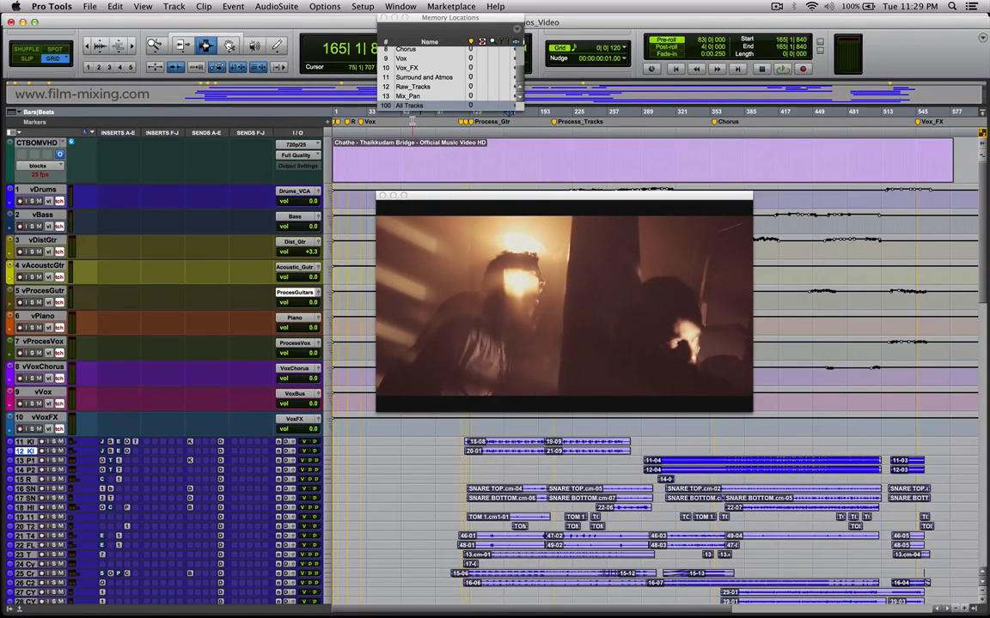
Set the video window to quarter size and recall the Raw_Tracks memory location.
{"action": "right_click", "coordinate": [487, 289]}
{"action": "left_click", "coordinate": [553, 298]}
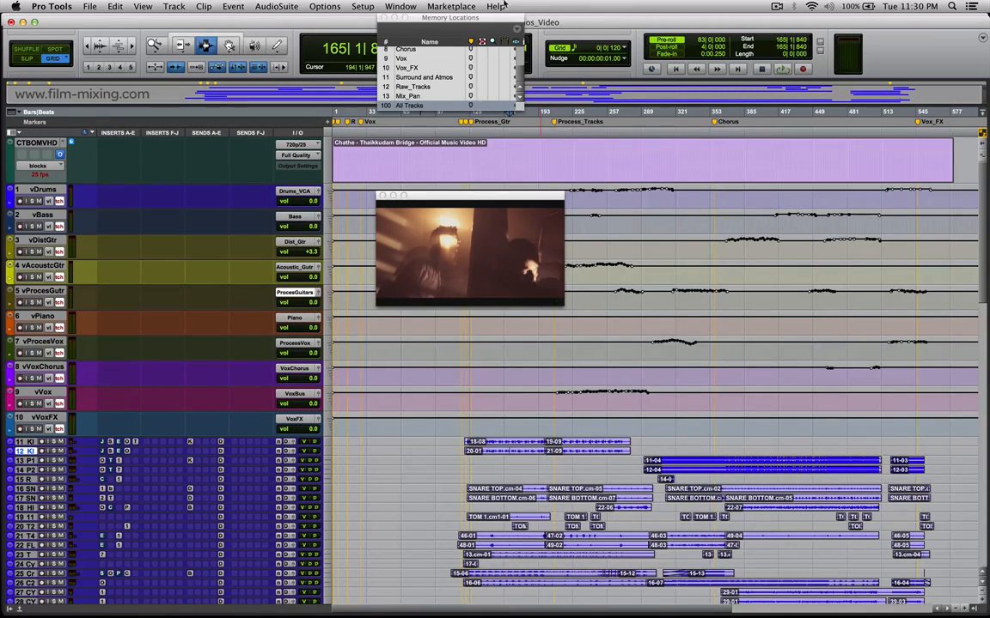
{"action": "left_click", "coordinate": [412, 87]}
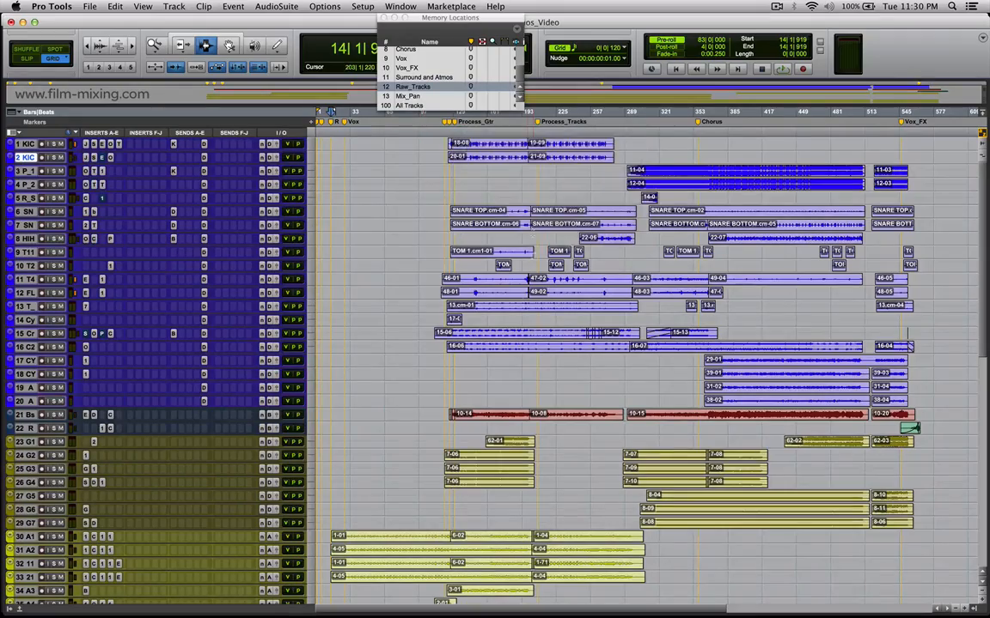
Increase the height of all the raw tracks and bring the vocal and FX tracks into view.
{"action": "scroll", "coordinate": [517, 296], "scroll_direction": "down", "scroll_amount": 5}
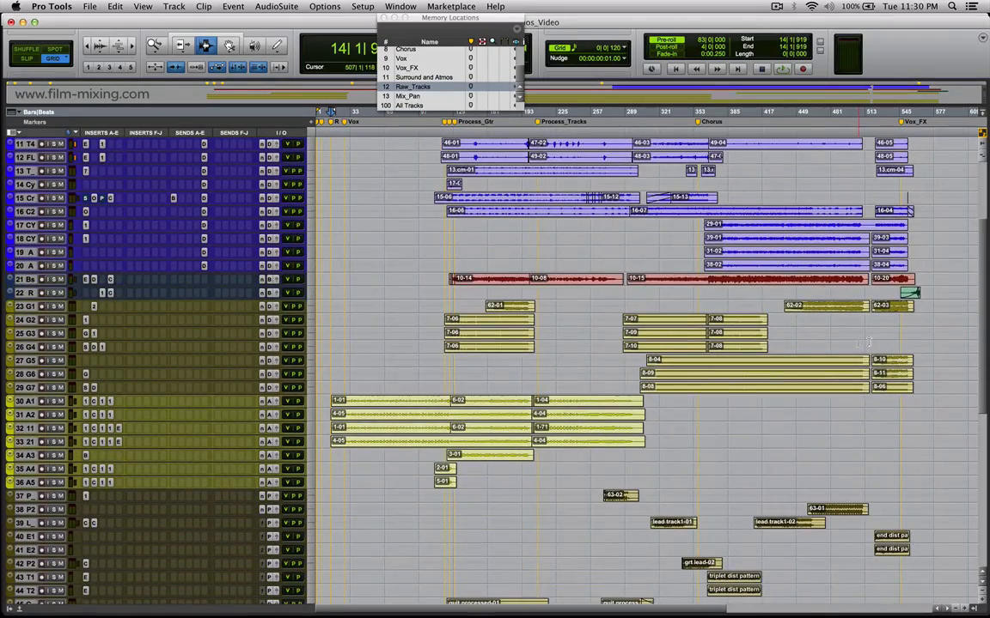
{"action": "key", "text": "ctrl+Up"}
{"action": "left_click_drag", "start_coordinate": [985, 189], "coordinate": [971, 466]}
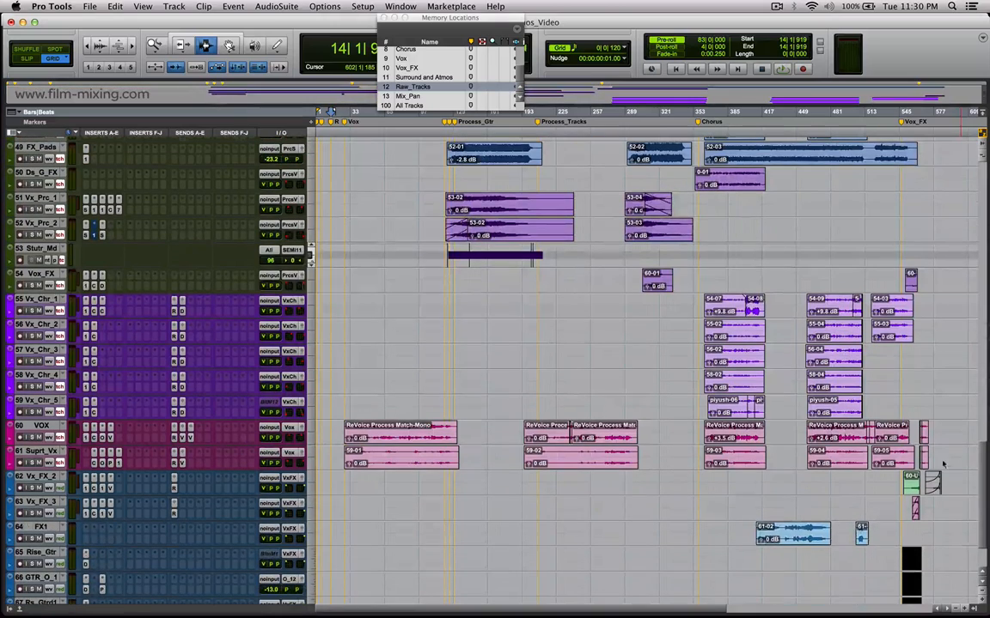
Highlight the Vx_Chr tracks, the VOX and Suprt_Vx tracks, and the FX tracks from Vx_FX_2 to Rs_Gtrd1 in turn for review.
{"action": "left_click_drag", "start_coordinate": [694, 303], "coordinate": [794, 405]}
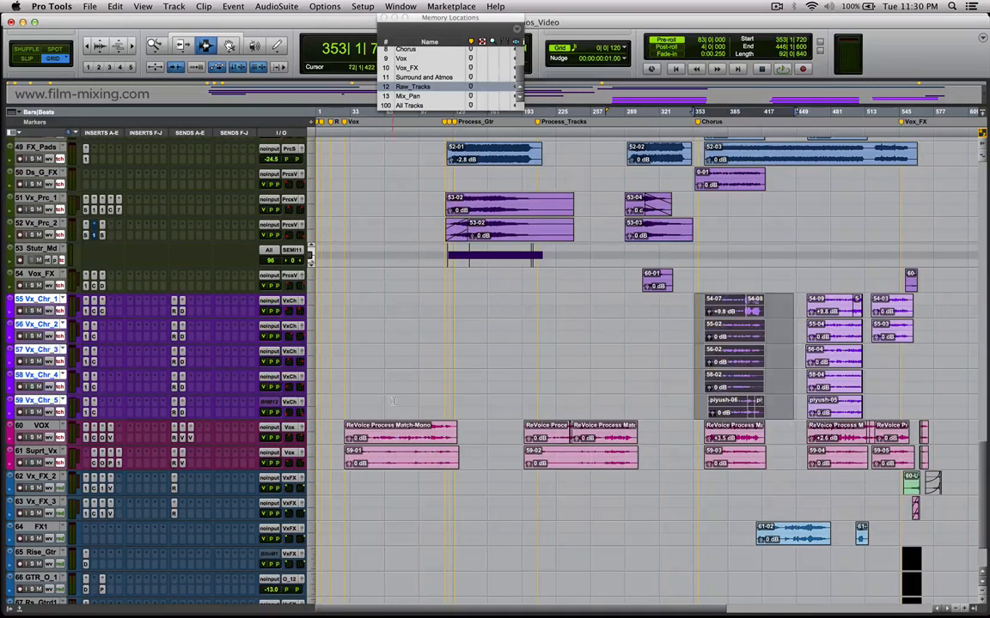
{"action": "left_click", "coordinate": [408, 430]}
{"action": "left_click_drag", "start_coordinate": [410, 429], "coordinate": [691, 464]}
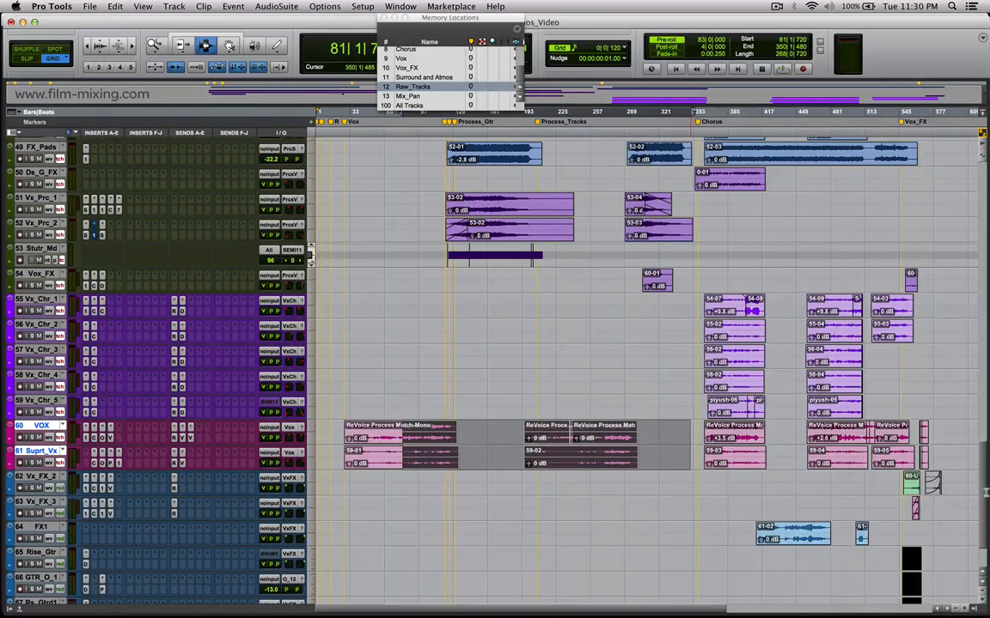
{"action": "scroll", "coordinate": [887, 481], "scroll_direction": "down", "scroll_amount": 3}
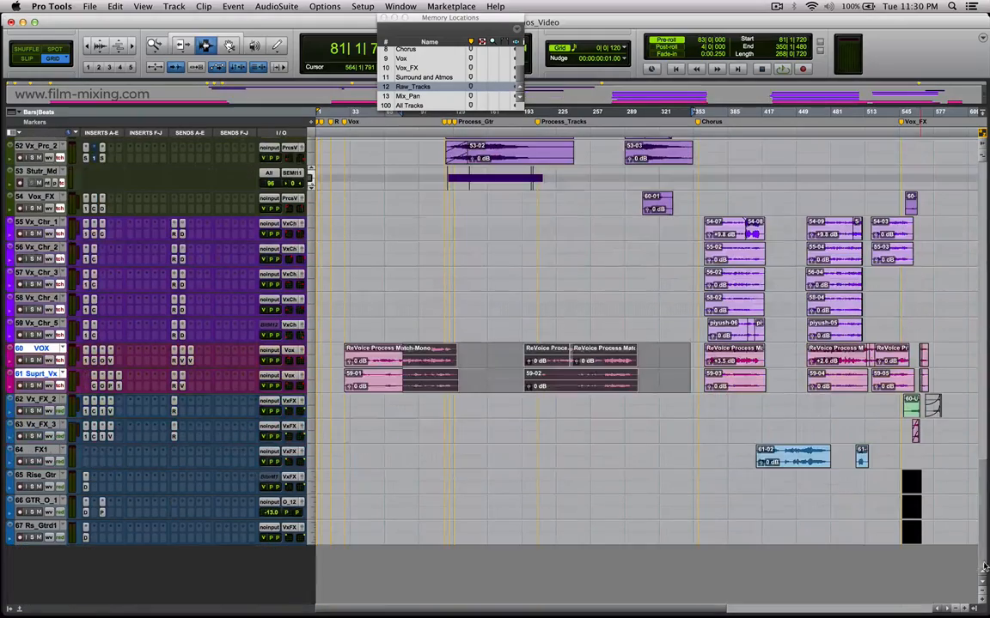
{"action": "left_click_drag", "start_coordinate": [687, 418], "coordinate": [756, 537]}
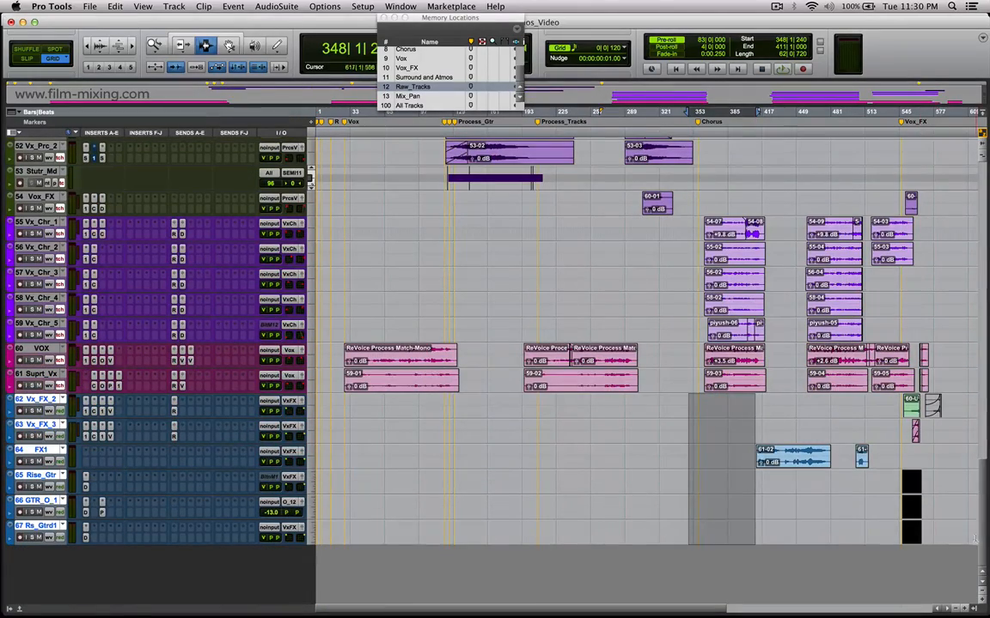
Look through the raw tracks from KICK IN to Rs_Gtrd1 and highlight a section of the first Prcs_Kc_1 clip.
{"action": "key", "text": "super+a"}
{"action": "left_click_drag", "start_coordinate": [986, 539], "coordinate": [986, 170]}
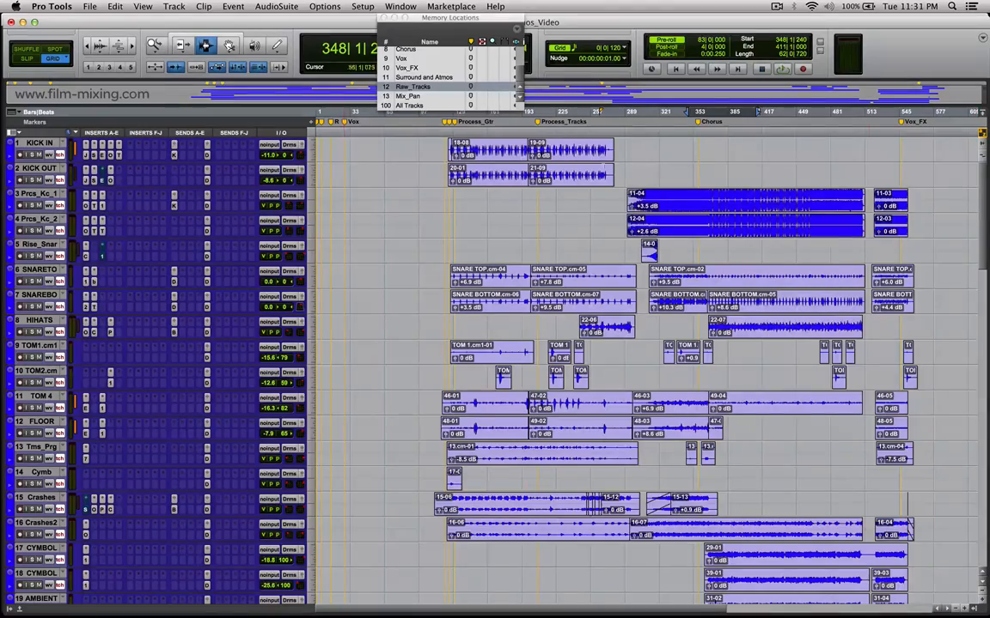
{"action": "scroll", "coordinate": [986, 258], "scroll_direction": "down", "scroll_amount": 10}
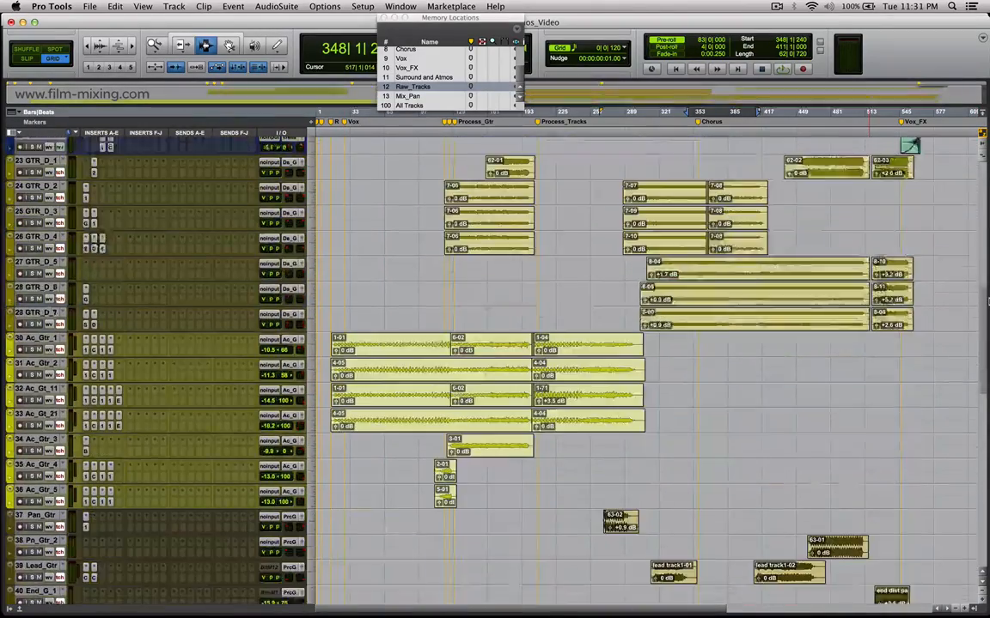
{"action": "left_click_drag", "start_coordinate": [986, 302], "coordinate": [986, 503]}
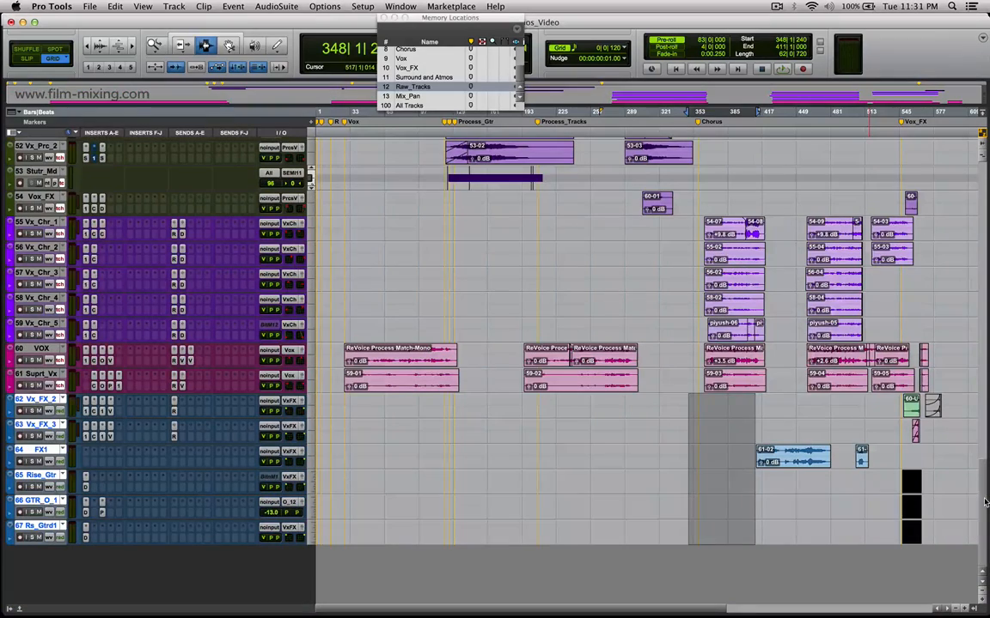
{"action": "left_click", "coordinate": [692, 481]}
{"action": "left_click_drag", "start_coordinate": [985, 532], "coordinate": [986, 157]}
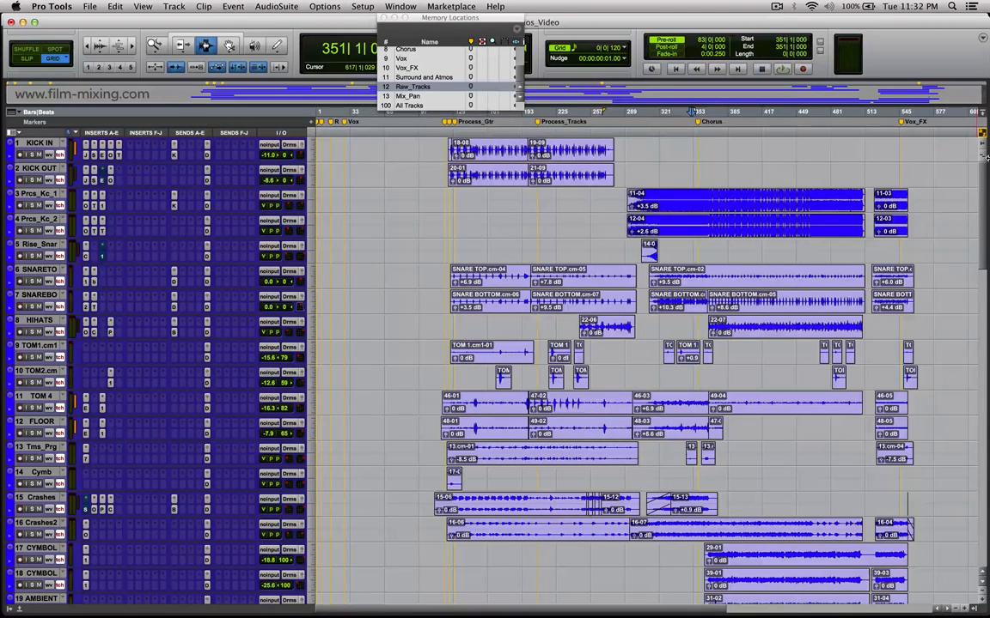
{"action": "left_click_drag", "start_coordinate": [725, 199], "coordinate": [758, 200]}
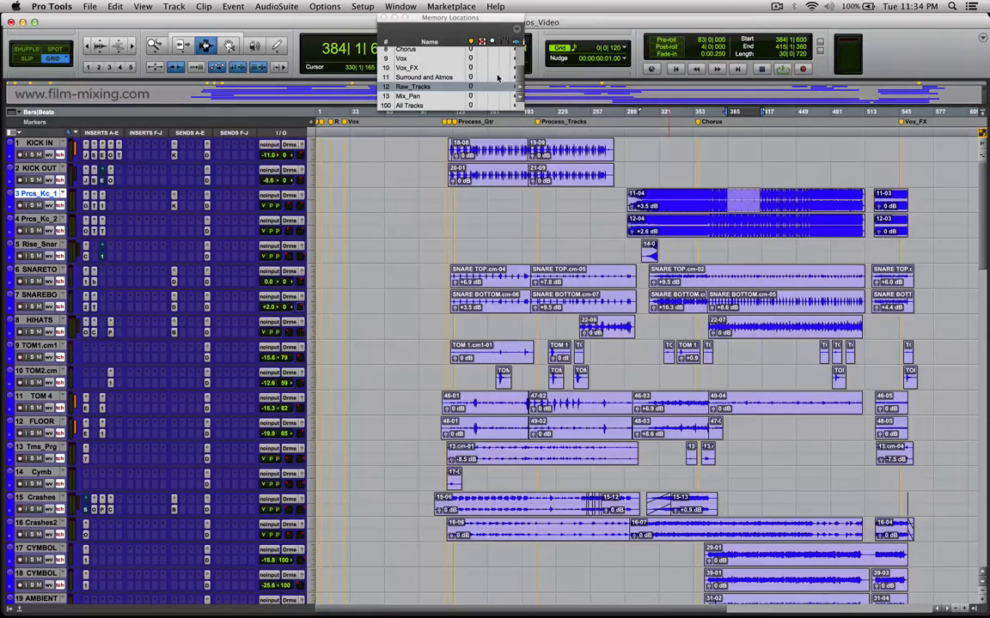
Recall the All Tracks memory location and increase the height of the video track.
{"action": "left_click", "coordinate": [411, 105]}
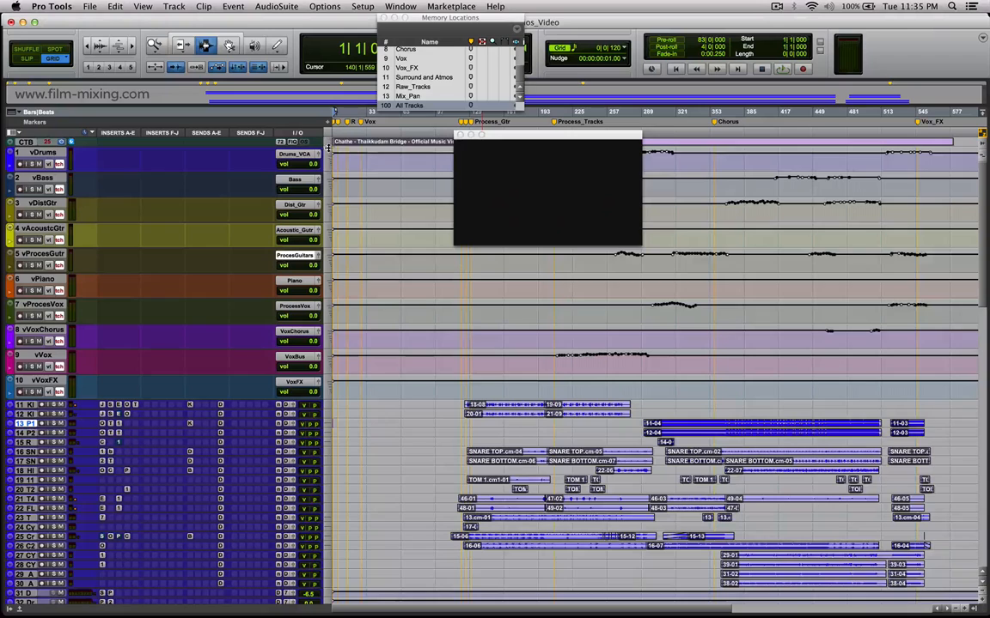
{"action": "left_click_drag", "start_coordinate": [329, 148], "coordinate": [329, 163]}
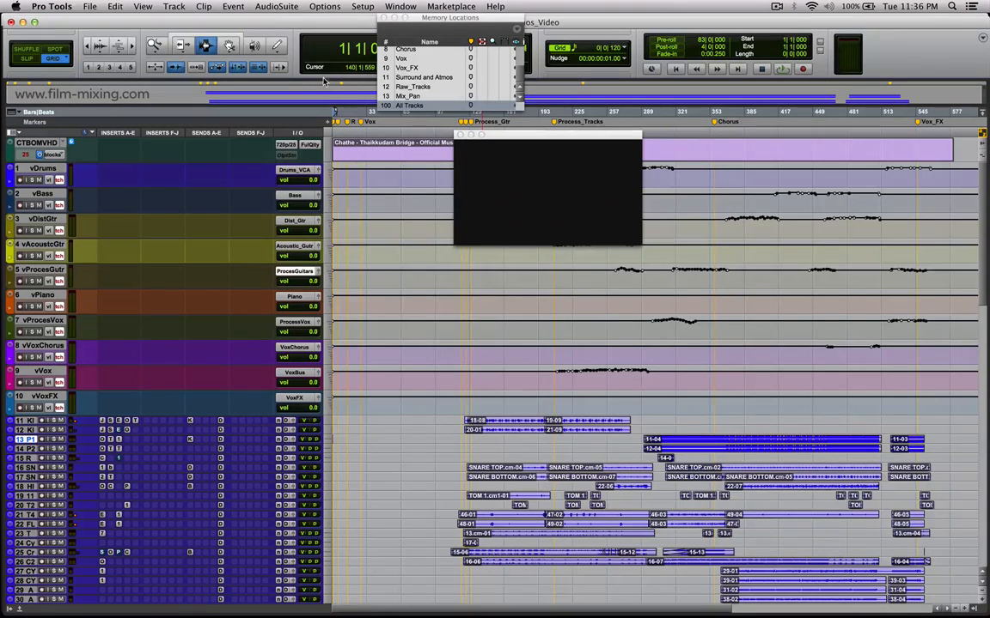
Inspect the 7.1 bus and its output mapping in the I/O Setup, leaving the dialog without changes.
{"action": "left_click", "coordinate": [54, 7]}
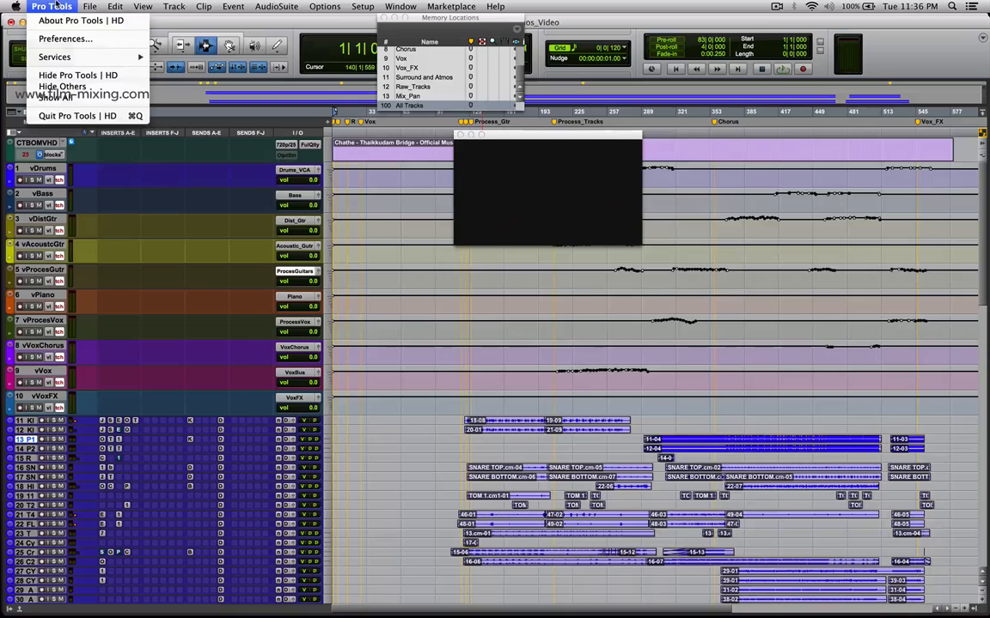
{"action": "mouse_move", "coordinate": [364, 8]}
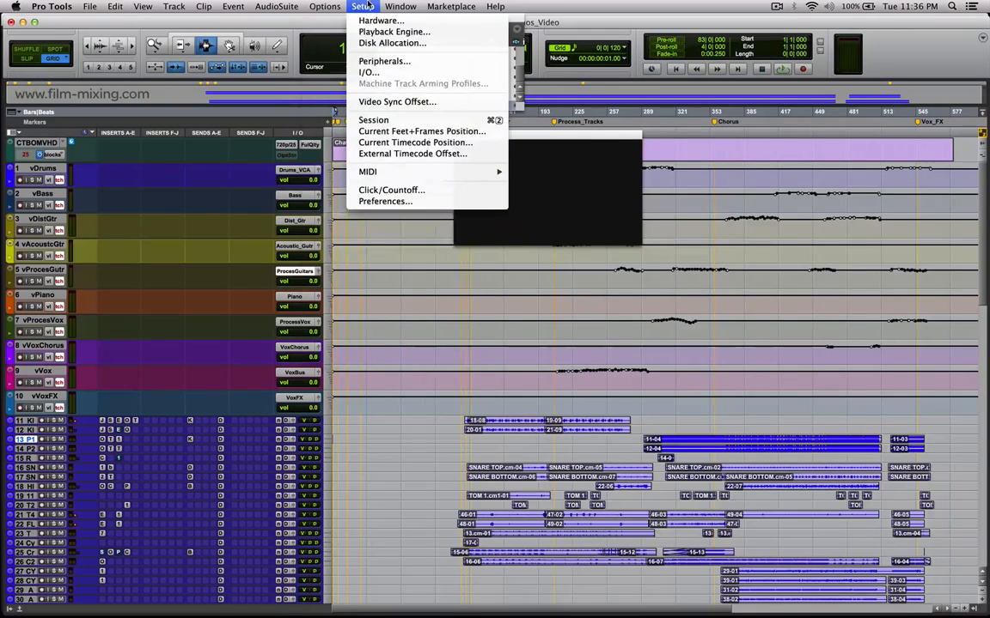
{"action": "left_click", "coordinate": [379, 73]}
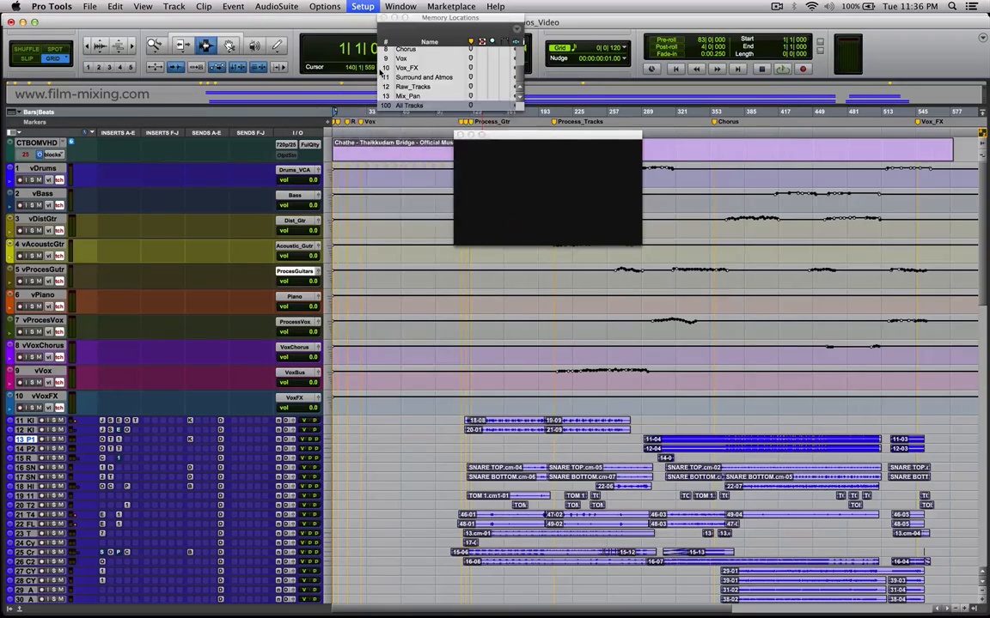
{"action": "left_click", "coordinate": [287, 101]}
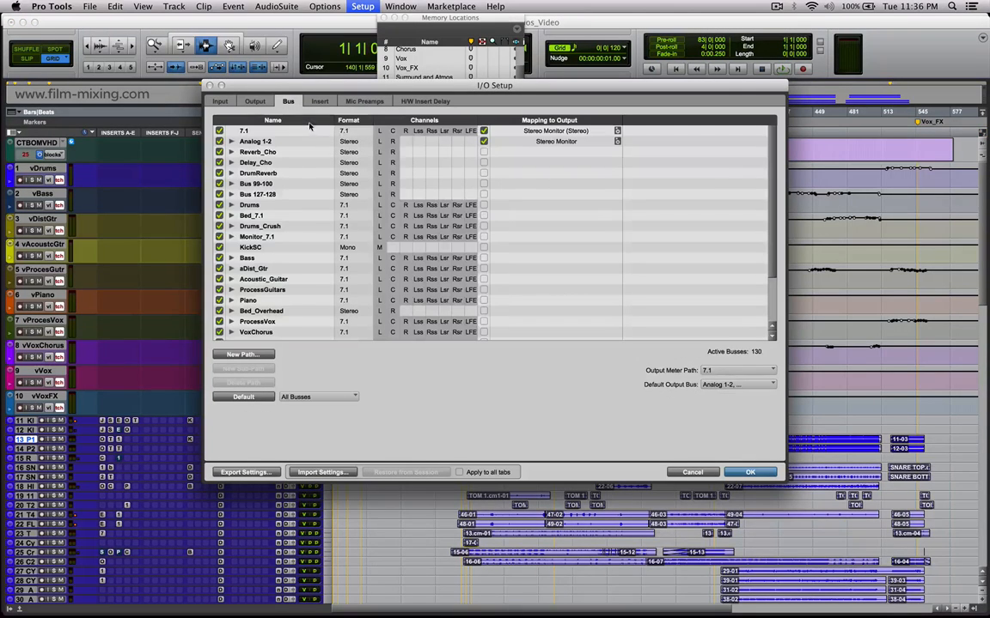
{"action": "left_click", "coordinate": [275, 130]}
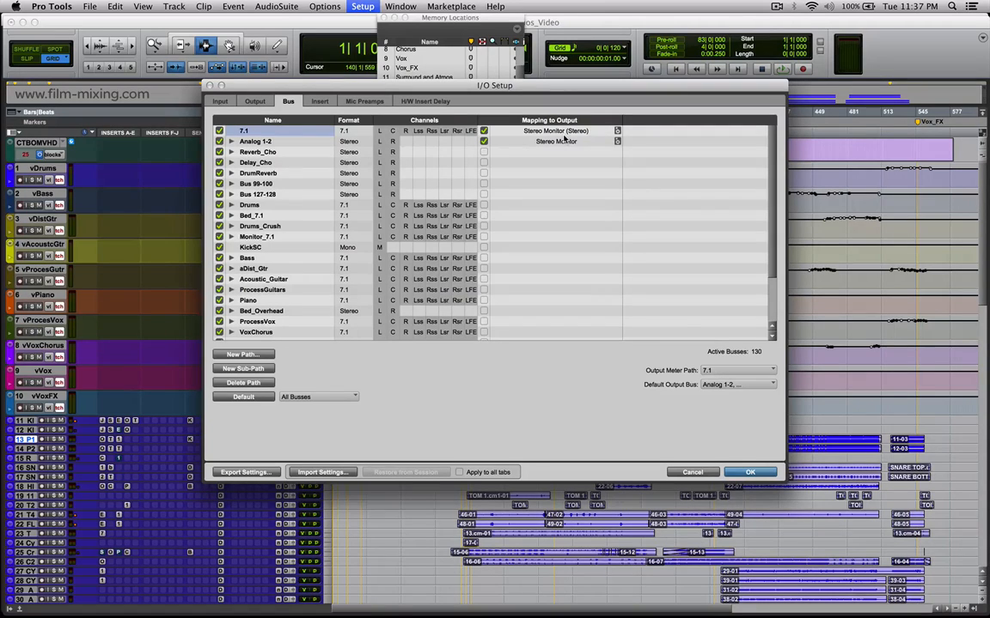
{"action": "left_click", "coordinate": [692, 472]}
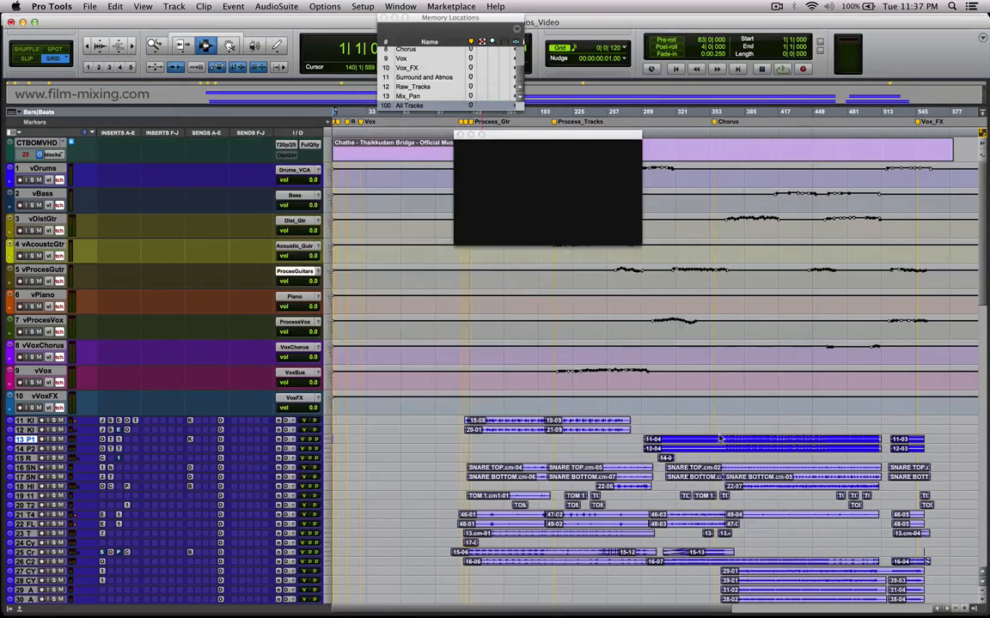
Search the computer for "dolby" and launch the Dolby Atmos Monitor application.
{"action": "left_click", "coordinate": [951, 6]}
{"action": "type", "text": "dolby"}
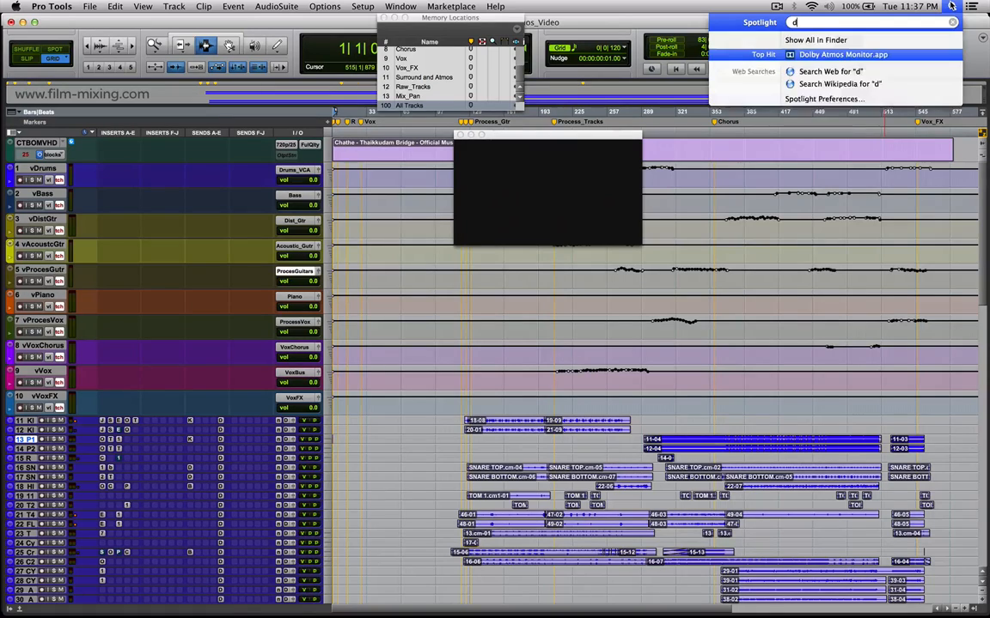
{"action": "key", "text": "Return"}
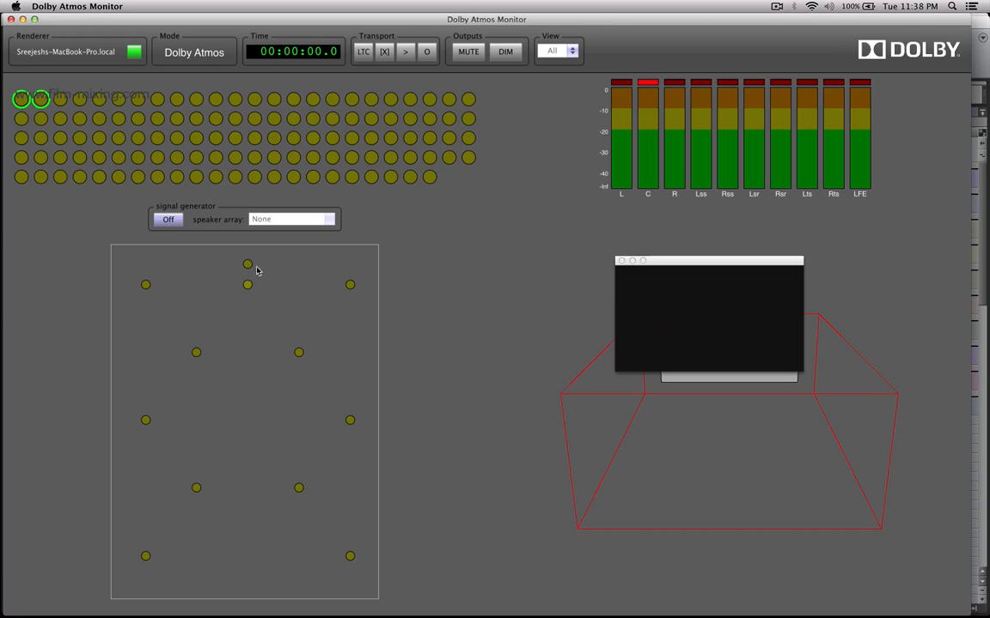
Point out the Dolby Atmos mode display and clear the clip indicator on the C channel meter.
{"action": "left_click", "coordinate": [203, 57]}
{"action": "left_click", "coordinate": [225, 58]}
{"action": "left_click", "coordinate": [182, 60]}
{"action": "left_click", "coordinate": [206, 60]}
{"action": "left_click", "coordinate": [651, 84]}
{"action": "left_click", "coordinate": [651, 84]}
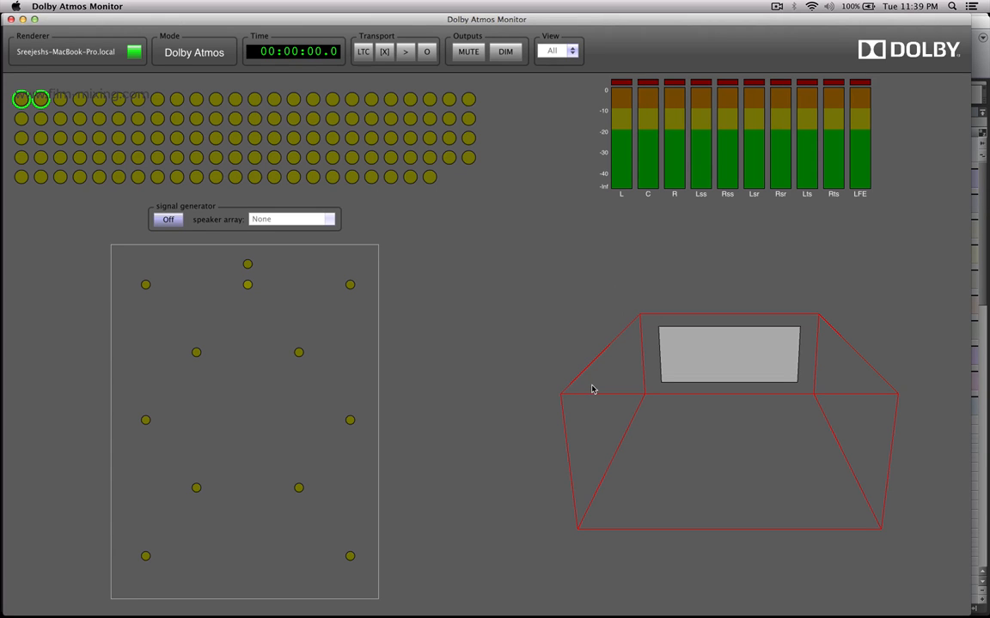
Switch back to Pro Tools and return the playback position to the start of the session.
{"action": "key", "text": "super+Tab"}
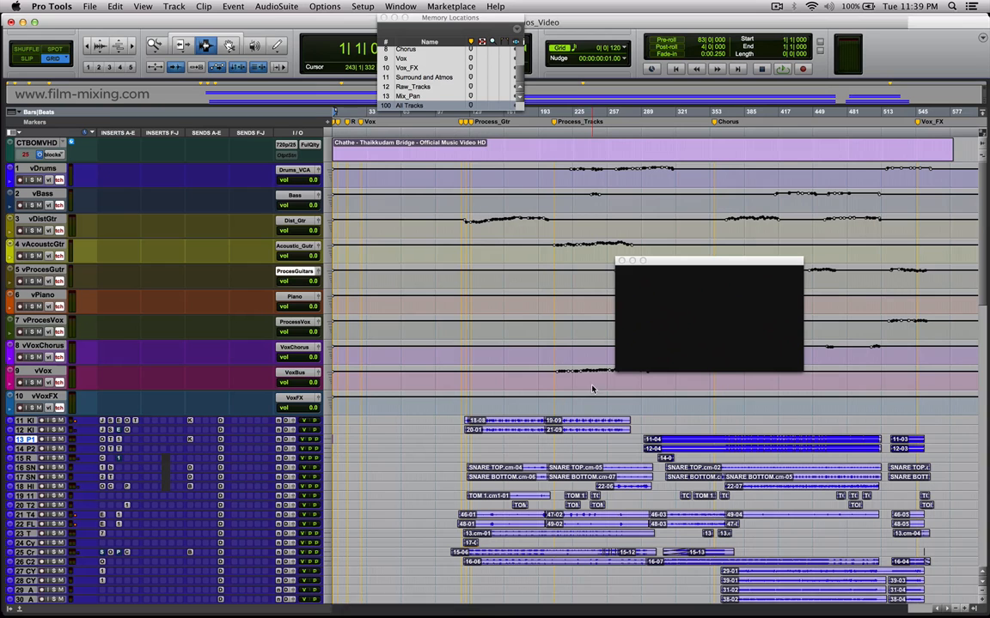
{"action": "left_click", "coordinate": [416, 191]}
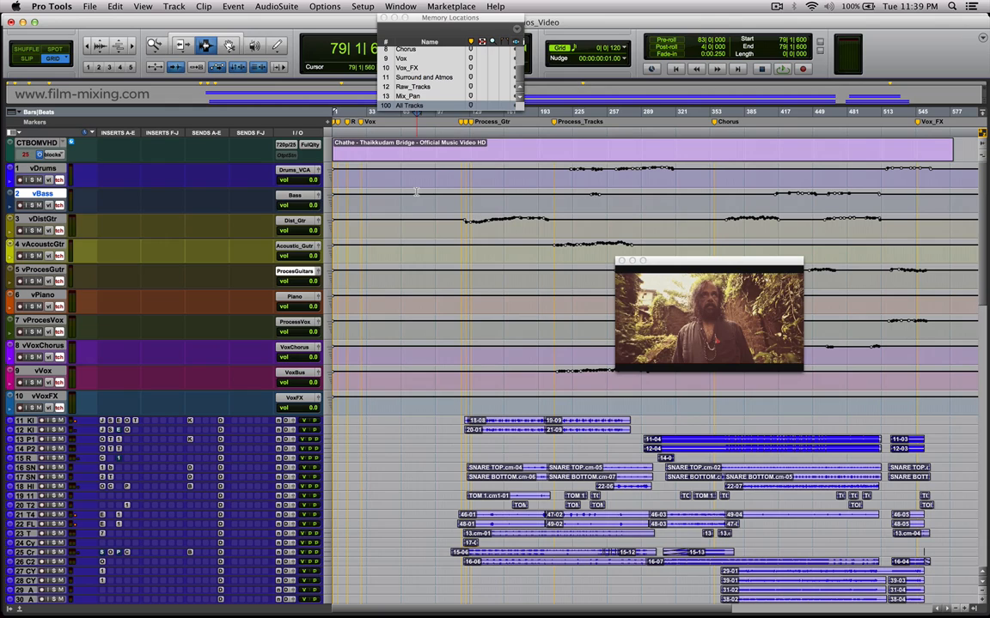
{"action": "key", "text": "Return"}
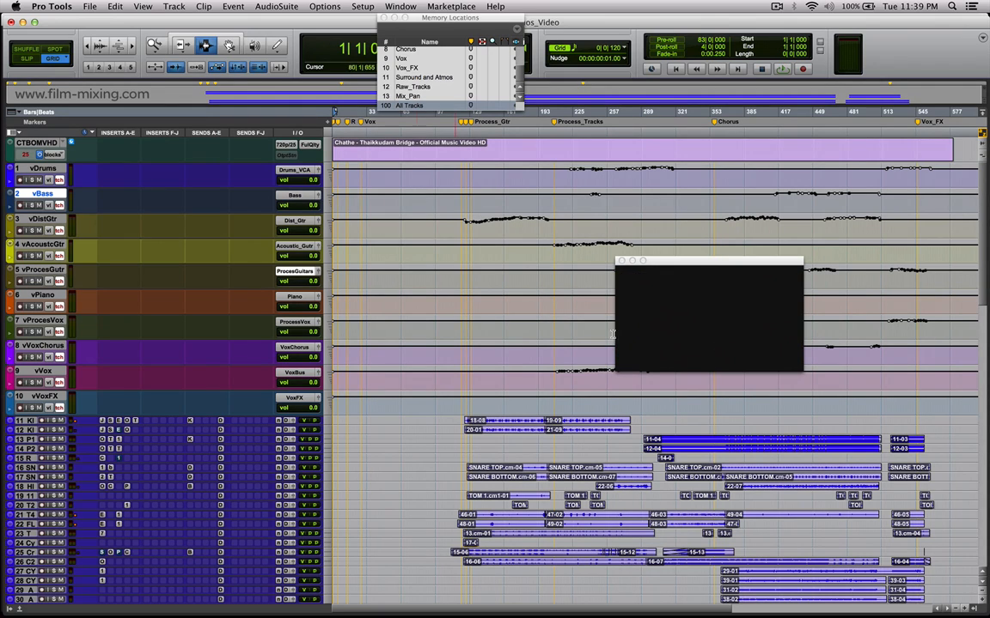
Set the video window to actual size, move it over the tracks, and play the session with picture from the start.
{"action": "left_click_drag", "start_coordinate": [723, 312], "coordinate": [650, 253]}
{"action": "right_click", "coordinate": [651, 253]}
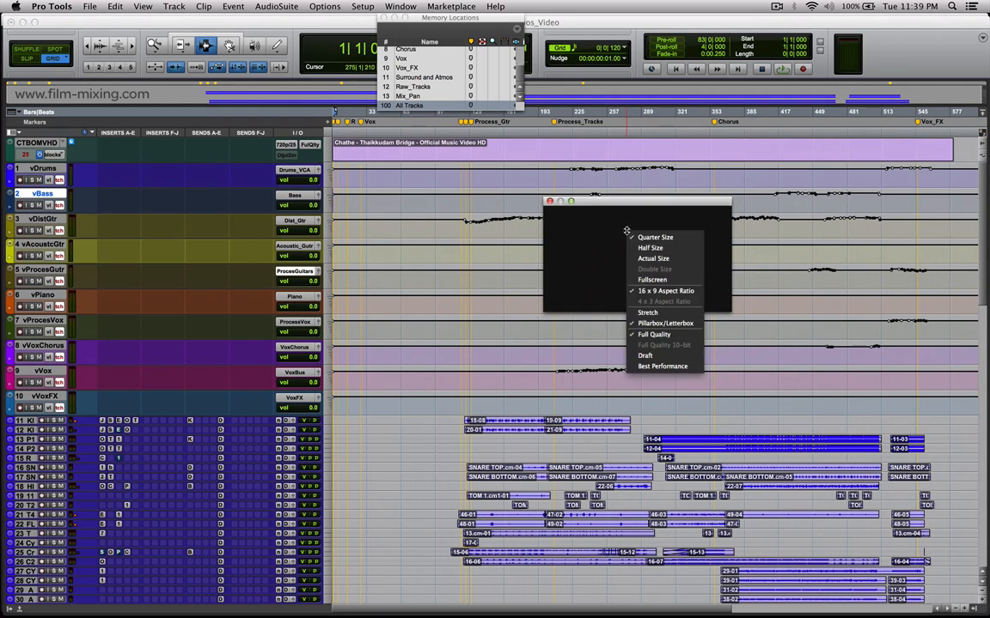
{"action": "left_click", "coordinate": [640, 256]}
{"action": "left_click_drag", "start_coordinate": [666, 207], "coordinate": [298, 118]}
{"action": "key", "text": "space"}
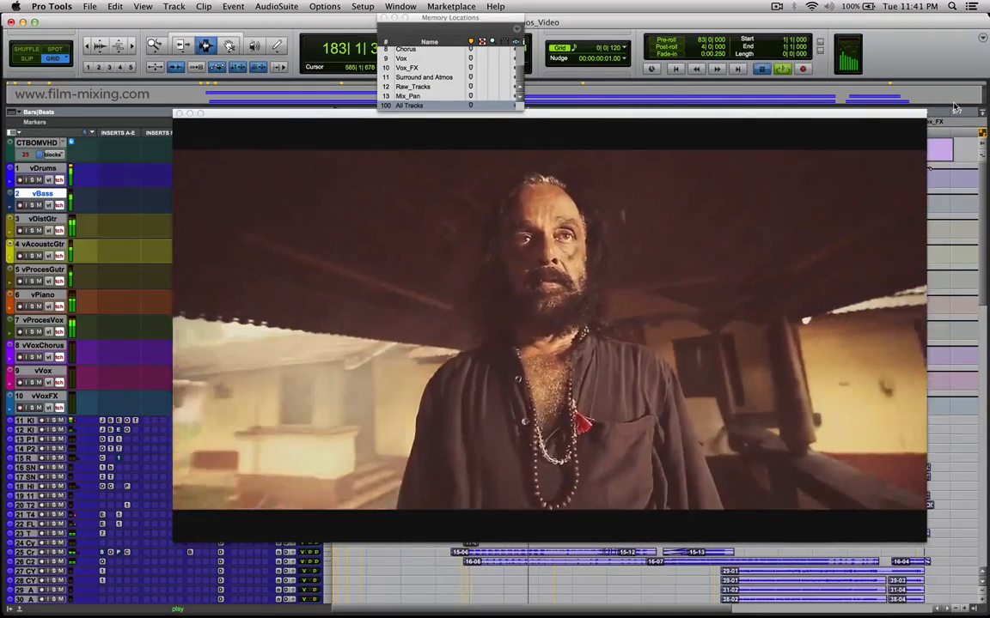
{"action": "key", "text": "space"}
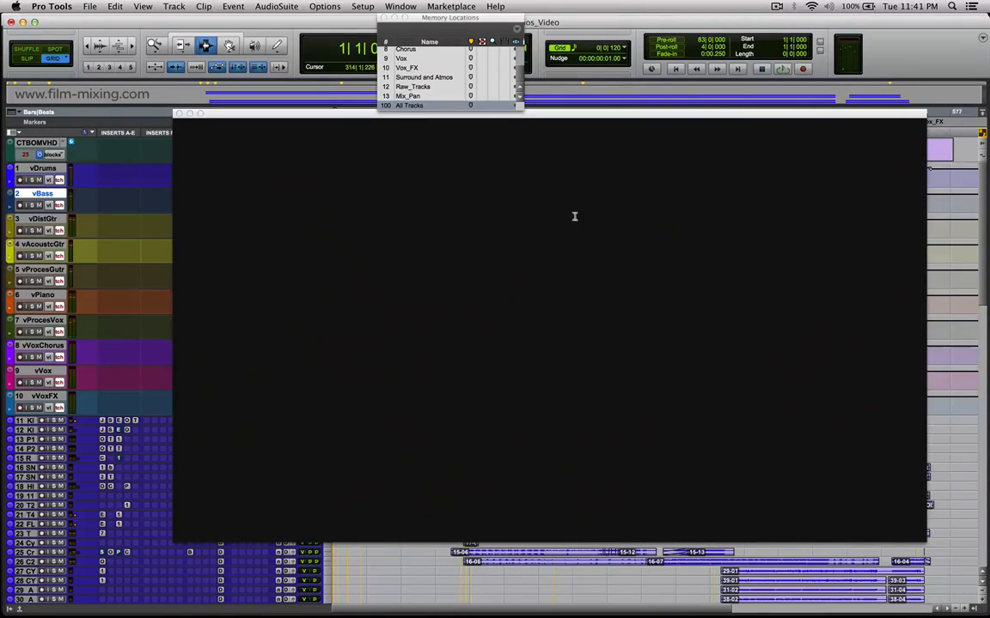
Set the video window back to quarter size and recall memory location 1, Routing_Drums.
{"action": "right_click", "coordinate": [574, 217]}
{"action": "left_click", "coordinate": [607, 225]}
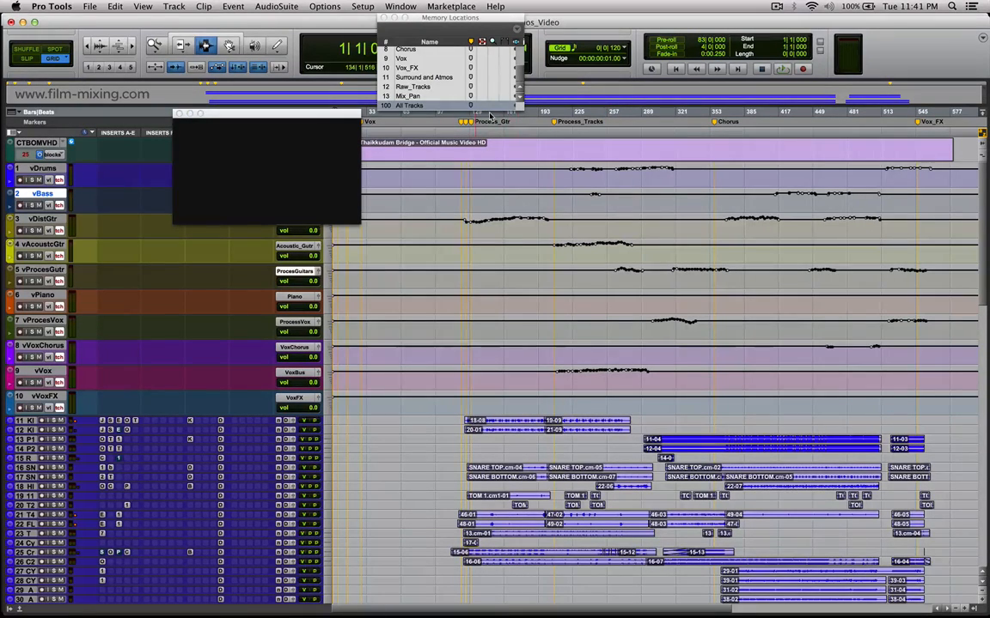
{"action": "key", "text": "KP_Decimal"}
{"action": "key", "text": "KP_1"}
{"action": "key", "text": "KP_Decimal"}
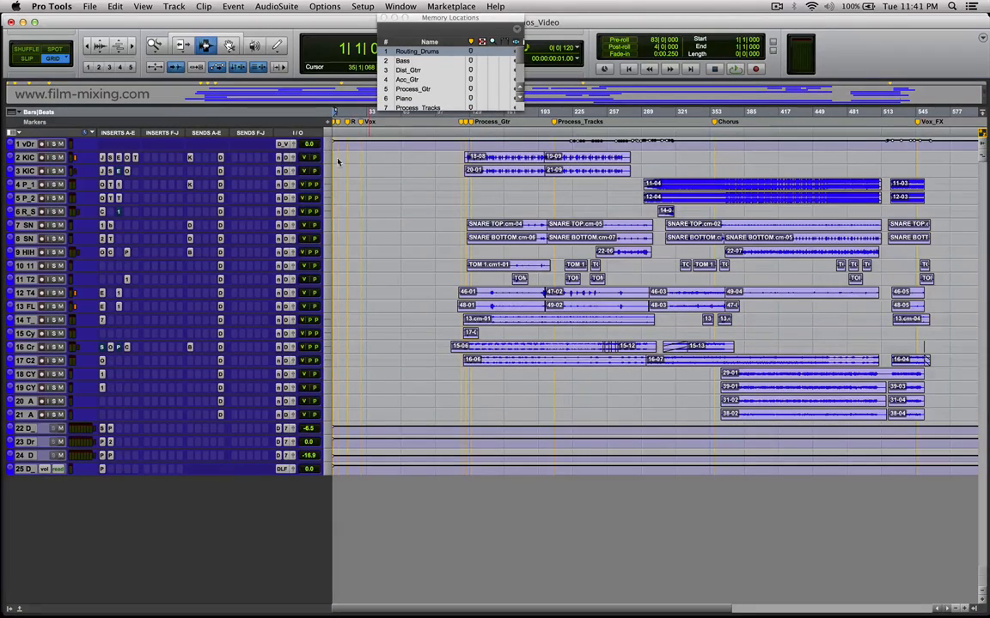
Increase the height of the drum tracks and select bars 121 to 198 on the KICK IN and KICK OUT tracks.
{"action": "left_click", "coordinate": [330, 156], "text": "alt"}
{"action": "left_click", "coordinate": [368, 161]}
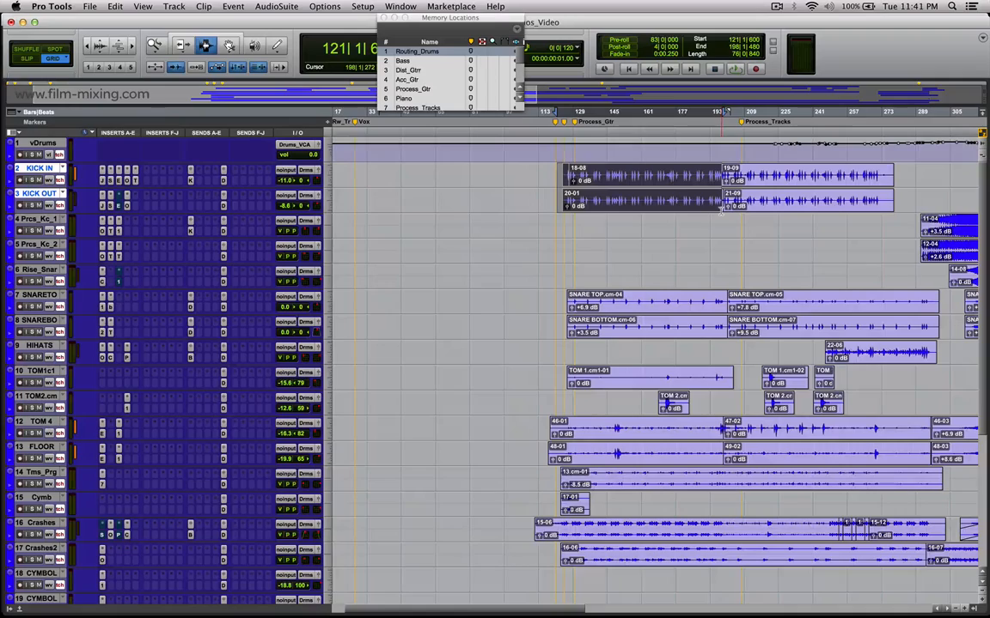
{"action": "key", "text": "r"}
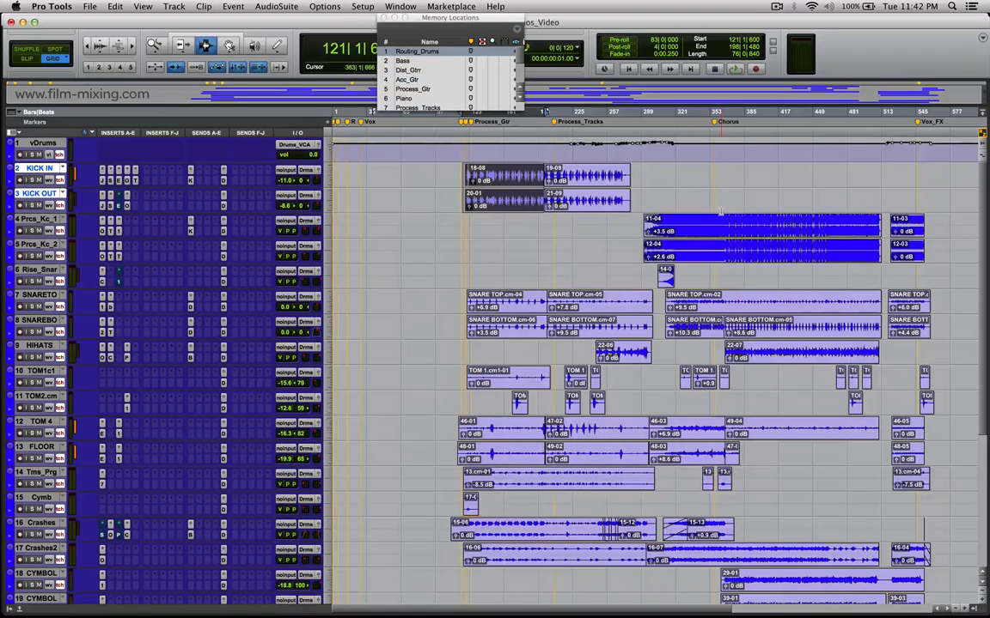
Solo the vDrums track and play the drums from just before the first KICK OUT clip.
{"action": "left_click", "coordinate": [418, 180]}
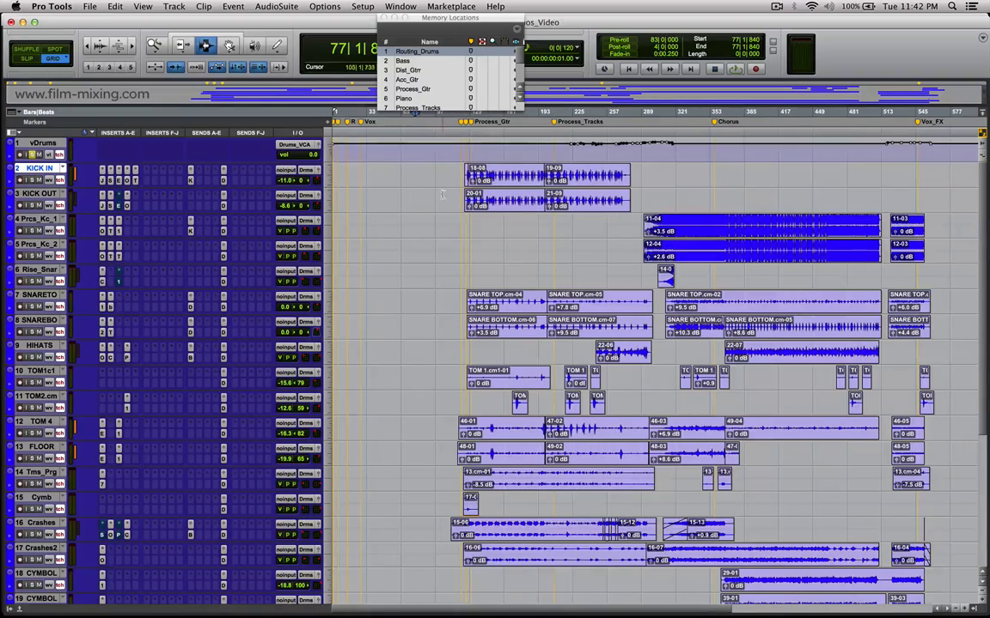
{"action": "left_click", "coordinate": [477, 200]}
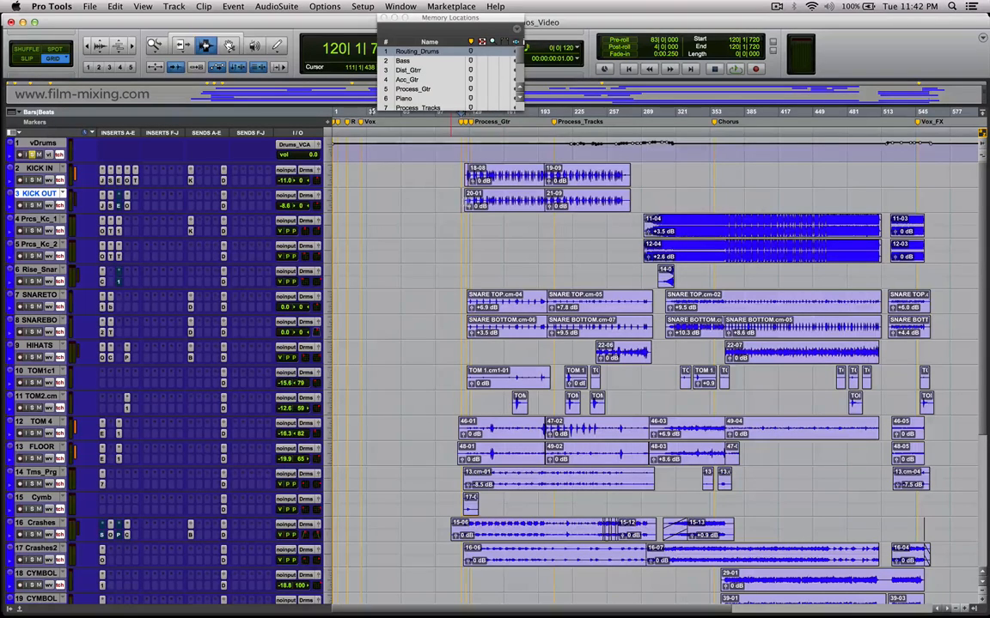
{"action": "left_click", "coordinate": [463, 202]}
{"action": "key", "text": "space"}
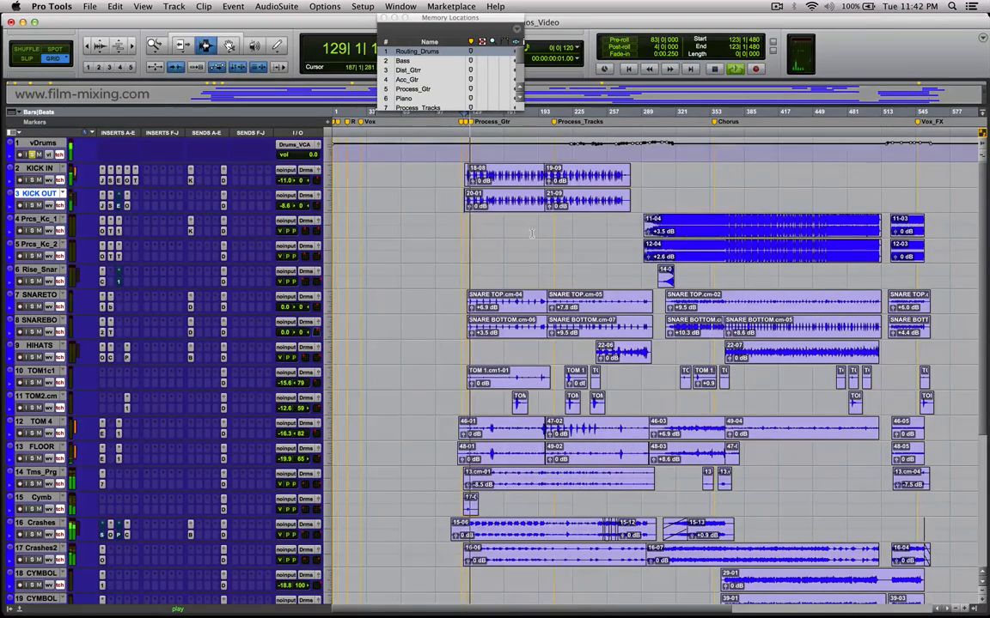
Zoom the timeline in on the kick clips while the soloed drums play, and stop playback.
{"action": "left_click", "coordinate": [573, 226]}
{"action": "key", "text": "t"}
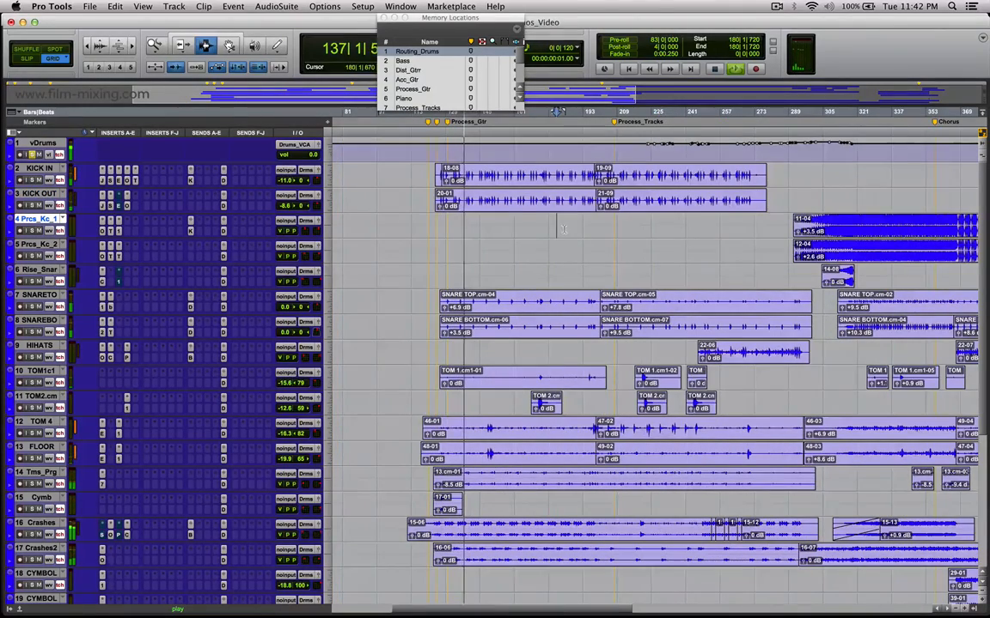
{"action": "key", "text": "t"}
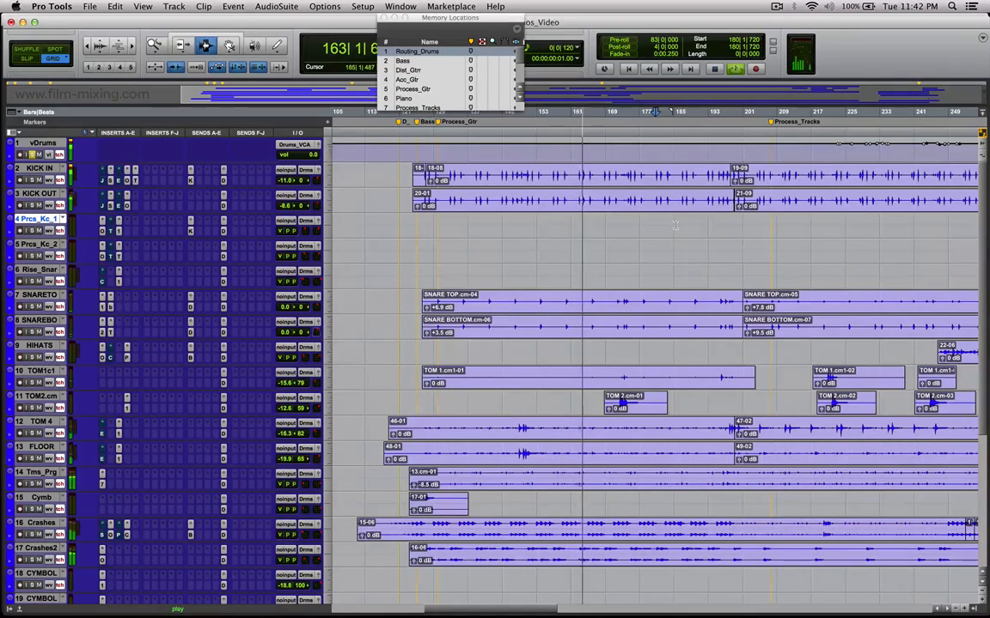
{"action": "key", "text": "space"}
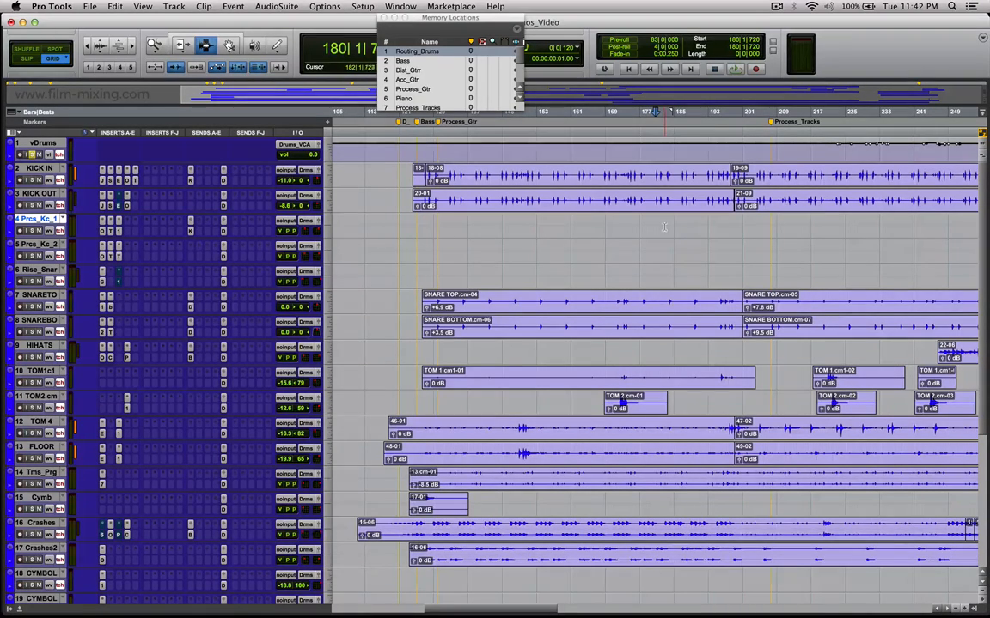
Inspect the KickSC send on the KICK IN track and close its window.
{"action": "left_click", "coordinate": [481, 186]}
{"action": "left_click", "coordinate": [640, 250]}
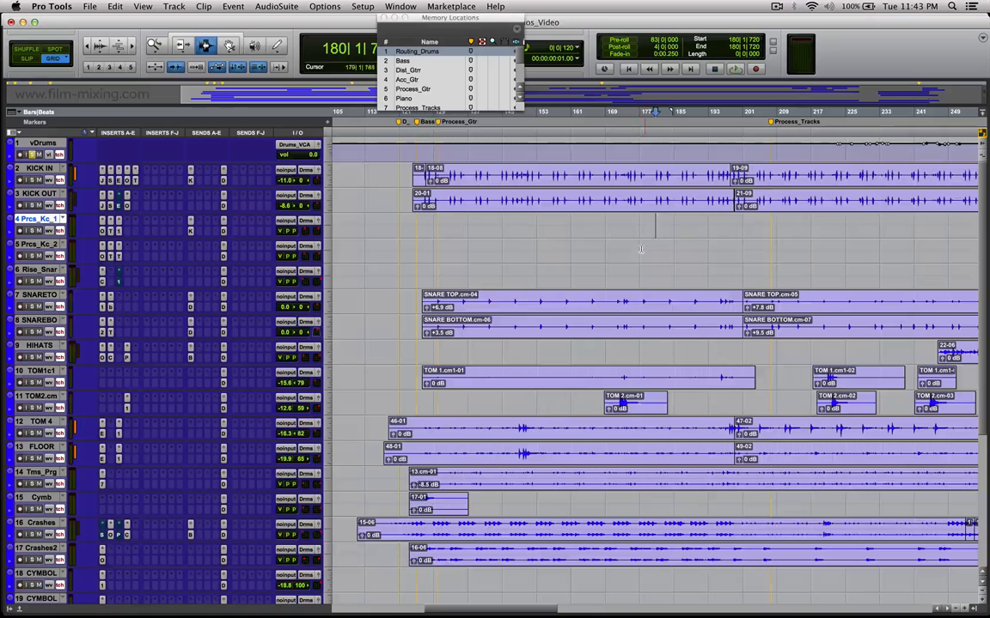
{"action": "left_click", "coordinate": [190, 180]}
{"action": "left_click_drag", "start_coordinate": [218, 246], "coordinate": [466, 215]}
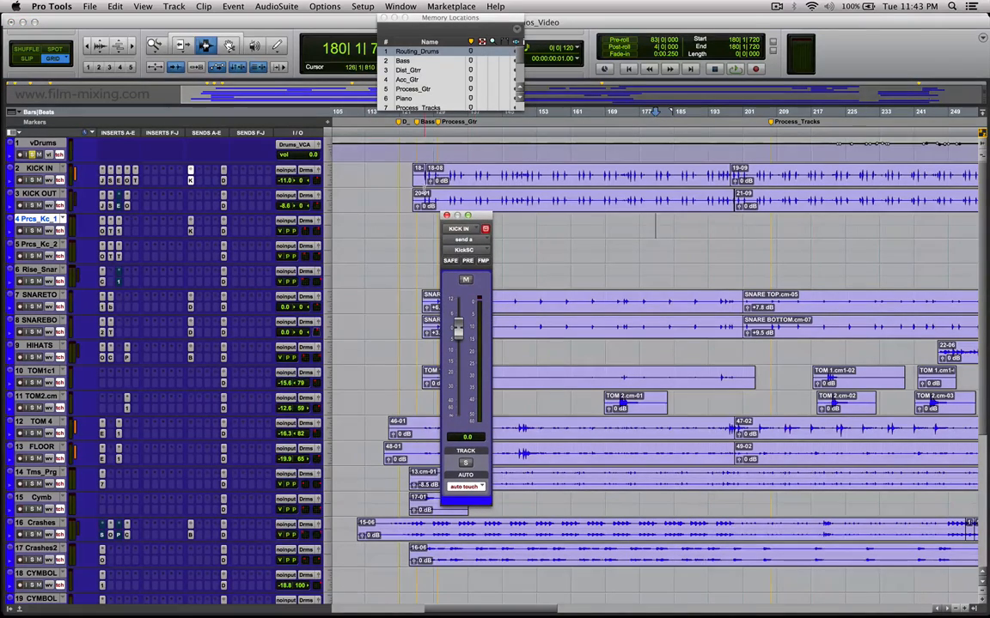
{"action": "left_click", "coordinate": [446, 217]}
Select bars 121 to 167 on the snare bottom track, and view and close its Trim plug-in.
{"action": "left_click_drag", "start_coordinate": [406, 297], "coordinate": [594, 322]}
{"action": "left_click_drag", "start_coordinate": [399, 328], "coordinate": [598, 336]}
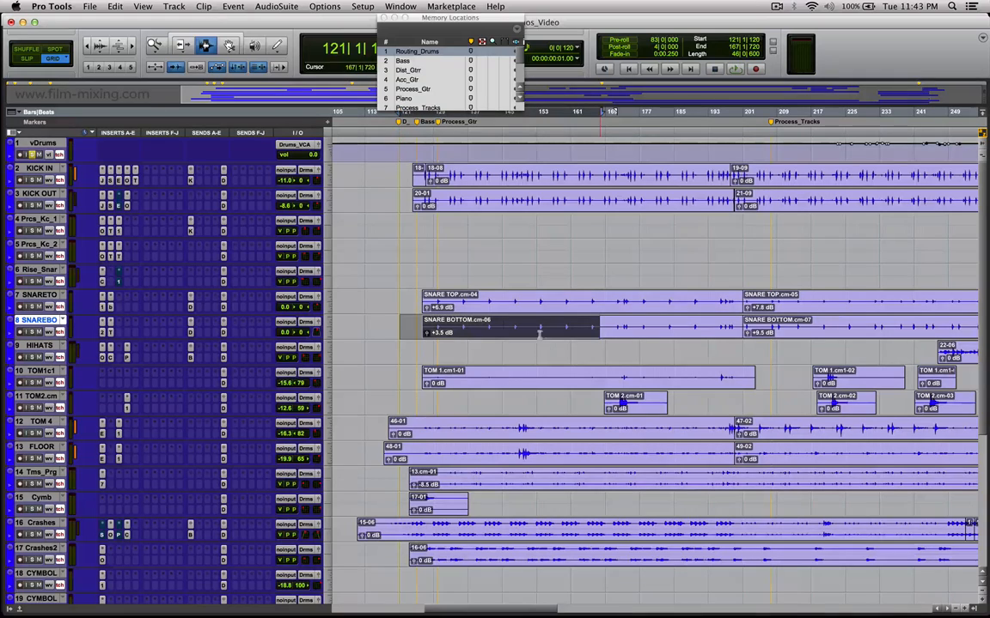
{"action": "left_click", "coordinate": [110, 323]}
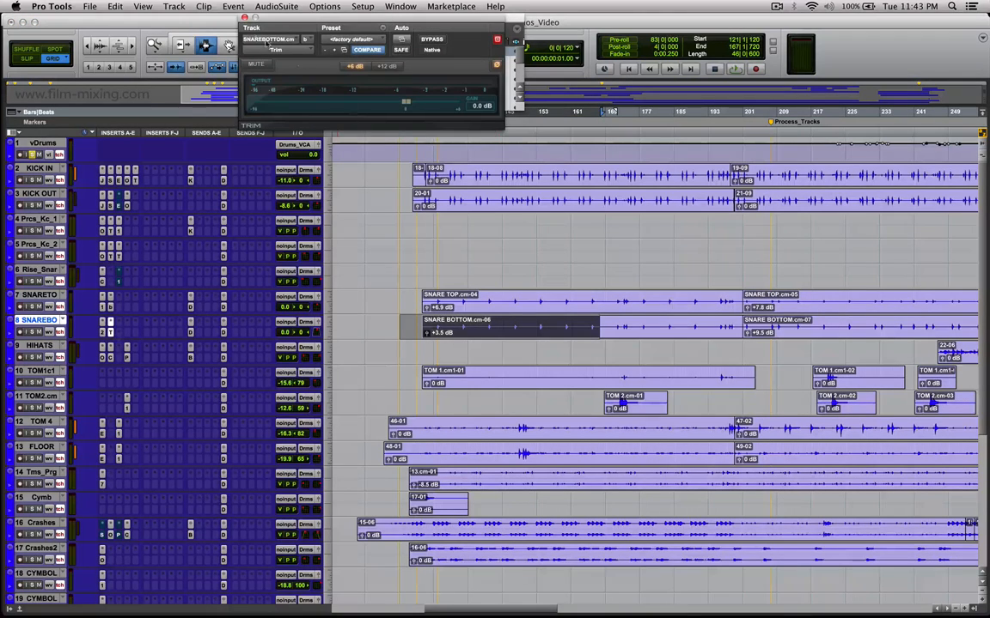
{"action": "left_click", "coordinate": [245, 17]}
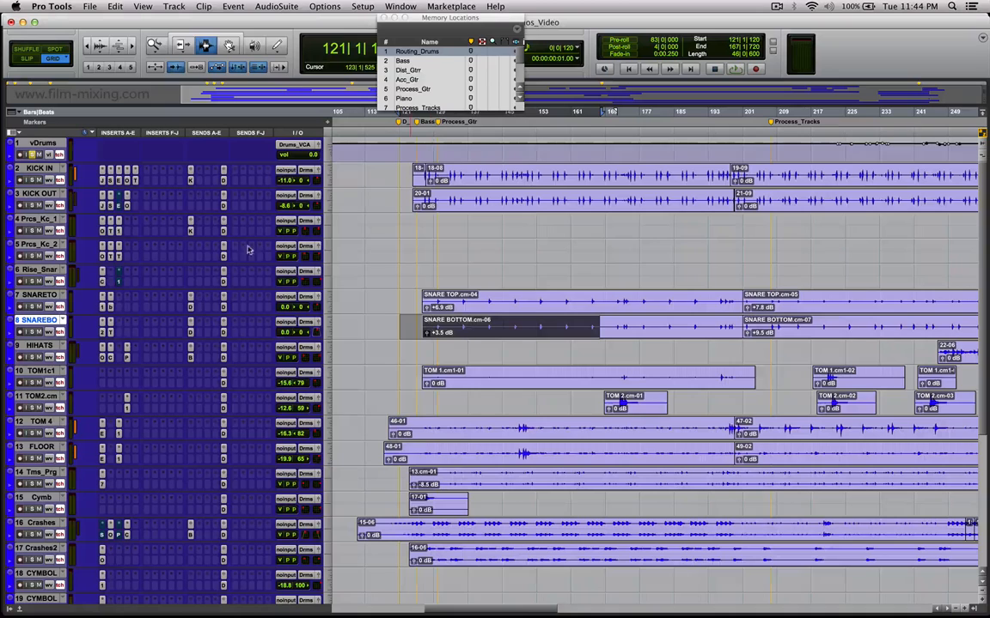
View the output panners of the KICK IN and Process_Kick_1 tracks, and move the panner window clear of the processed kick clips.
{"action": "left_click", "coordinate": [318, 274]}
{"action": "left_click_drag", "start_coordinate": [516, 225], "coordinate": [443, 246]}
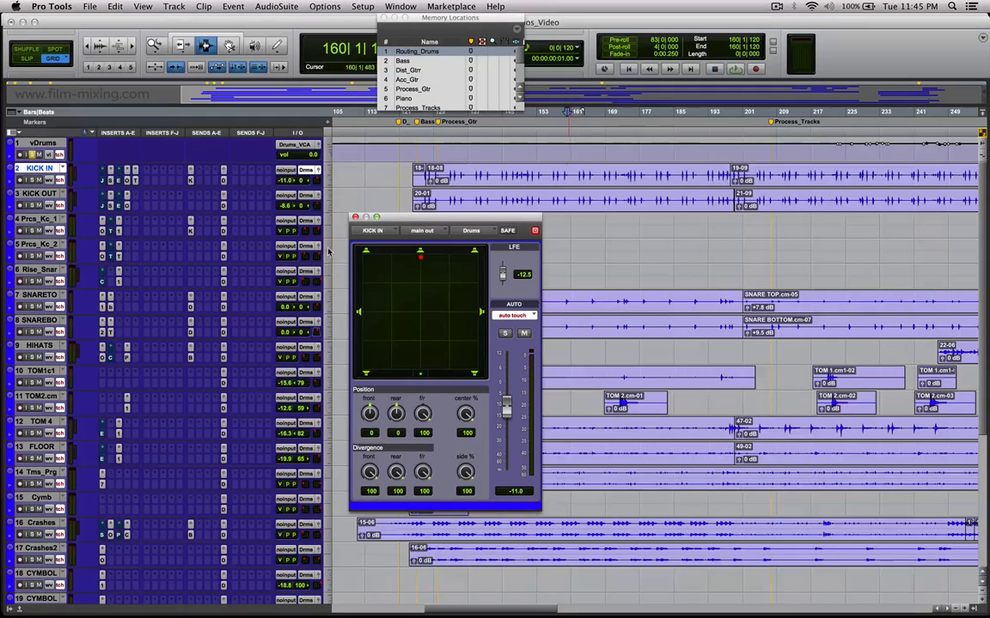
{"action": "left_click", "coordinate": [317, 222]}
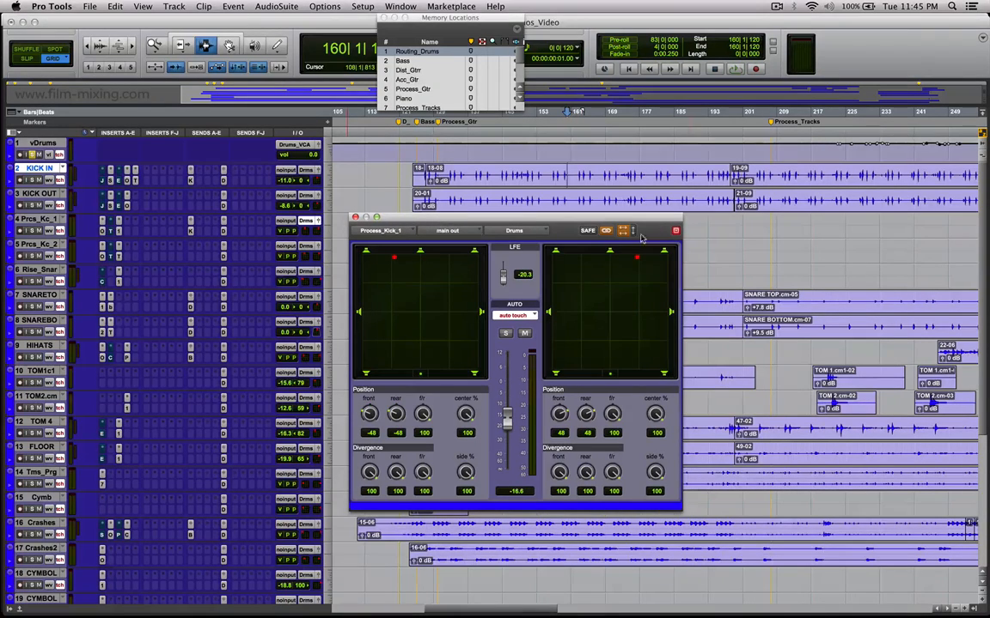
{"action": "key", "text": "r"}
{"action": "key", "text": "r"}
{"action": "left_click", "coordinate": [731, 232]}
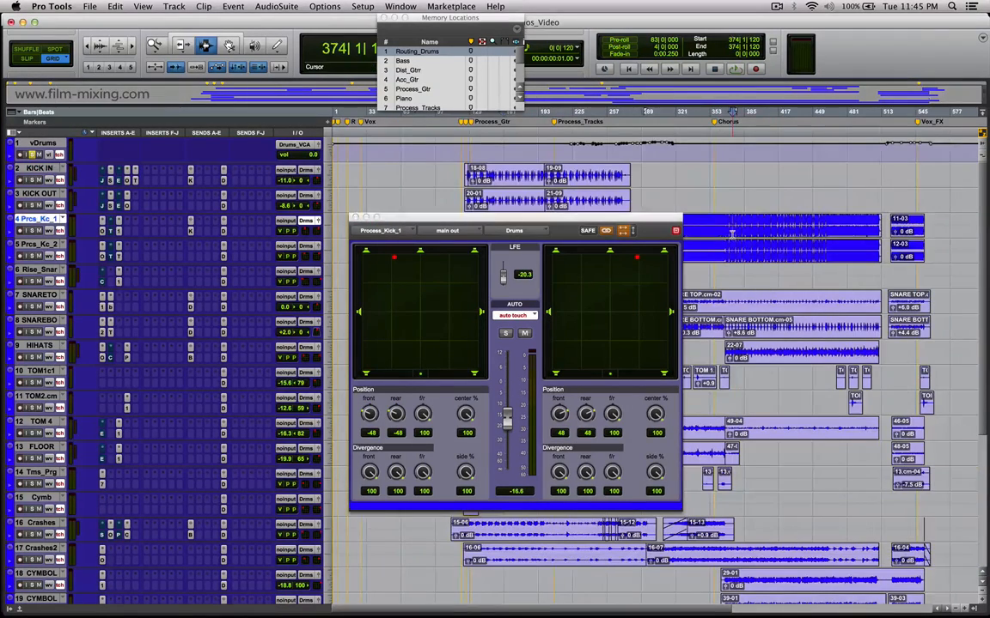
{"action": "key", "text": "t"}
{"action": "left_click_drag", "start_coordinate": [596, 222], "coordinate": [652, 359]}
Solo the two processed kick tracks and play them from bar 318.
{"action": "left_click", "coordinate": [536, 230]}
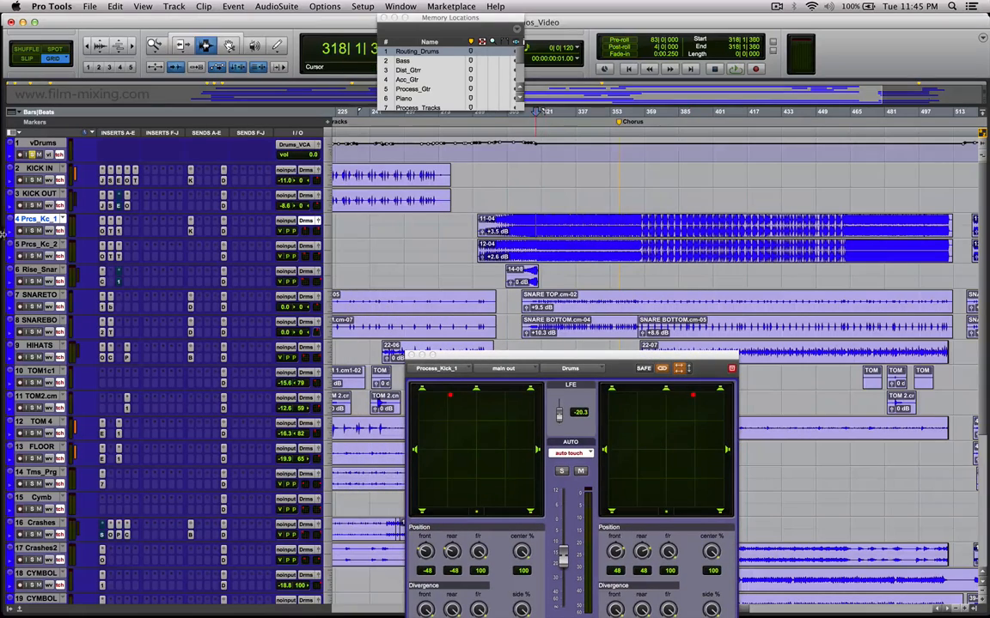
{"action": "left_click", "coordinate": [32, 231]}
{"action": "key", "text": "space"}
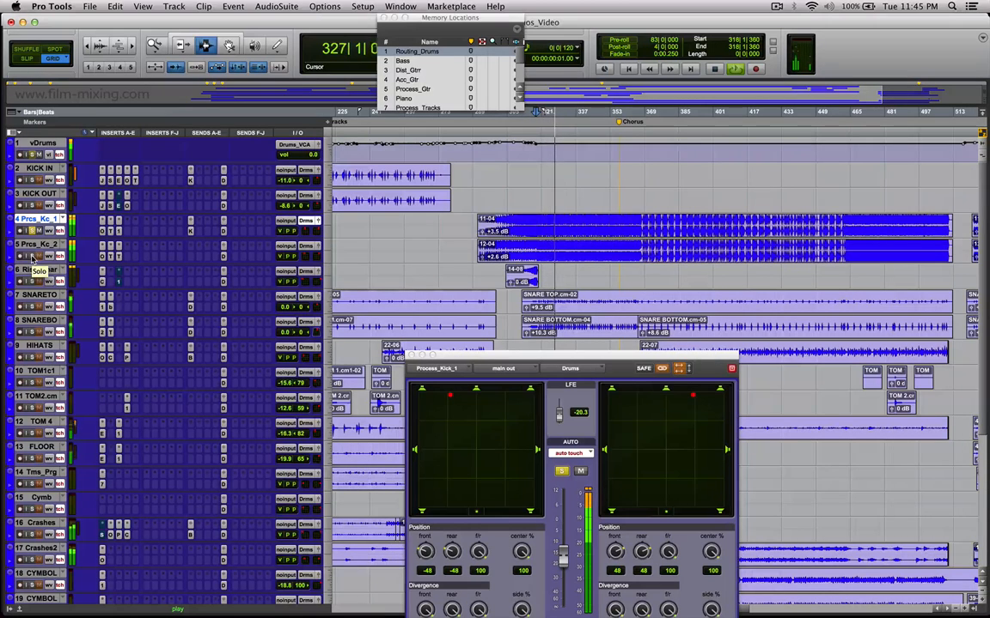
{"action": "key", "text": "space"}
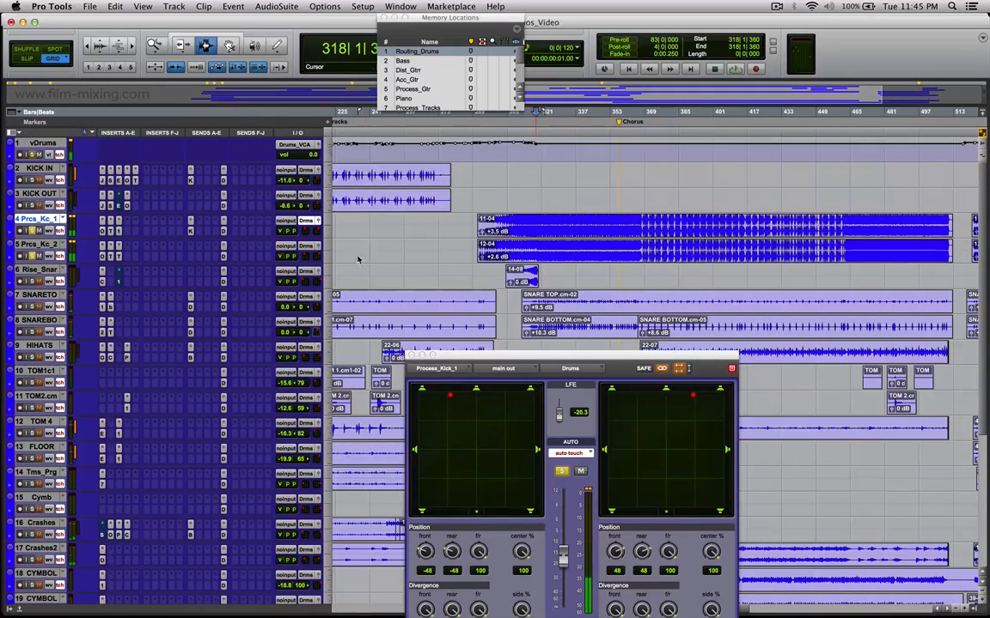
Compare the output panner settings of the Process_Kick_2, snare top and snare bottom tracks.
{"action": "left_click", "coordinate": [318, 247]}
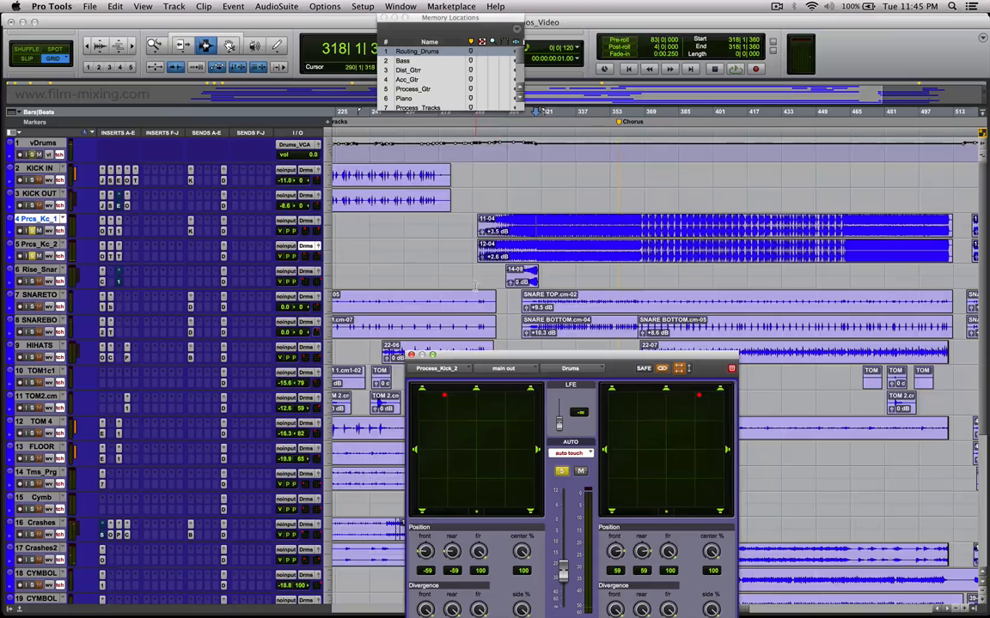
{"action": "scroll", "coordinate": [515, 193], "scroll_direction": "down", "scroll_amount": 4}
{"action": "left_click", "coordinate": [519, 180]}
{"action": "left_click", "coordinate": [547, 224]}
{"action": "left_click", "coordinate": [568, 201]}
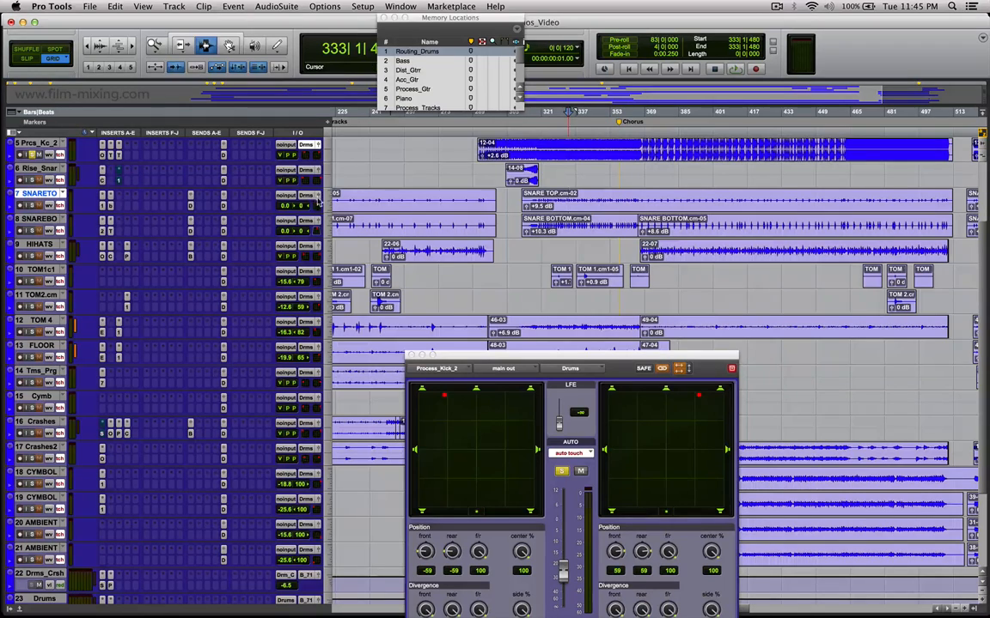
{"action": "left_click", "coordinate": [319, 195]}
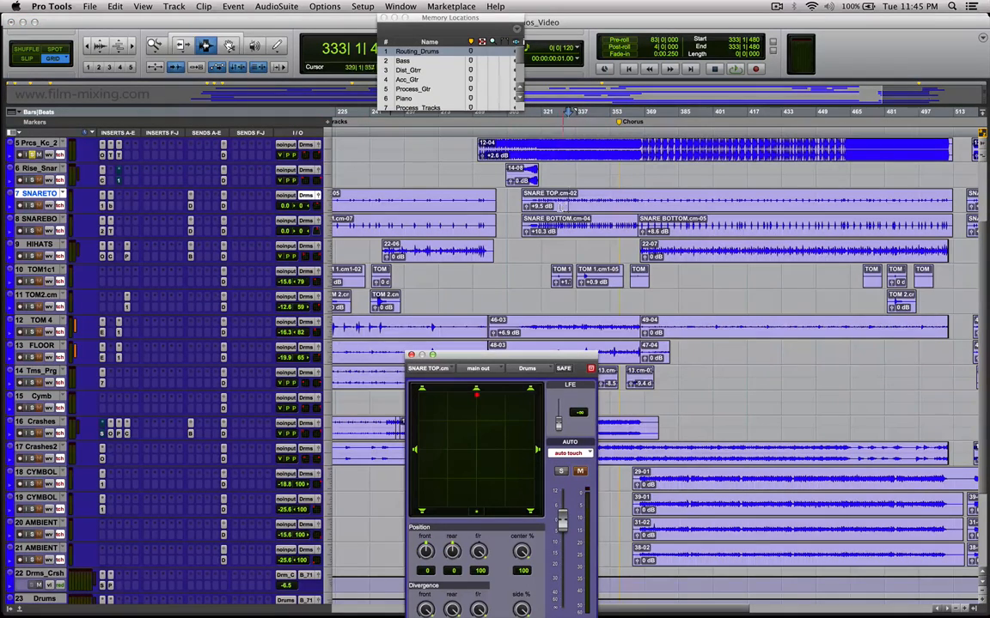
{"action": "left_click", "coordinate": [319, 221]}
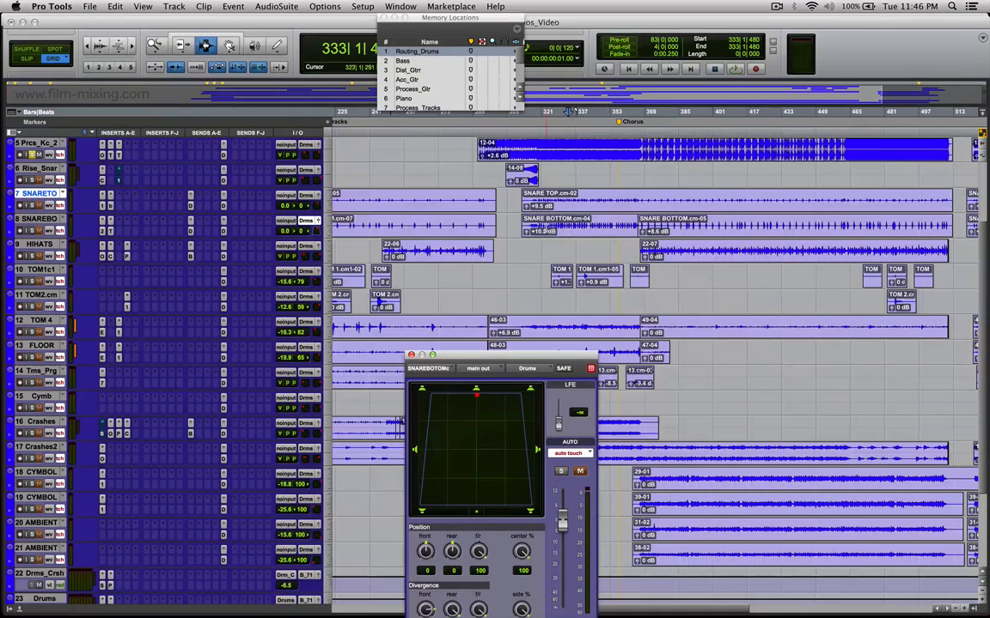
Mark a passage of about 19 bars from bar 323 on the snare bottom track and review the other drum clips.
{"action": "left_click_drag", "start_coordinate": [567, 226], "coordinate": [589, 222]}
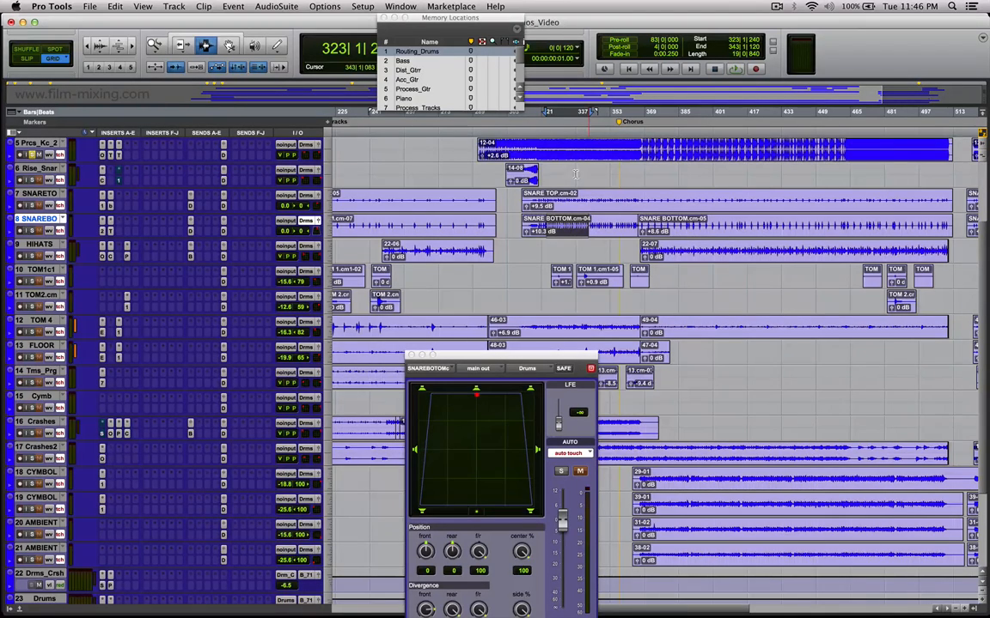
{"action": "scroll", "coordinate": [653, 369], "scroll_direction": "up", "scroll_amount": 3}
{"action": "left_click_drag", "start_coordinate": [495, 210], "coordinate": [579, 231]}
{"action": "left_click_drag", "start_coordinate": [550, 300], "coordinate": [631, 305]}
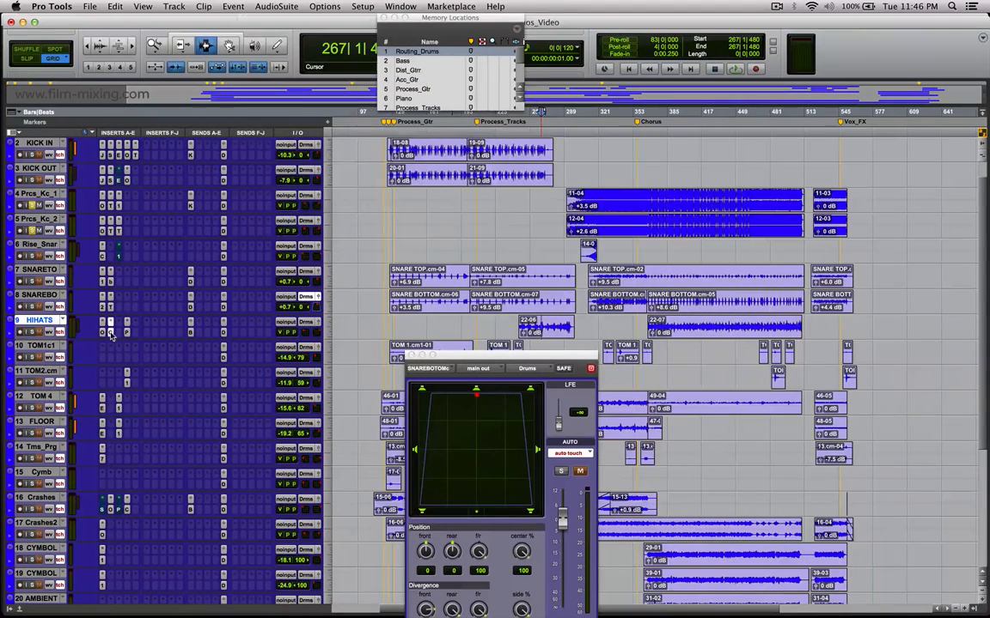
Inspect the Oxford EQ and PanMan plug-ins on the HIHATS track, and close the snare bottom panner.
{"action": "left_click", "coordinate": [103, 332]}
{"action": "left_click", "coordinate": [101, 332]}
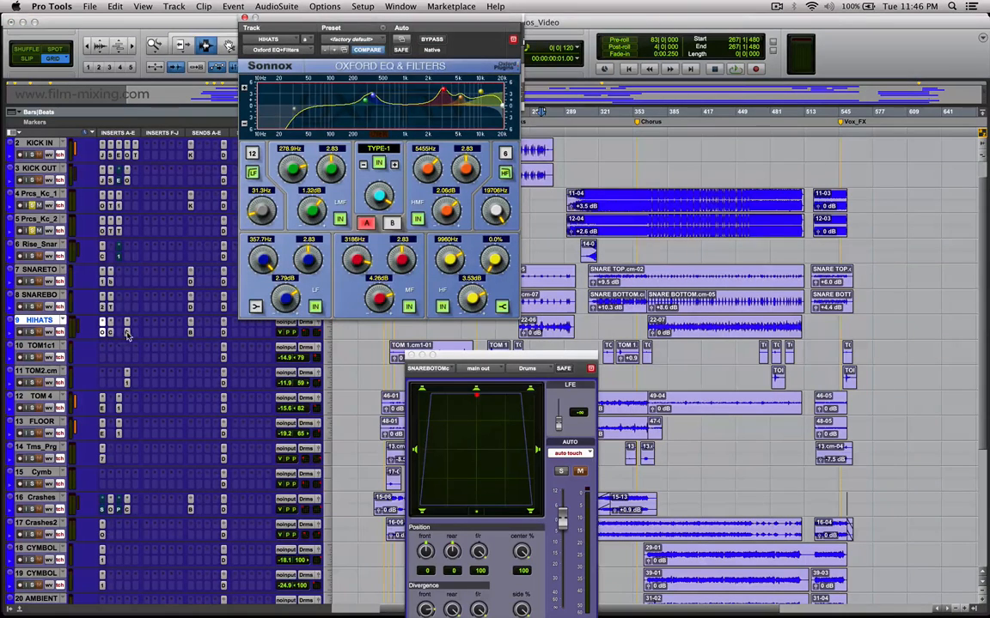
{"action": "left_click", "coordinate": [126, 324]}
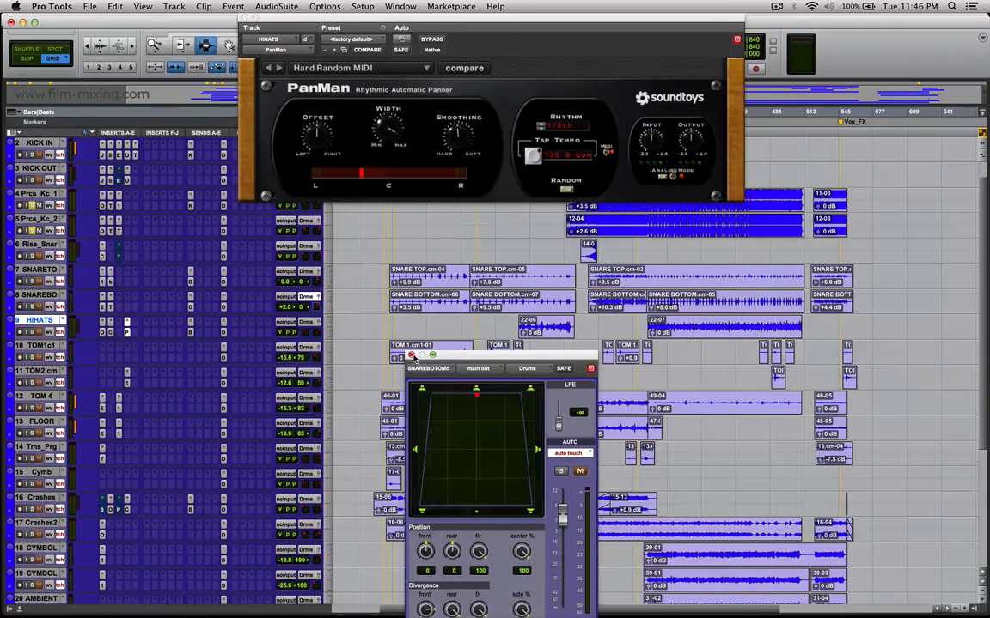
{"action": "left_click", "coordinate": [410, 355]}
Highlight part of the first Toms_Prog clip, then view and close that track's output panner.
{"action": "scroll", "coordinate": [411, 355], "scroll_direction": "down", "scroll_amount": 5}
{"action": "left_click_drag", "start_coordinate": [418, 298], "coordinate": [544, 300]}
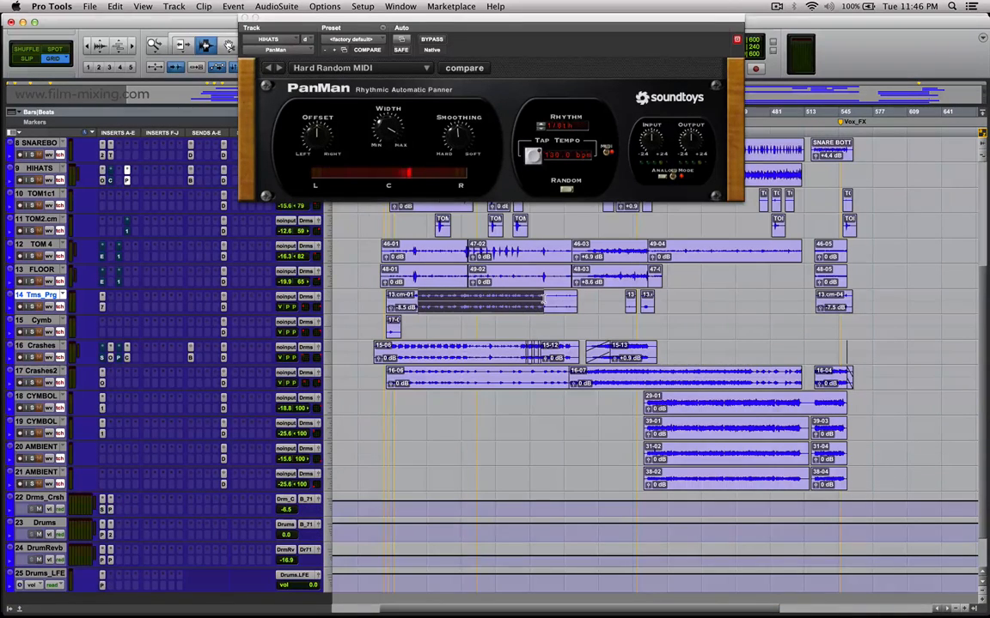
{"action": "left_click", "coordinate": [432, 300]}
{"action": "left_click", "coordinate": [290, 309]}
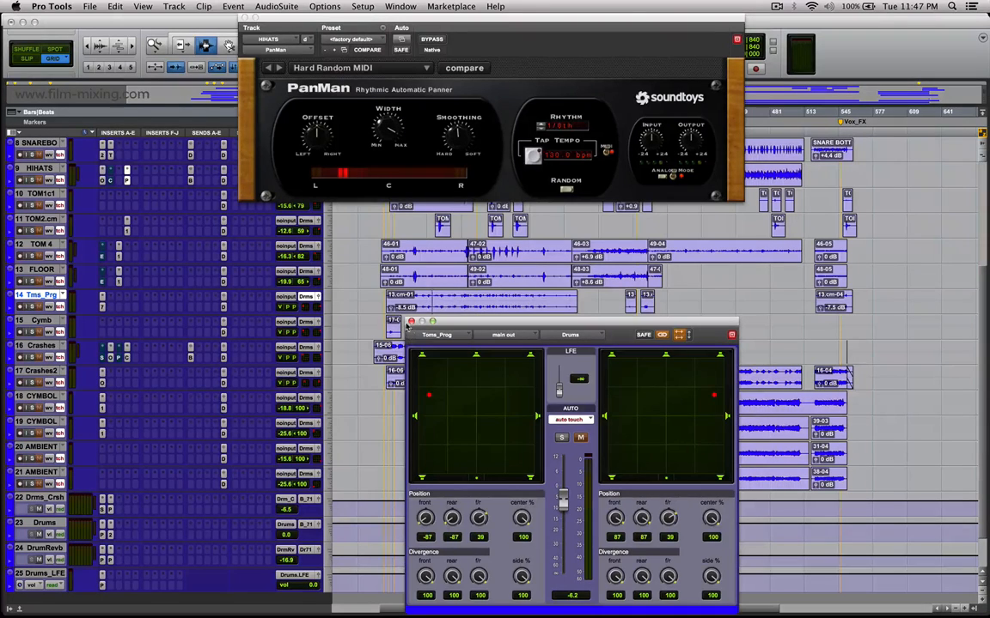
{"action": "left_click", "coordinate": [411, 321]}
View the output panners of the lower cymbal track and both ambient tracks, and reposition the panner window.
{"action": "left_click", "coordinate": [711, 421]}
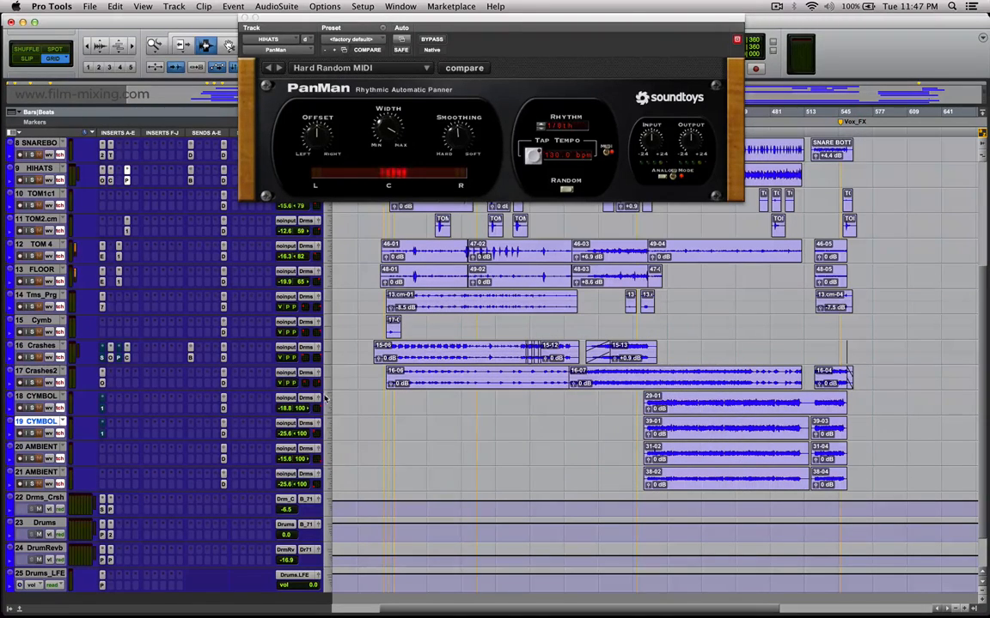
{"action": "left_click", "coordinate": [317, 424]}
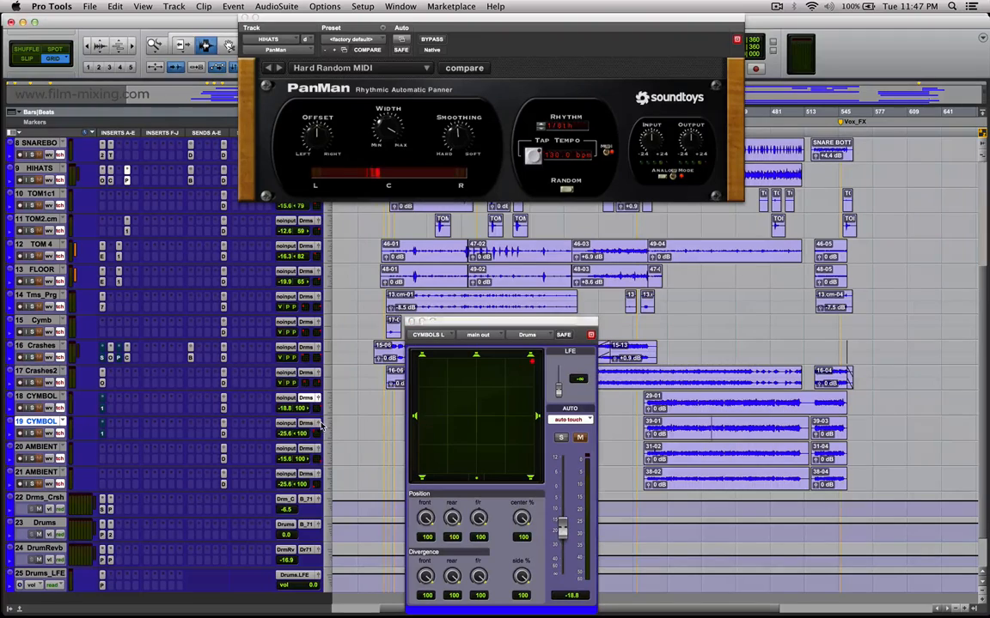
{"action": "left_click", "coordinate": [306, 474]}
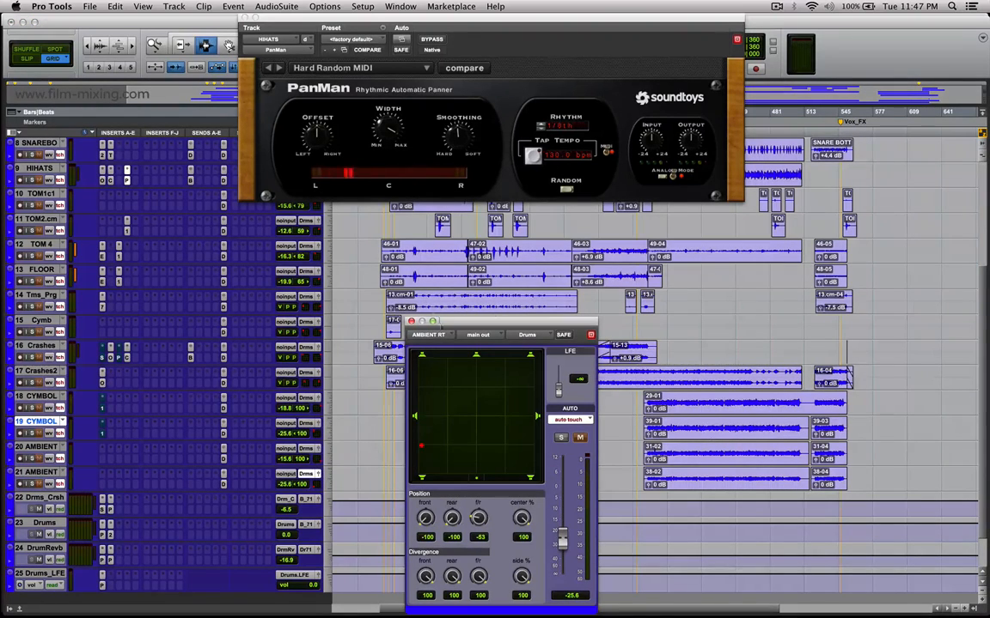
{"action": "left_click_drag", "start_coordinate": [453, 323], "coordinate": [429, 261]}
Select a passage across the cymbal tracks, select bars 397 to 406 on both ambient tracks, and close the AMBIENT RT panner.
{"action": "left_click_drag", "start_coordinate": [683, 452], "coordinate": [686, 450]}
{"action": "key", "text": "t"}
{"action": "key", "text": "t"}
{"action": "key", "text": "t"}
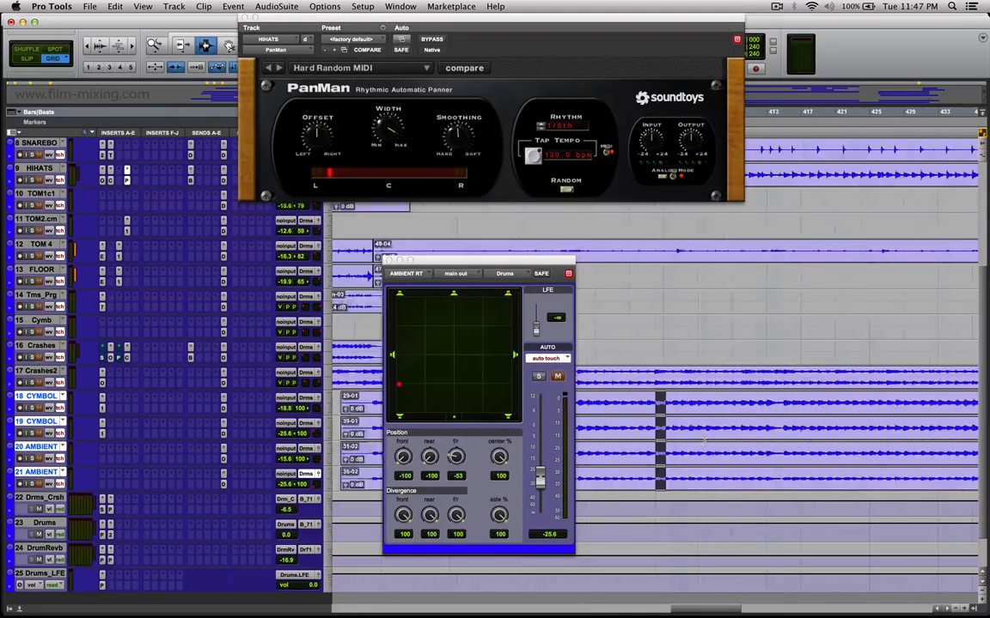
{"action": "key", "text": "r"}
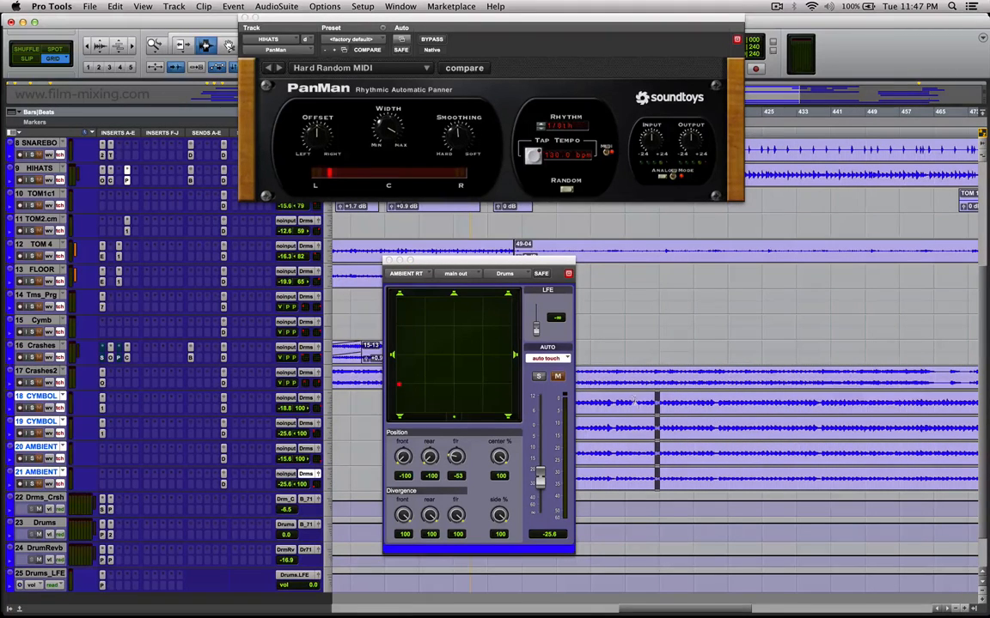
{"action": "left_click_drag", "start_coordinate": [637, 401], "coordinate": [718, 422]}
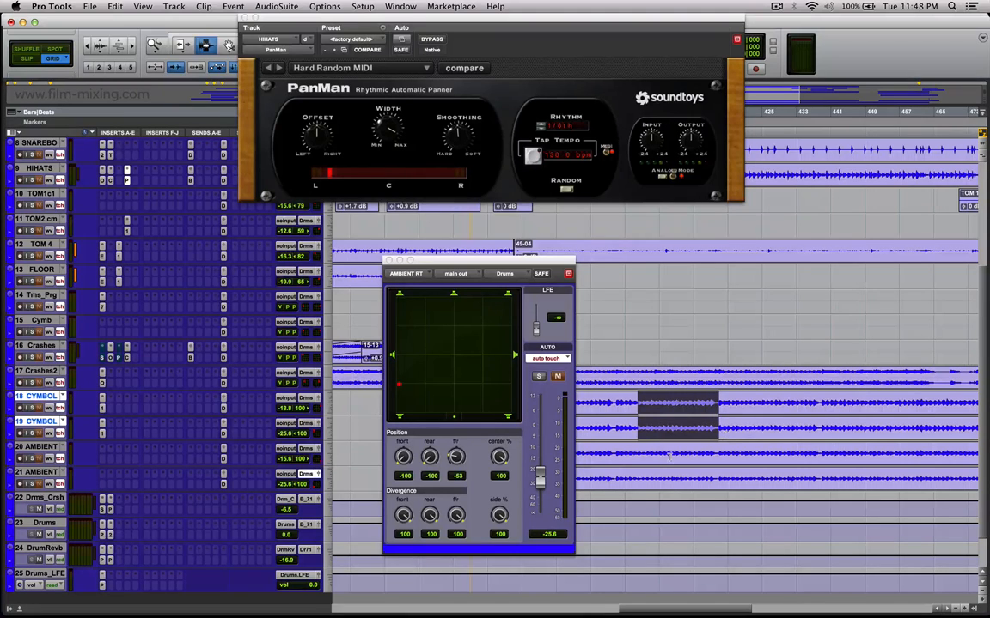
{"action": "left_click_drag", "start_coordinate": [643, 454], "coordinate": [681, 482]}
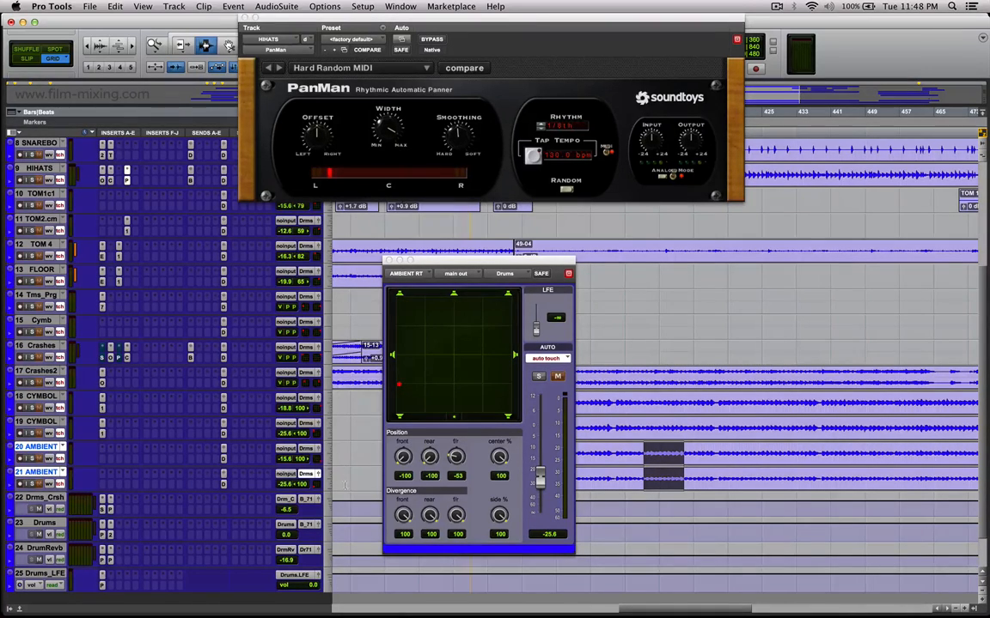
{"action": "left_click", "coordinate": [318, 475]}
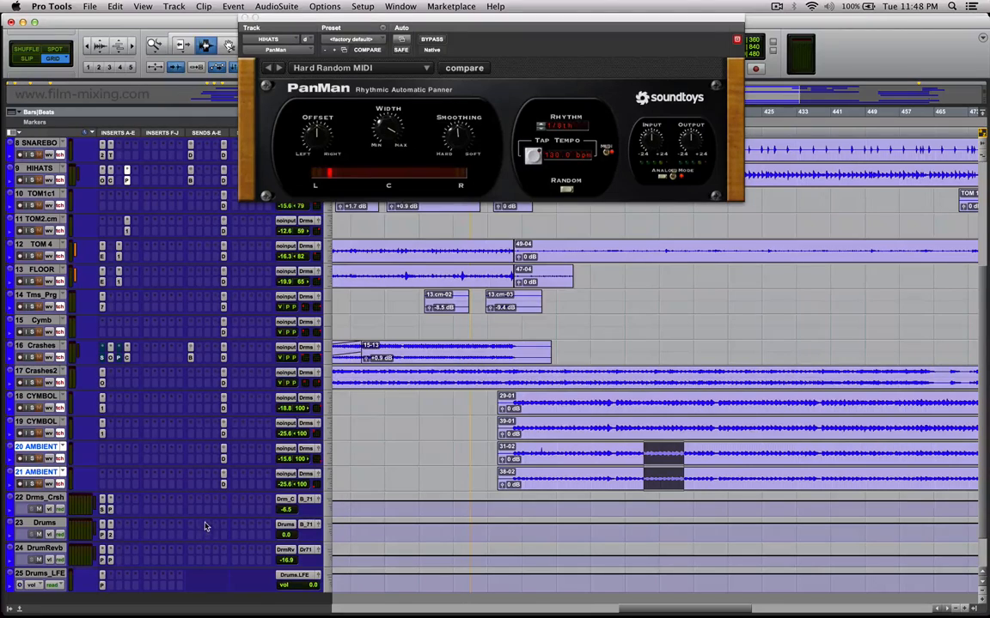
Inspect the FabFilter Saturn and Pro Compressor inserts on the Drums_Crush bus and the Pro Compressor on the Drums bus.
{"action": "left_click", "coordinate": [102, 502]}
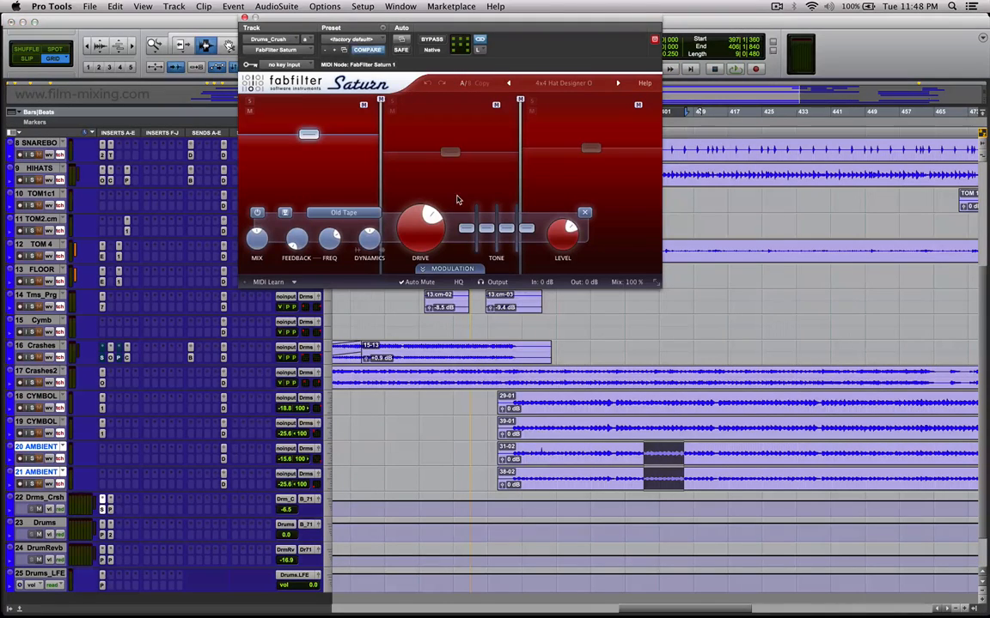
{"action": "left_click", "coordinate": [110, 512]}
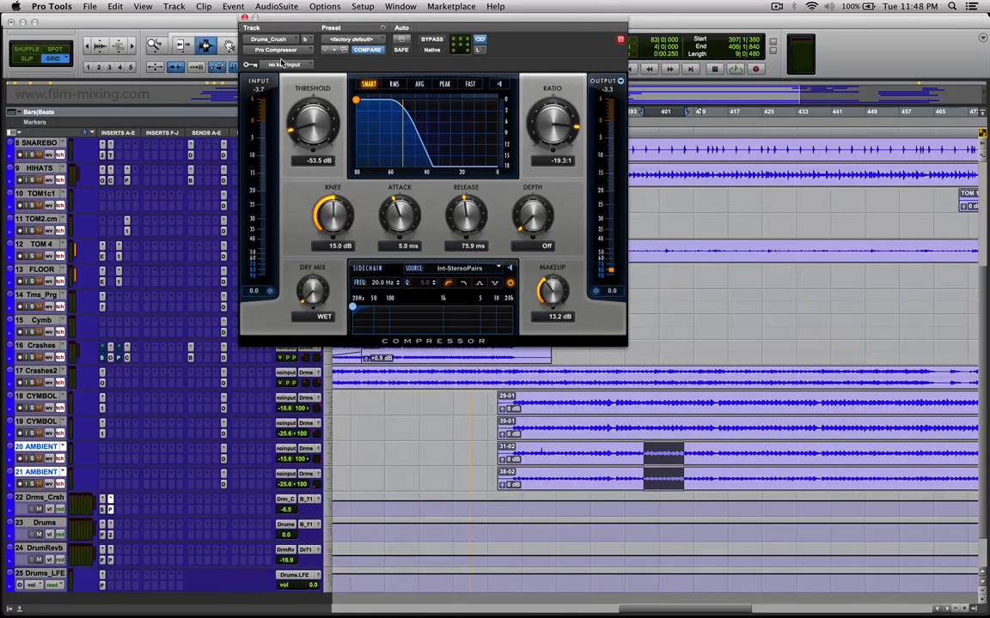
{"action": "left_click_drag", "start_coordinate": [432, 22], "coordinate": [502, 114]}
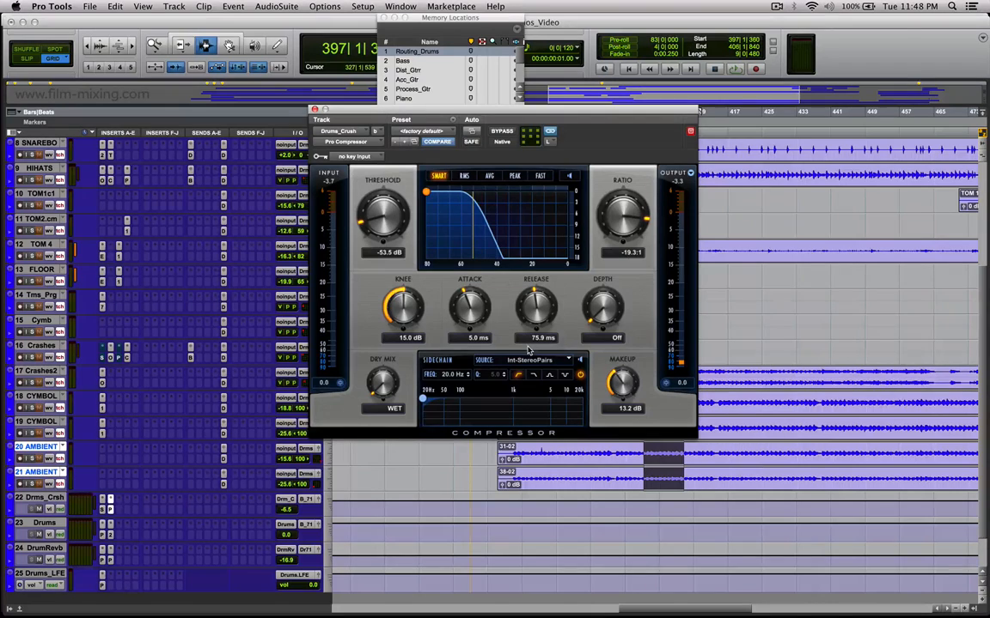
{"action": "left_click", "coordinate": [103, 510]}
{"action": "left_click", "coordinate": [102, 534]}
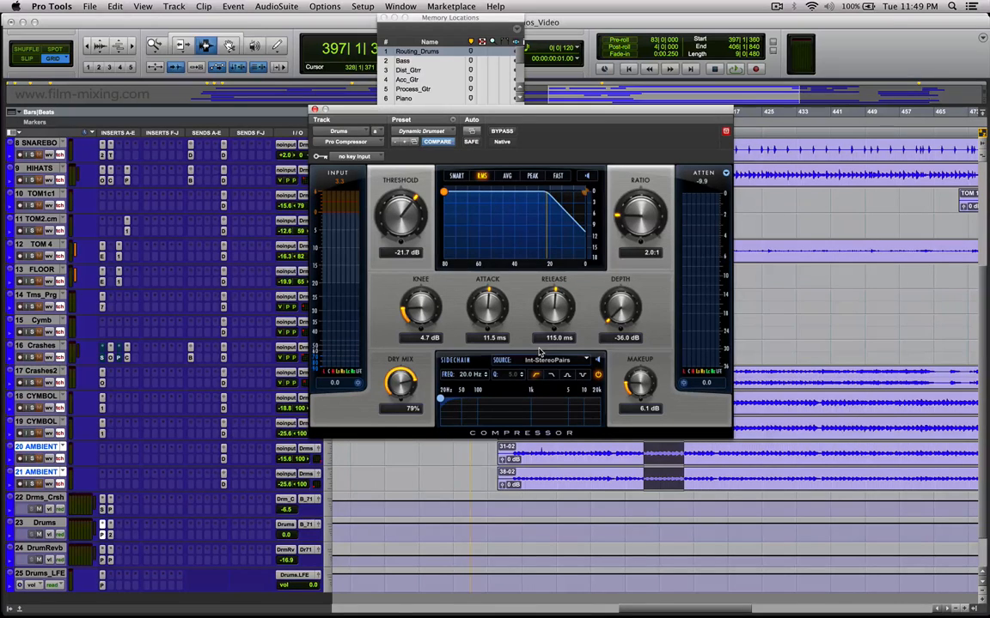
Move the Memory Locations window clear of the Pro Compressor window, over the end of the timeline.
{"action": "left_click_drag", "start_coordinate": [428, 19], "coordinate": [864, 87]}
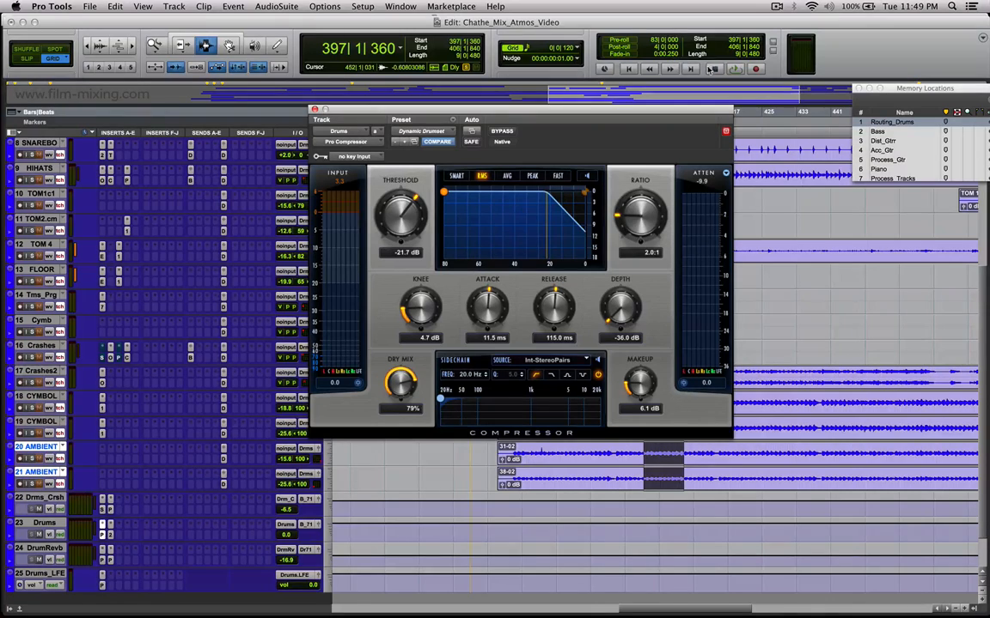
{"action": "key", "text": "super+KP_1"}
{"action": "key", "text": "super+KP_1"}
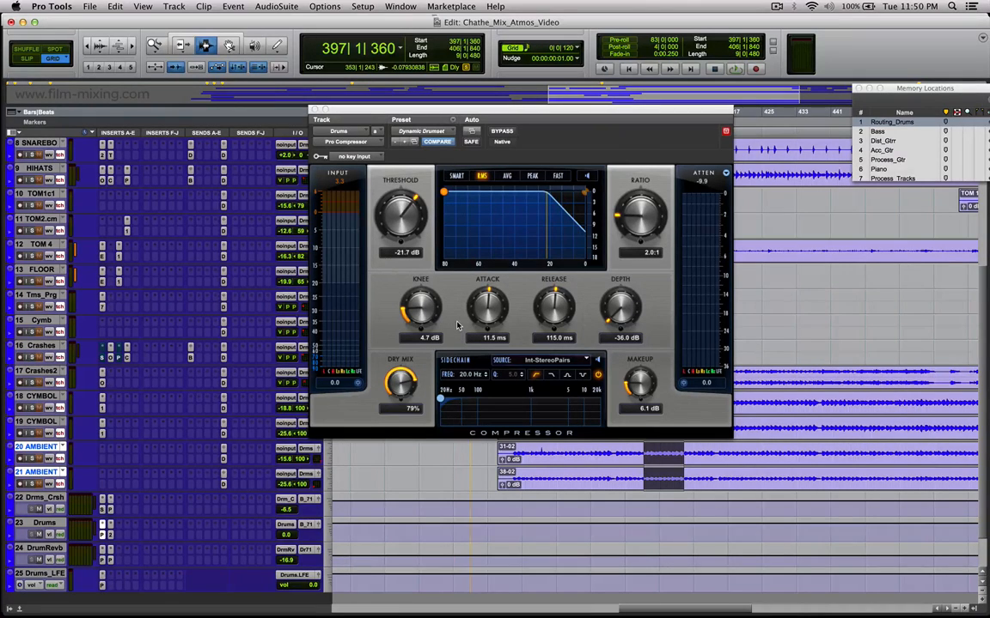
Open the PhoenixVerb Surround insert on the DrumRevb bus, reposition its window and choose the -108 dB processing threshold.
{"action": "left_click", "coordinate": [102, 559]}
{"action": "left_click", "coordinate": [453, 109]}
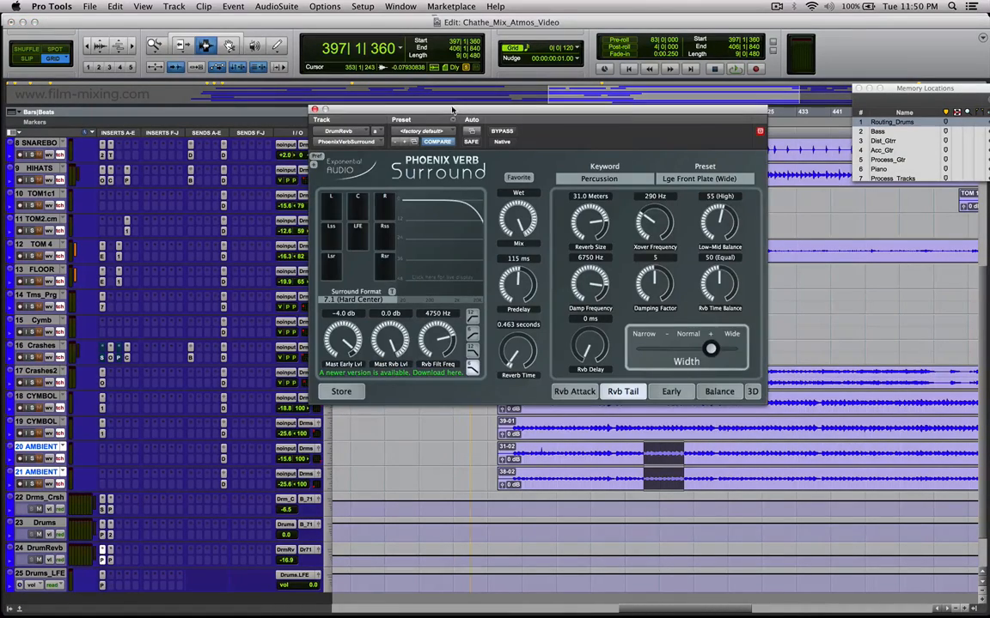
{"action": "left_click_drag", "start_coordinate": [453, 109], "coordinate": [492, 133]}
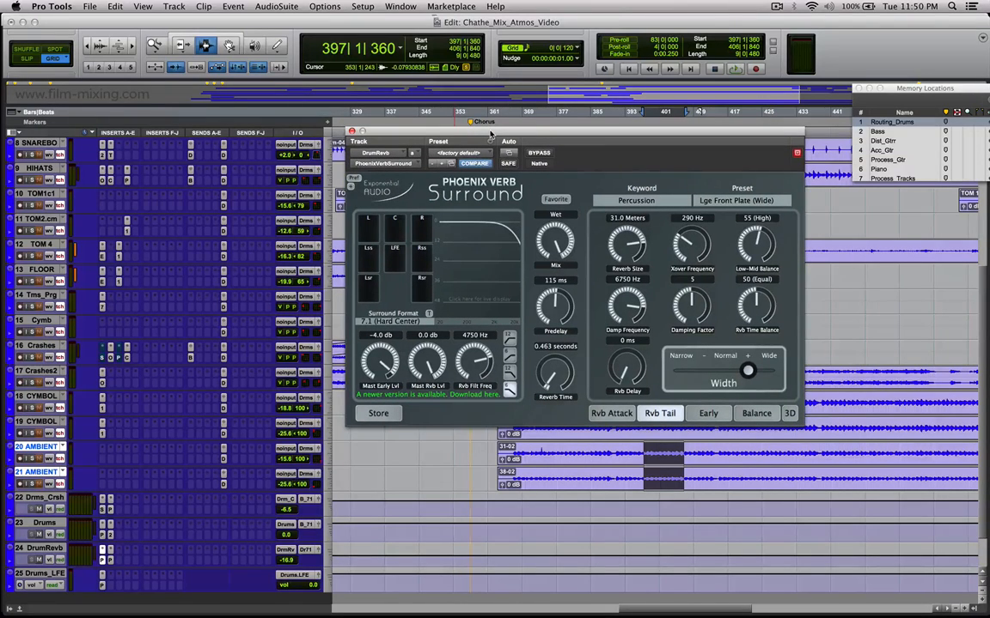
{"action": "left_click_drag", "start_coordinate": [491, 135], "coordinate": [510, 170]}
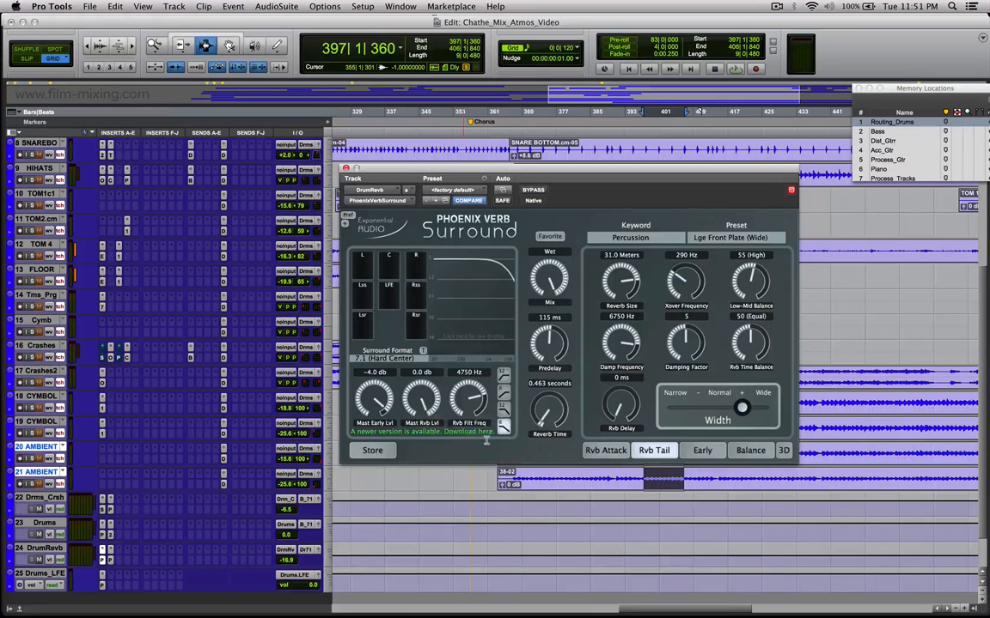
{"action": "left_click", "coordinate": [424, 352]}
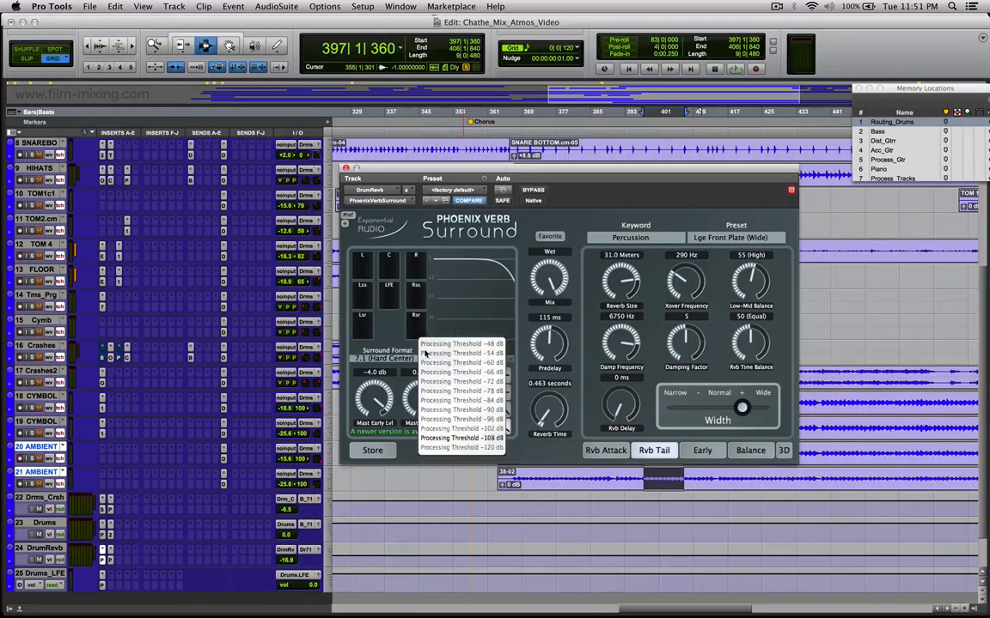
{"action": "left_click", "coordinate": [499, 440]}
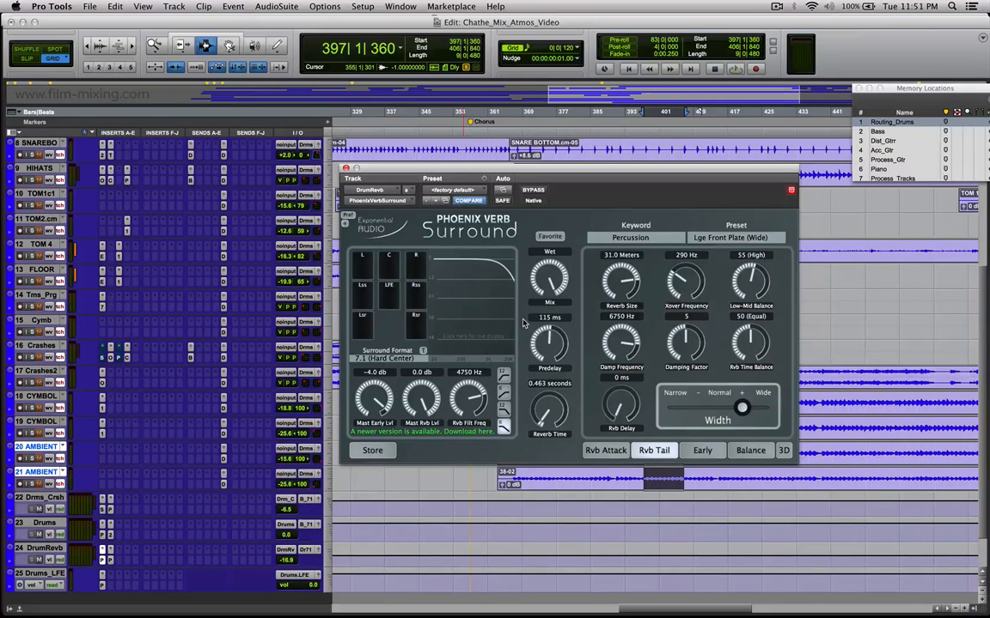
Review the Playback Engine settings and close the dialog.
{"action": "left_click", "coordinate": [362, 6]}
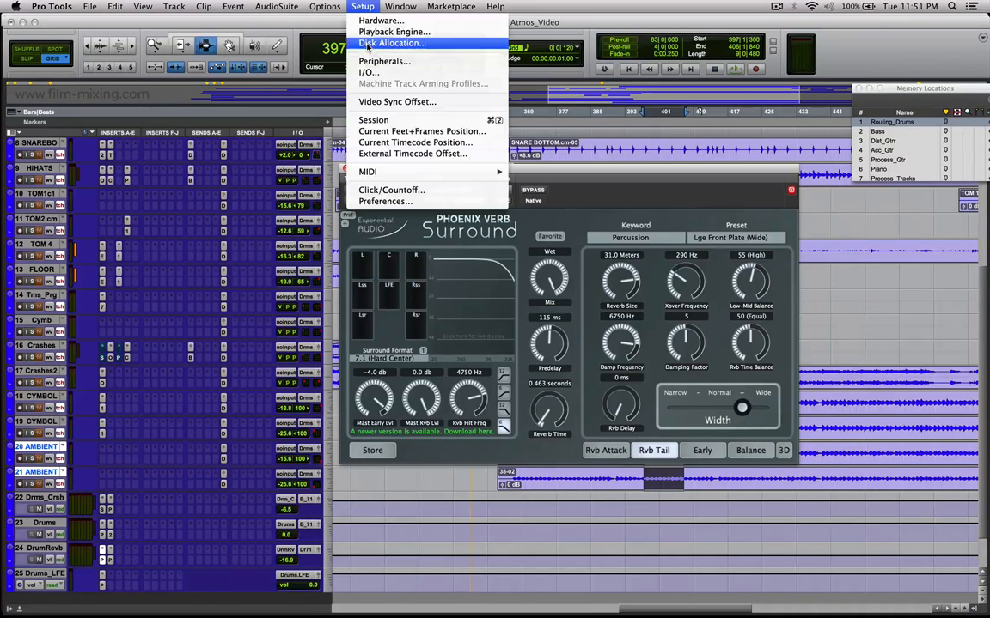
{"action": "left_click", "coordinate": [371, 32]}
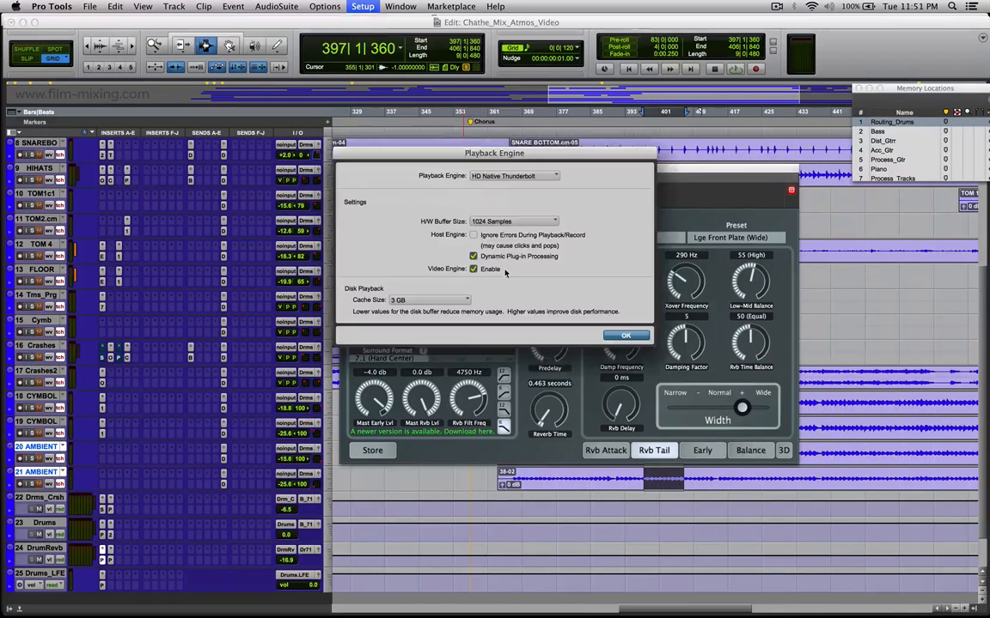
{"action": "left_click", "coordinate": [625, 335]}
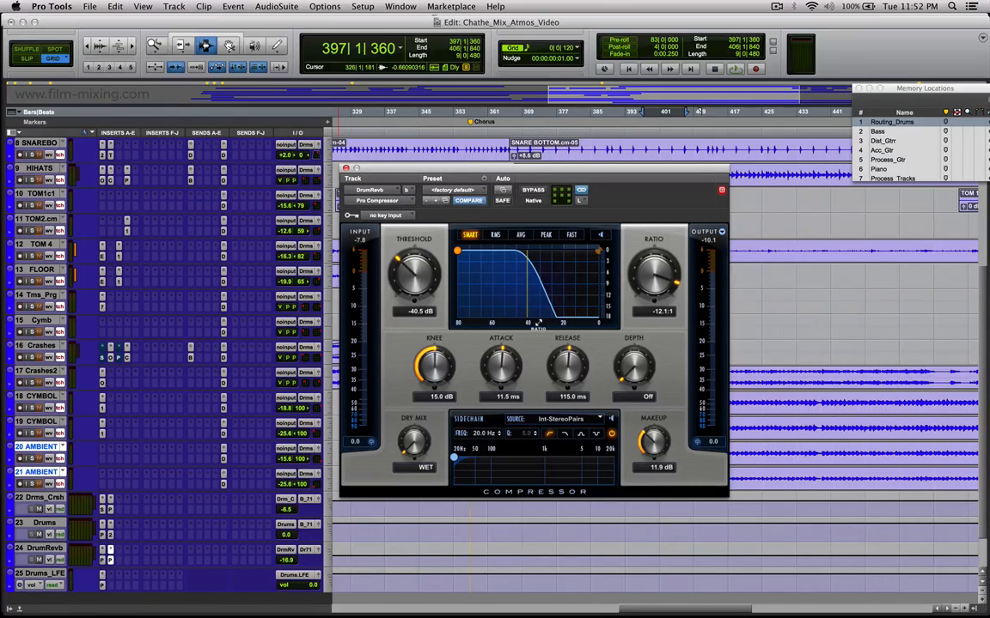
Close the Pro Compressor on the DrumRevb bus and reposition the Pro Subharmonic window of the Drums_LFE track.
{"action": "left_click", "coordinate": [345, 168]}
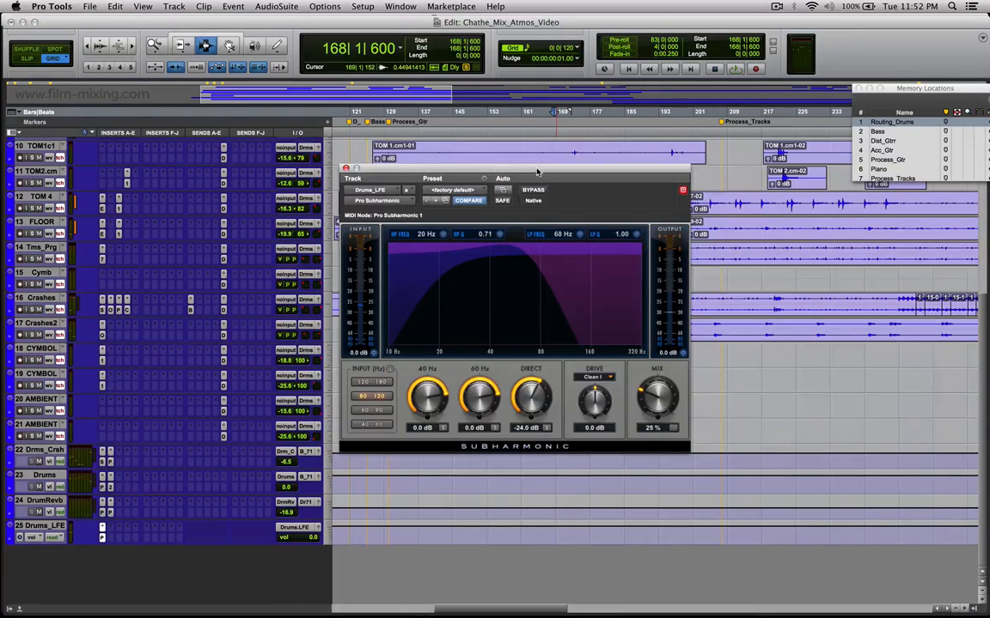
{"action": "left_click_drag", "start_coordinate": [531, 169], "coordinate": [613, 213]}
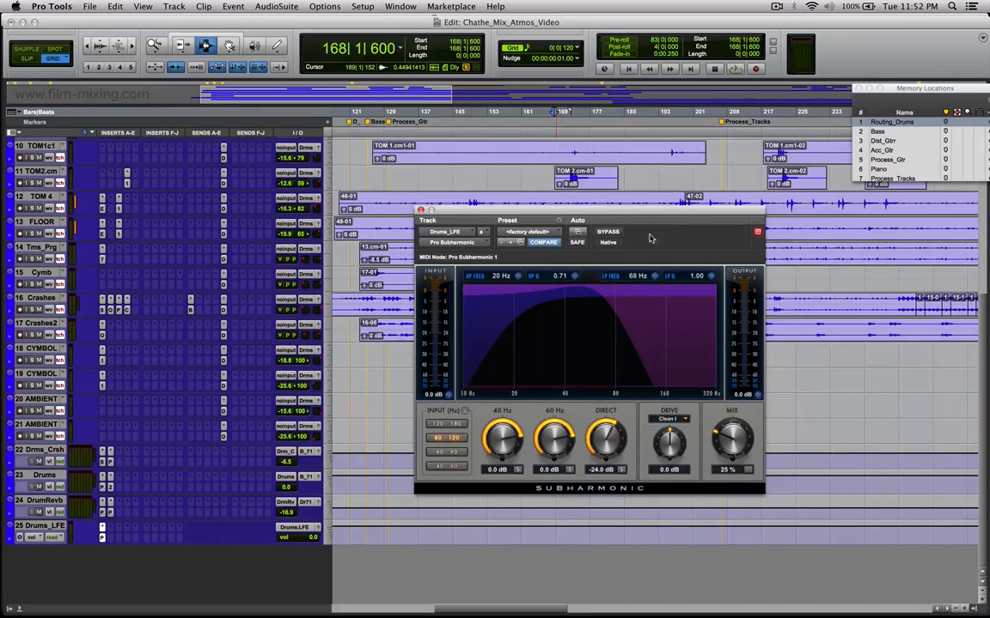
Open the KICK IN output panner beside the Pro Subharmonic window and select bars 118 to 186 on the Drums_LFE track.
{"action": "scroll", "coordinate": [196, 187], "scroll_direction": "up", "scroll_amount": 5}
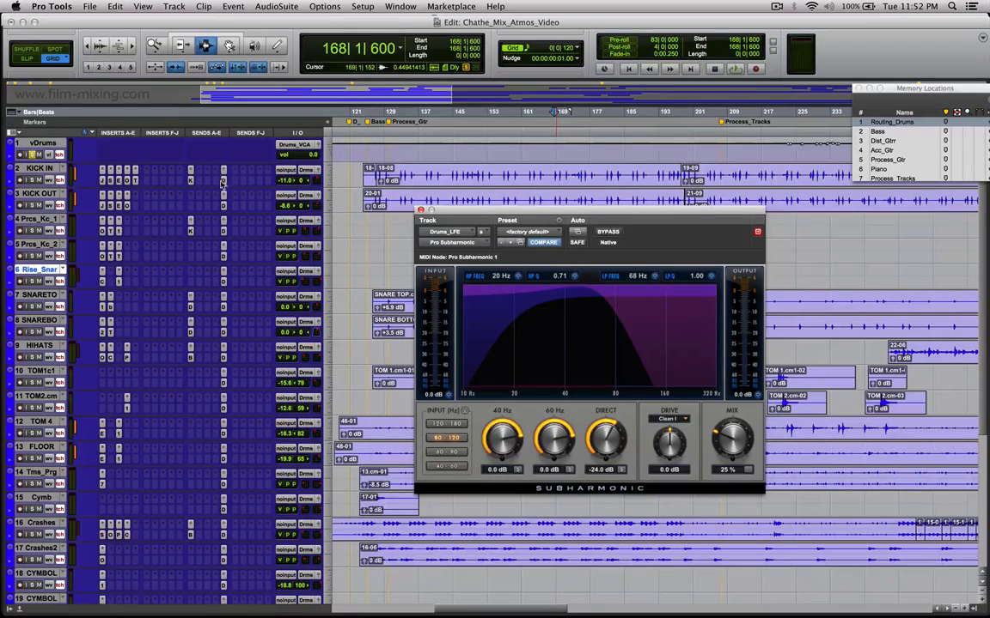
{"action": "left_click", "coordinate": [318, 171]}
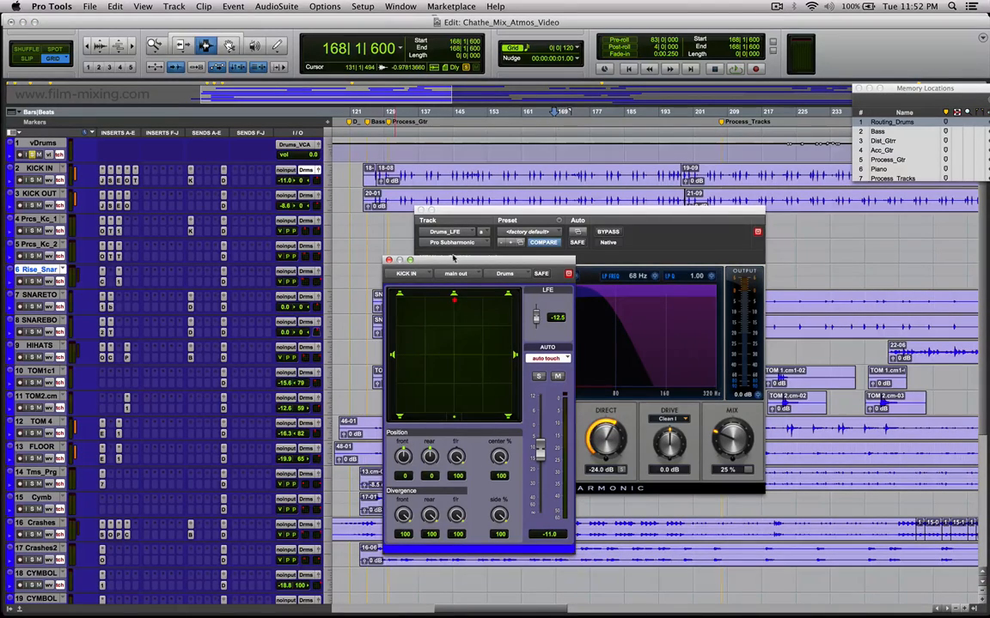
{"action": "left_click_drag", "start_coordinate": [464, 259], "coordinate": [292, 167]}
{"action": "scroll", "coordinate": [209, 481], "scroll_direction": "down", "scroll_amount": 5}
{"action": "scroll", "coordinate": [209, 481], "scroll_direction": "down", "scroll_amount": 2}
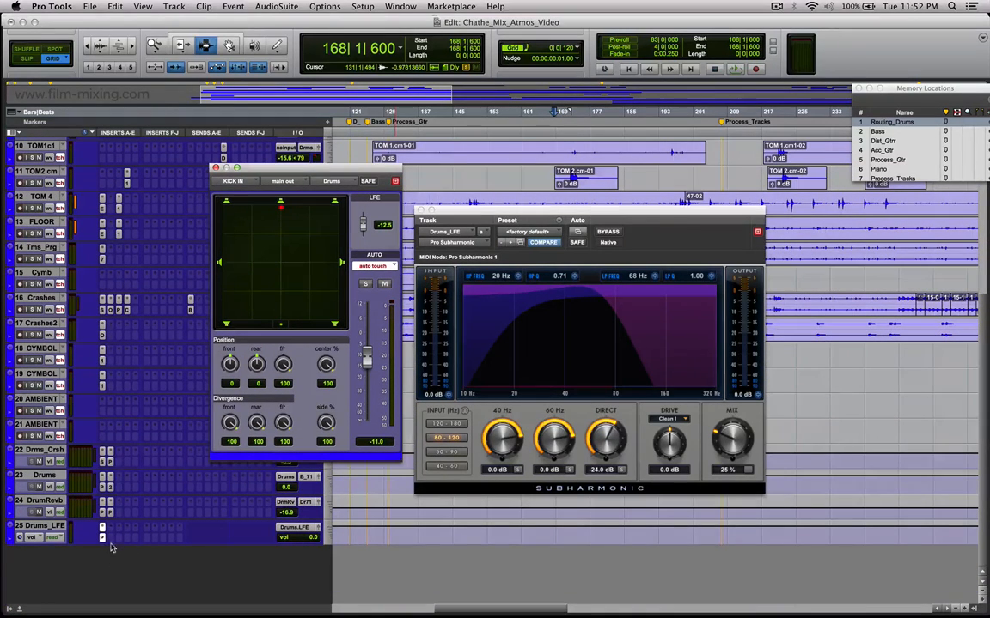
{"action": "left_click_drag", "start_coordinate": [341, 533], "coordinate": [632, 533]}
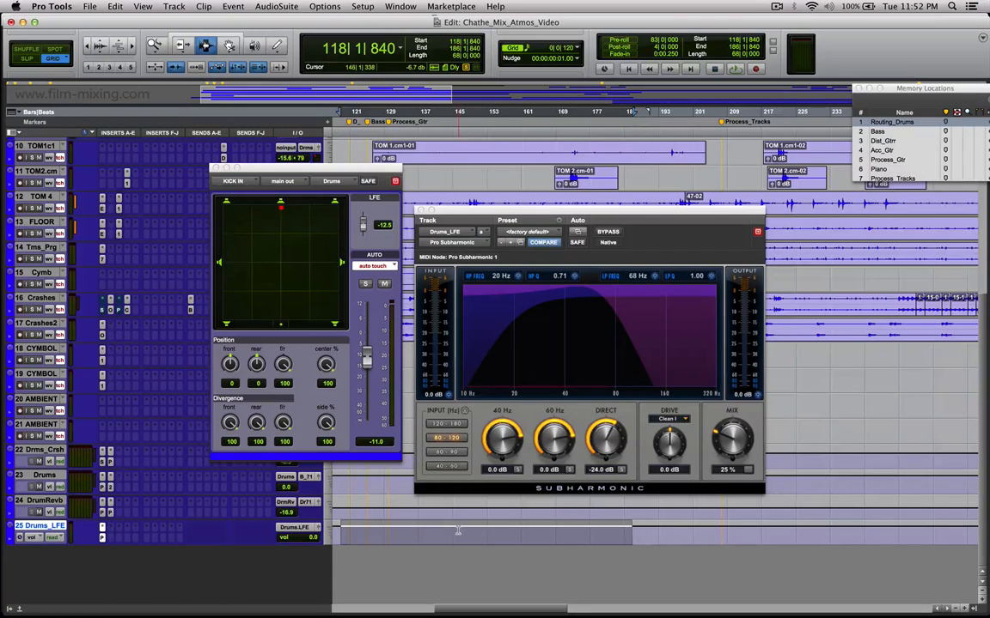
{"action": "scroll", "coordinate": [400, 241], "scroll_direction": "up", "scroll_amount": 9}
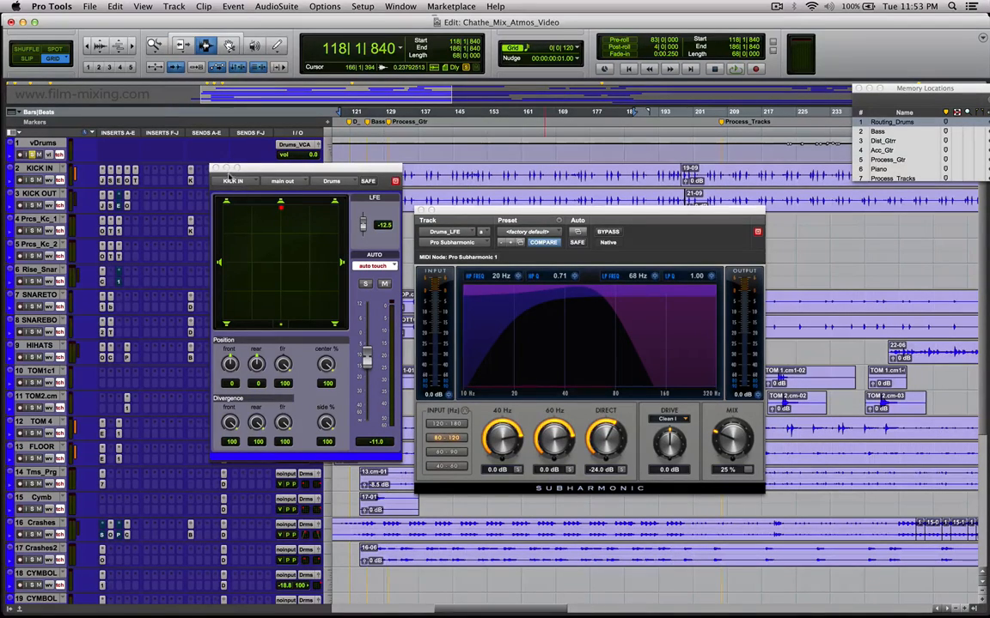
Examine the Pro Subharmonic settings and its Drive modes on the Drums_LFE track, and close the plug-in.
{"action": "left_click_drag", "start_coordinate": [509, 212], "coordinate": [512, 207]}
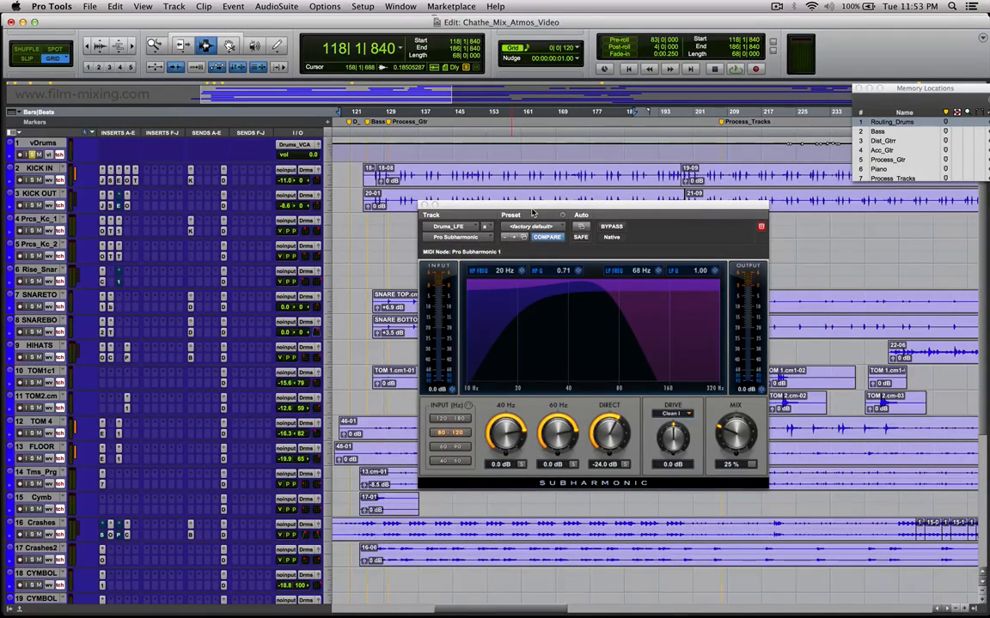
{"action": "left_click_drag", "start_coordinate": [532, 212], "coordinate": [499, 220]}
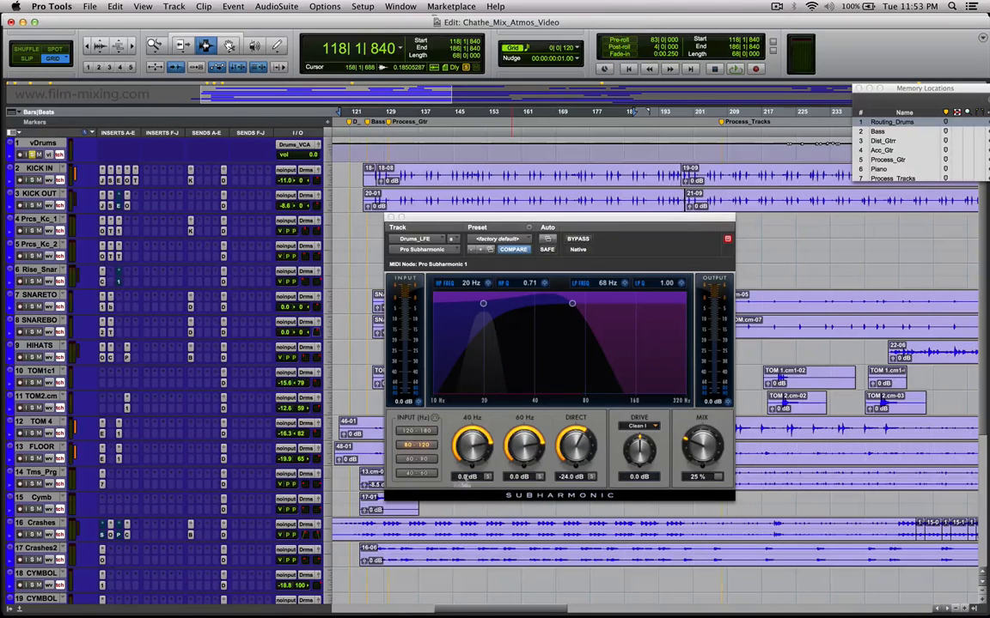
{"action": "left_click", "coordinate": [652, 427]}
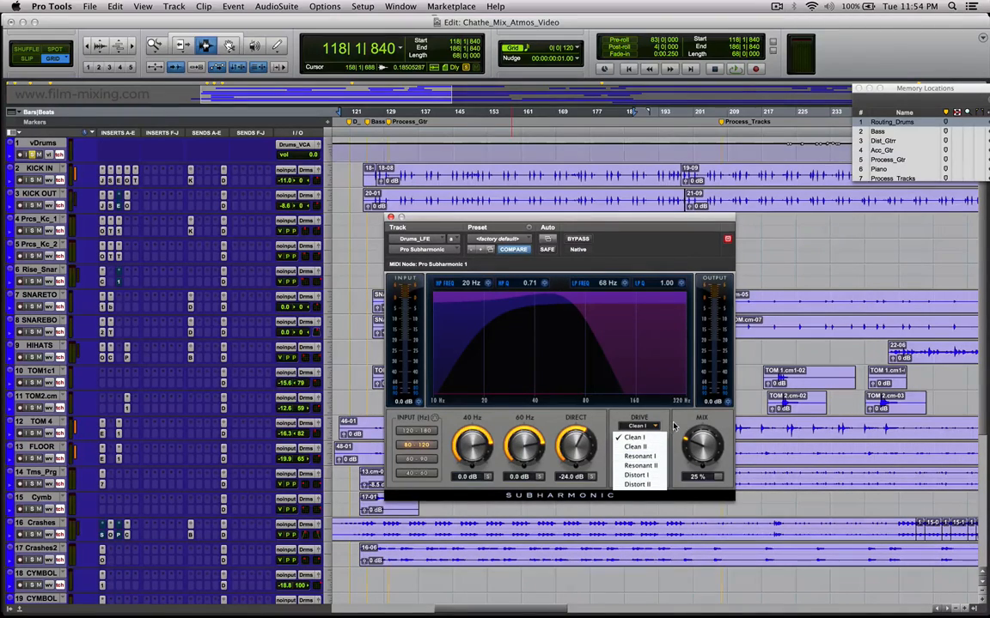
{"action": "left_click", "coordinate": [675, 481]}
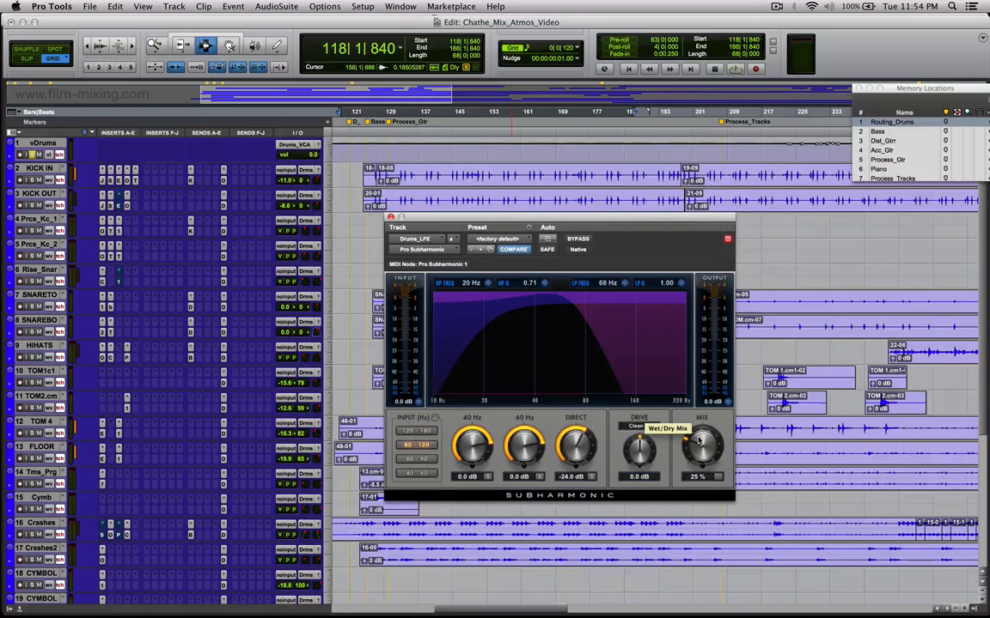
{"action": "left_click", "coordinate": [391, 217]}
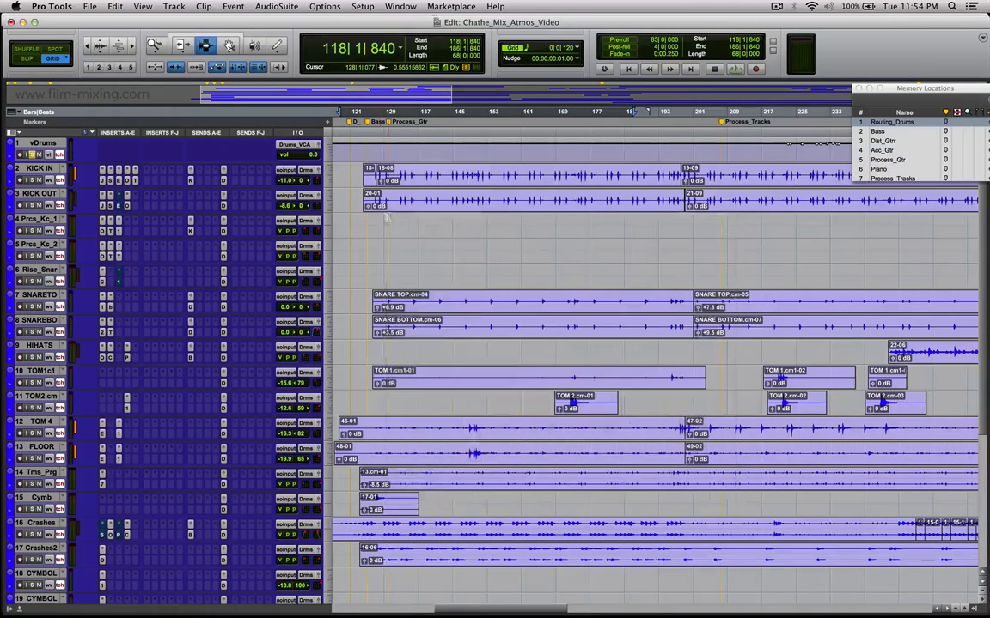
Play the session from bar 160 and place the edit cursor at bar 185 on the Prcs_Kc_2 track.
{"action": "left_click", "coordinate": [373, 112]}
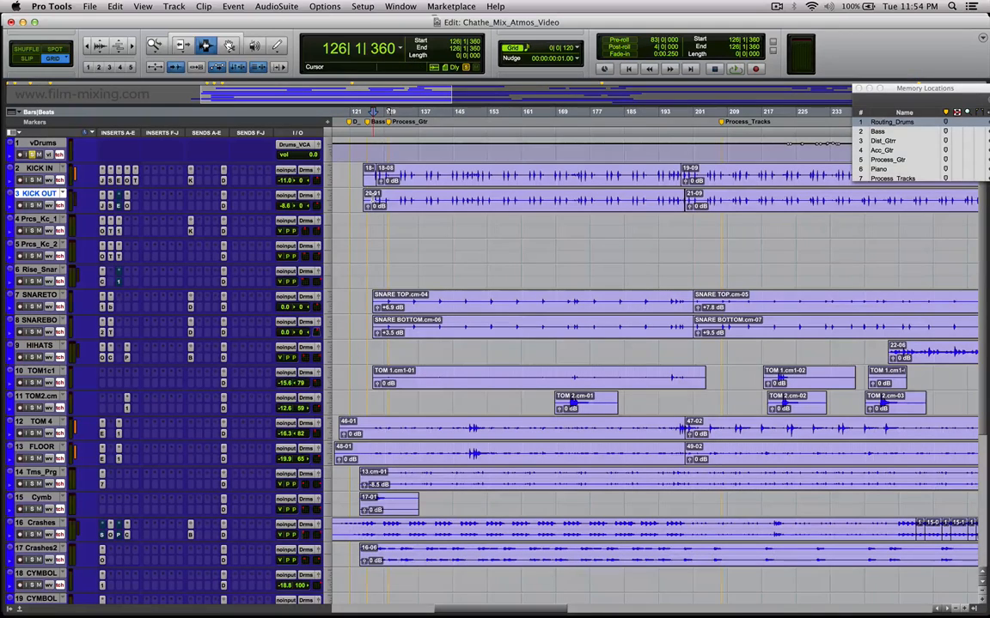
{"action": "left_click", "coordinate": [516, 232]}
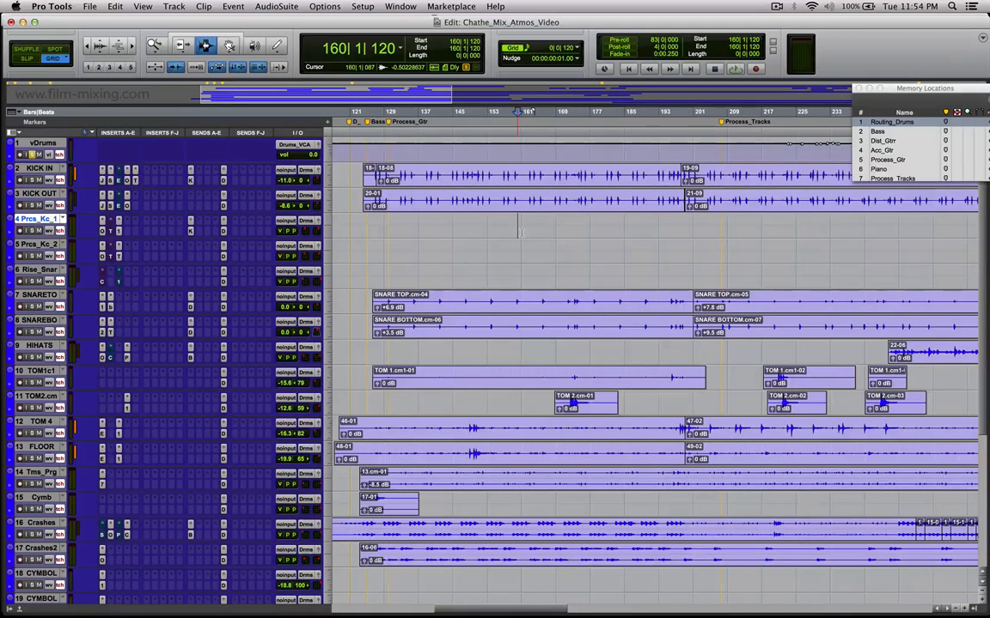
{"action": "key", "text": "space"}
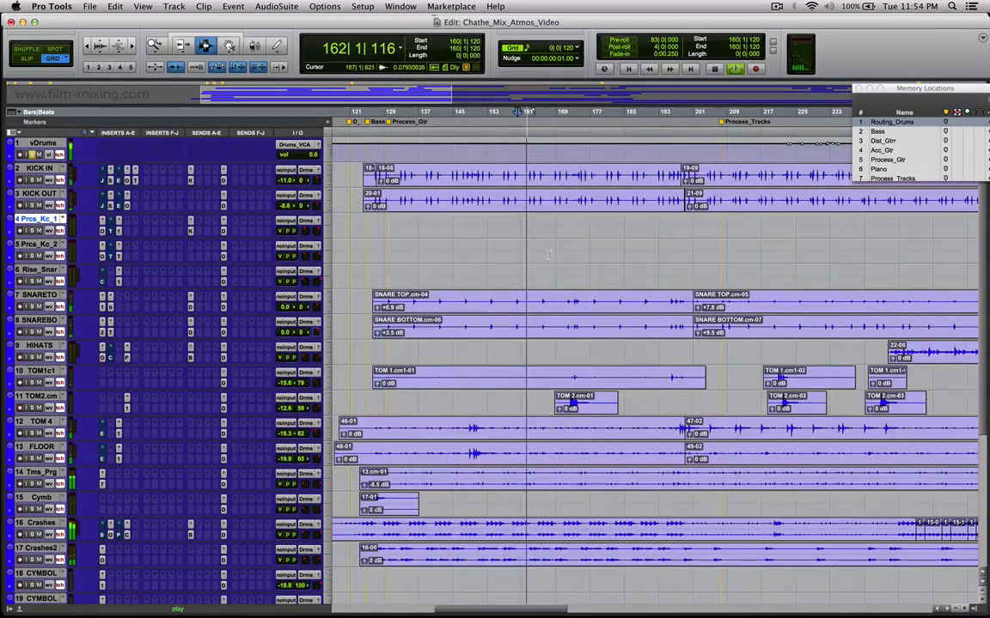
{"action": "key", "text": "r"}
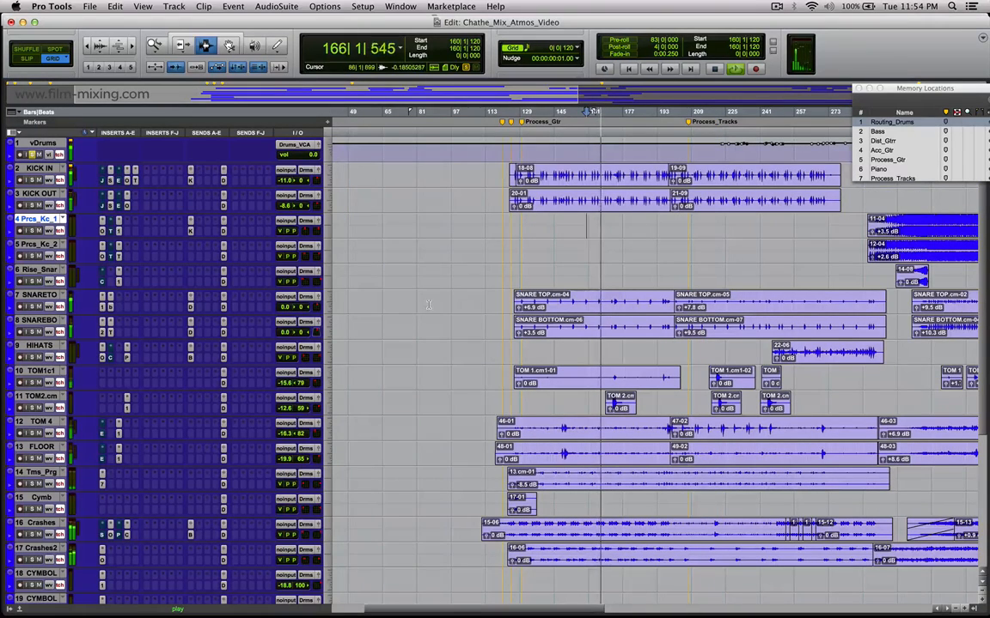
{"action": "left_click", "coordinate": [639, 251]}
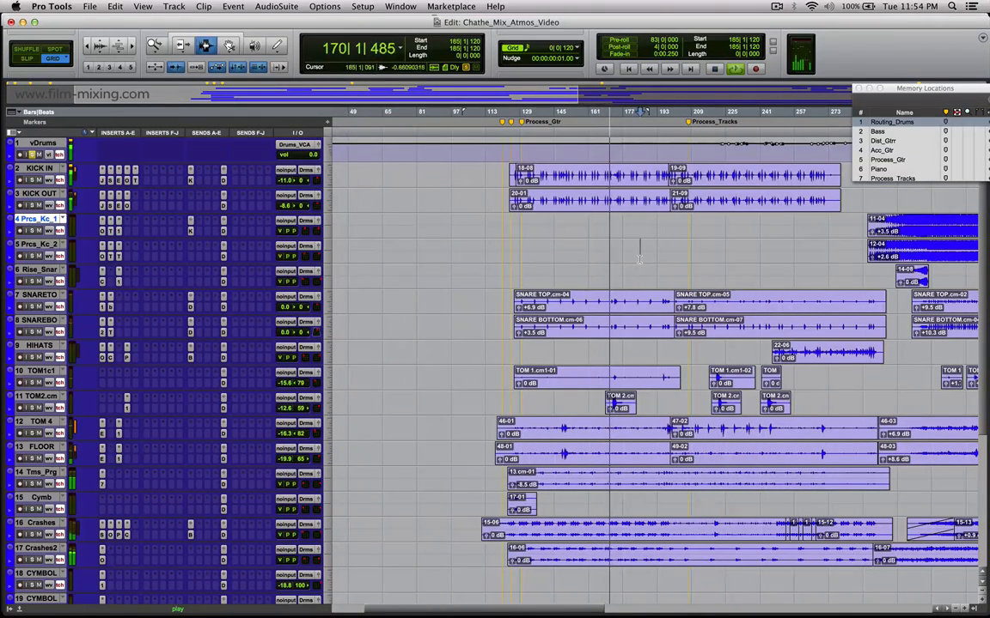
{"action": "key", "text": "t"}
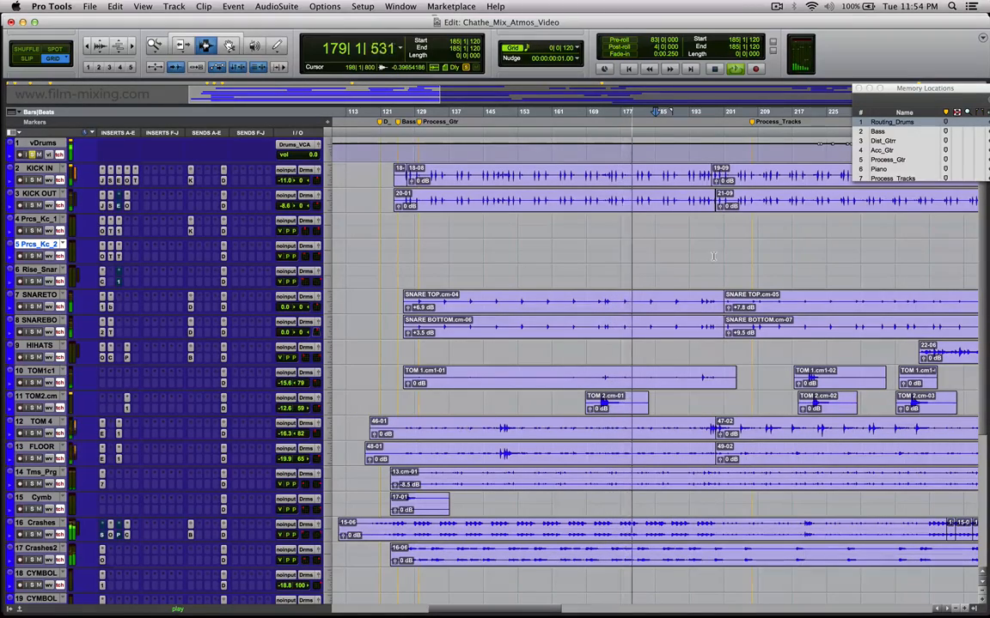
Open the output window of the Drums bus to watch its levels during playback, and stop playback.
{"action": "scroll", "coordinate": [713, 256], "scroll_direction": "down", "scroll_amount": 3}
{"action": "scroll", "coordinate": [710, 262], "scroll_direction": "down", "scroll_amount": 6}
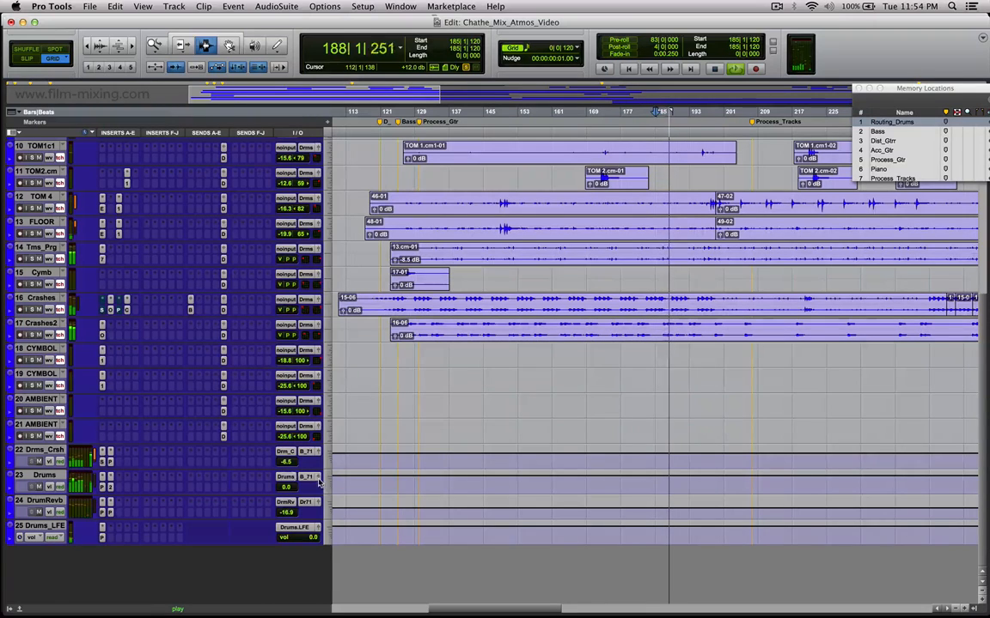
{"action": "left_click", "coordinate": [317, 476]}
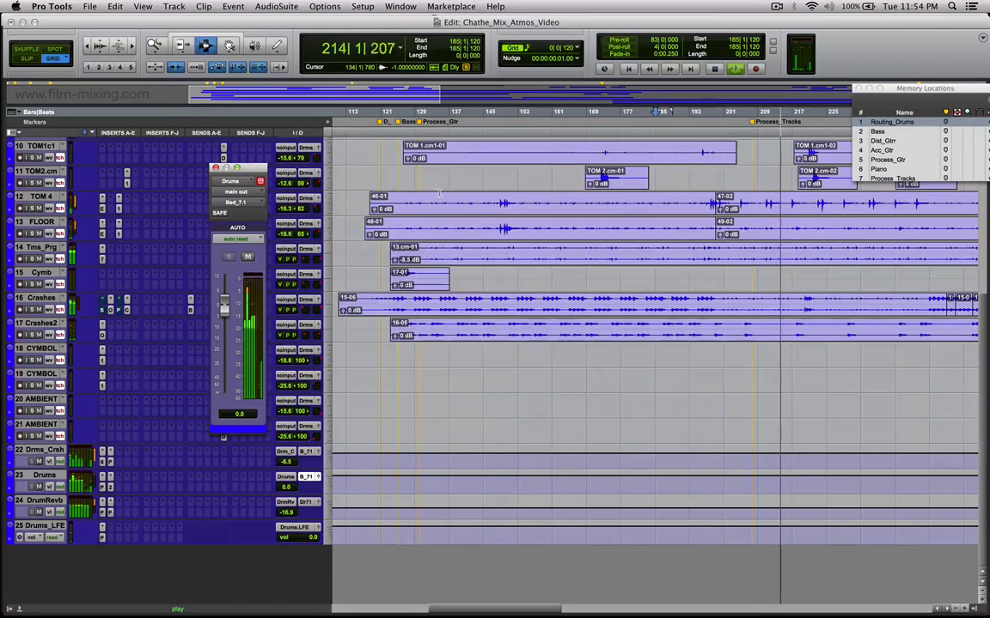
{"action": "key", "text": "space"}
Show the Mix window with wide channel strips and close the Drums output window.
{"action": "key", "text": "super+equal"}
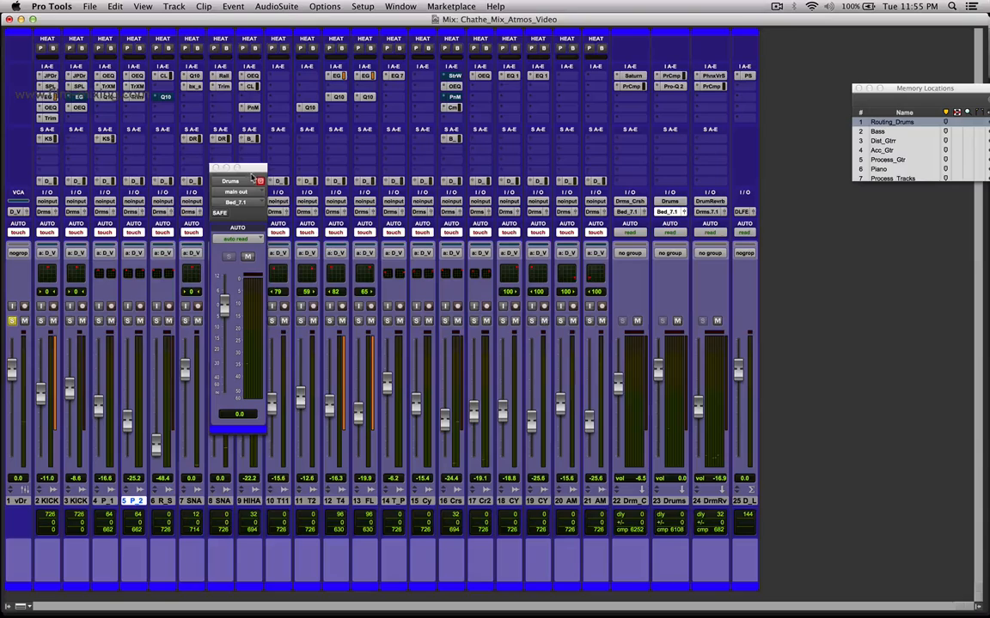
{"action": "left_click_drag", "start_coordinate": [262, 168], "coordinate": [256, 172]}
{"action": "left_click", "coordinate": [211, 171]}
{"action": "key", "text": "alt+super+m"}
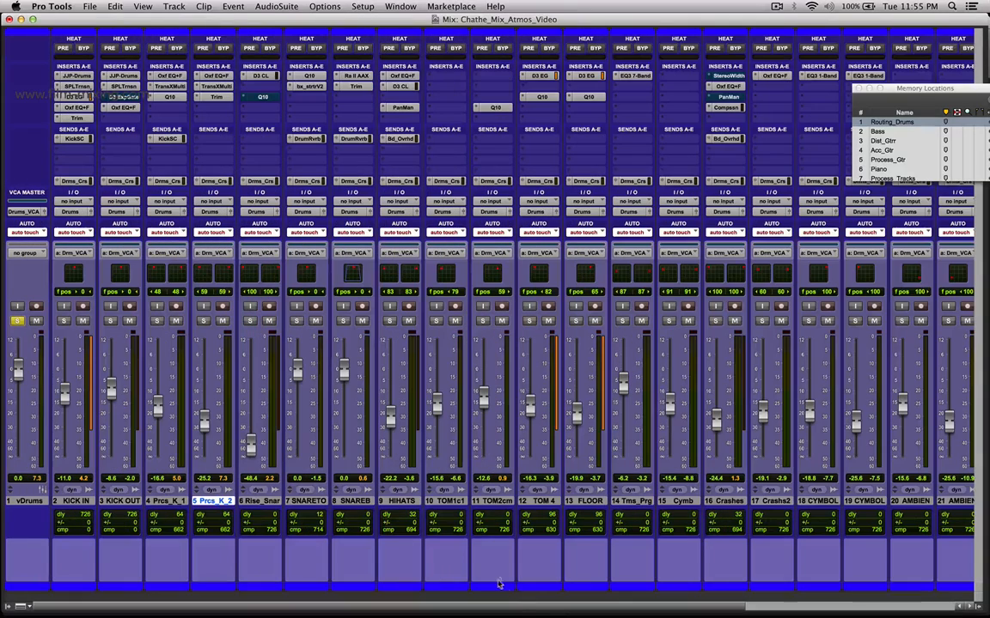
Show the drum bus, reverb and LFE channels in the mixer and move the Memory Locations window off the bus strips.
{"action": "left_click_drag", "start_coordinate": [516, 610], "coordinate": [817, 610]}
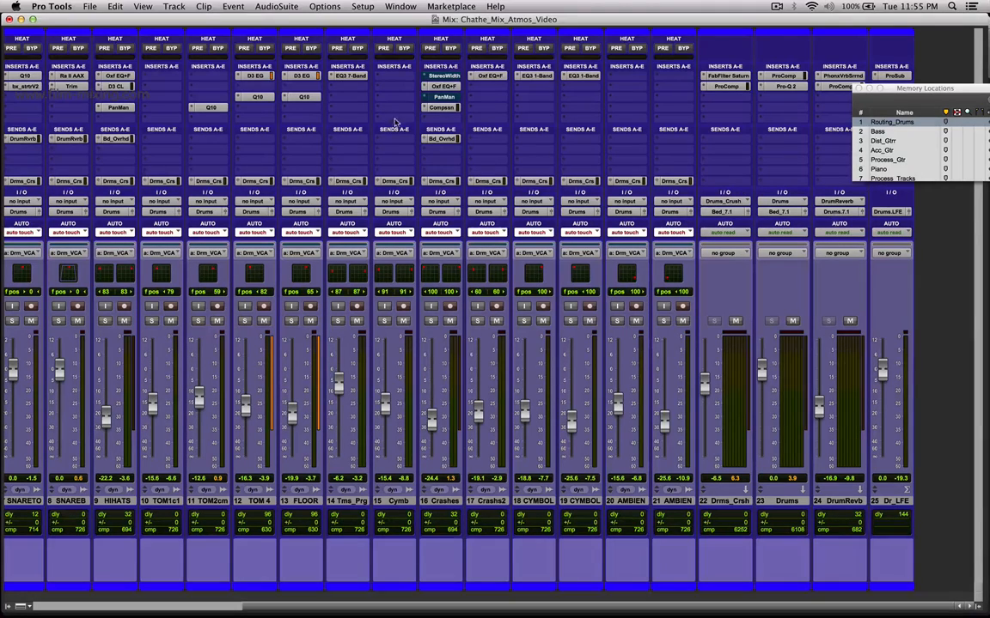
{"action": "left_click_drag", "start_coordinate": [573, 608], "coordinate": [362, 605]}
{"action": "left_click_drag", "start_coordinate": [910, 88], "coordinate": [797, 28]}
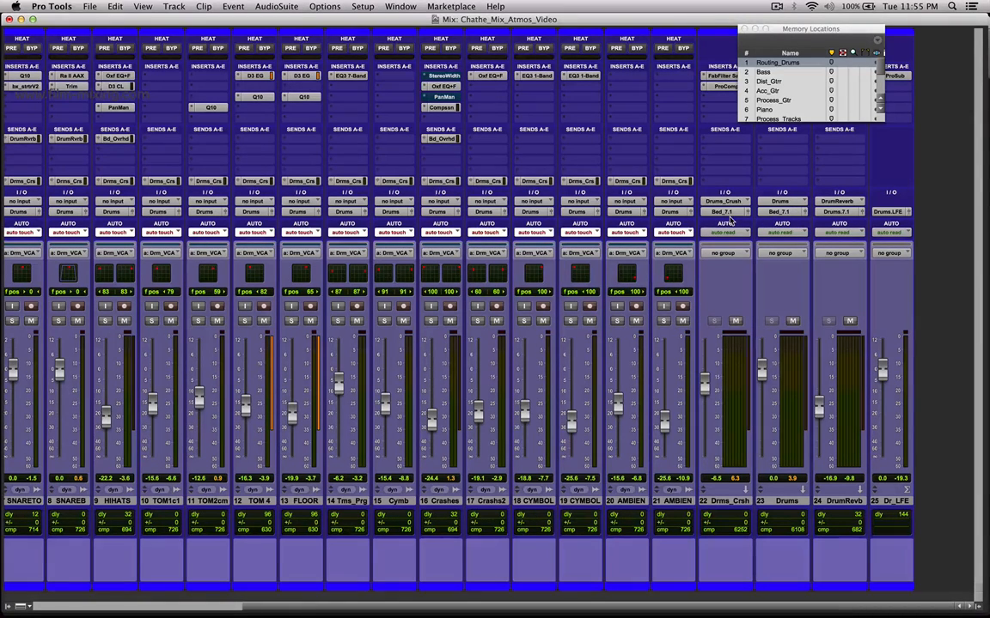
Recall the Surround and Atmos memory location, close the Renderer Input plug-in window and display its tracks in the Mix window.
{"action": "scroll", "coordinate": [784, 94], "scroll_direction": "down", "scroll_amount": 3}
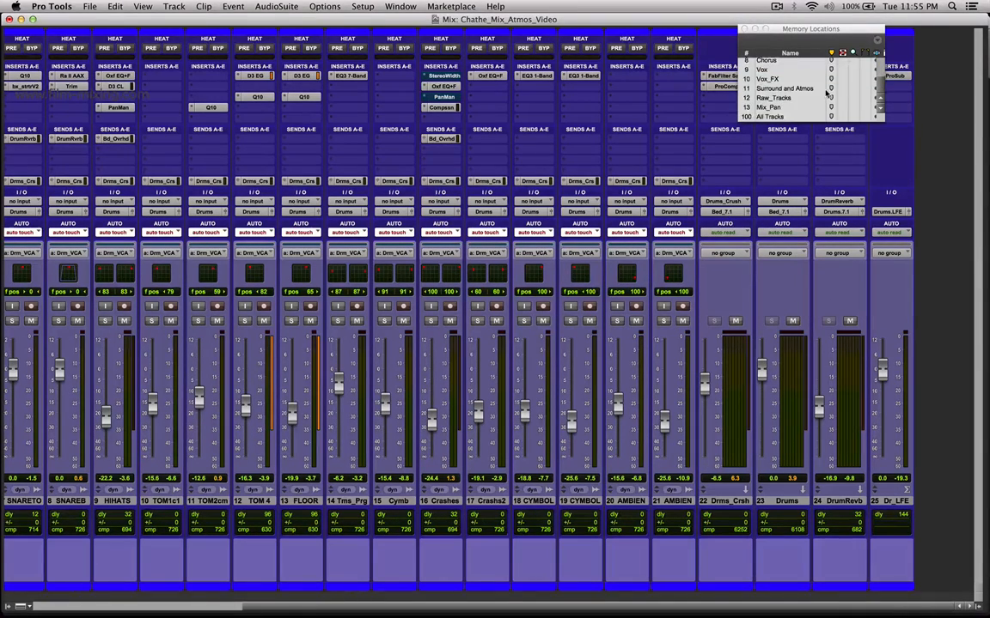
{"action": "left_click", "coordinate": [783, 88]}
{"action": "left_click", "coordinate": [30, 344]}
{"action": "key", "text": "super+equal"}
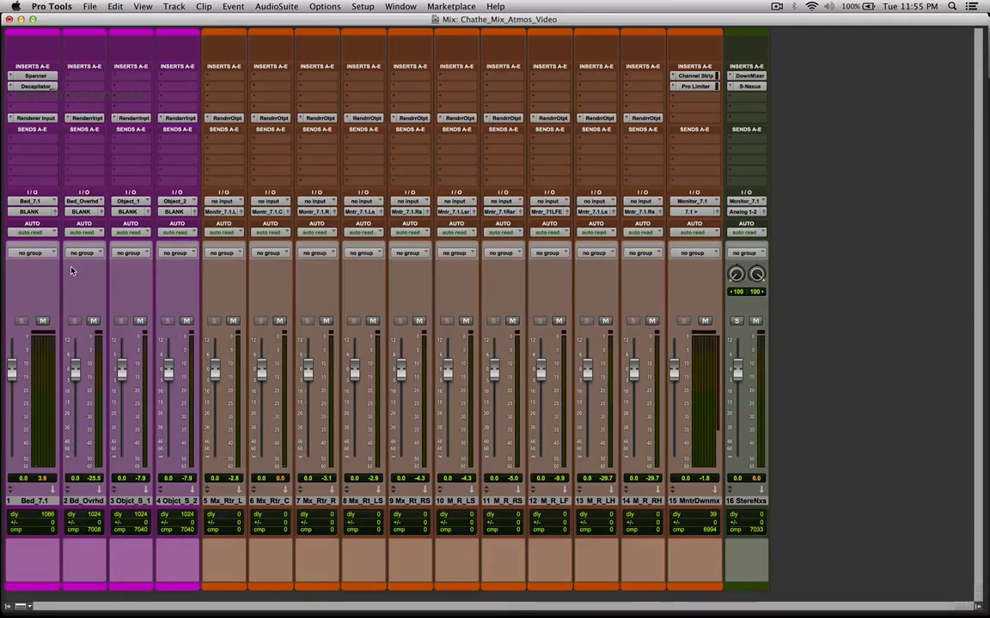
{"action": "key", "text": "super+Tab"}
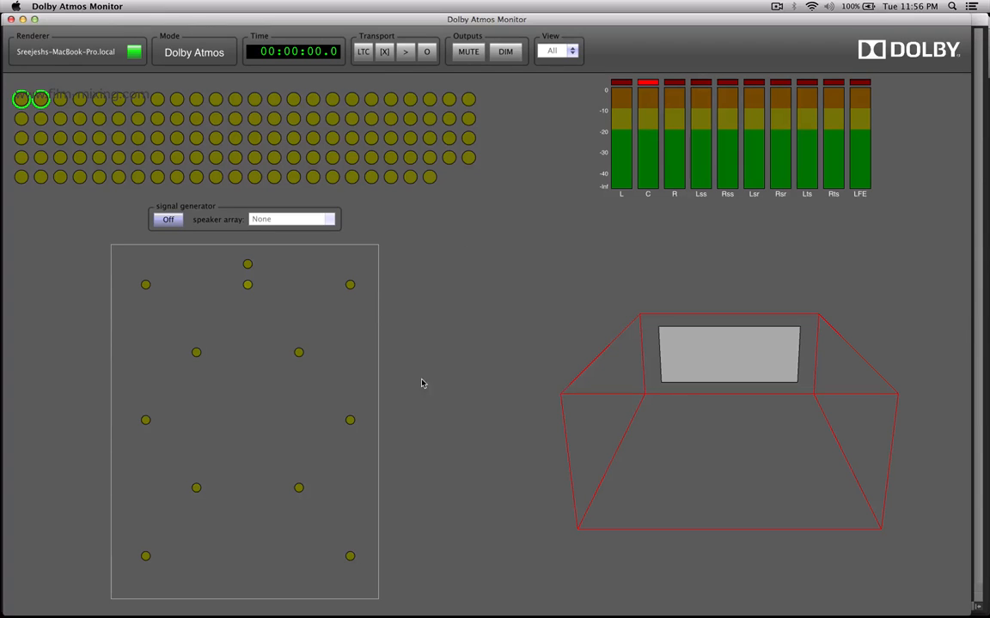
{"action": "key", "text": "super+Tab"}
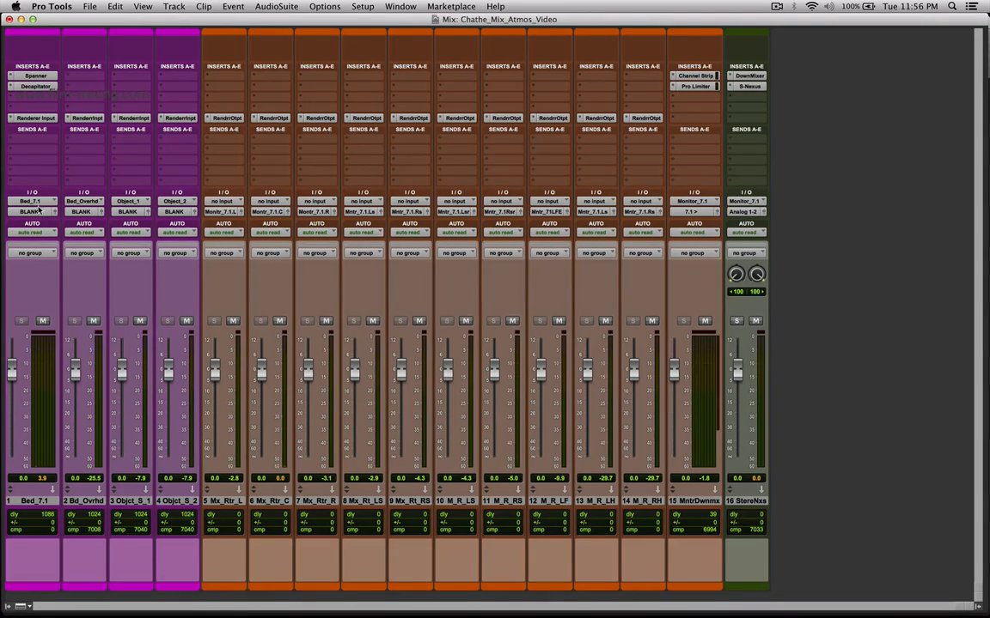
{"action": "key", "text": "super+Tab"}
{"action": "key", "text": "super+Tab"}
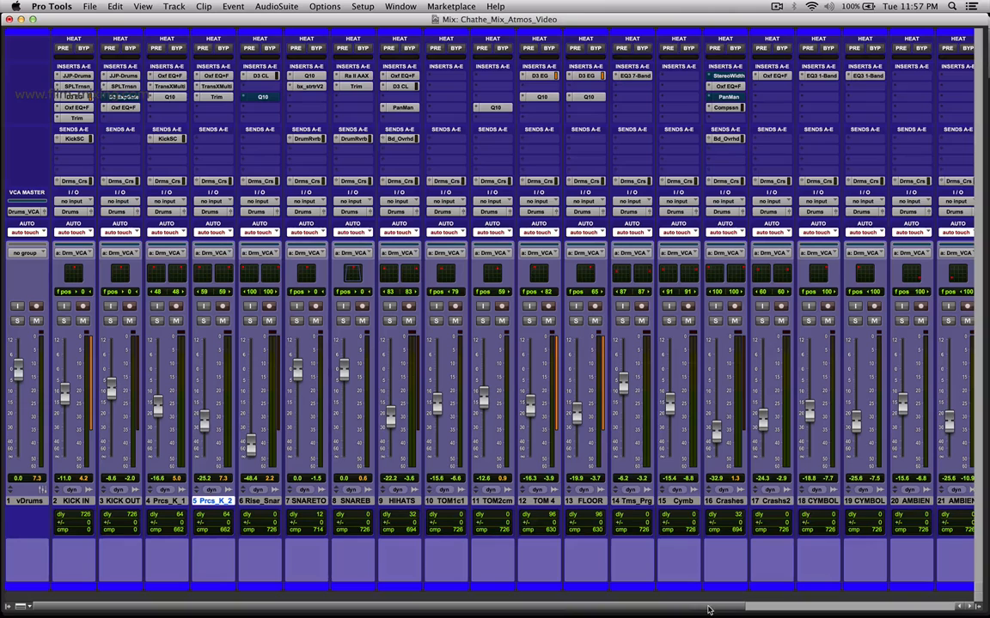
{"action": "scroll", "coordinate": [708, 610], "scroll_direction": "right", "scroll_amount": 6}
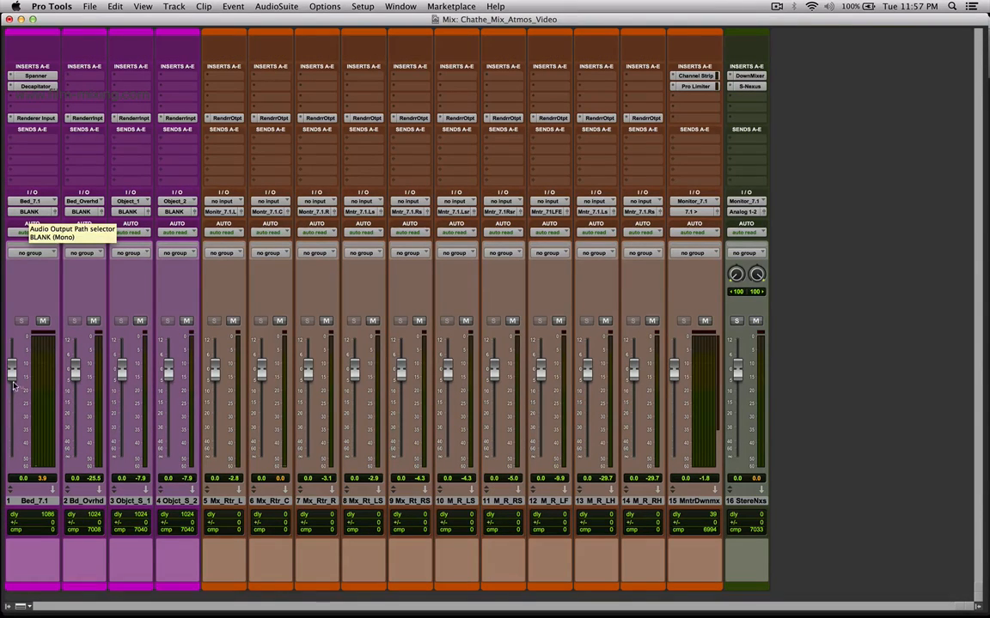
Open the Renderer Input plug-in on Bed_7.1, place it beside the bed strips and compare its source configuration with the Dolby Atmos Monitor.
{"action": "left_click", "coordinate": [34, 119]}
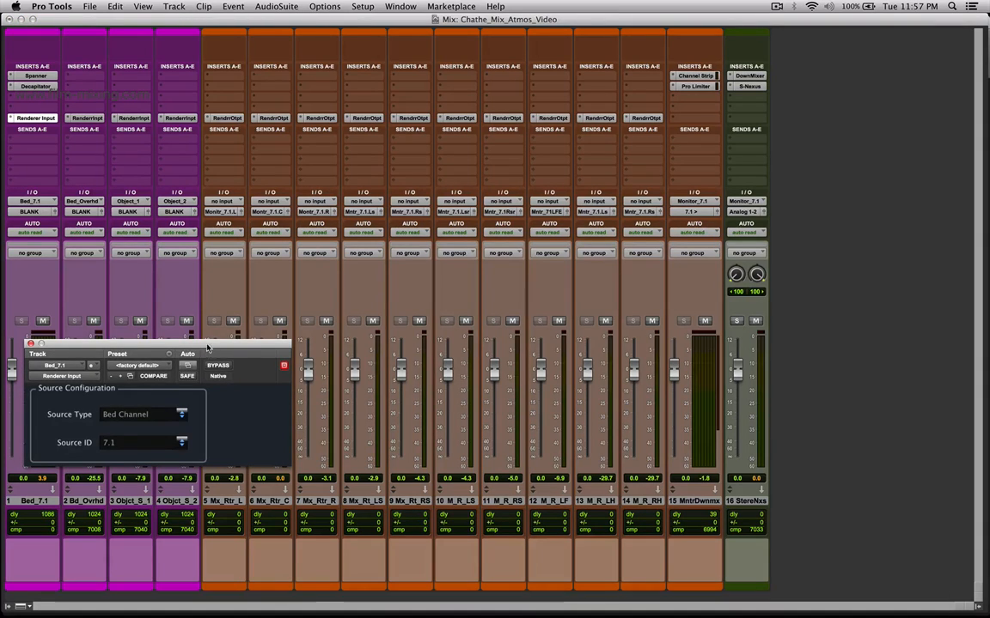
{"action": "left_click_drag", "start_coordinate": [207, 348], "coordinate": [576, 235]}
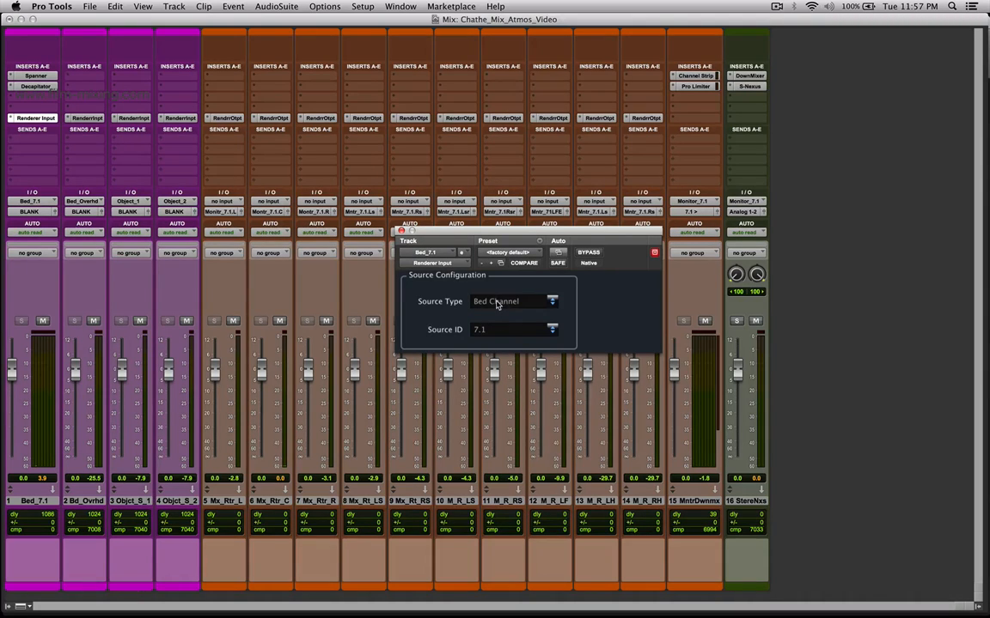
{"action": "key", "text": "super+Tab"}
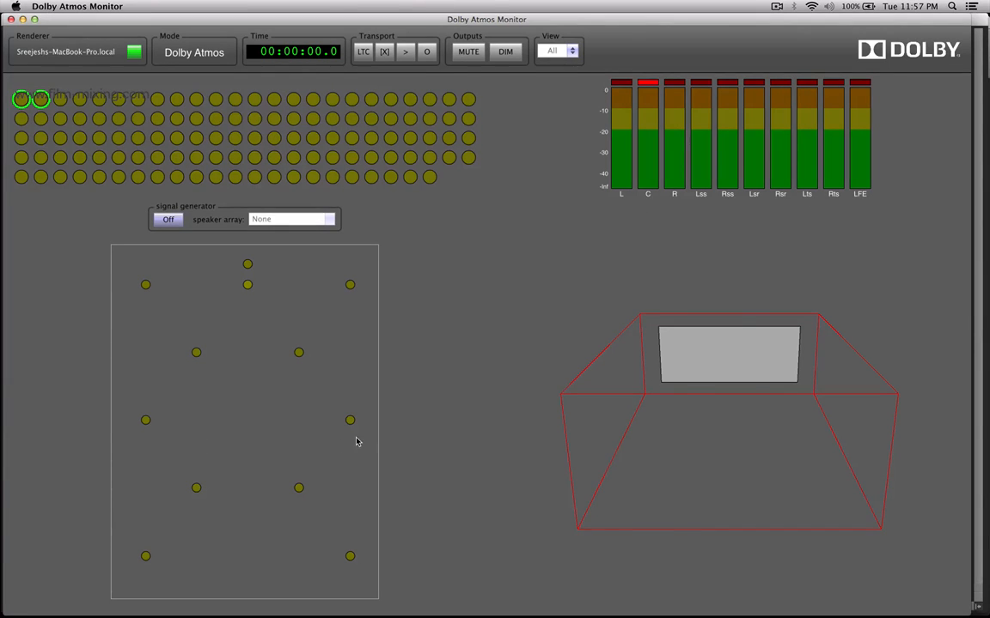
{"action": "key", "text": "super+Tab"}
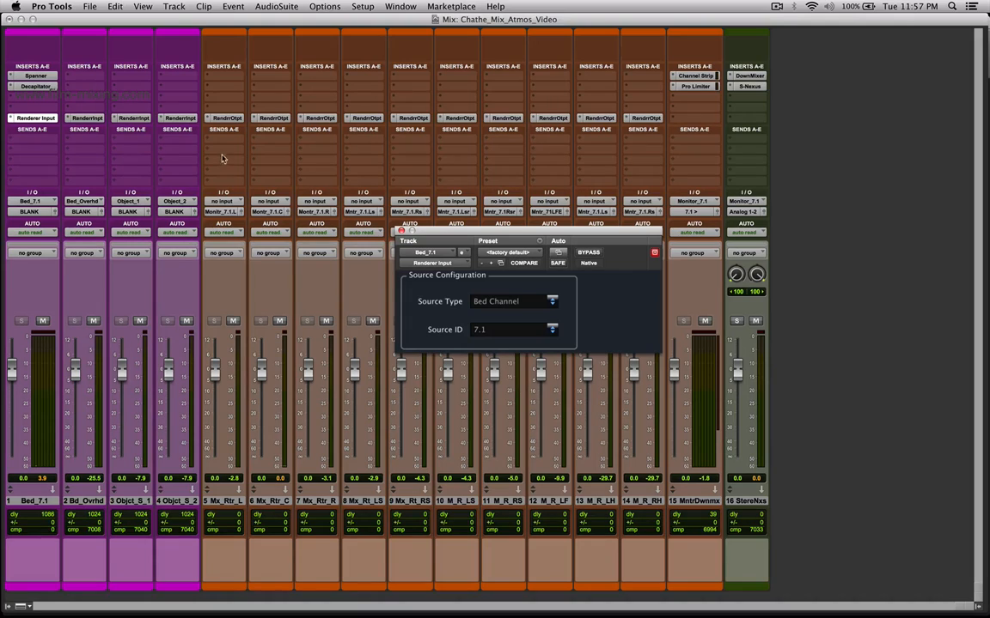
Check the output channel of each Renderer Output plug-in from Mix_Return_L through Mix_Return_RSR.
{"action": "left_click", "coordinate": [225, 119]}
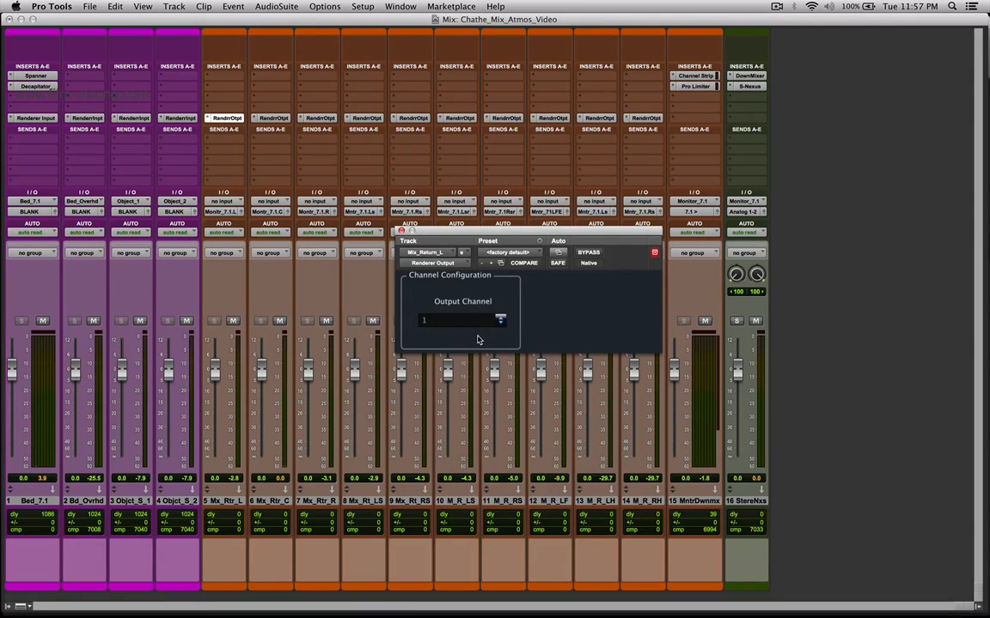
{"action": "left_click", "coordinate": [274, 118]}
{"action": "left_click", "coordinate": [320, 118]}
{"action": "left_click", "coordinate": [366, 117]}
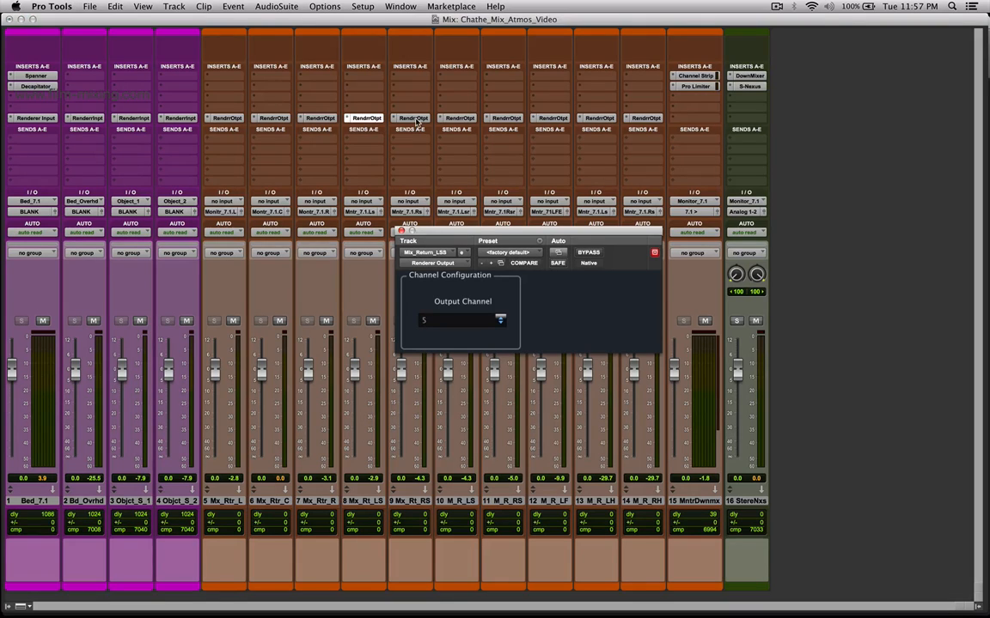
{"action": "left_click", "coordinate": [412, 118]}
{"action": "left_click", "coordinate": [460, 117]}
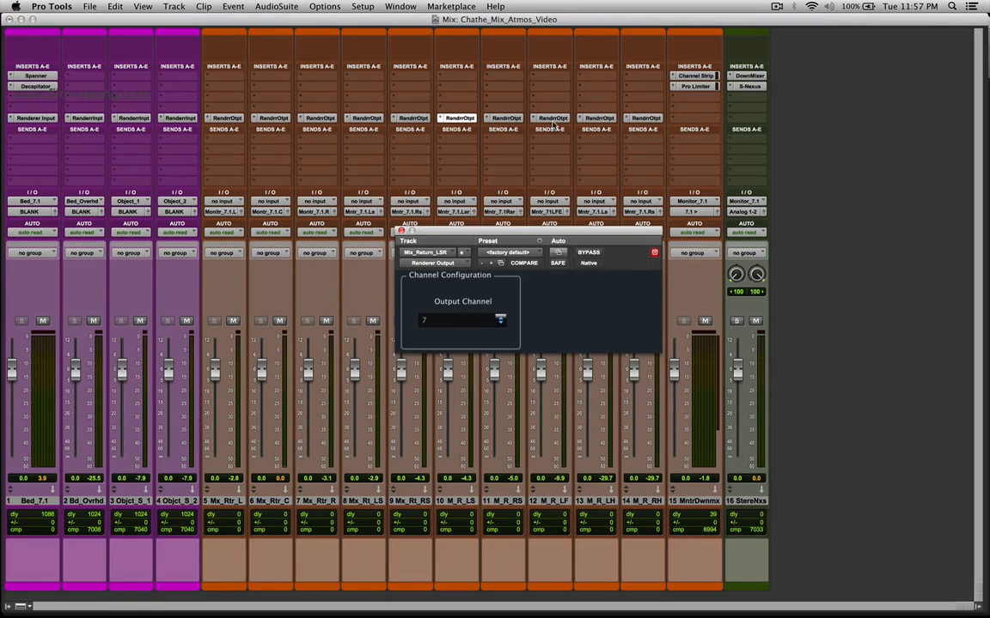
{"action": "left_click", "coordinate": [506, 118]}
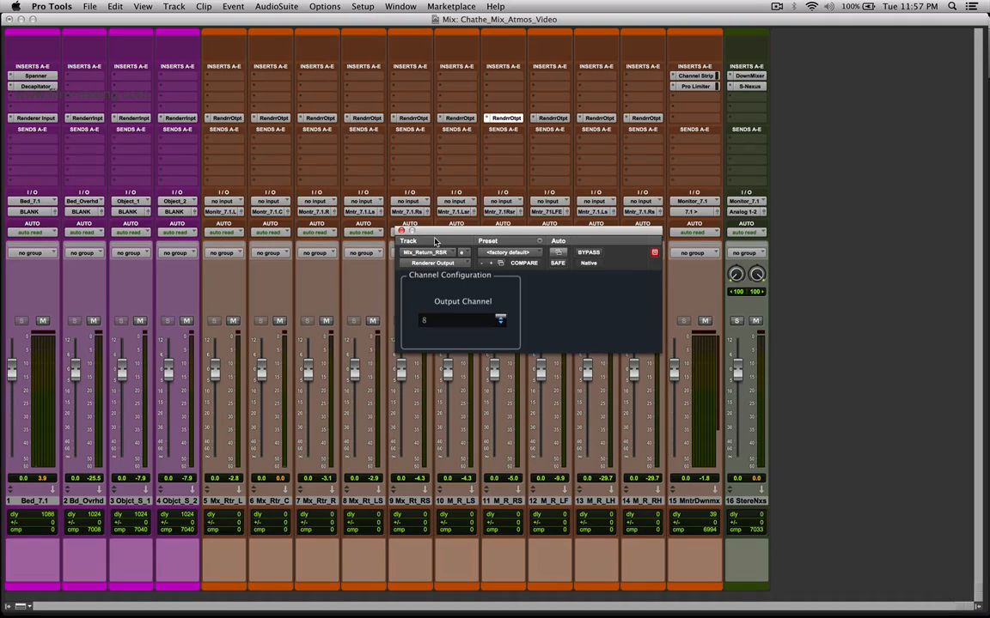
Recheck the Renderer Output channels on the L, C, R and LSS returns, check the LF return and move its plug-in window lower.
{"action": "left_click", "coordinate": [228, 119]}
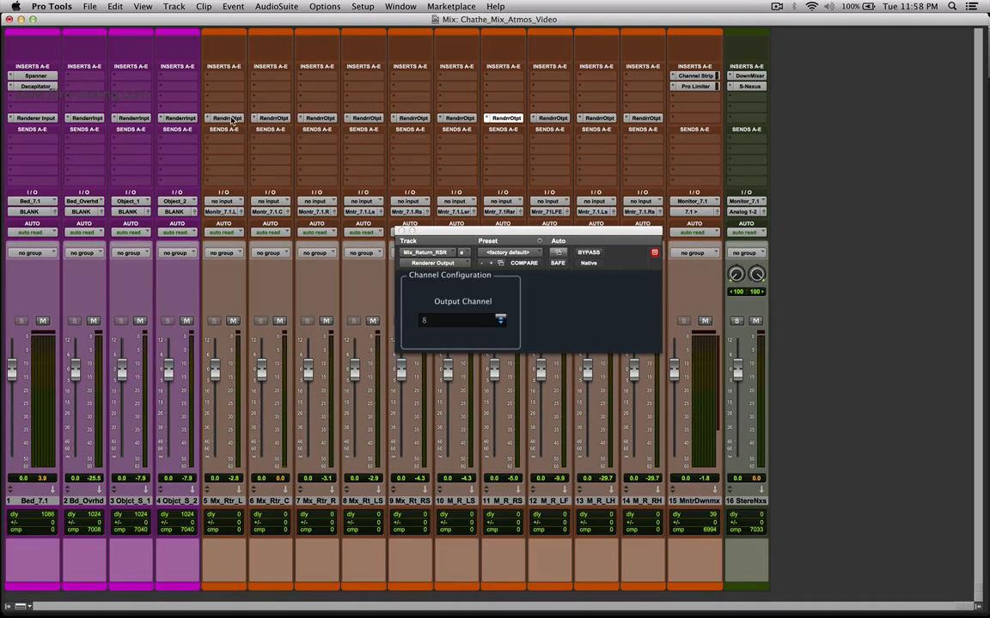
{"action": "left_click", "coordinate": [229, 120]}
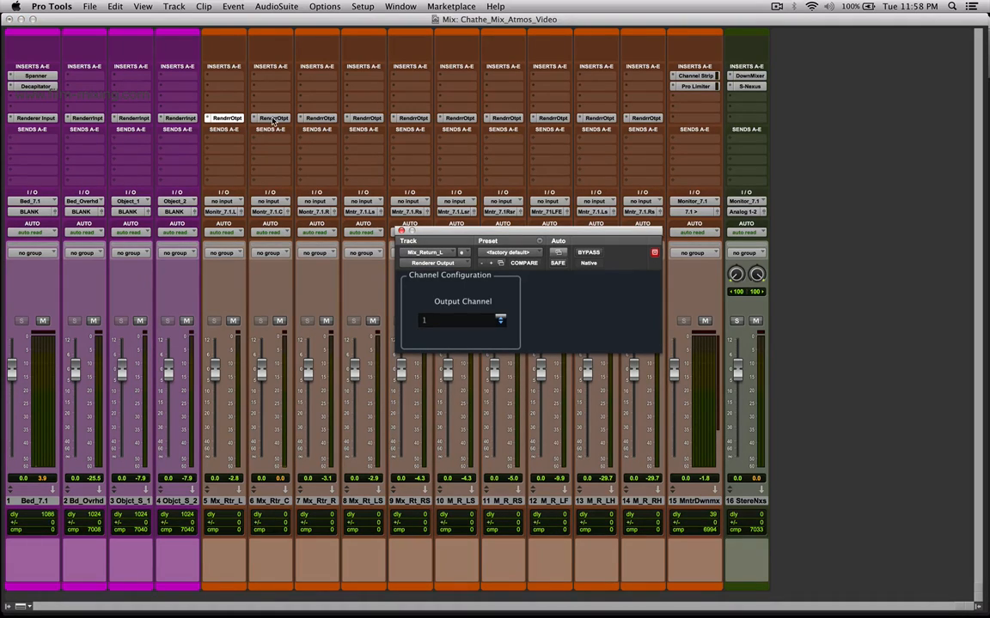
{"action": "left_click", "coordinate": [273, 119]}
{"action": "left_click", "coordinate": [317, 119]}
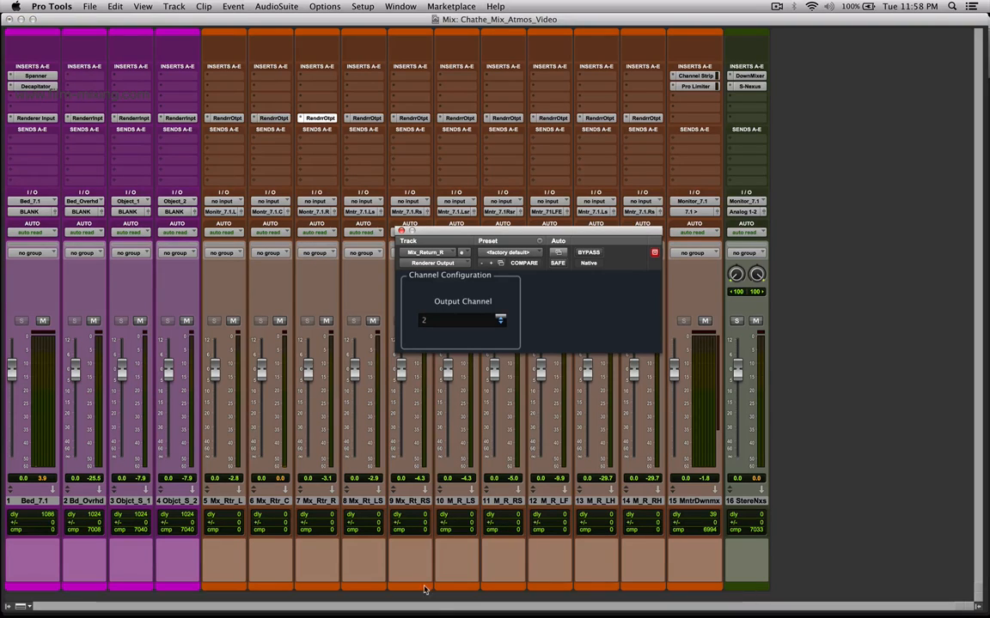
{"action": "left_click", "coordinate": [273, 118]}
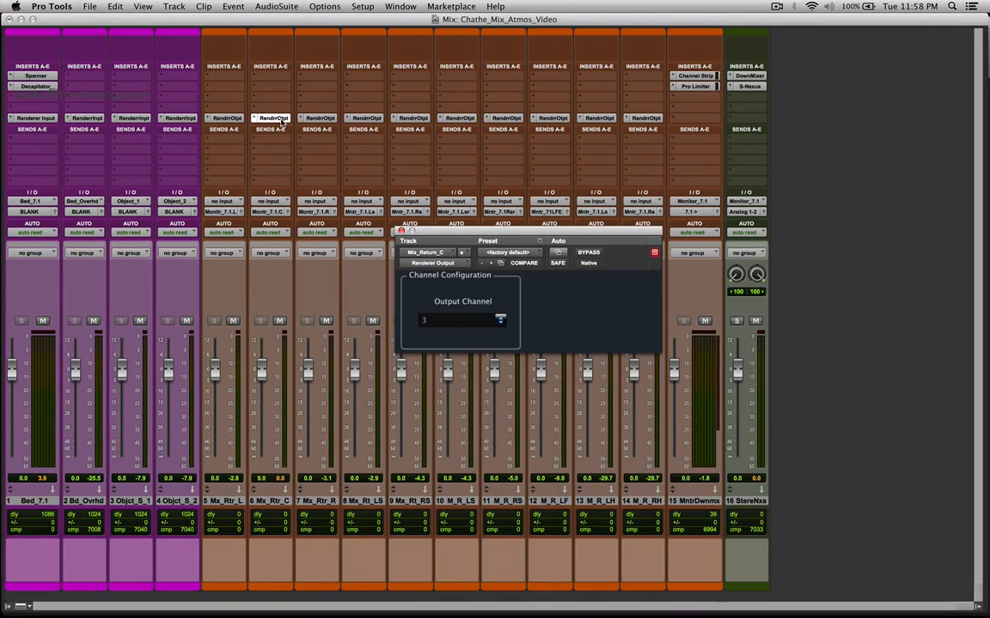
{"action": "left_click", "coordinate": [365, 119]}
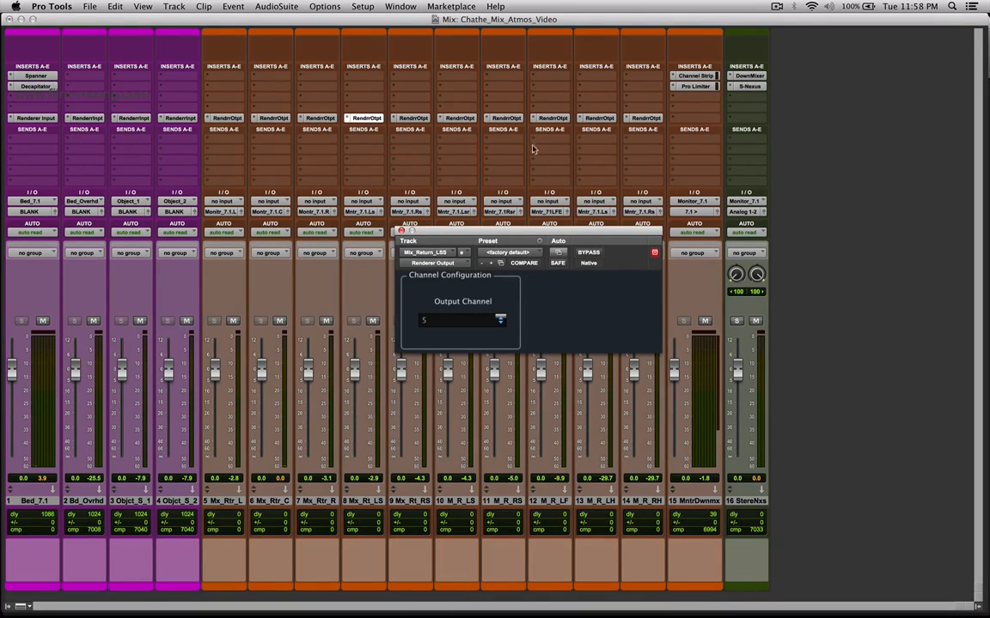
{"action": "left_click", "coordinate": [552, 119]}
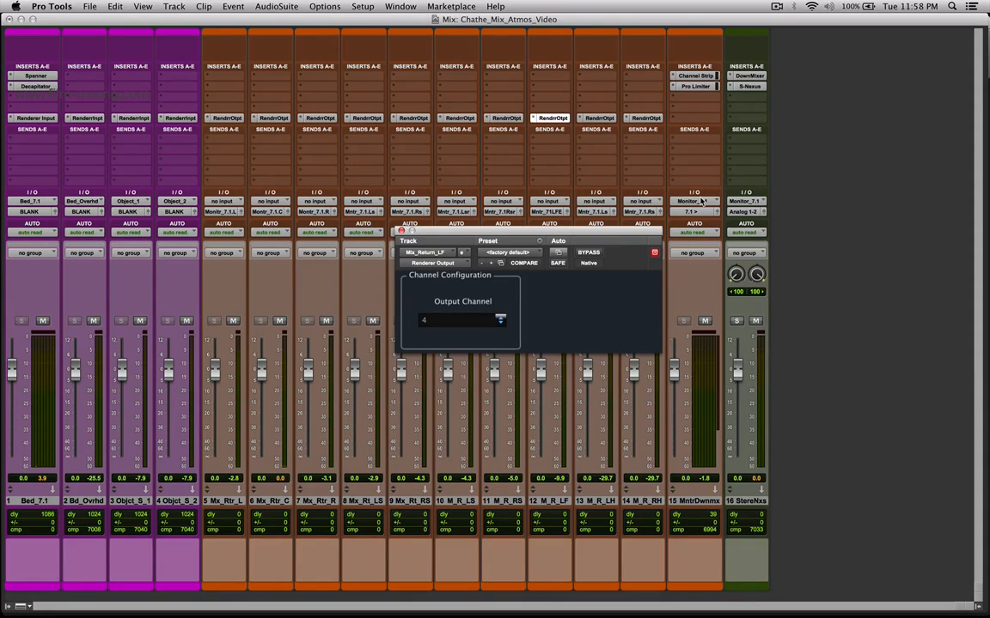
{"action": "left_click_drag", "start_coordinate": [484, 233], "coordinate": [540, 344]}
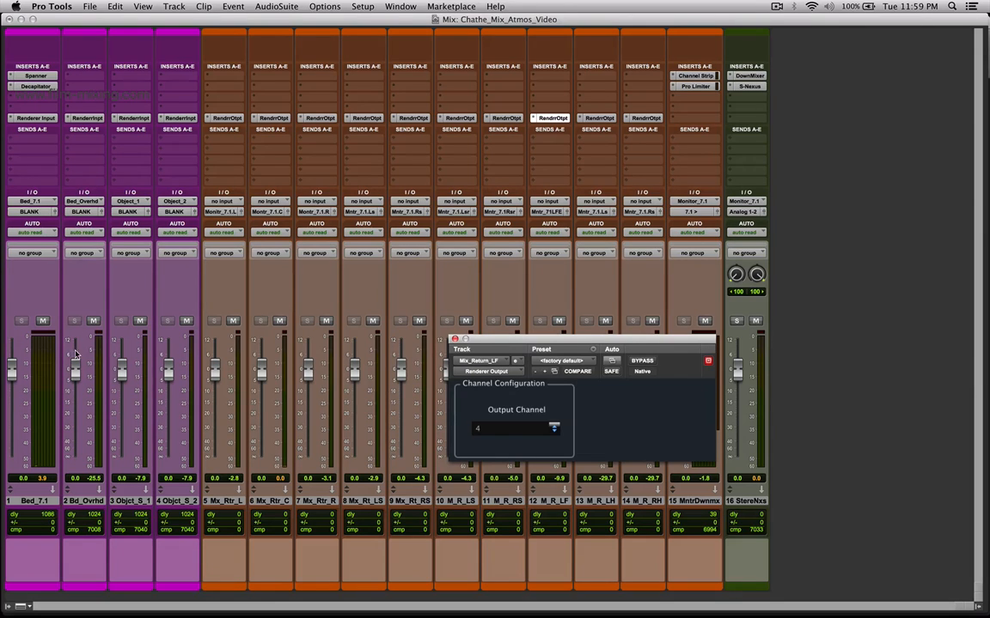
Show the Mix window behind the open Renderer plug-ins, examine the bus and output paths in I/O Setup, and close it.
{"action": "left_click", "coordinate": [34, 118]}
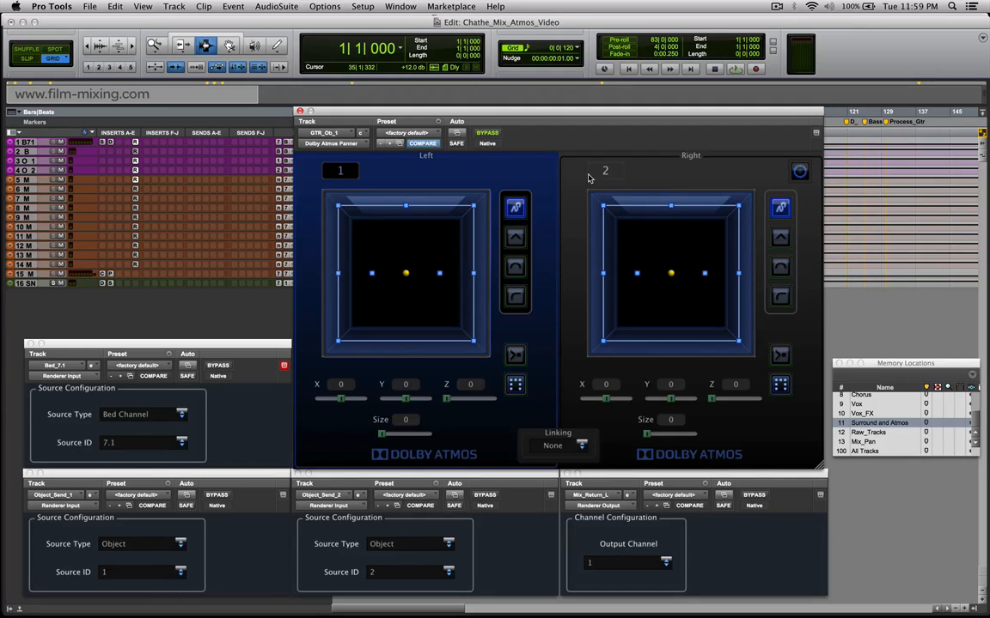
{"action": "key", "text": "super+equal"}
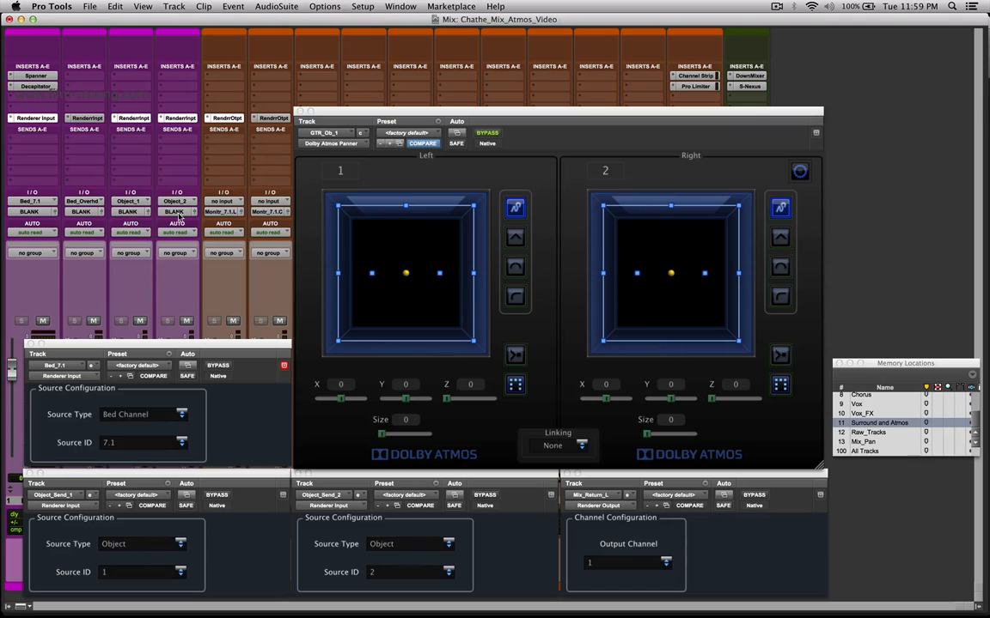
{"action": "left_click", "coordinate": [362, 6]}
{"action": "left_click", "coordinate": [381, 73]}
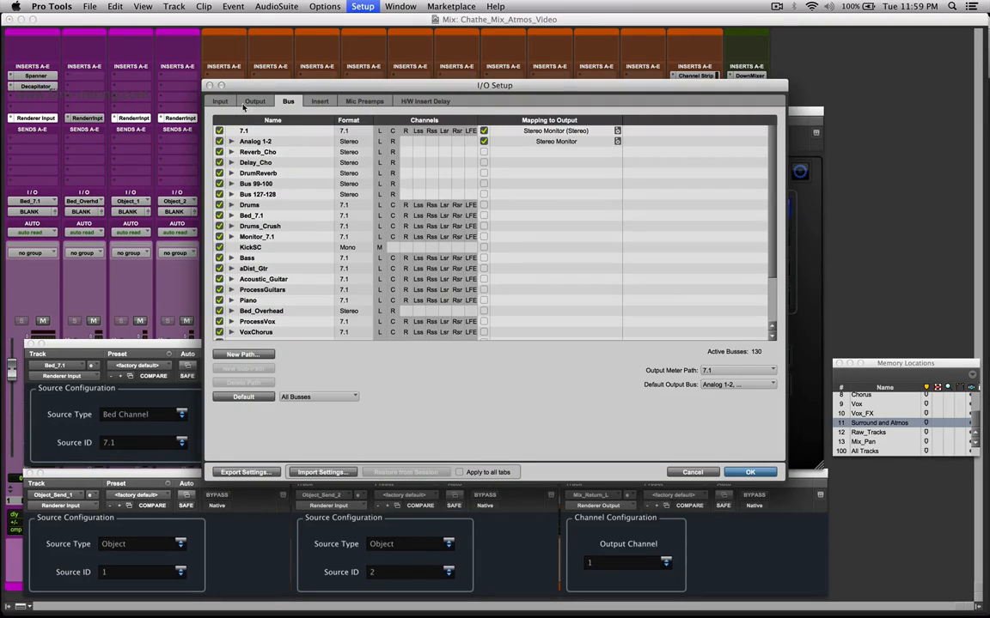
{"action": "left_click", "coordinate": [250, 101]}
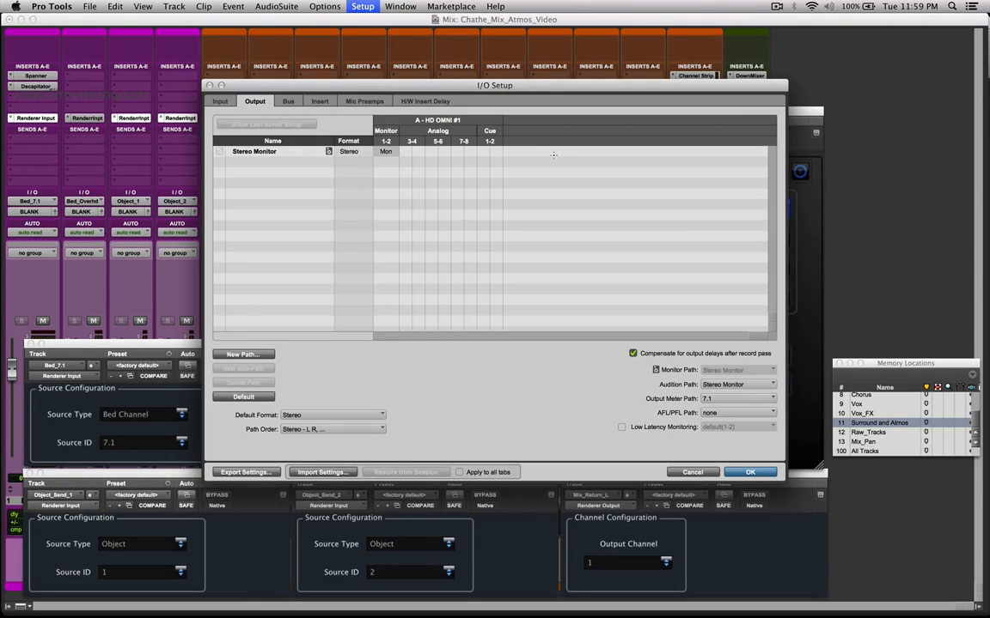
{"action": "key", "text": "Return"}
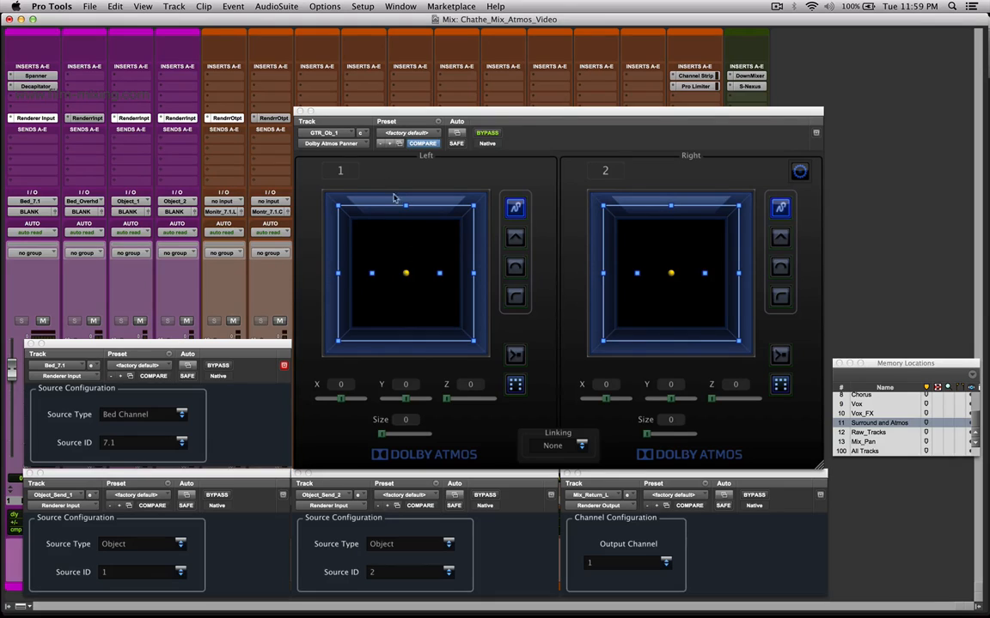
Move the left object in GTR_Ob_1's Dolby Atmos Panner to about X -12, Y 48.
{"action": "left_click_drag", "start_coordinate": [359, 230], "coordinate": [398, 244]}
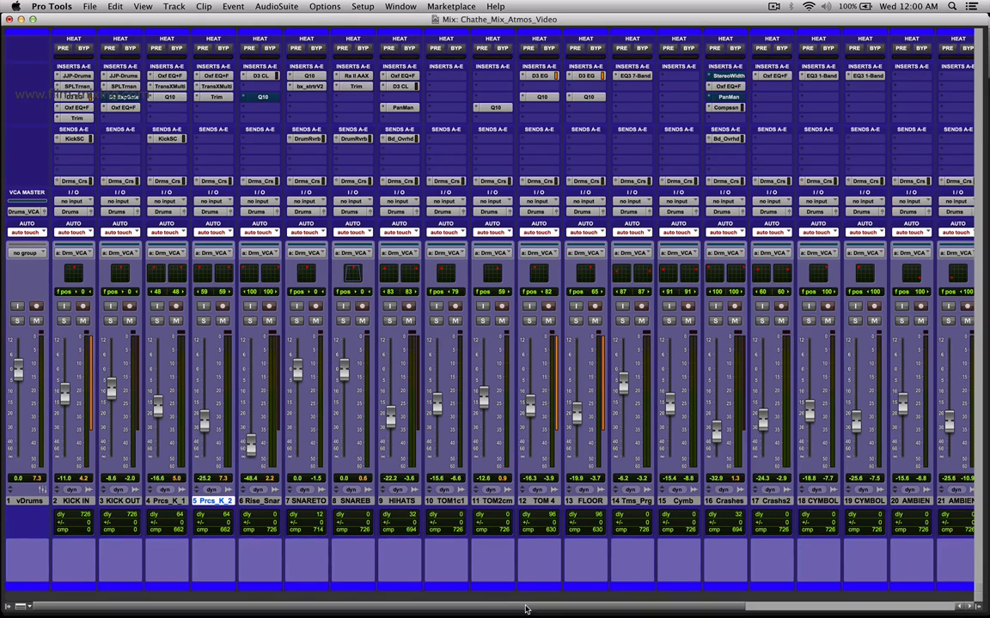
Review the drum channels in the mixer from the vDrums VCA master to the drum buses and LFE.
{"action": "left_click_drag", "start_coordinate": [525, 607], "coordinate": [741, 606]}
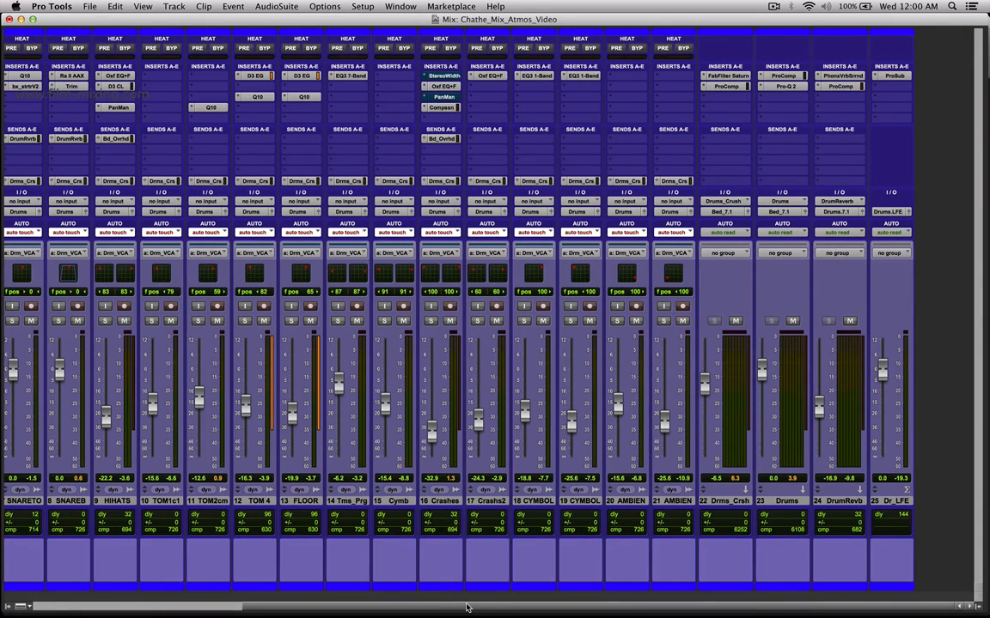
{"action": "left_click", "coordinate": [467, 607]}
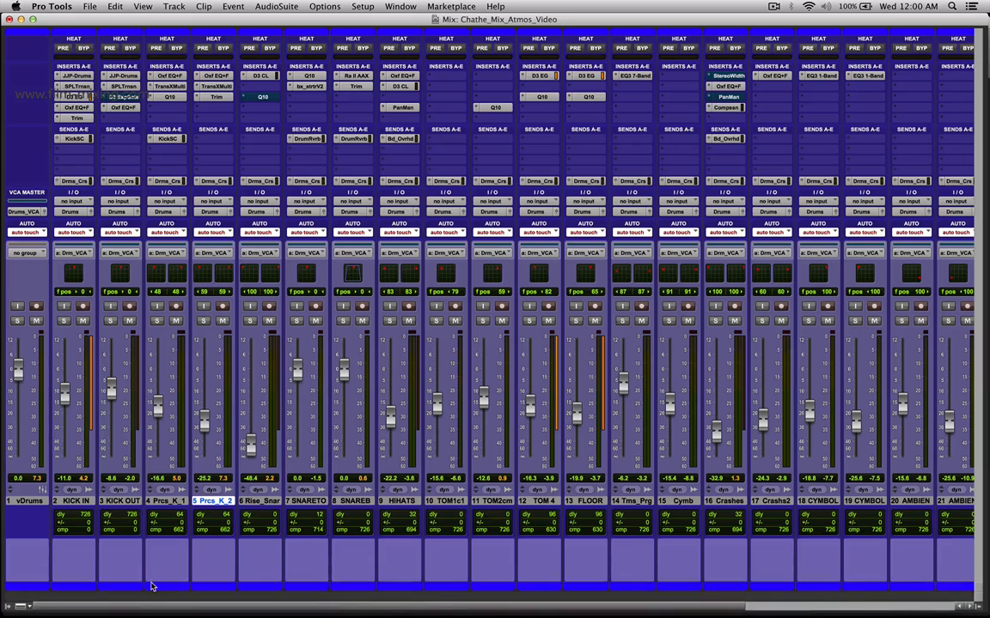
{"action": "left_click_drag", "start_coordinate": [178, 608], "coordinate": [652, 600]}
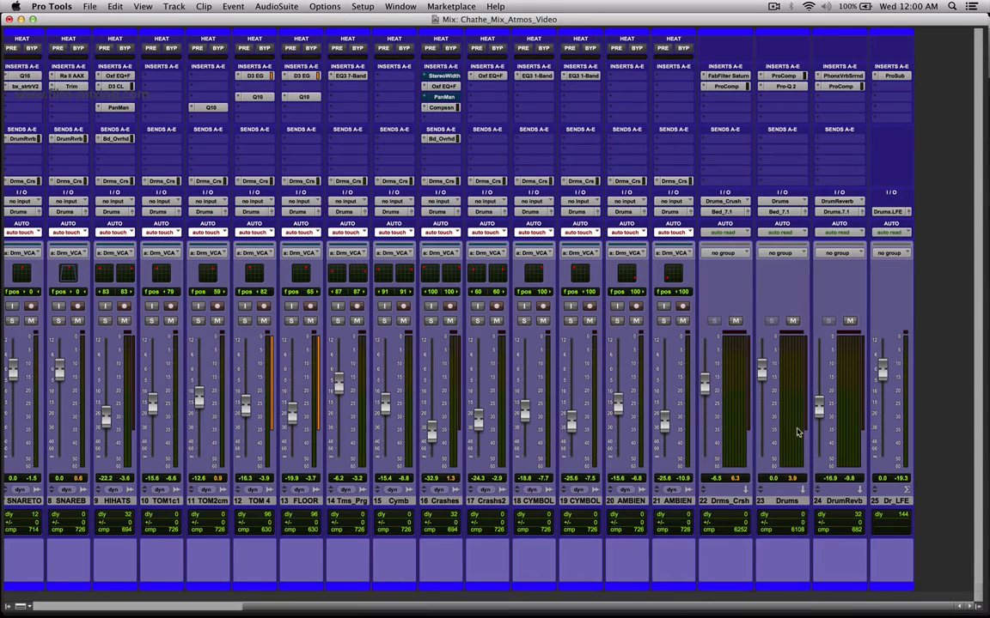
{"action": "scroll", "coordinate": [671, 548], "scroll_direction": "left", "scroll_amount": 5}
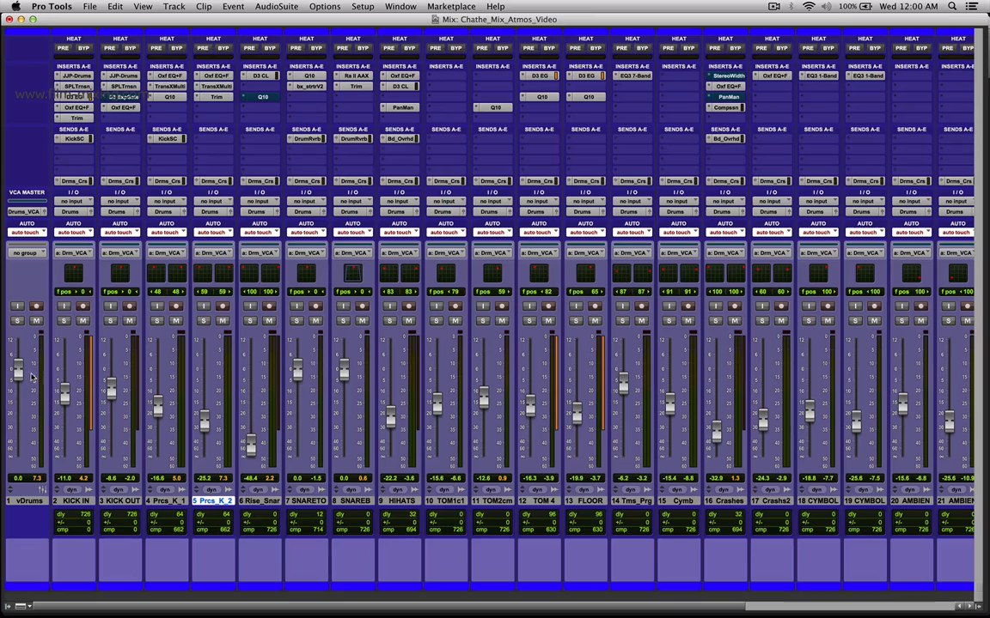
Raise the vDrums VCA master fader to about +0.9 dB.
{"action": "left_click_drag", "start_coordinate": [21, 378], "coordinate": [26, 376]}
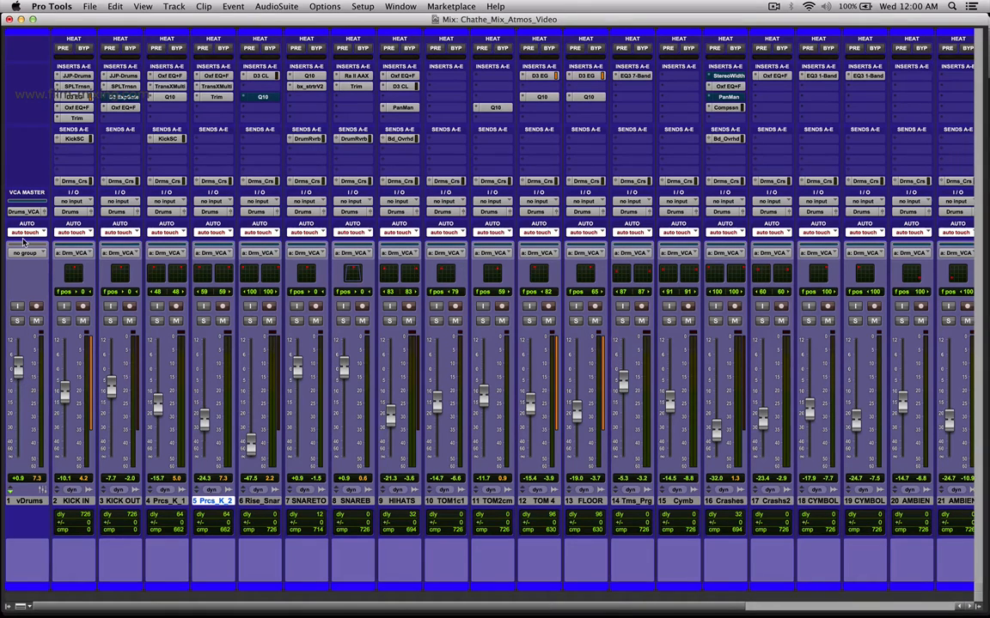
Select the drum tracks from KICK IN through the ambient tracks and open the Drums_VCA group's options from the group list.
{"action": "left_click", "coordinate": [85, 500]}
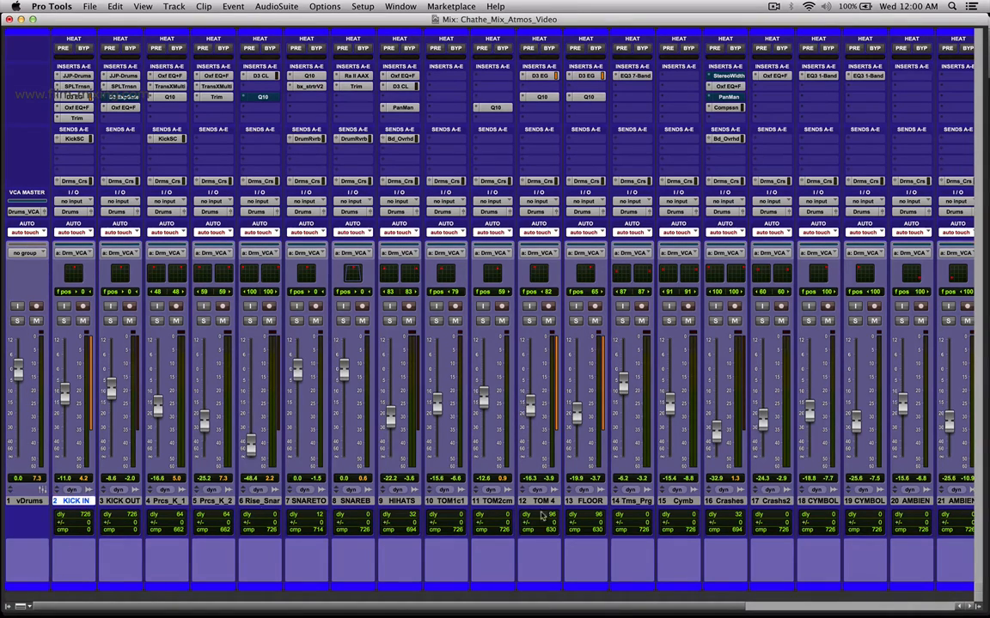
{"action": "left_click", "coordinate": [956, 502], "text": "shift"}
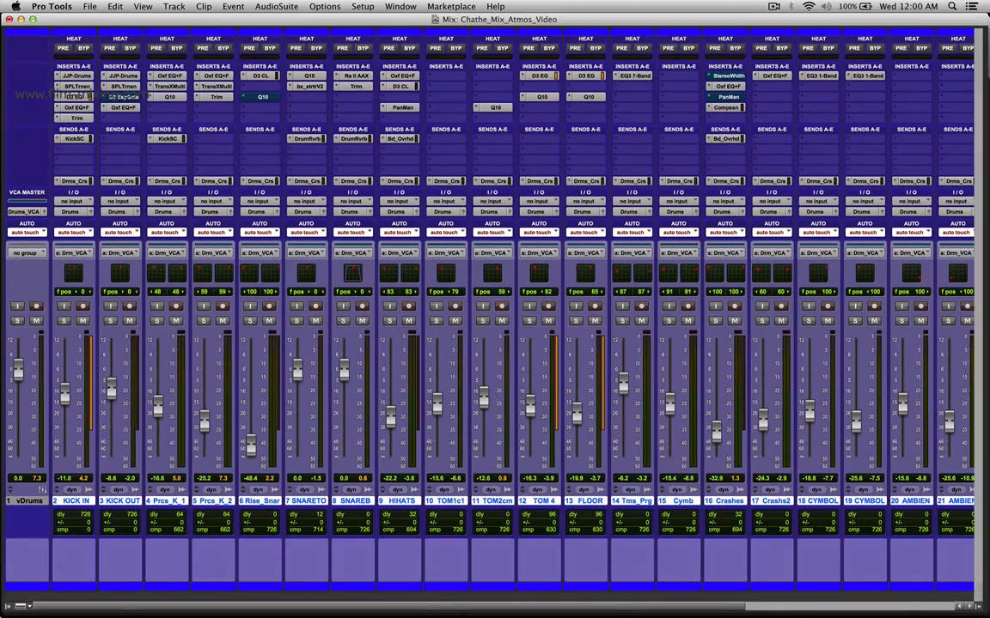
{"action": "left_click", "coordinate": [8, 606]}
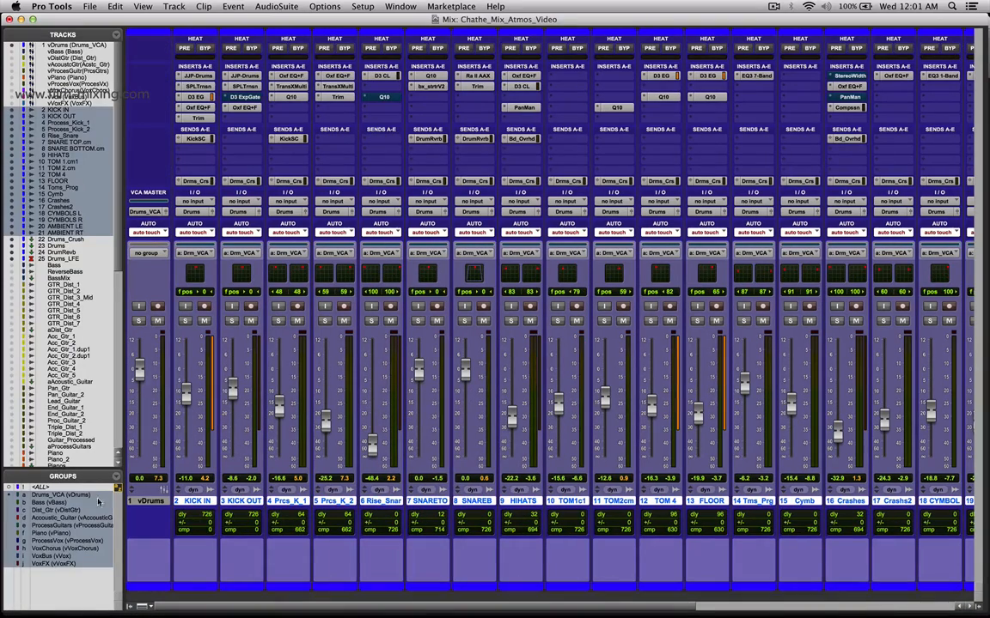
{"action": "right_click", "coordinate": [76, 495]}
{"action": "left_click", "coordinate": [103, 521]}
{"action": "left_click_drag", "start_coordinate": [430, 96], "coordinate": [554, 108]}
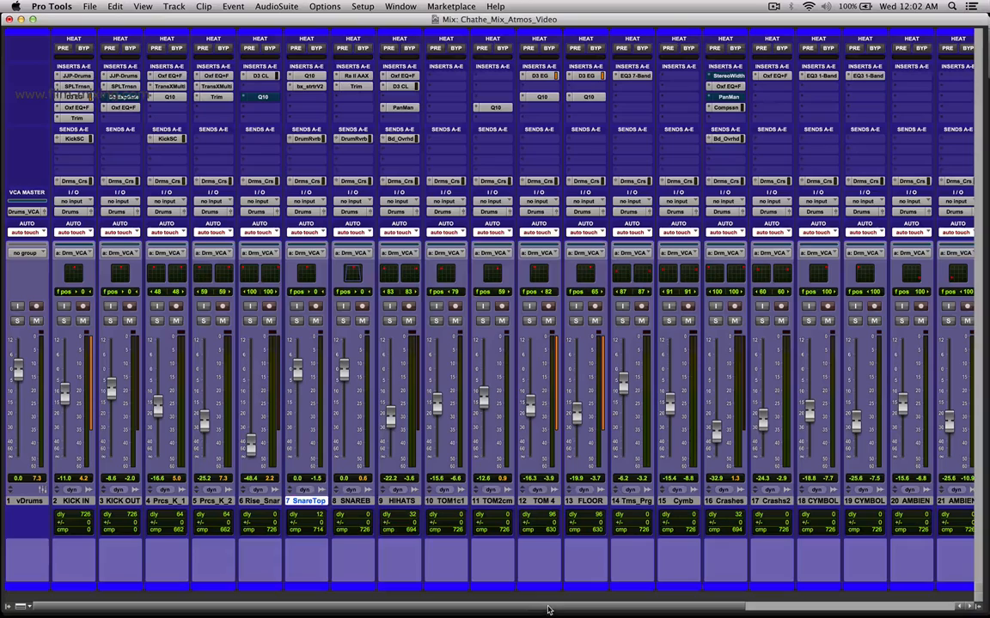
Show the Edit window and recall memory location 2 to display the bass tracks.
{"action": "scroll", "coordinate": [549, 610], "scroll_direction": "right", "scroll_amount": 5}
{"action": "key", "text": "super+equal"}
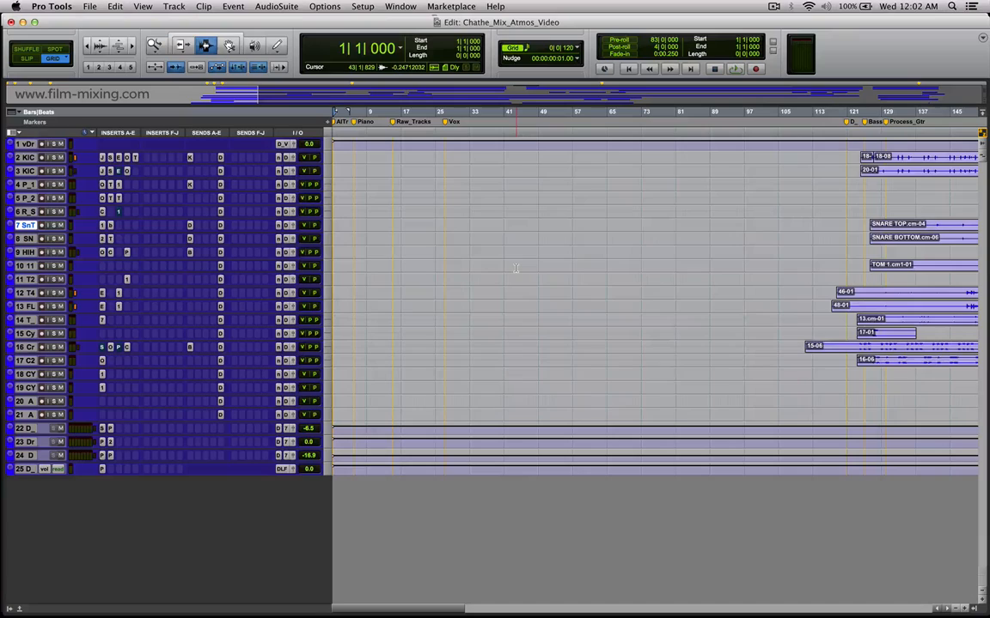
{"action": "key", "text": "KP_Decimal"}
{"action": "key", "text": "KP_2"}
{"action": "key", "text": "KP_Decimal"}
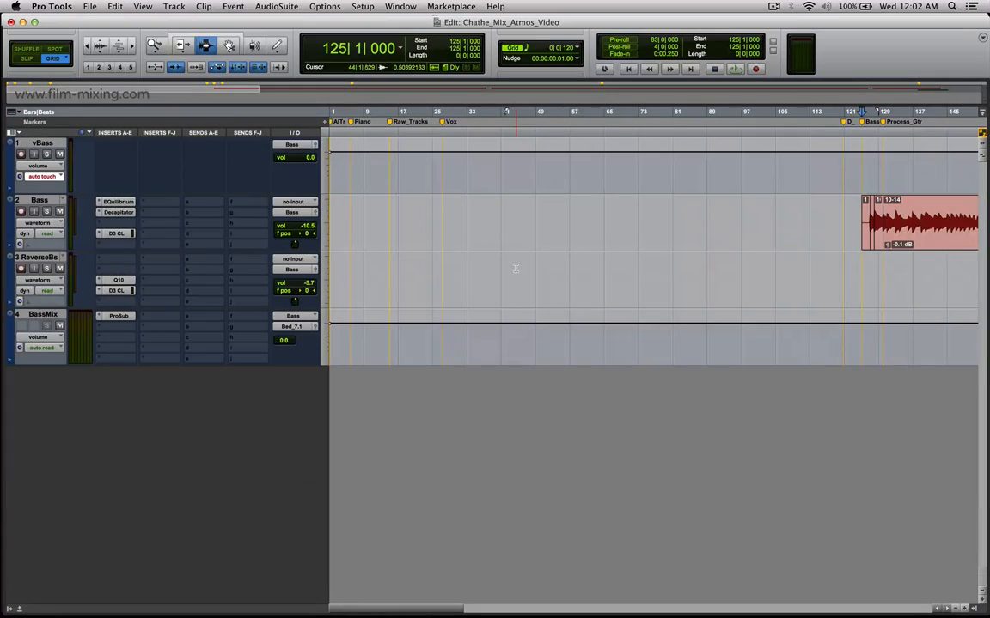
Solo the vBass VCA, select the Bass track and place the edit cursor at the start of its first clip.
{"action": "left_click", "coordinate": [46, 155]}
{"action": "left_click", "coordinate": [40, 201]}
{"action": "key", "text": "r"}
{"action": "key", "text": "r"}
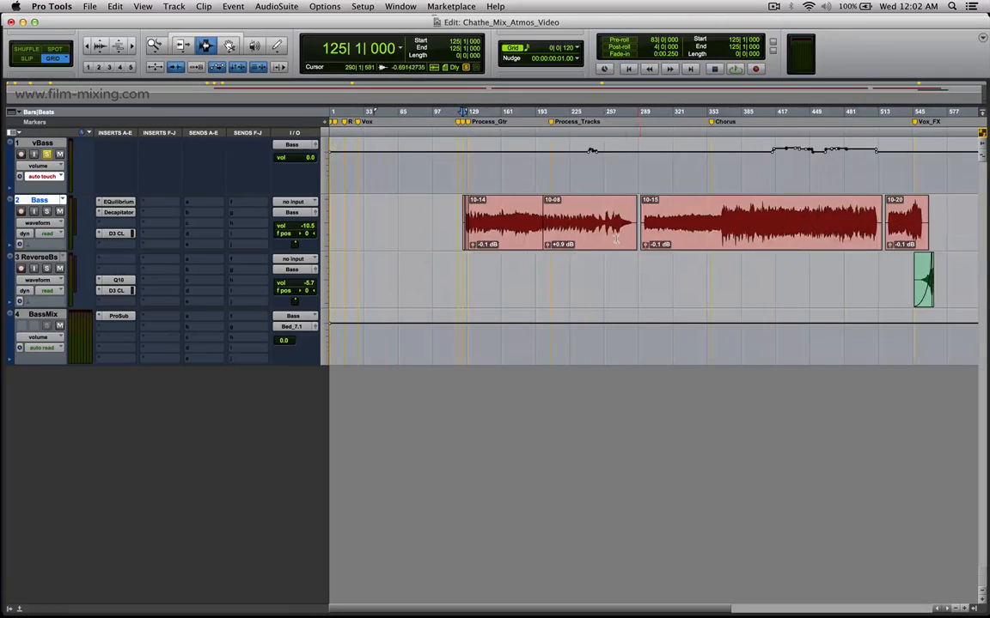
{"action": "key", "text": "t"}
{"action": "left_click", "coordinate": [402, 230]}
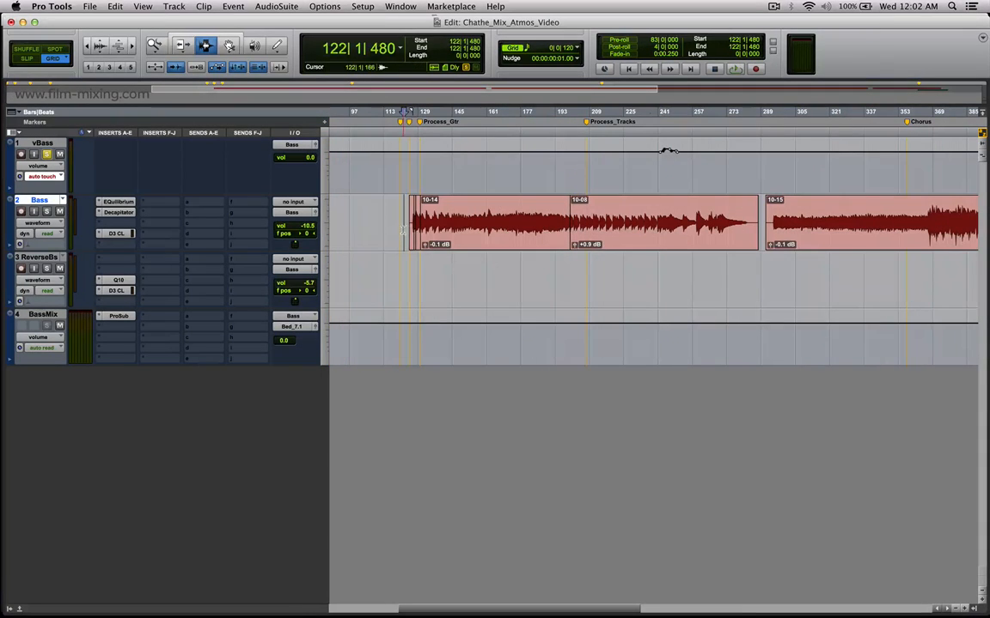
{"action": "key", "text": "Tab"}
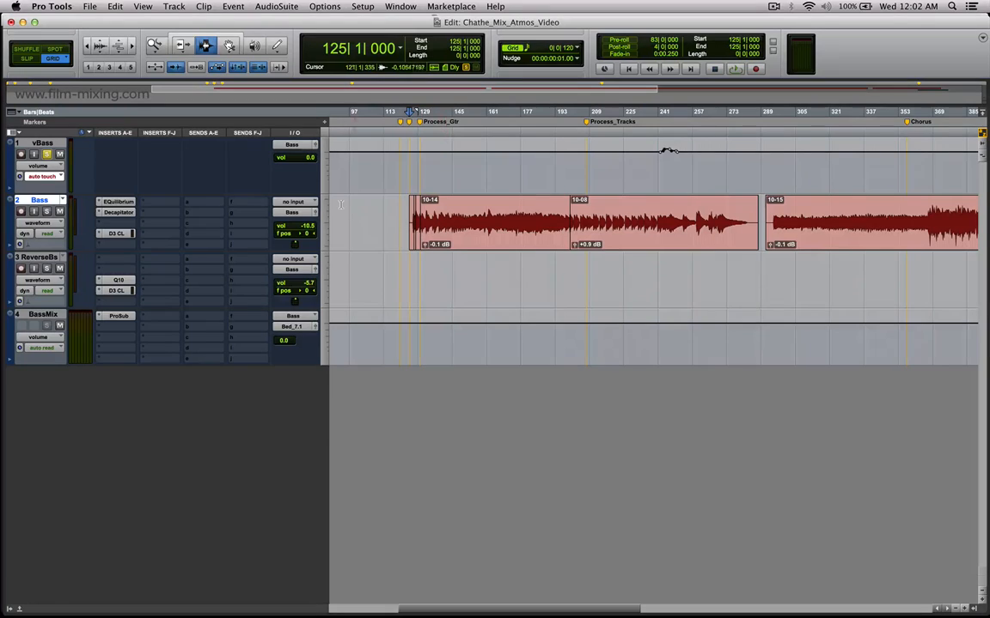
Open the Bass track's Decapitator, move its window below the Bass clips and place the cursor at bar 125.
{"action": "left_click", "coordinate": [112, 213]}
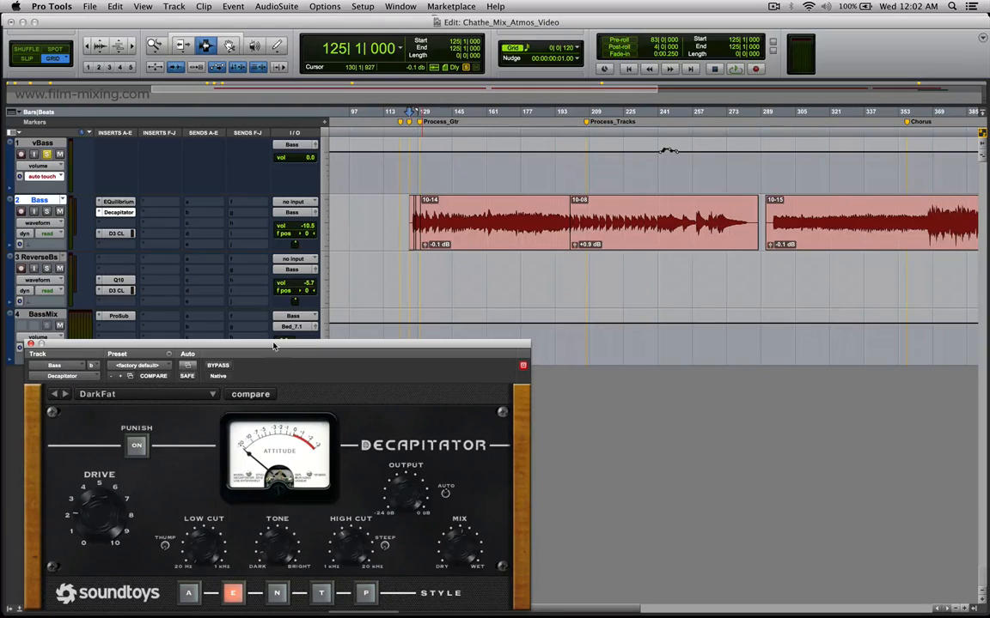
{"action": "left_click_drag", "start_coordinate": [273, 345], "coordinate": [645, 301]}
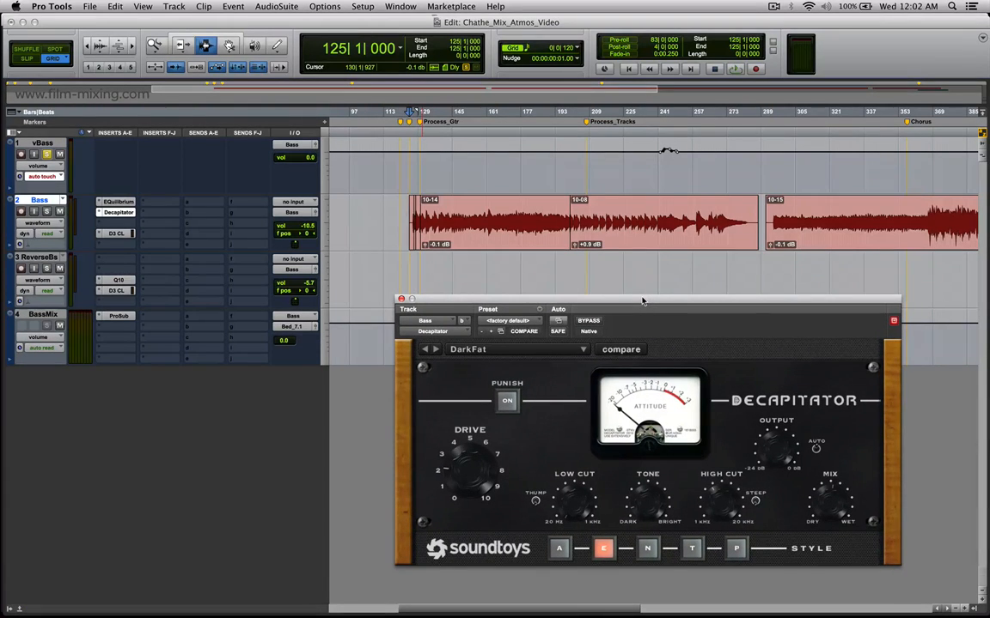
{"action": "left_click", "coordinate": [394, 221]}
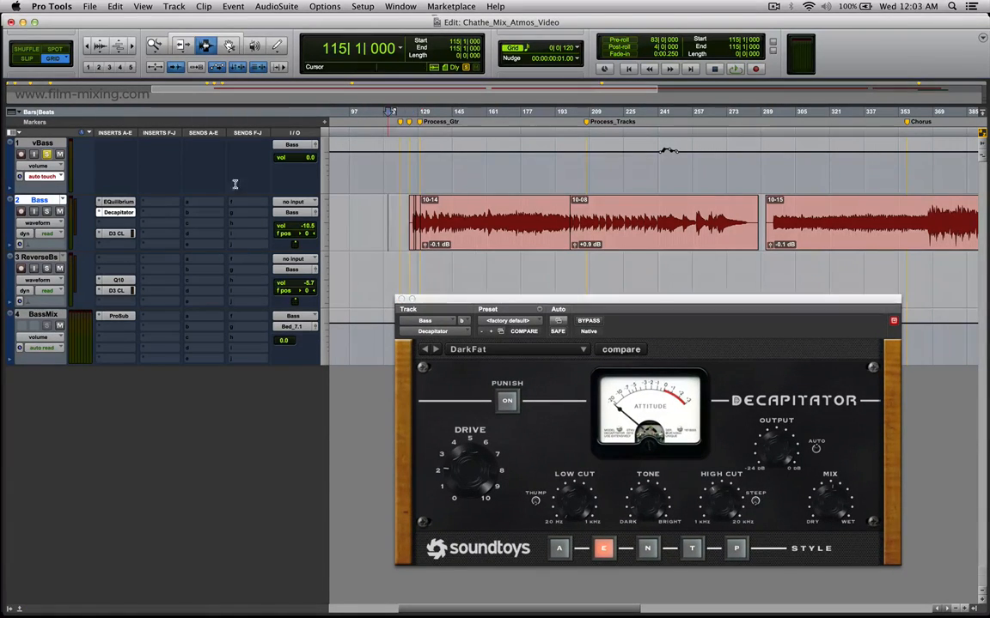
{"action": "left_click", "coordinate": [411, 227]}
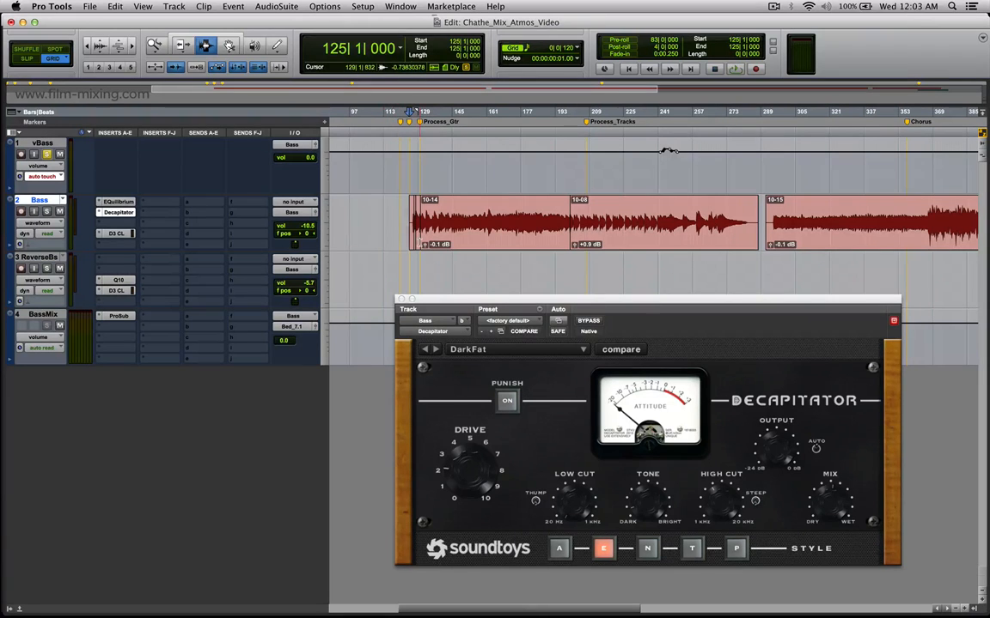
Play the bass from bar 125 while toggling Decapitator's bypass to compare the sound, leave the effect active and stop playback.
{"action": "key", "text": "space"}
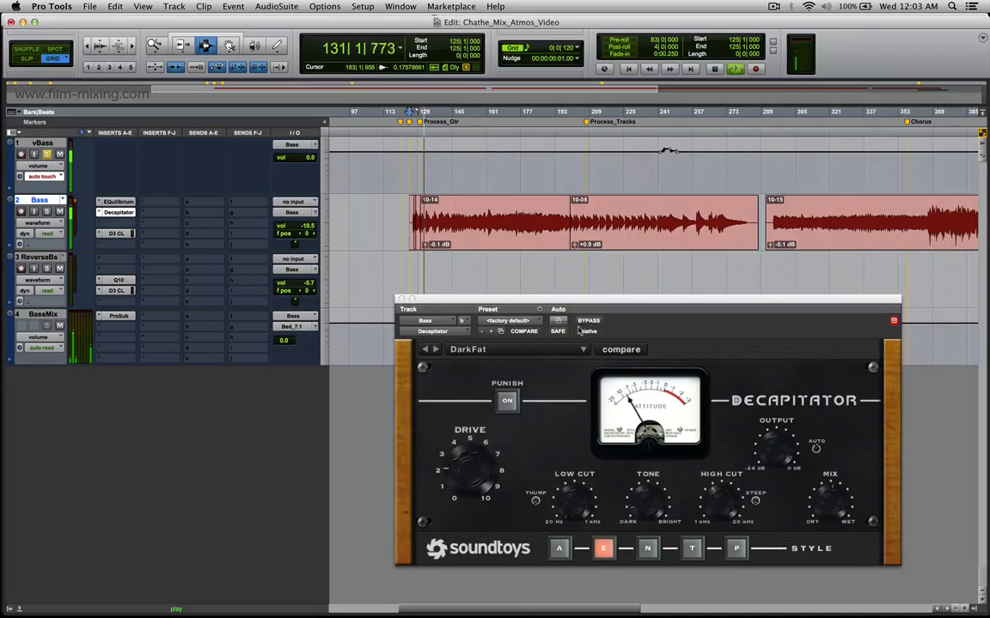
{"action": "left_click", "coordinate": [589, 321]}
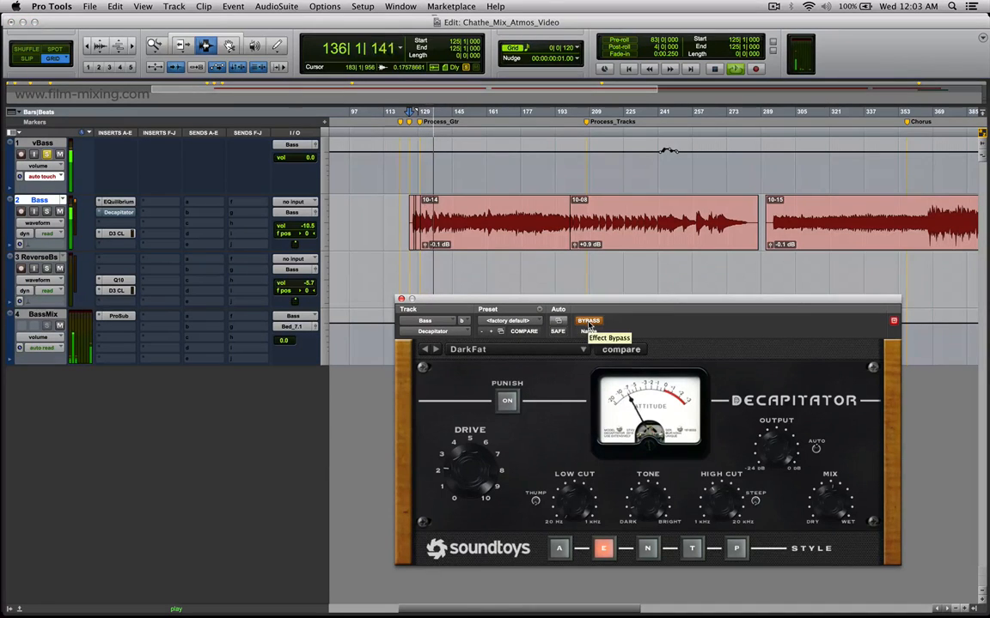
{"action": "key", "text": "t"}
{"action": "key", "text": "t"}
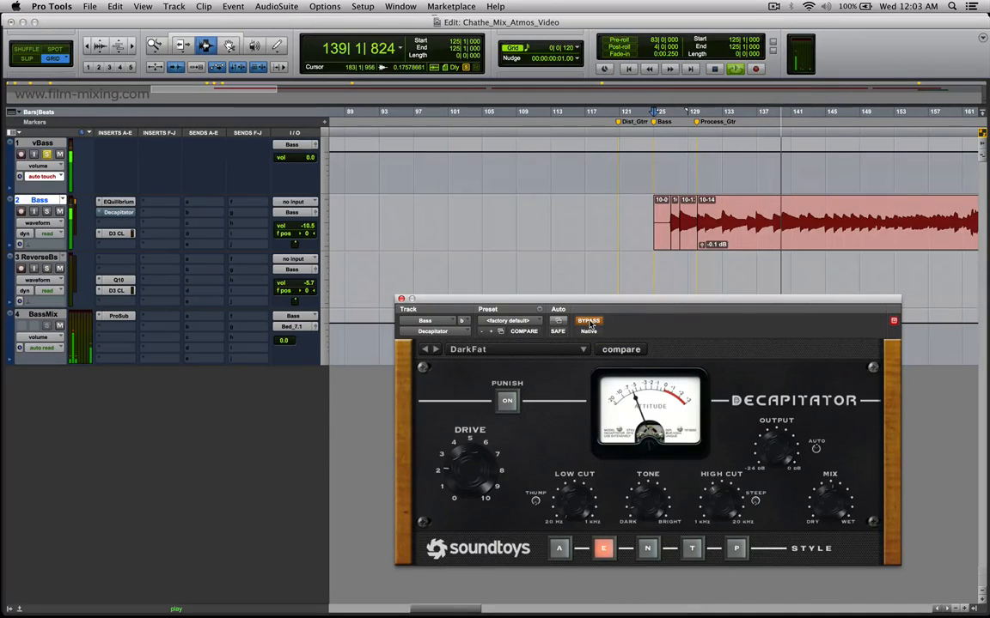
{"action": "left_click", "coordinate": [589, 321]}
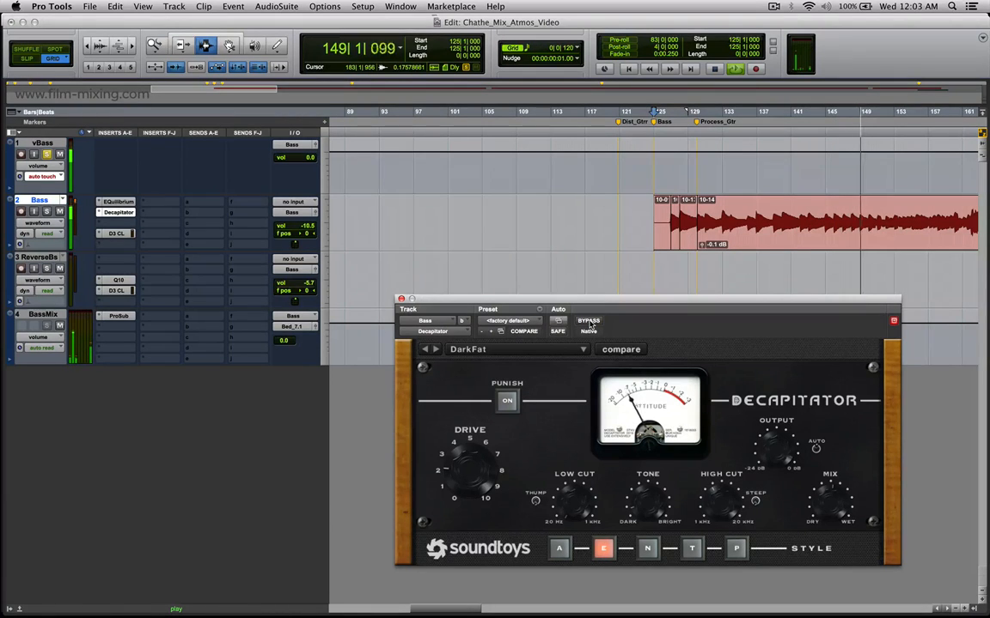
{"action": "left_click", "coordinate": [589, 321]}
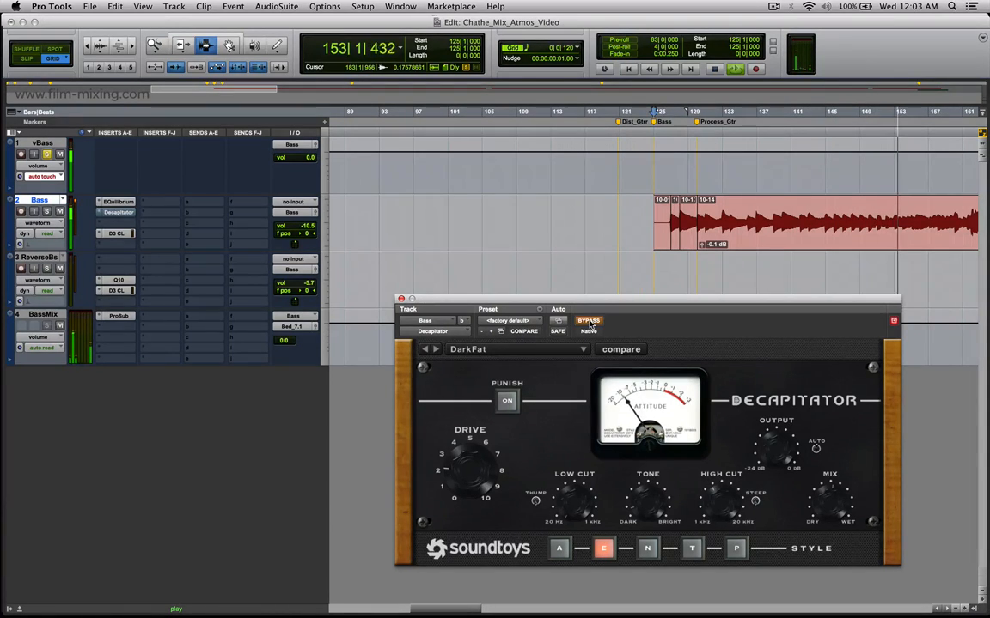
{"action": "key", "text": "super+bracketleft"}
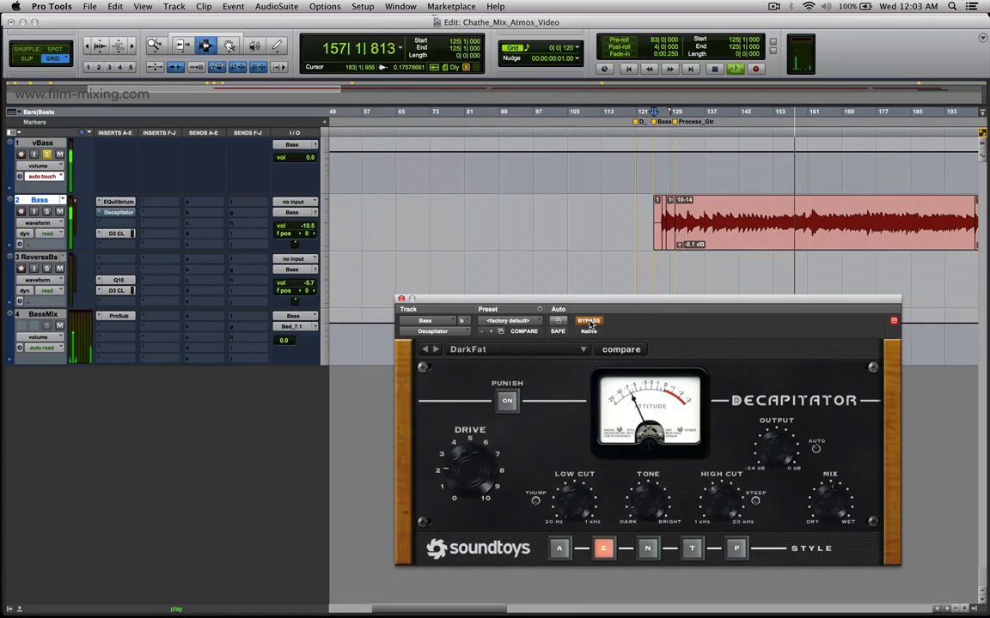
{"action": "left_click", "coordinate": [589, 321]}
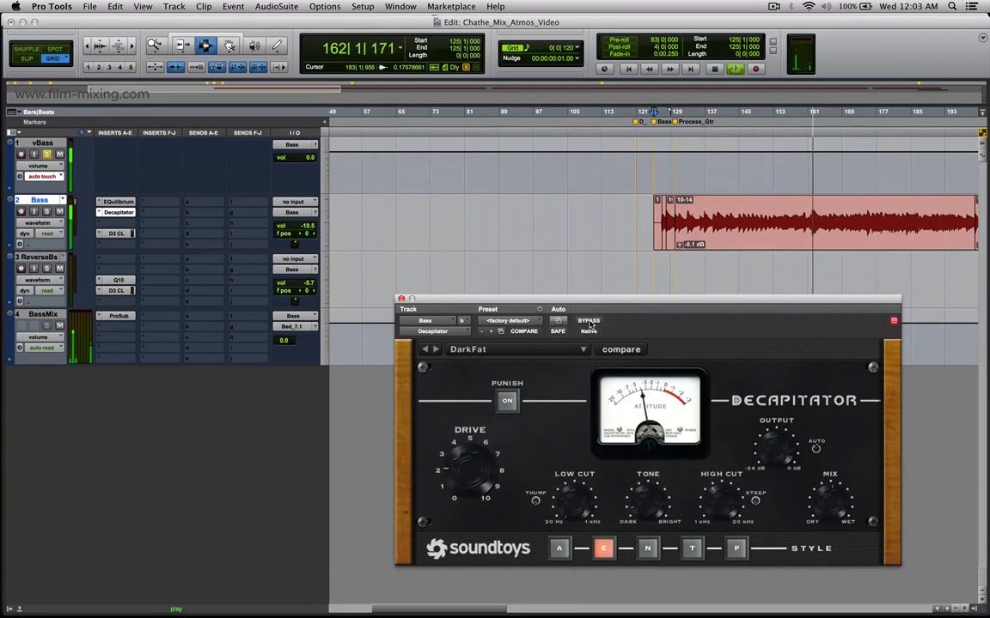
{"action": "left_click", "coordinate": [589, 321]}
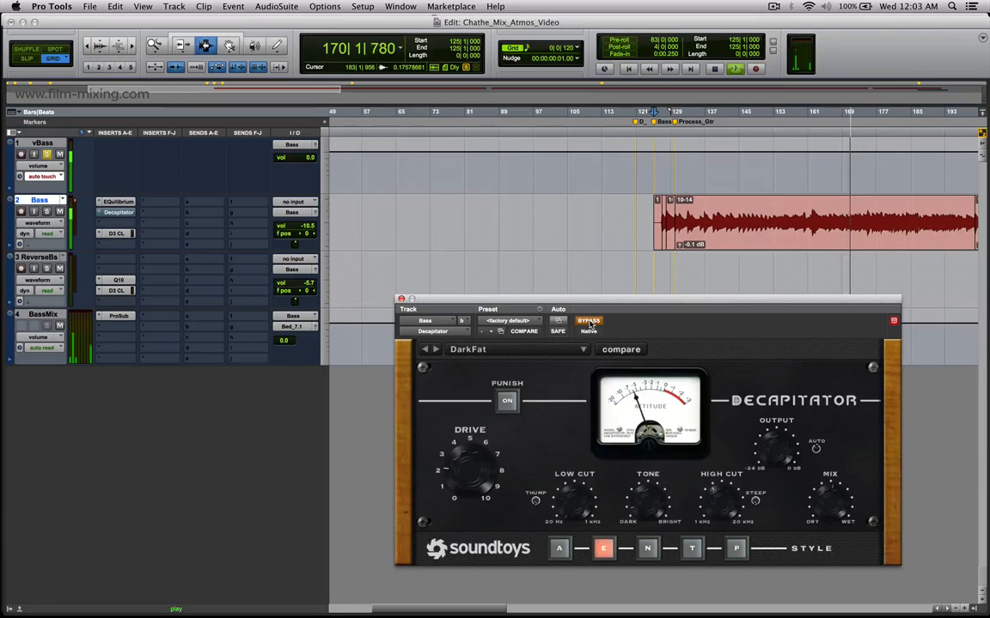
{"action": "left_click", "coordinate": [590, 324]}
{"action": "key", "text": "r"}
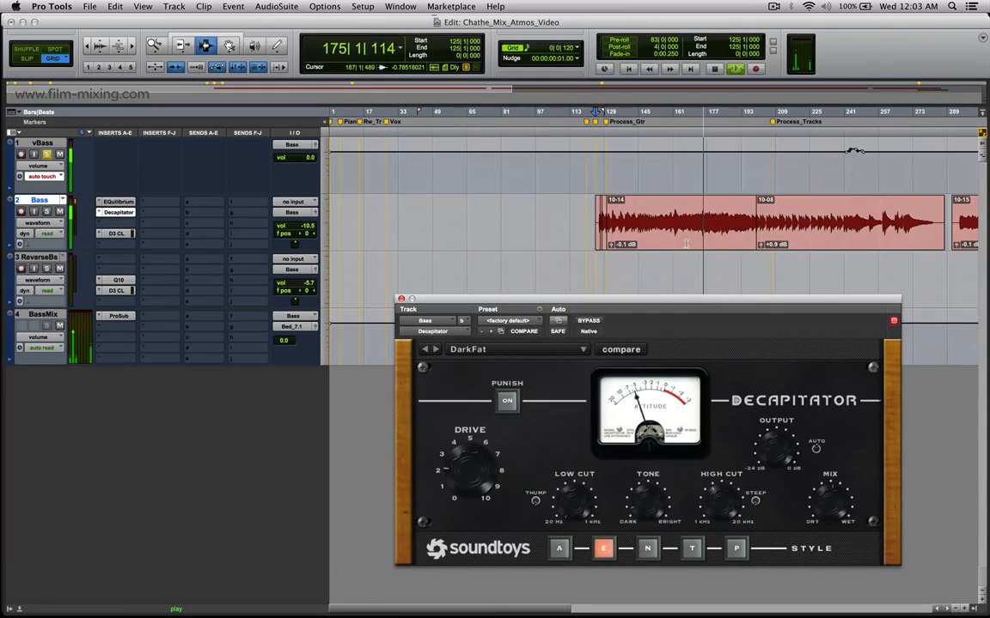
{"action": "key", "text": "space"}
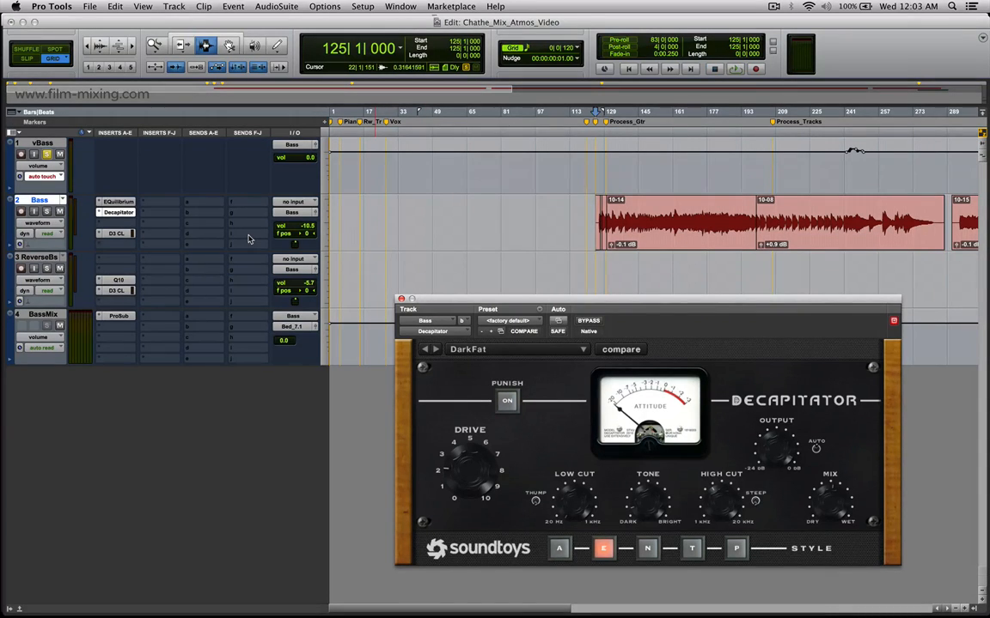
Review the Bass compressor's KickSC key input and BassMix's Pro Subharmonic settings, and close the plug-in window.
{"action": "left_click", "coordinate": [116, 234]}
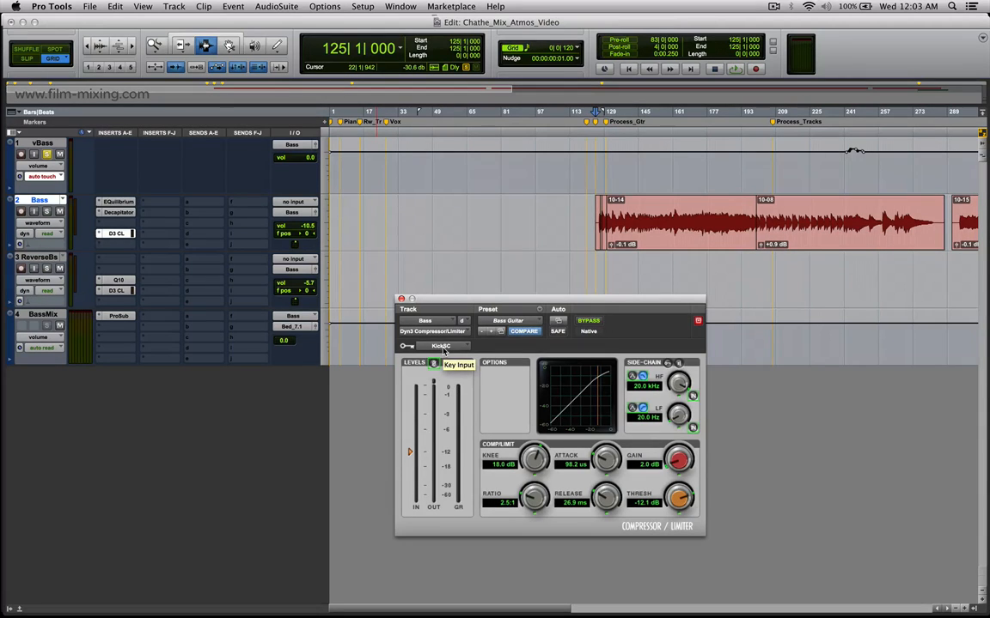
{"action": "left_click", "coordinate": [116, 316]}
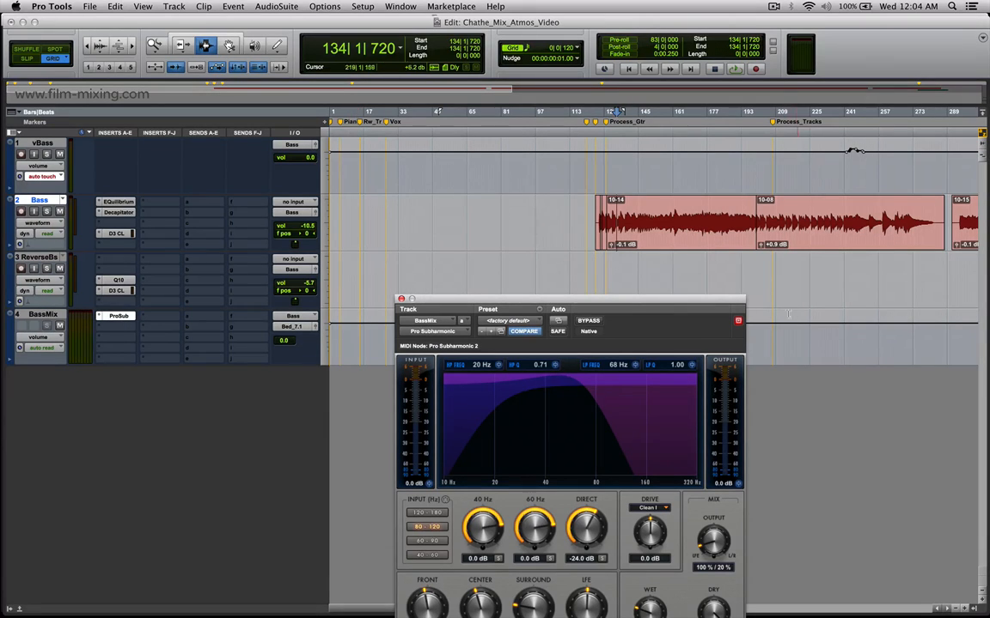
{"action": "left_click_drag", "start_coordinate": [727, 300], "coordinate": [571, 154]}
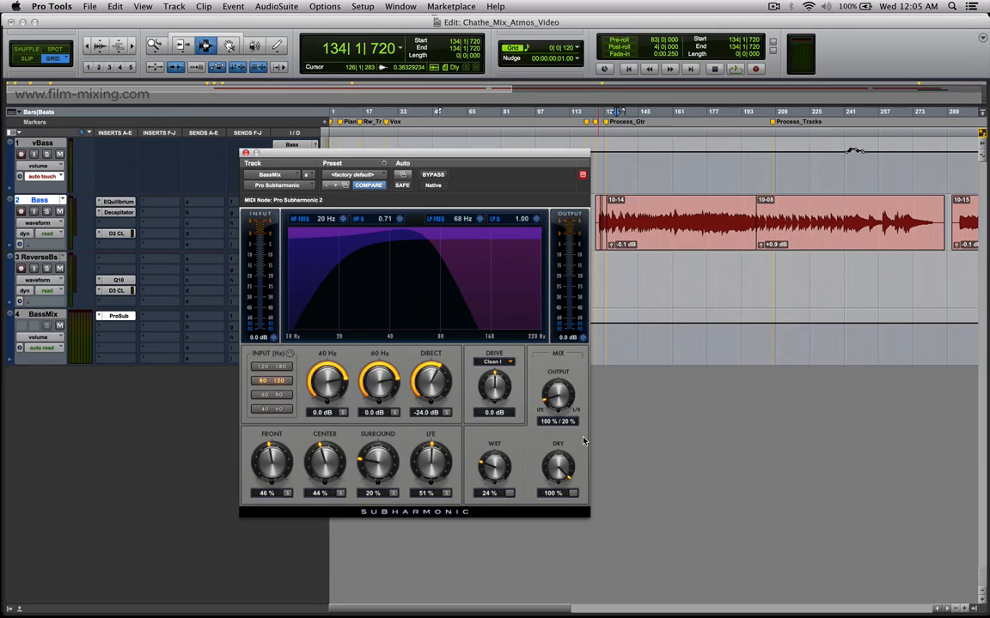
{"action": "left_click", "coordinate": [245, 153]}
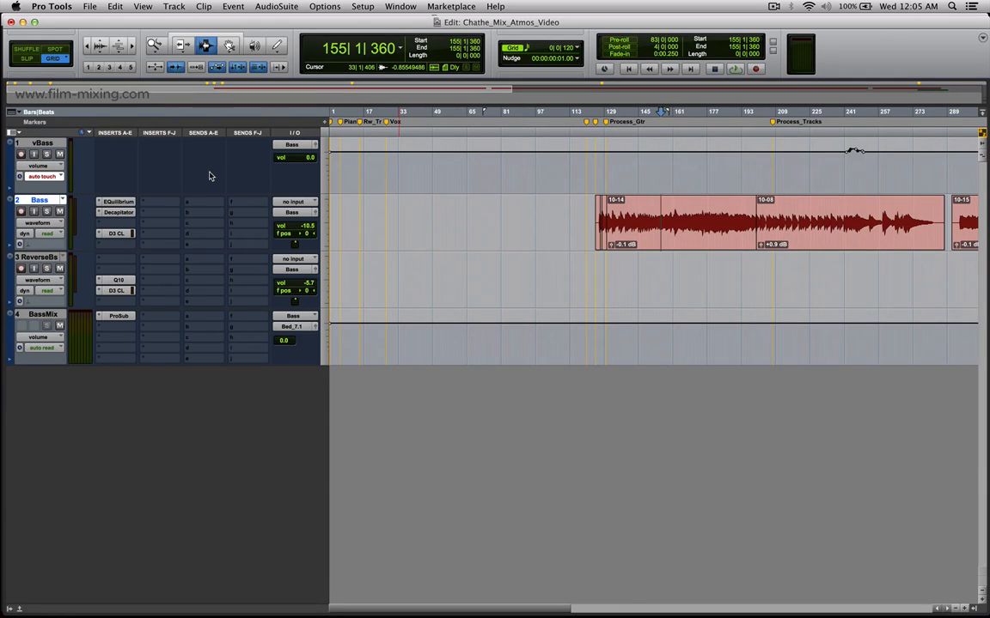
Open the Bass track's main output panner and move its window below the Bass track.
{"action": "left_click", "coordinate": [316, 218]}
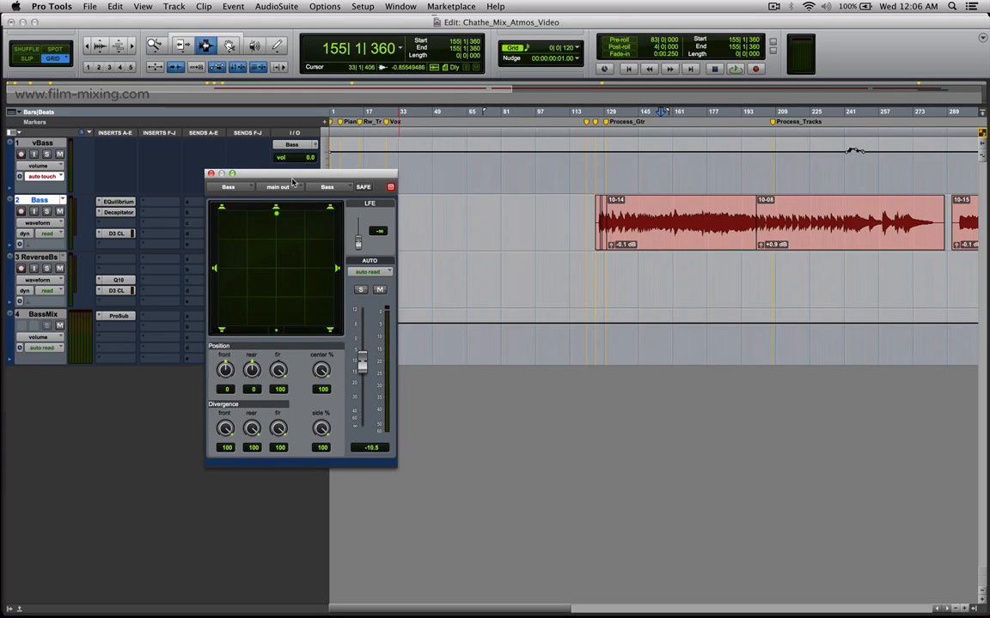
{"action": "left_click_drag", "start_coordinate": [278, 178], "coordinate": [487, 283]}
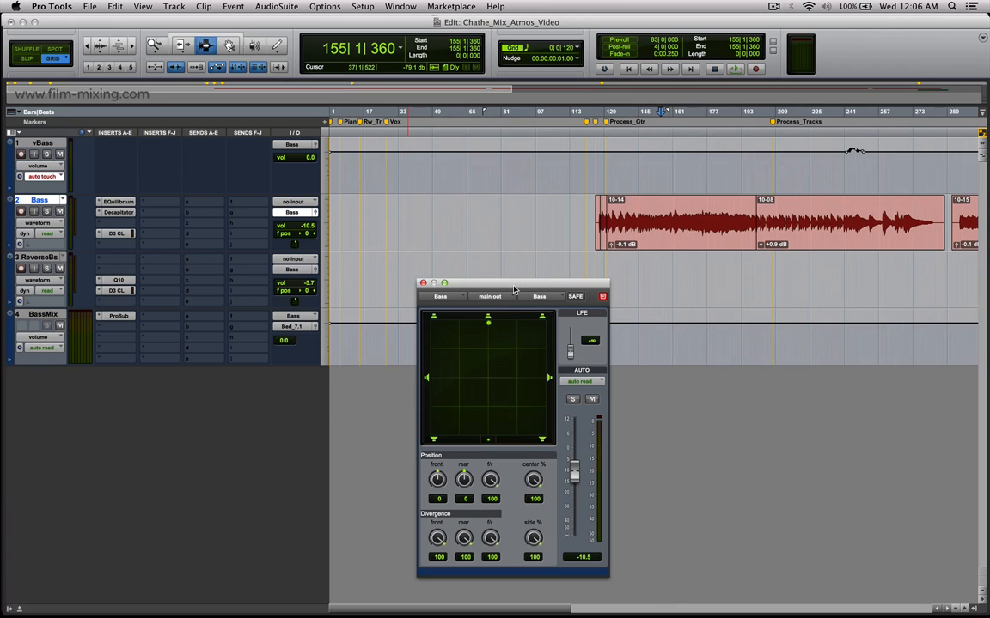
Open the Memory Locations list, recall Dist_Gtrr and solo the vDistGtr VCA.
{"action": "key", "text": "super+KP_5"}
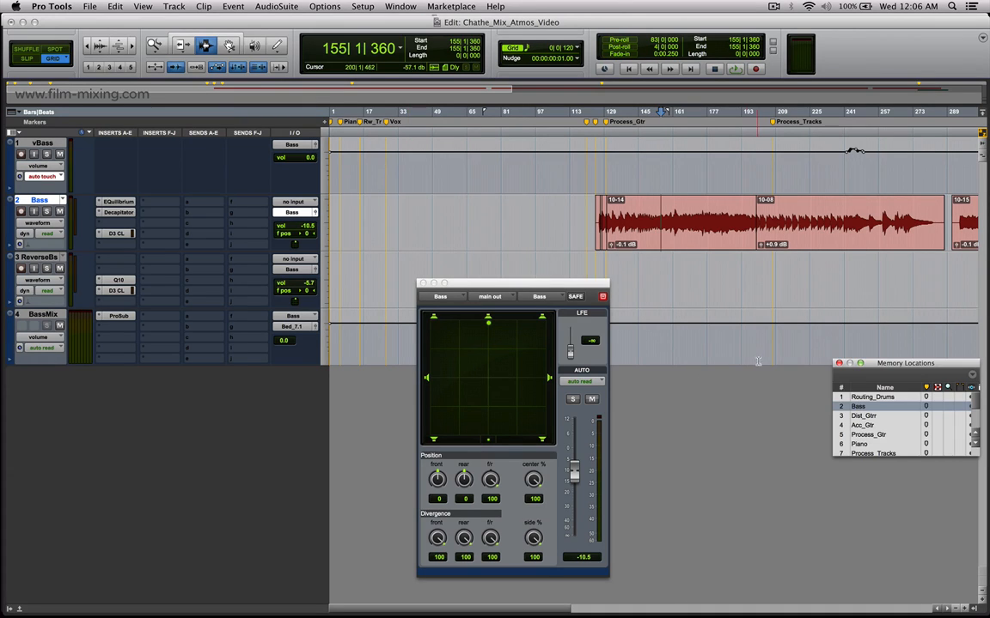
{"action": "left_click", "coordinate": [859, 417]}
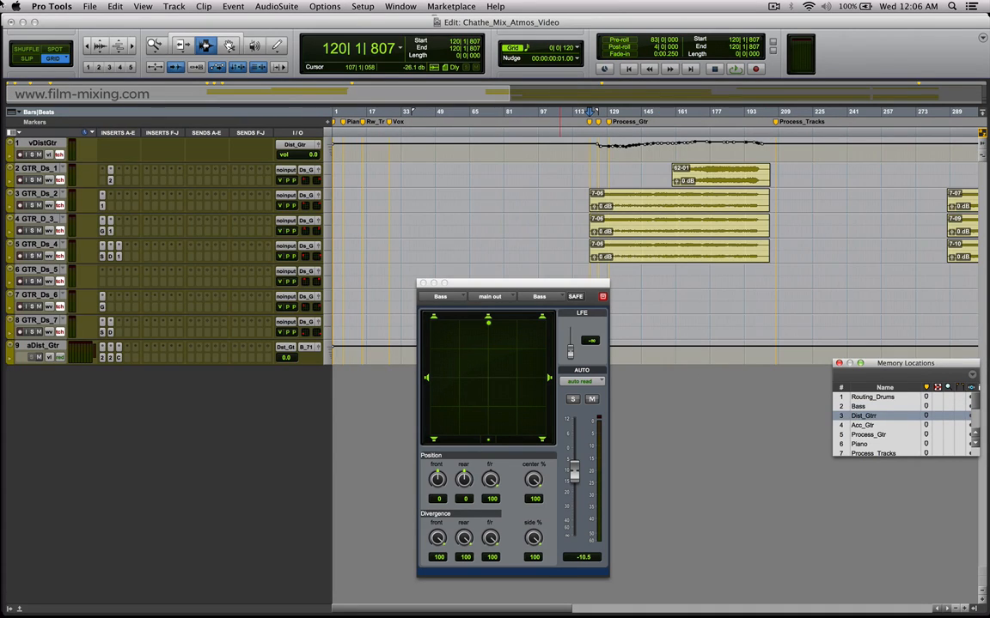
{"action": "left_click", "coordinate": [30, 155]}
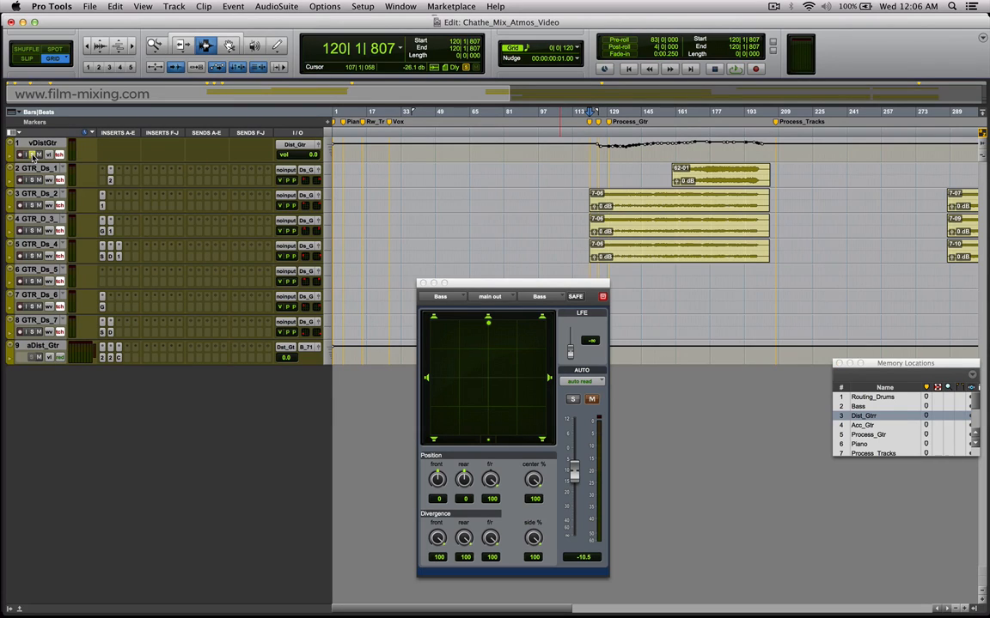
Select about bars 168 to 184 across GTR_Ds_1 to GTR_Ds_4 and move the Bass panner window below the guitar tracks.
{"action": "left_click_drag", "start_coordinate": [692, 170], "coordinate": [724, 264]}
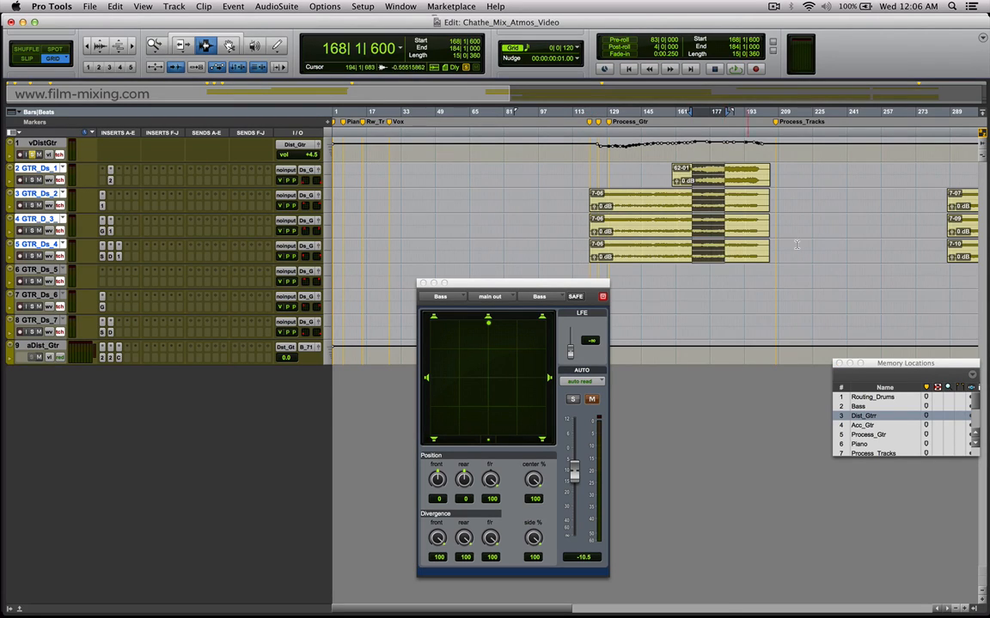
{"action": "key", "text": "r"}
{"action": "key", "text": "r"}
{"action": "left_click_drag", "start_coordinate": [528, 284], "coordinate": [533, 372]}
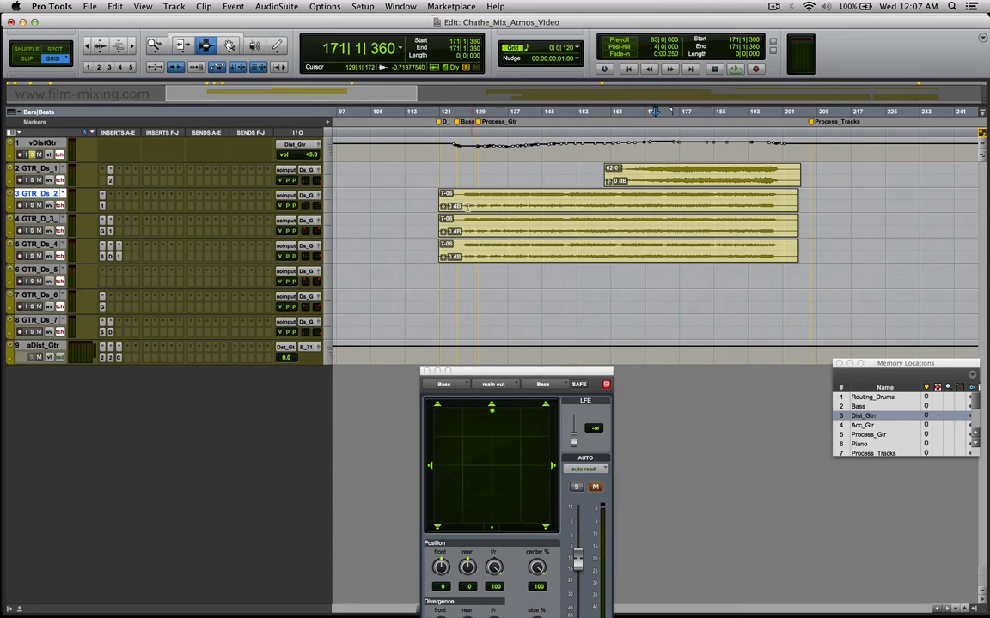
Review the GTR Amp and Q10 equalizer settings on GTR_D_3_ and the first insert plug-in on GTR_Ds_2.
{"action": "left_click", "coordinate": [101, 231]}
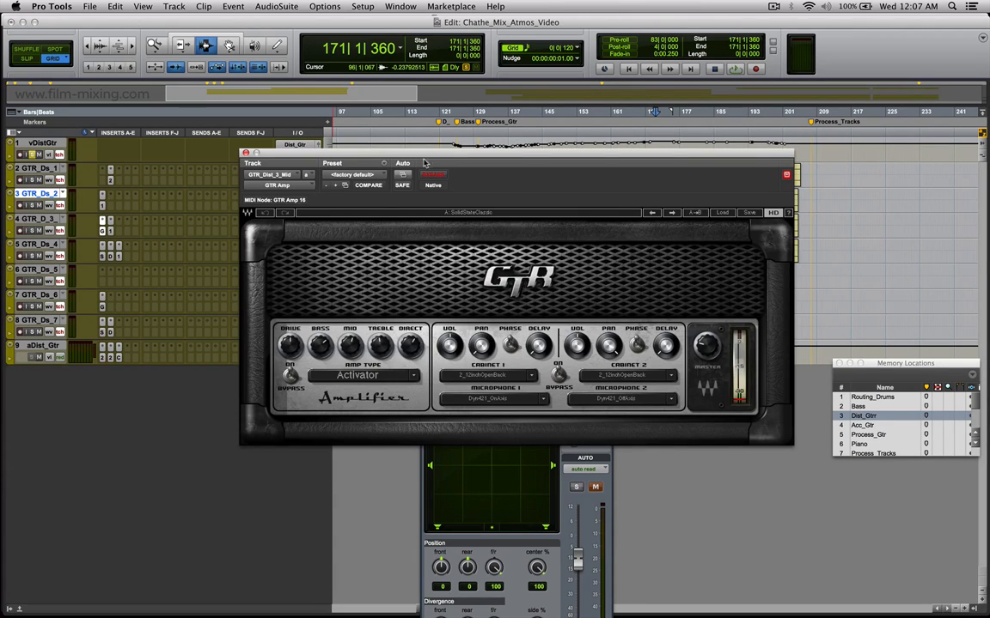
{"action": "left_click", "coordinate": [245, 154]}
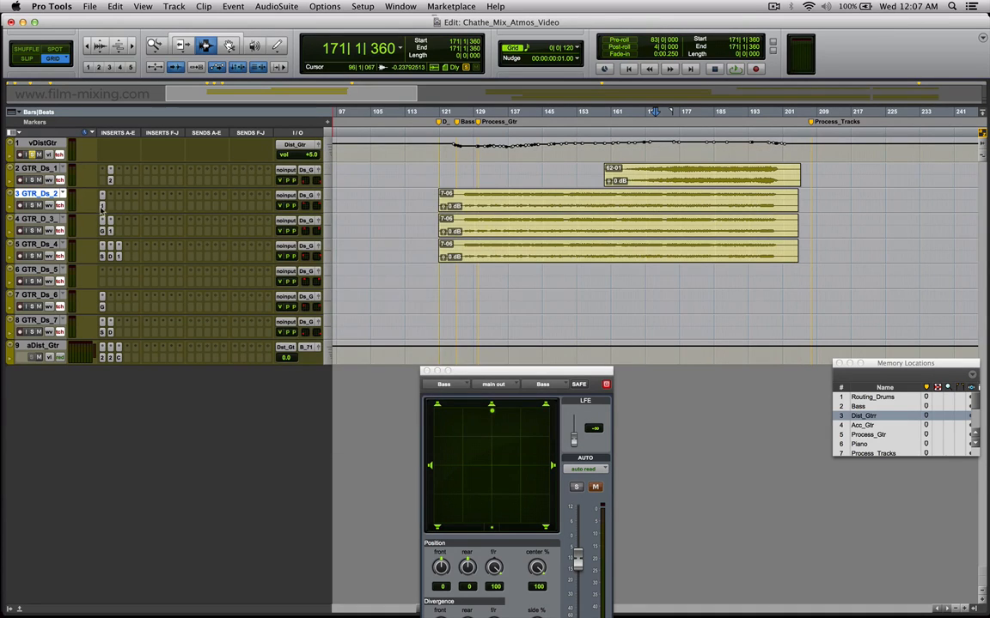
{"action": "left_click", "coordinate": [103, 206]}
{"action": "left_click", "coordinate": [110, 230]}
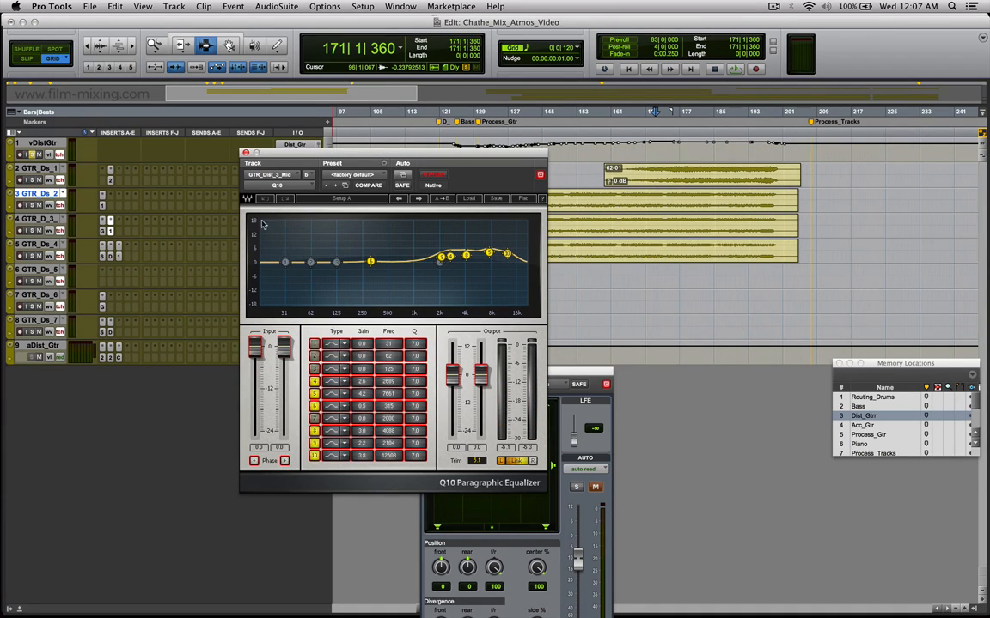
Review the three insert plug-ins on GTR_Ds_4, including AIR Distortion and the Q10 equalizer, and close the plug-in window.
{"action": "left_click", "coordinate": [102, 257]}
{"action": "left_click", "coordinate": [110, 256]}
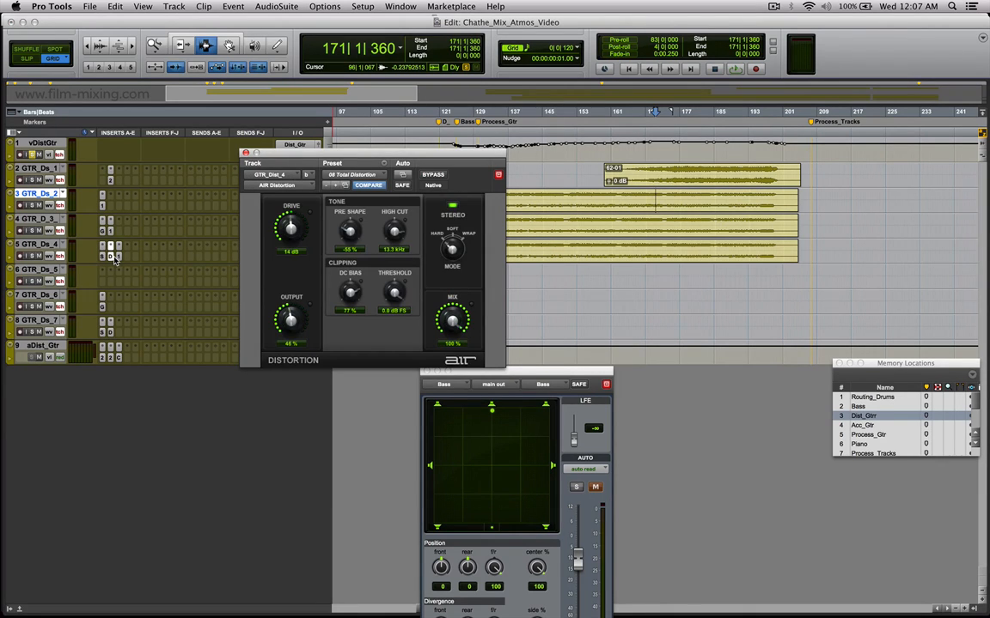
{"action": "left_click", "coordinate": [118, 257]}
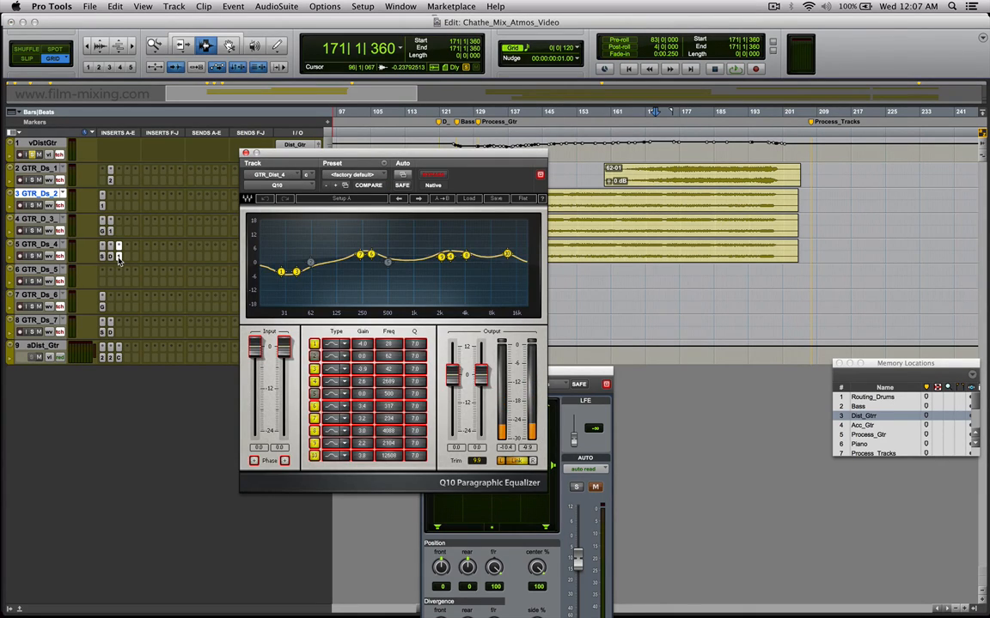
{"action": "left_click", "coordinate": [245, 153]}
Select about bars 124 to 202 across the clips on GTR_Ds_2, GTR_D_3_ and GTR_Ds_4.
{"action": "left_click_drag", "start_coordinate": [770, 248], "coordinate": [785, 250]}
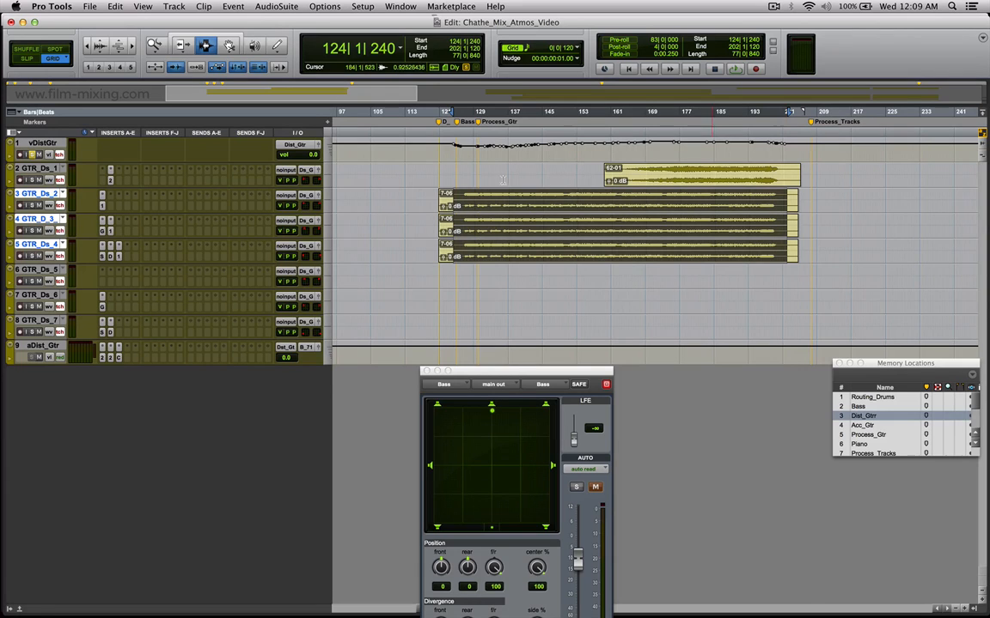
Solo GTR_Ds_2, open its output panner and play the track from bar 126.
{"action": "left_click", "coordinate": [464, 197]}
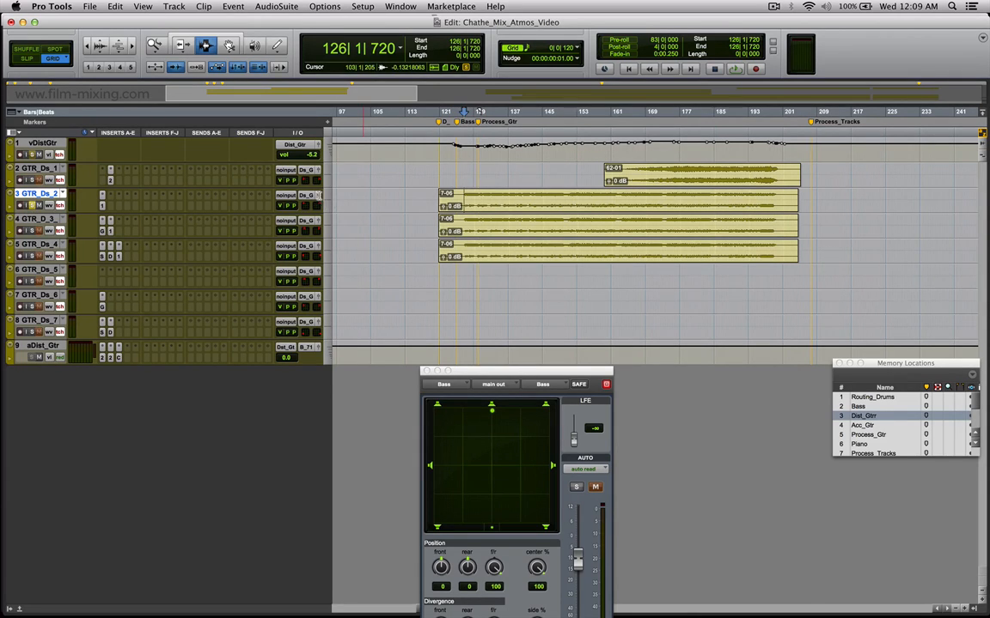
{"action": "left_click", "coordinate": [317, 196]}
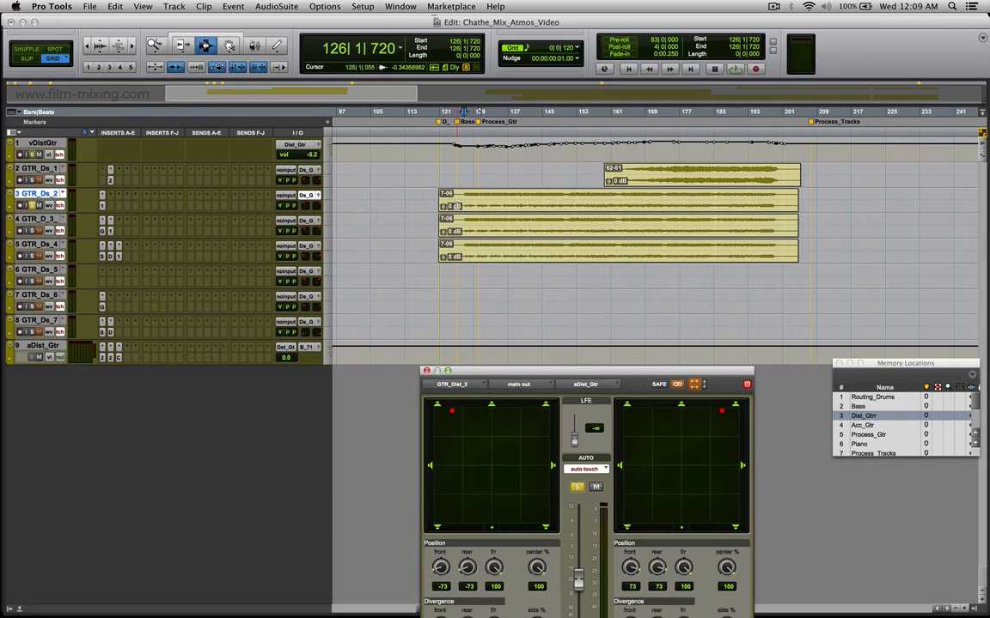
{"action": "key", "text": "space"}
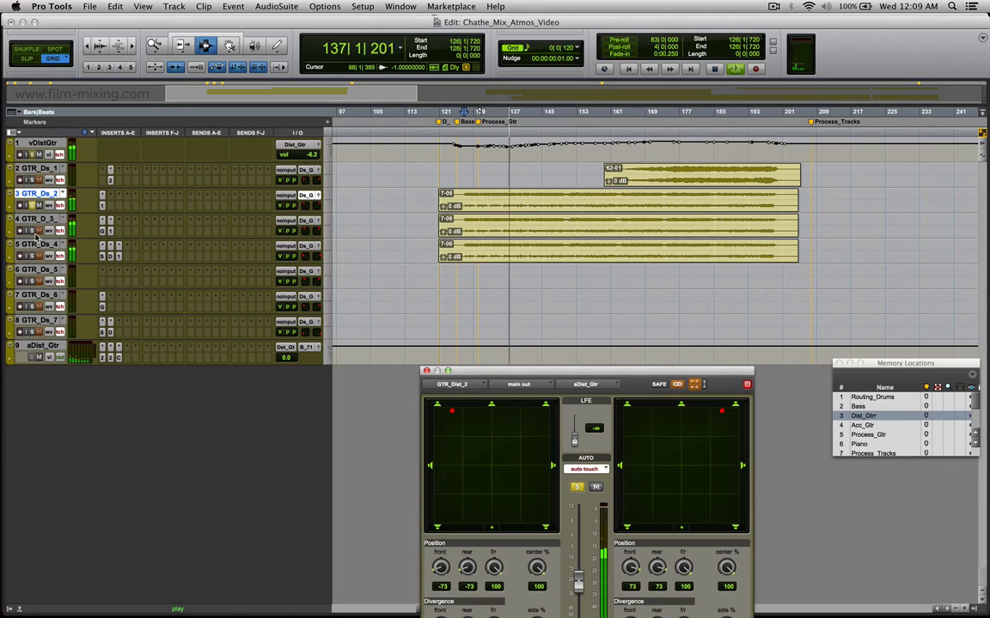
{"action": "key", "text": "space"}
Solo GTR_D_3_ instead of GTR_Ds_2, open its output panner and play the track from bar 132.
{"action": "left_click", "coordinate": [32, 205]}
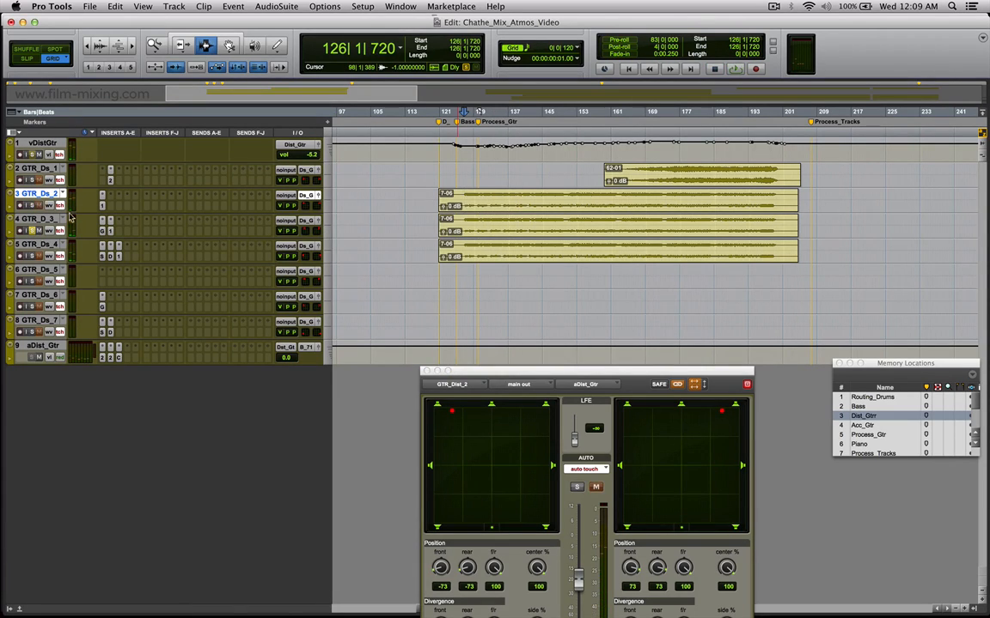
{"action": "left_click", "coordinate": [317, 221]}
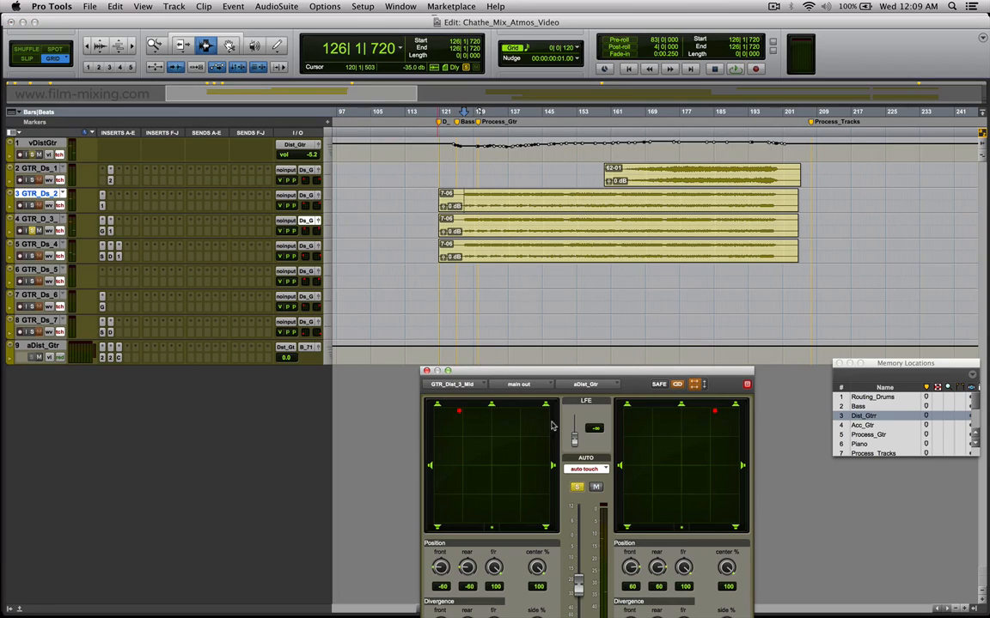
{"action": "left_click", "coordinate": [318, 196]}
{"action": "left_click", "coordinate": [488, 228]}
{"action": "key", "text": "space"}
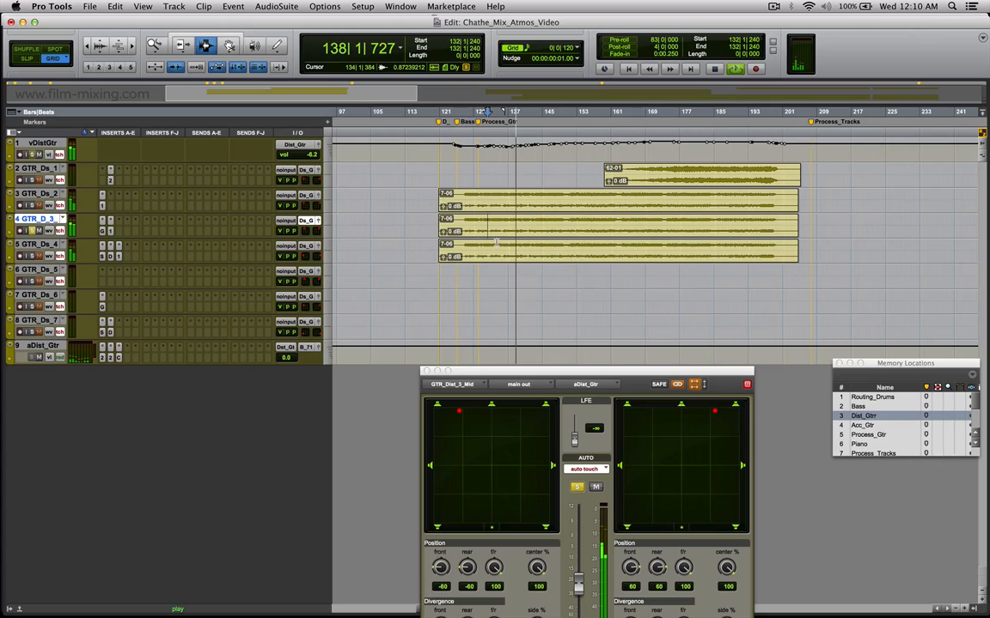
{"action": "key", "text": "space"}
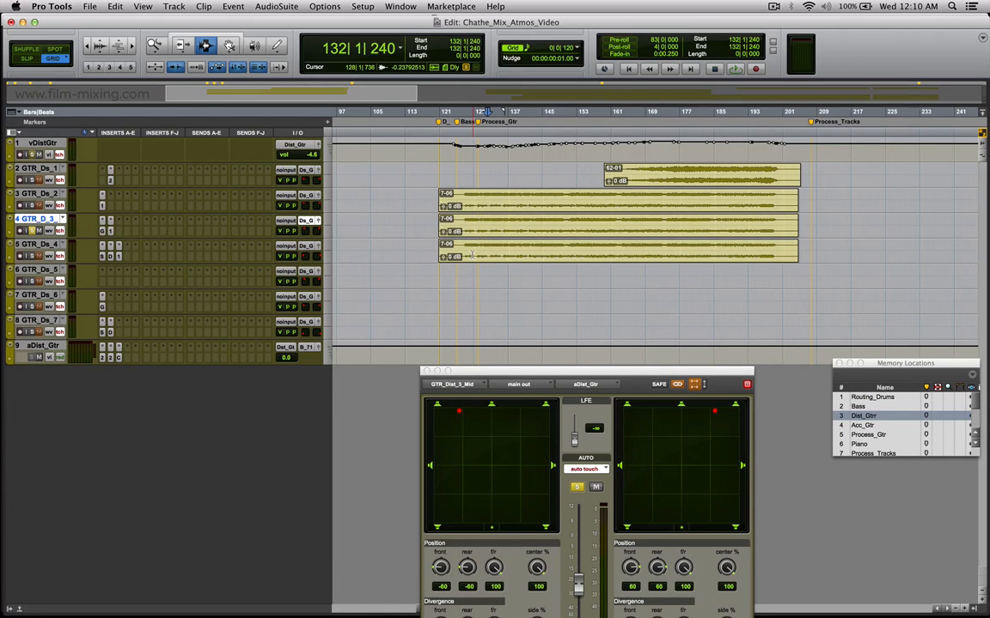
Solo GTR_Ds_4 instead of GTR_D_3_, open its output panner and play the track from bar 126.
{"action": "left_click", "coordinate": [457, 252]}
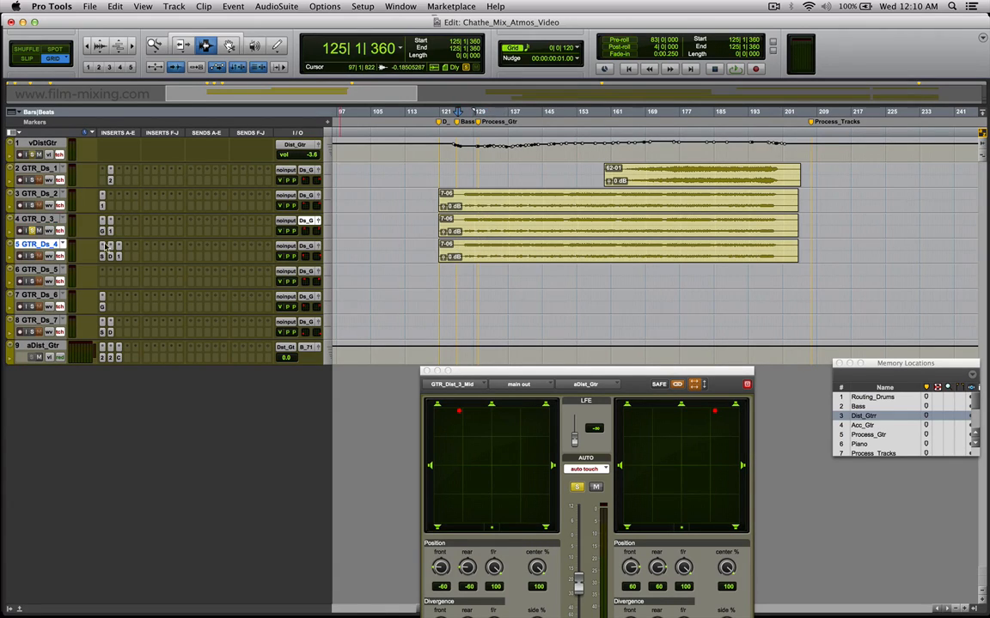
{"action": "left_click", "coordinate": [33, 231]}
{"action": "left_click", "coordinate": [318, 247]}
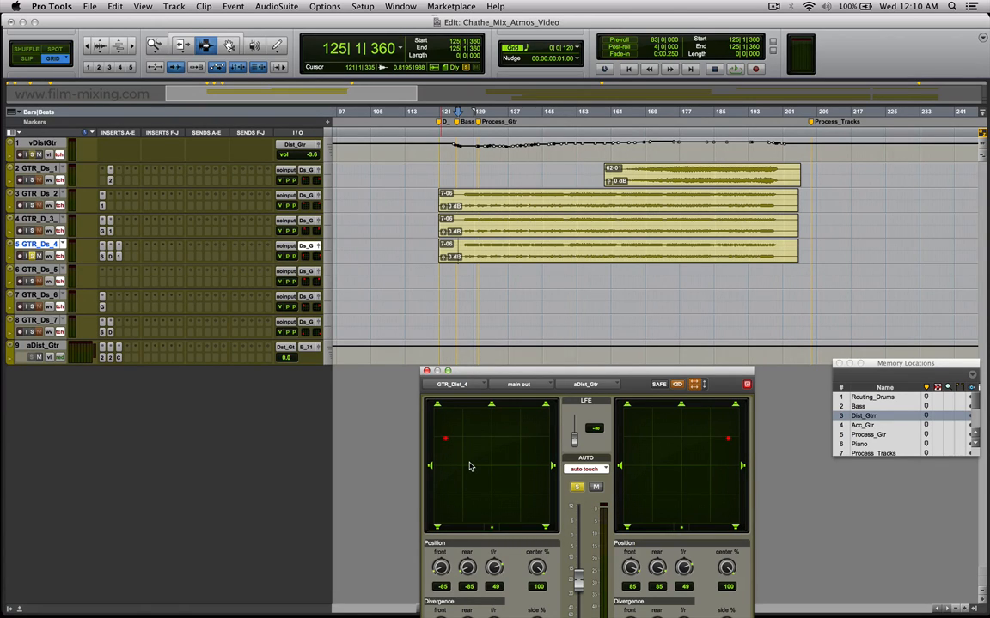
{"action": "left_click", "coordinate": [460, 256]}
{"action": "left_click", "coordinate": [461, 256]}
{"action": "key", "text": "space"}
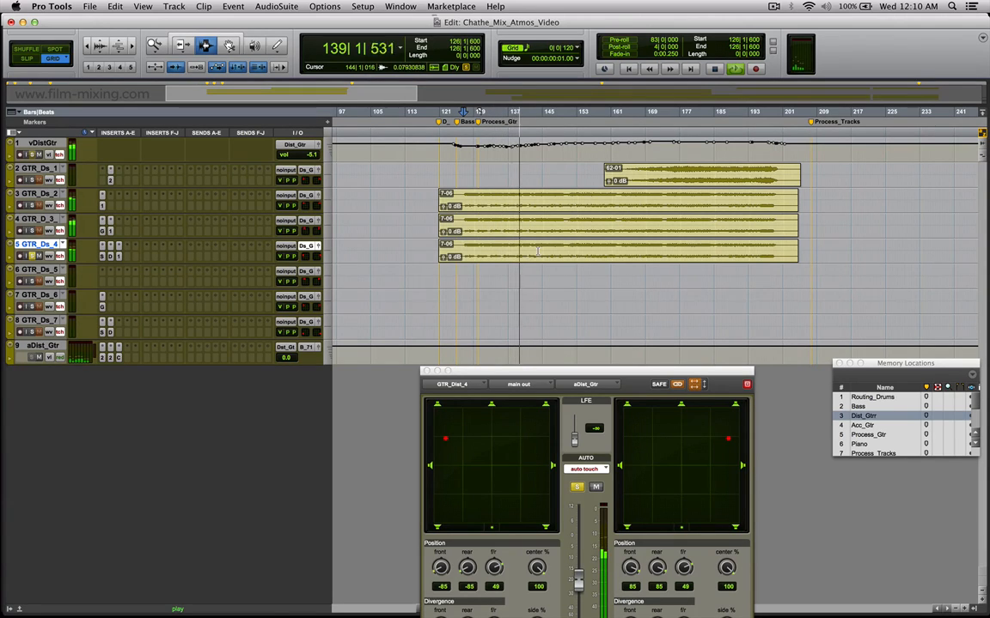
{"action": "key", "text": "space"}
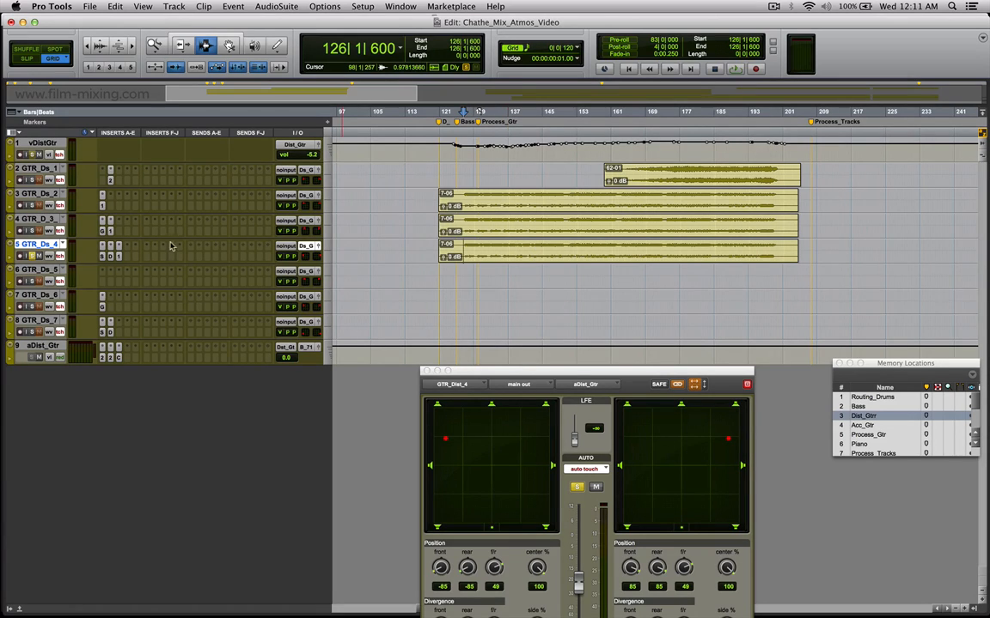
Play the soloed GTR_Ds_2, GTR_D_3_ and GTR_Ds_4 together from bar 126 and highlight about bars 151 to 163 across them.
{"action": "left_click", "coordinate": [463, 219]}
{"action": "key", "text": "space"}
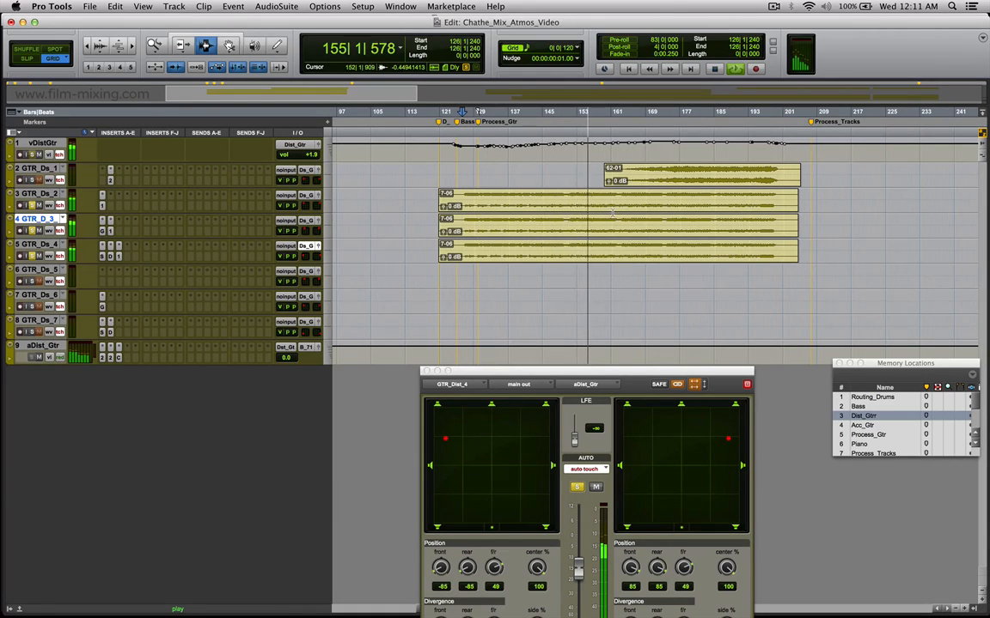
{"action": "key", "text": "space"}
{"action": "left_click_drag", "start_coordinate": [567, 199], "coordinate": [628, 256]}
{"action": "left_click_drag", "start_coordinate": [569, 201], "coordinate": [622, 249]}
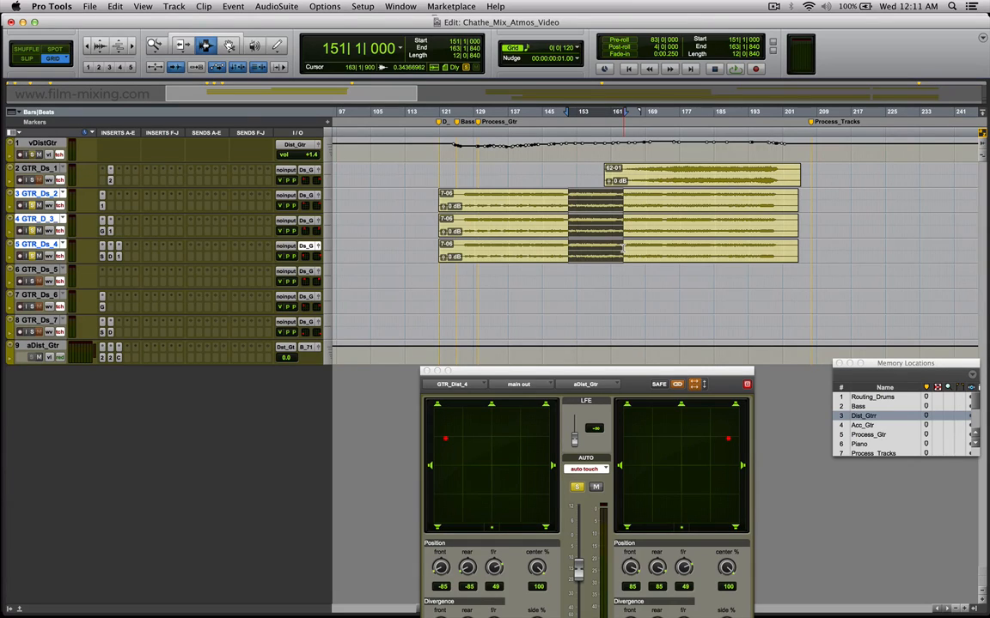
Place the cursor at bar 152 on GTR_Ds_2 and open the R2 Surround reverb of aDist_Gtr below the guitar clips.
{"action": "left_click", "coordinate": [574, 211]}
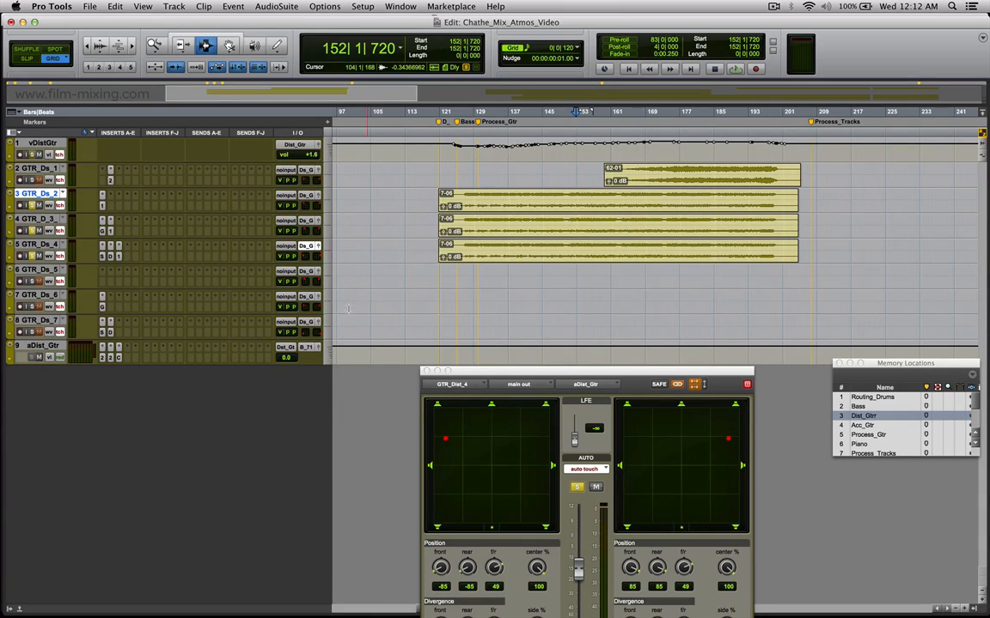
{"action": "left_click", "coordinate": [101, 359]}
{"action": "left_click_drag", "start_coordinate": [450, 160], "coordinate": [556, 281]}
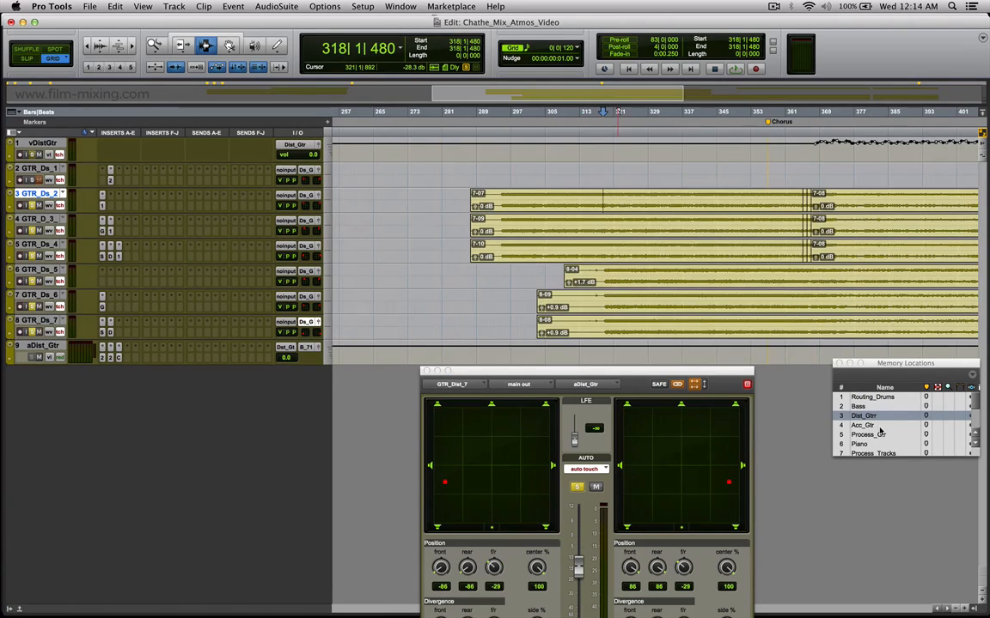
Recall the Acc_Gtr memory location, solo vAcoustcGtr and place the cursor at bar 93 on Ac_Gtr_11.
{"action": "left_click", "coordinate": [880, 425]}
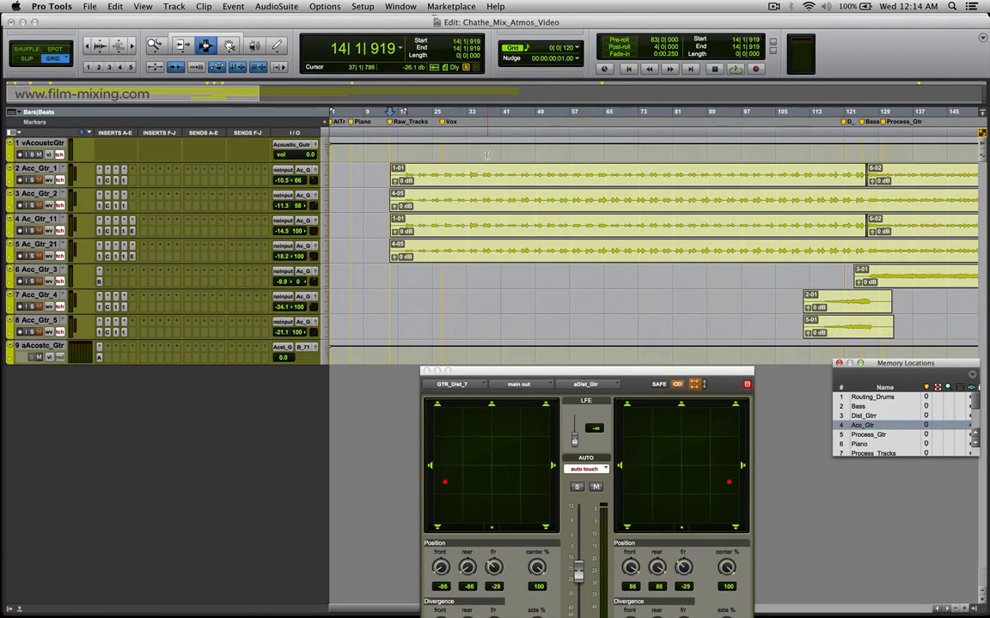
{"action": "left_click", "coordinate": [33, 155]}
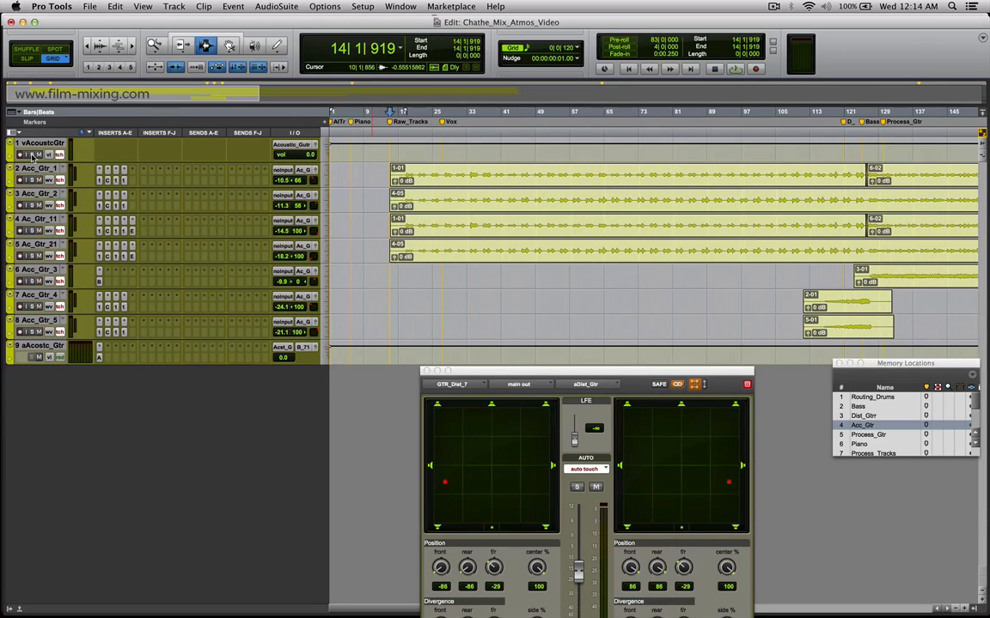
{"action": "left_click", "coordinate": [726, 221]}
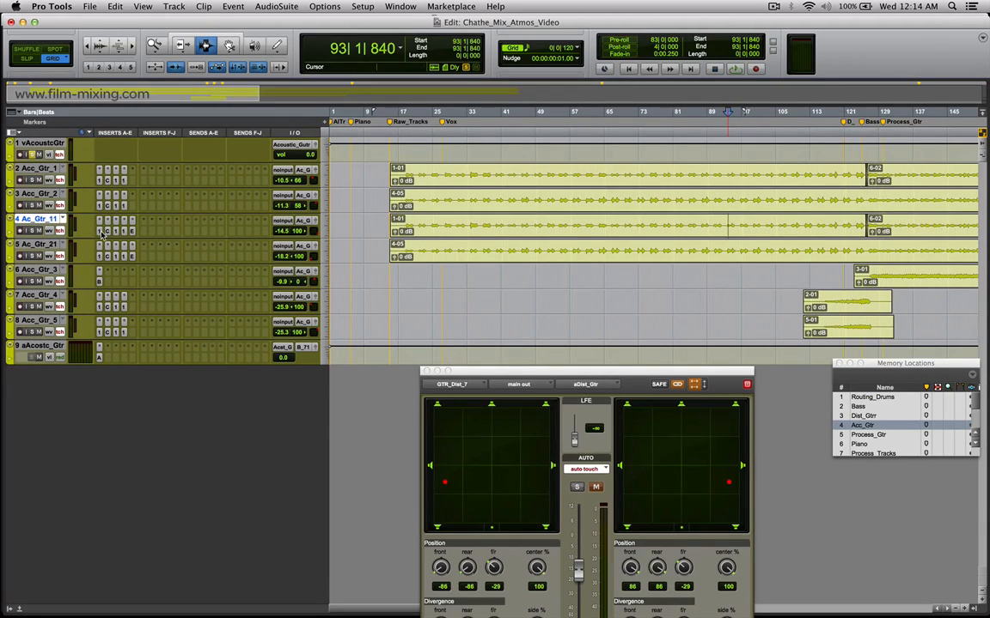
Open the EchoBoy insert of Ac_Gtr_21 and move its window below the acoustic guitar clips.
{"action": "left_click", "coordinate": [128, 233]}
{"action": "left_click", "coordinate": [132, 257]}
{"action": "left_click_drag", "start_coordinate": [540, 219], "coordinate": [554, 310]}
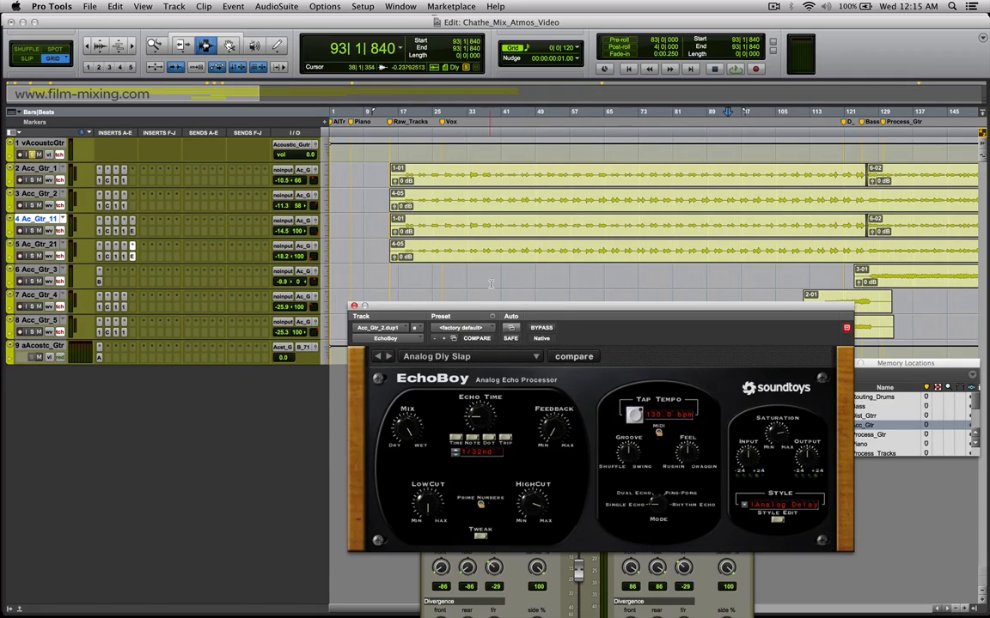
Highlight about bars 23 to 98 on Acc_Gtr_1 and Acc_Gtr_2, and about bars 45 to 81 on Ac_Gtr_11 and Ac_Gtr_21.
{"action": "left_click_drag", "start_coordinate": [415, 172], "coordinate": [745, 201]}
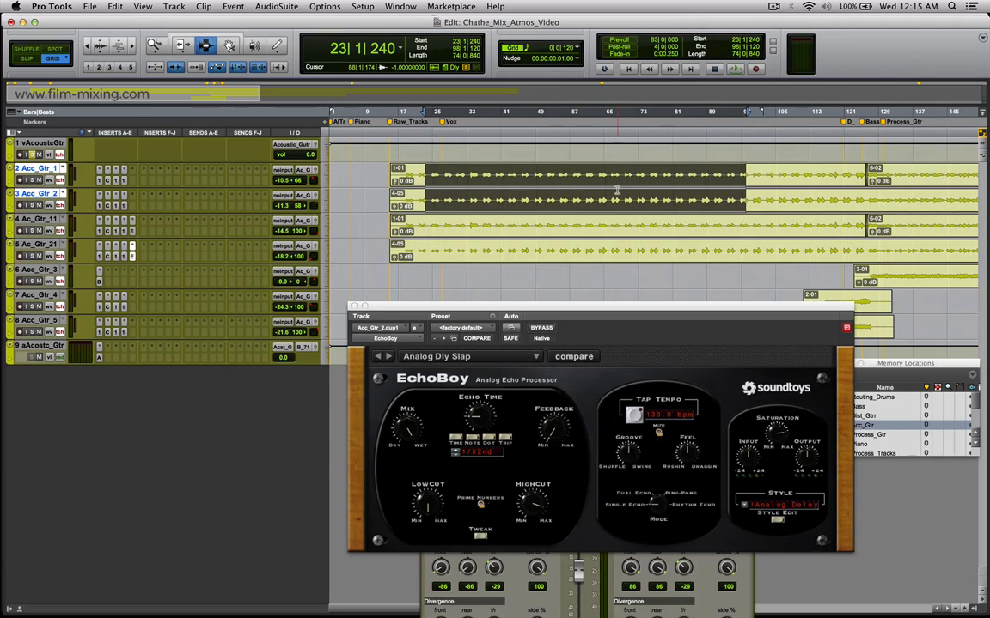
{"action": "left_click_drag", "start_coordinate": [495, 178], "coordinate": [622, 204]}
{"action": "left_click_drag", "start_coordinate": [519, 225], "coordinate": [673, 254]}
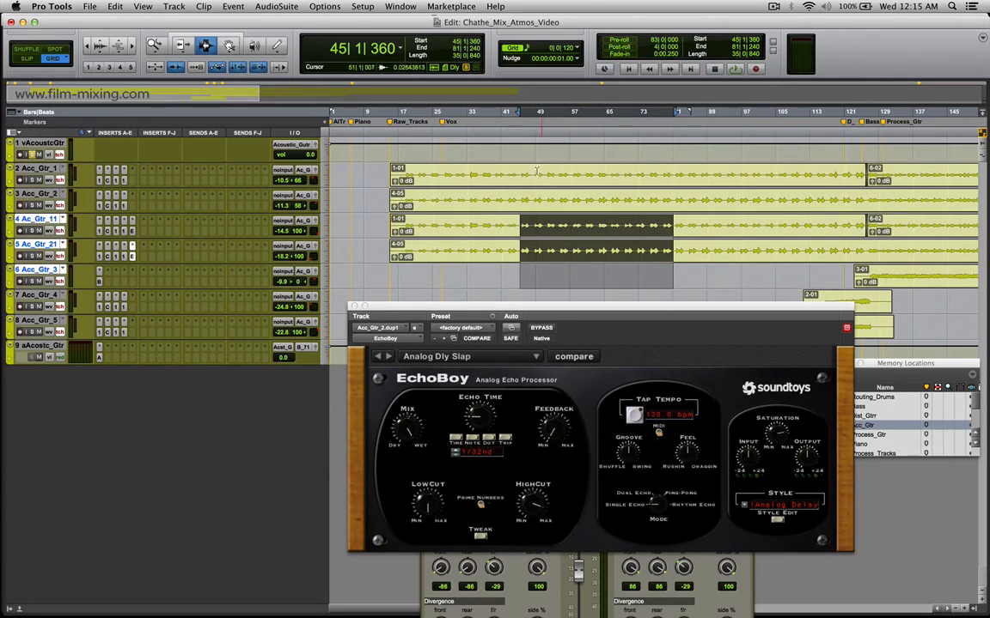
Highlight passages on Acc_Gtr_1, Ac_Gtr_11 and Ac_Gtr_21 in turn, finishing with about bars 57 to 99 on Ac_Gtr_11.
{"action": "left_click_drag", "start_coordinate": [534, 227], "coordinate": [608, 227]}
{"action": "left_click_drag", "start_coordinate": [537, 175], "coordinate": [679, 178]}
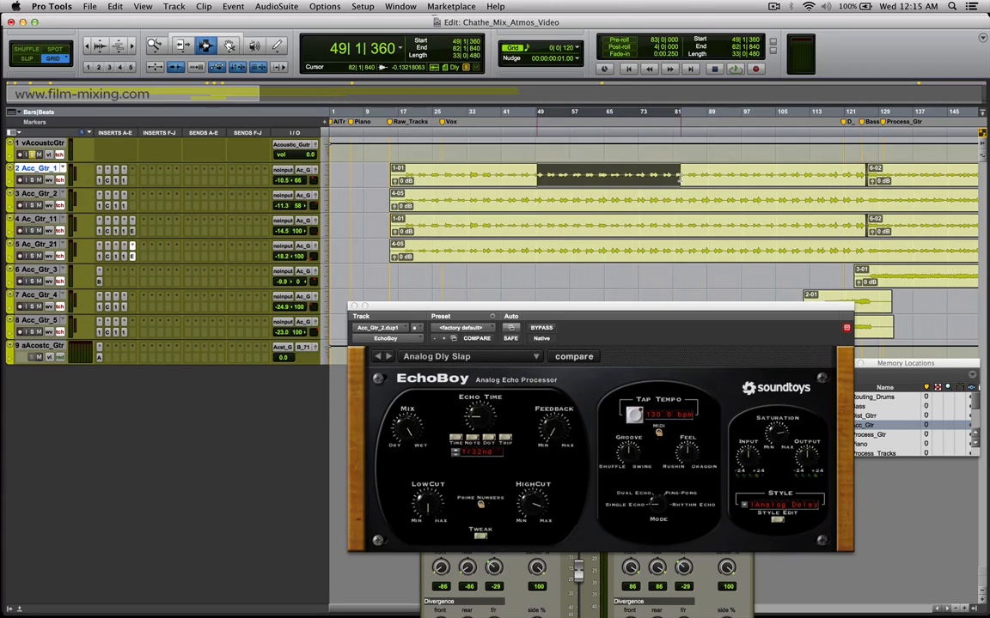
{"action": "left_click_drag", "start_coordinate": [550, 226], "coordinate": [701, 227]}
{"action": "left_click_drag", "start_coordinate": [562, 230], "coordinate": [723, 198]}
{"action": "left_click_drag", "start_coordinate": [579, 246], "coordinate": [738, 246]}
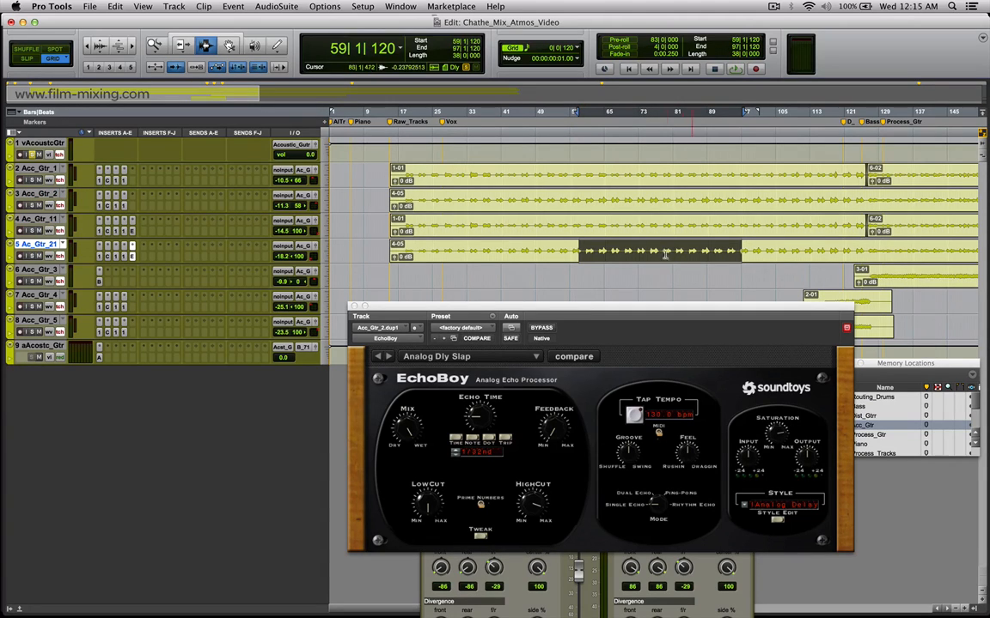
{"action": "left_click_drag", "start_coordinate": [574, 226], "coordinate": [748, 225]}
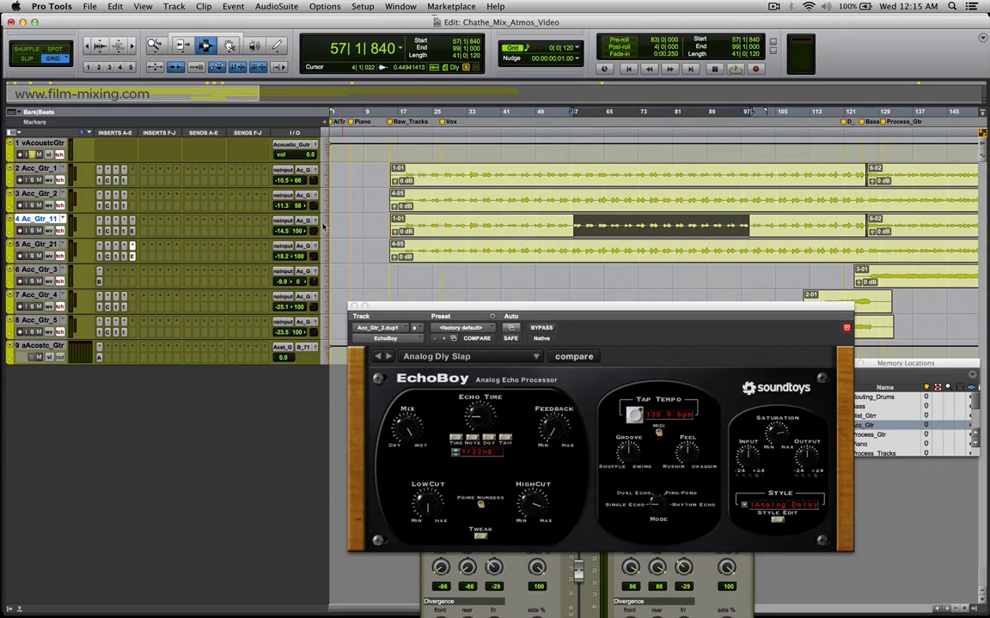
Highlight about bars 35 to 69 on Acc_Gtr_1 and show the panners of Acc_Gtr_1 and Ac_Gtr_11 side by side.
{"action": "left_click", "coordinate": [316, 170]}
{"action": "left_click_drag", "start_coordinate": [478, 175], "coordinate": [624, 175]}
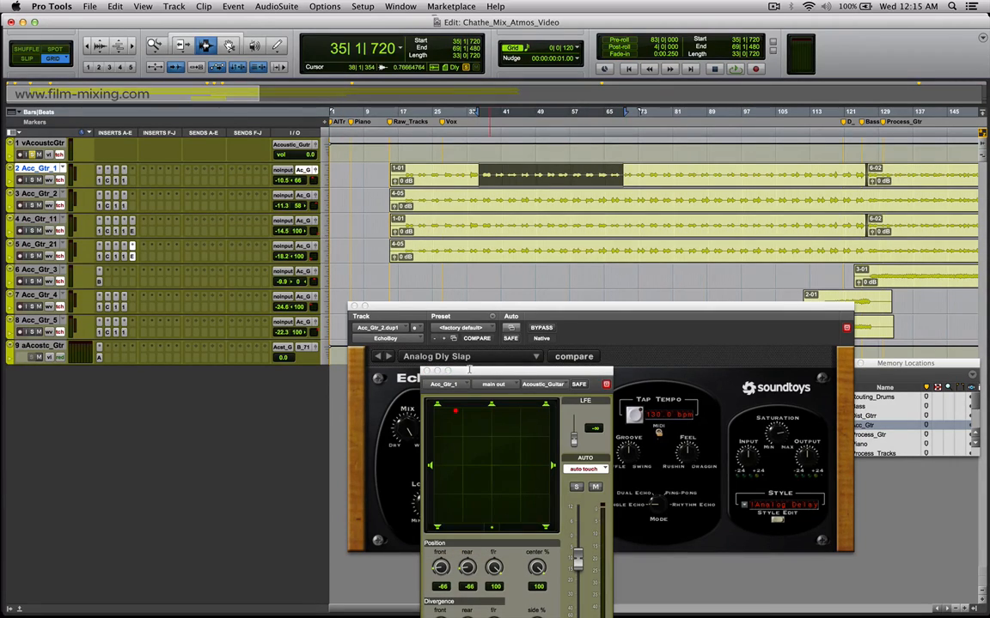
{"action": "left_click", "coordinate": [317, 223]}
{"action": "left_click_drag", "start_coordinate": [166, 31], "coordinate": [772, 380]}
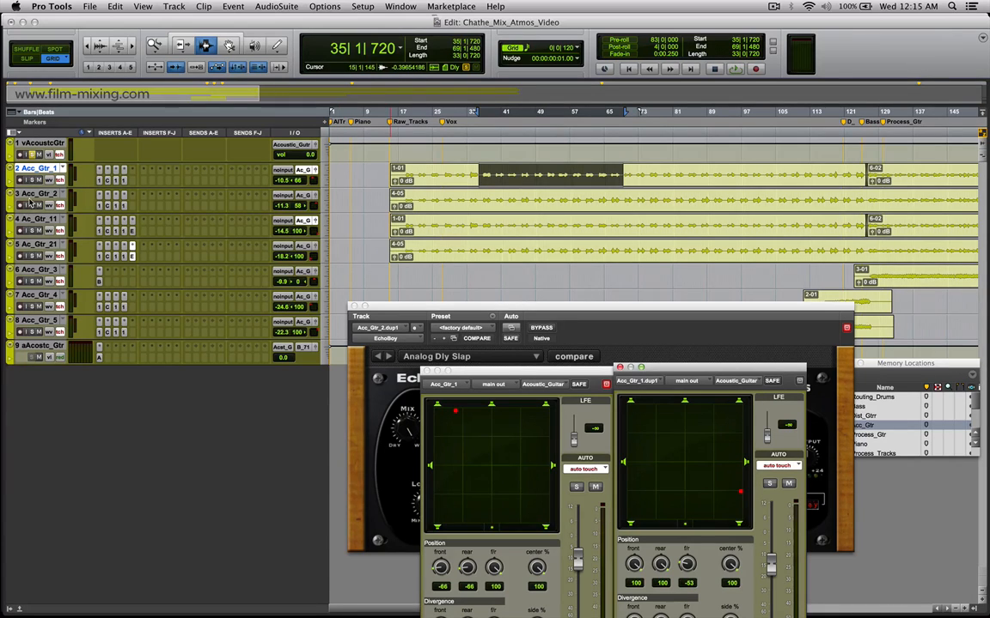
Highlight about bars 49 to 86 on Ac_Gtr_21, compare its panner with that of Ac_Gtr_11, and close the Ac_Gtr_21 panner and EchoBoy.
{"action": "left_click_drag", "start_coordinate": [555, 200], "coordinate": [715, 201]}
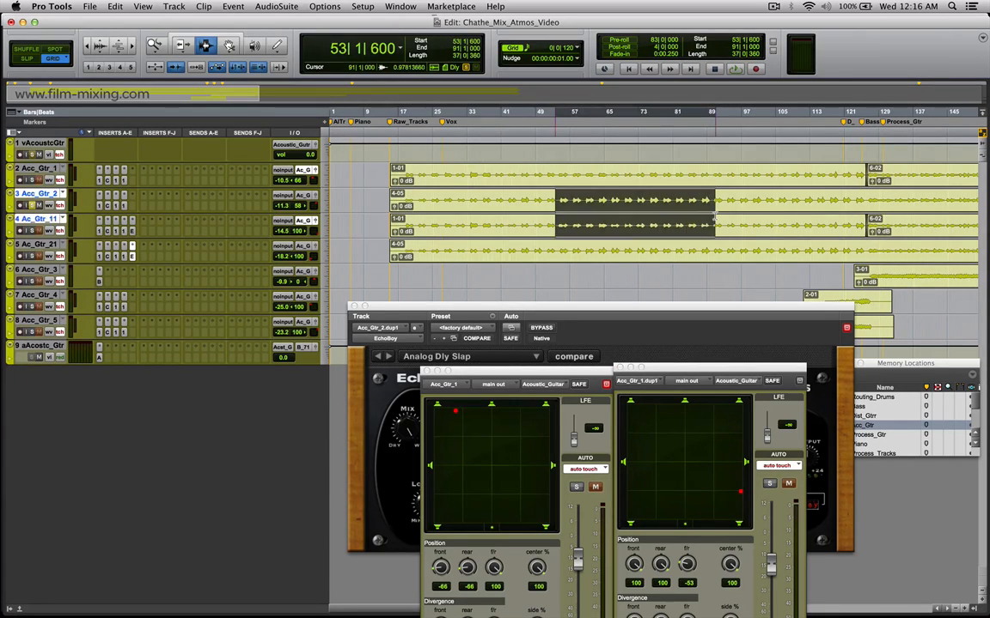
{"action": "left_click_drag", "start_coordinate": [539, 255], "coordinate": [697, 255]}
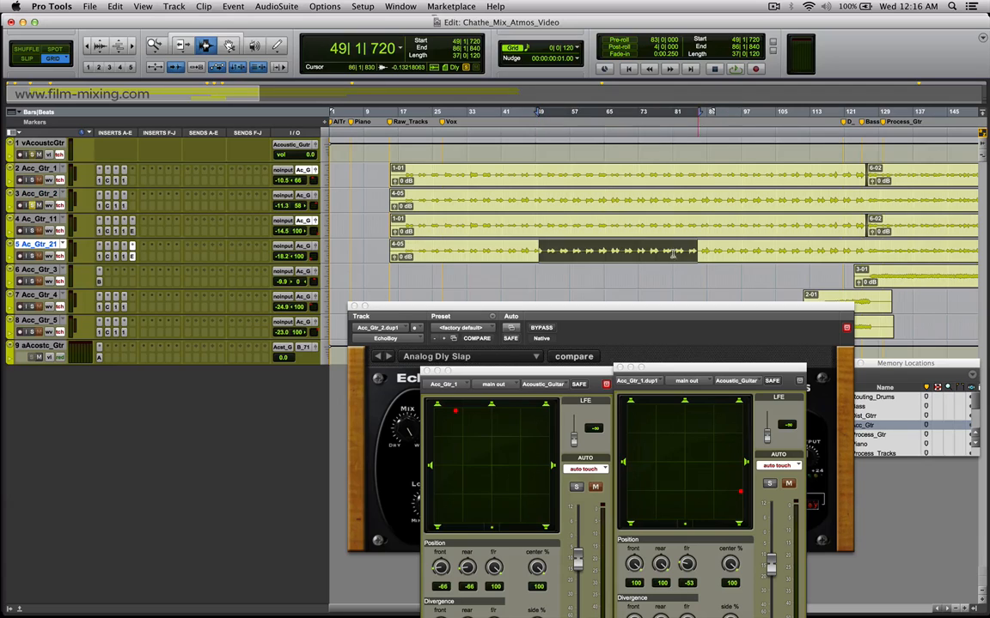
{"action": "left_click", "coordinate": [314, 248]}
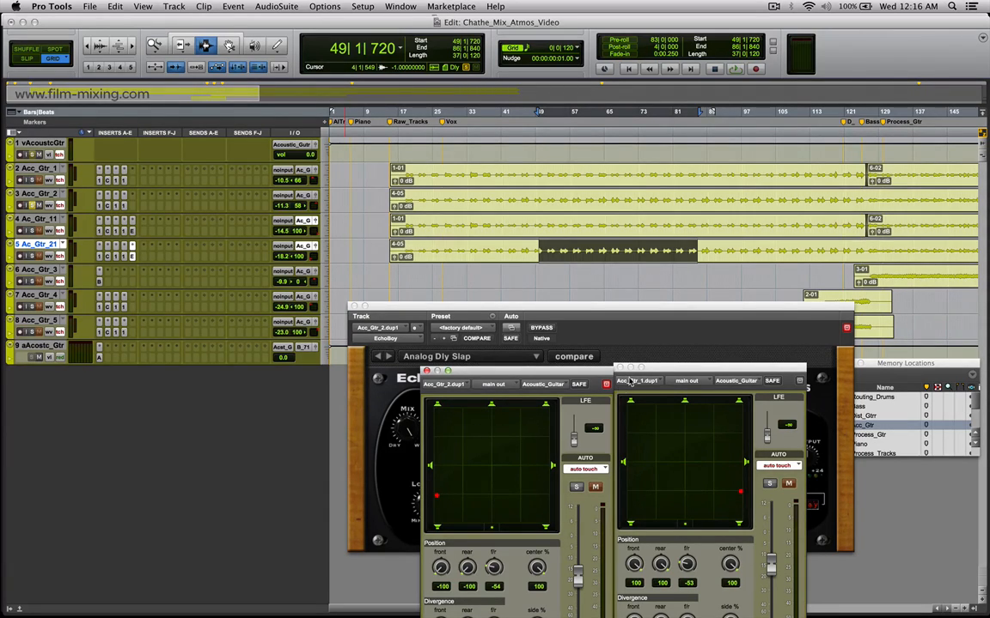
{"action": "left_click", "coordinate": [426, 370]}
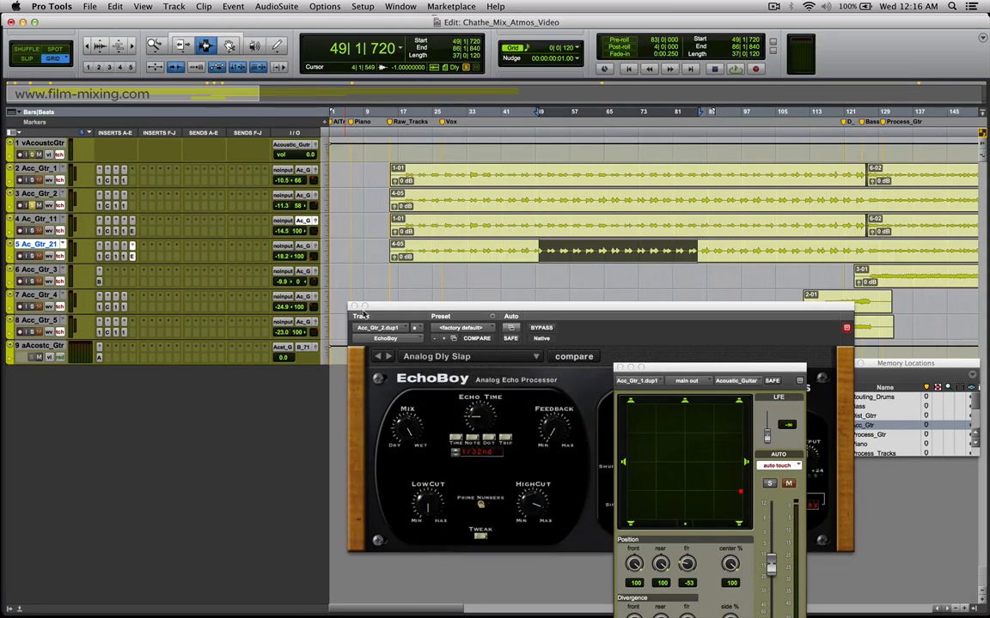
{"action": "left_click", "coordinate": [352, 306]}
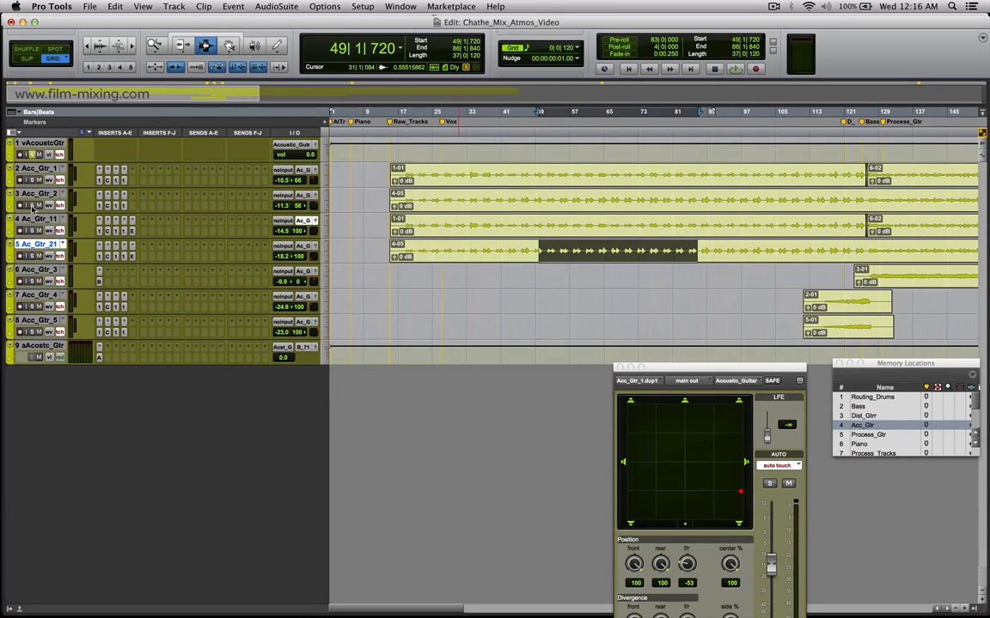
Highlight a passage across Acc_Gtr_1 to Ac_Gtr_21 and place the cursor at bar 78 on Acc_Gtr_2.
{"action": "left_click", "coordinate": [501, 177]}
{"action": "left_click_drag", "start_coordinate": [529, 187], "coordinate": [676, 251]}
{"action": "left_click", "coordinate": [661, 200]}
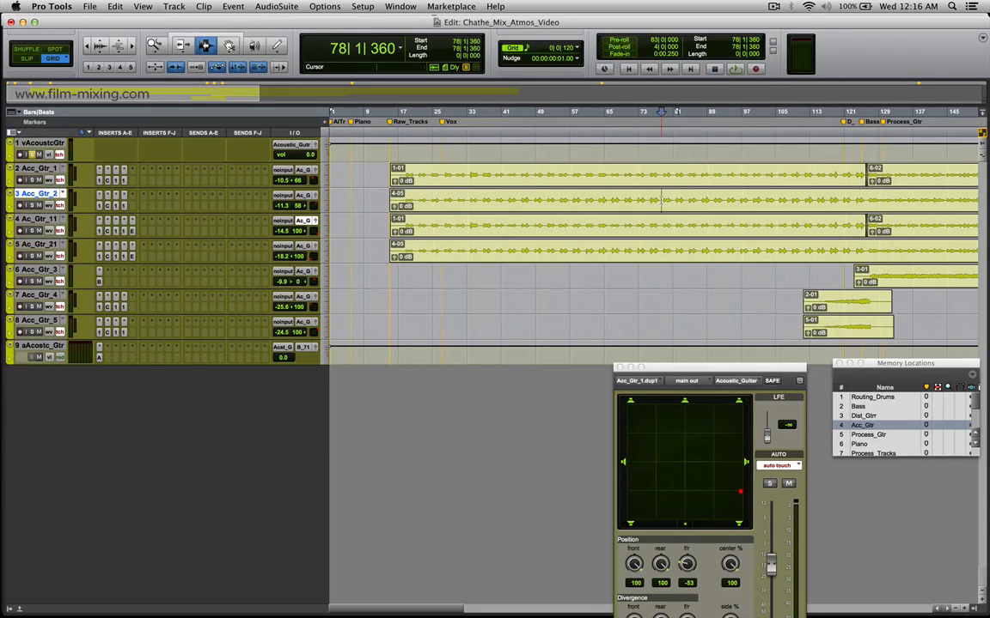
Select about bars 138 to 165 across Acc_Gtr_1, Acc_Gtr_2, Ac_Gtr_11 and Ac_Gtr_21.
{"action": "key", "text": "r"}
{"action": "key", "text": "r"}
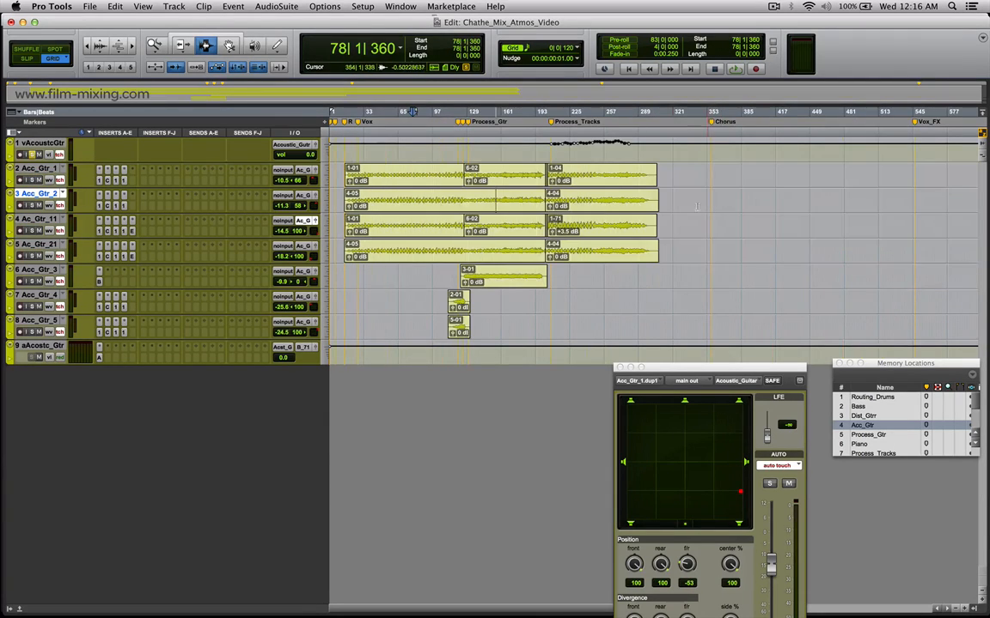
{"action": "left_click", "coordinate": [504, 181]}
{"action": "key", "text": "t"}
{"action": "key", "text": "t"}
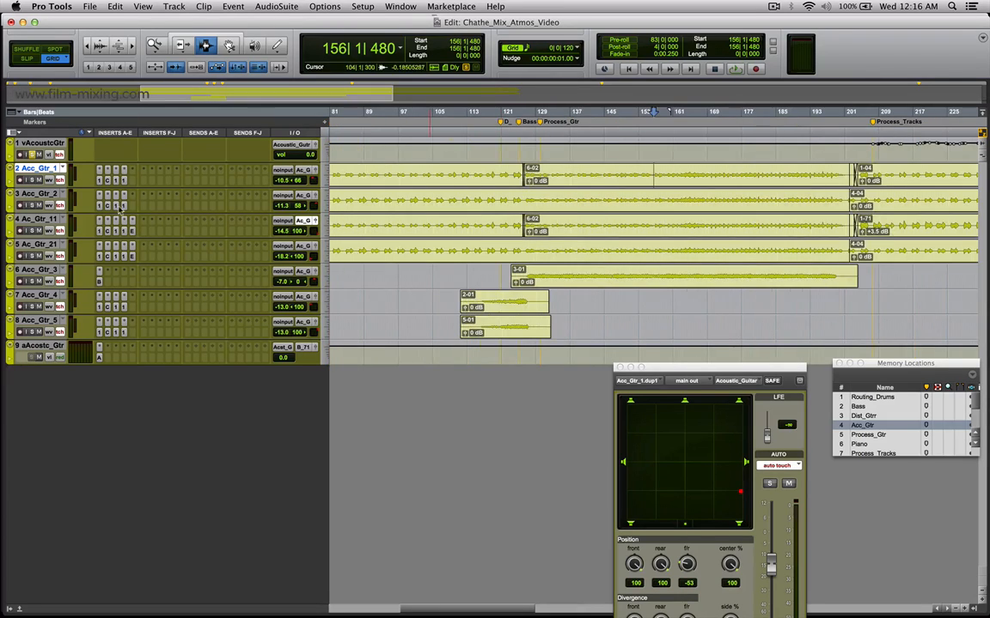
{"action": "left_click_drag", "start_coordinate": [577, 176], "coordinate": [690, 263]}
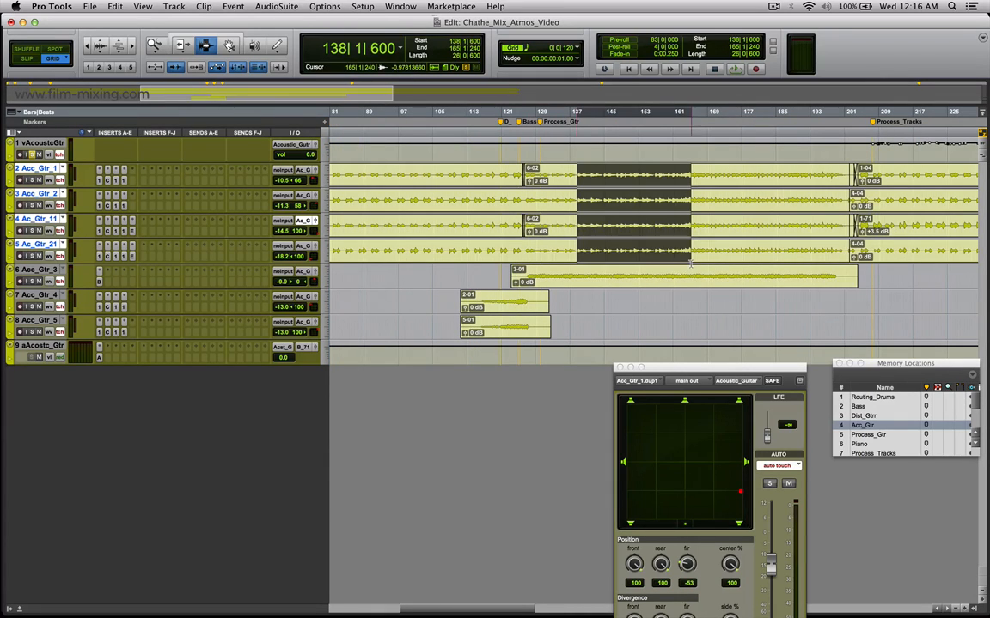
Solo Acc_Gtr_1, Acc_Gtr_2, Ac_Gtr_11 and Ac_Gtr_21, and audition the selection while toggling the solos of Ac_Gtr_11 and Ac_Gtr_21.
{"action": "left_click", "coordinate": [30, 180]}
{"action": "key", "text": "space"}
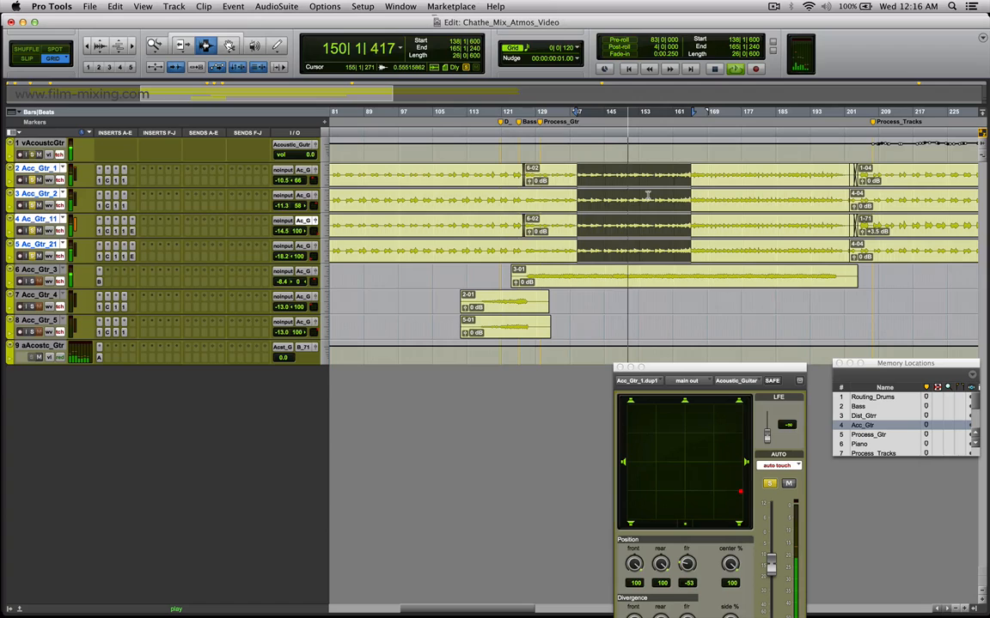
{"action": "left_click", "coordinate": [33, 233]}
{"action": "left_click", "coordinate": [33, 257]}
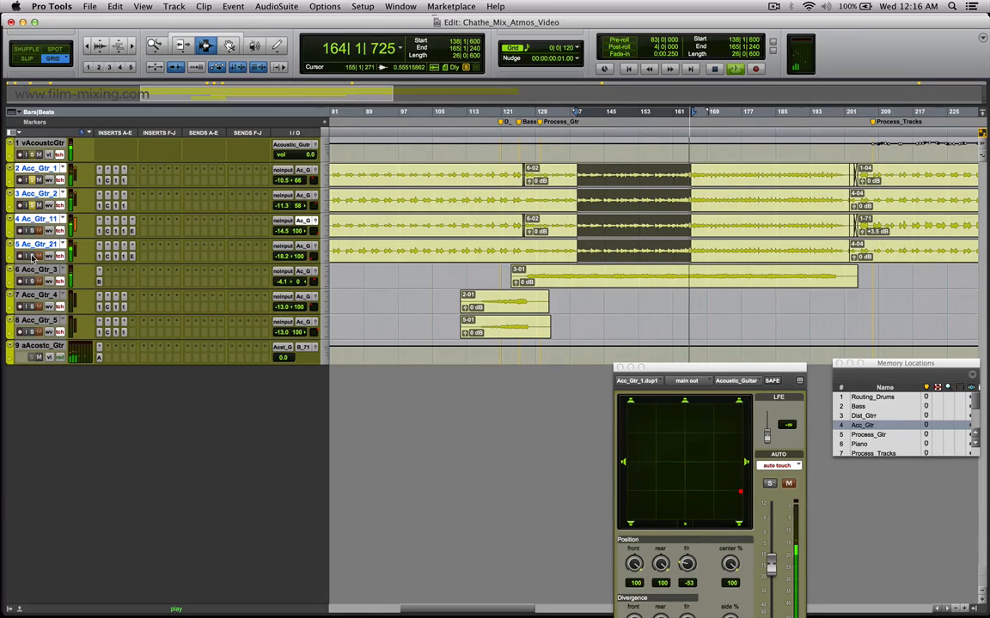
{"action": "left_click", "coordinate": [32, 230]}
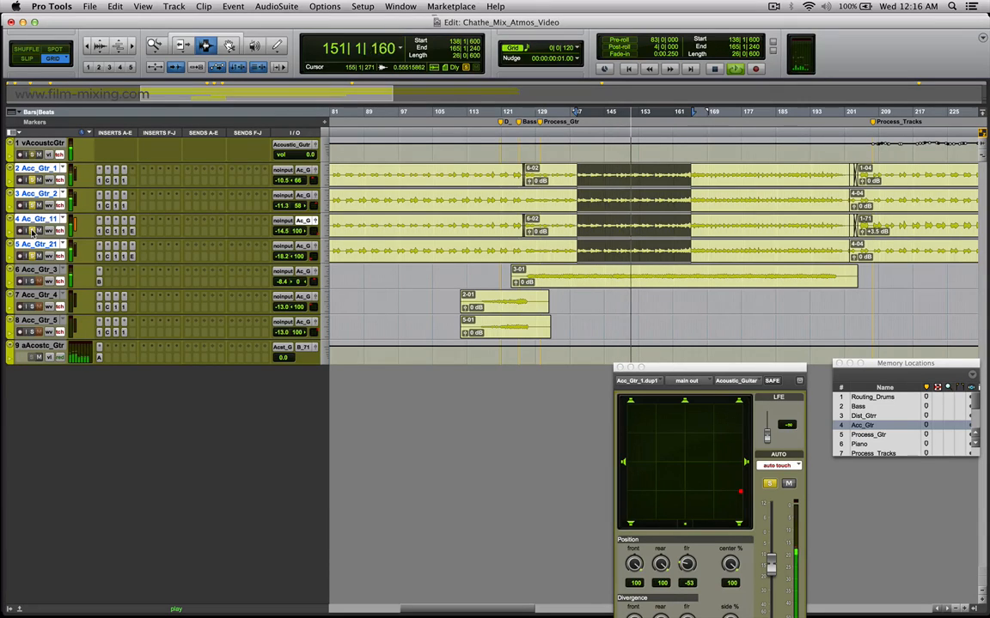
{"action": "left_click", "coordinate": [33, 256]}
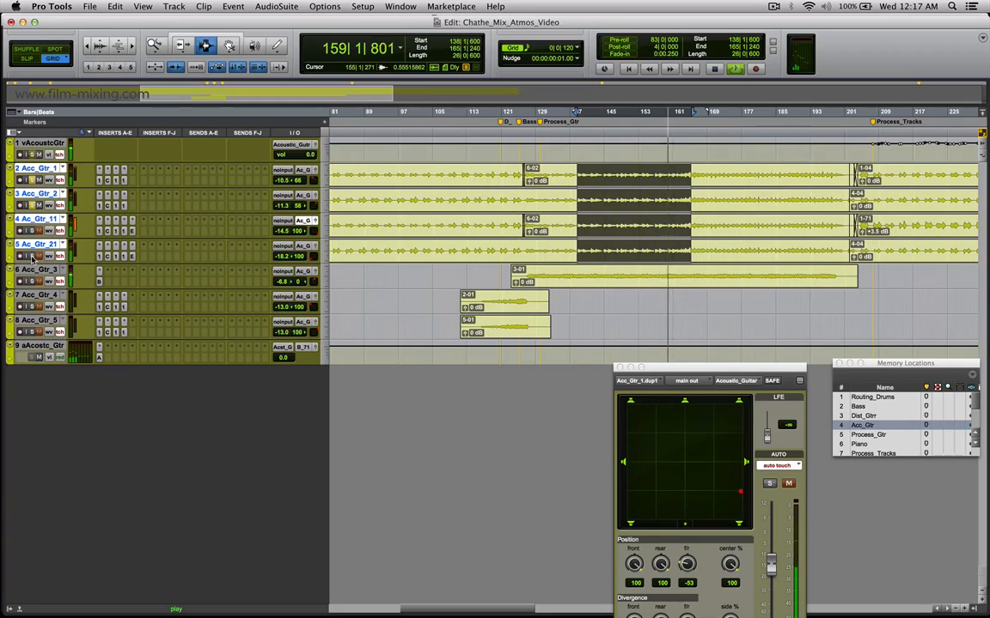
{"action": "key", "text": "space"}
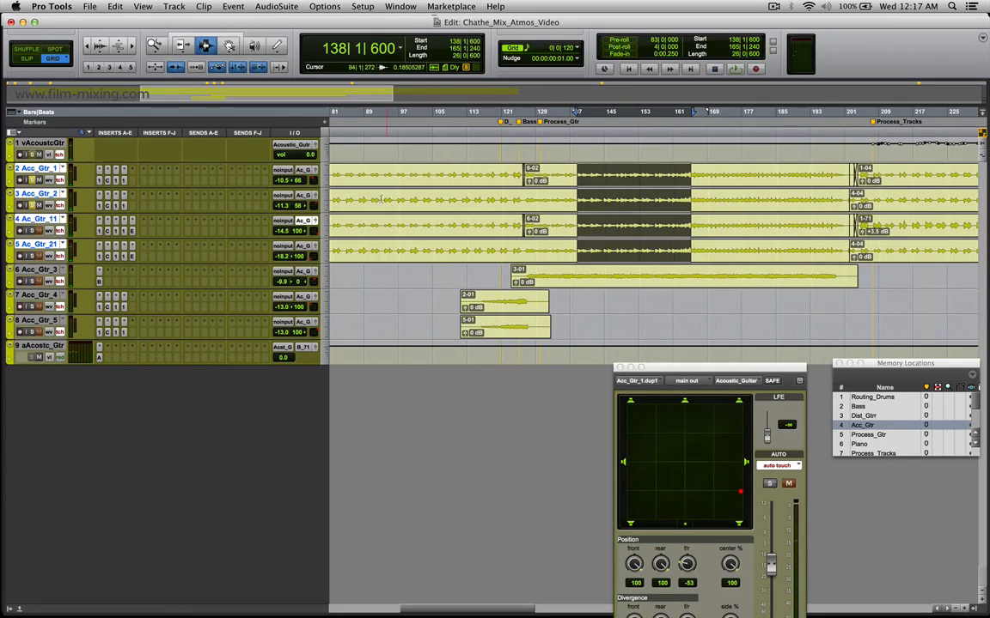
Select about bars 135 to 158 on Acc_Gtr_3 and show its Black Op Distortion plug-in clear of the selected clip.
{"action": "left_click", "coordinate": [603, 277]}
{"action": "left_click_drag", "start_coordinate": [563, 276], "coordinate": [662, 276]}
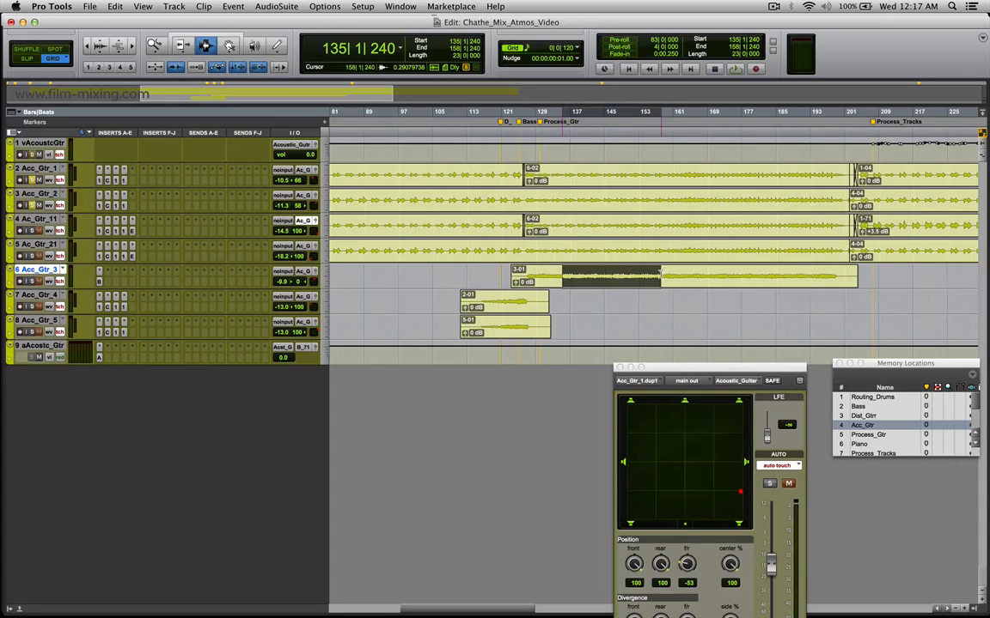
{"action": "left_click", "coordinate": [99, 284]}
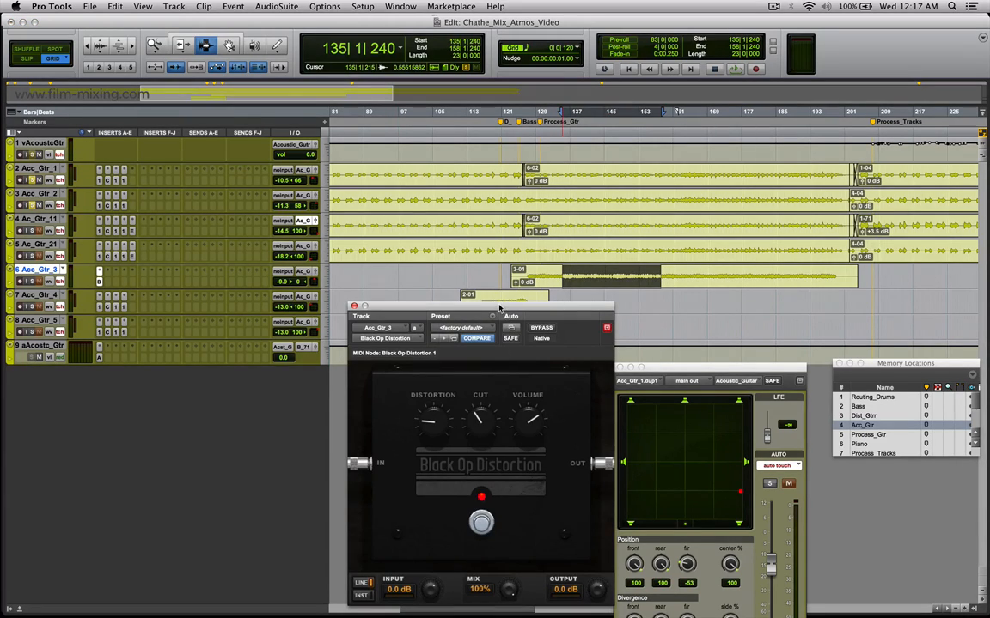
{"action": "left_click_drag", "start_coordinate": [499, 308], "coordinate": [484, 297]}
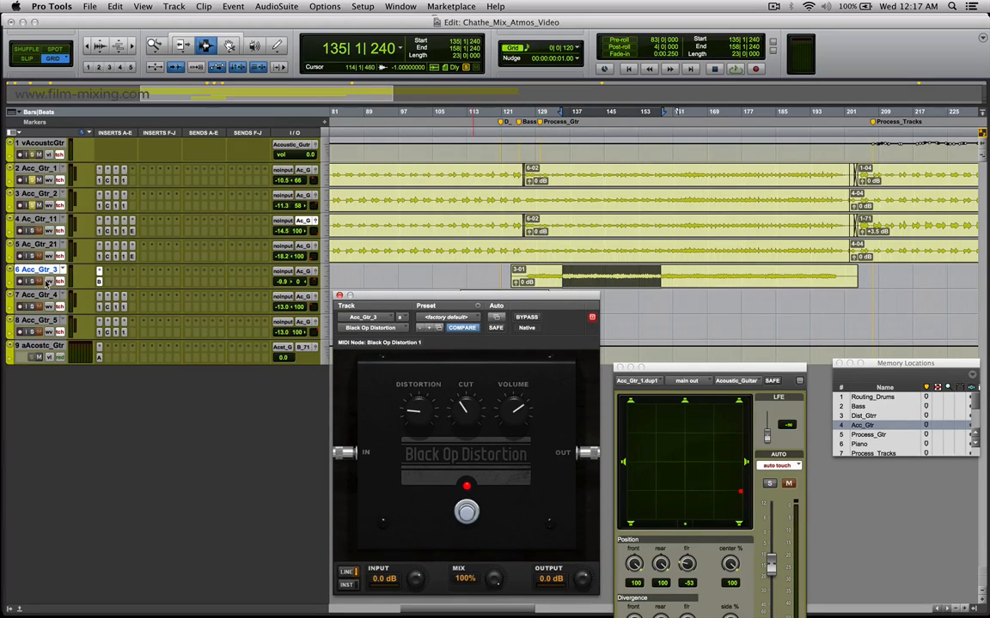
Solo Ac_Gtr_11 again, play about bars 142 to 158 across Acc_Gtr_1 to Acc_Gtr_3, and highlight about bars 144 to 159 on Acc_Gtr_3.
{"action": "left_click", "coordinate": [32, 230]}
{"action": "left_click", "coordinate": [594, 175]}
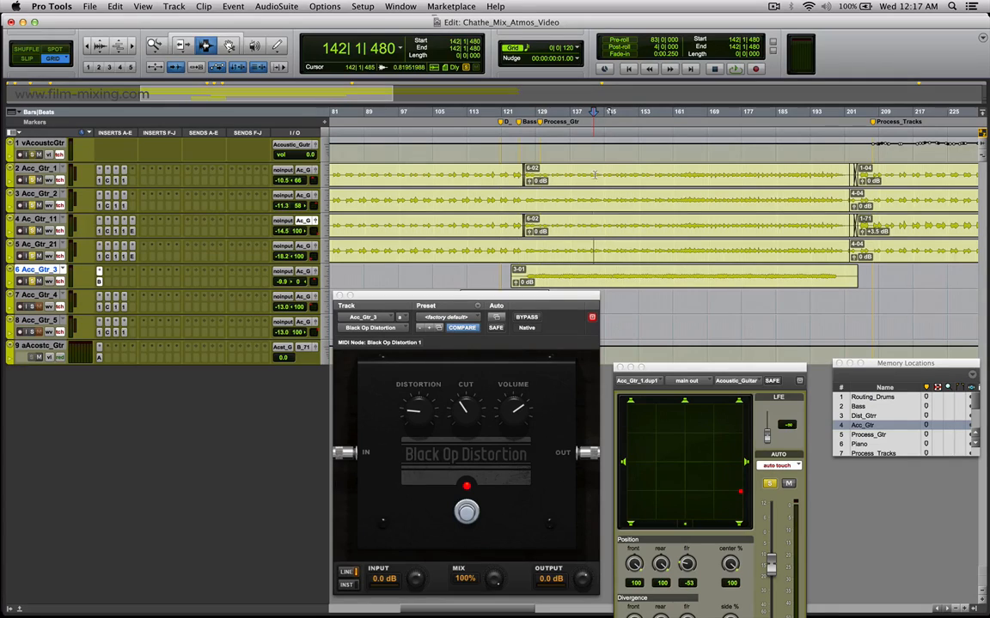
{"action": "left_click_drag", "start_coordinate": [596, 175], "coordinate": [662, 275]}
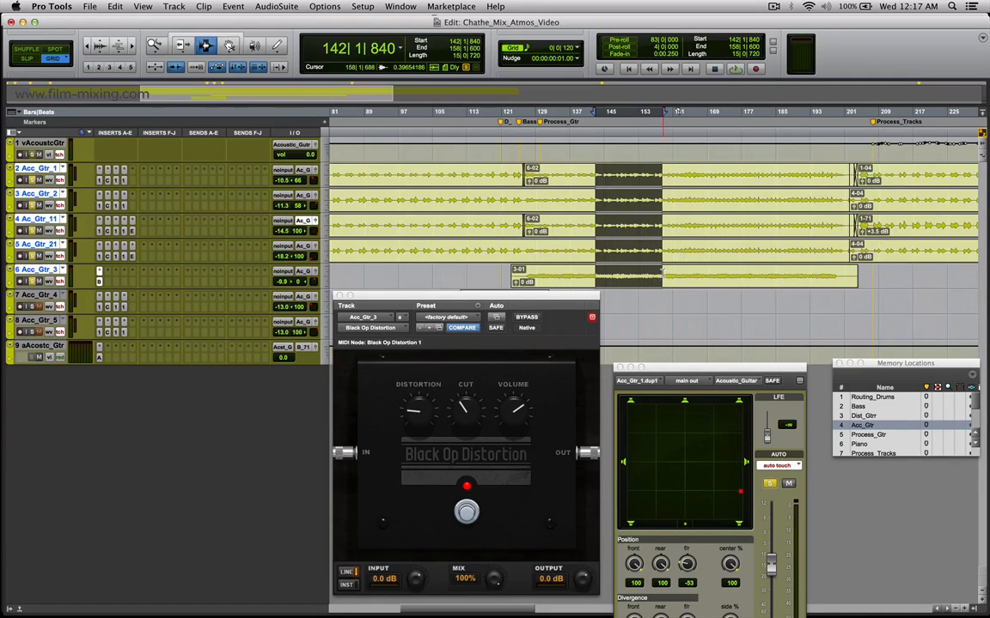
{"action": "key", "text": "space"}
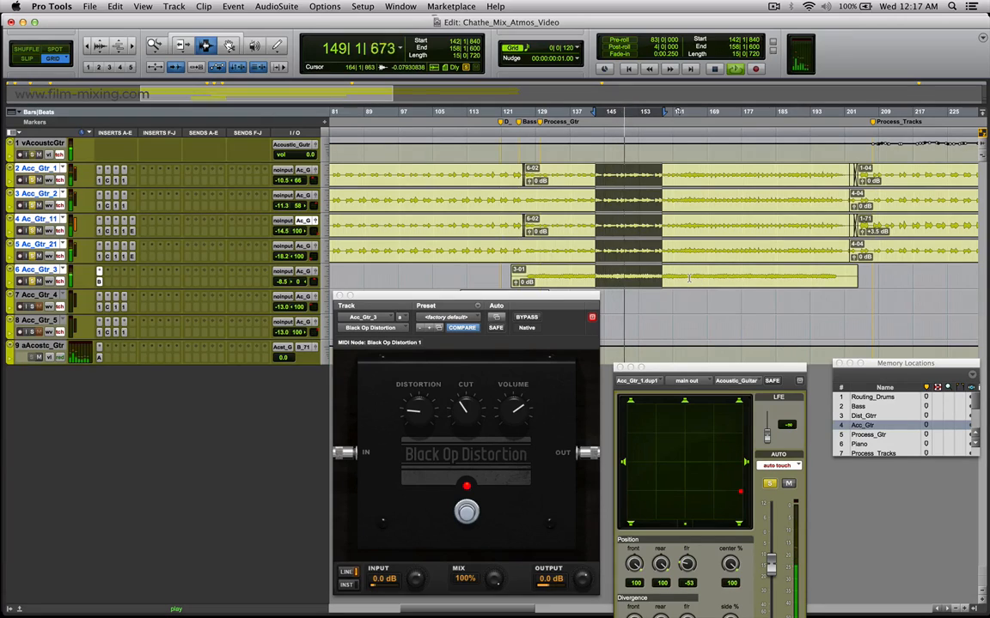
{"action": "key", "text": "space"}
{"action": "left_click", "coordinate": [601, 278]}
{"action": "left_click", "coordinate": [666, 278], "text": "shift"}
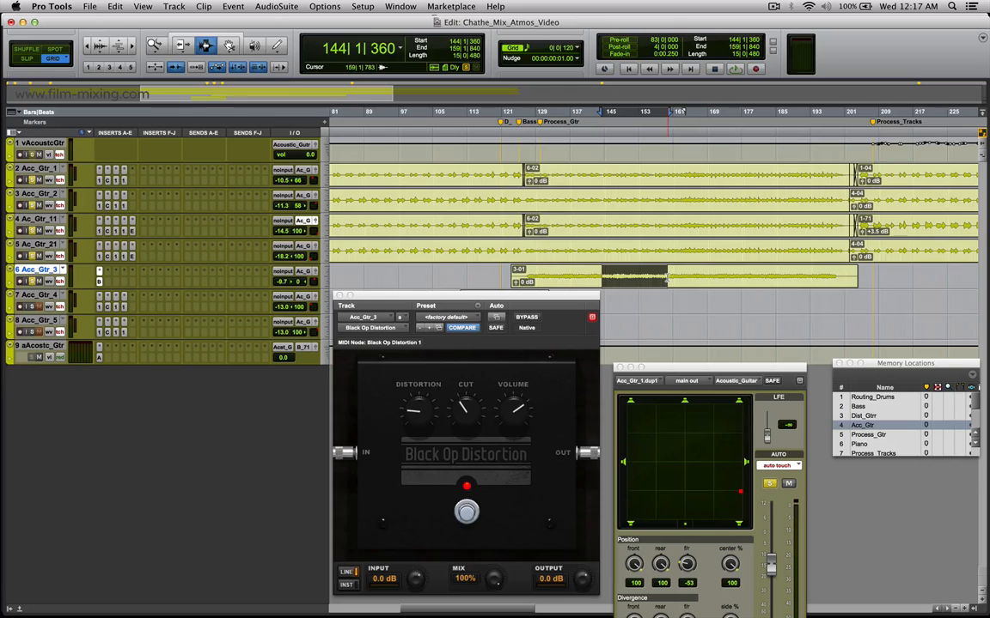
Play the acoustic guitars from bar 246 and select about bars 254 to 269 across Acc_Gtr_1, Acc_Gtr_2, Ac_Gtr_11 and Ac_Gtr_21.
{"action": "left_click", "coordinate": [927, 233]}
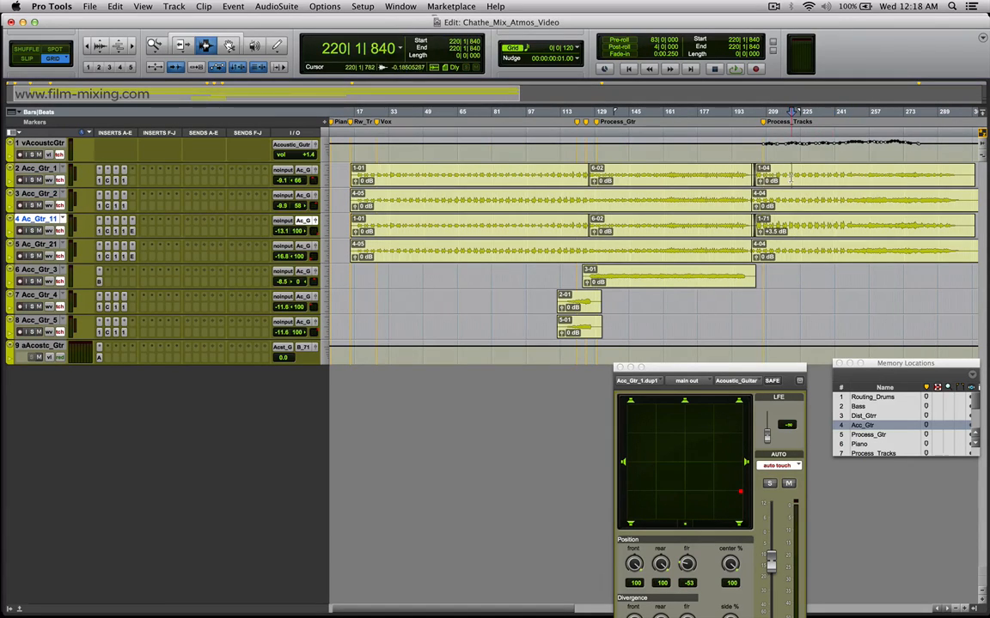
{"action": "key", "text": "space"}
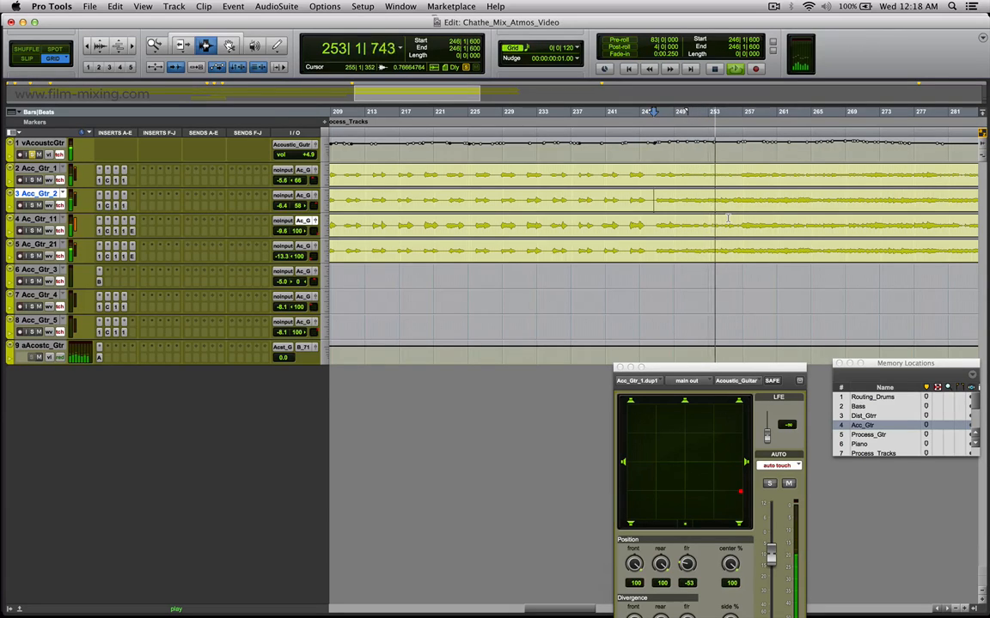
{"action": "key", "text": "r"}
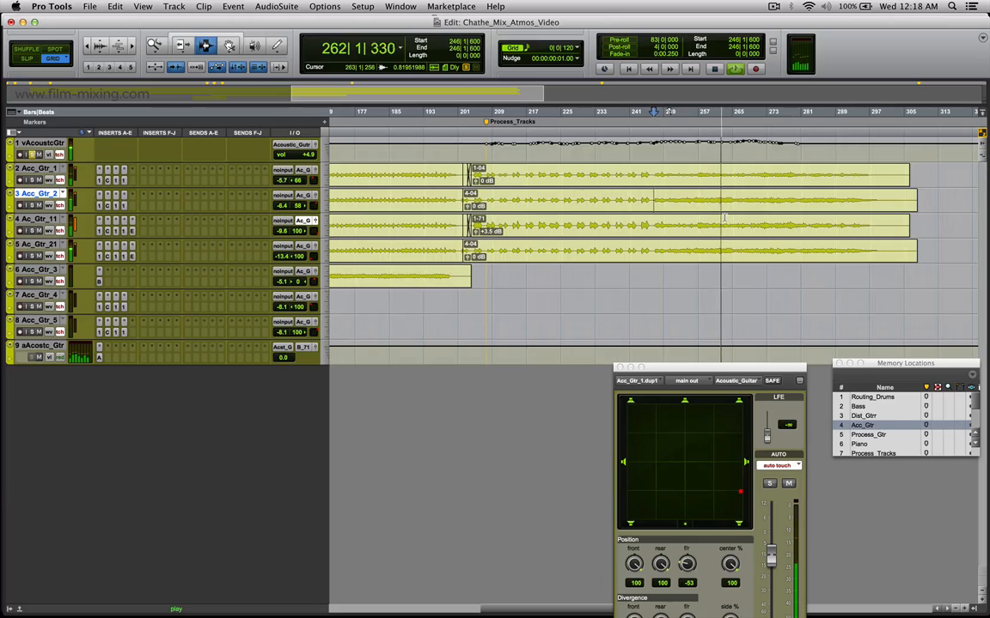
{"action": "key", "text": "space"}
{"action": "left_click_drag", "start_coordinate": [686, 179], "coordinate": [750, 245]}
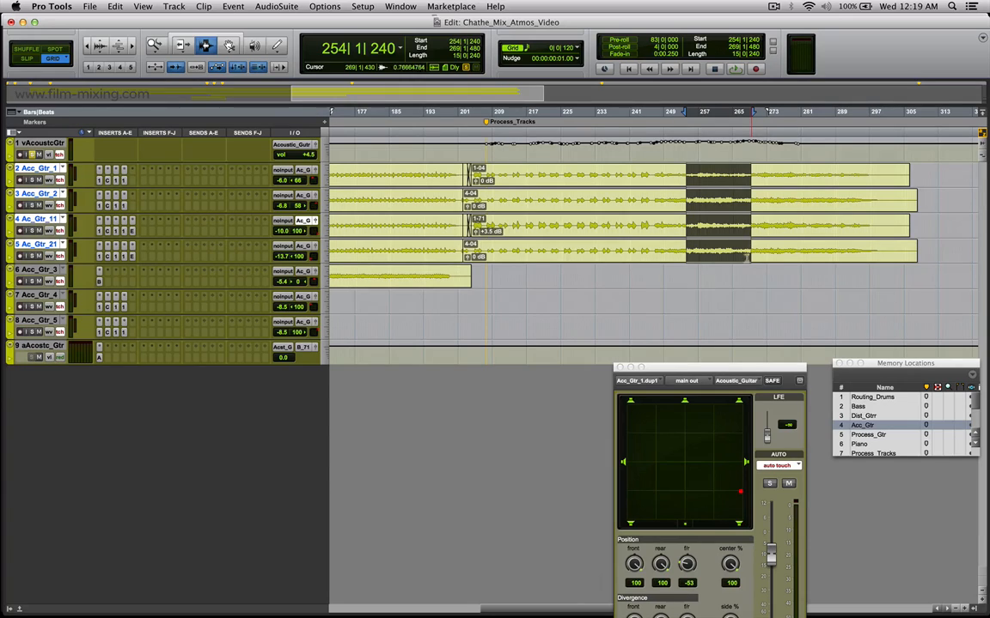
Recall the Process_Gtr memory location, show the full timeline of processed guitar clips, and place the cursor at bar 276 on Pan_Gtr.
{"action": "left_click", "coordinate": [869, 434]}
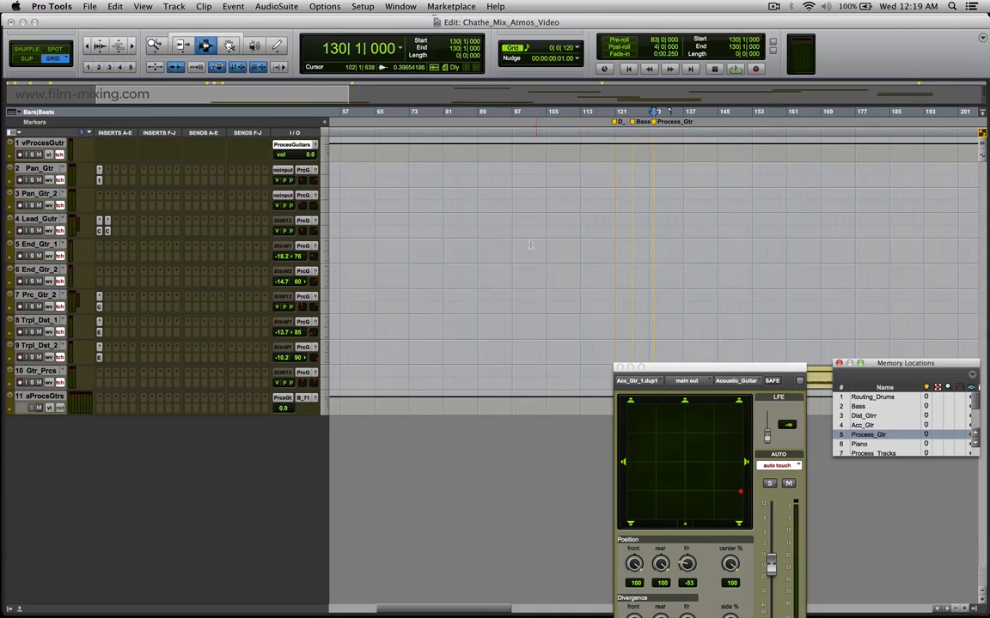
{"action": "key", "text": "r"}
{"action": "key", "text": "r"}
{"action": "key", "text": "r"}
{"action": "left_click", "coordinate": [414, 346]}
{"action": "key", "text": "t"}
{"action": "key", "text": "t"}
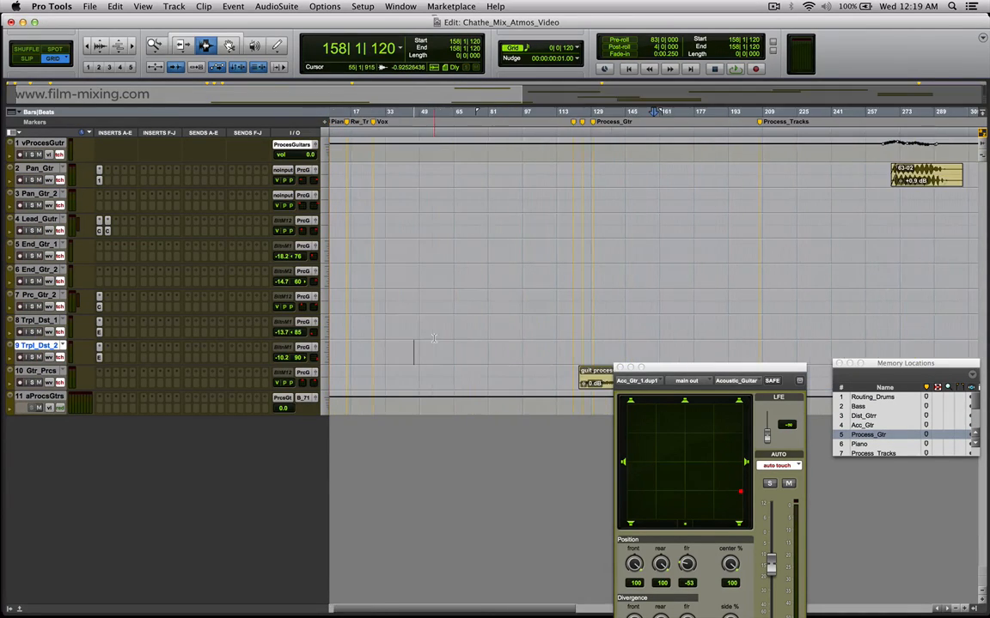
{"action": "key", "text": "r"}
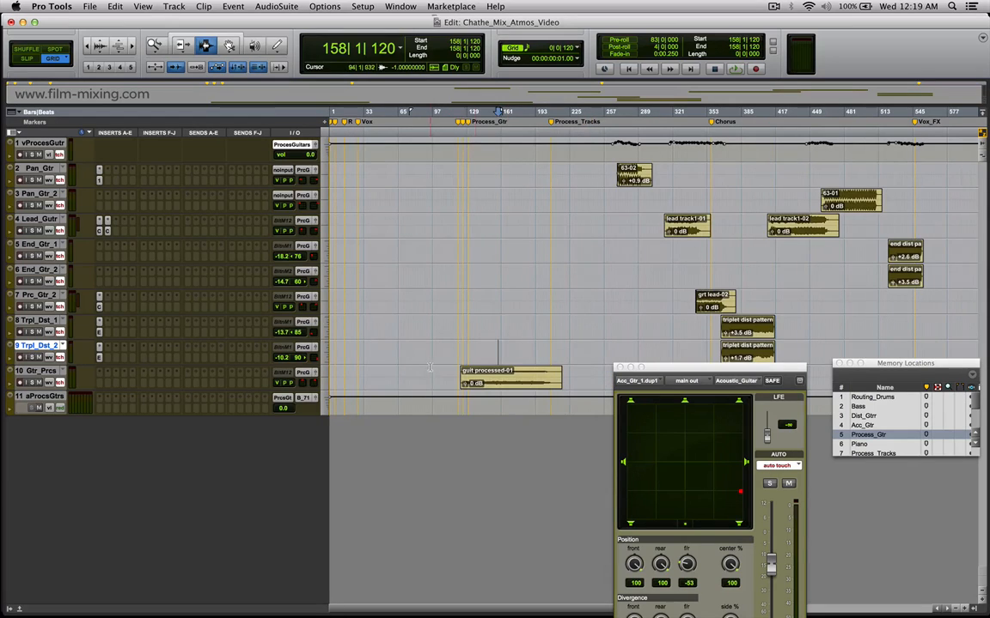
{"action": "left_click", "coordinate": [630, 191]}
{"action": "key", "text": "t"}
{"action": "key", "text": "t"}
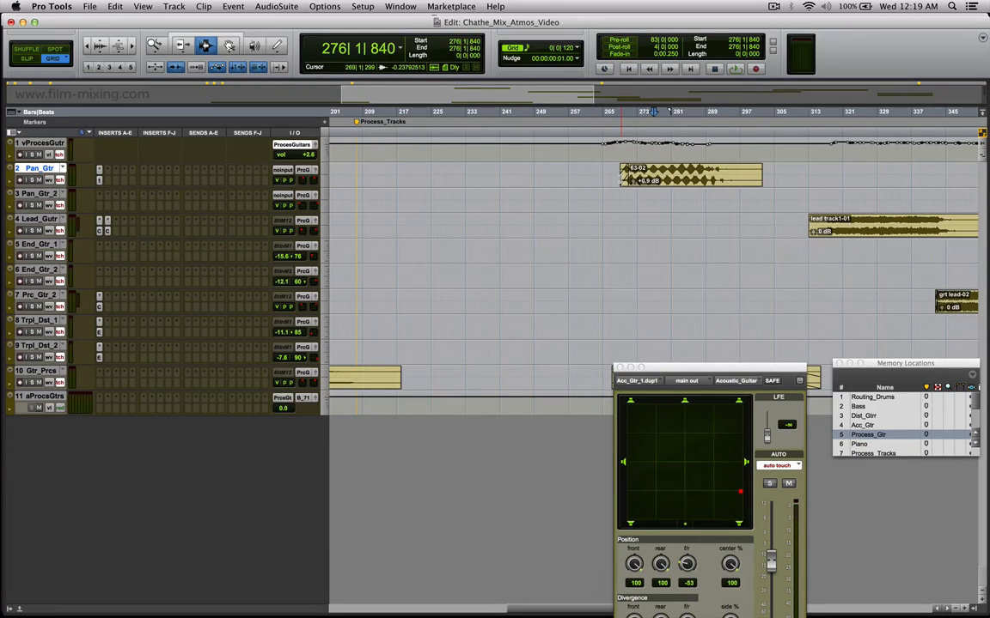
Recall the Piano memory location and highlight about bars 52 to 493 across the Piano and Piano_2 tracks.
{"action": "key", "text": "KP_Decimal"}
{"action": "key", "text": "KP_6"}
{"action": "key", "text": "KP_Decimal"}
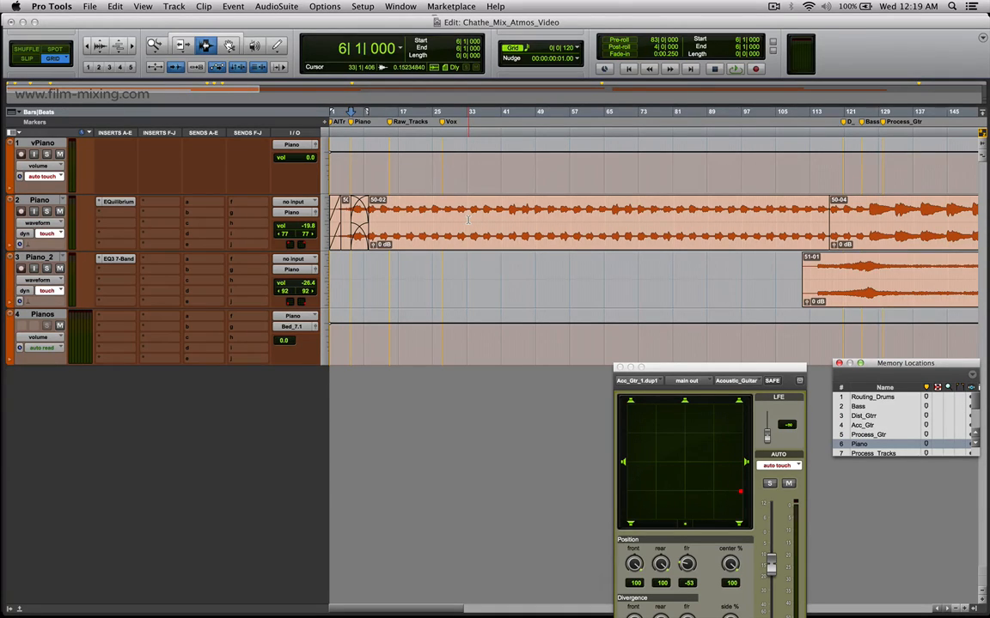
{"action": "key", "text": "r"}
{"action": "key", "text": "r"}
{"action": "left_click_drag", "start_coordinate": [385, 221], "coordinate": [857, 286]}
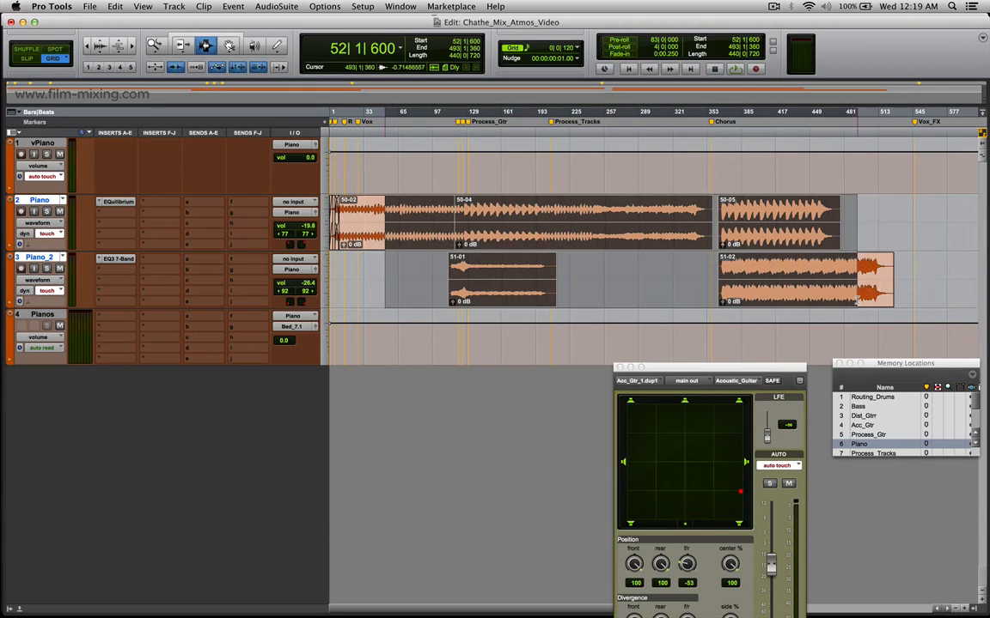
Play the mix briefly from bar 36, then solo the vPiano track and audition the piano from bar 60.
{"action": "left_click", "coordinate": [367, 225]}
{"action": "key", "text": "space"}
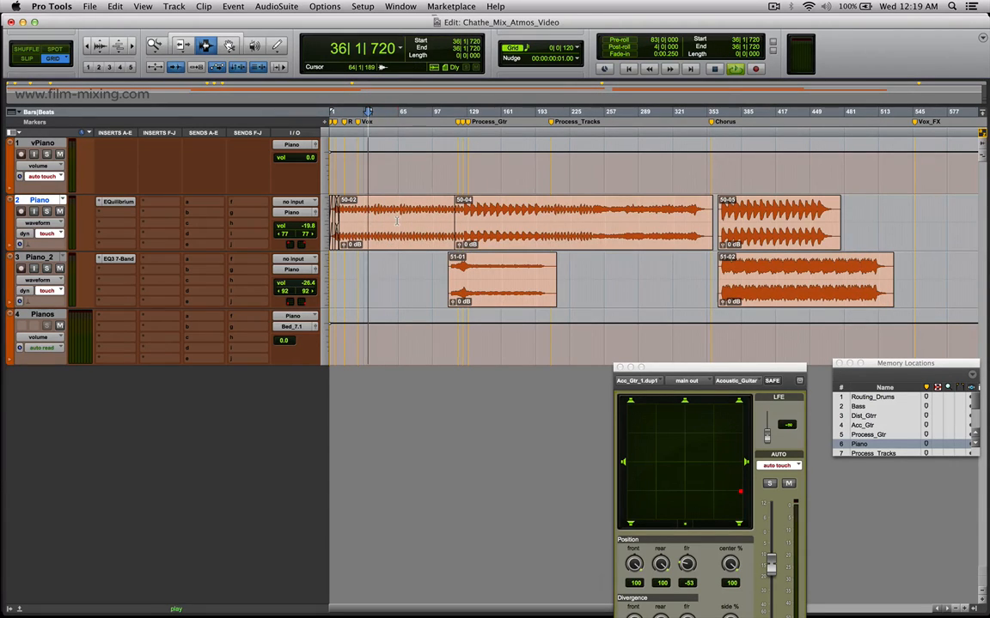
{"action": "key", "text": "space"}
{"action": "left_click", "coordinate": [46, 154]}
{"action": "left_click", "coordinate": [401, 221]}
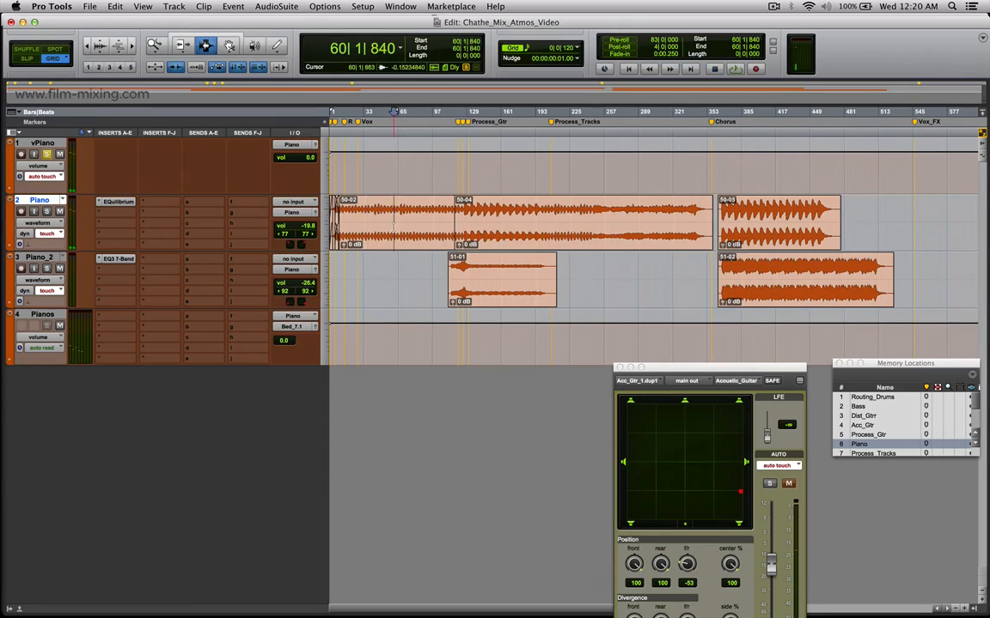
{"action": "key", "text": "space"}
{"action": "key", "text": "t"}
{"action": "key", "text": "t"}
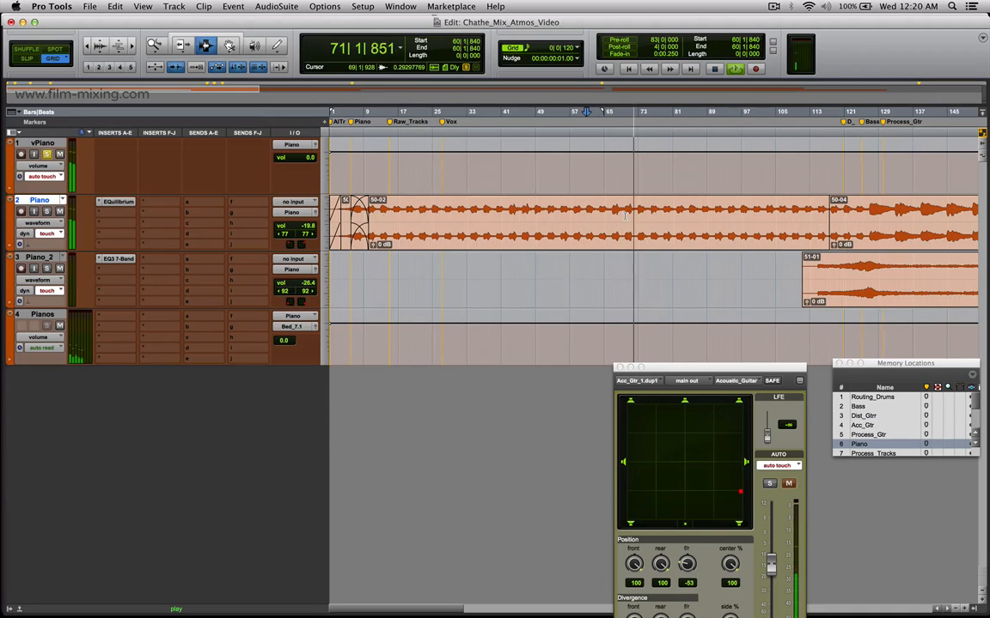
{"action": "key", "text": "r"}
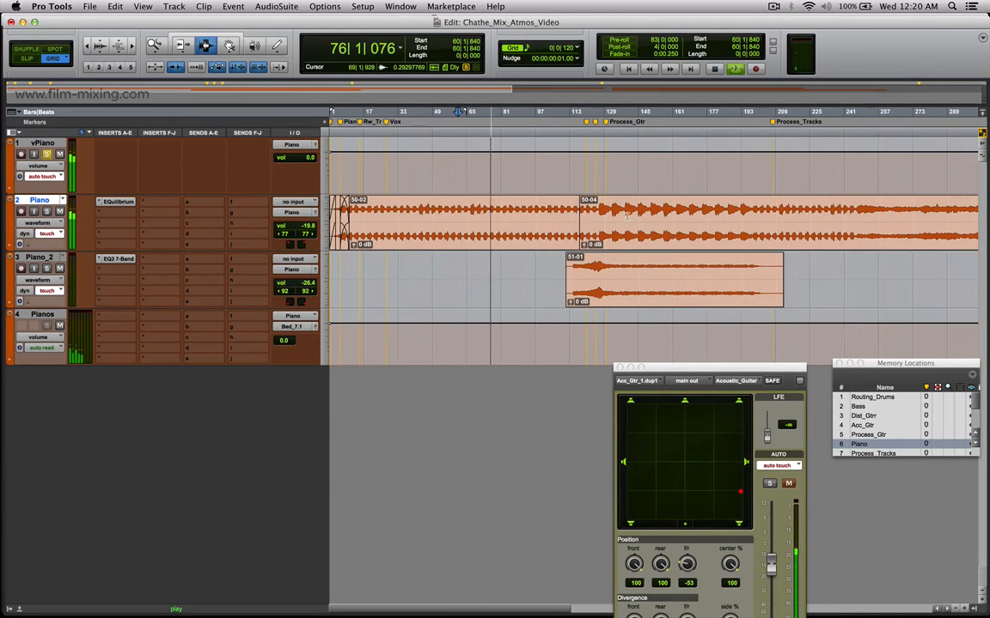
{"action": "key", "text": "r"}
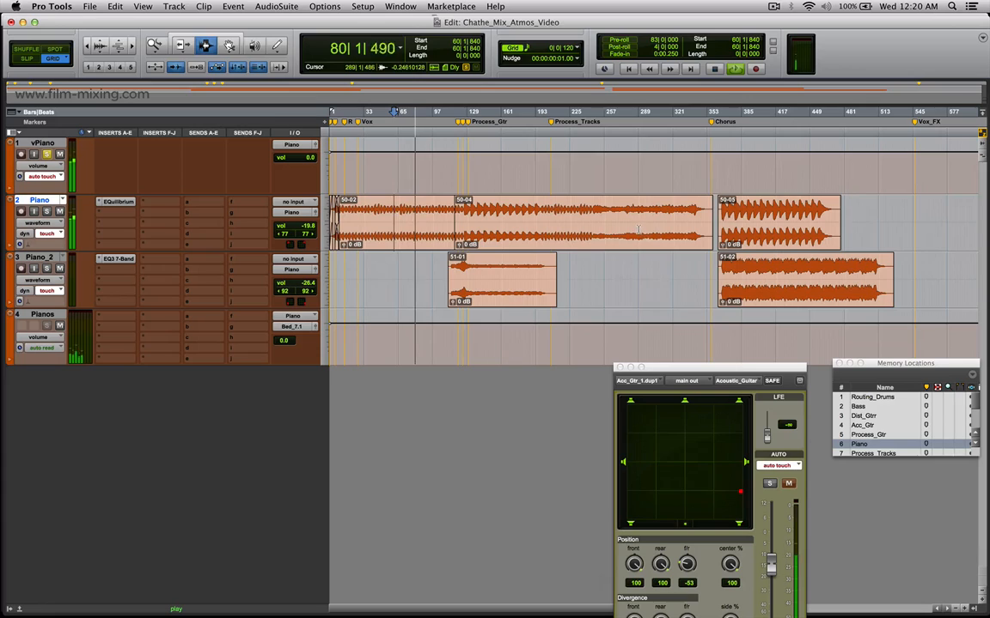
{"action": "key", "text": "space"}
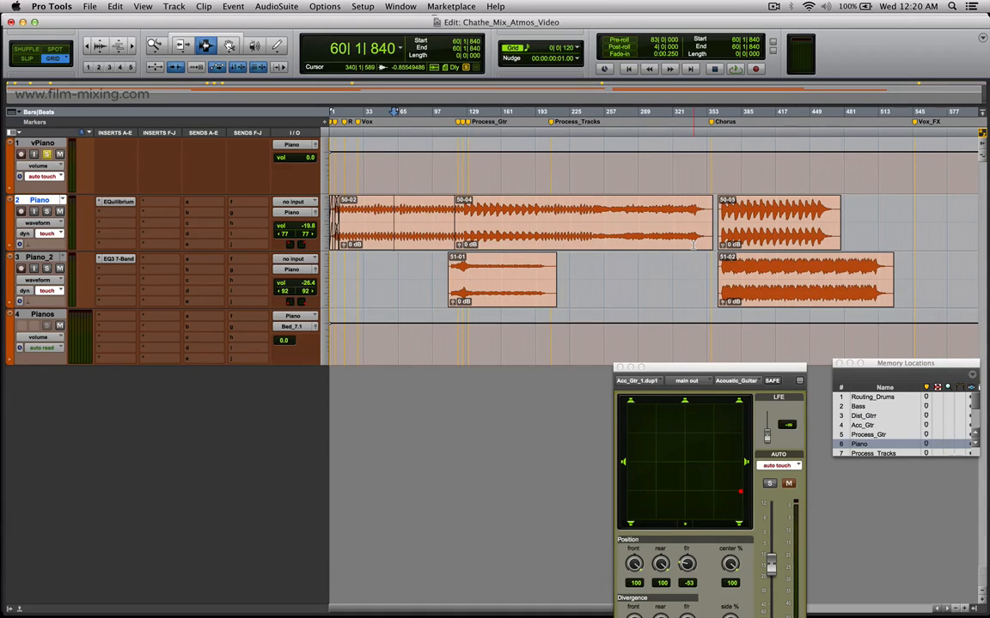
Show the piano tracks' volume automation, highlight about bars 445 to 503 on Piano_2, and return to the waveform view.
{"action": "key", "text": "minus"}
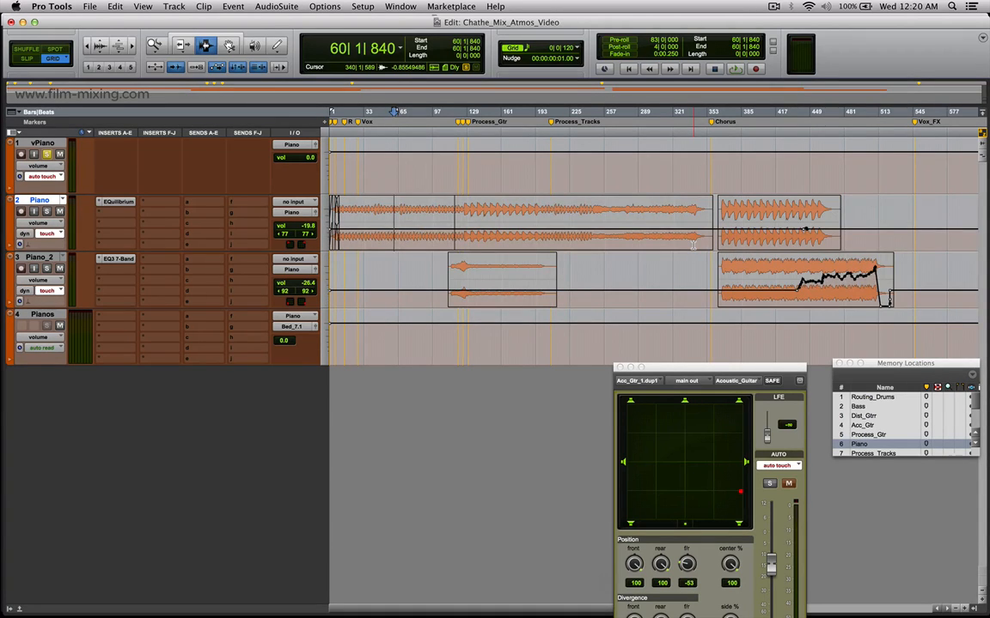
{"action": "left_click_drag", "start_coordinate": [804, 280], "coordinate": [870, 288]}
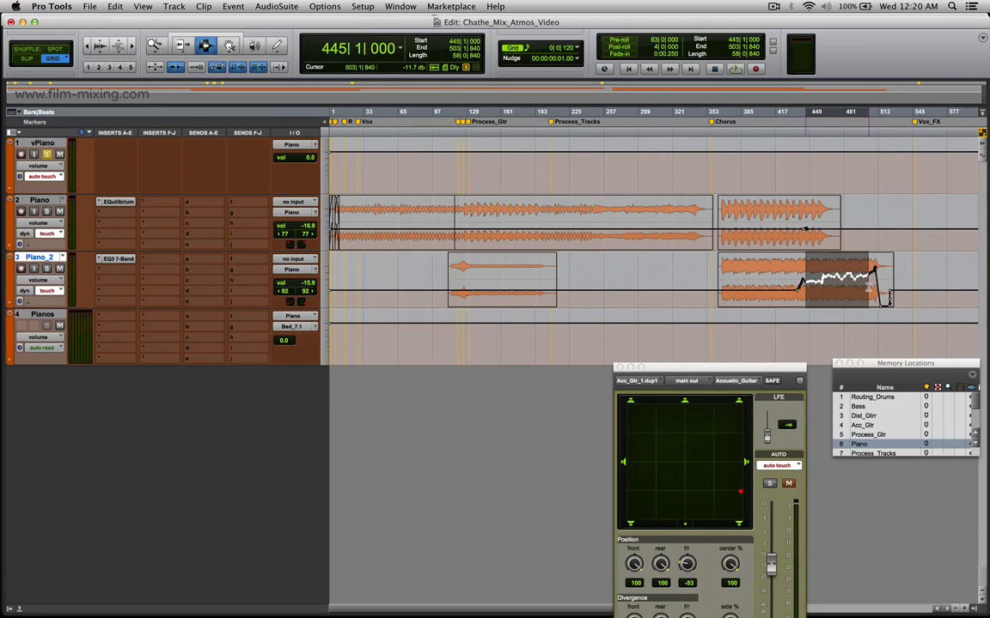
{"action": "key", "text": "minus"}
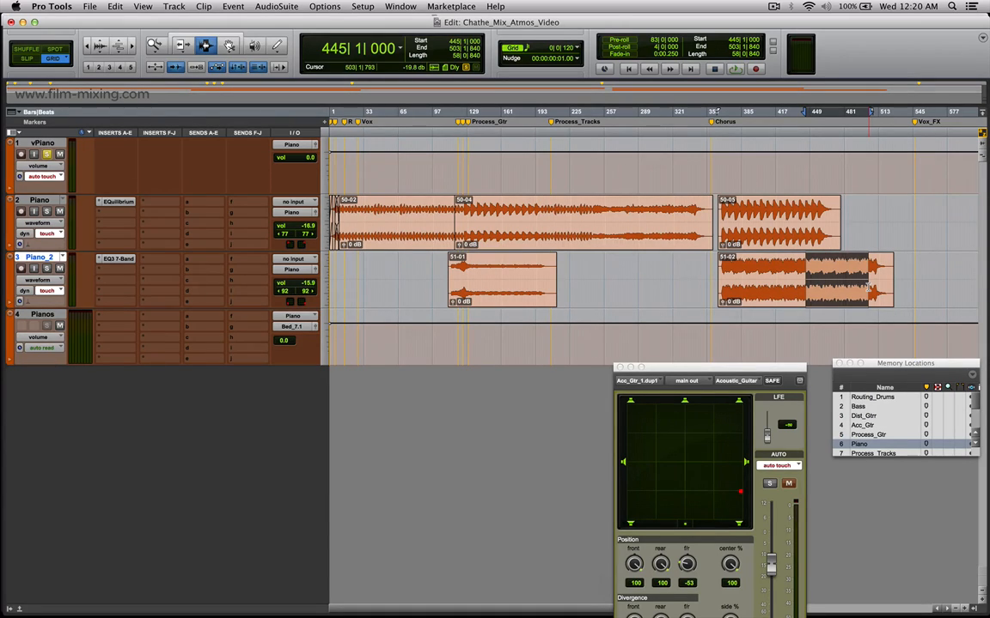
Open the EQuilibrium plug-in on the Piano track, bring its full EQ curve into view, and close it.
{"action": "left_click", "coordinate": [115, 203]}
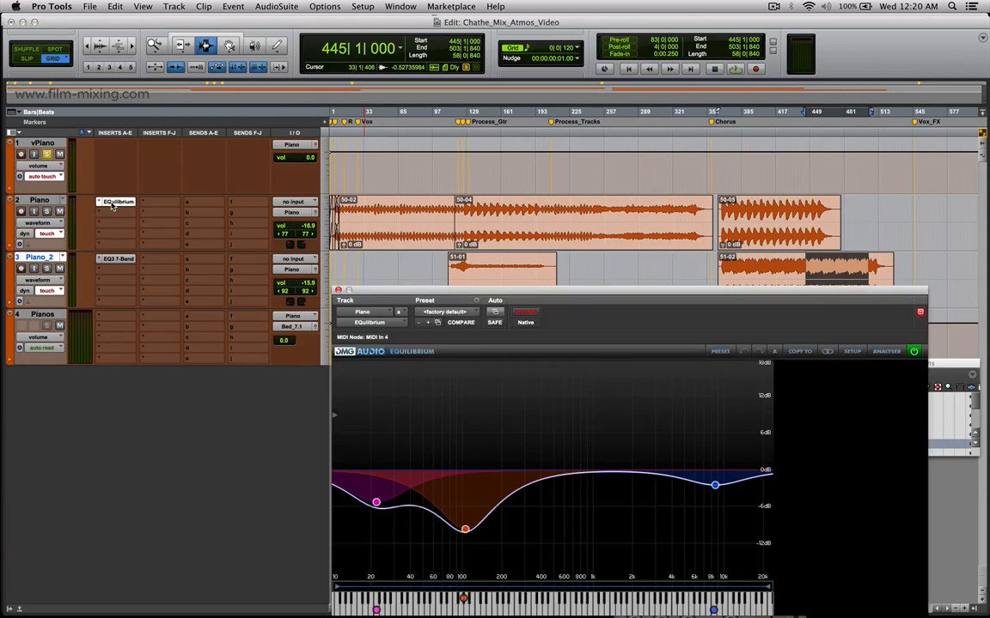
{"action": "left_click_drag", "start_coordinate": [508, 294], "coordinate": [497, 264]}
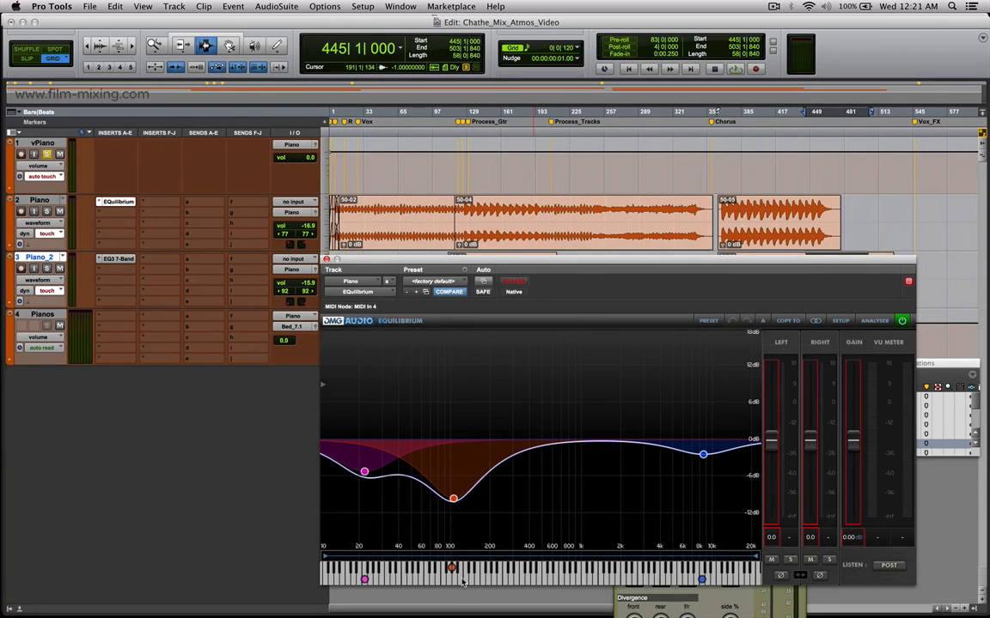
{"action": "left_click", "coordinate": [327, 260]}
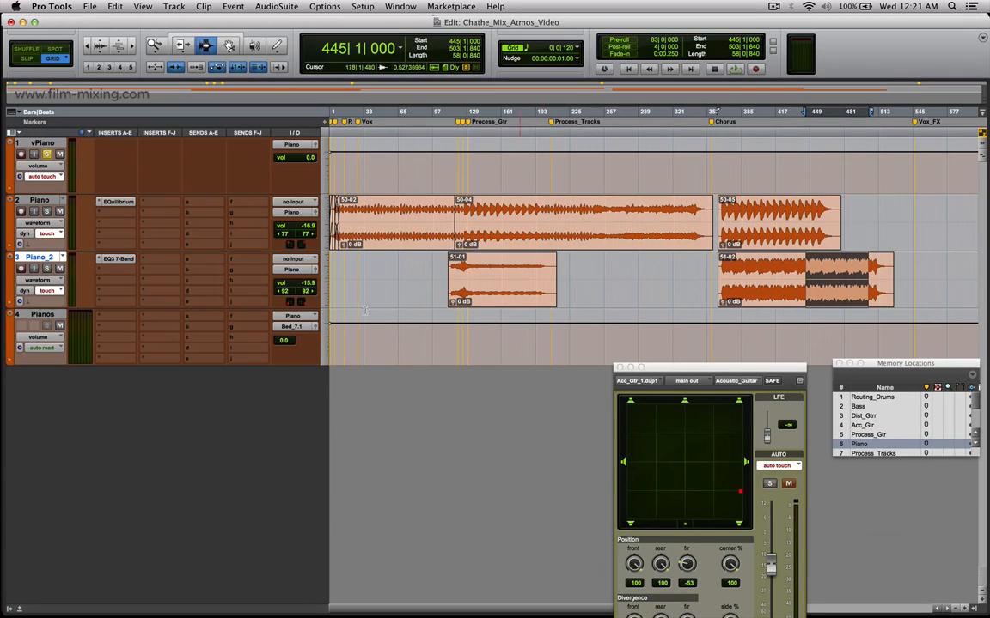
Recall the Process_Tracks memory location to show the processed vocal and effects tracks.
{"action": "left_click", "coordinate": [873, 452]}
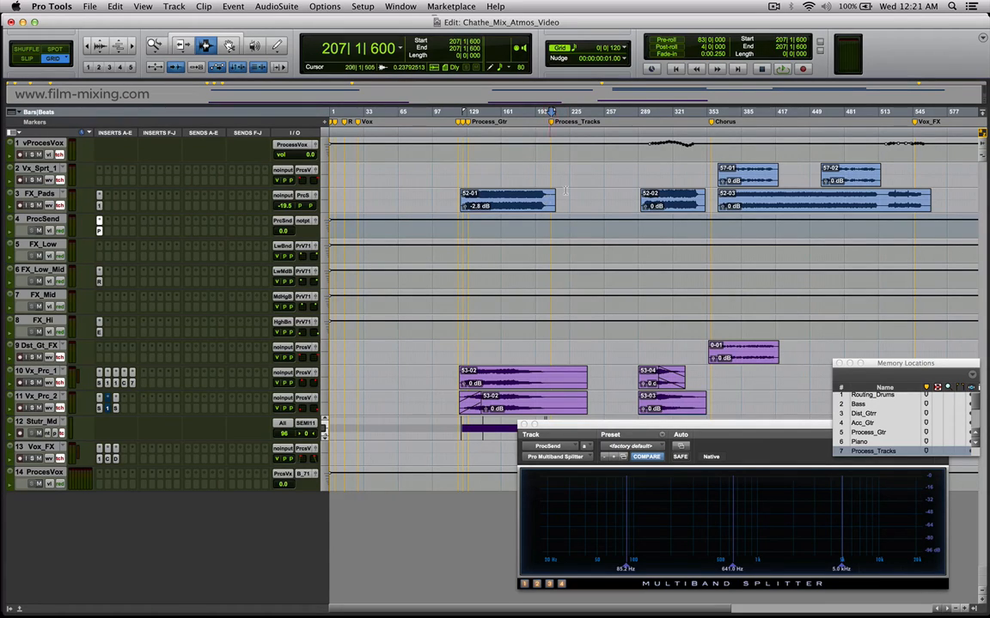
Highlight the first FX_Pads clip from about bar 124 to 200, with the Multiband Splitter window moved clear of it.
{"action": "left_click", "coordinate": [499, 205]}
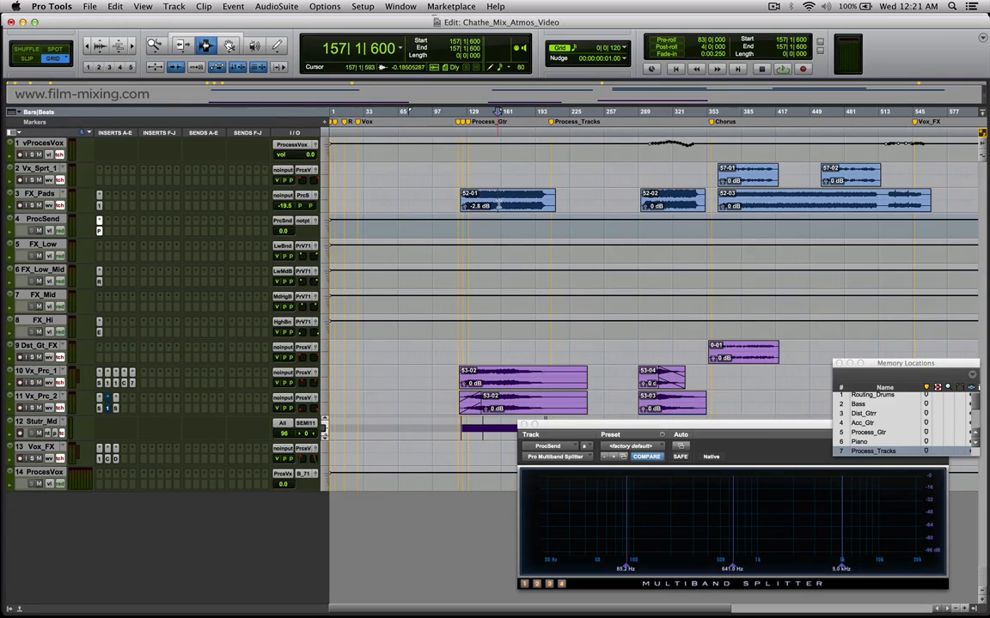
{"action": "left_click_drag", "start_coordinate": [472, 198], "coordinate": [542, 202]}
{"action": "left_click_drag", "start_coordinate": [667, 426], "coordinate": [410, 386]}
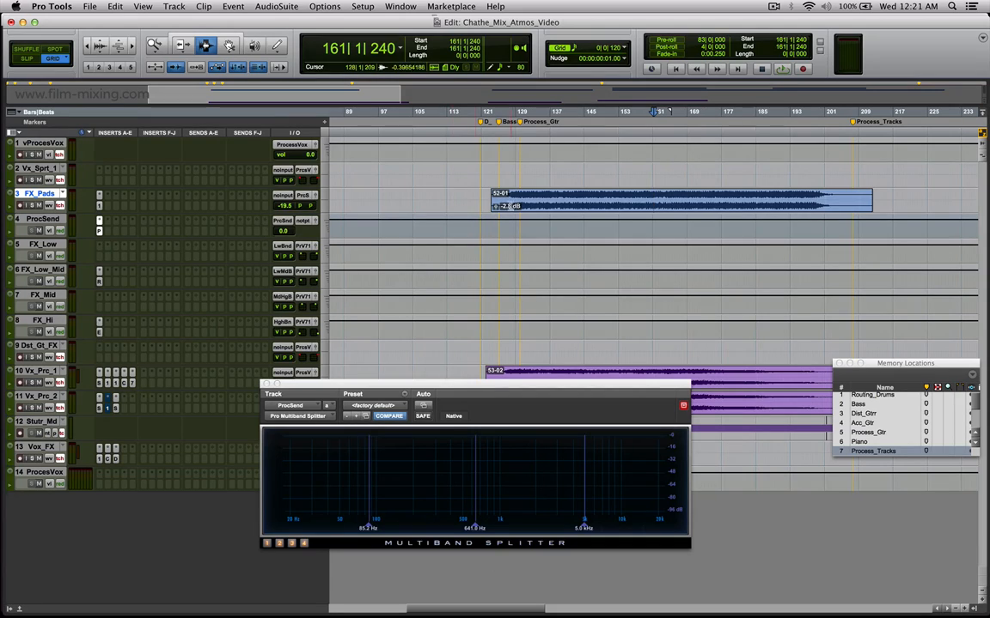
{"action": "left_click_drag", "start_coordinate": [500, 203], "coordinate": [824, 203]}
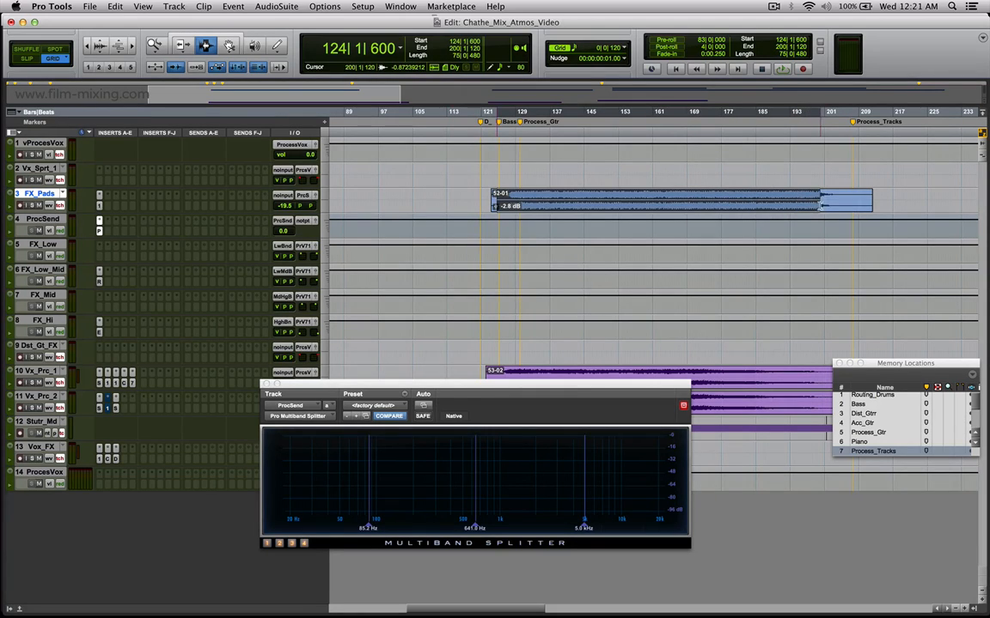
Show the routing from FX_Pads to ProcSend through both tracks' output windows, and close the output window.
{"action": "left_click_drag", "start_coordinate": [470, 194], "coordinate": [473, 225]}
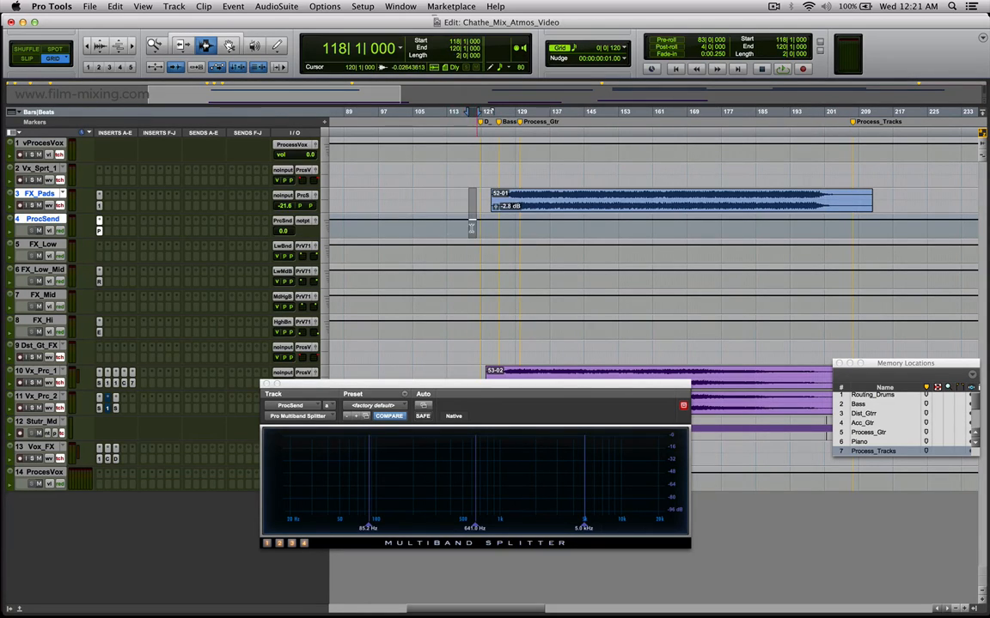
{"action": "left_click_drag", "start_coordinate": [404, 225], "coordinate": [516, 225]}
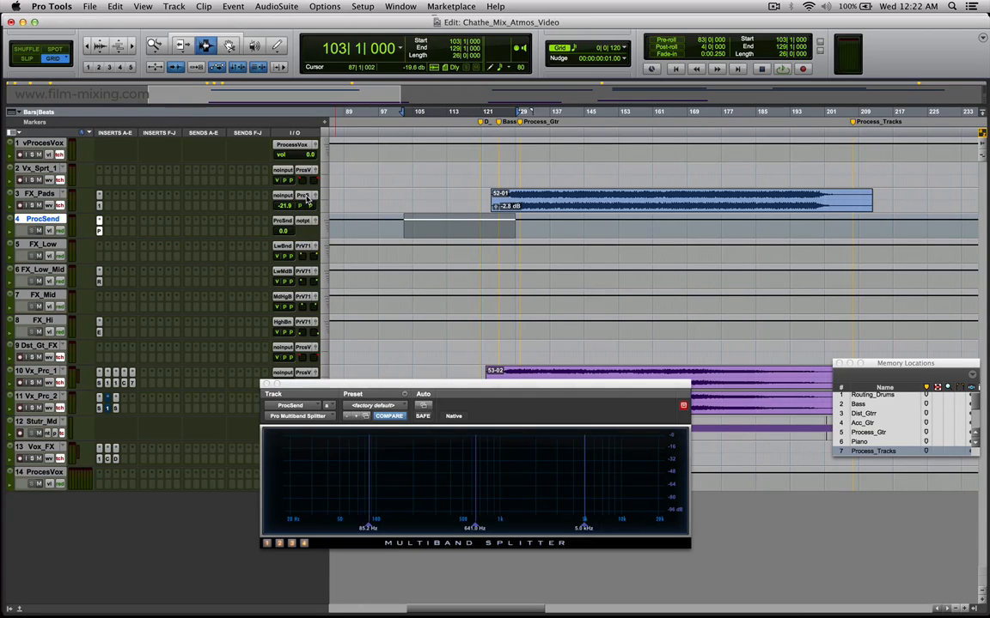
{"action": "left_click", "coordinate": [315, 196]}
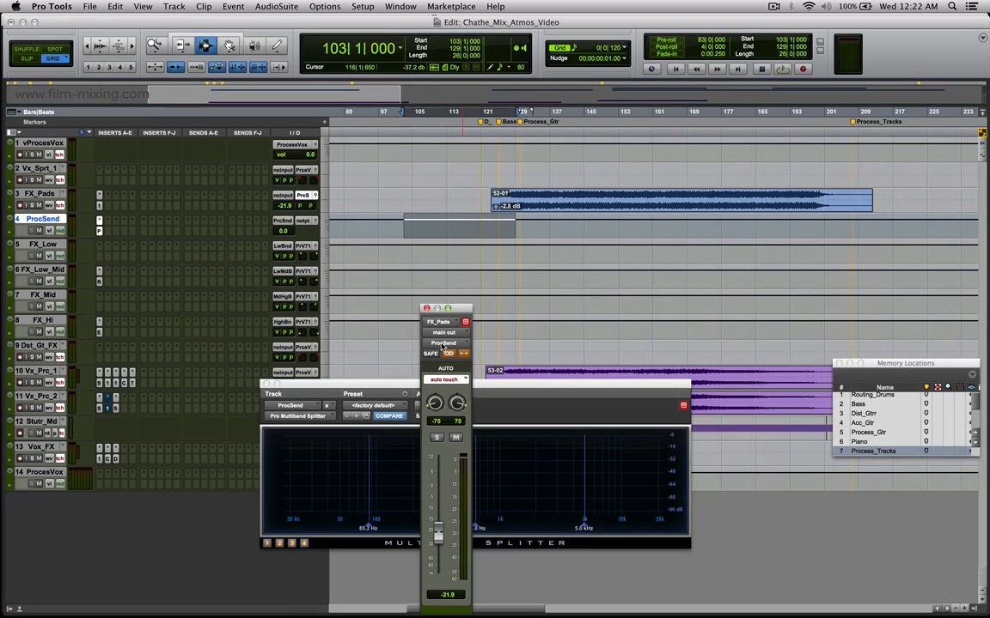
{"action": "left_click", "coordinate": [314, 225]}
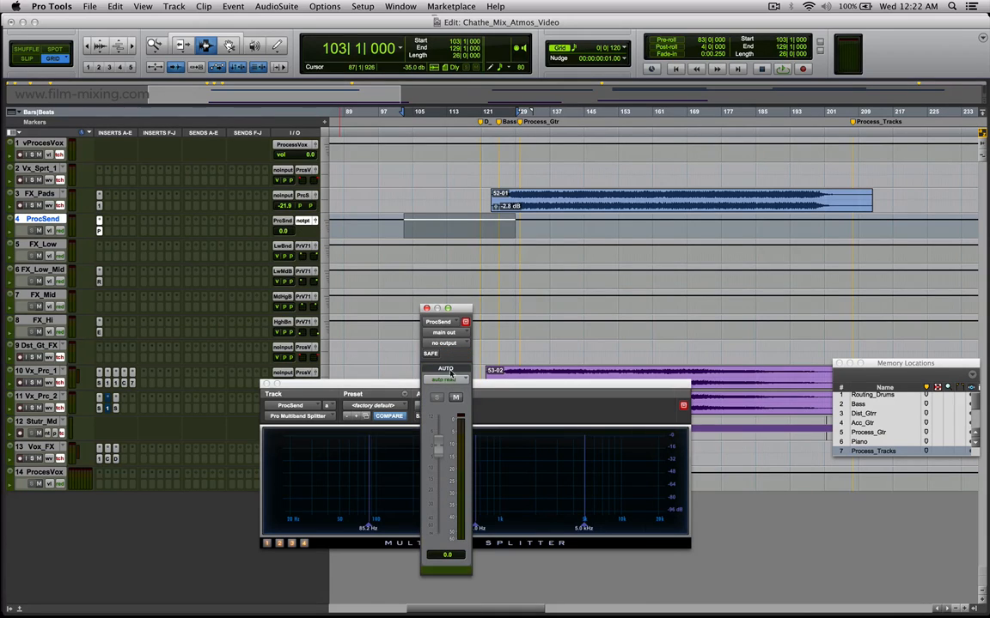
{"action": "left_click", "coordinate": [427, 309]}
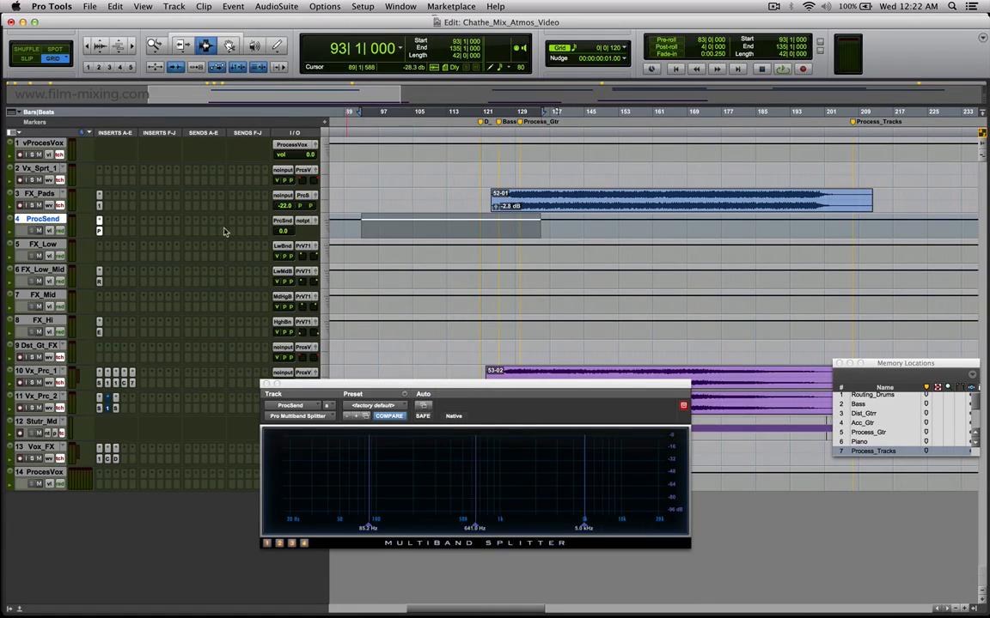
Open FX_Low's output panner, inspect the Multiband Splitter bands offered as its plug-in input, and close the panner.
{"action": "left_click_drag", "start_coordinate": [314, 384], "coordinate": [369, 331]}
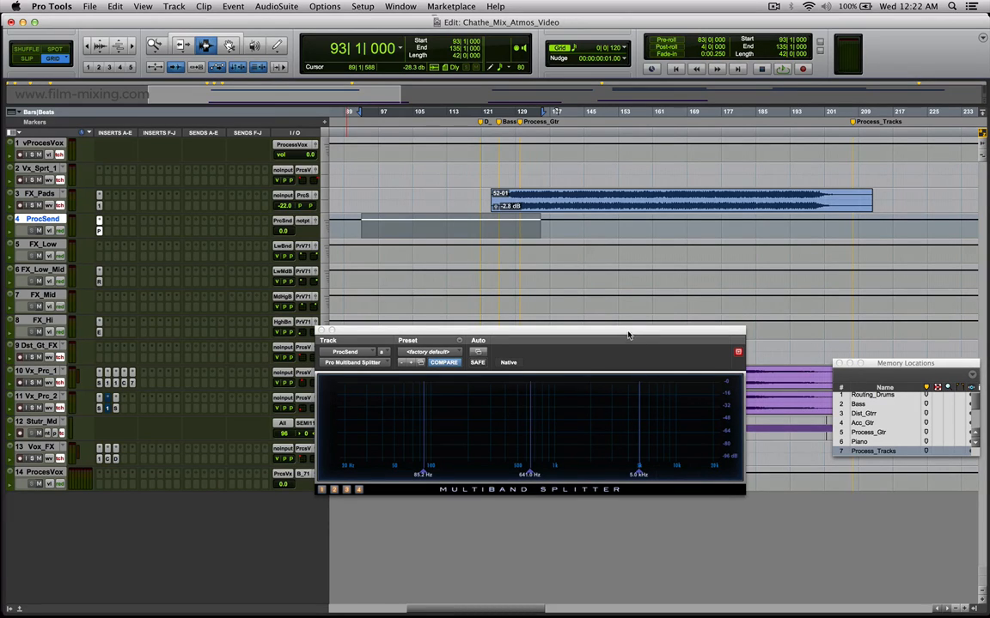
{"action": "left_click_drag", "start_coordinate": [627, 334], "coordinate": [702, 397]}
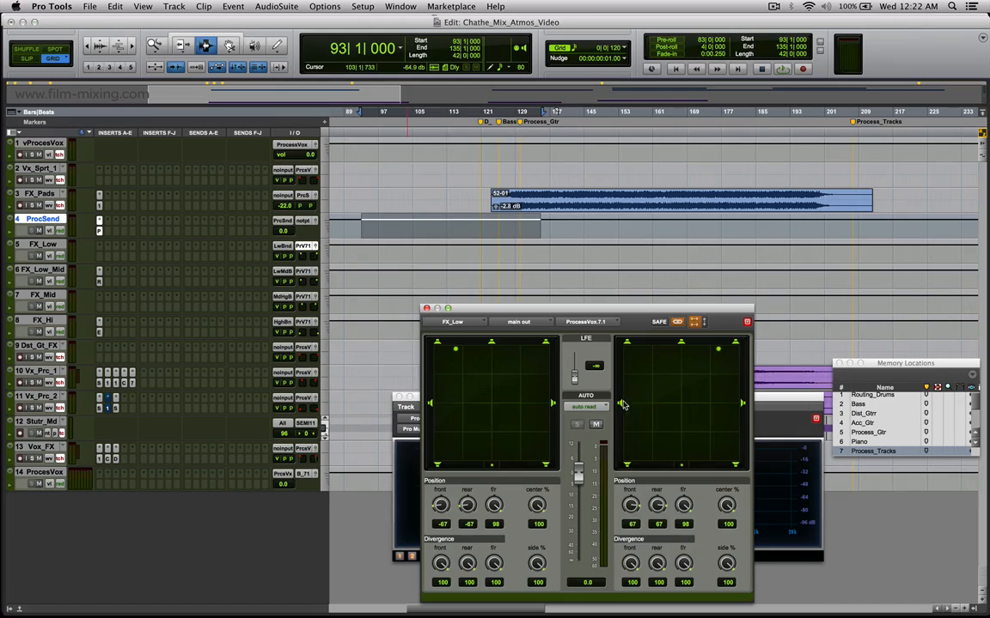
{"action": "left_click", "coordinate": [281, 221]}
{"action": "mouse_move", "coordinate": [304, 249]}
{"action": "mouse_move", "coordinate": [382, 250]}
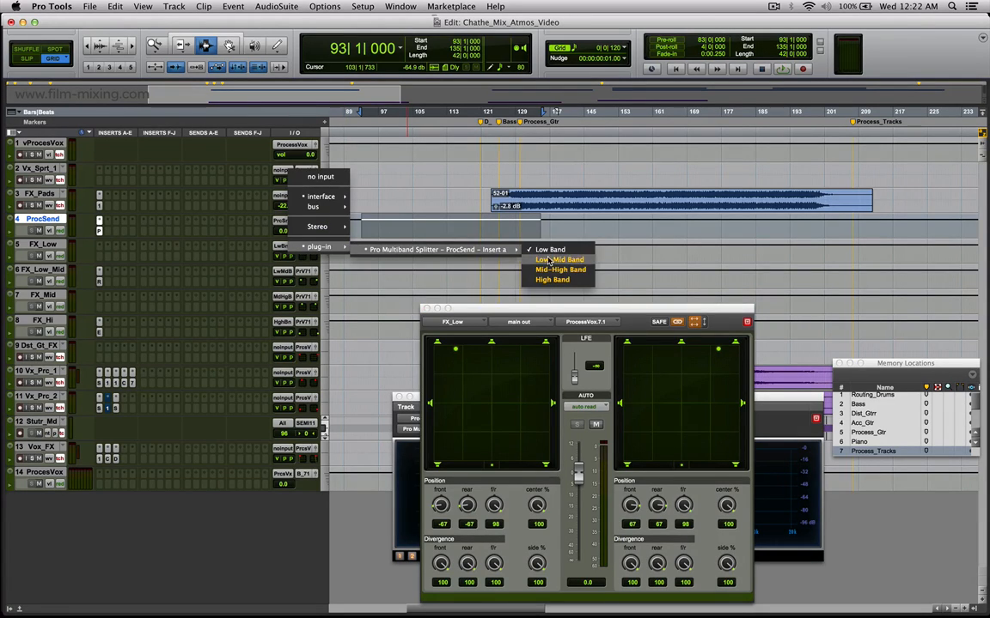
{"action": "left_click", "coordinate": [573, 313]}
{"action": "left_click_drag", "start_coordinate": [569, 311], "coordinate": [570, 346]}
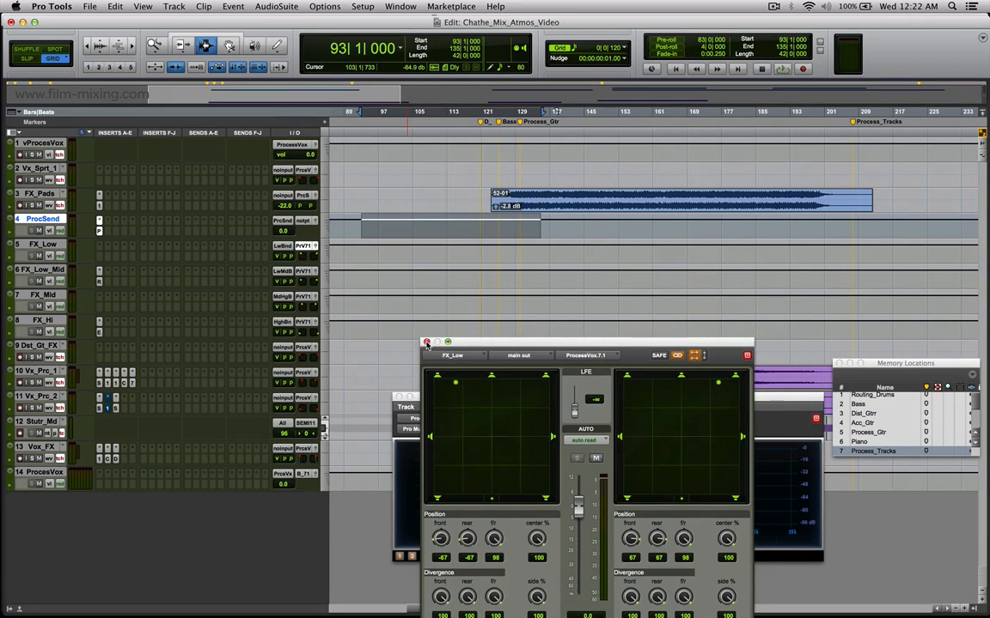
{"action": "left_click", "coordinate": [426, 342]}
Highlight FX_Low through FX_Hi from about bar 117 to 134 and inspect the splitter band inputs of FX_Low and FX_Low_Mid.
{"action": "left_click_drag", "start_coordinate": [465, 251], "coordinate": [540, 335]}
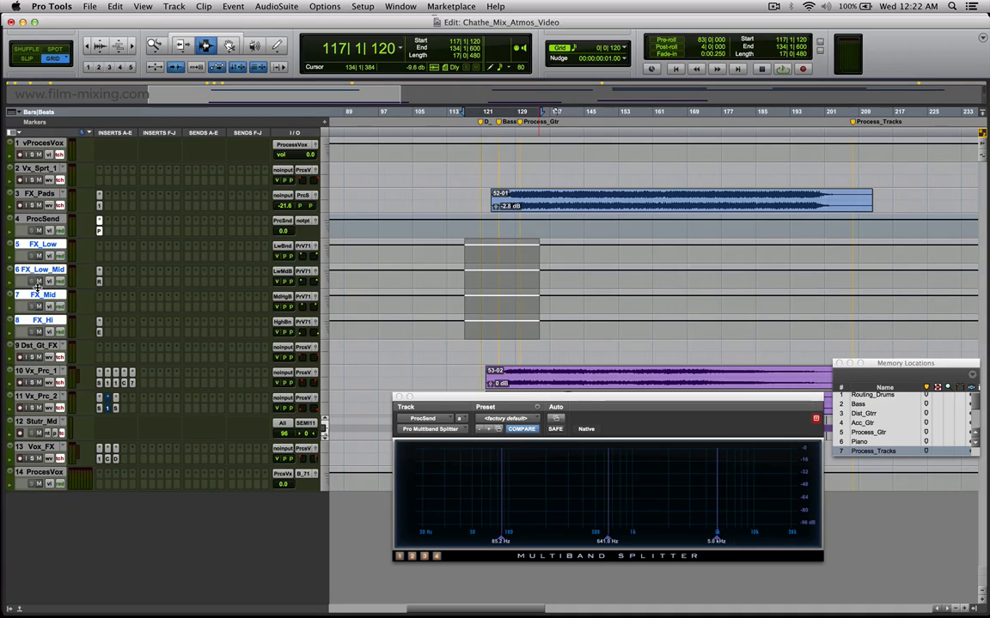
{"action": "left_click", "coordinate": [284, 245]}
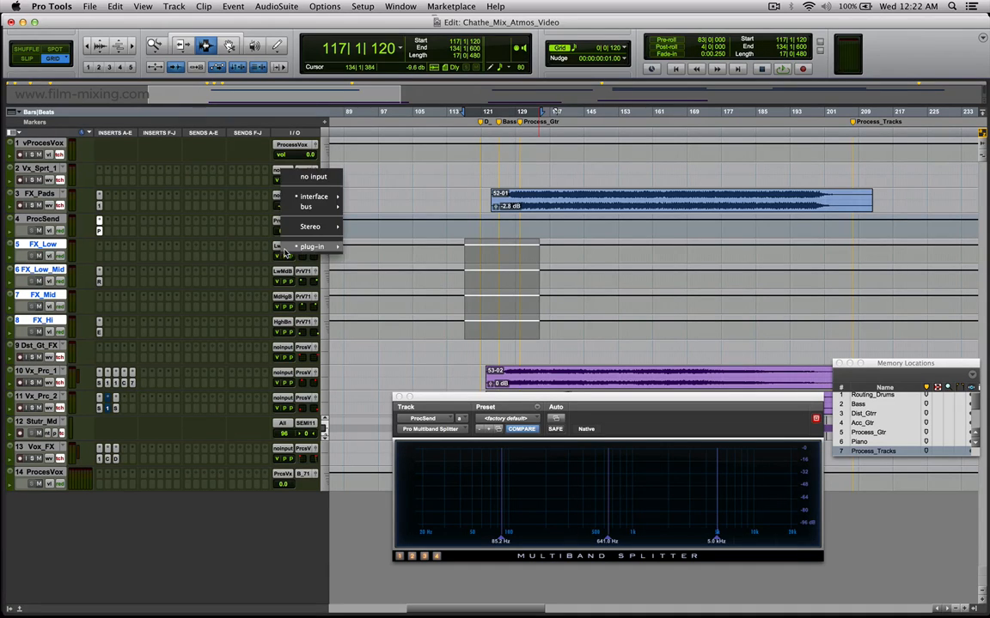
{"action": "mouse_move", "coordinate": [313, 247]}
{"action": "mouse_move", "coordinate": [429, 249]}
{"action": "left_click", "coordinate": [543, 249]}
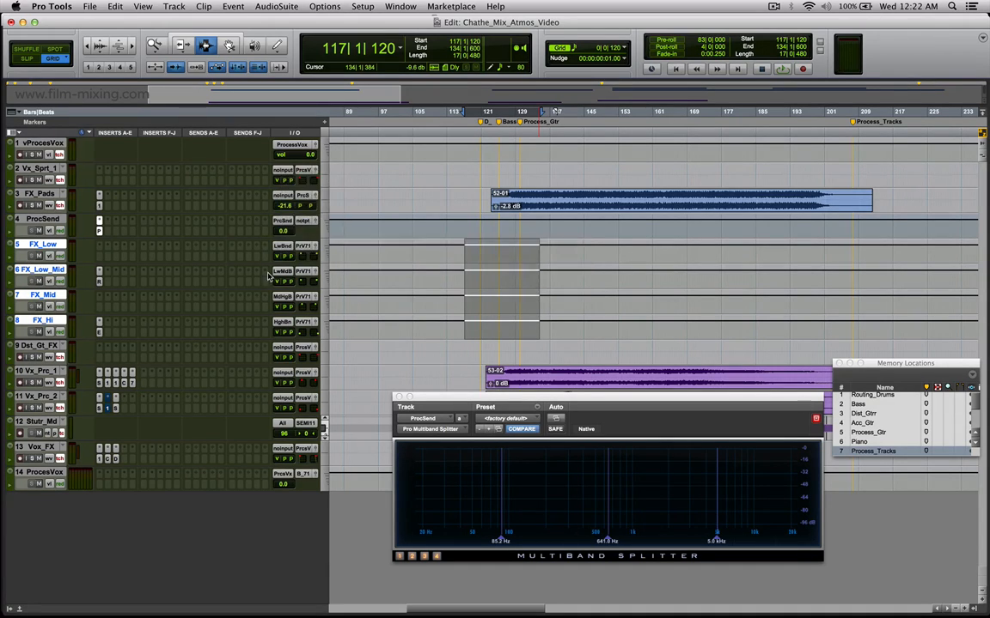
{"action": "left_click", "coordinate": [285, 272]}
{"action": "mouse_move", "coordinate": [317, 274]}
{"action": "mouse_move", "coordinate": [438, 275]}
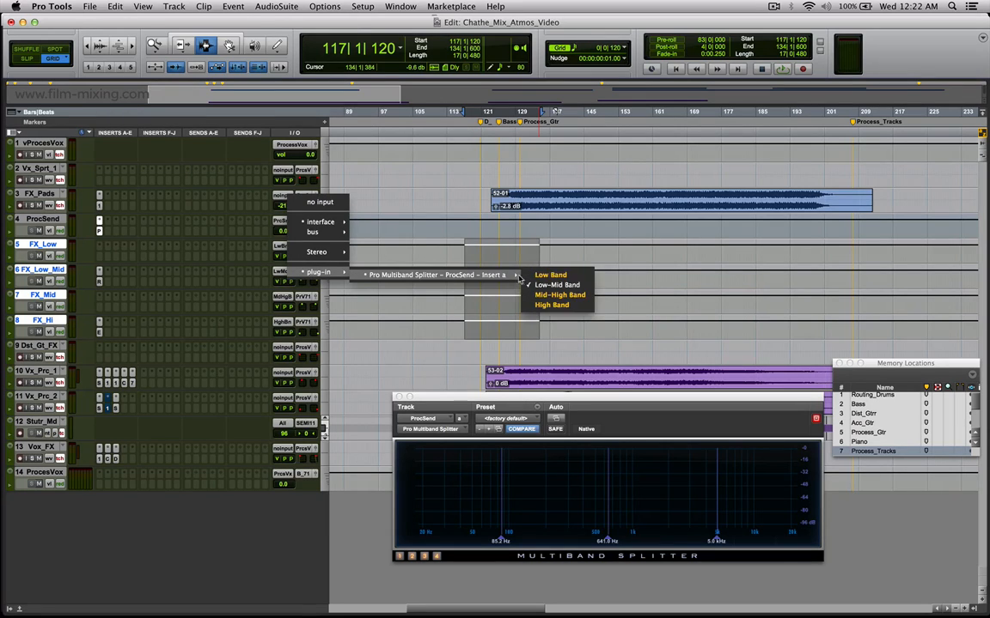
{"action": "left_click", "coordinate": [446, 329]}
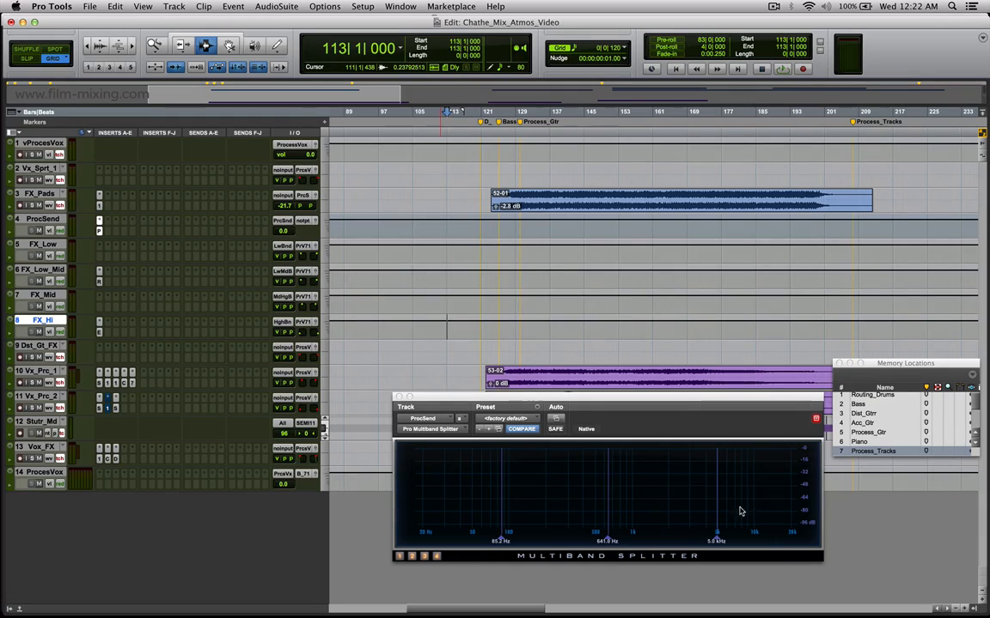
Point out the band tracks from FX_Low to FX_Hi with short highlights and close the Multiband Splitter.
{"action": "left_click_drag", "start_coordinate": [483, 251], "coordinate": [548, 256]}
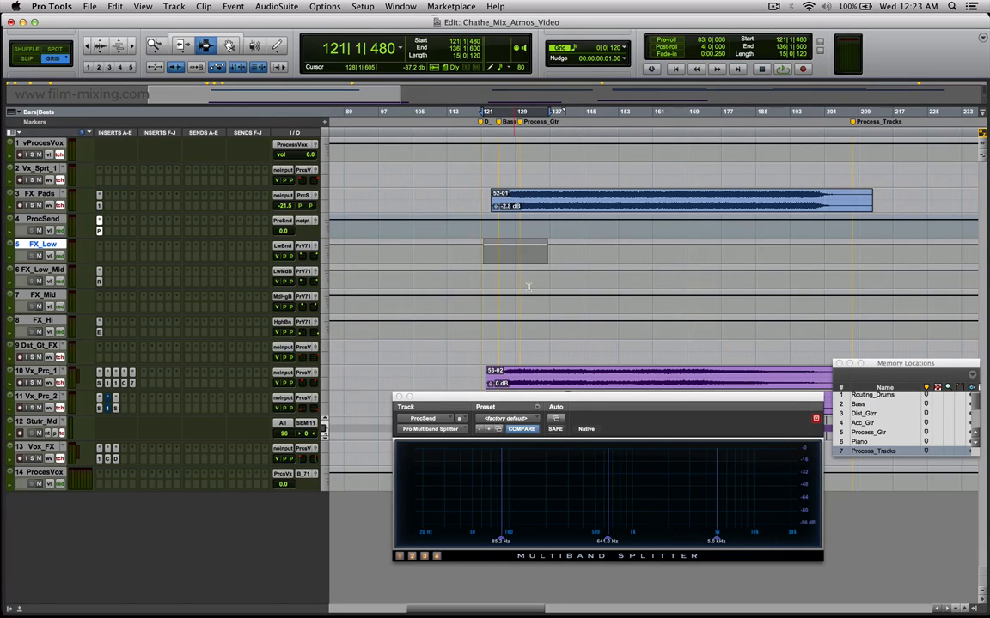
{"action": "left_click", "coordinate": [506, 279]}
{"action": "left_click_drag", "start_coordinate": [521, 300], "coordinate": [632, 334]}
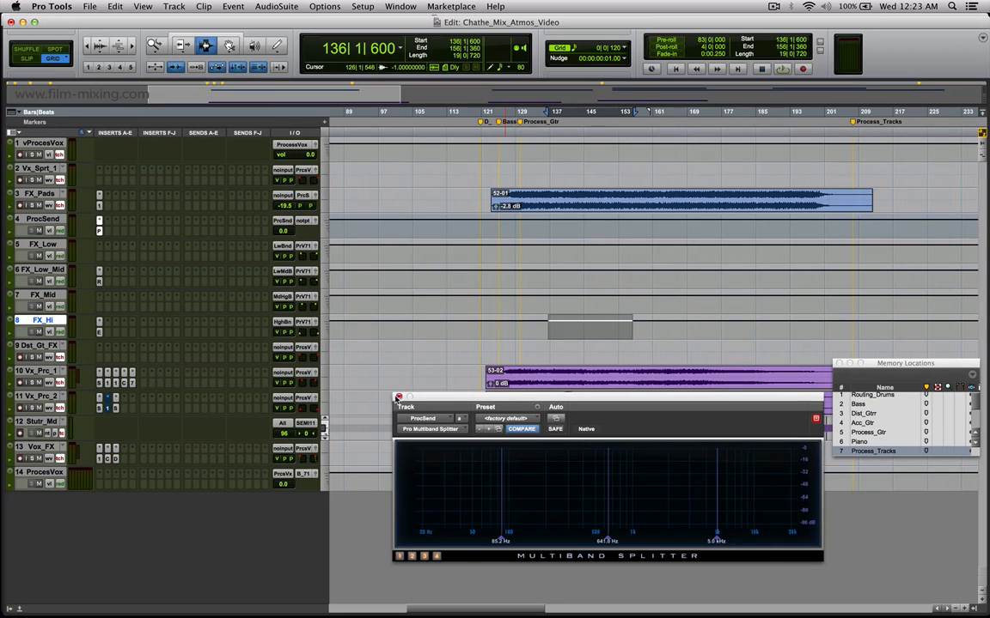
{"action": "left_click", "coordinate": [397, 396]}
Highlight about bars 119 to 186 on FX_Low and 142 to 180 on FX_Pads, and open FX_Low's output panner.
{"action": "left_click_drag", "start_coordinate": [477, 251], "coordinate": [762, 250]}
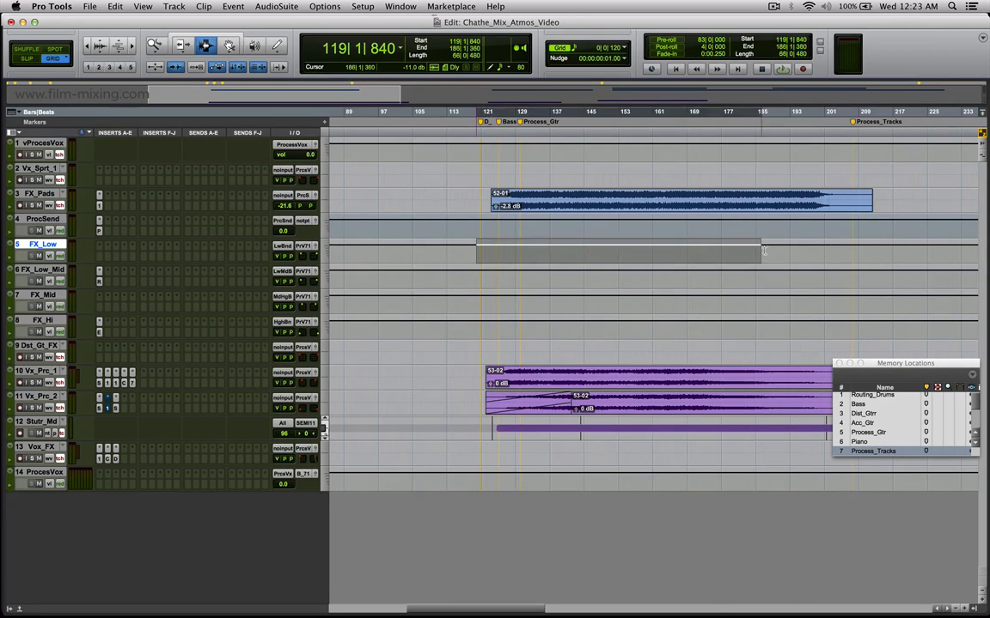
{"action": "left_click_drag", "start_coordinate": [572, 200], "coordinate": [736, 199]}
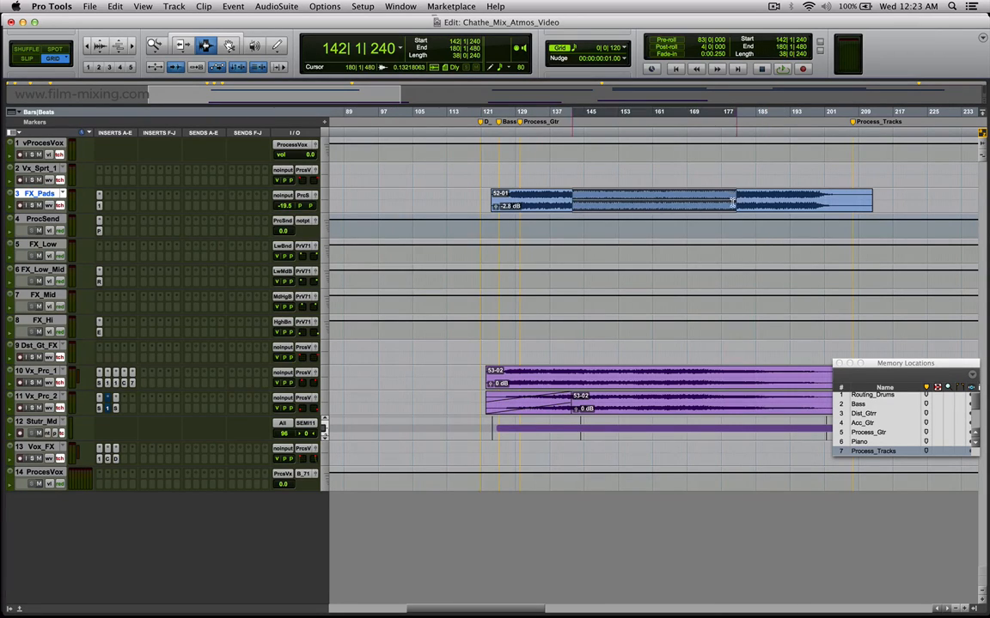
{"action": "left_click", "coordinate": [304, 246]}
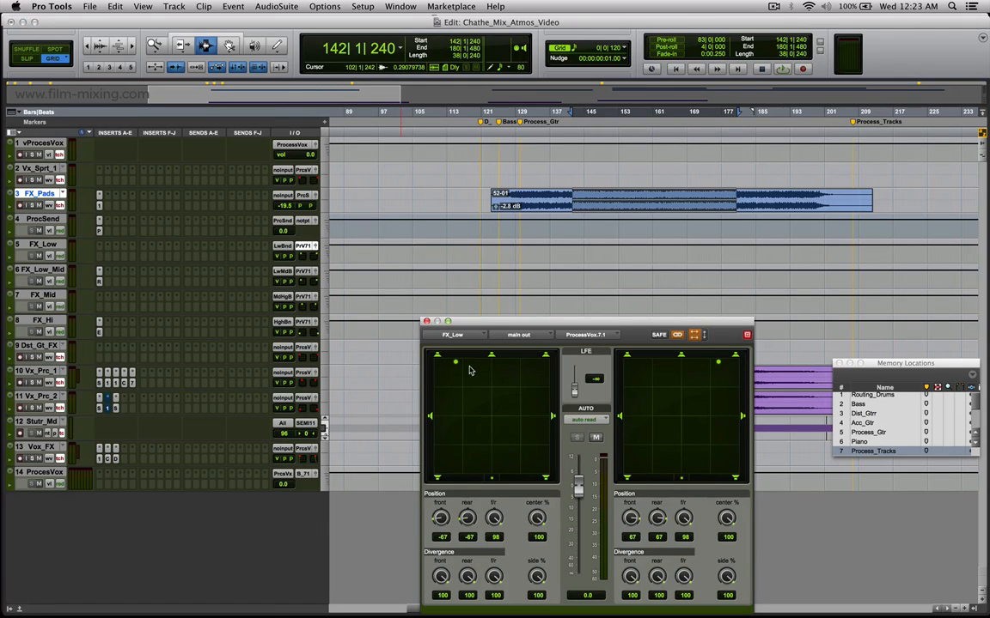
Highlight about bars 129 to 170 on FX_Low_Mid, show its output panner, and inspect and close its ReVibe II reverb.
{"action": "left_click_drag", "start_coordinate": [522, 273], "coordinate": [694, 272]}
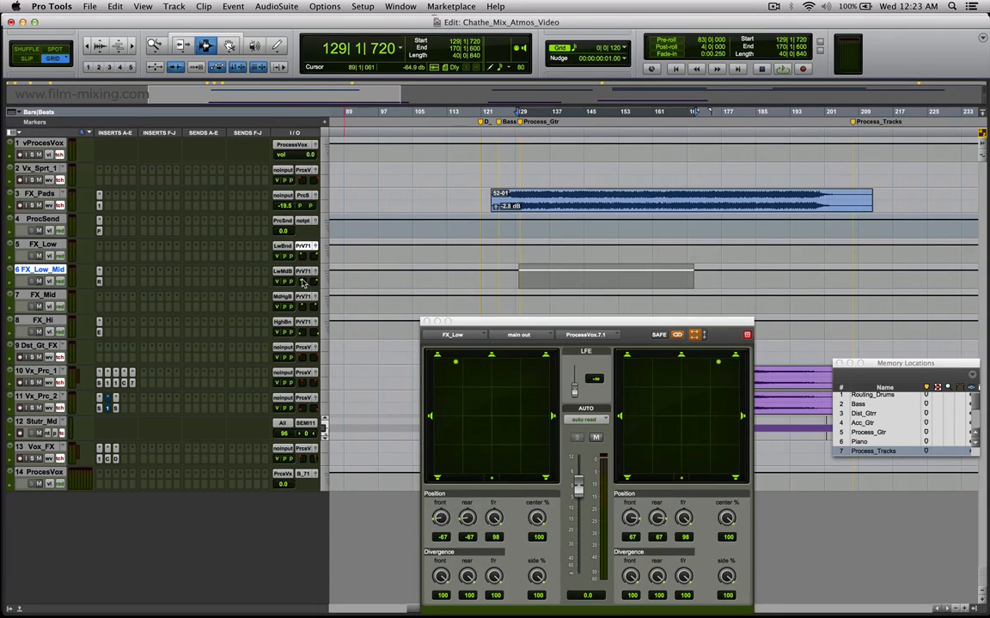
{"action": "left_click", "coordinate": [303, 271]}
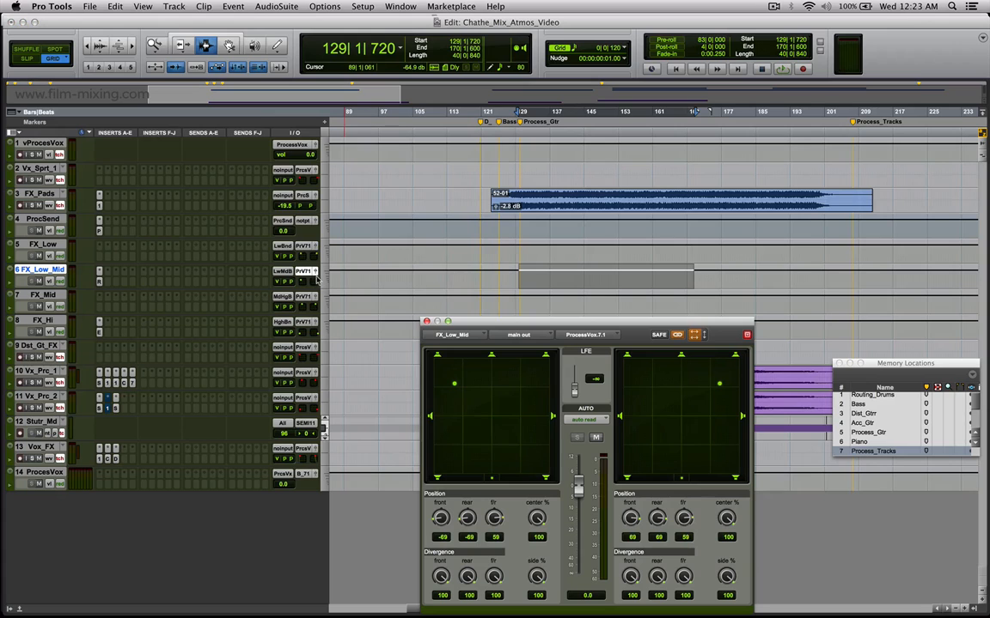
{"action": "left_click", "coordinate": [99, 281]}
{"action": "left_click_drag", "start_coordinate": [478, 177], "coordinate": [225, 171]}
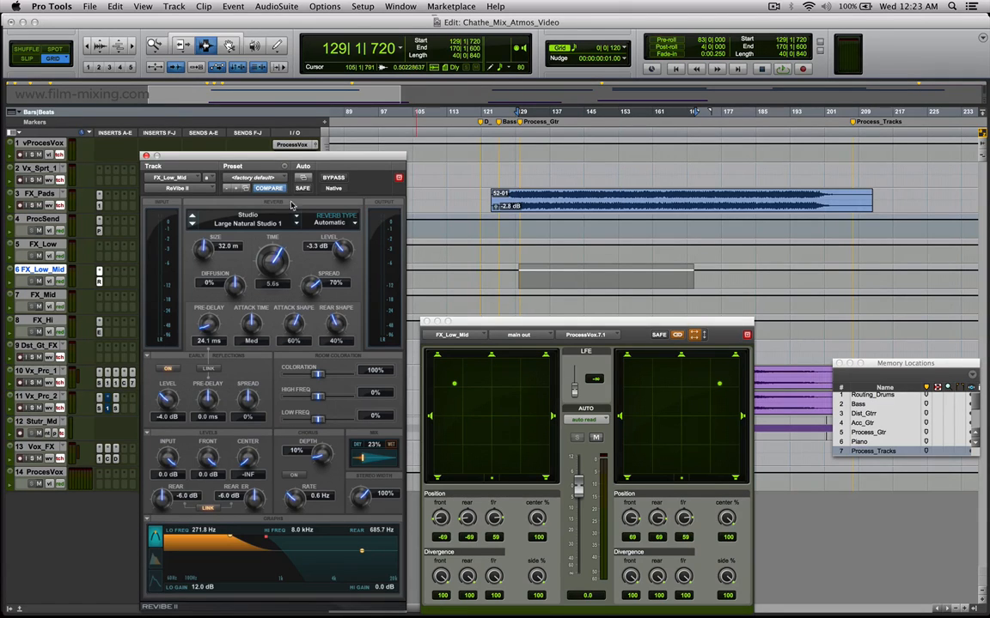
{"action": "left_click", "coordinate": [146, 156]}
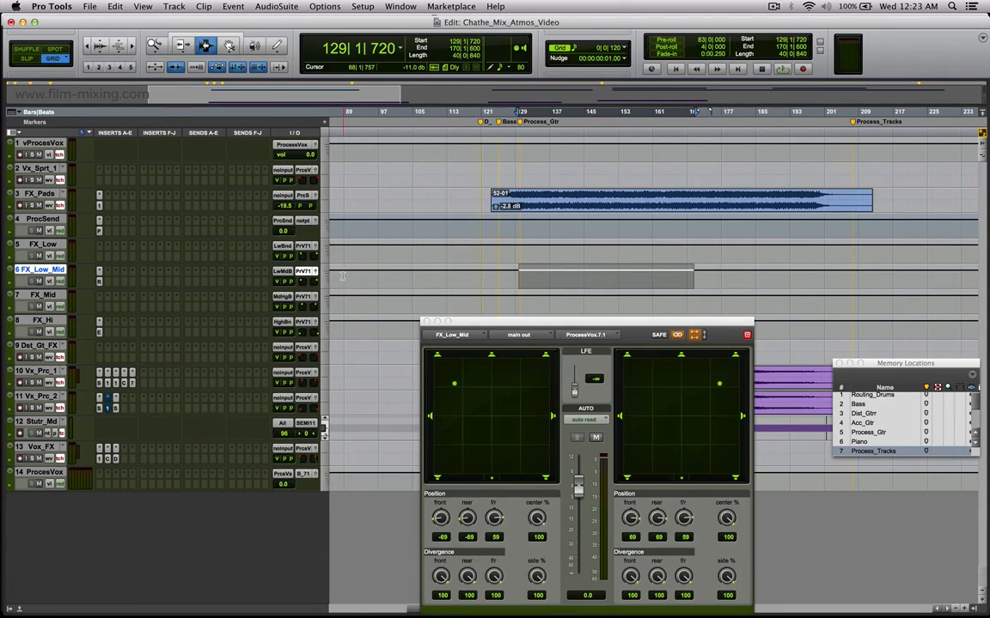
Show the output panners of FX_Mid and FX_Hi, and inspect and close the EchoBoy plug-in on FX_Hi.
{"action": "left_click", "coordinate": [316, 298]}
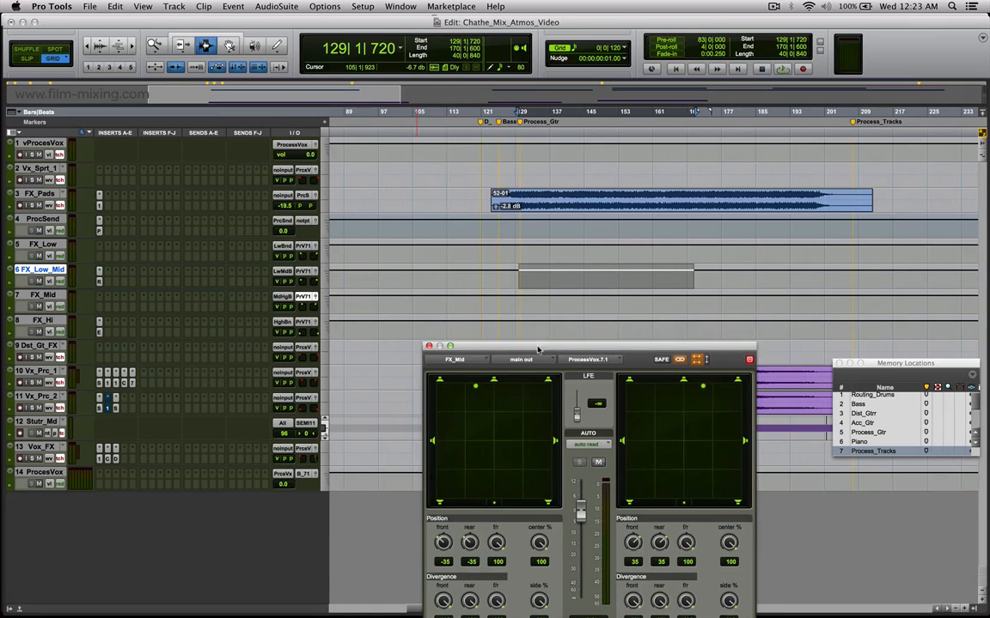
{"action": "left_click", "coordinate": [306, 322]}
{"action": "left_click_drag", "start_coordinate": [513, 324], "coordinate": [519, 351]}
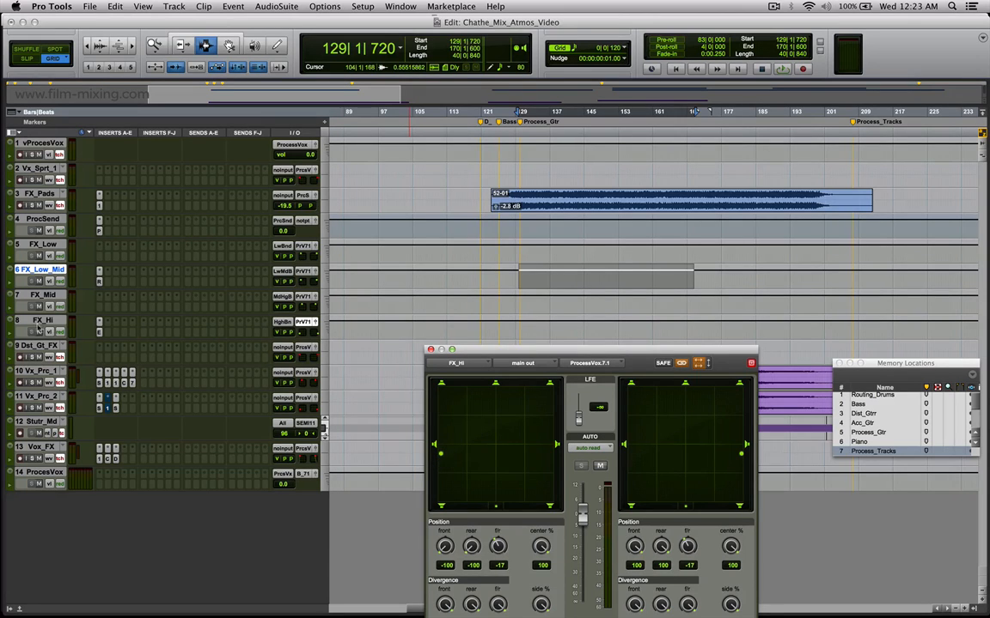
{"action": "left_click", "coordinate": [99, 331]}
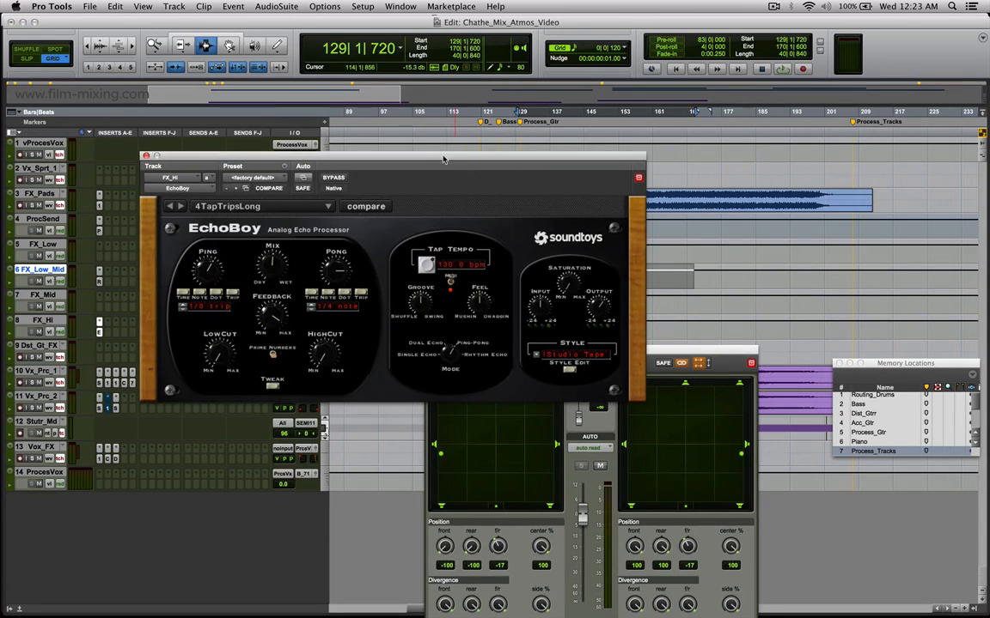
{"action": "left_click_drag", "start_coordinate": [413, 114], "coordinate": [379, 77]}
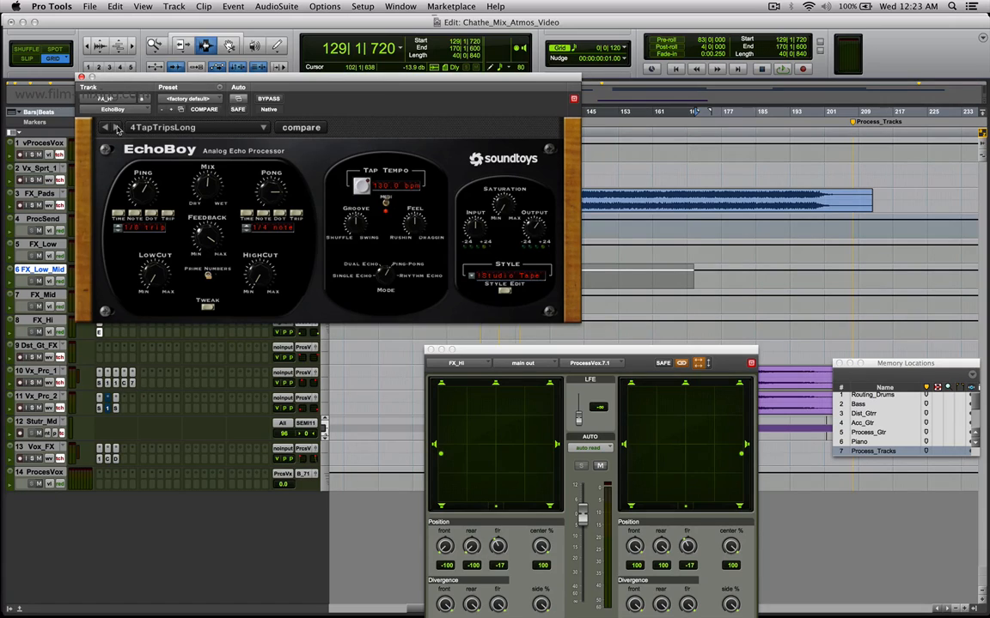
{"action": "left_click", "coordinate": [82, 77]}
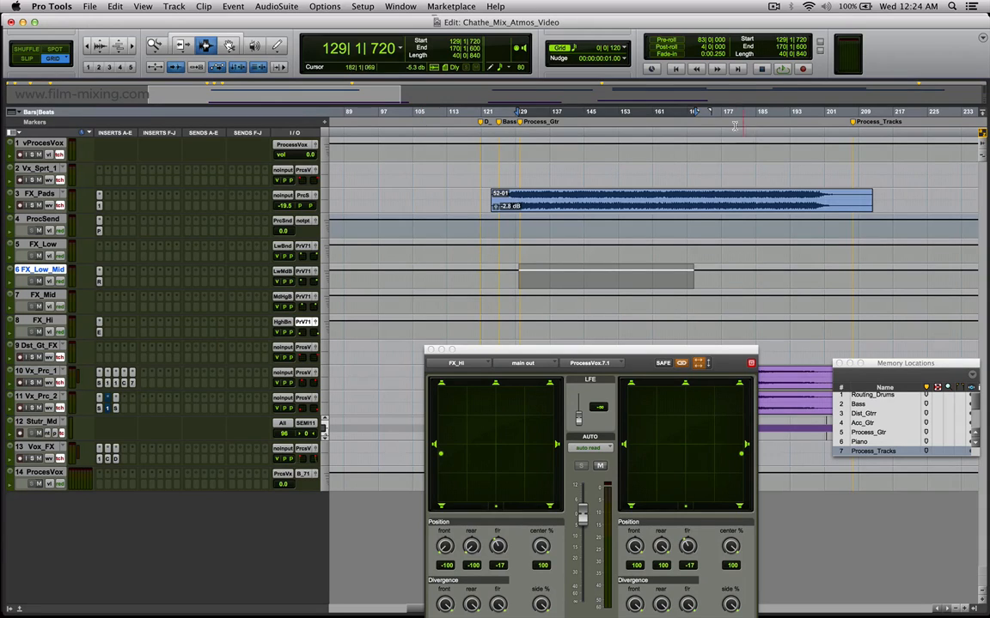
Highlight passages on FX_Pads, FX_Low, FX_Low_Mid and FX_Mid in turn, ending with about bars 133 to 168 on FX_Mid.
{"action": "left_click_drag", "start_coordinate": [528, 197], "coordinate": [701, 197]}
{"action": "left_click_drag", "start_coordinate": [519, 248], "coordinate": [641, 249]}
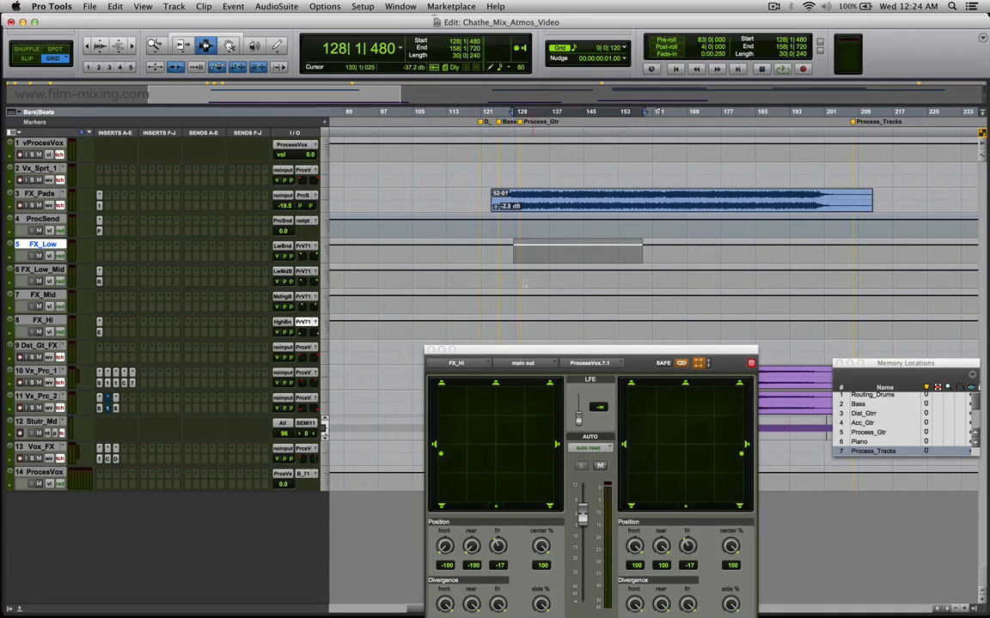
{"action": "left_click_drag", "start_coordinate": [512, 276], "coordinate": [668, 279]}
{"action": "left_click_drag", "start_coordinate": [532, 303], "coordinate": [683, 302]}
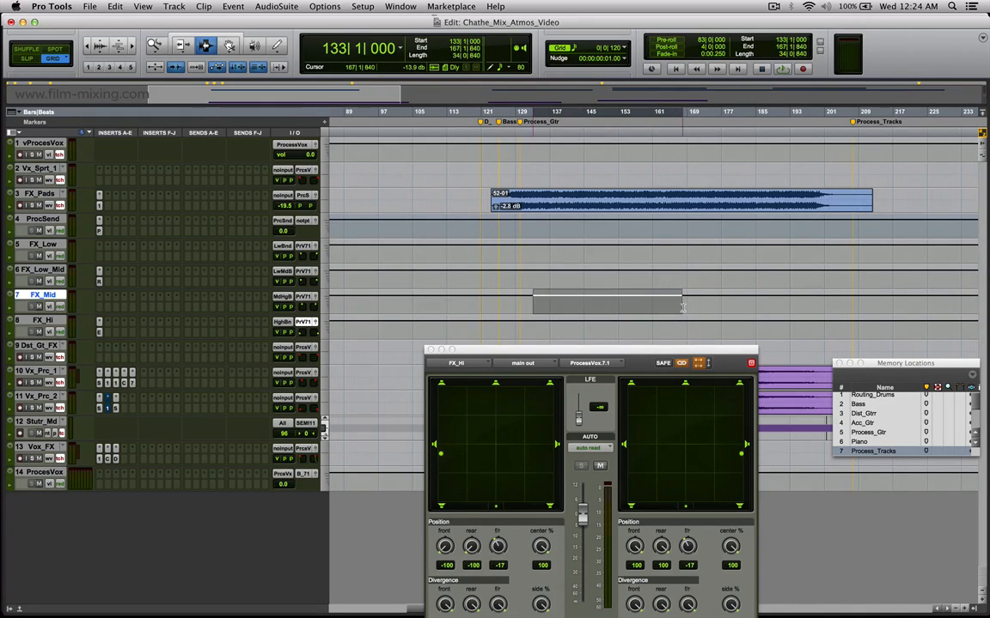
Revisit the output panners of FX_Mid and FX_Hi, and highlight all four band tracks from about bar 135 to 165.
{"action": "left_click", "coordinate": [316, 298]}
{"action": "left_click", "coordinate": [316, 323]}
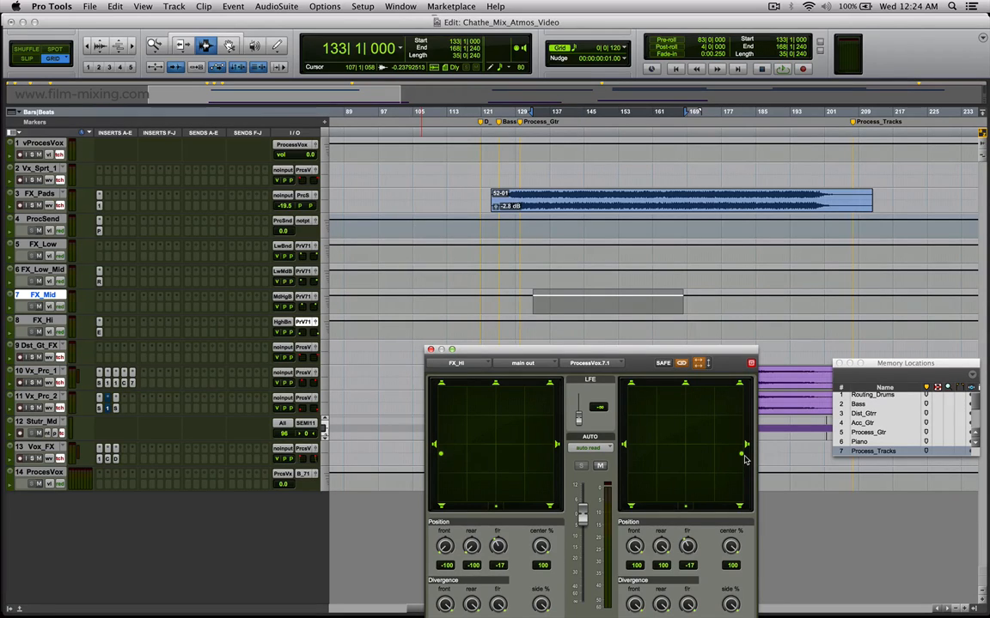
{"action": "left_click_drag", "start_coordinate": [542, 248], "coordinate": [691, 376]}
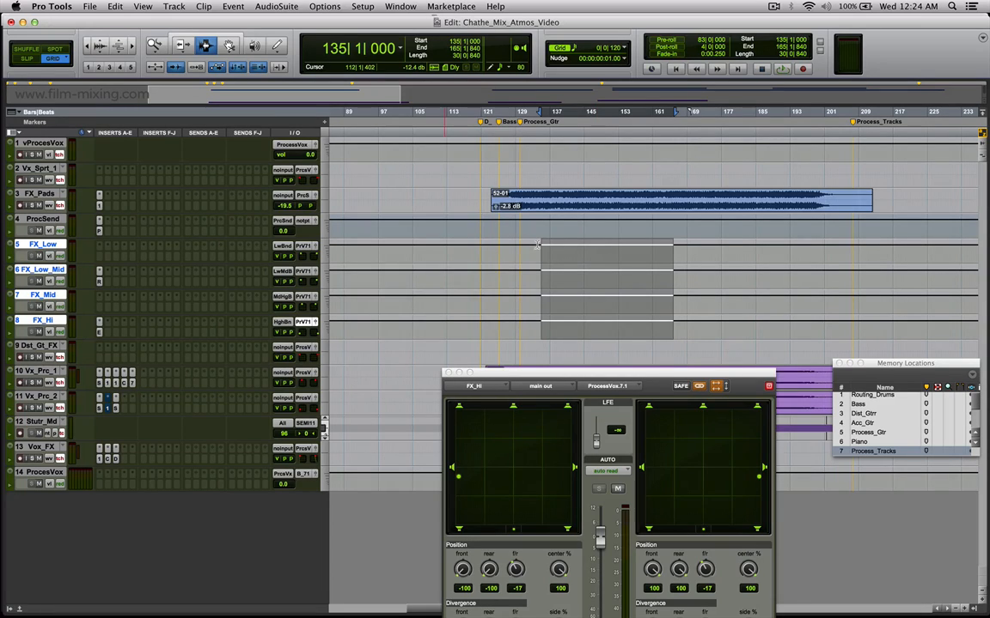
Solo FX_Pads and play it from bar 136, isolating FX_Hi and FX_Mid with mutes, and show the FX_Mid output panner.
{"action": "left_click_drag", "start_coordinate": [537, 247], "coordinate": [621, 323]}
{"action": "left_click", "coordinate": [546, 206]}
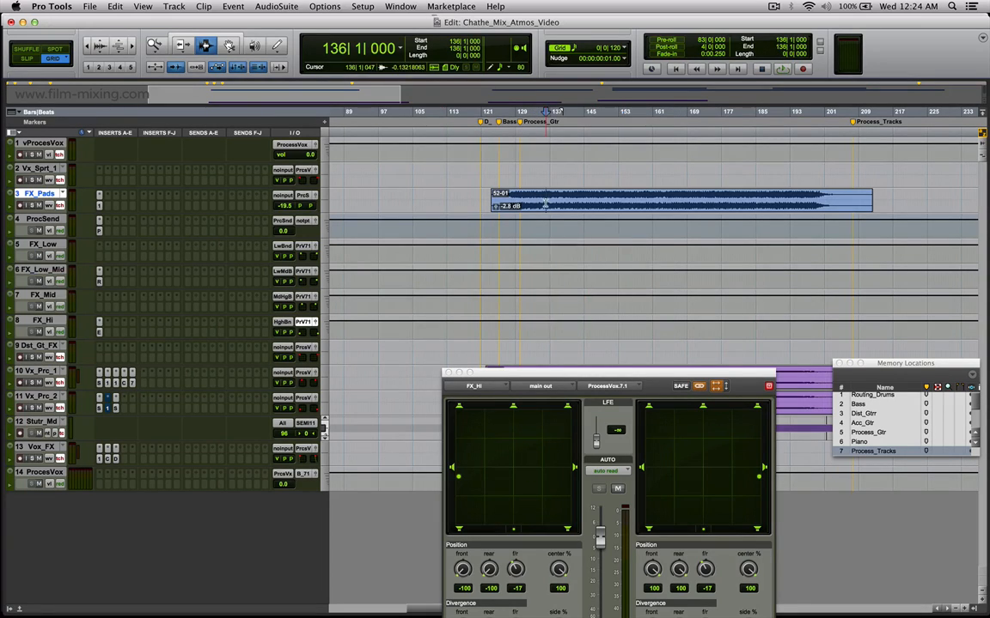
{"action": "left_click", "coordinate": [31, 206]}
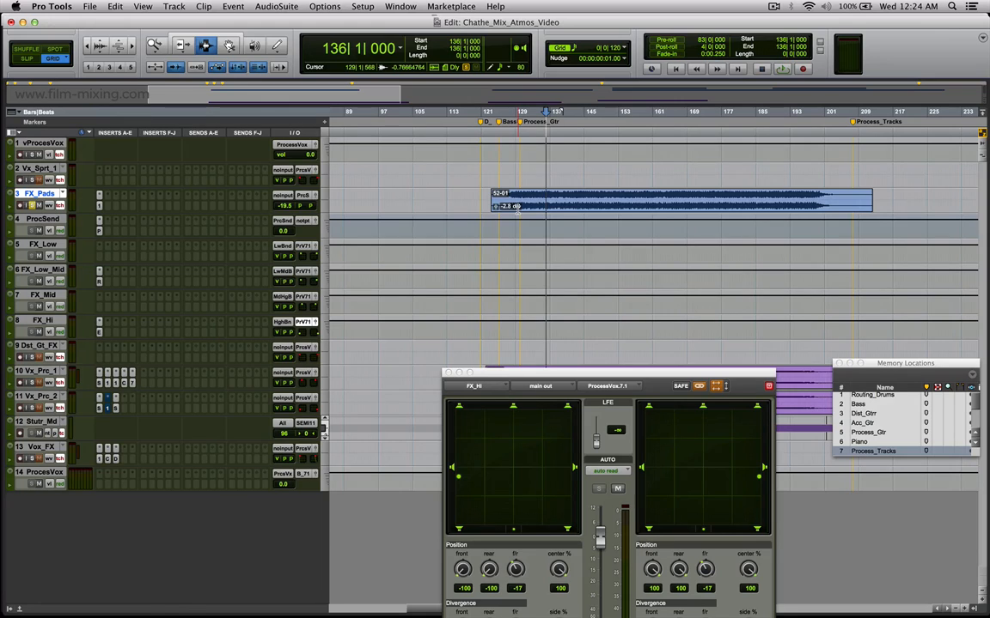
{"action": "key", "text": "space"}
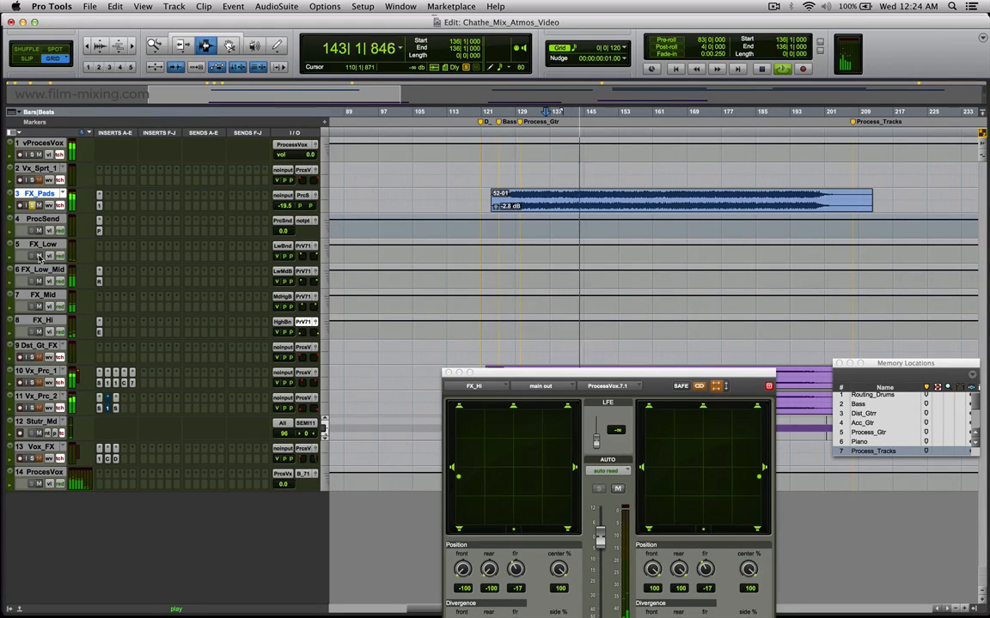
{"action": "left_click", "coordinate": [38, 333]}
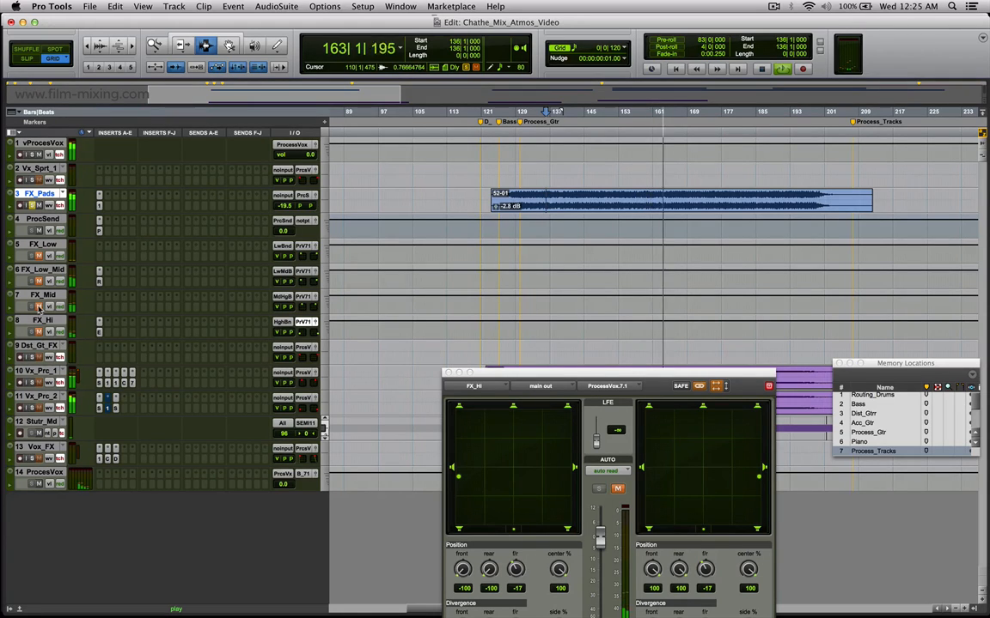
{"action": "left_click", "coordinate": [316, 298]}
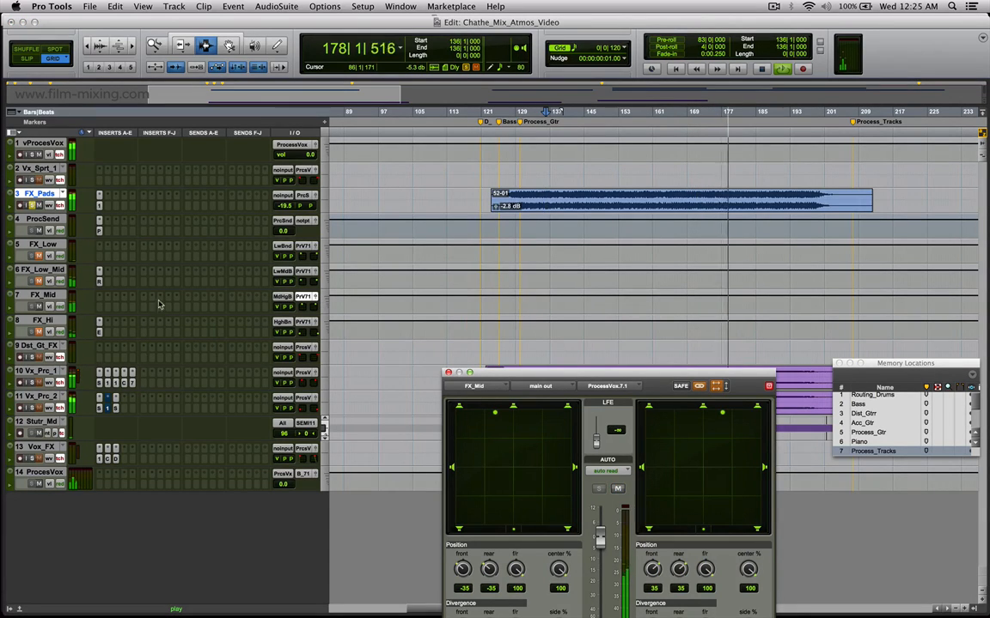
{"action": "key", "text": "space"}
Play about bars 135 to 170 of FX_Pads with FX_Mid muted, comparing FX_Low_Mid's ReVibe II reverb bypassed and active, and close the plug-in.
{"action": "left_click_drag", "start_coordinate": [546, 202], "coordinate": [703, 201]}
{"action": "left_click", "coordinate": [39, 307]}
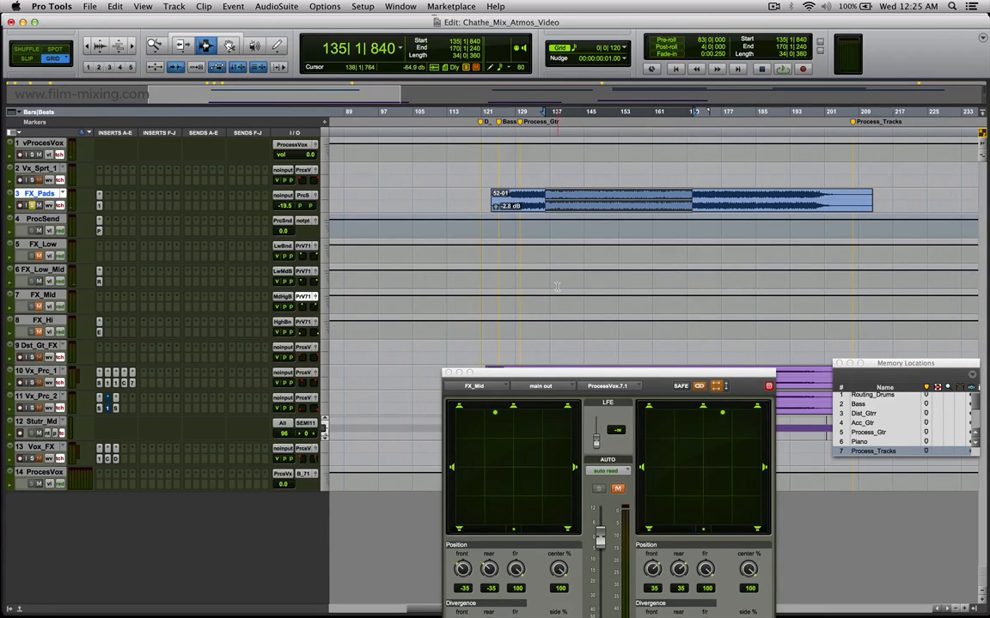
{"action": "key", "text": "space"}
{"action": "left_click", "coordinate": [100, 281]}
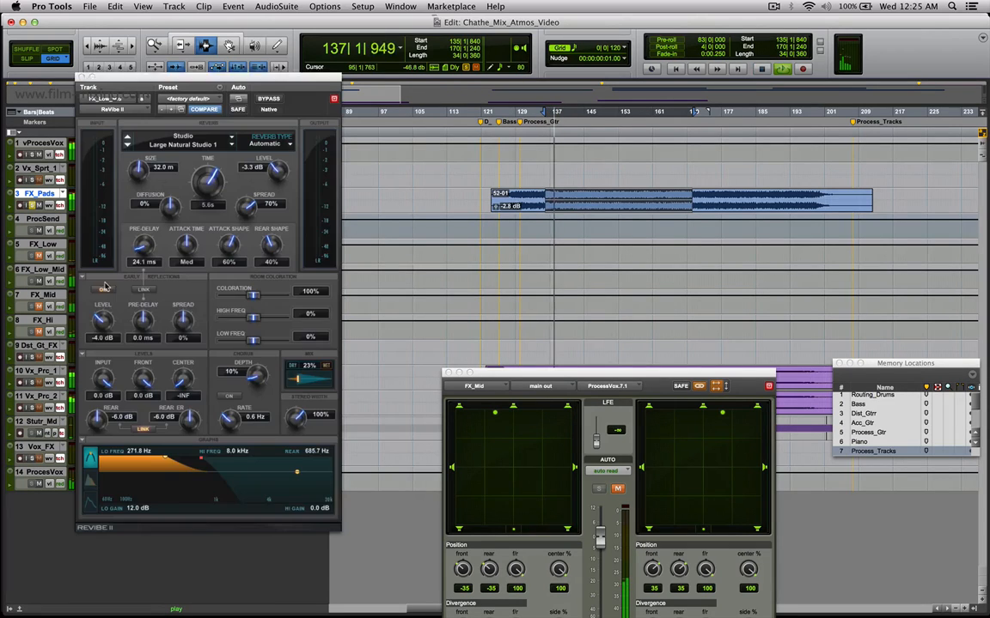
{"action": "left_click", "coordinate": [269, 99]}
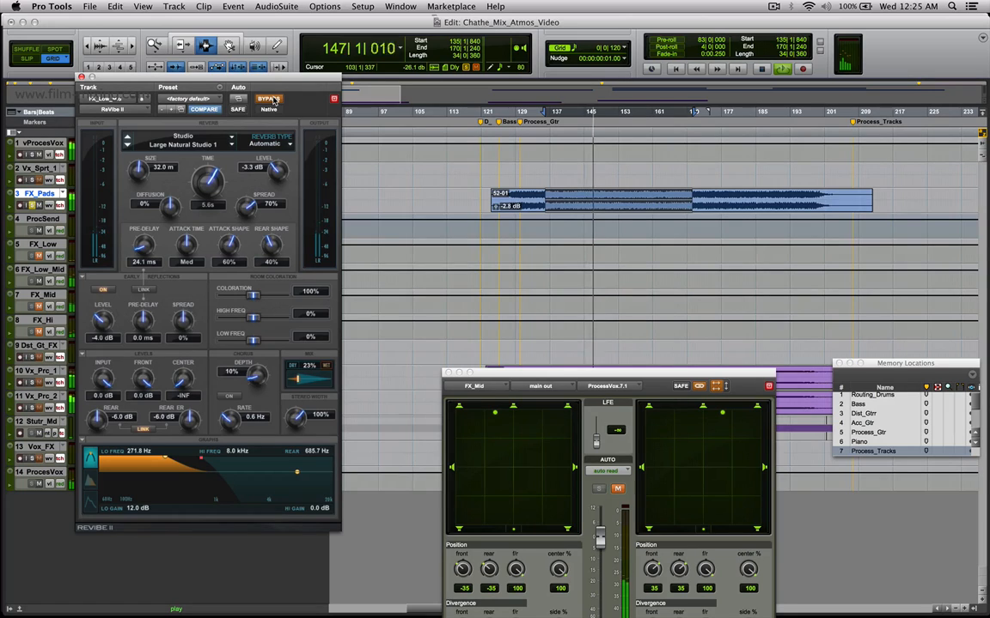
{"action": "left_click", "coordinate": [271, 100]}
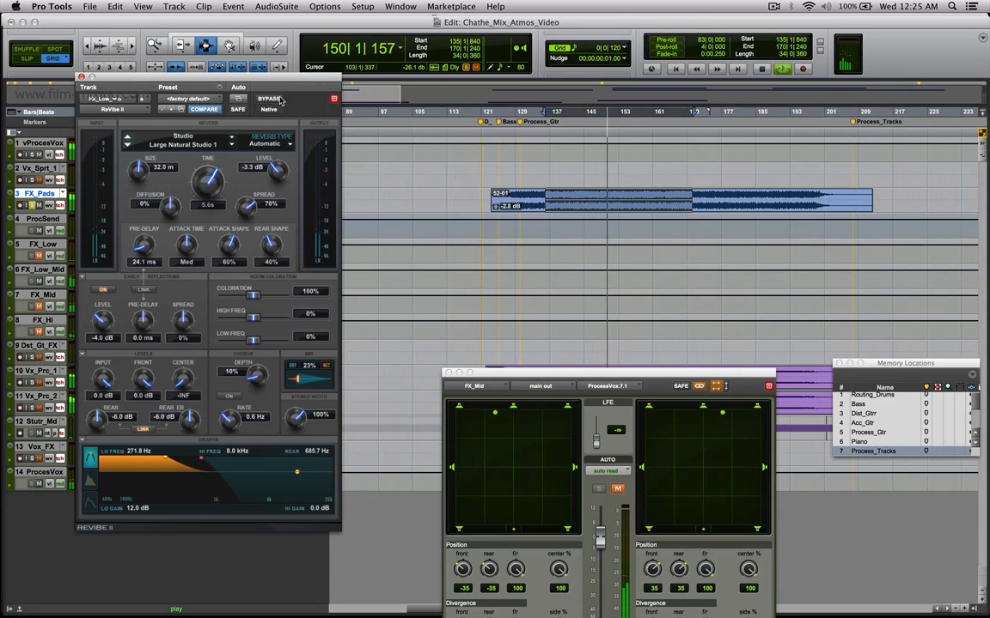
{"action": "left_click", "coordinate": [81, 77]}
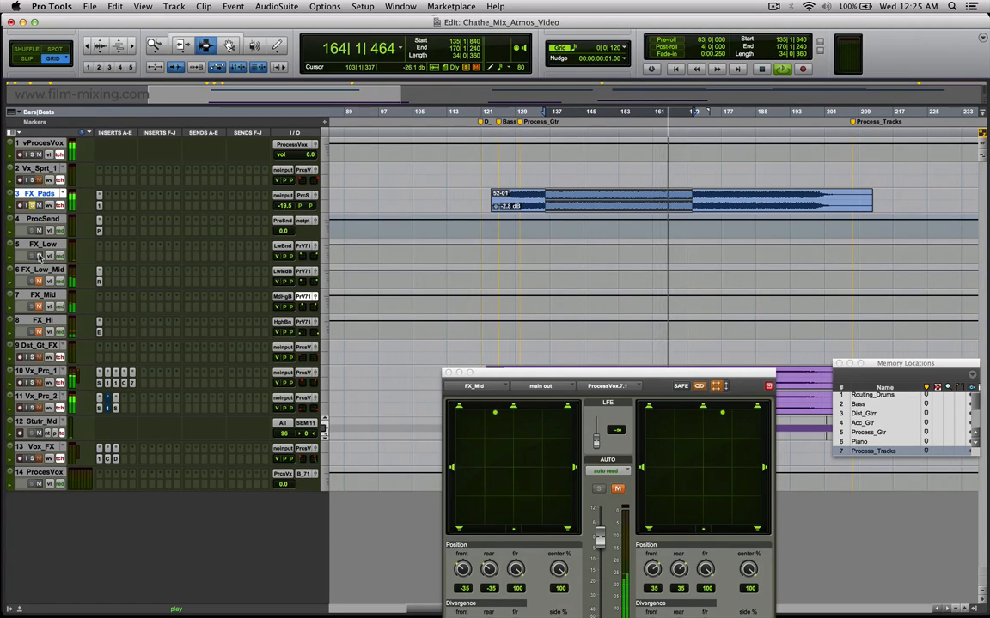
{"action": "key", "text": "space"}
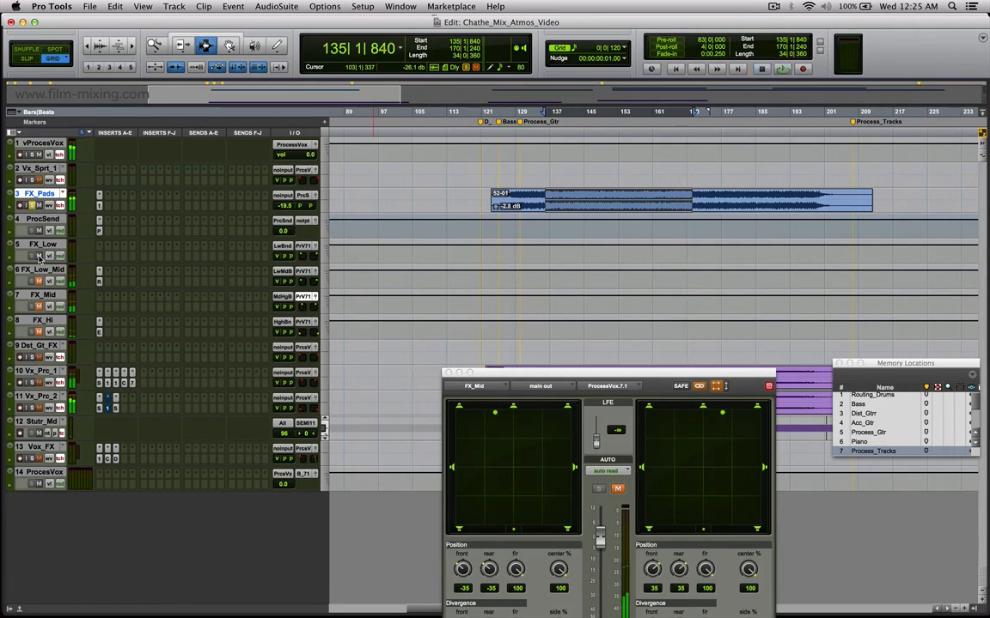
Unmute the band tracks FX_Low to FX_Hi and highlight about bars 139 to 167 across them.
{"action": "left_click", "coordinate": [39, 256]}
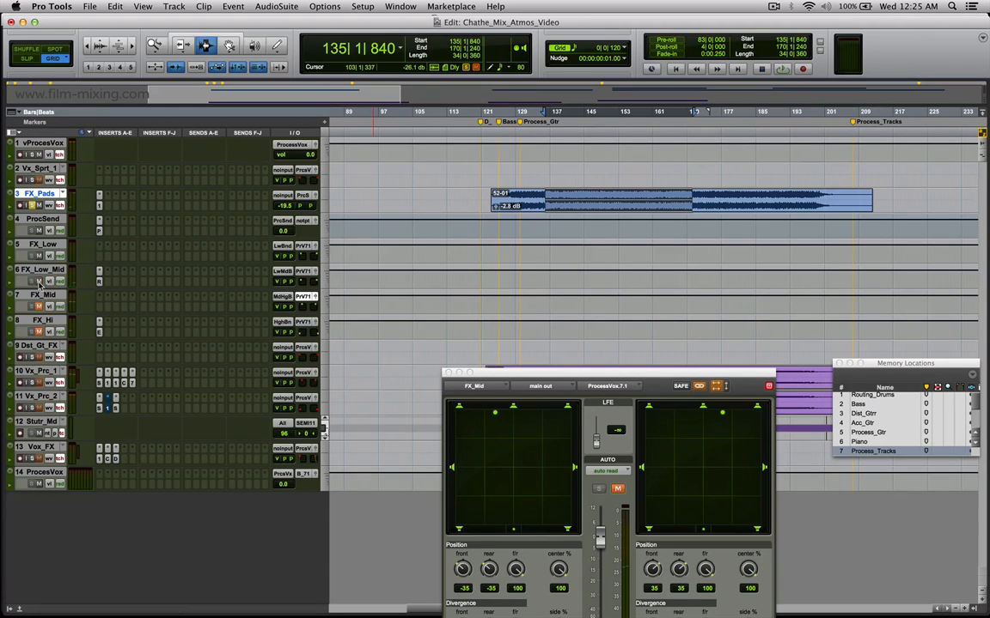
{"action": "left_click", "coordinate": [39, 306]}
{"action": "left_click_drag", "start_coordinate": [559, 250], "coordinate": [678, 327]}
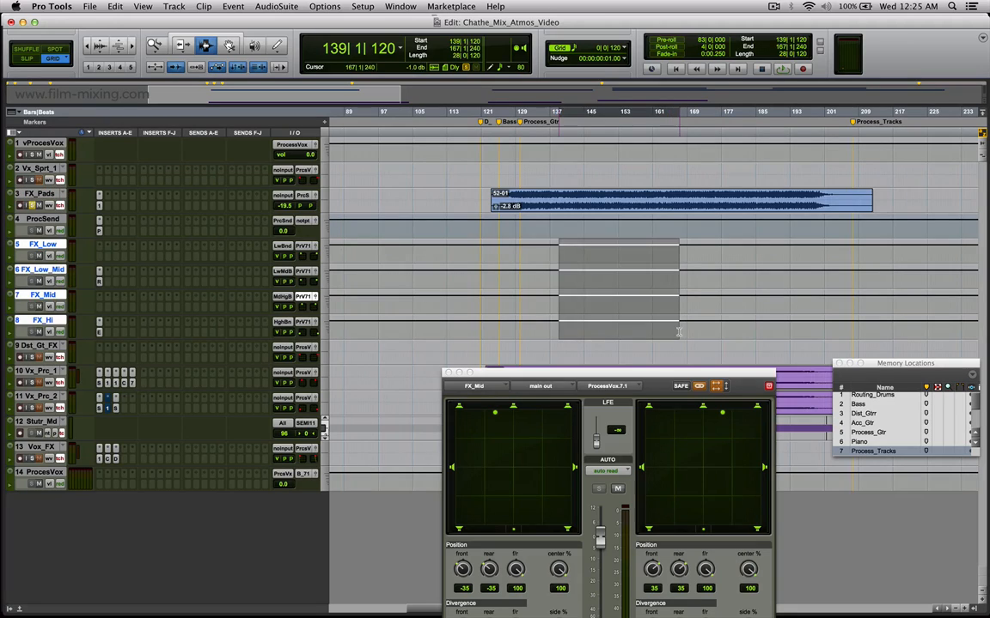
Highlight about bars 138 to 186 and 134 to 190 on FX_Pads, and about bars 131 to 162 across the four band tracks.
{"action": "left_click_drag", "start_coordinate": [554, 200], "coordinate": [762, 199]}
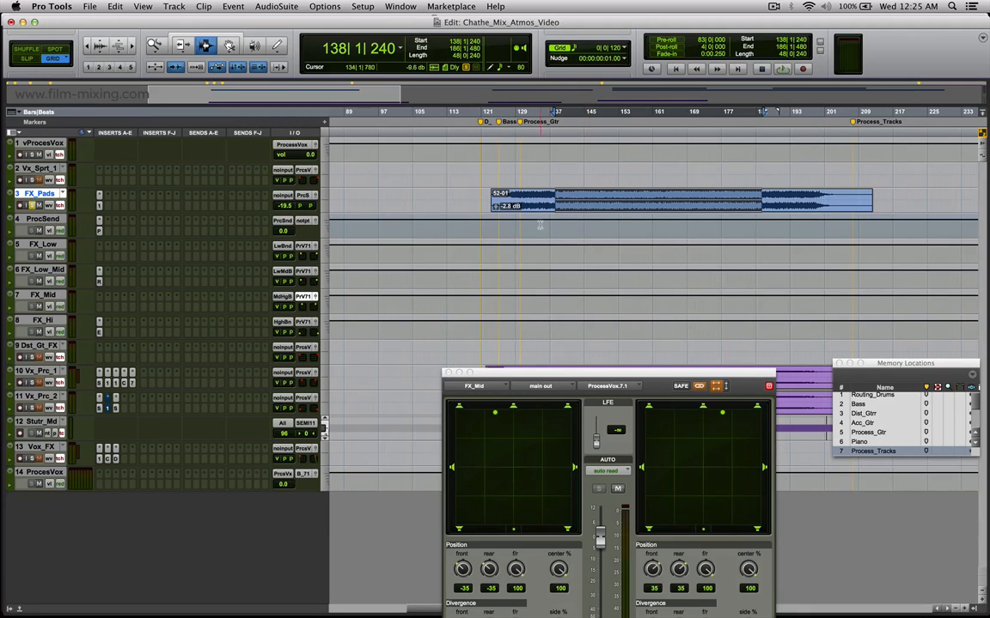
{"action": "left_click", "coordinate": [550, 199]}
{"action": "double_click", "coordinate": [550, 199]}
{"action": "left_click_drag", "start_coordinate": [543, 199], "coordinate": [778, 200]}
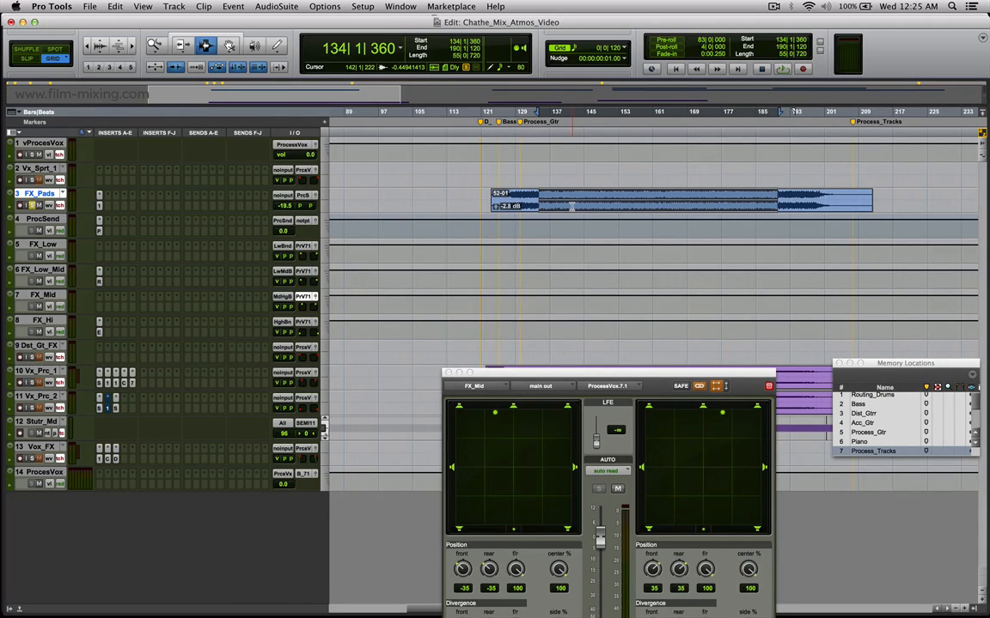
{"action": "left_click_drag", "start_coordinate": [527, 241], "coordinate": [657, 320]}
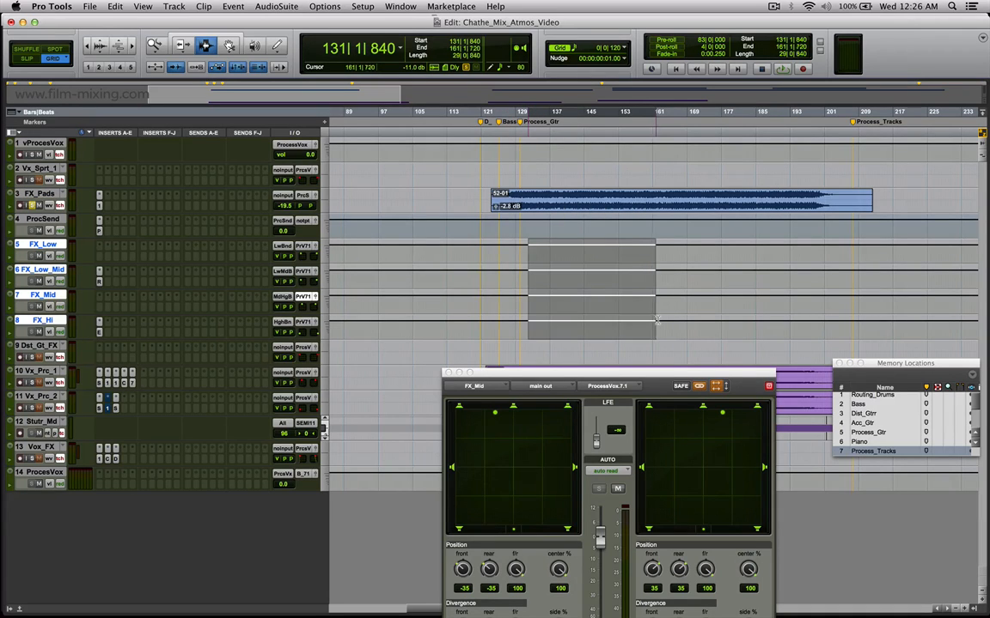
Review the output panners of FX_Low_Mid and FX_Hi while highlighting a passage on each track, and close the panner window.
{"action": "left_click", "coordinate": [316, 270]}
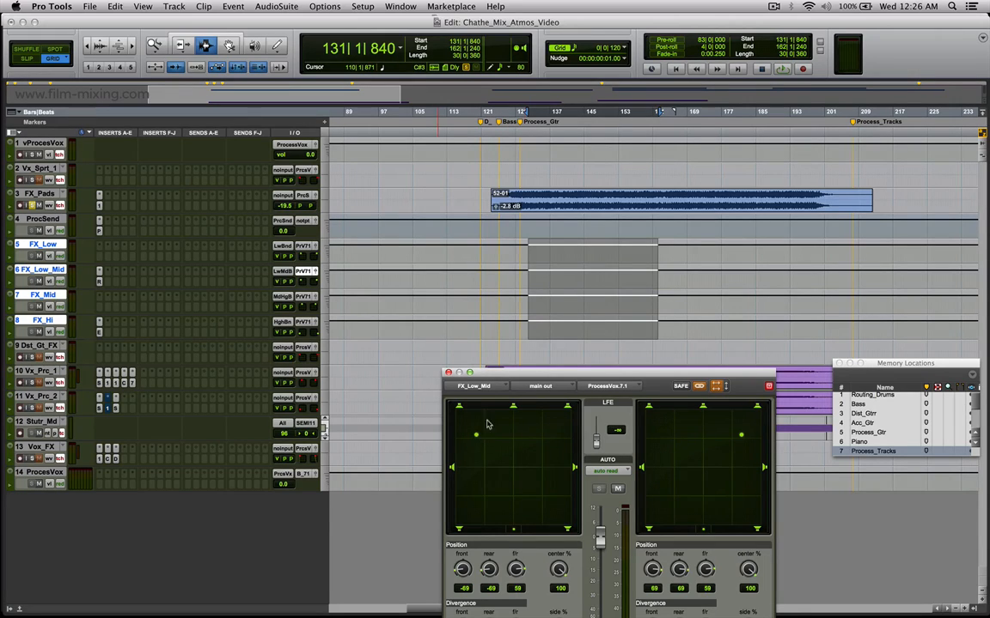
{"action": "left_click_drag", "start_coordinate": [530, 278], "coordinate": [685, 277]}
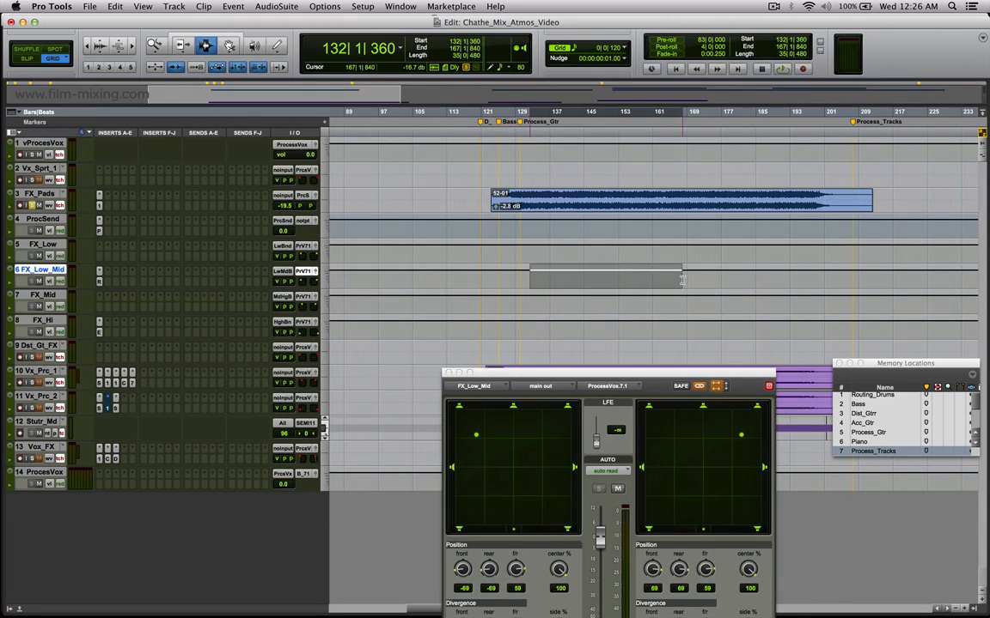
{"action": "left_click_drag", "start_coordinate": [527, 326], "coordinate": [754, 324]}
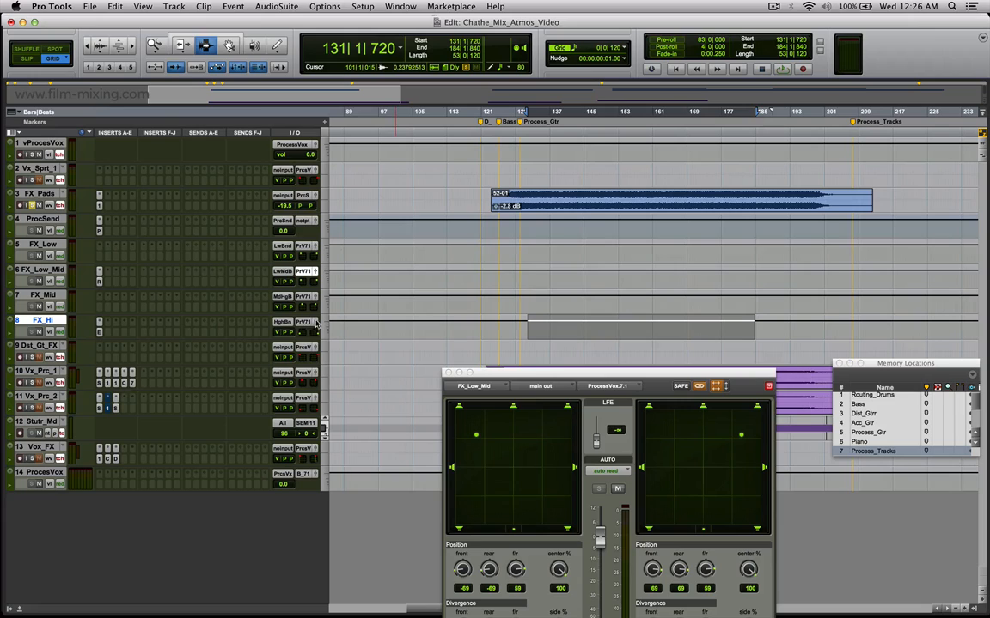
{"action": "left_click", "coordinate": [316, 323]}
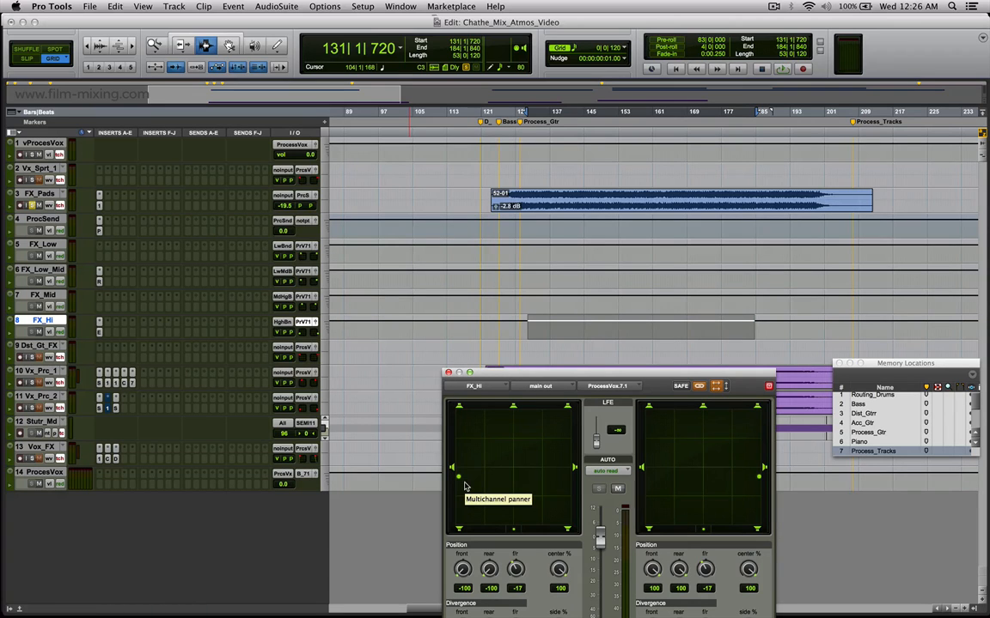
{"action": "left_click", "coordinate": [448, 374]}
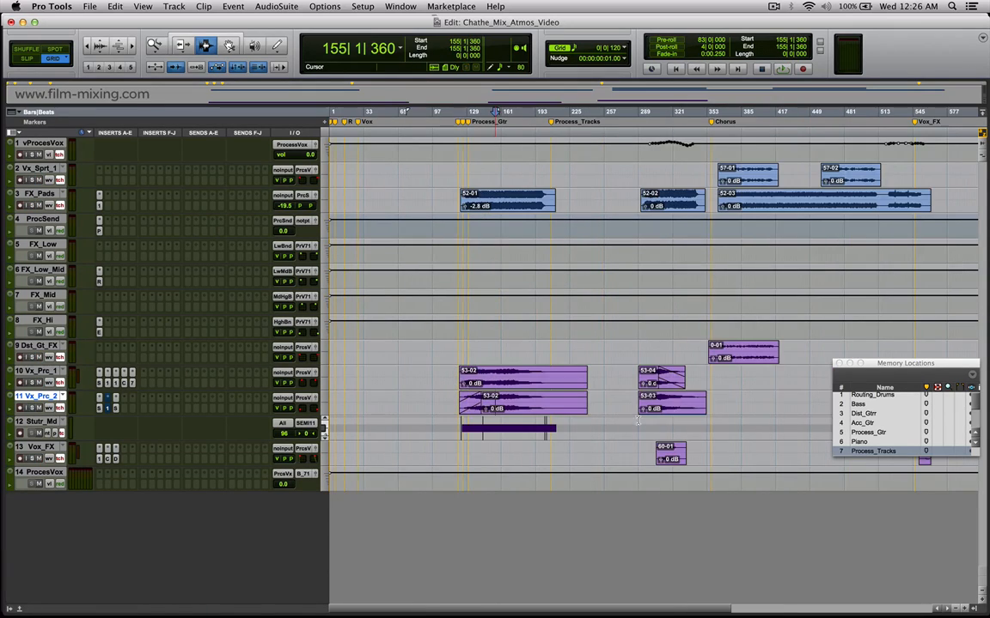
Place the edit cursor at about bar 167 on Vx_Prc_2, and inspect and close its Stutter Edit plug-in.
{"action": "key", "text": "t"}
{"action": "key", "text": "t"}
{"action": "key", "text": "t"}
{"action": "key", "text": "r"}
{"action": "key", "text": "r"}
{"action": "left_click", "coordinate": [680, 406]}
{"action": "key", "text": "t"}
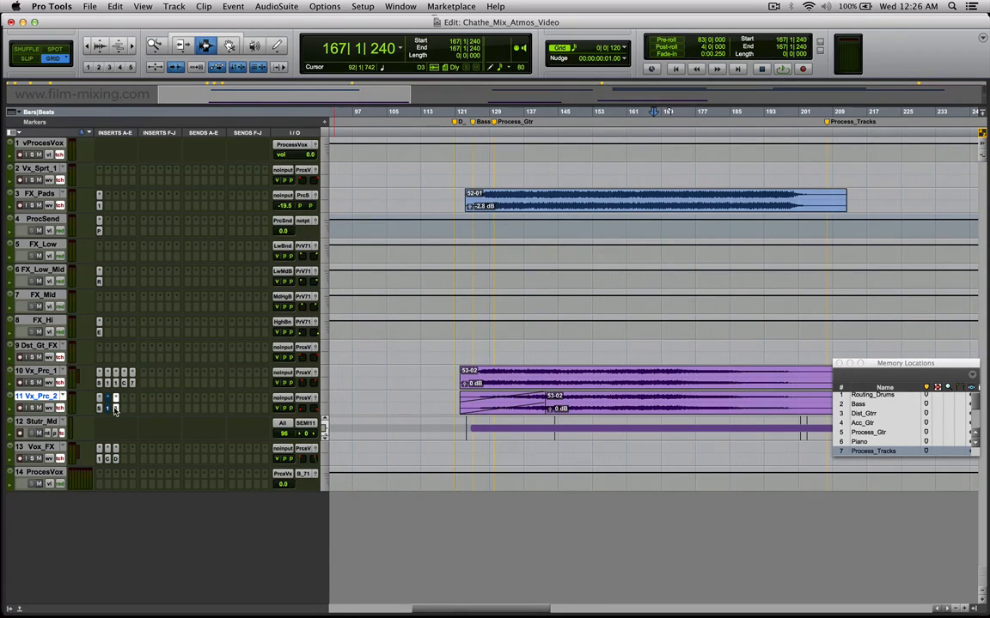
{"action": "left_click", "coordinate": [117, 412]}
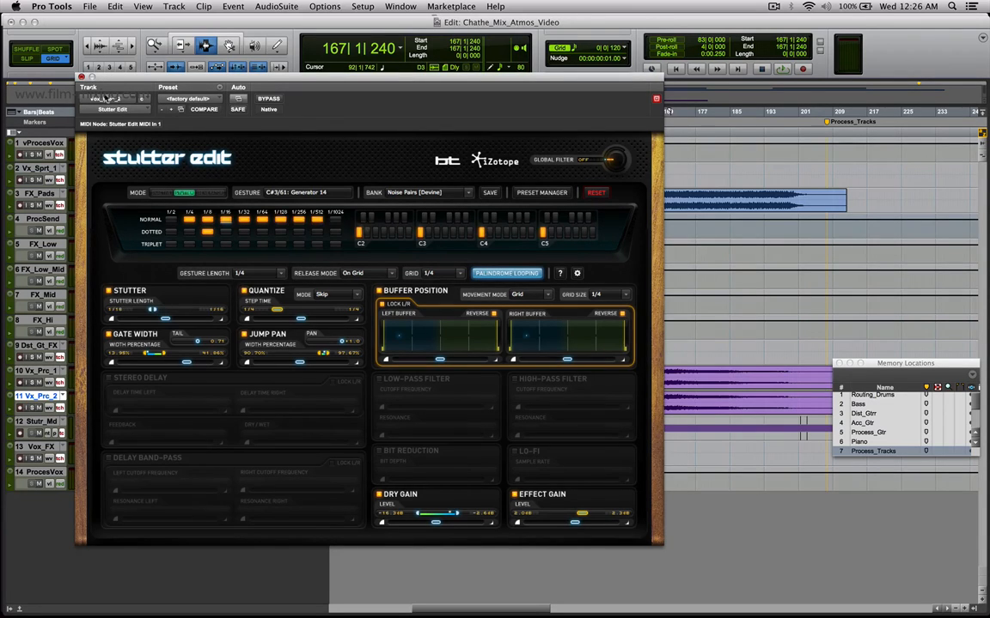
{"action": "left_click", "coordinate": [82, 78]}
Show the video window, solo Vx_Prc_1 and Vx_Prc_2, and play them from about bar 125.
{"action": "left_click_drag", "start_coordinate": [547, 378], "coordinate": [678, 404]}
{"action": "key", "text": "super+9"}
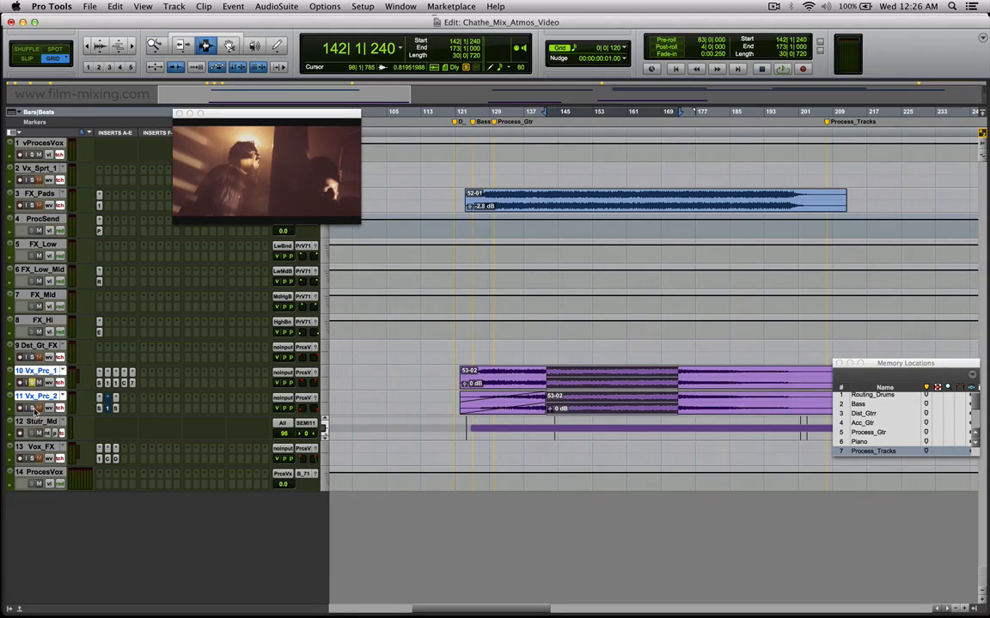
{"action": "left_click", "coordinate": [600, 378]}
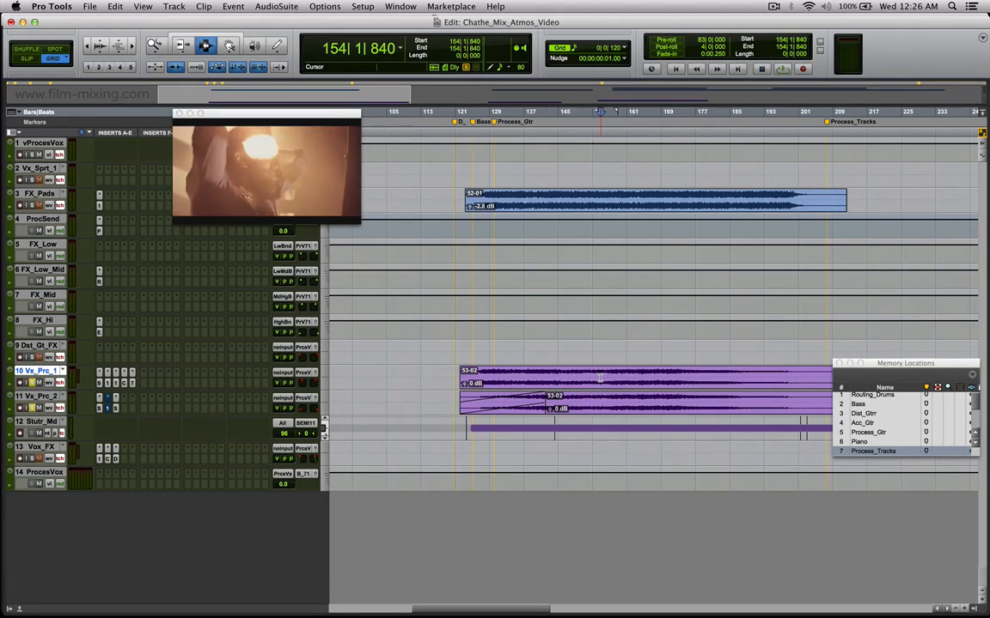
{"action": "key", "text": "t"}
{"action": "key", "text": "t"}
{"action": "key", "text": "r"}
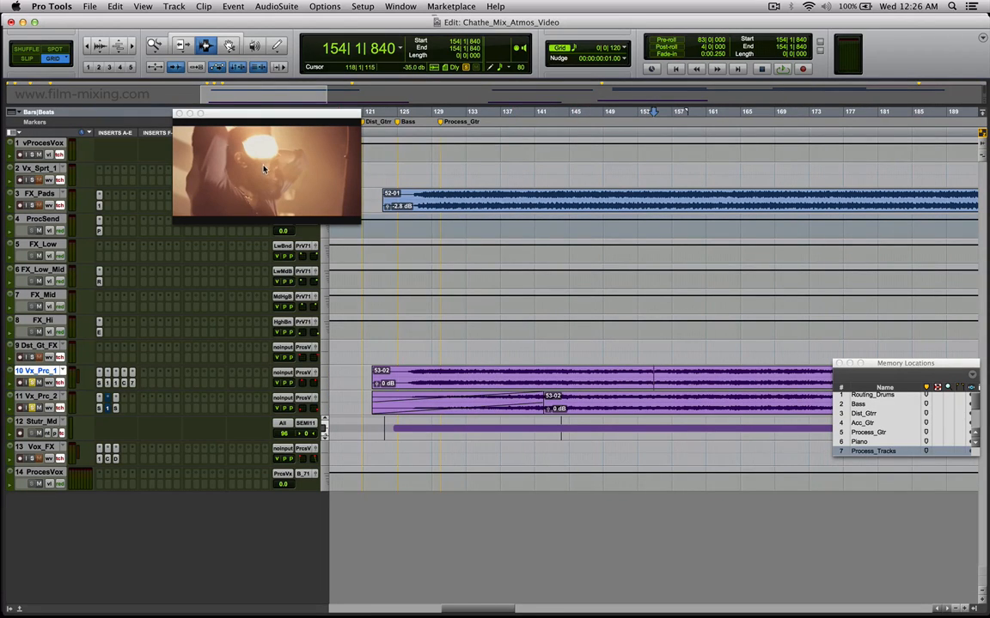
{"action": "left_click", "coordinate": [404, 384]}
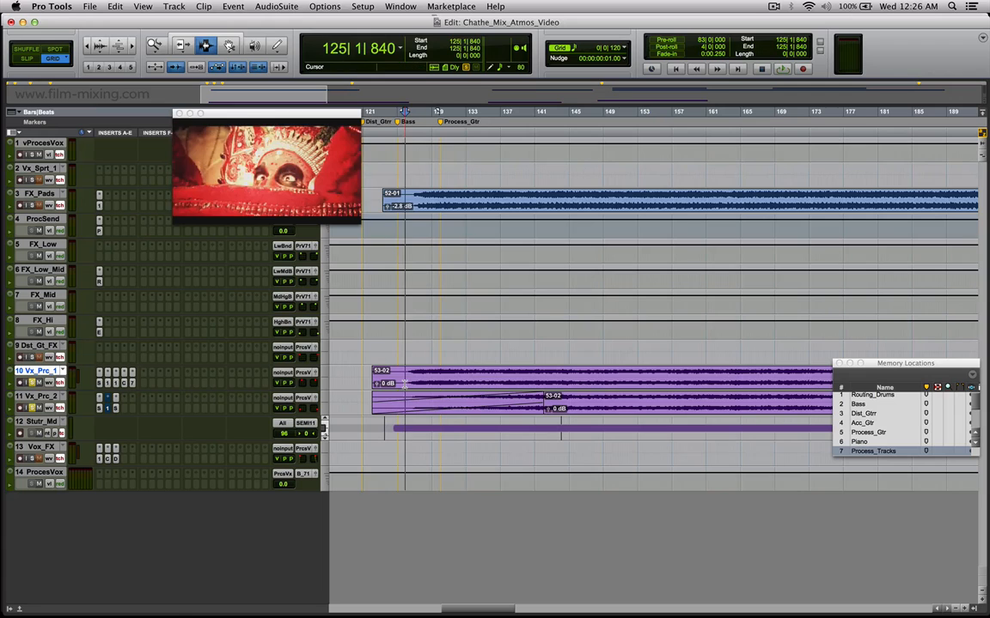
{"action": "key", "text": "space"}
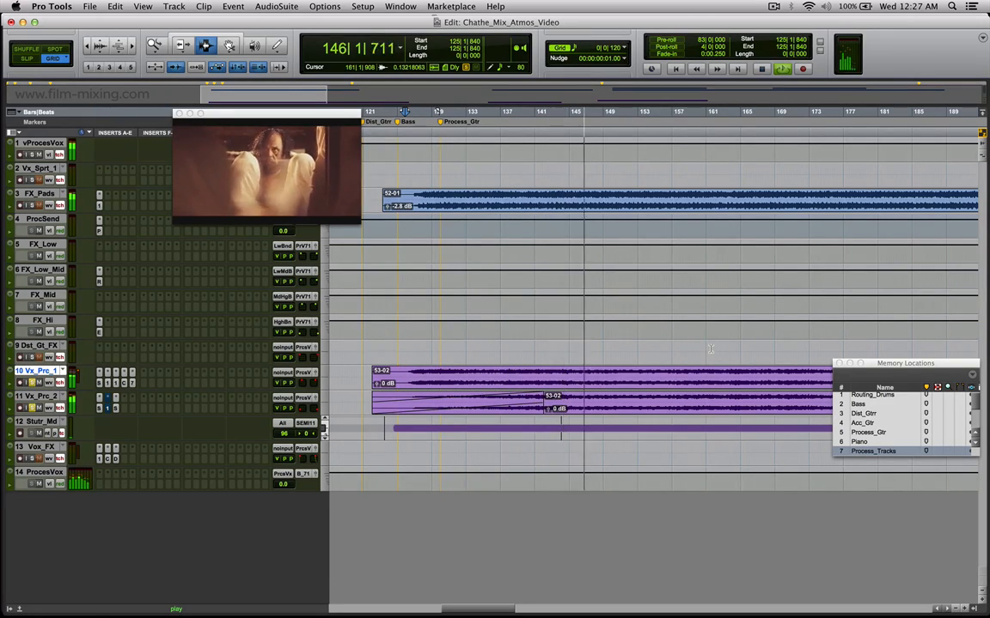
Audition the soloed Vx_Prc_1 and Vx_Prc_2 from about bar 173 and stop playback.
{"action": "key", "text": "r"}
{"action": "key", "text": "r"}
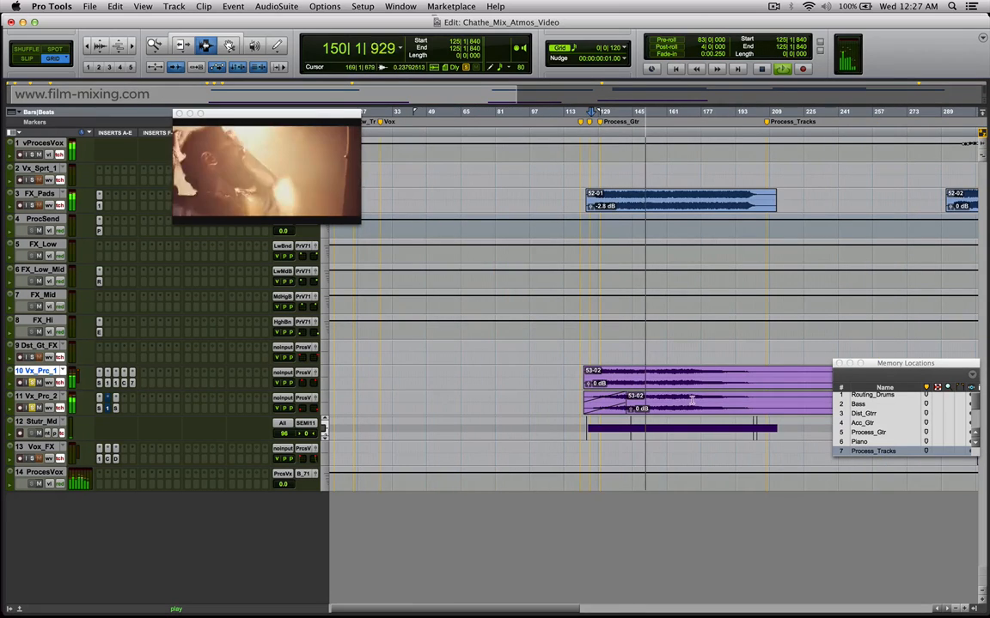
{"action": "left_click", "coordinate": [694, 401]}
{"action": "key", "text": "t"}
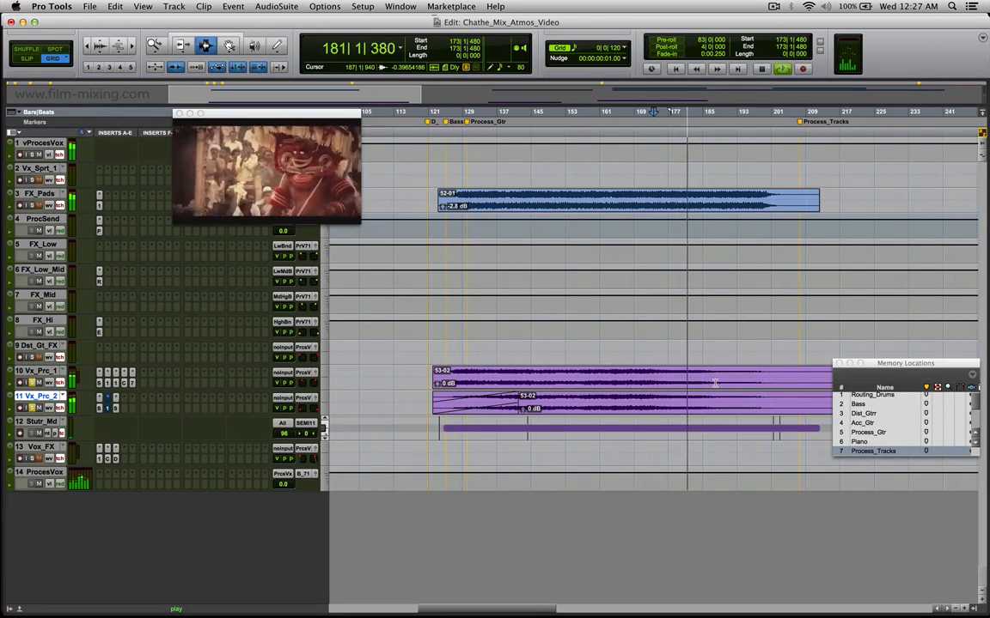
{"action": "key", "text": "space"}
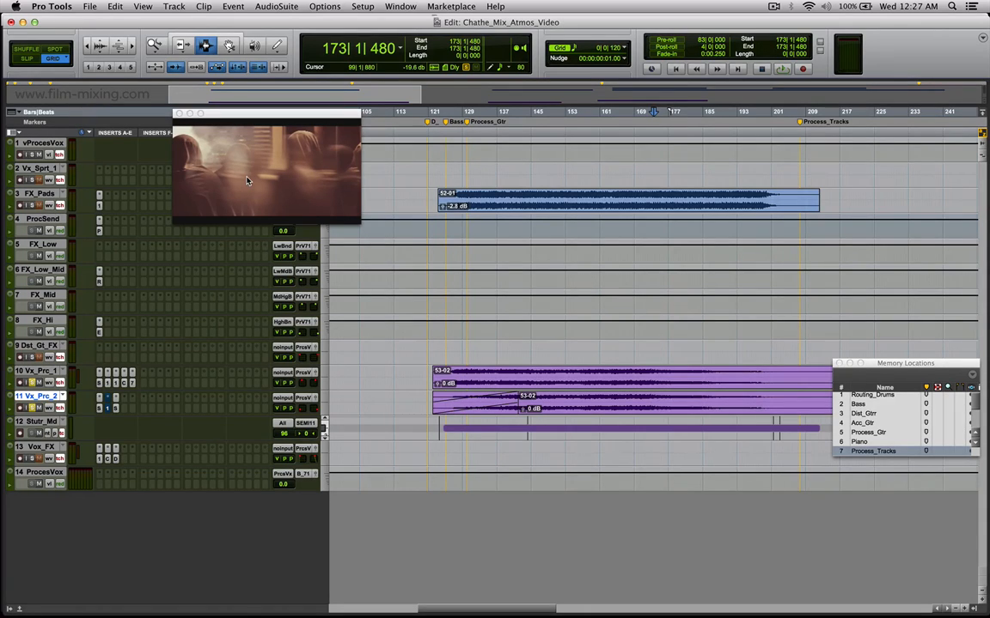
Highlight passages across Vx_Prc_1 and Vx_Prc_2, including about bars 143 to 169, and place the edit cursor at about bar 156 on Vx_Prc_2.
{"action": "left_click_drag", "start_coordinate": [529, 378], "coordinate": [624, 395]}
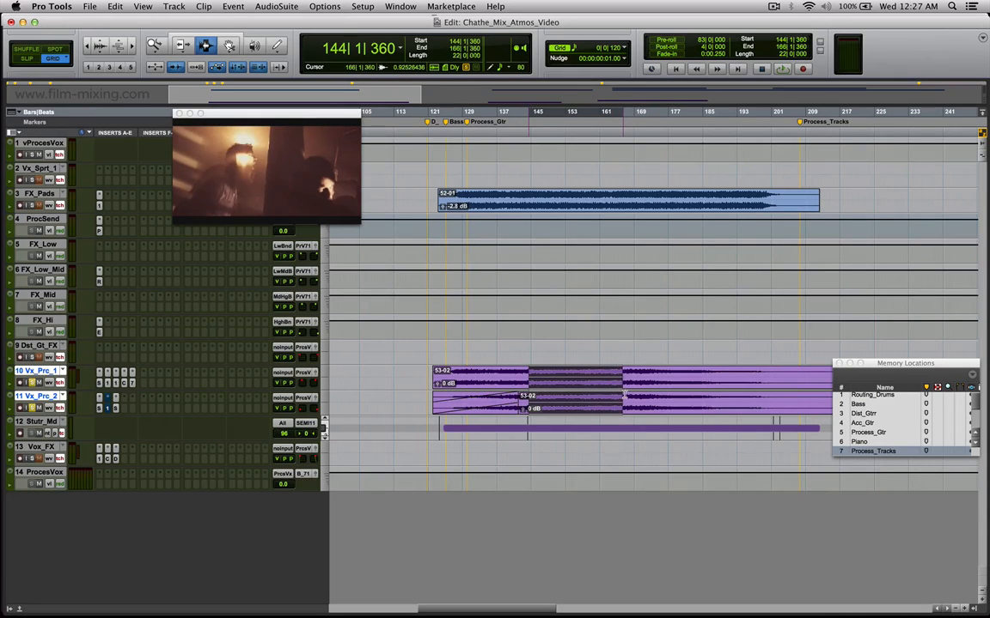
{"action": "left_click", "coordinate": [542, 383]}
{"action": "left_click_drag", "start_coordinate": [545, 391], "coordinate": [554, 394]}
{"action": "left_click", "coordinate": [527, 379]}
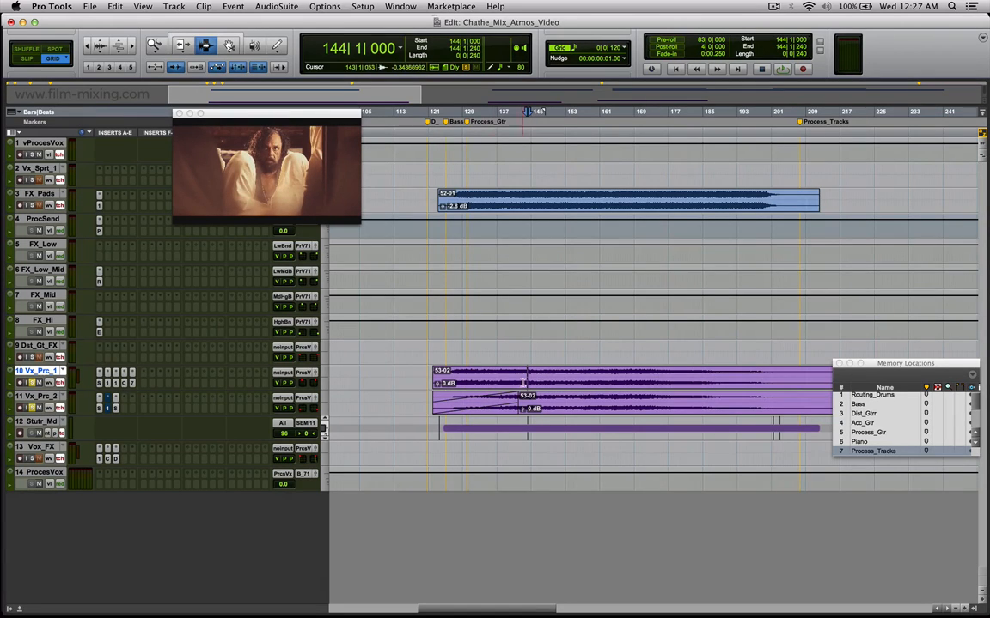
{"action": "left_click_drag", "start_coordinate": [525, 383], "coordinate": [641, 415]}
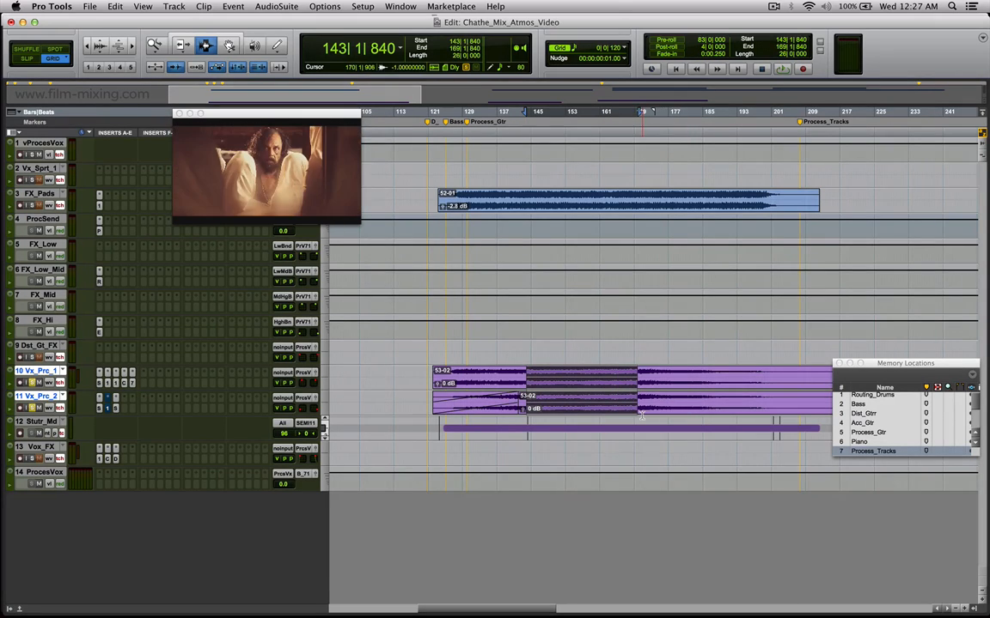
{"action": "left_click", "coordinate": [580, 394]}
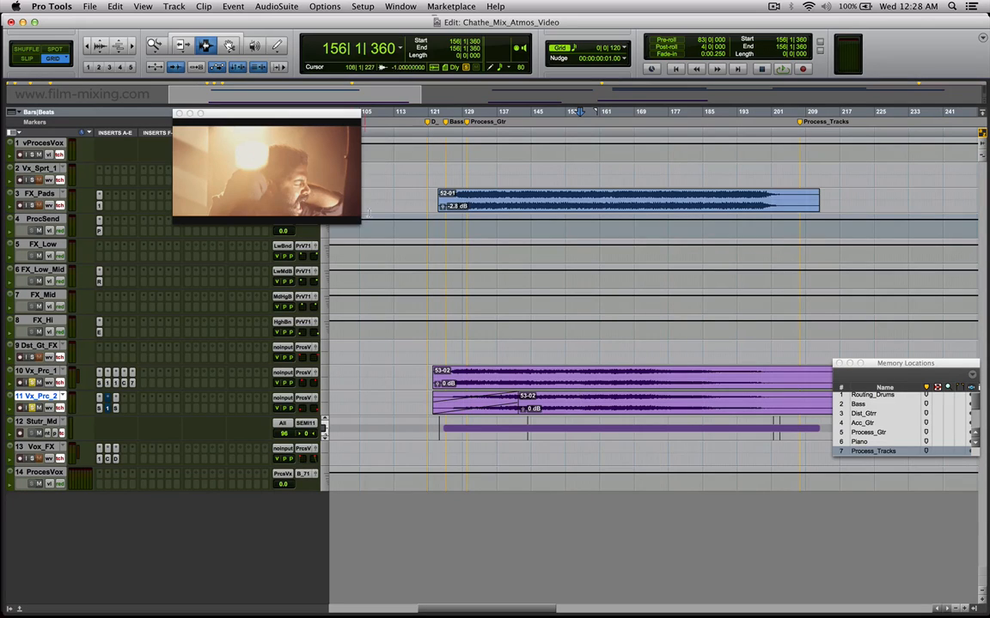
Highlight passages on Vx_Prc_1, including about bars 139 to 159, and inspect the panning of Vx_Prc_1 and Vx_Prc_2 in their output window.
{"action": "left_click_drag", "start_coordinate": [545, 378], "coordinate": [653, 382]}
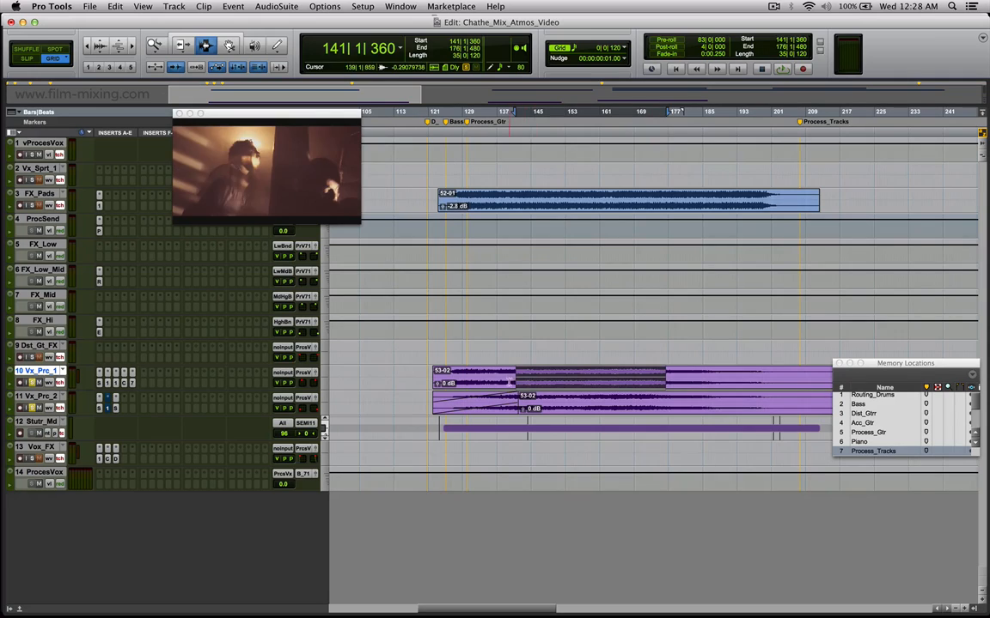
{"action": "left_click_drag", "start_coordinate": [509, 384], "coordinate": [592, 384]}
{"action": "left_click", "coordinate": [314, 373]}
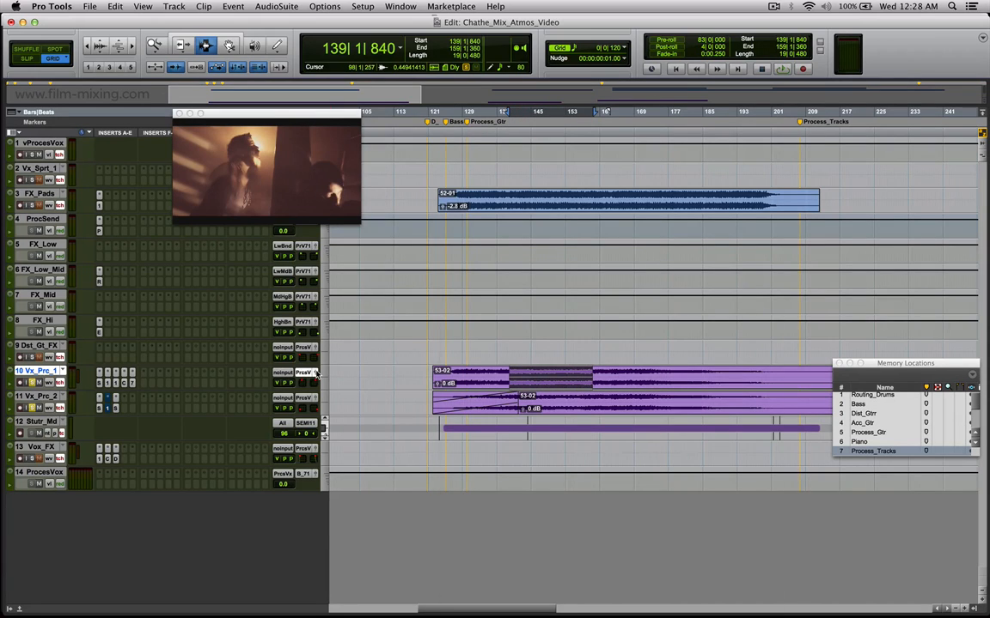
{"action": "left_click_drag", "start_coordinate": [535, 324], "coordinate": [441, 7]}
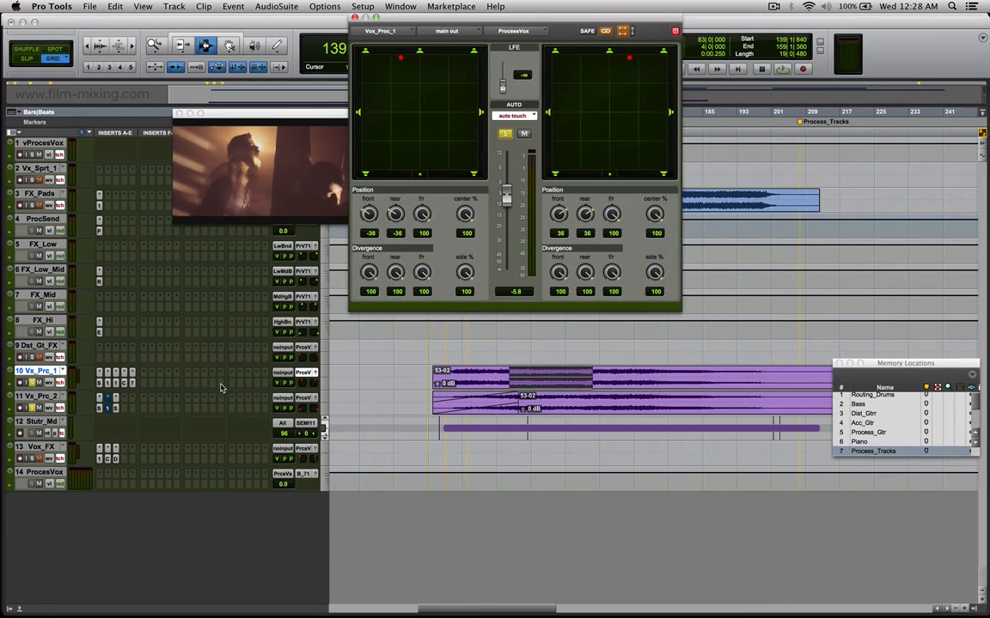
{"action": "left_click", "coordinate": [315, 398]}
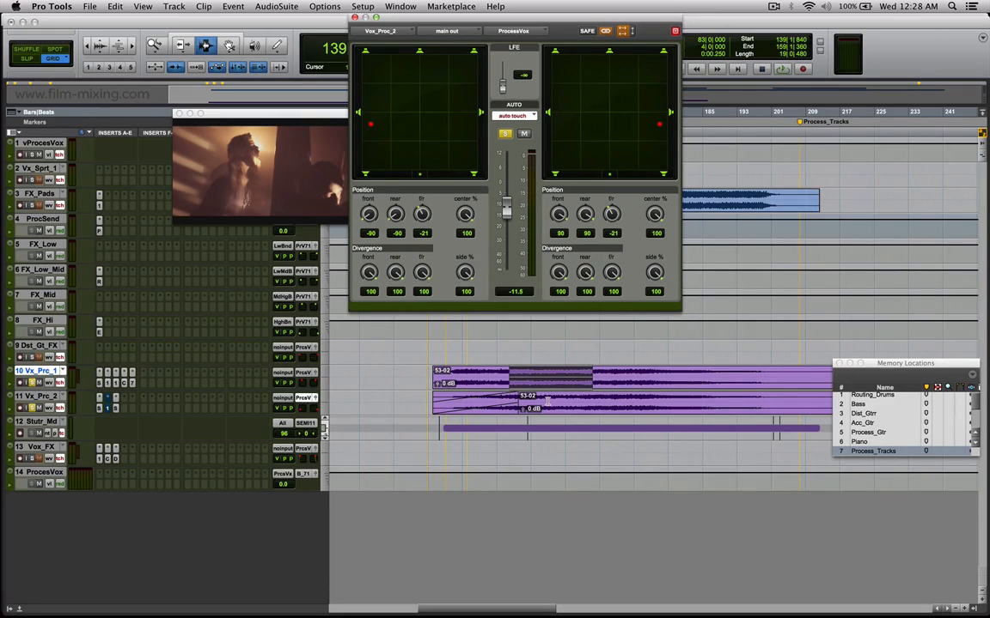
Show the volume automation on the tracks, highlight about bars 136 to 180 on Vx_Prc_2, and bring back the Vx_Prc_1 panner.
{"action": "key", "text": "ctrl+alt+minus"}
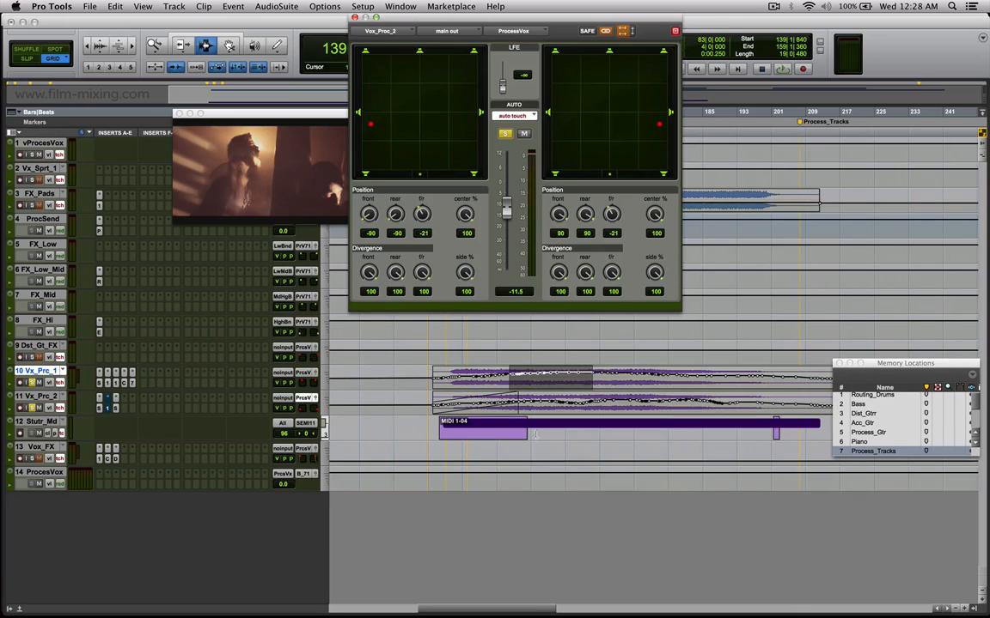
{"action": "left_click_drag", "start_coordinate": [498, 406], "coordinate": [722, 405]}
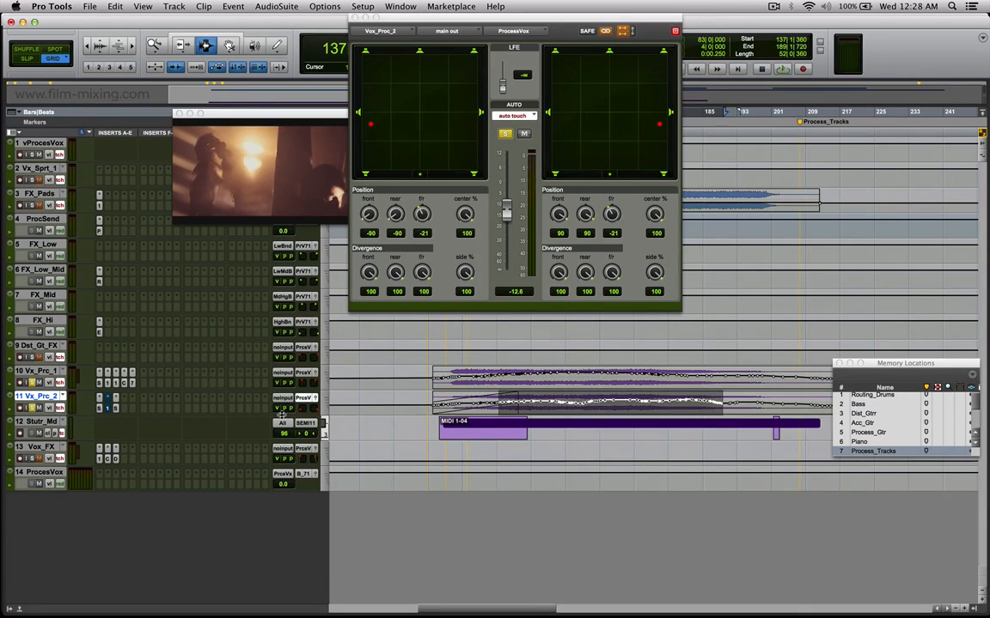
{"action": "left_click_drag", "start_coordinate": [495, 409], "coordinate": [684, 406]}
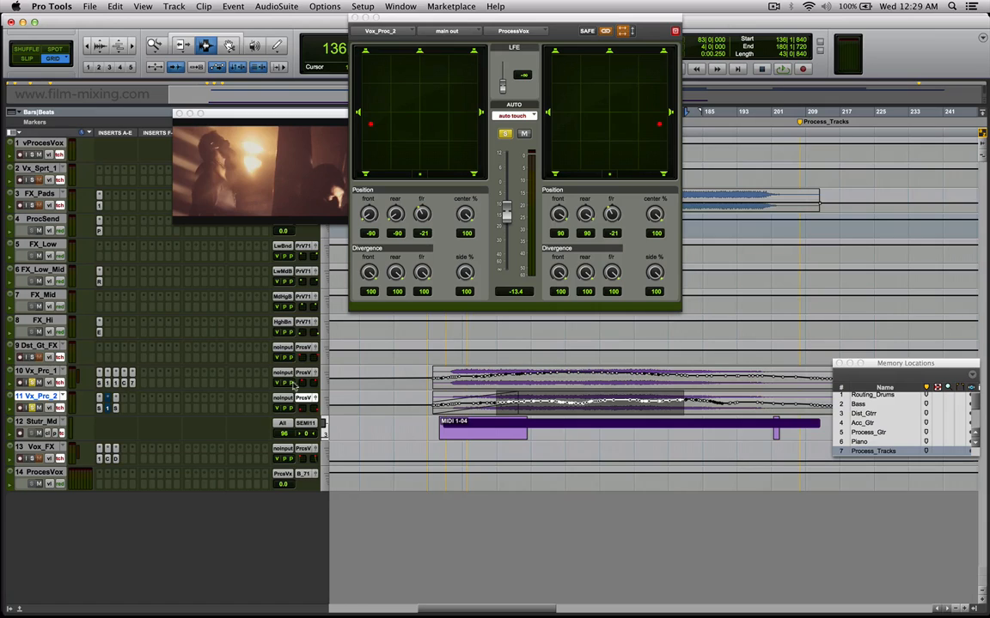
{"action": "left_click", "coordinate": [316, 373]}
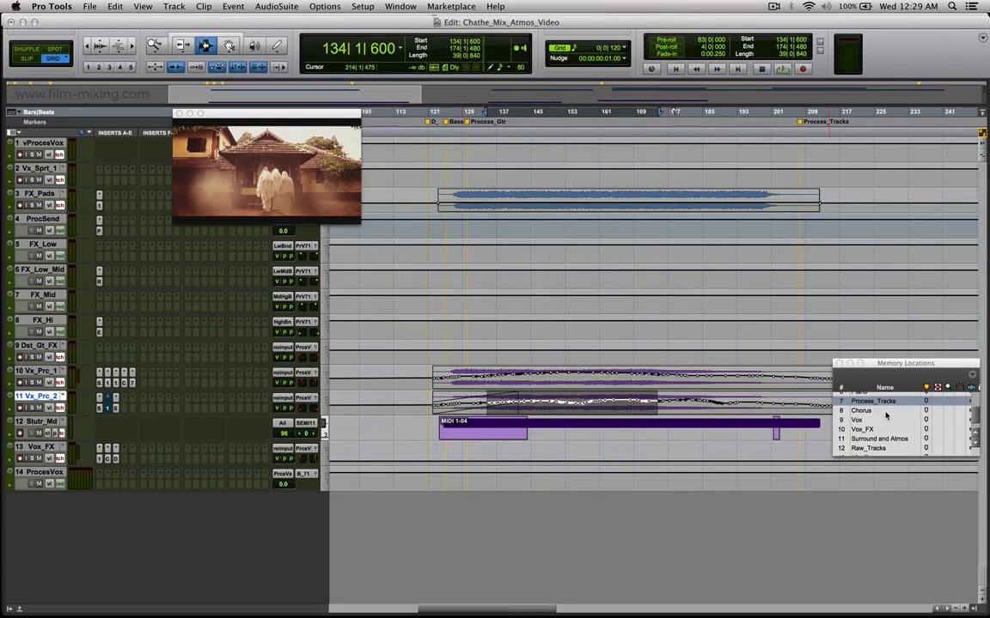
Recall the Chorus memory location and move the Spanner and video windows clear of the chorus tracks.
{"action": "left_click", "coordinate": [885, 413]}
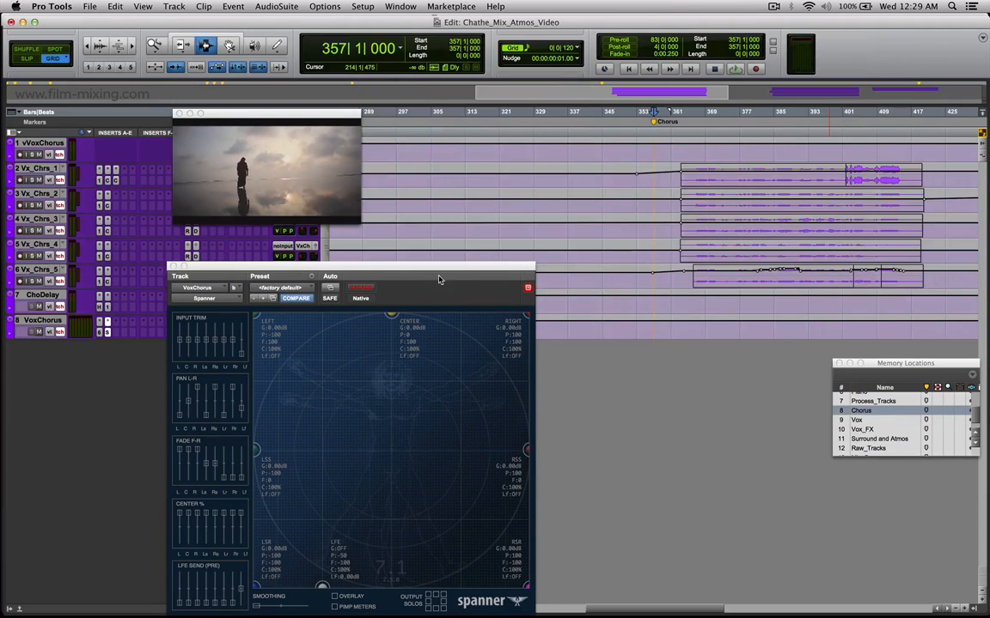
{"action": "left_click_drag", "start_coordinate": [441, 273], "coordinate": [785, 316]}
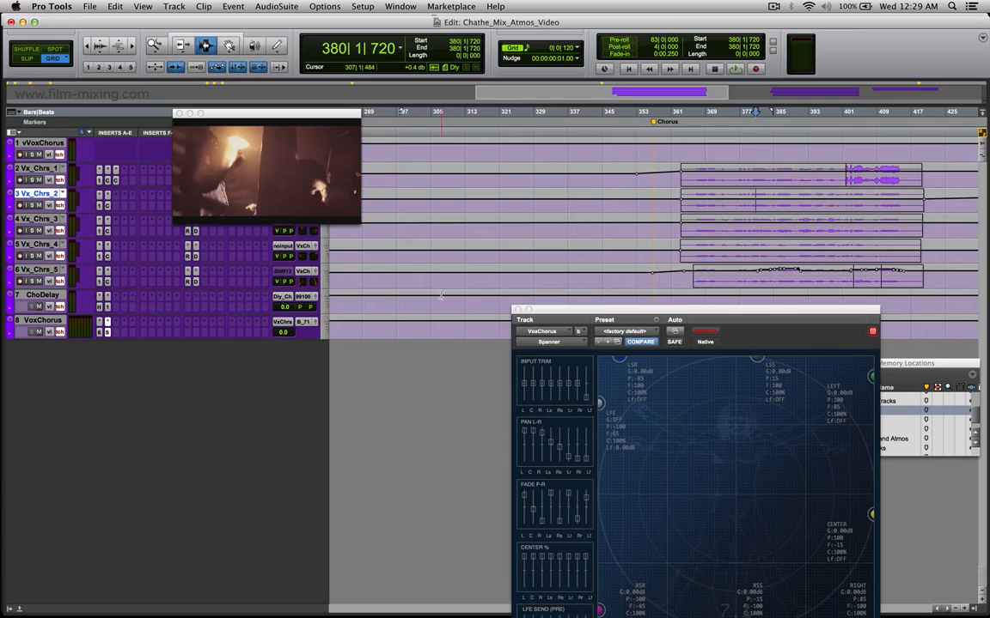
{"action": "left_click_drag", "start_coordinate": [720, 311], "coordinate": [561, 301]}
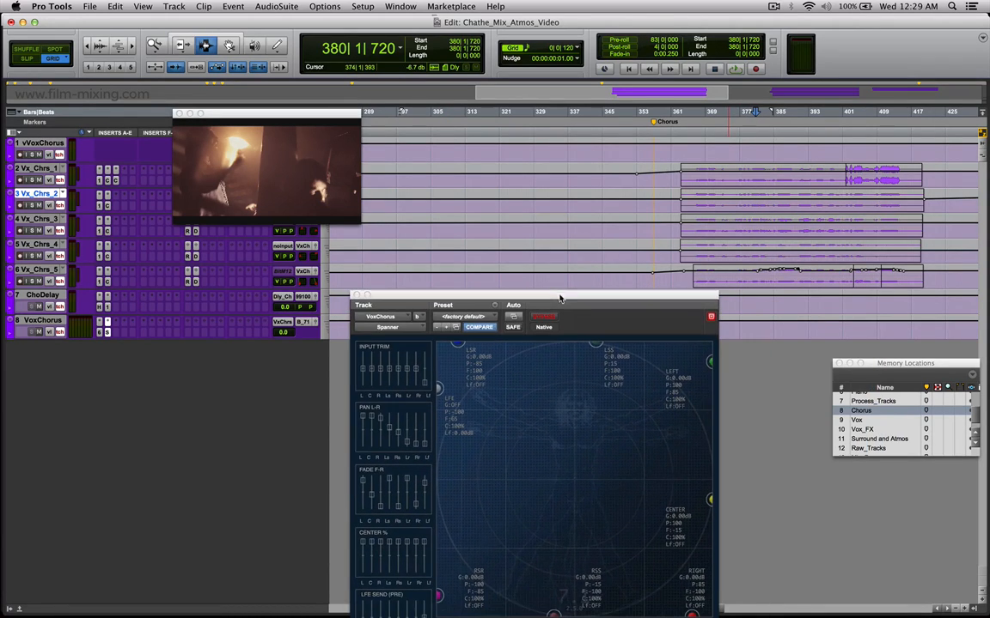
{"action": "left_click", "coordinate": [671, 225]}
{"action": "left_click_drag", "start_coordinate": [605, 298], "coordinate": [569, 247]}
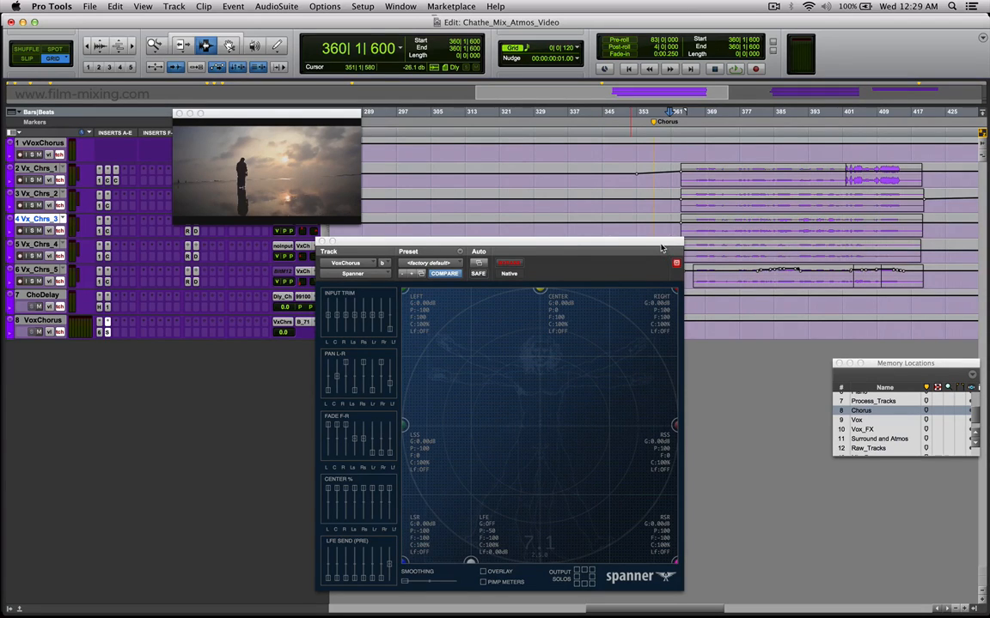
{"action": "left_click_drag", "start_coordinate": [662, 248], "coordinate": [727, 301]}
{"action": "left_click_drag", "start_coordinate": [298, 114], "coordinate": [283, 362]}
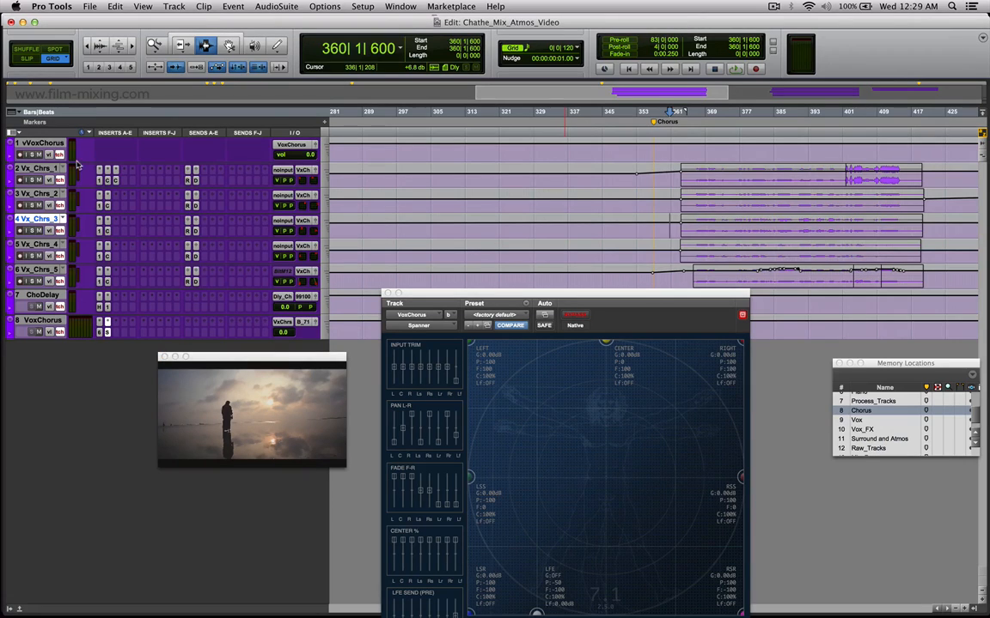
Play the chorus vocals from about bar 365 with the video window enlarged to actual size, and stop playback.
{"action": "left_click", "coordinate": [697, 198]}
{"action": "key", "text": "space"}
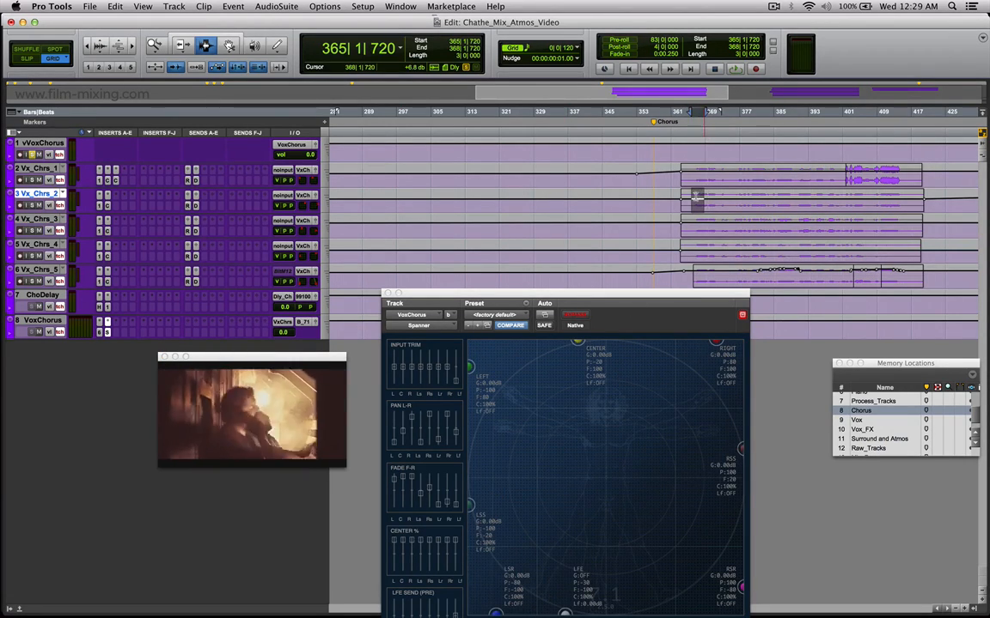
{"action": "key", "text": "r"}
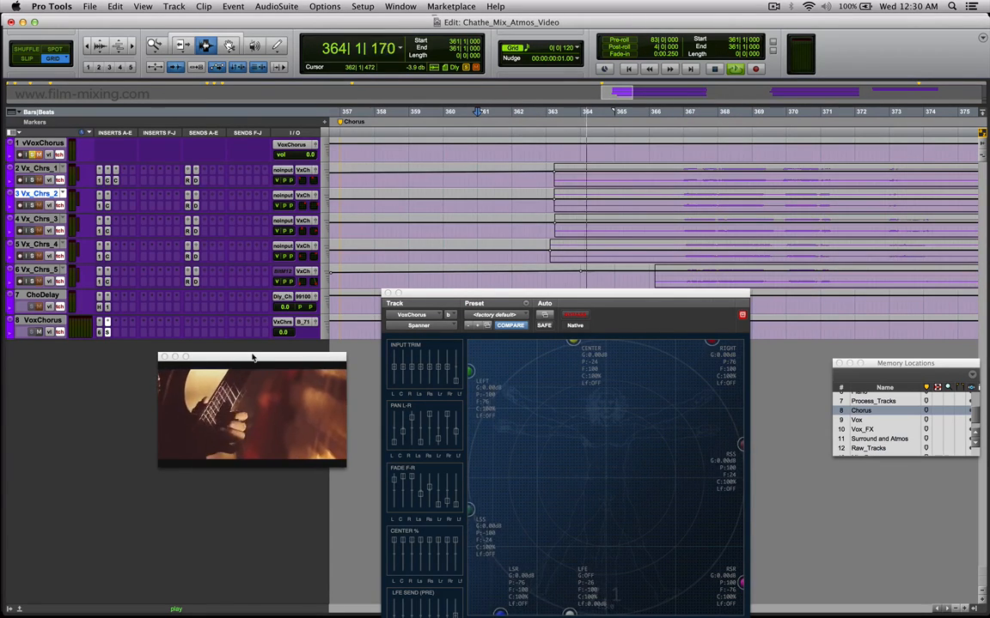
{"action": "left_click_drag", "start_coordinate": [253, 355], "coordinate": [275, 186]}
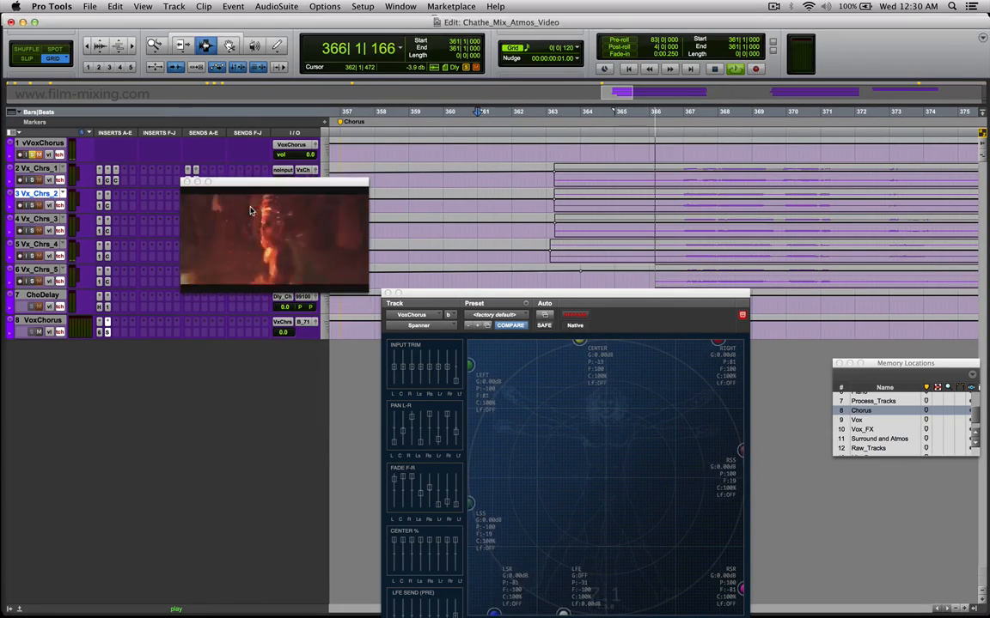
{"action": "right_click", "coordinate": [254, 210]}
{"action": "left_click", "coordinate": [275, 236]}
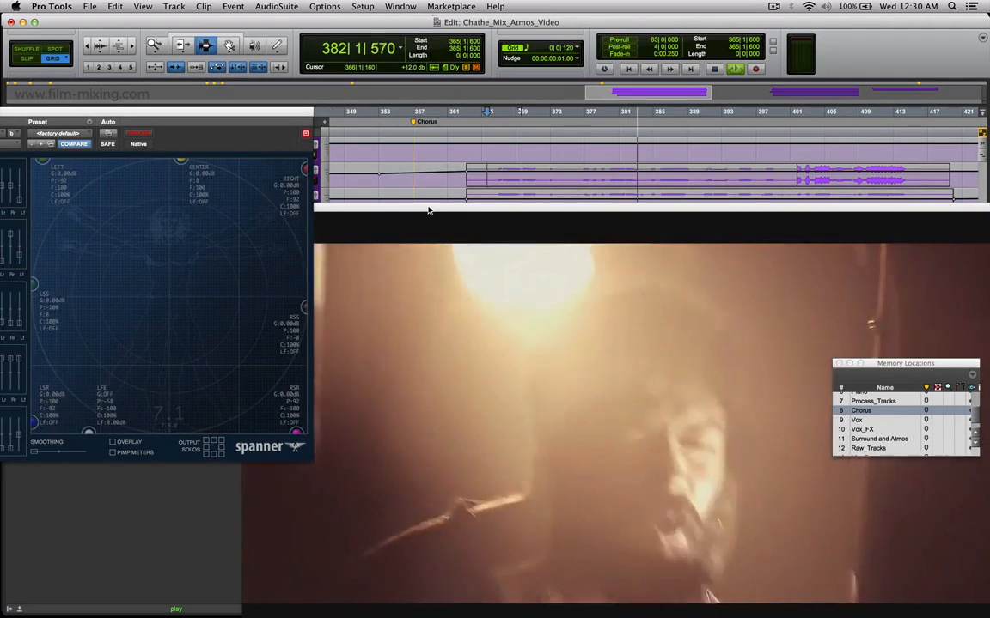
{"action": "key", "text": "space"}
Move the Spanner window below the chorus tracks, reopen the video window, and highlight about bars 371 to 375 on Vx_Chrs_1.
{"action": "left_click_drag", "start_coordinate": [420, 208], "coordinate": [527, 209]}
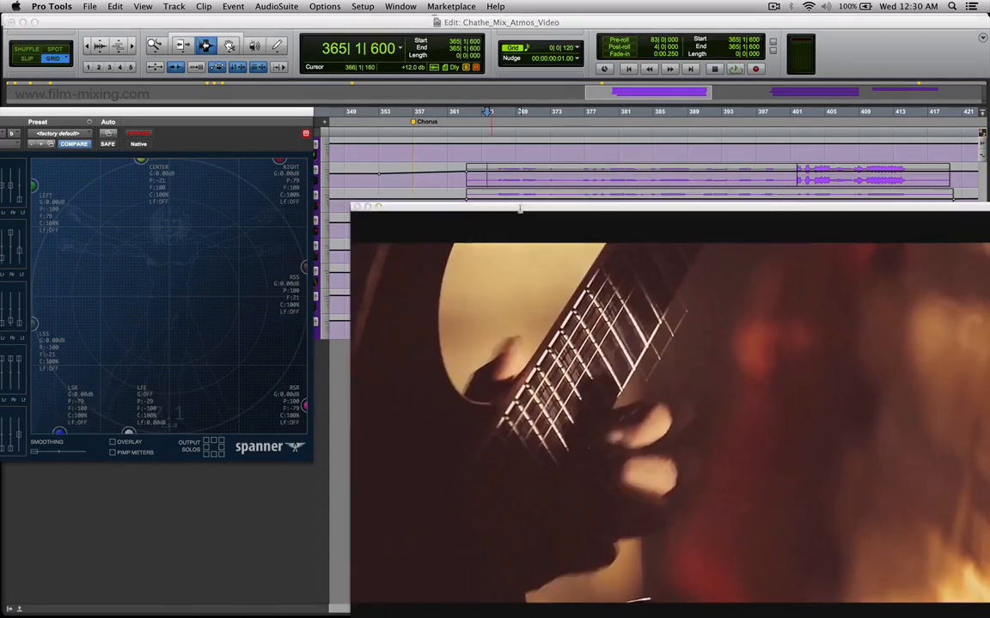
{"action": "left_click", "coordinate": [357, 207]}
{"action": "left_click_drag", "start_coordinate": [225, 116], "coordinate": [691, 306]}
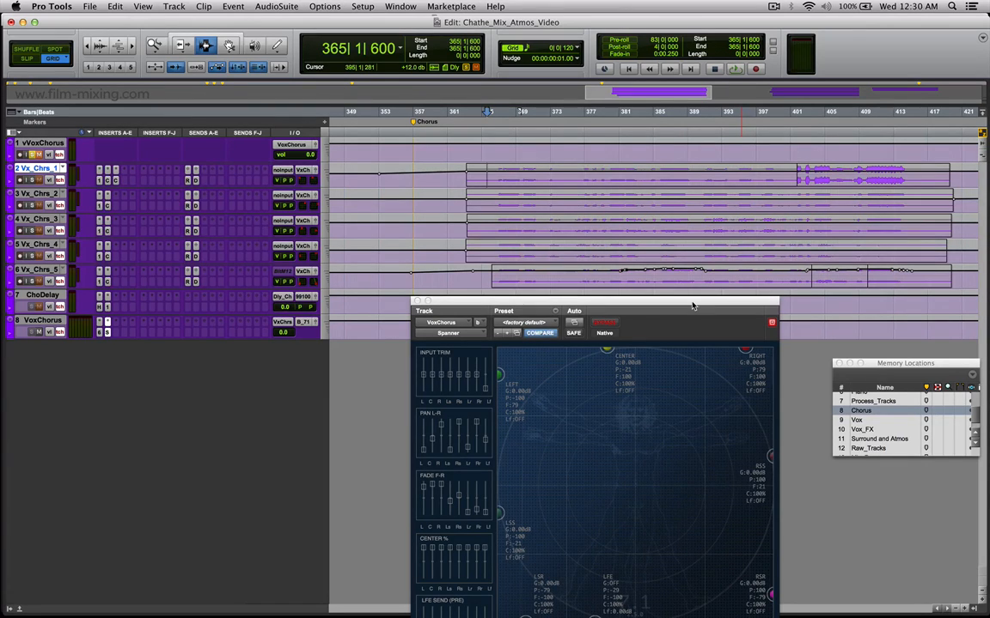
{"action": "key", "text": "super+9"}
{"action": "left_click", "coordinate": [506, 173]}
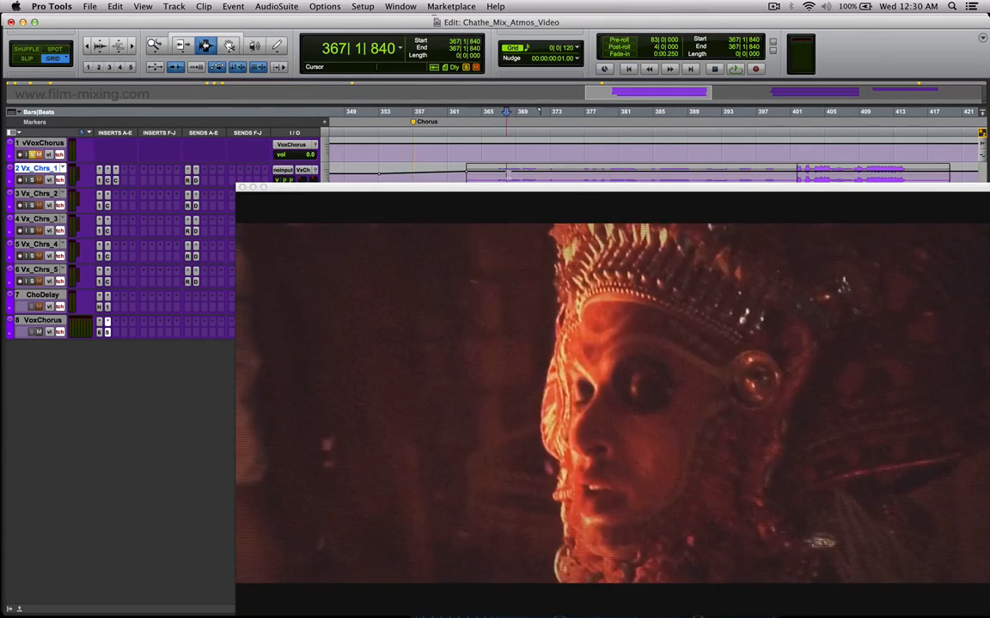
{"action": "left_click_drag", "start_coordinate": [564, 174], "coordinate": [536, 175]}
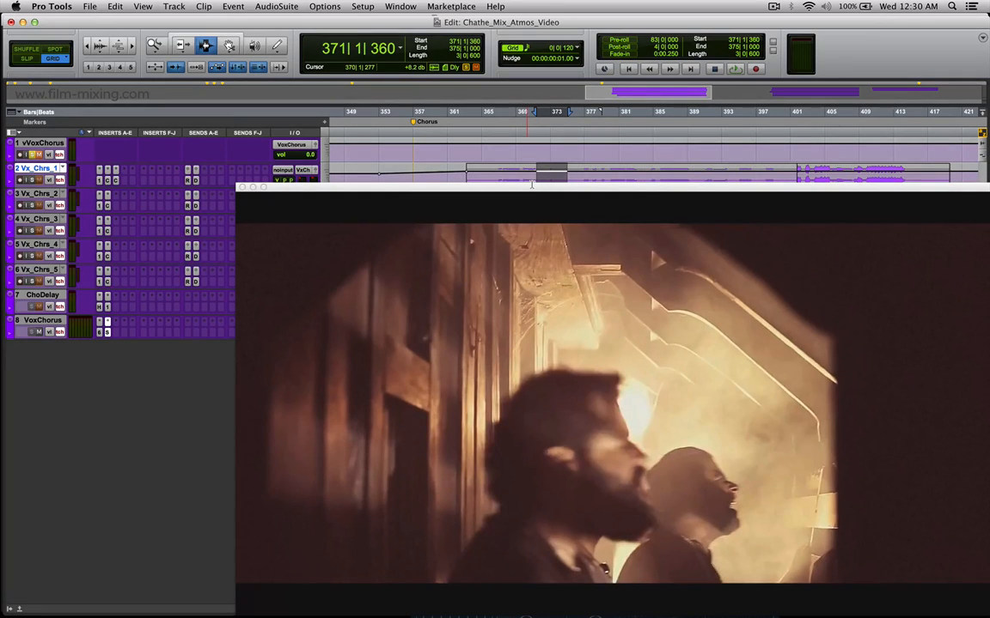
Set the video window to half size and place it below the track list beside the Spanner window.
{"action": "right_click", "coordinate": [497, 299]}
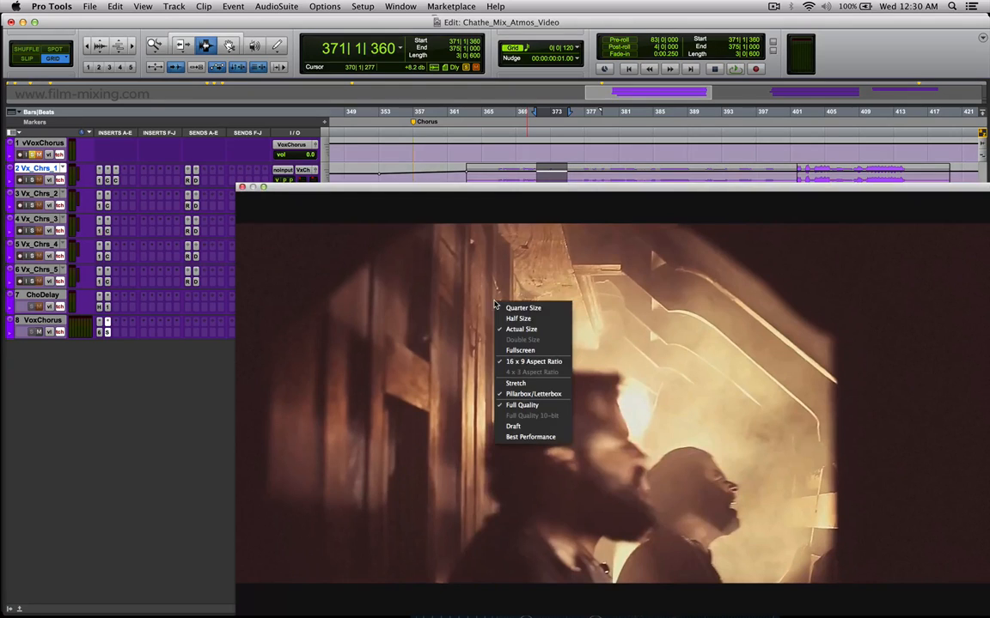
{"action": "left_click", "coordinate": [530, 321]}
{"action": "left_click_drag", "start_coordinate": [420, 189], "coordinate": [219, 360]}
{"action": "left_click_drag", "start_coordinate": [499, 299], "coordinate": [503, 325]}
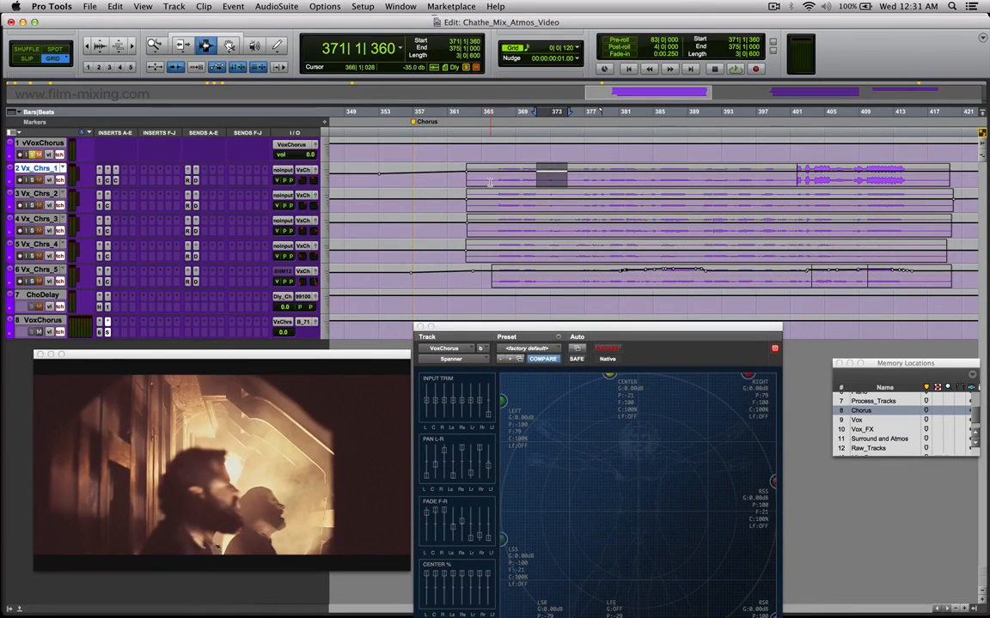
Highlight about bars 366 to 397 across Vx_Chrs_1 to Vx_Chrs_5 and open the Vox_Chorus_1 output window over the timeline.
{"action": "left_click_drag", "start_coordinate": [488, 183], "coordinate": [757, 275]}
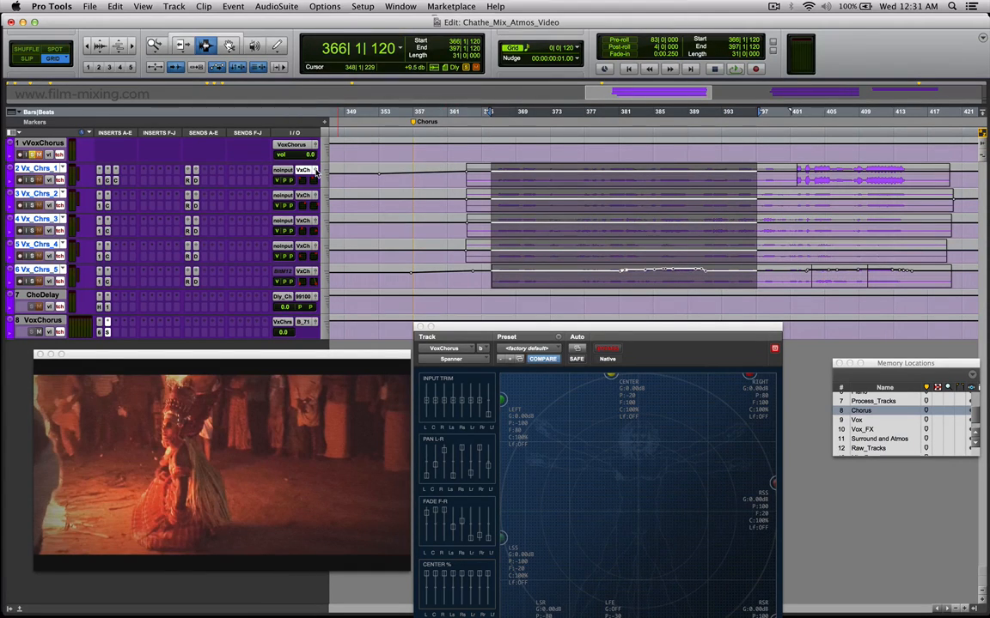
{"action": "left_click", "coordinate": [317, 172]}
{"action": "left_click_drag", "start_coordinate": [460, 18], "coordinate": [548, 137]}
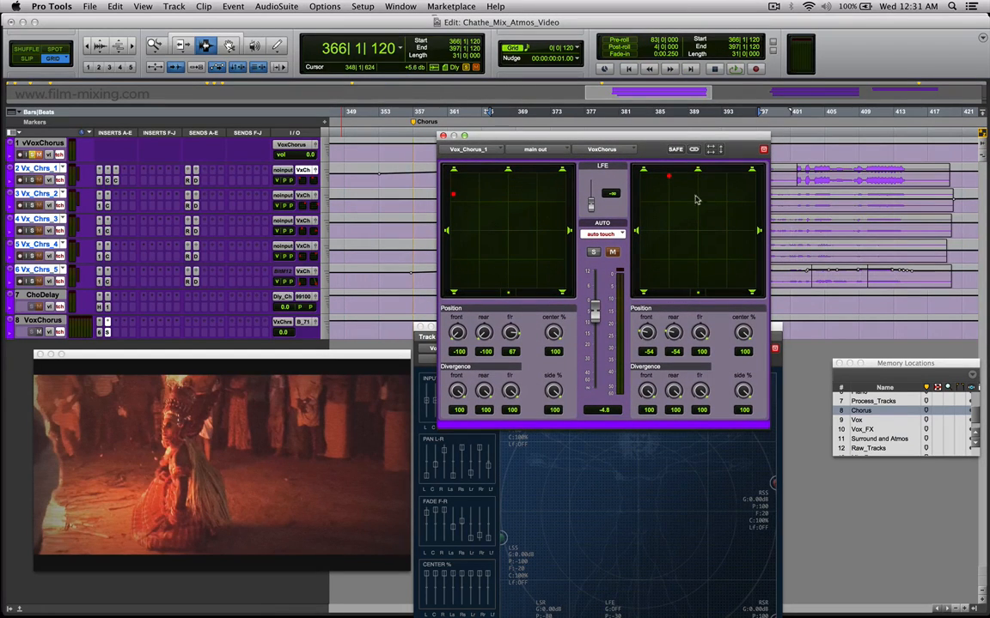
Inspect the panning of Vox_Chorus_2, 3, 4 and 5 in turn in the output window, and return it to Vox_Chorus_1.
{"action": "left_click", "coordinate": [476, 151]}
{"action": "left_click", "coordinate": [497, 164]}
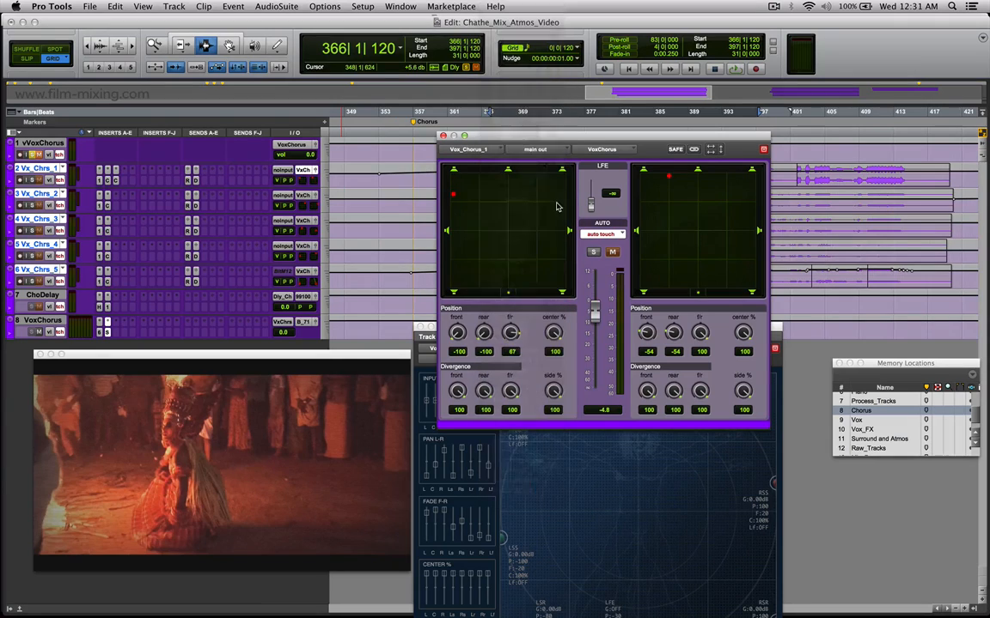
{"action": "left_click", "coordinate": [466, 150]}
{"action": "left_click", "coordinate": [501, 162]}
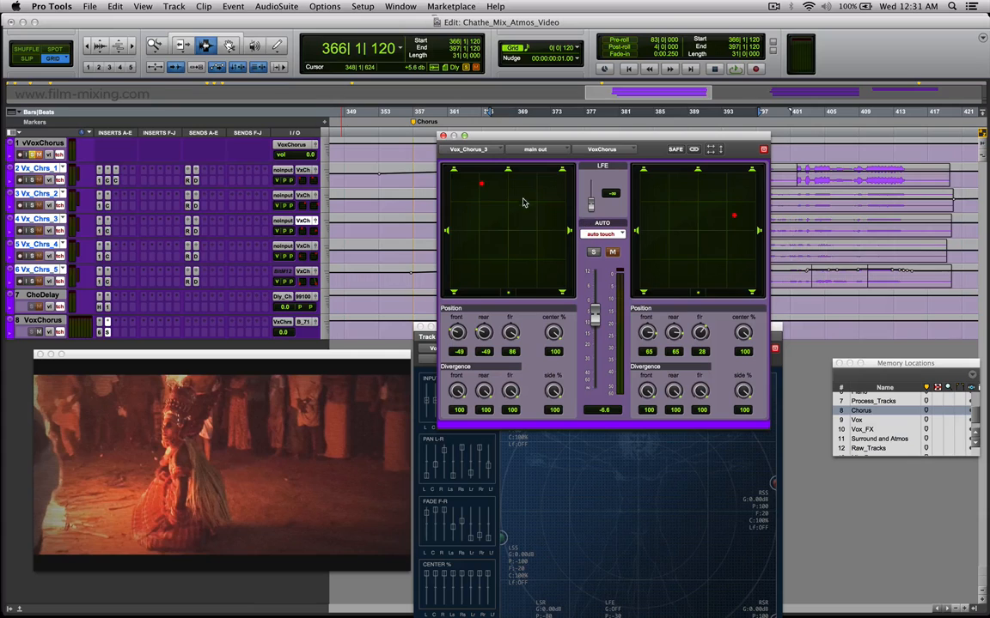
{"action": "left_click", "coordinate": [466, 150]}
{"action": "left_click", "coordinate": [486, 162]}
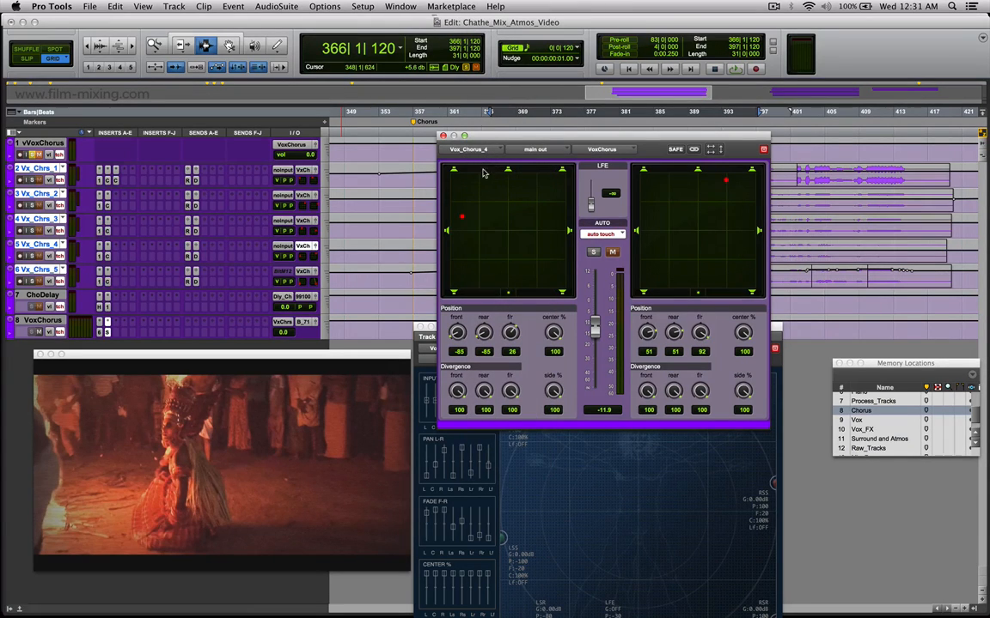
{"action": "left_click", "coordinate": [448, 151]}
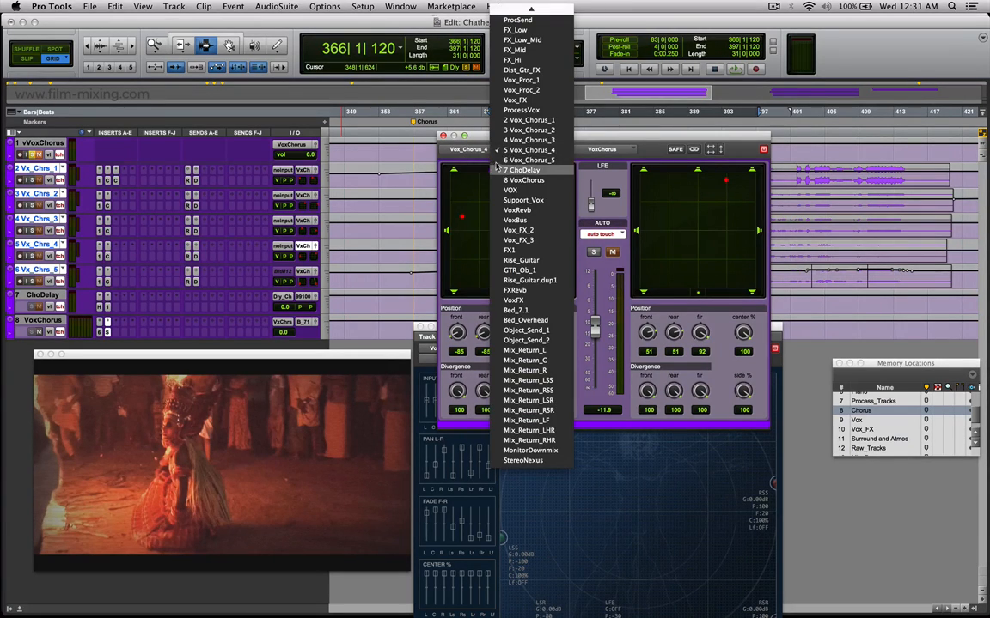
{"action": "left_click", "coordinate": [455, 162]}
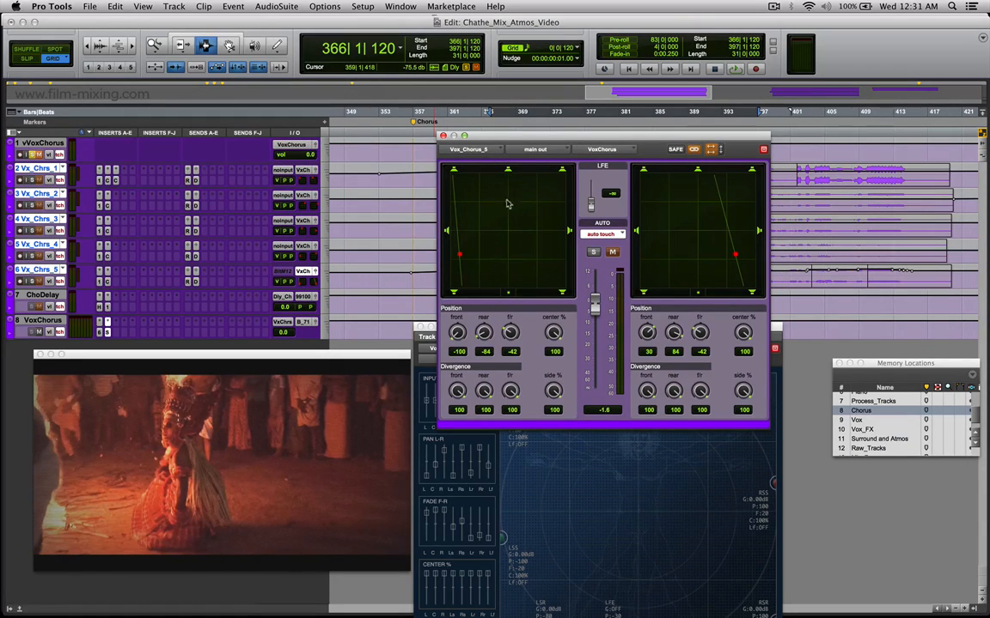
{"action": "left_click", "coordinate": [473, 153]}
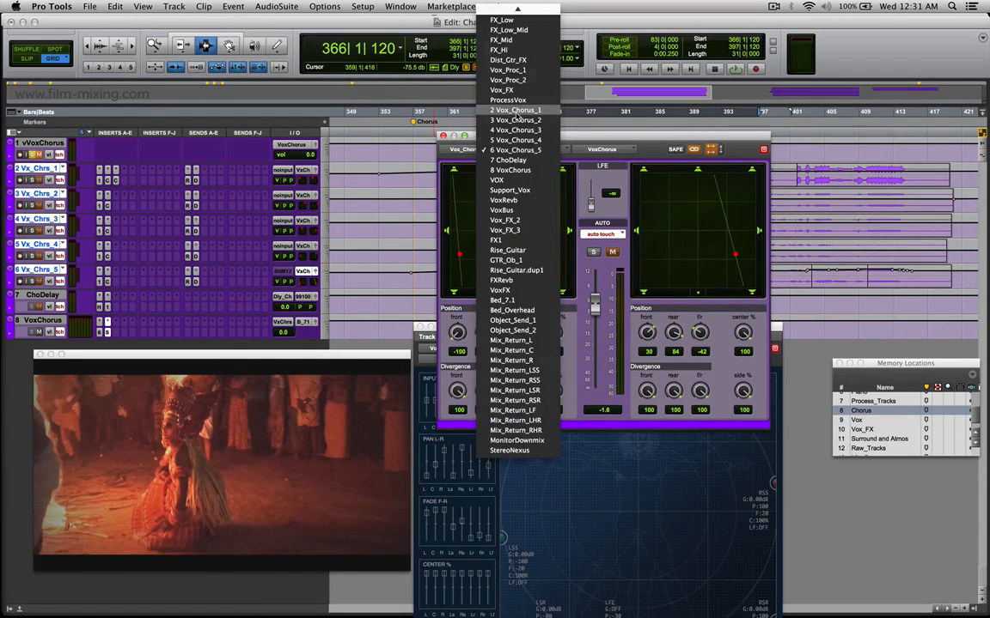
{"action": "left_click", "coordinate": [516, 112]}
Move the Vox_Chorus_1 output window down, highlight about bars 374 to 381 on Vx_Chrs_1, and place the edit cursor at about bar 384.
{"action": "left_click_drag", "start_coordinate": [535, 139], "coordinate": [558, 274]}
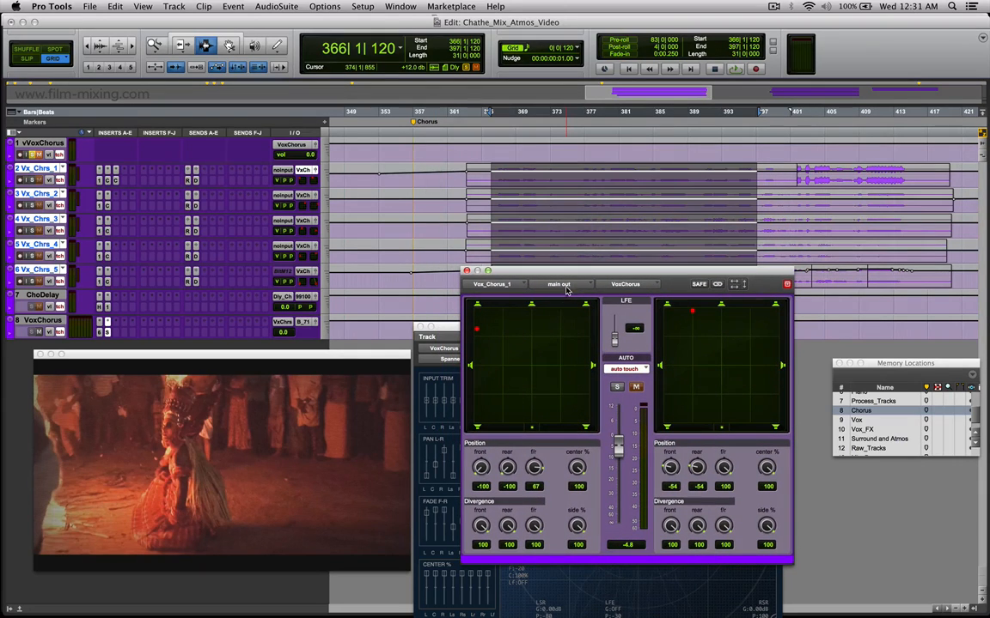
{"action": "left_click_drag", "start_coordinate": [560, 185], "coordinate": [633, 179]}
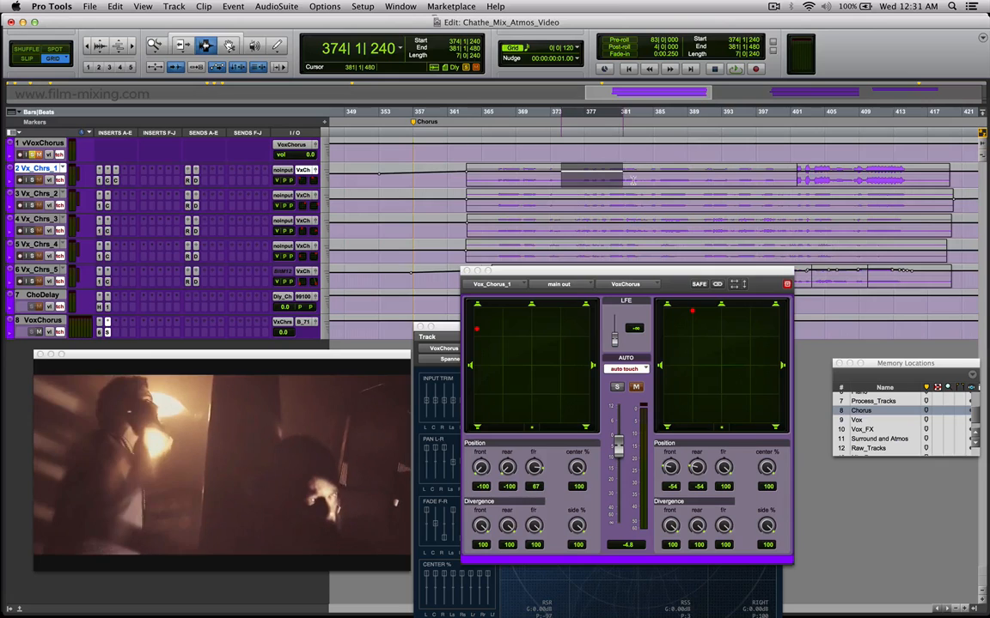
{"action": "key", "text": "super+z"}
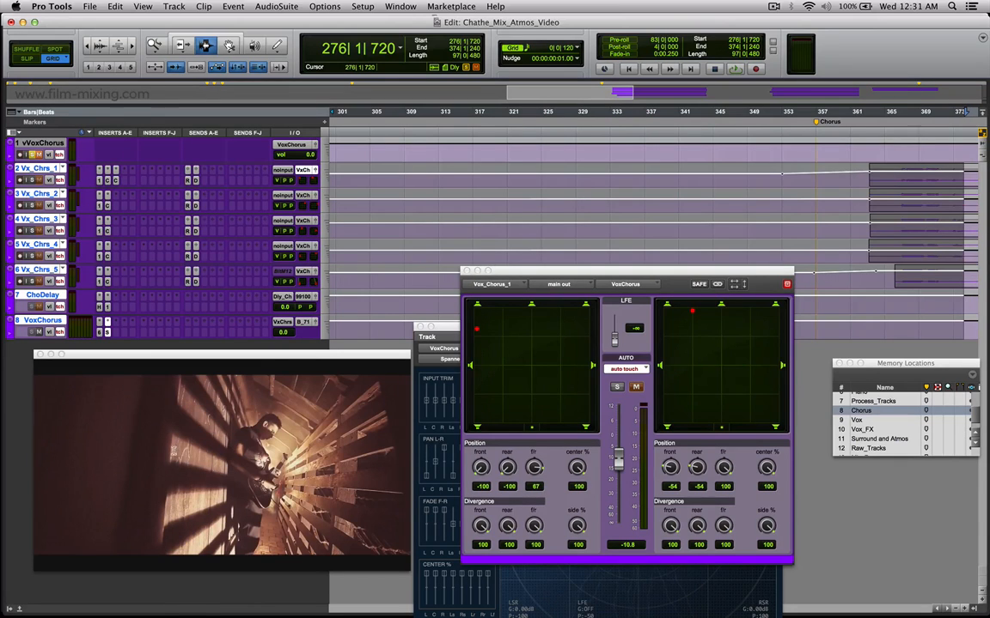
{"action": "left_click", "coordinate": [930, 180]}
{"action": "key", "text": "r"}
{"action": "key", "text": "r"}
{"action": "left_click", "coordinate": [754, 180]}
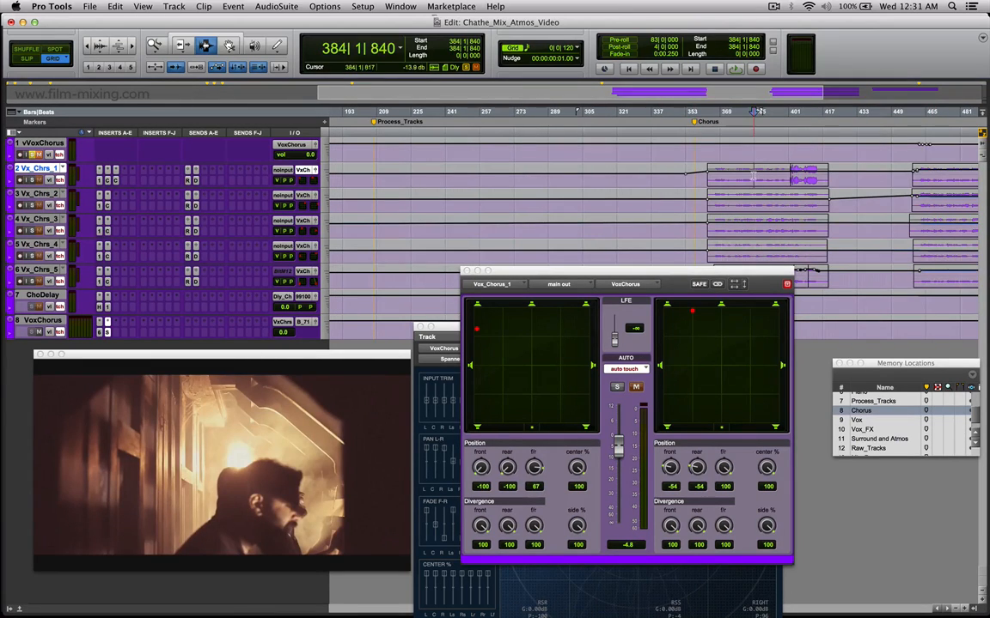
Zoom in on the chorus clips and highlight about bars 380 to 386 and 394 to 396 in turn on Vx_Chrs_1.
{"action": "key", "text": "t"}
{"action": "key", "text": "t"}
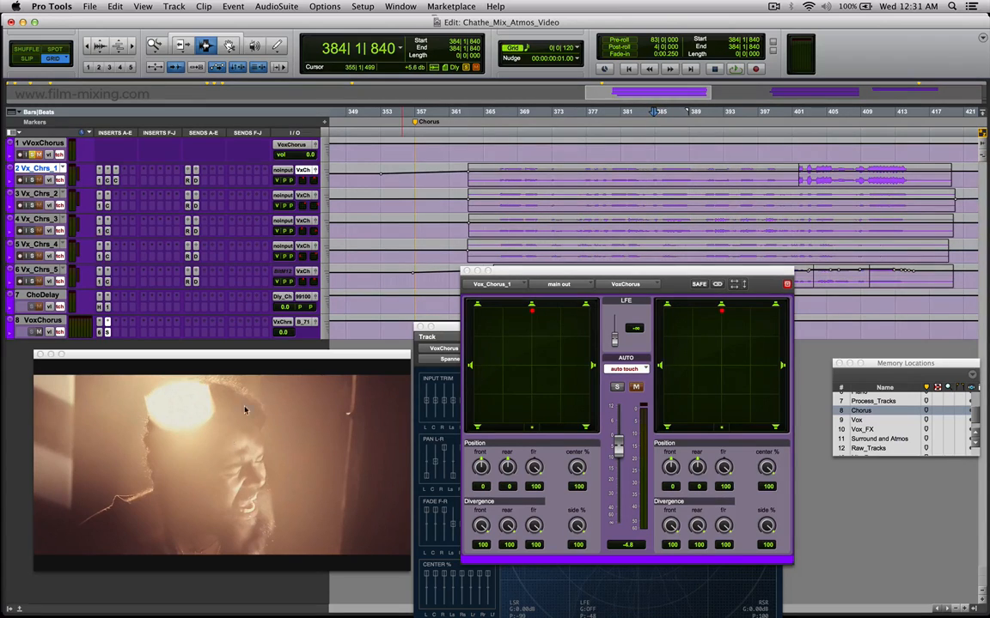
{"action": "left_click_drag", "start_coordinate": [615, 178], "coordinate": [670, 179]}
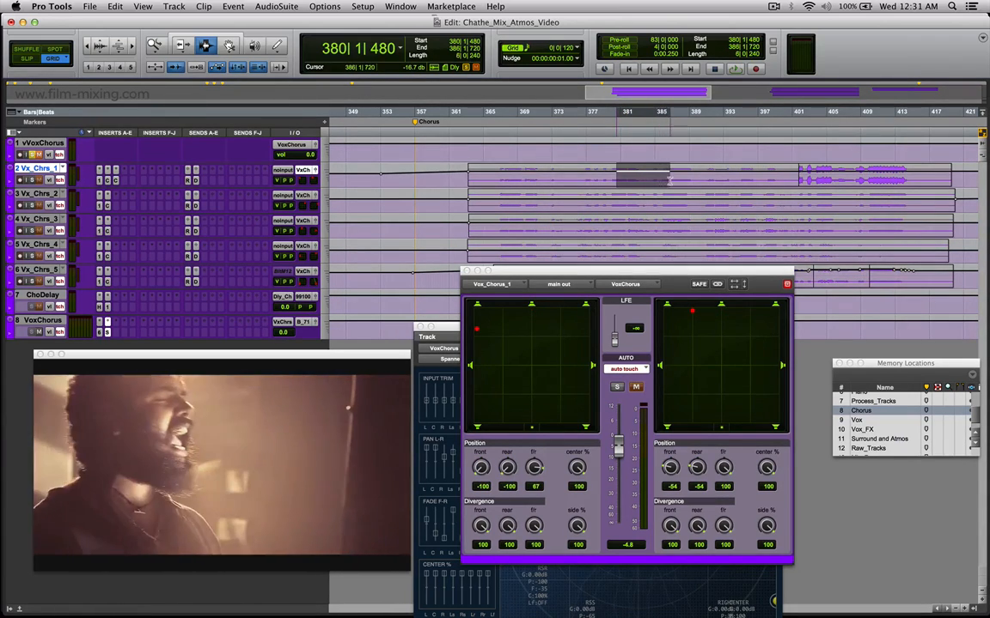
{"action": "mouse_move", "coordinate": [751, 178]}
{"action": "left_mouse_down"}
{"action": "mouse_move", "coordinate": [639, 178]}
{"action": "mouse_move", "coordinate": [732, 179]}
{"action": "left_mouse_up"}
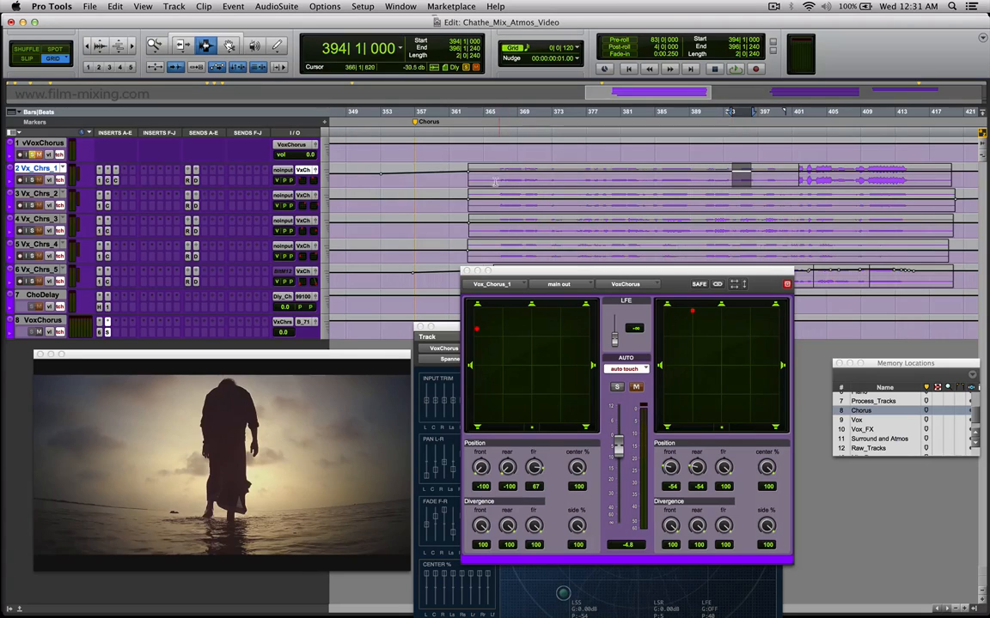
Move the Vox_Chorus_1 output and Spanner windows apart and highlight about bars 360 to 371 across Vx_Chrs_1 to Vx_Chrs_5.
{"action": "left_click", "coordinate": [495, 222]}
{"action": "left_click_drag", "start_coordinate": [507, 271], "coordinate": [771, 309]}
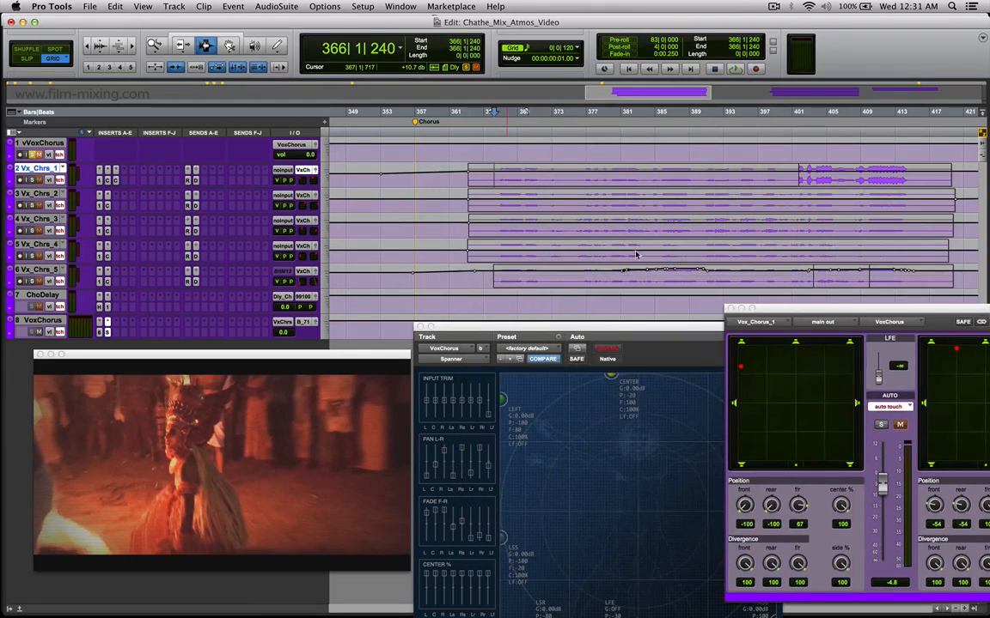
{"action": "left_click_drag", "start_coordinate": [444, 174], "coordinate": [539, 276]}
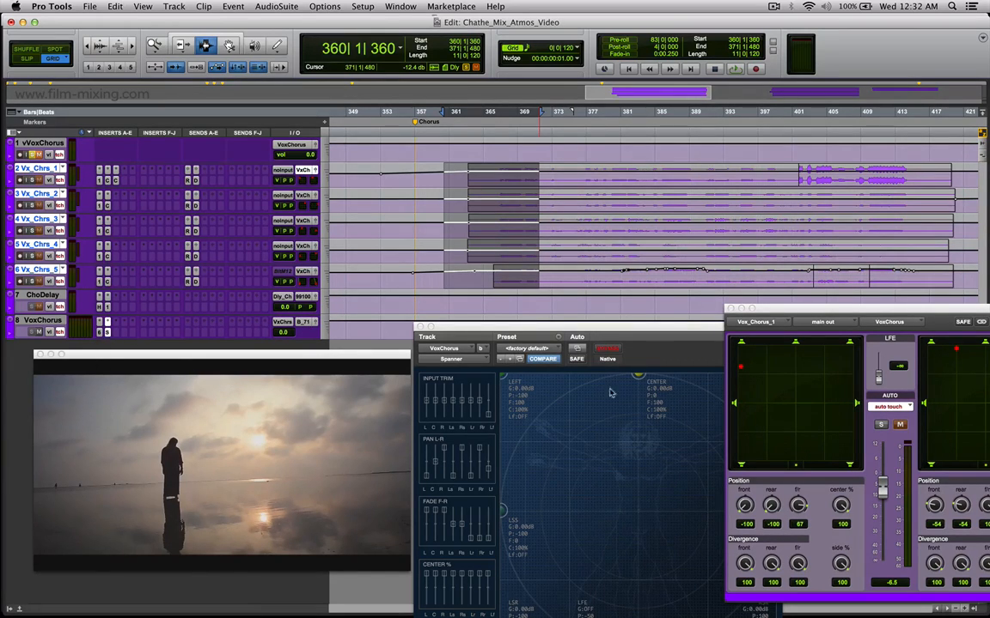
{"action": "left_click_drag", "start_coordinate": [586, 329], "coordinate": [482, 306]}
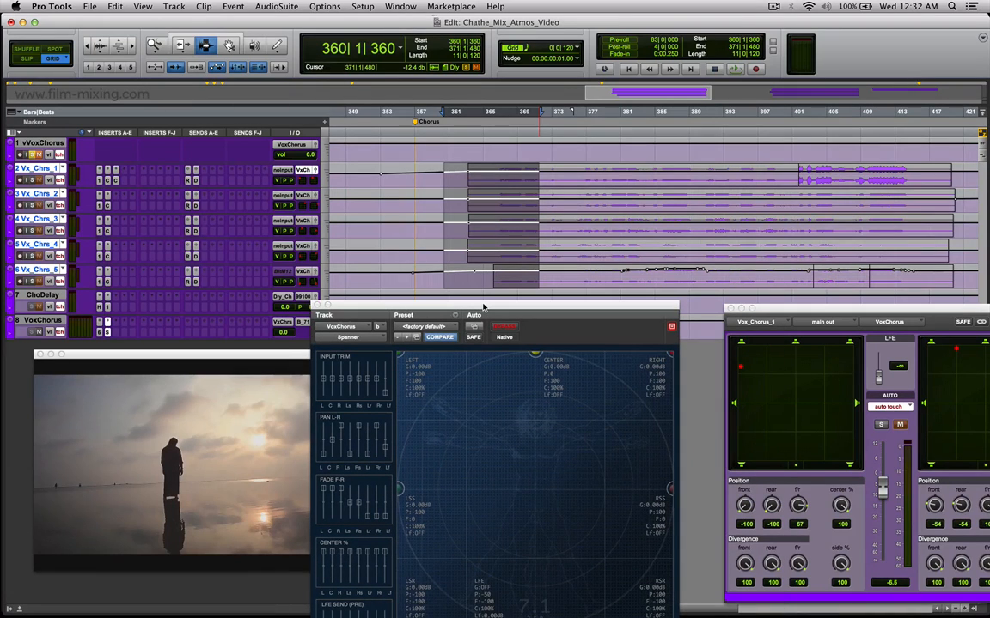
Play the chorus vocals from about bar 360 to bar 414, with the video window moved up and the Spanner window down.
{"action": "left_click", "coordinate": [462, 174]}
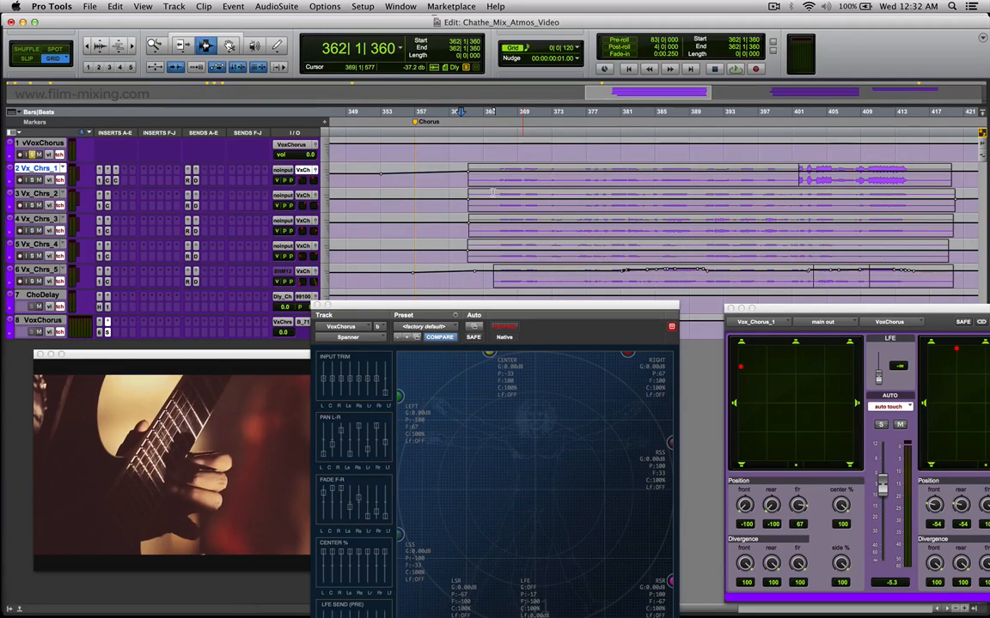
{"action": "left_click", "coordinate": [447, 192]}
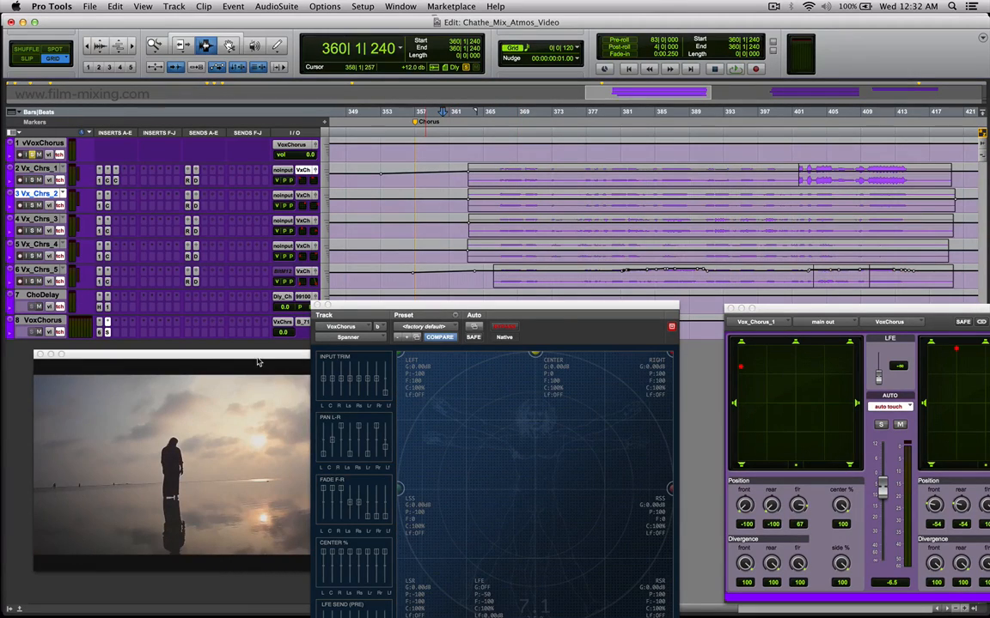
{"action": "left_click_drag", "start_coordinate": [258, 361], "coordinate": [261, 151]}
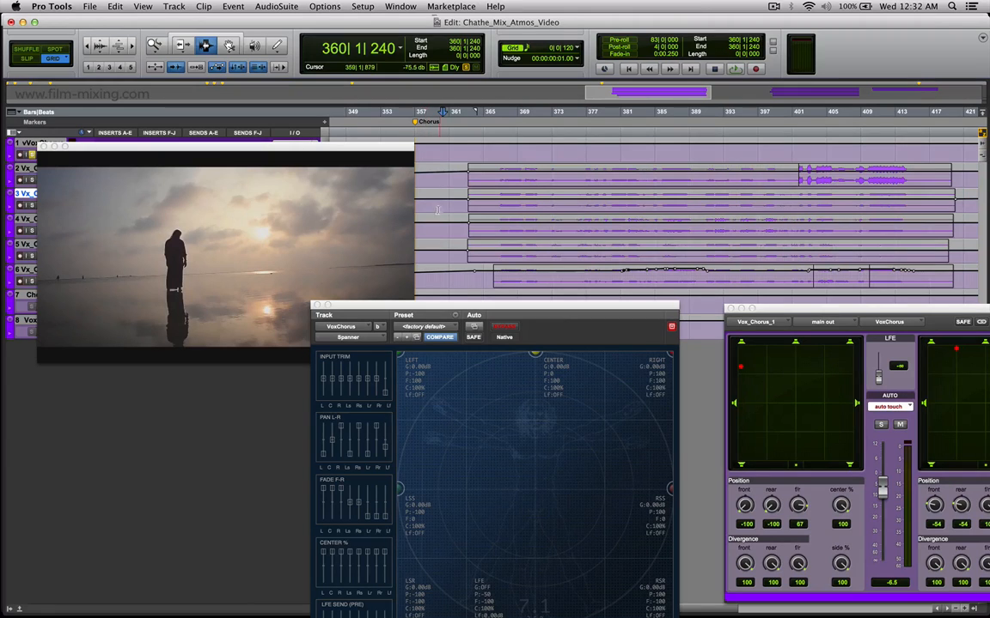
{"action": "key", "text": "space"}
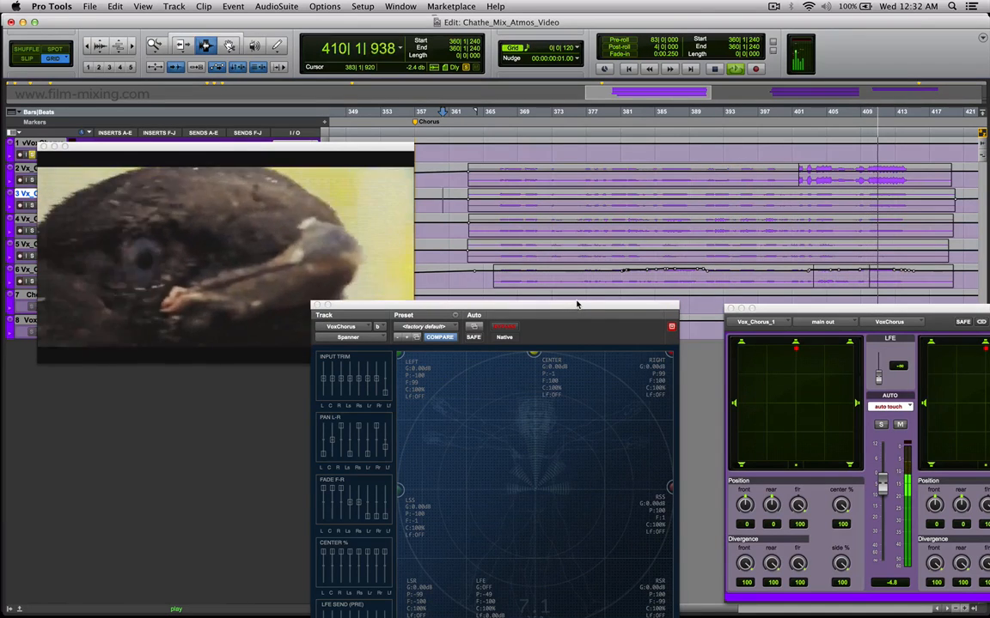
{"action": "left_click_drag", "start_coordinate": [579, 304], "coordinate": [592, 367]}
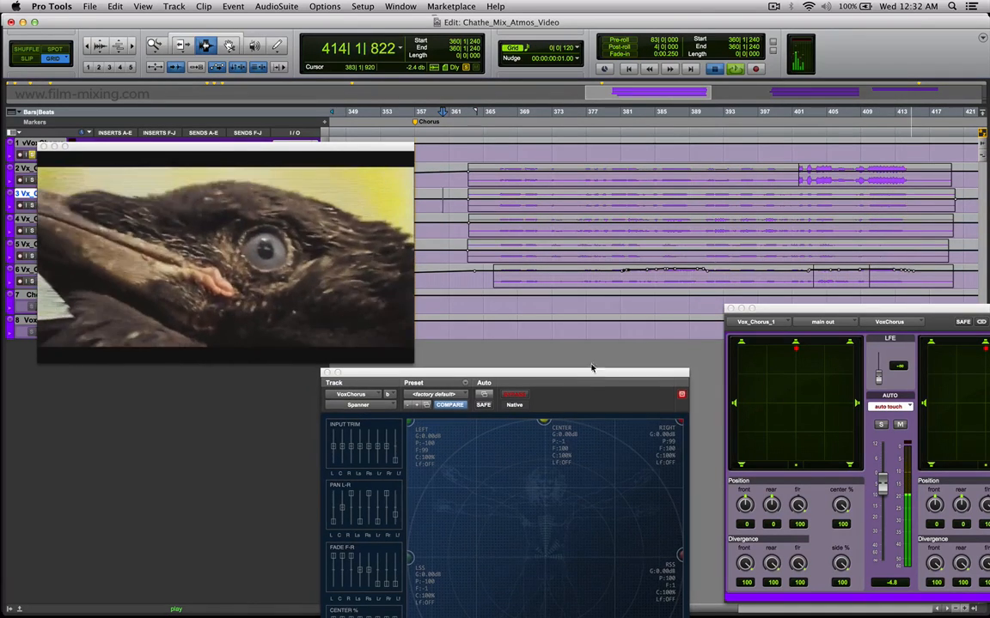
{"action": "key", "text": "space"}
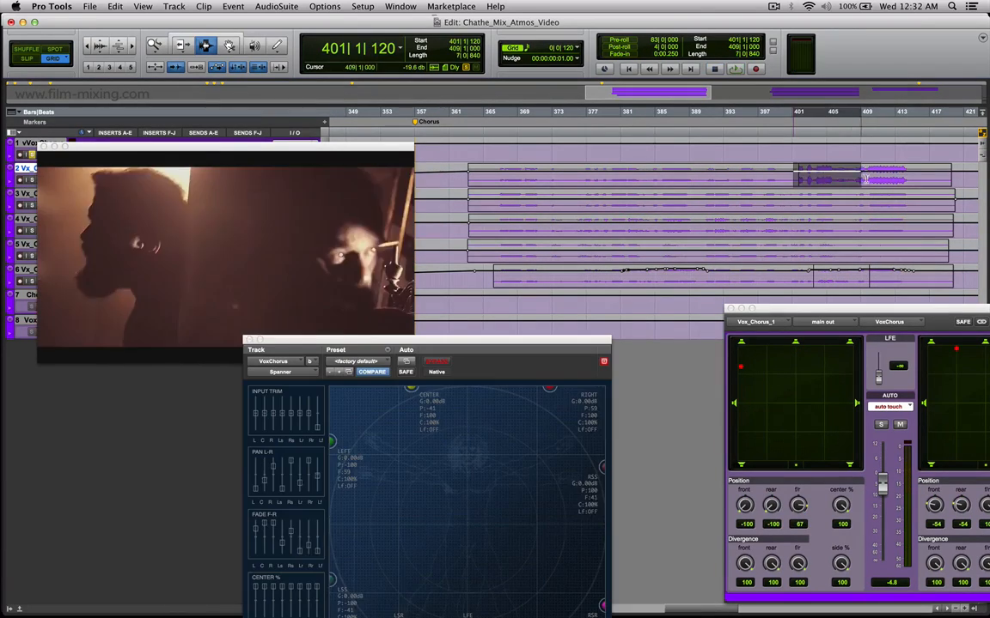
Highlight about bars 401 to 402 on Vx_Chrs_1 and open that track's Channel Strip insert, placing it beside the video window.
{"action": "left_click_drag", "start_coordinate": [866, 178], "coordinate": [898, 178]}
{"action": "left_click_drag", "start_coordinate": [793, 176], "coordinate": [807, 177]}
{"action": "left_click_drag", "start_coordinate": [331, 147], "coordinate": [387, 238]}
{"action": "left_click", "coordinate": [116, 180]}
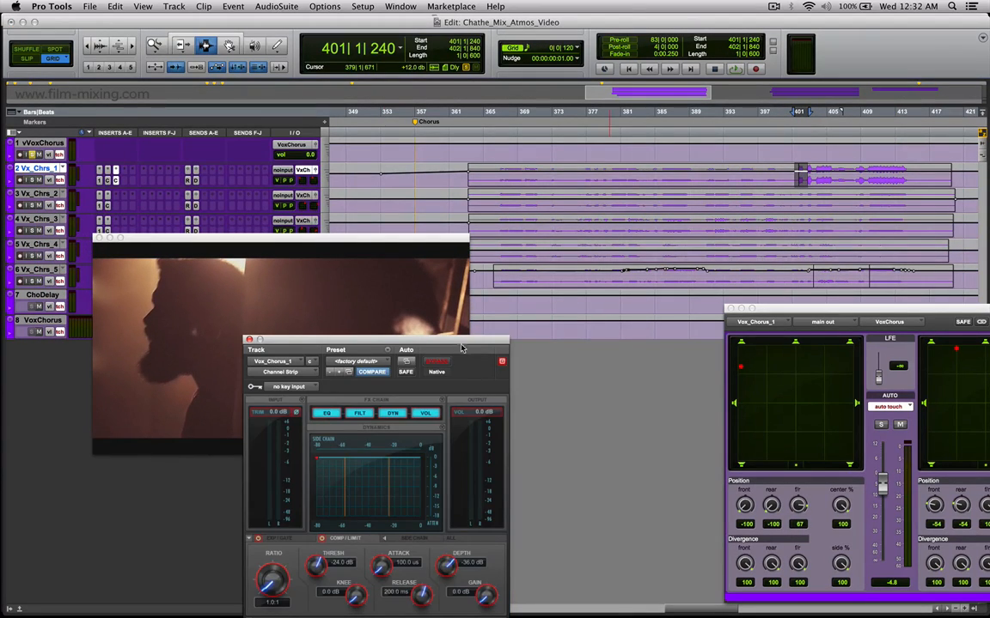
{"action": "left_click_drag", "start_coordinate": [416, 341], "coordinate": [445, 210]}
Highlight about bars 403 to 417 on Vx_Chrs_1 to inspect the Channel Strip EQ, and place the edit cursor at about bar 400.
{"action": "left_click", "coordinate": [923, 175]}
{"action": "left_click_drag", "start_coordinate": [923, 175], "coordinate": [807, 176]}
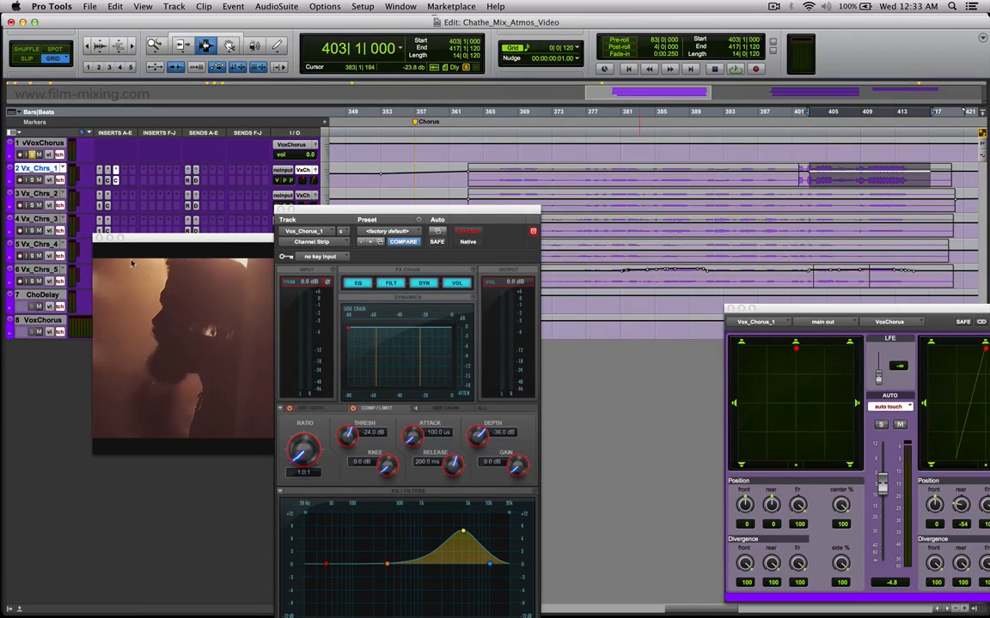
{"action": "left_click", "coordinate": [789, 183]}
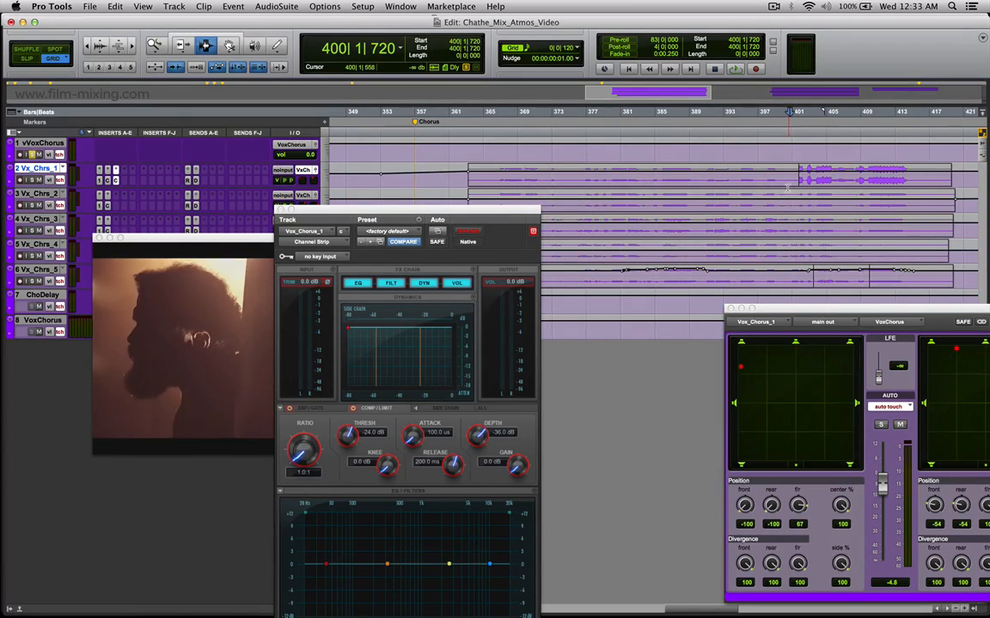
Move the video window up and play Vx_Chrs_1 from about bar 398 to bar 414, repositioning the Channel Strip window.
{"action": "left_click", "coordinate": [213, 240]}
{"action": "left_click_drag", "start_coordinate": [213, 243], "coordinate": [215, 66]}
{"action": "left_click", "coordinate": [750, 182]}
{"action": "left_click", "coordinate": [771, 179]}
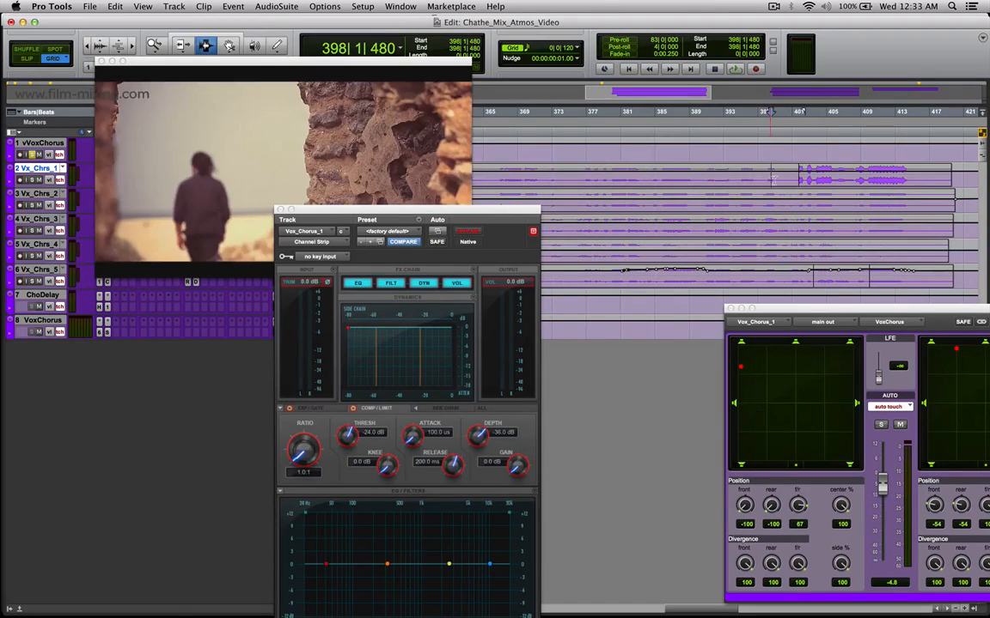
{"action": "key", "text": "space"}
{"action": "left_click_drag", "start_coordinate": [524, 215], "coordinate": [693, 174]}
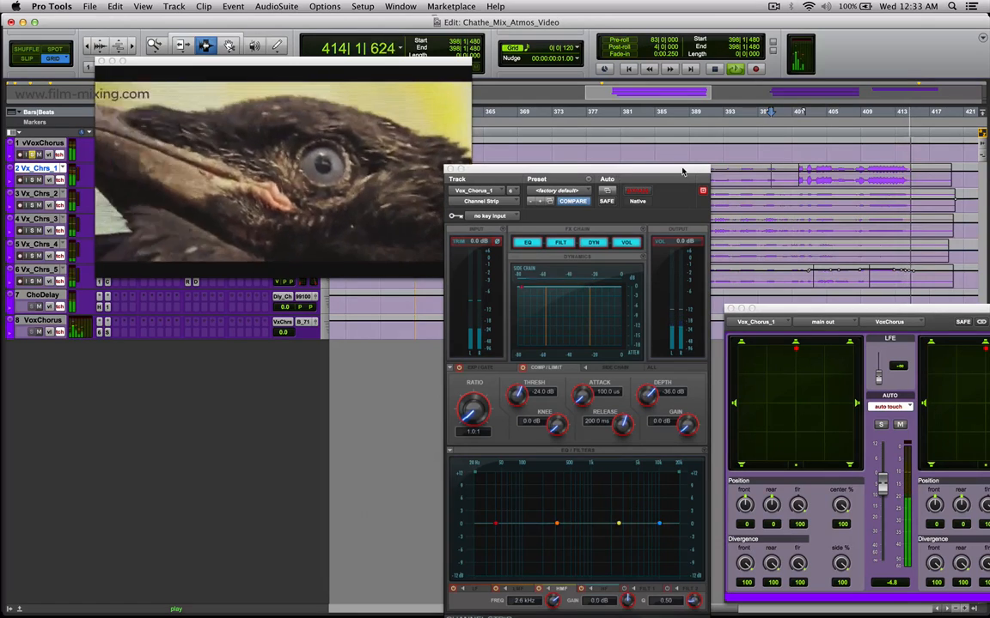
{"action": "left_click_drag", "start_coordinate": [601, 169], "coordinate": [588, 210]}
{"action": "key", "text": "space"}
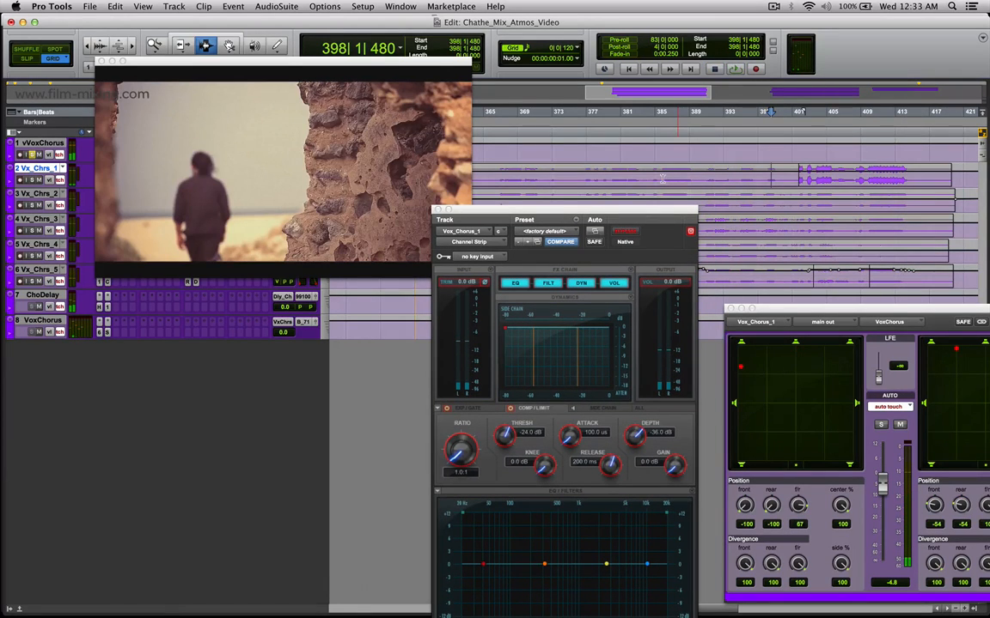
Inspect the Channel Strip EQ at about bars 386, 402, 405 and 407 on Vx_Chrs_1, briefly in waveform view, and highlight bars 402 to 407.
{"action": "left_click", "coordinate": [663, 179]}
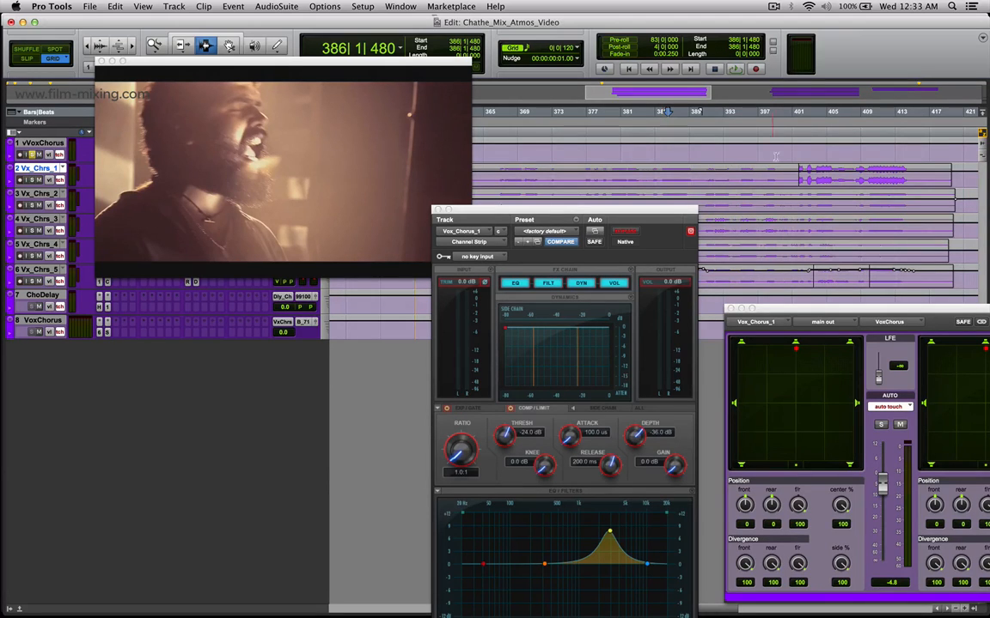
{"action": "left_click_drag", "start_coordinate": [818, 179], "coordinate": [800, 178]}
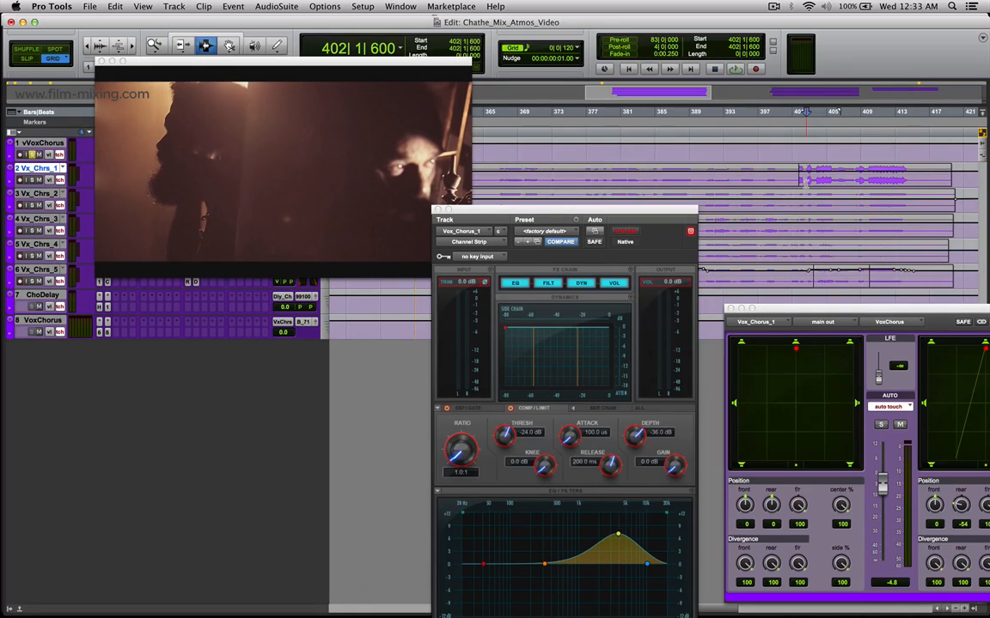
{"action": "key", "text": "minus"}
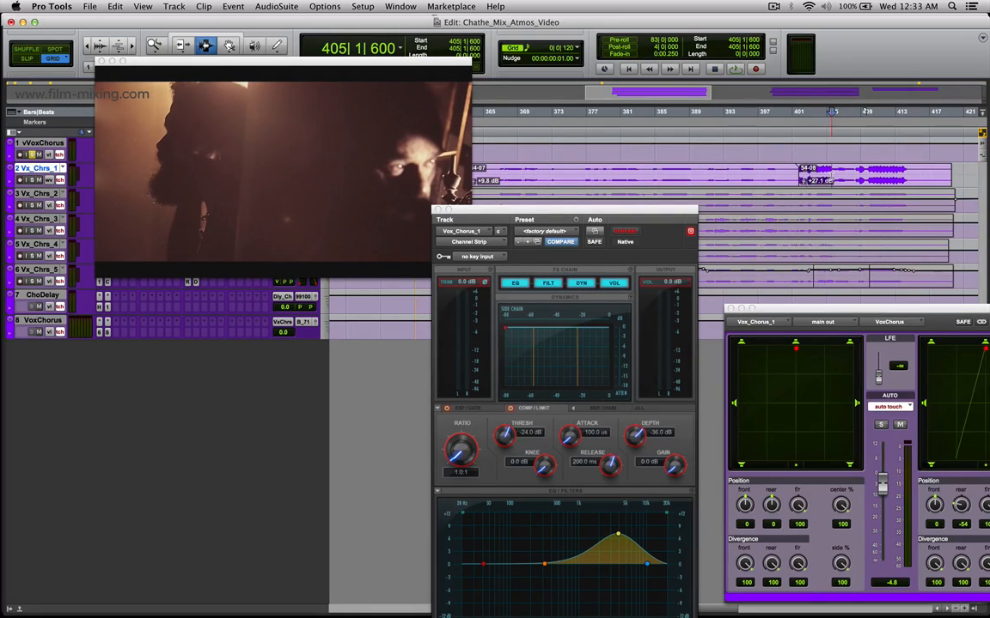
{"action": "left_click", "coordinate": [831, 179]}
{"action": "key", "text": "minus"}
{"action": "left_click", "coordinate": [849, 180]}
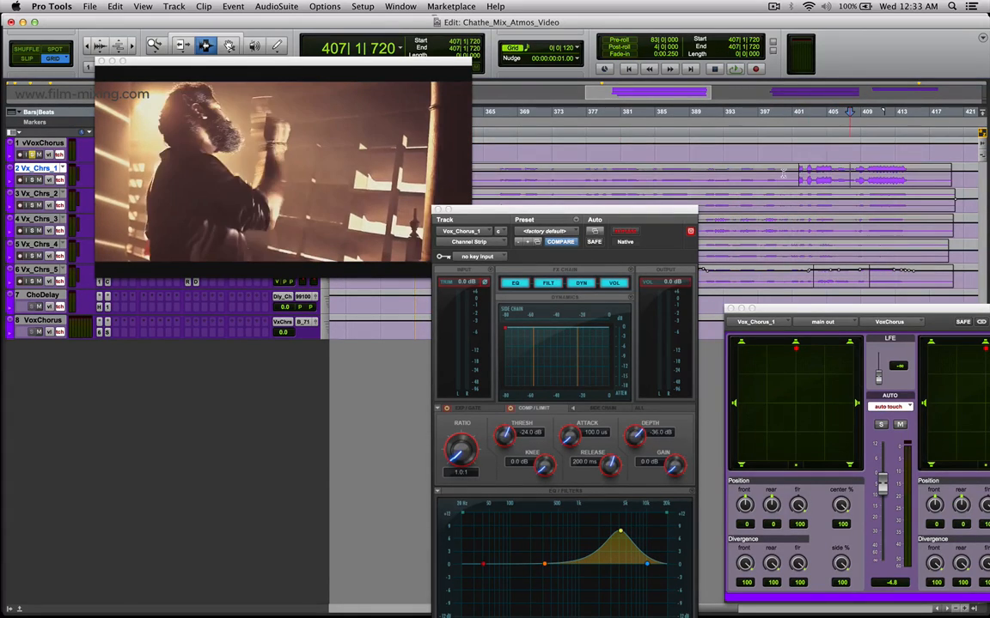
{"action": "left_click_drag", "start_coordinate": [849, 177], "coordinate": [808, 177]}
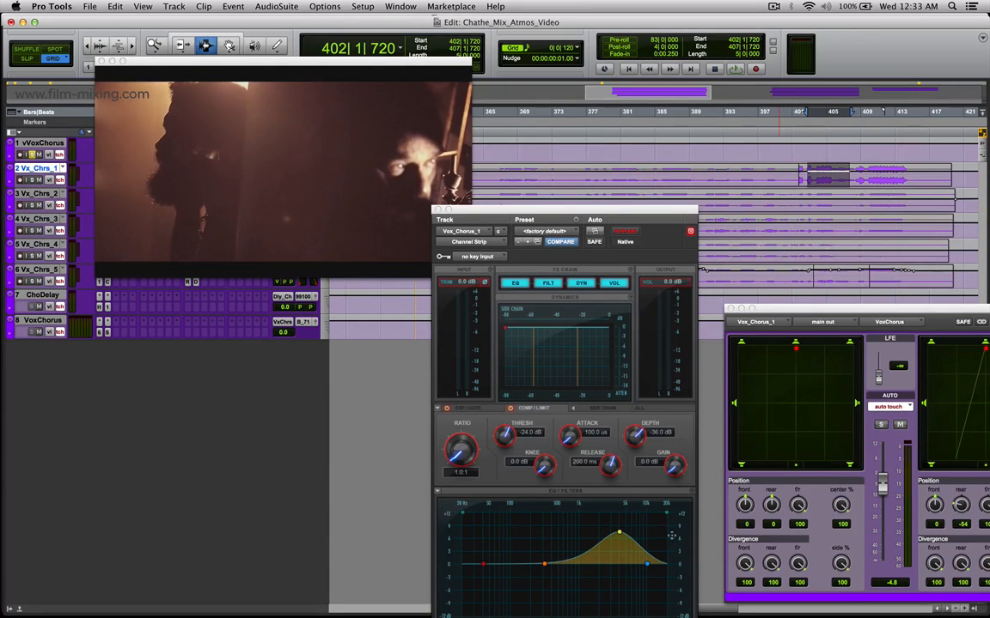
Close the Channel Strip and place the video and Vox_Chorus_1 output windows side by side below the tracks.
{"action": "left_click", "coordinate": [439, 211]}
{"action": "left_click_drag", "start_coordinate": [398, 65], "coordinate": [510, 309]}
{"action": "left_click", "coordinate": [750, 179]}
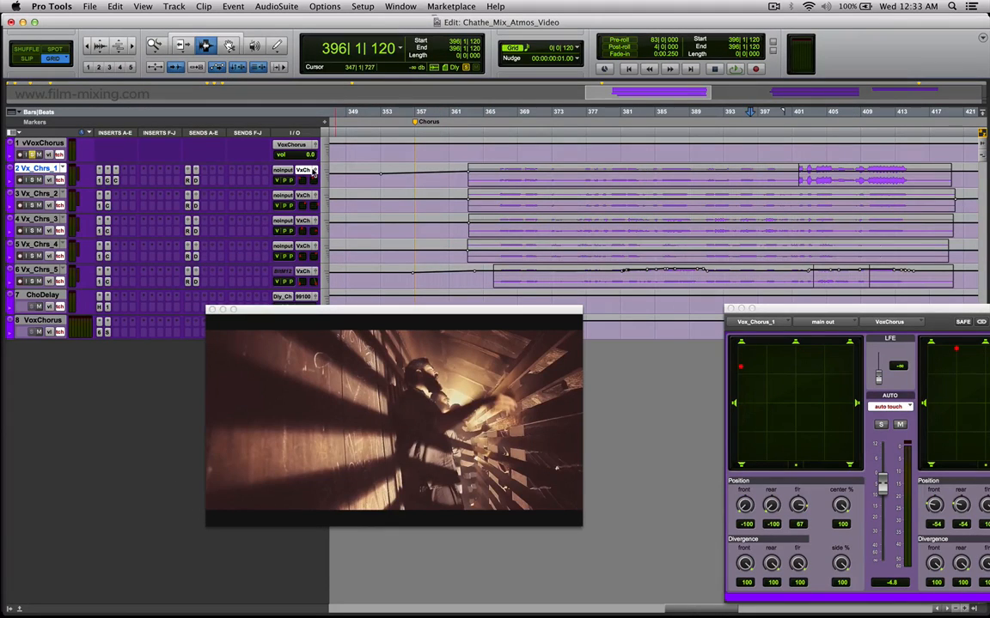
{"action": "left_click_drag", "start_coordinate": [864, 312], "coordinate": [727, 316]}
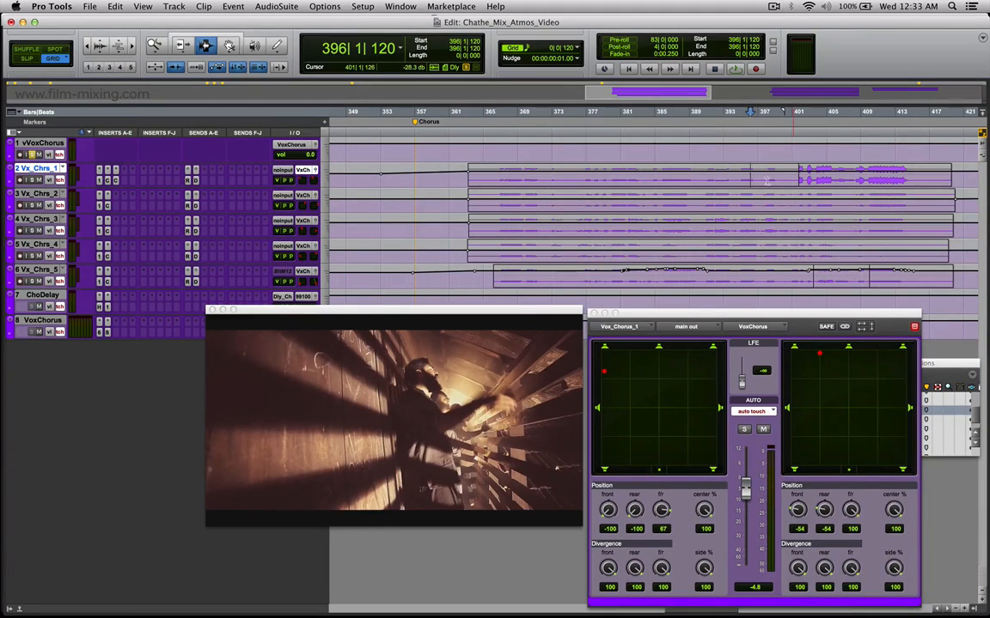
{"action": "left_click", "coordinate": [760, 180]}
{"action": "mouse_move", "coordinate": [913, 178]}
{"action": "left_mouse_down"}
{"action": "mouse_move", "coordinate": [752, 178]}
{"action": "mouse_move", "coordinate": [917, 178]}
{"action": "left_mouse_up"}
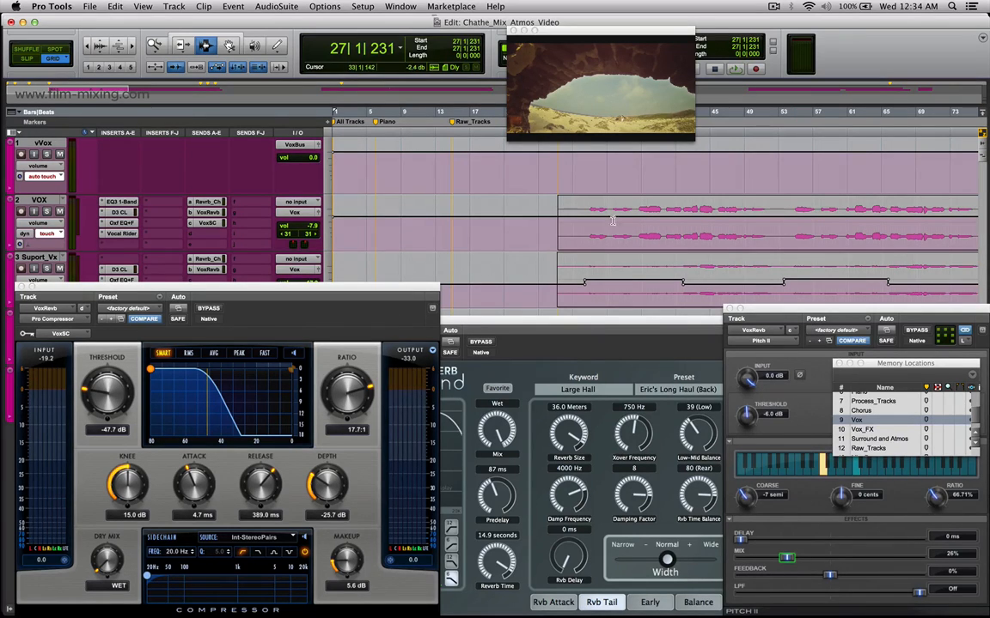
Solo vVox and place the edit cursor on VOX at about bars 29, 60 and 72 in turn.
{"action": "left_click", "coordinate": [577, 230]}
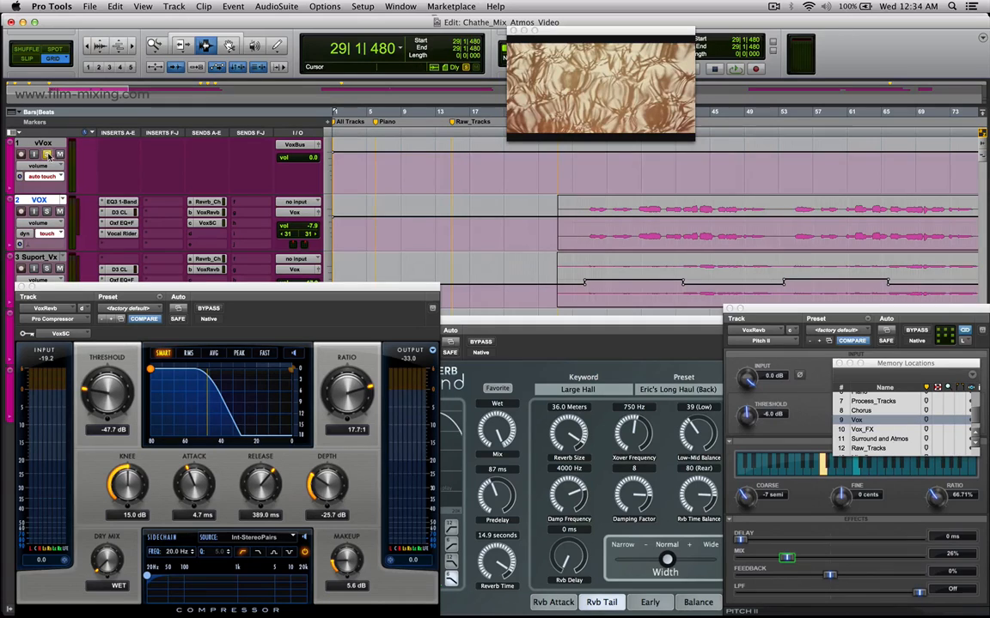
{"action": "left_click", "coordinate": [638, 225]}
{"action": "left_click_drag", "start_coordinate": [693, 225], "coordinate": [748, 229]}
{"action": "left_click", "coordinate": [845, 229]}
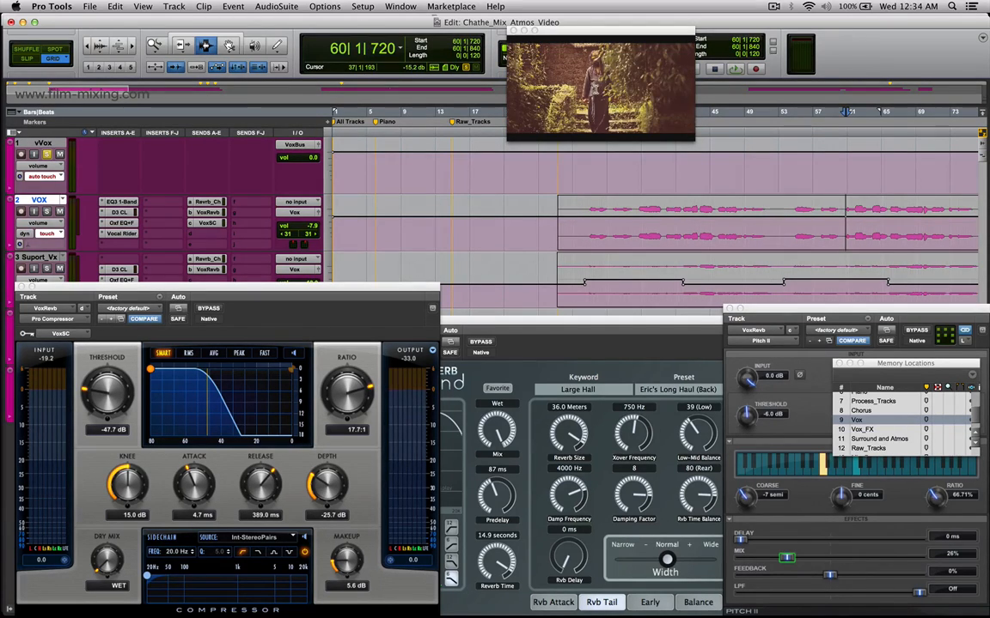
{"action": "left_click", "coordinate": [942, 230]}
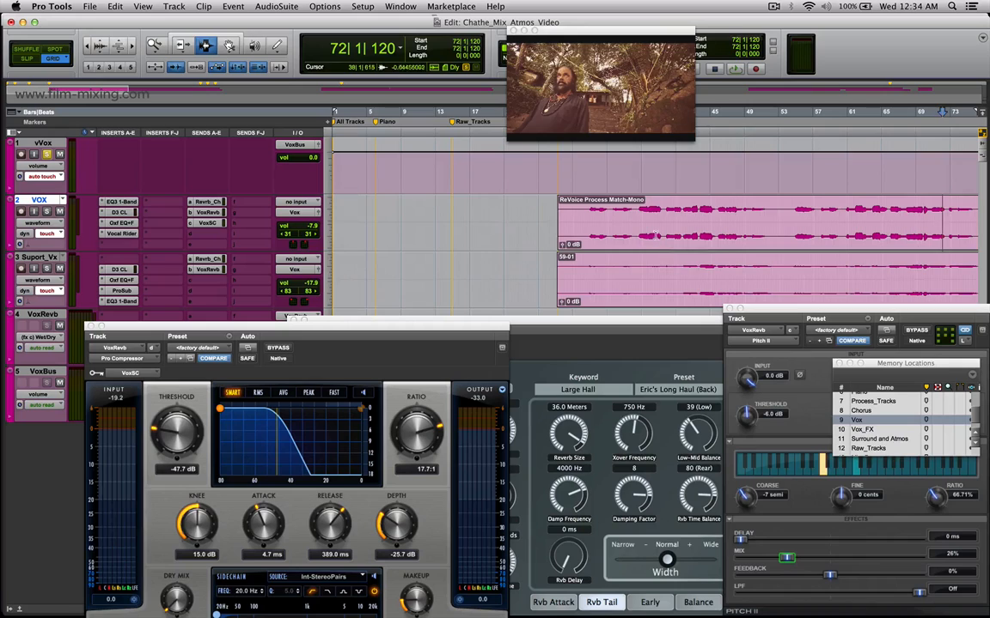
Zoom out from about bar 38, highlight about bars 29 to 129 on VOX, and place the edit cursor at the clip's start.
{"action": "left_click", "coordinate": [655, 240]}
{"action": "key", "text": "super+bracketleft"}
{"action": "key", "text": "super+bracketleft"}
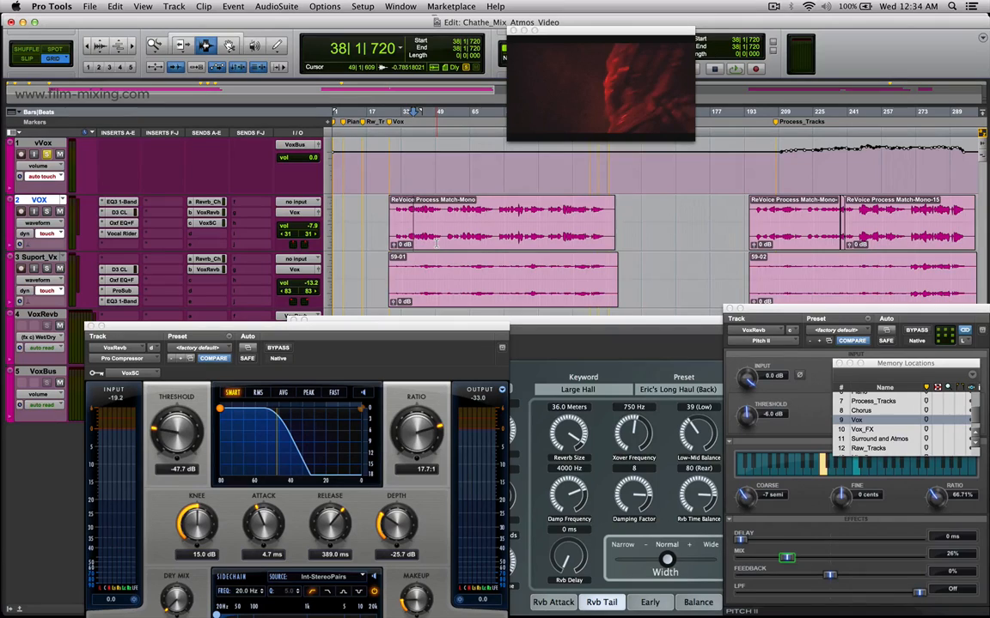
{"action": "left_click_drag", "start_coordinate": [394, 223], "coordinate": [606, 241]}
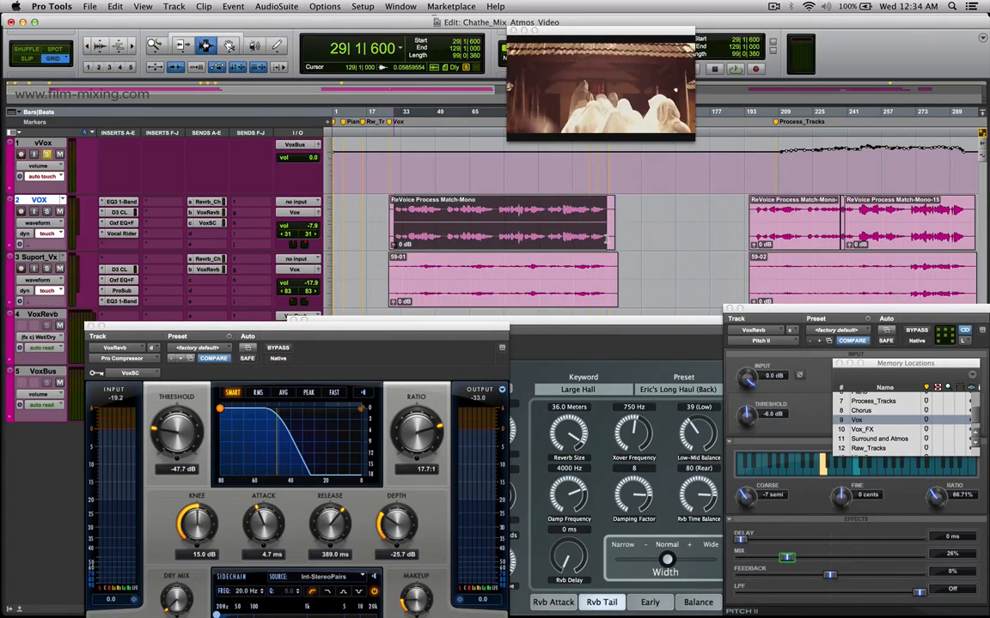
{"action": "left_click", "coordinate": [394, 223]}
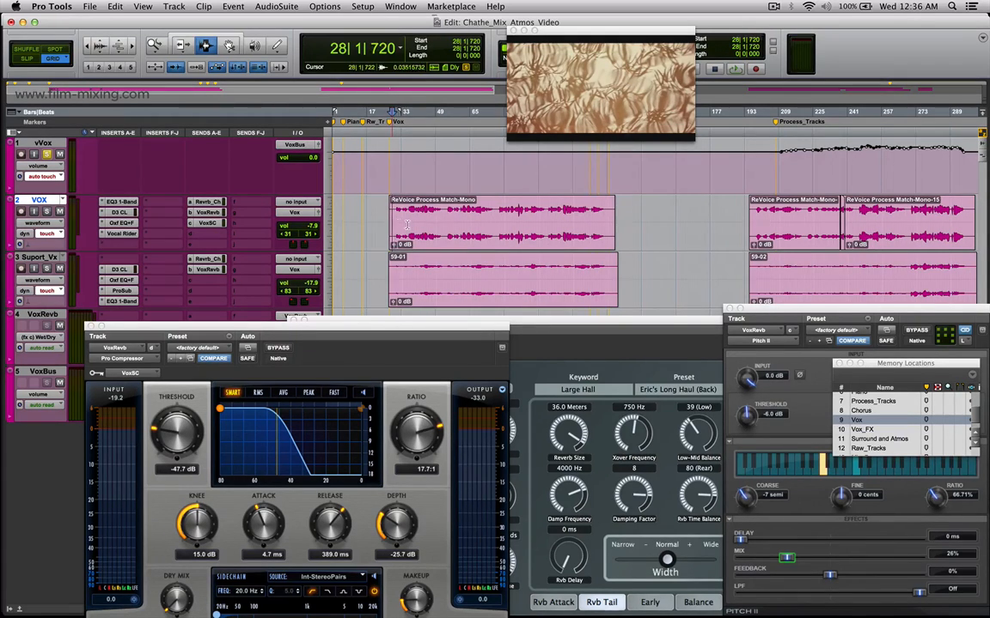
Highlight the first vocal clip on VOX and about bars 29 to 127 on Suport_Vx, and place the edit cursor on Suport_Vx's second clip.
{"action": "left_click_drag", "start_coordinate": [394, 221], "coordinate": [532, 249]}
{"action": "left_click_drag", "start_coordinate": [391, 275], "coordinate": [603, 294]}
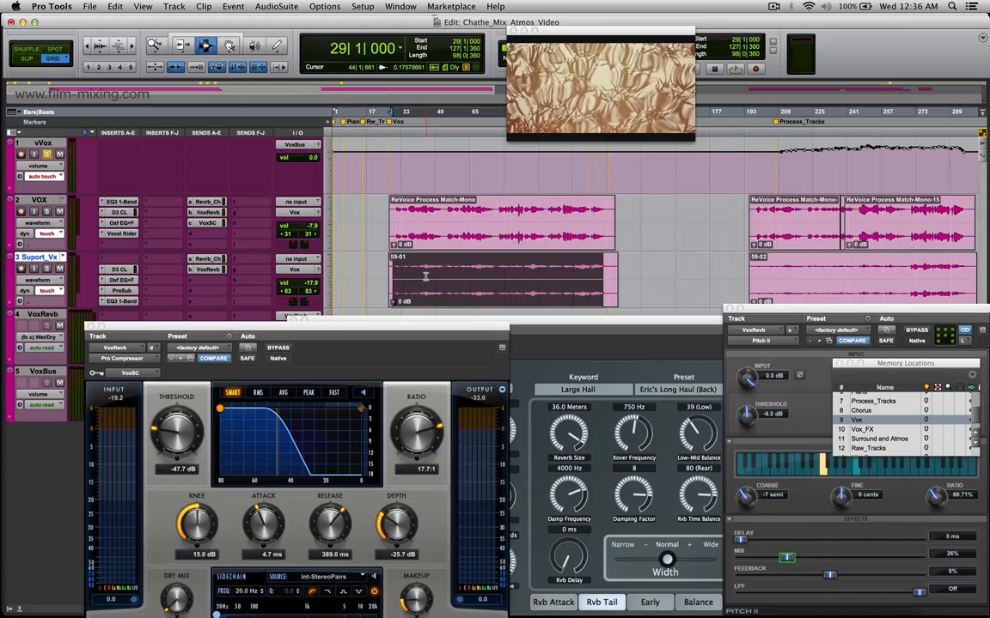
{"action": "left_click", "coordinate": [764, 286]}
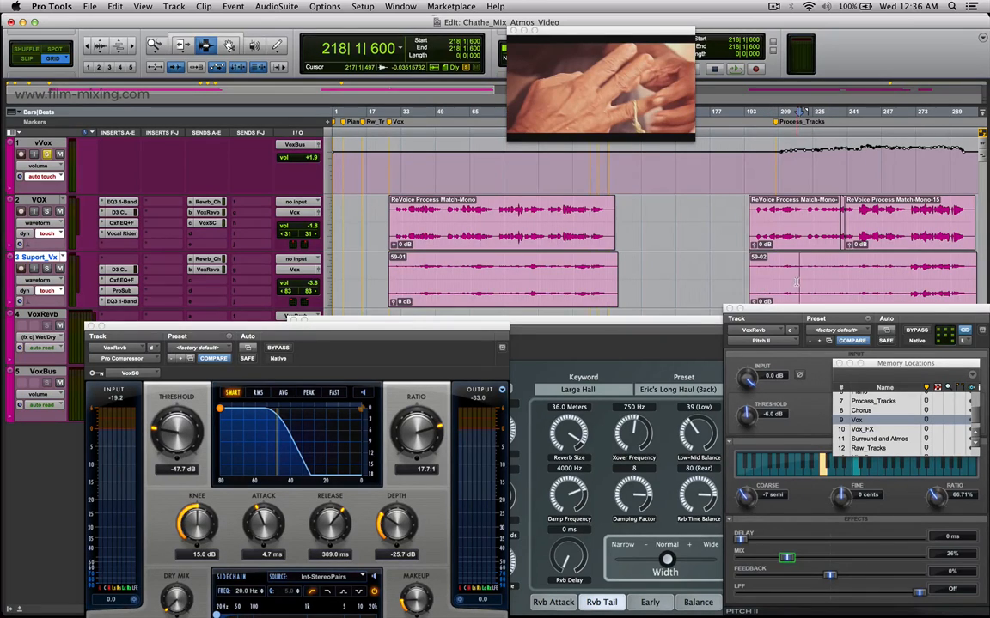
Zoom out to the whole song, highlight the second verse on VOX and Suport_Vx separately, and highlight about bars 210 to 264 across both.
{"action": "key", "text": "ctrl+minus"}
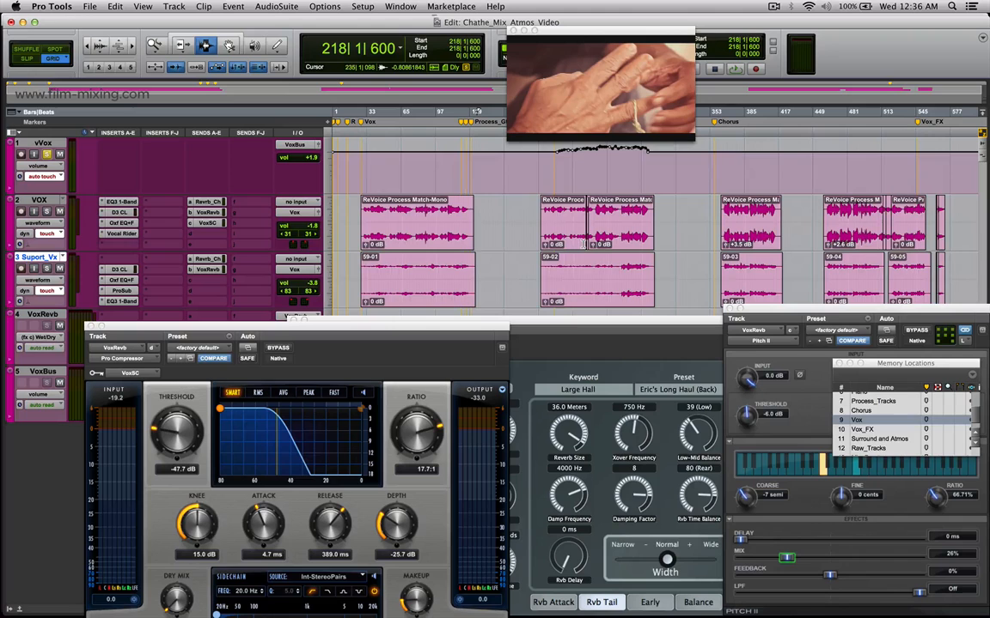
{"action": "left_click_drag", "start_coordinate": [556, 230], "coordinate": [639, 246]}
{"action": "left_click_drag", "start_coordinate": [552, 279], "coordinate": [641, 285]}
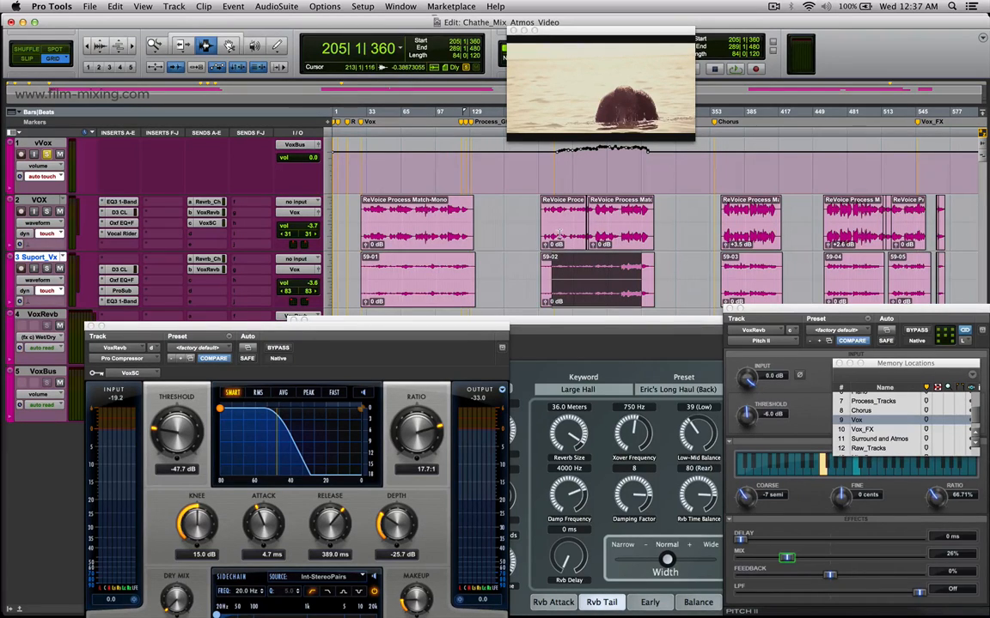
{"action": "left_click_drag", "start_coordinate": [557, 236], "coordinate": [613, 280]}
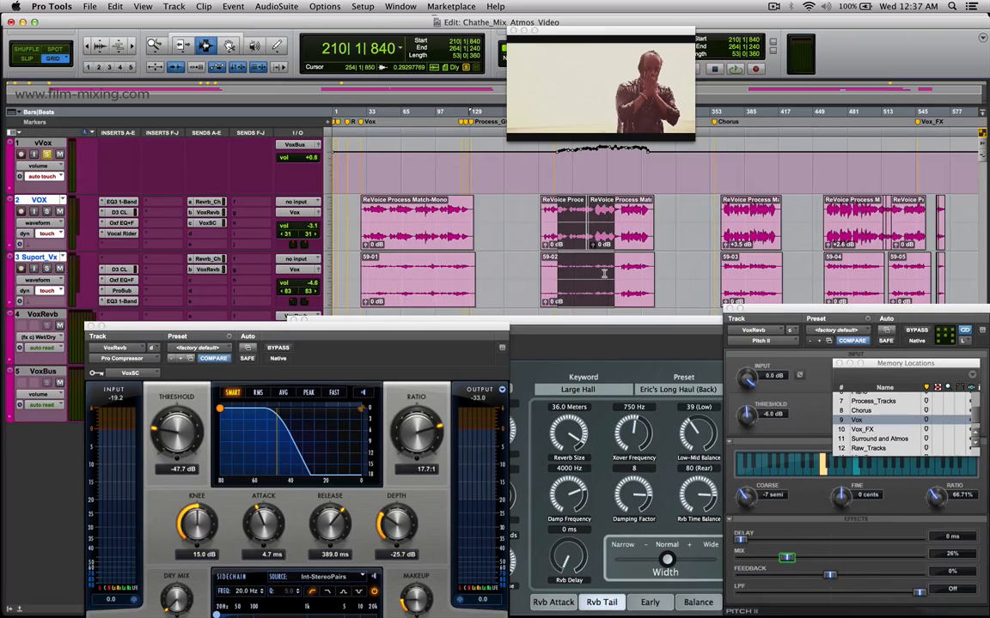
Highlight the third and fourth verses across VOX and Suport_Vx, ending with bars 468 to 526, and place the edit cursor at bar 540 on VOX.
{"action": "left_click_drag", "start_coordinate": [741, 228], "coordinate": [775, 275]}
{"action": "left_click_drag", "start_coordinate": [833, 230], "coordinate": [896, 278]}
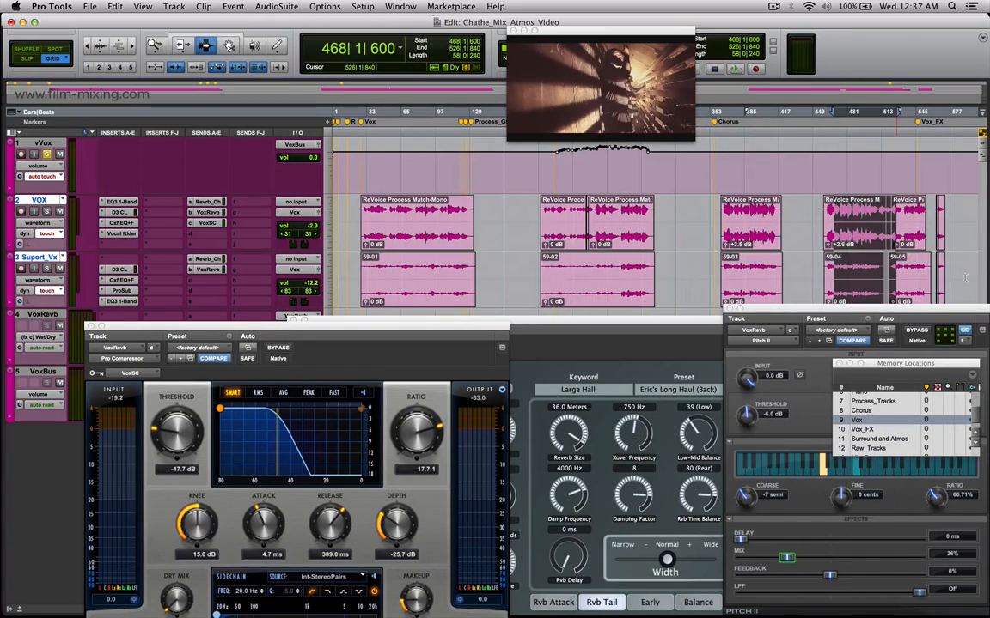
{"action": "left_click", "coordinate": [912, 228]}
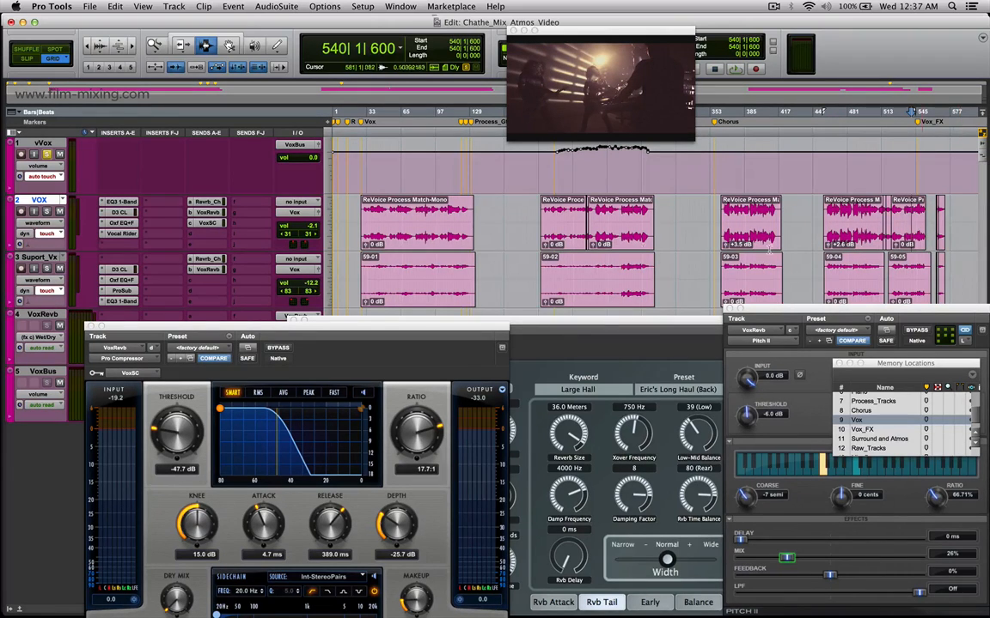
Highlight about bars 42 to 49 on VOX and parts of the third and fourth verses across both vocal tracks, and place the cursor at bar 531.
{"action": "left_click", "coordinate": [372, 222]}
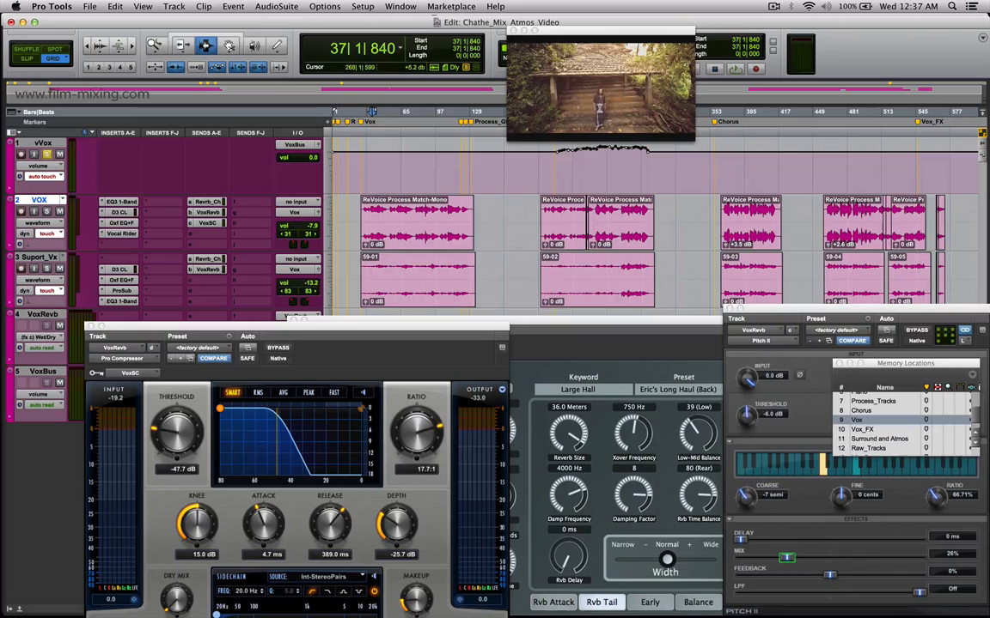
{"action": "left_click_drag", "start_coordinate": [378, 239], "coordinate": [385, 238]}
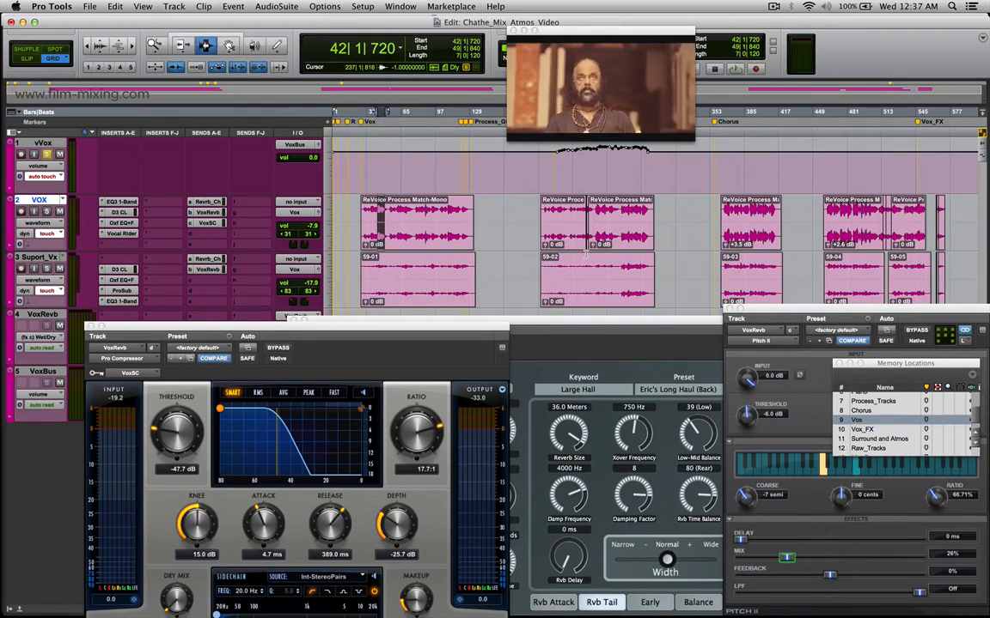
{"action": "left_click", "coordinate": [585, 254]}
{"action": "left_click_drag", "start_coordinate": [743, 272], "coordinate": [764, 260]}
{"action": "left_click_drag", "start_coordinate": [840, 265], "coordinate": [862, 243]}
{"action": "left_click", "coordinate": [901, 238]}
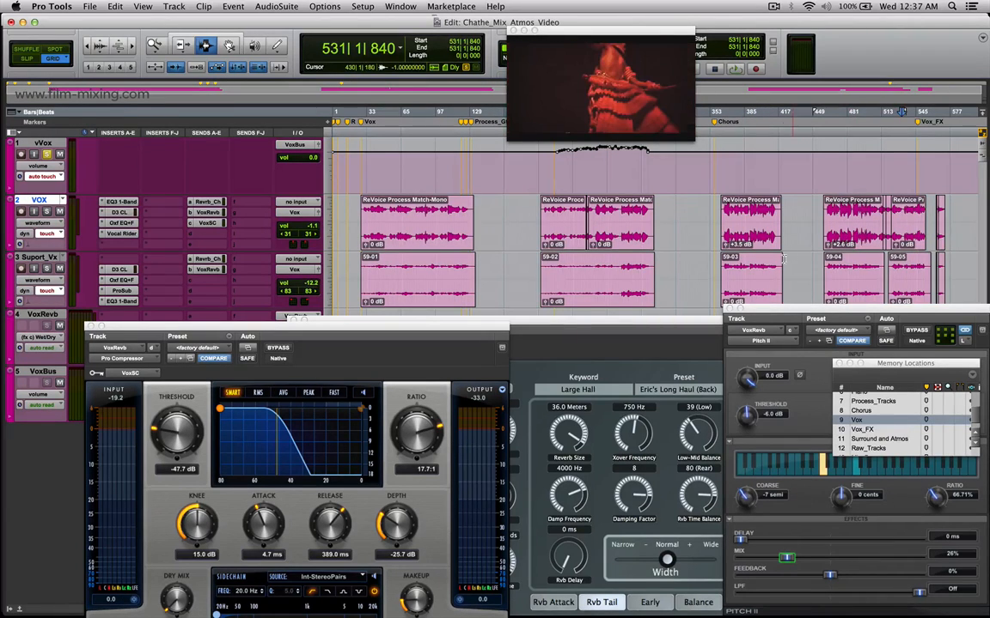
Place the edit cursor at bar 241 on Suport_Vx, and show the volume automation on VOX and Suport_Vx before returning them to waveform view.
{"action": "left_click", "coordinate": [589, 276]}
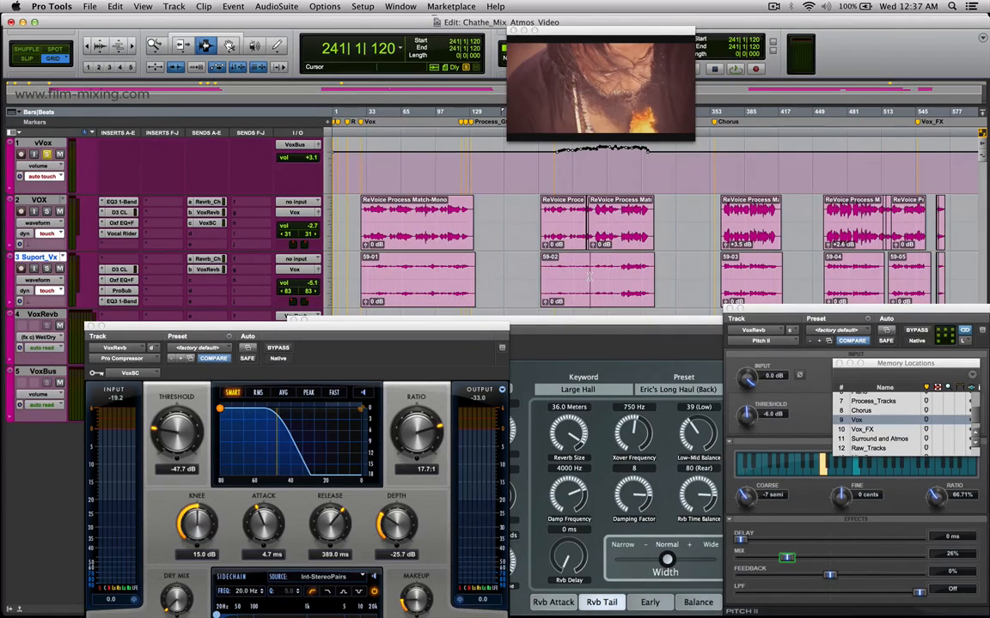
{"action": "key", "text": "ctrl+minus"}
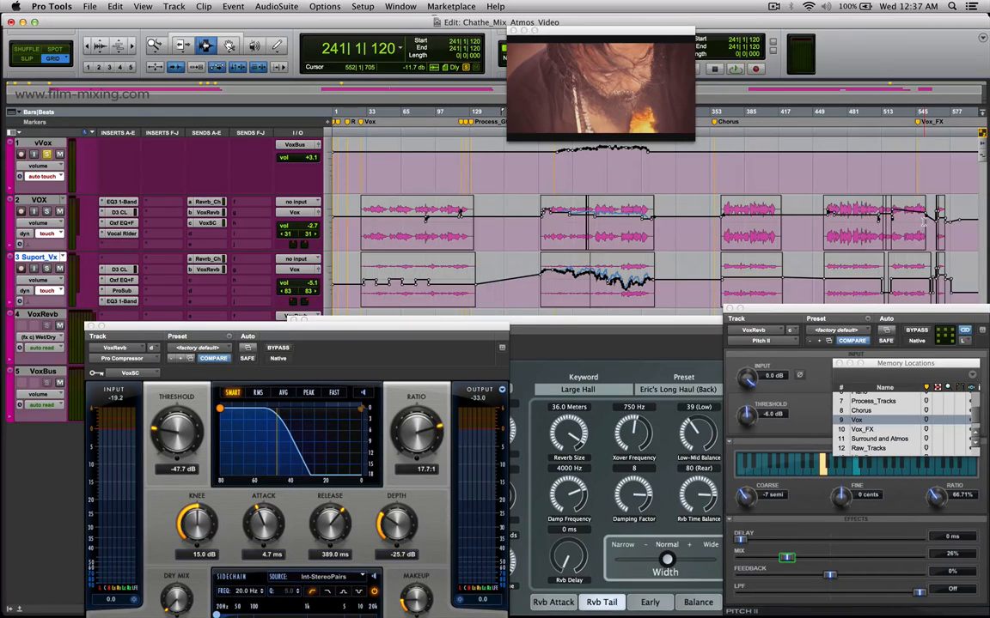
{"action": "key", "text": "ctrl+minus"}
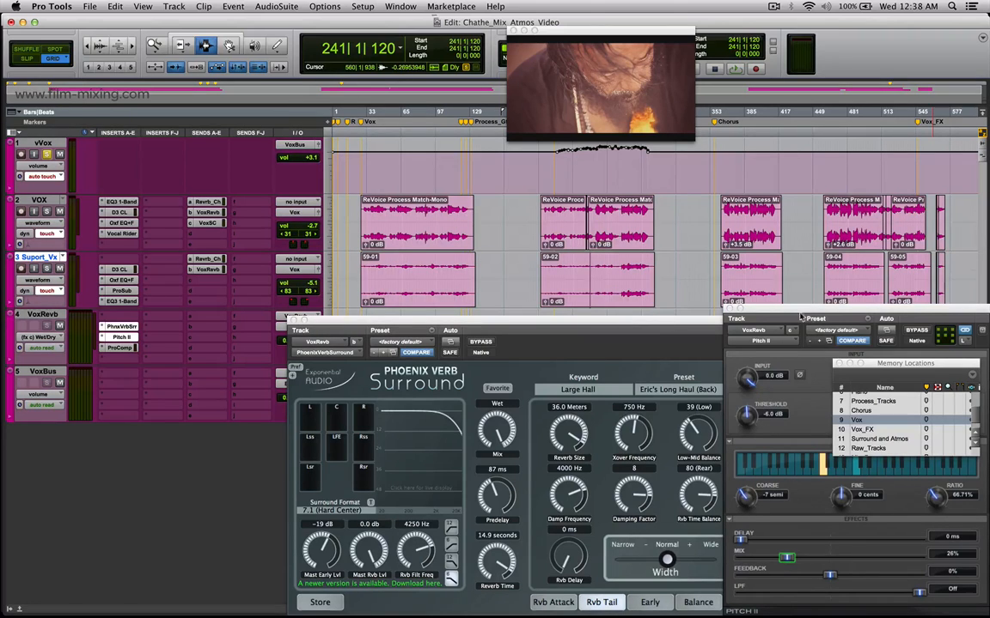
Close the Pitch II window, move the PhoenixVerb Surround window clear of the tracks to view its settings, and close it.
{"action": "left_click", "coordinate": [724, 309]}
{"action": "left_click_drag", "start_coordinate": [702, 327], "coordinate": [772, 381]}
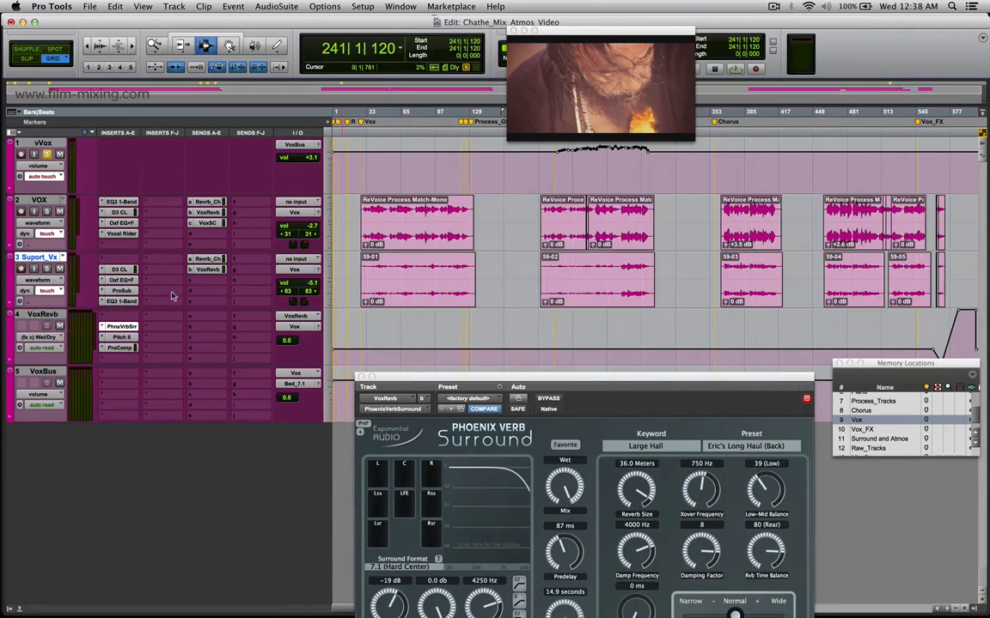
{"action": "left_click_drag", "start_coordinate": [400, 385], "coordinate": [479, 333]}
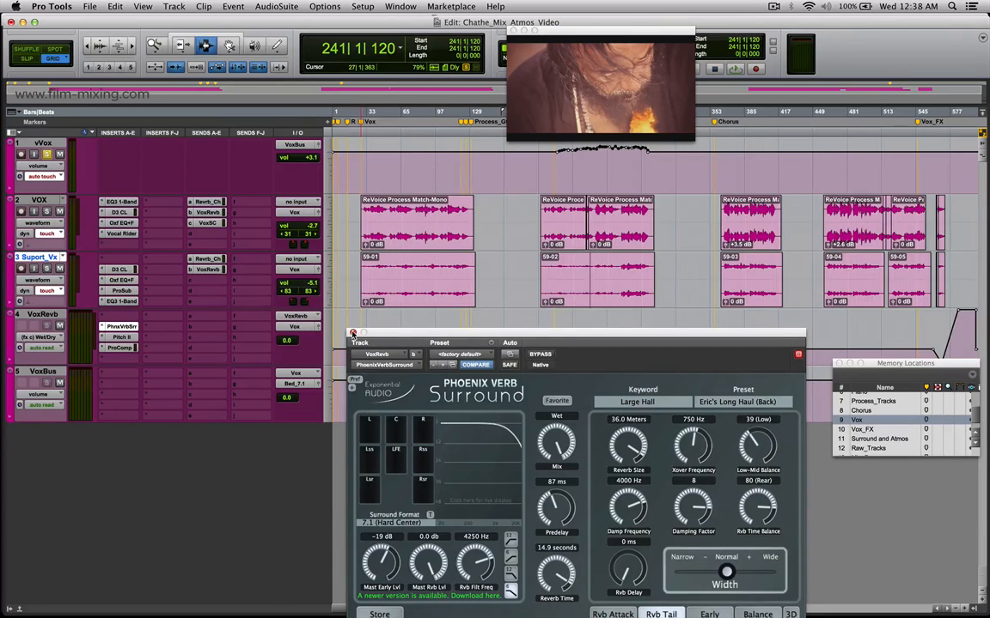
{"action": "left_click", "coordinate": [353, 333]}
Open VoxRevb's Pro Compressor beside the first vocal clip, highlight about bars 26 to 54 on VOX, and place the edit cursor at bar 48.
{"action": "left_click", "coordinate": [120, 348]}
{"action": "left_click_drag", "start_coordinate": [487, 288], "coordinate": [646, 233]}
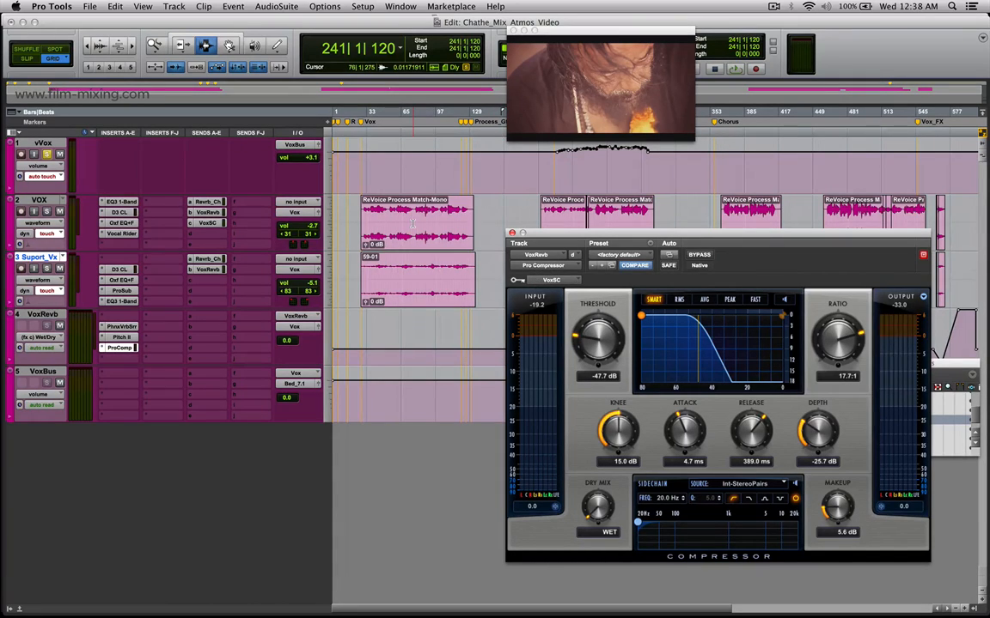
{"action": "left_click_drag", "start_coordinate": [364, 225], "coordinate": [392, 228]}
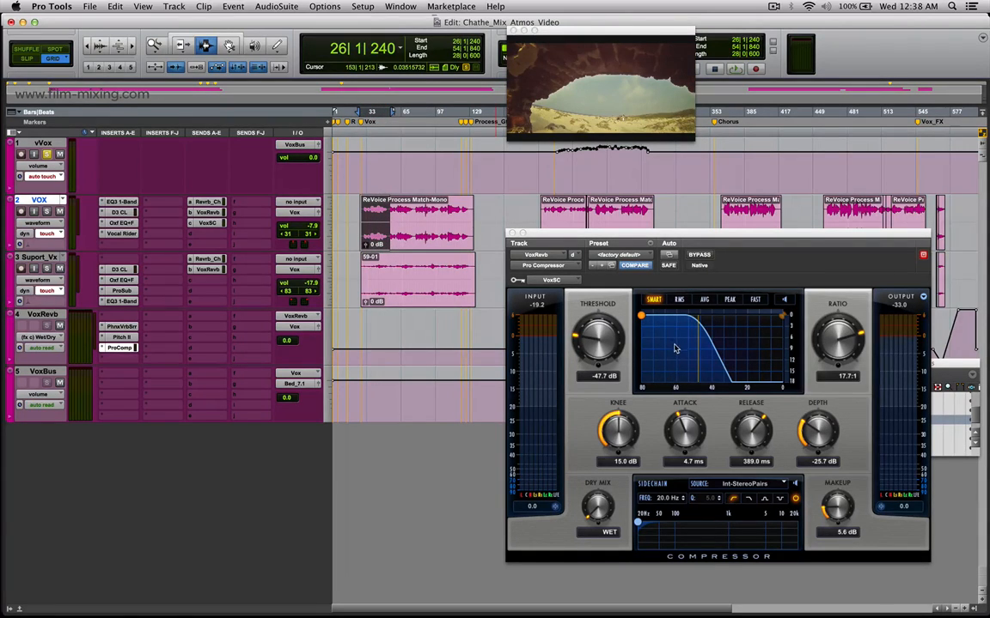
{"action": "left_click", "coordinate": [387, 222]}
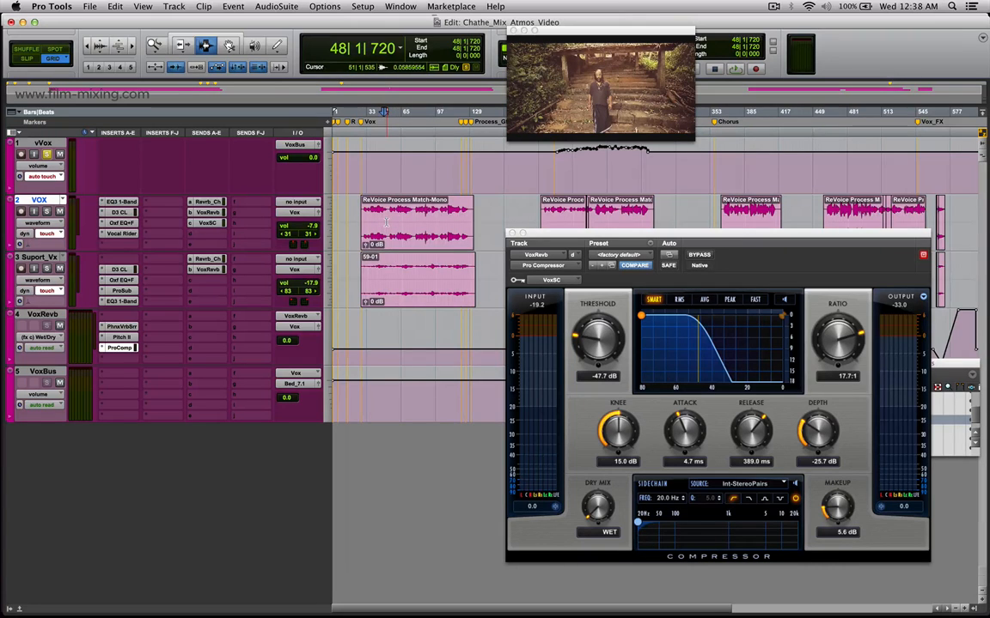
Place the edit cursor in the gap at about bar 50 on VOX, and highlight a short gap between phrases further along the clip.
{"action": "key", "text": "t"}
{"action": "key", "text": "t"}
{"action": "left_click", "coordinate": [544, 213]}
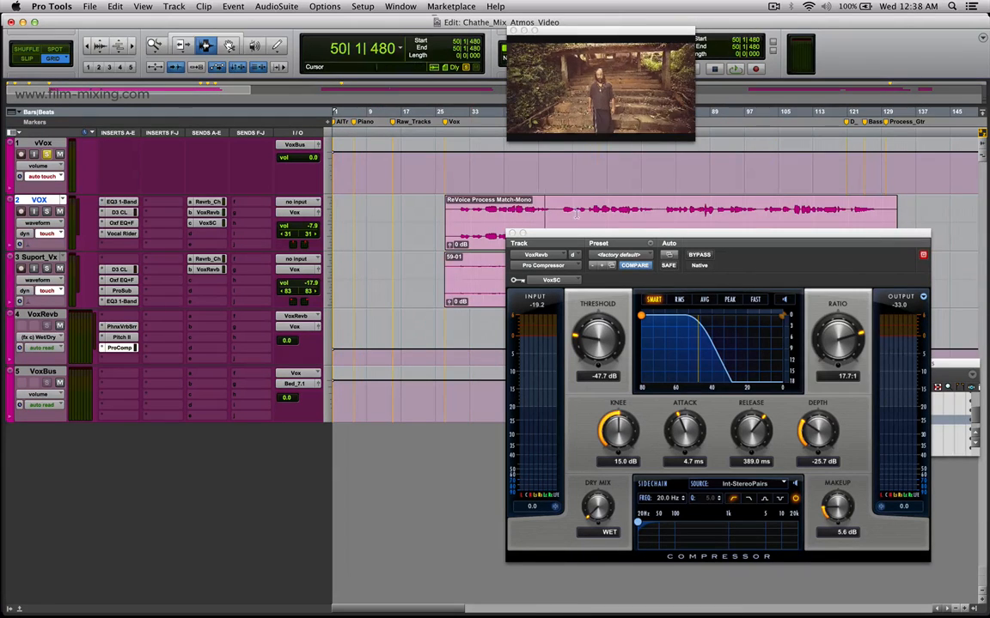
{"action": "left_click_drag", "start_coordinate": [657, 210], "coordinate": [683, 211]}
{"action": "key", "text": "r"}
Highlight bars 124 to 173 on VOX, bars 27 to 57 across VOX and Suport_Vx, and bars 27 to 62 on VOX in turn.
{"action": "left_click_drag", "start_coordinate": [605, 209], "coordinate": [702, 216]}
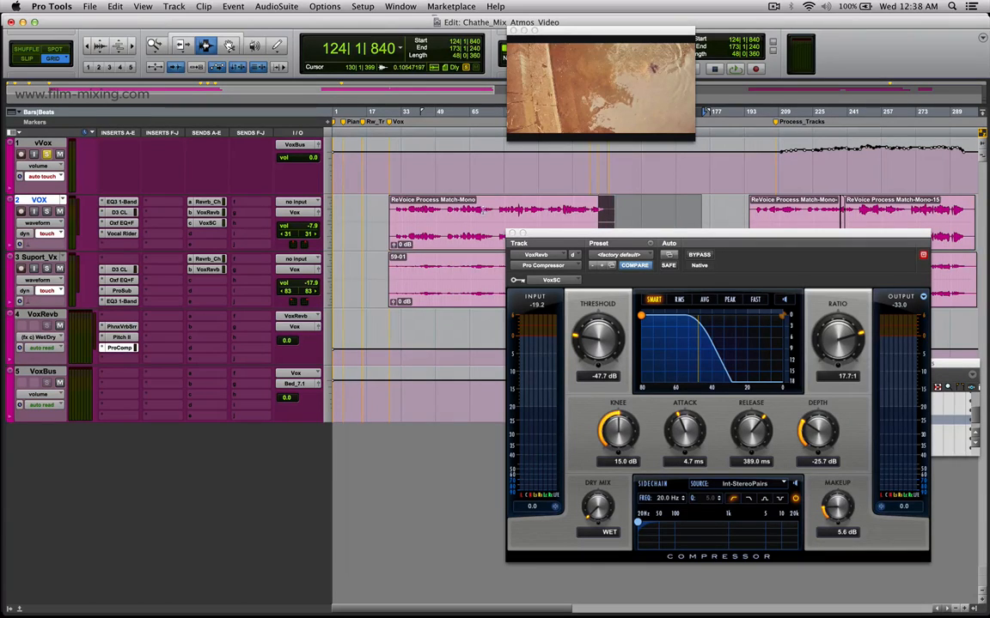
{"action": "left_click_drag", "start_coordinate": [388, 206], "coordinate": [451, 277]}
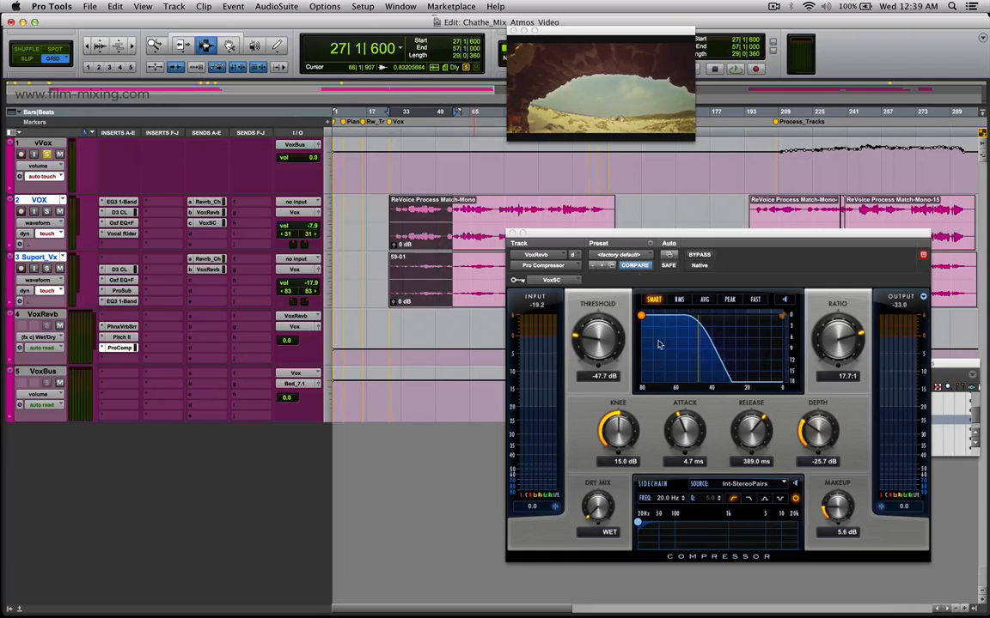
{"action": "left_click_drag", "start_coordinate": [393, 234], "coordinate": [464, 238]}
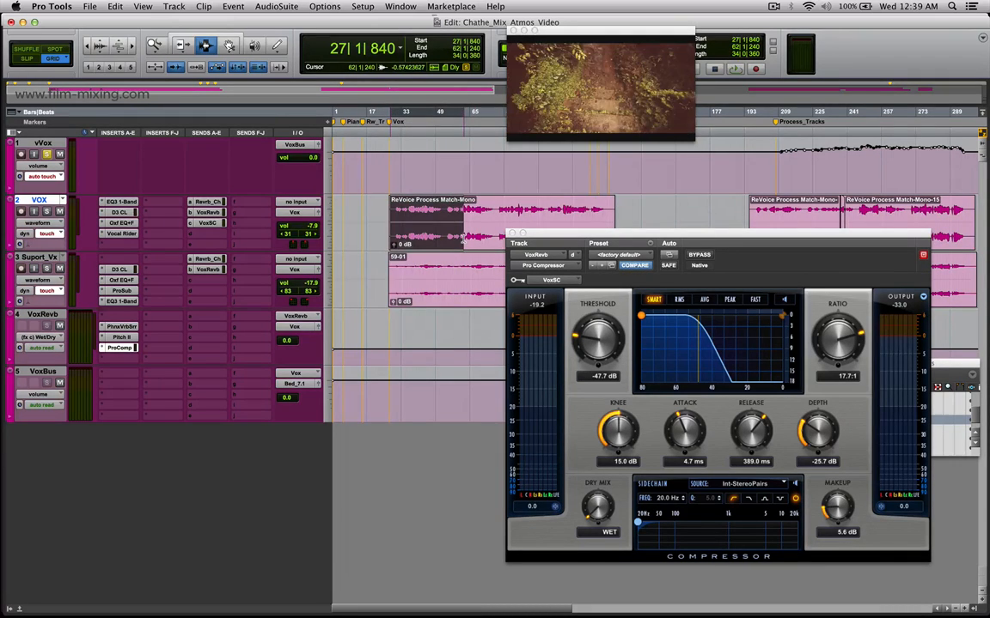
Play from bar 30 to watch the Pro Compressor react on VoxRevb, stop, and highlight the gap at about bars 51 to 54 on VOX.
{"action": "left_click", "coordinate": [398, 221]}
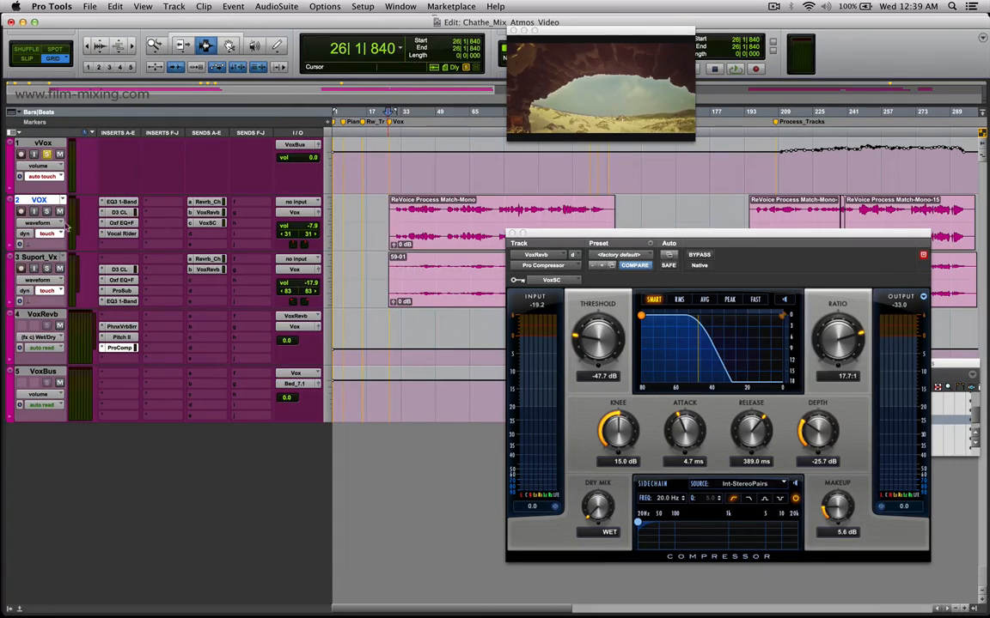
{"action": "left_click", "coordinate": [398, 221]}
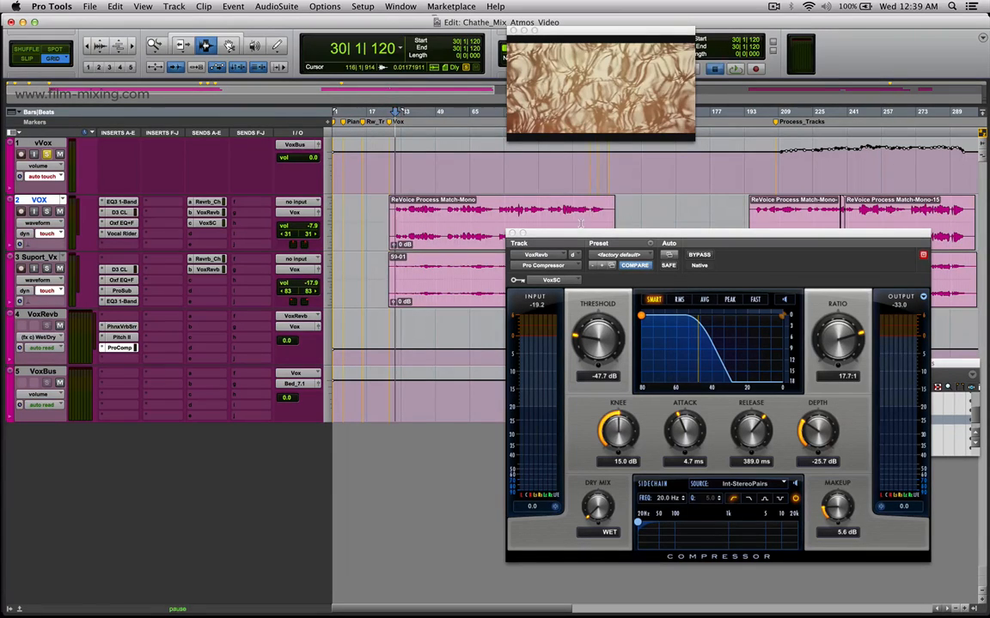
{"action": "key", "text": "space"}
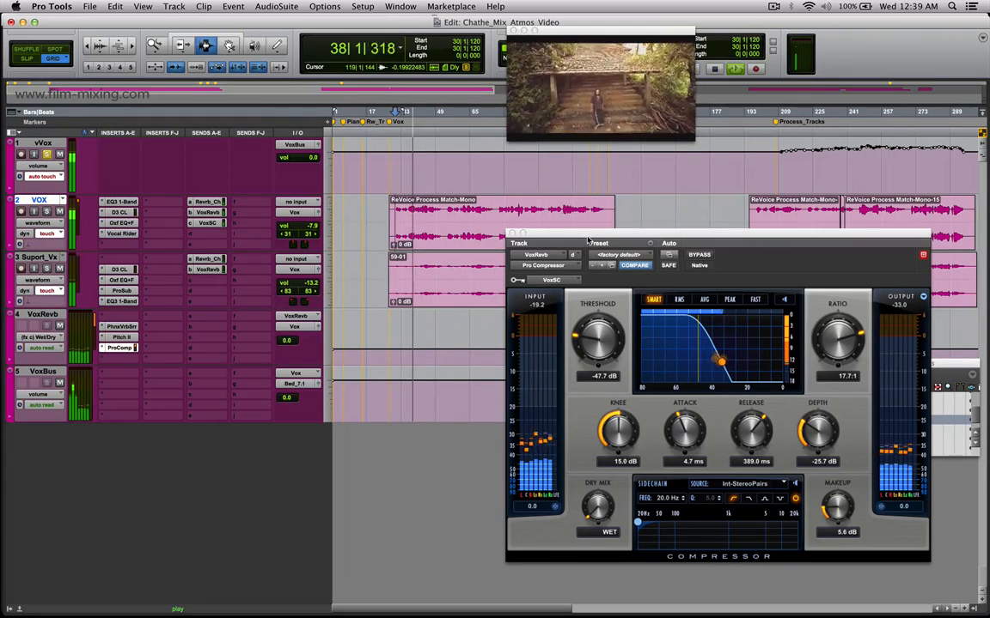
{"action": "left_click_drag", "start_coordinate": [585, 230], "coordinate": [735, 199]}
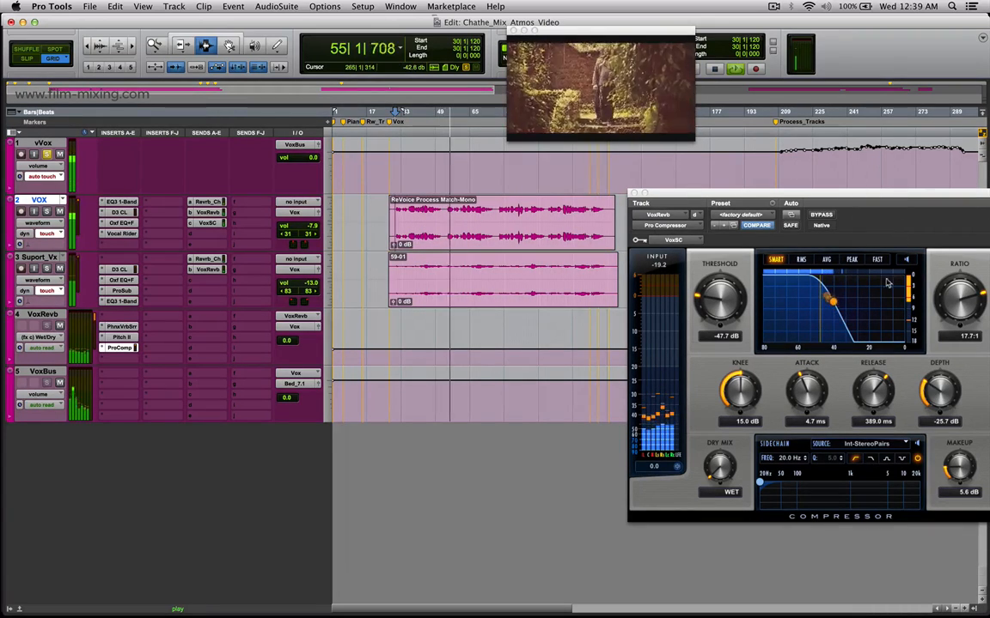
{"action": "key", "text": "space"}
{"action": "left_click_drag", "start_coordinate": [442, 217], "coordinate": [446, 217]}
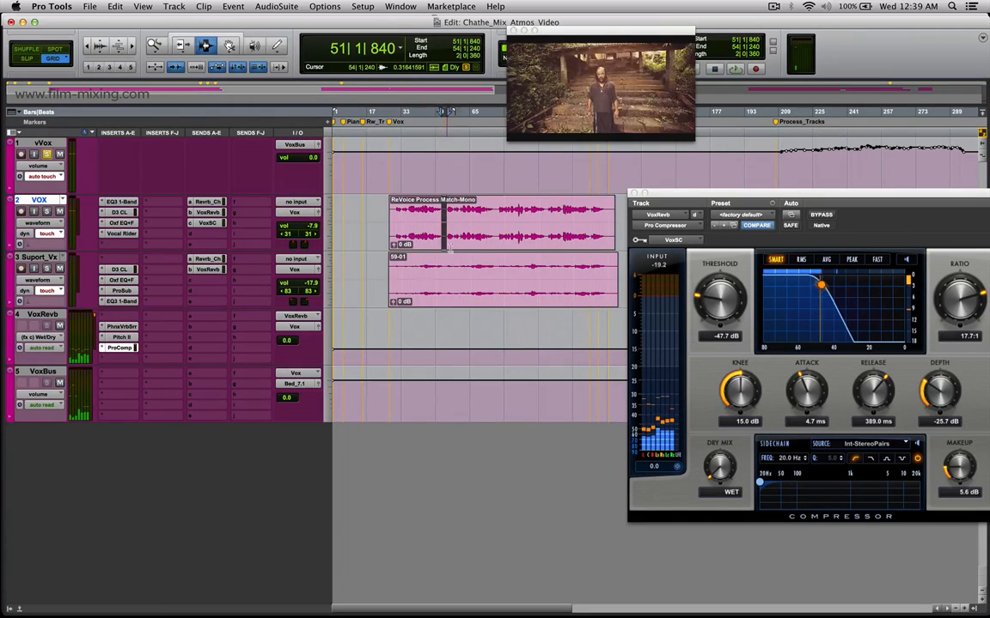
Open the Pitch II plug-in on VoxRevb below the tracks, and highlight most of the first clip on VOX and bars 42 to 117 on Suport_Vx.
{"action": "left_click_drag", "start_coordinate": [723, 197], "coordinate": [495, 331]}
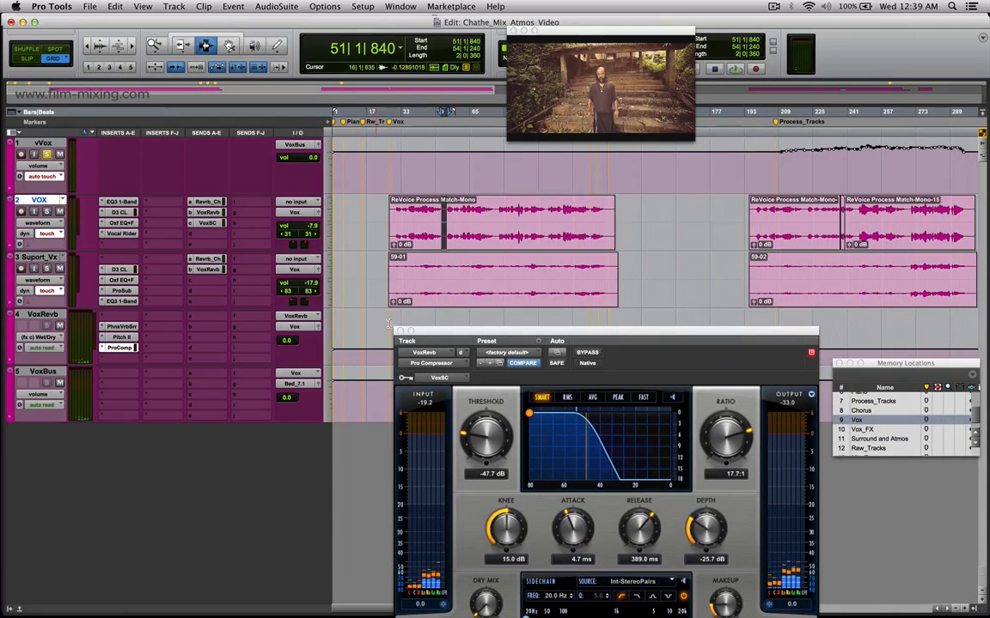
{"action": "left_click", "coordinate": [124, 338]}
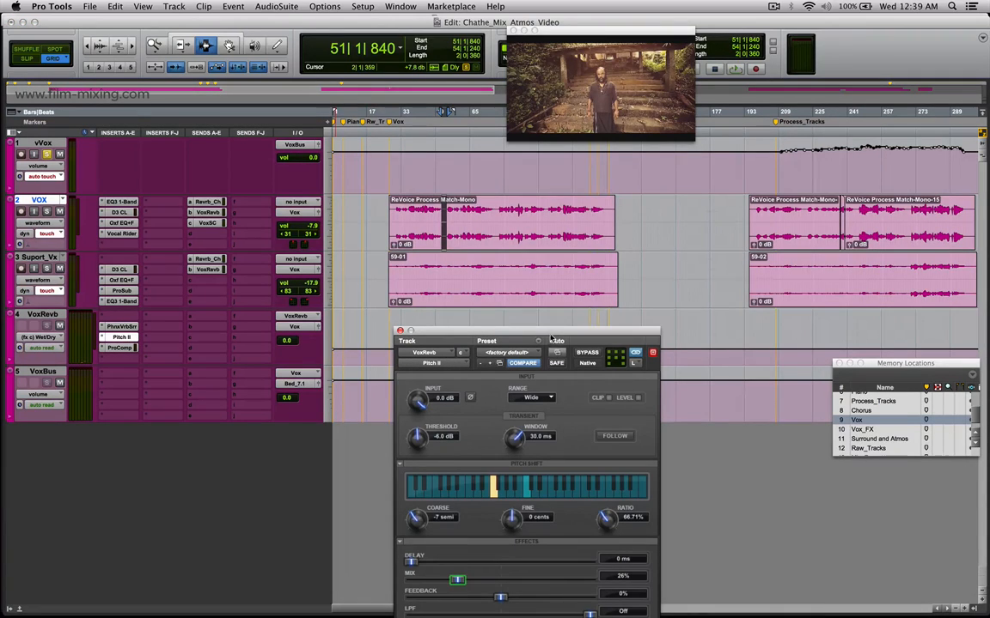
{"action": "left_click_drag", "start_coordinate": [553, 338], "coordinate": [552, 352]}
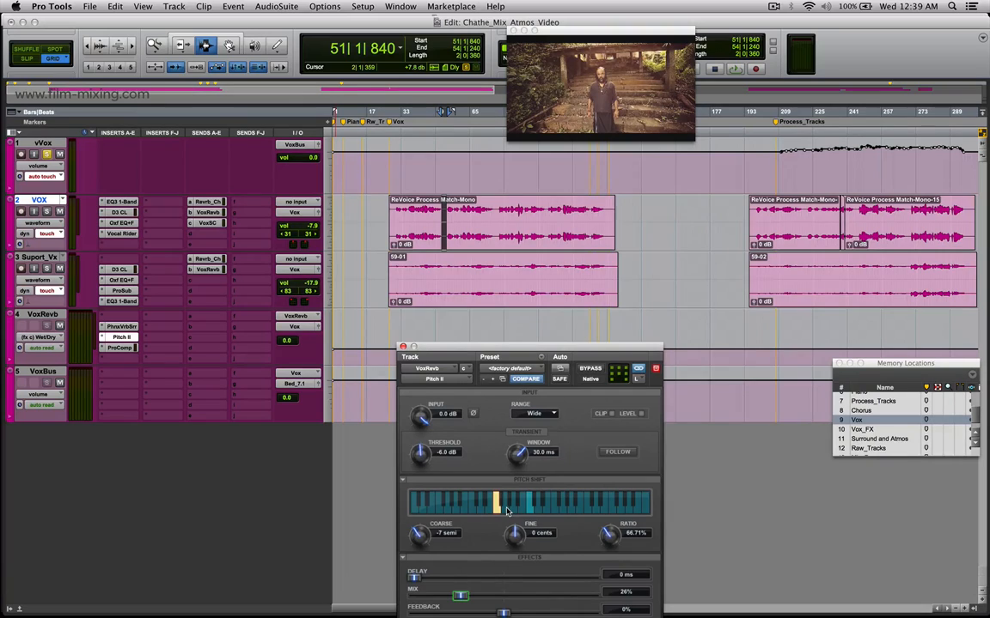
{"action": "left_click_drag", "start_coordinate": [489, 348], "coordinate": [485, 322]}
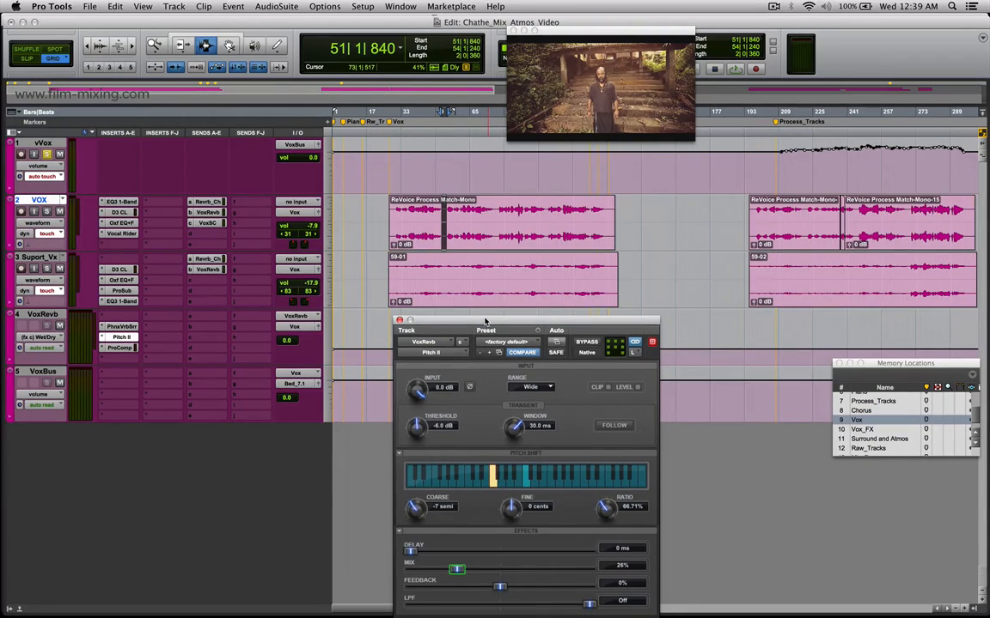
{"action": "left_click_drag", "start_coordinate": [422, 214], "coordinate": [563, 234]}
{"action": "left_click_drag", "start_coordinate": [421, 283], "coordinate": [582, 292]}
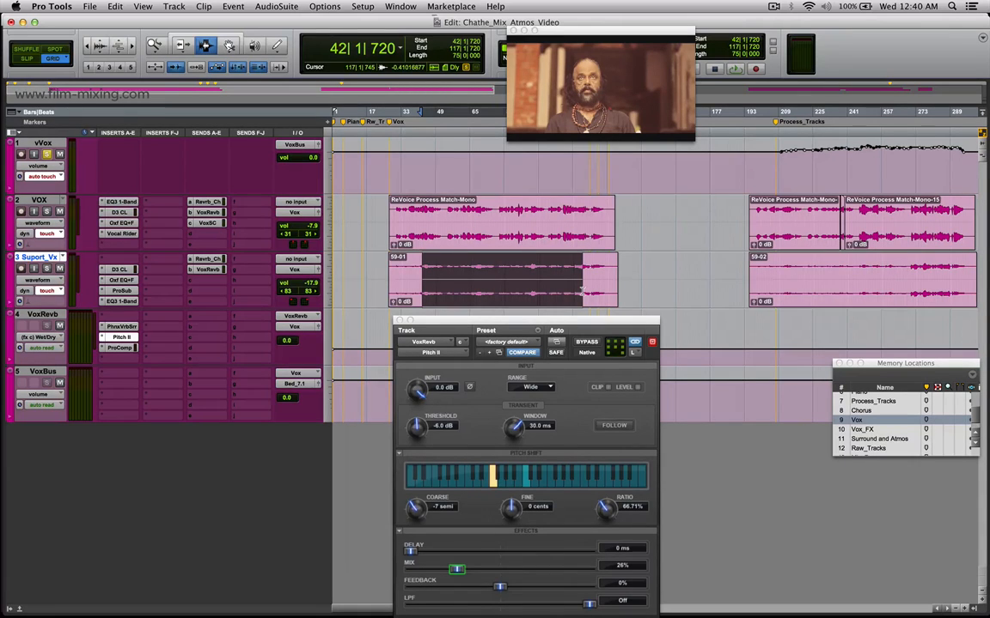
Move the Pitch II and Memory Locations windows clear of the VoxRevb automation at the end of the song.
{"action": "left_click_drag", "start_coordinate": [539, 322], "coordinate": [788, 172]}
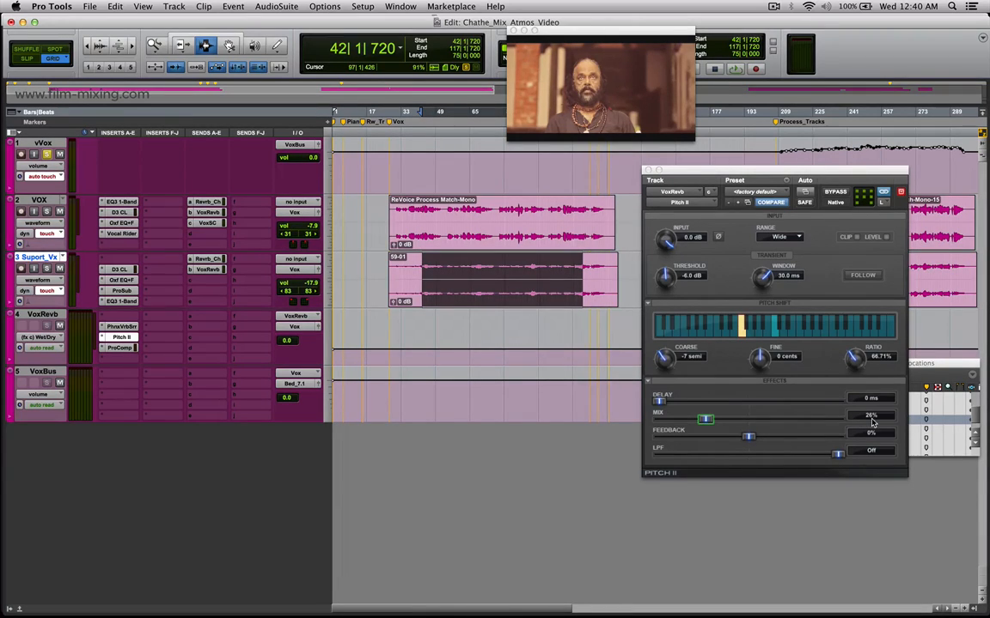
{"action": "left_click_drag", "start_coordinate": [812, 175], "coordinate": [554, 221]}
{"action": "left_click_drag", "start_coordinate": [969, 366], "coordinate": [937, 433]}
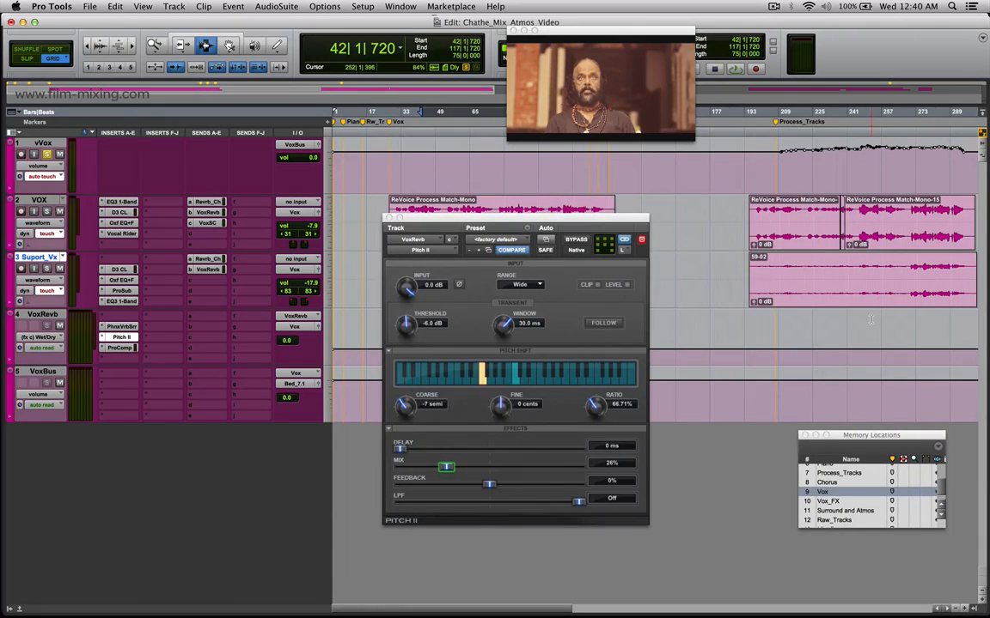
{"action": "key", "text": "super+bracketleft"}
{"action": "key", "text": "super+bracketleft"}
{"action": "left_click_drag", "start_coordinate": [638, 221], "coordinate": [530, 210]}
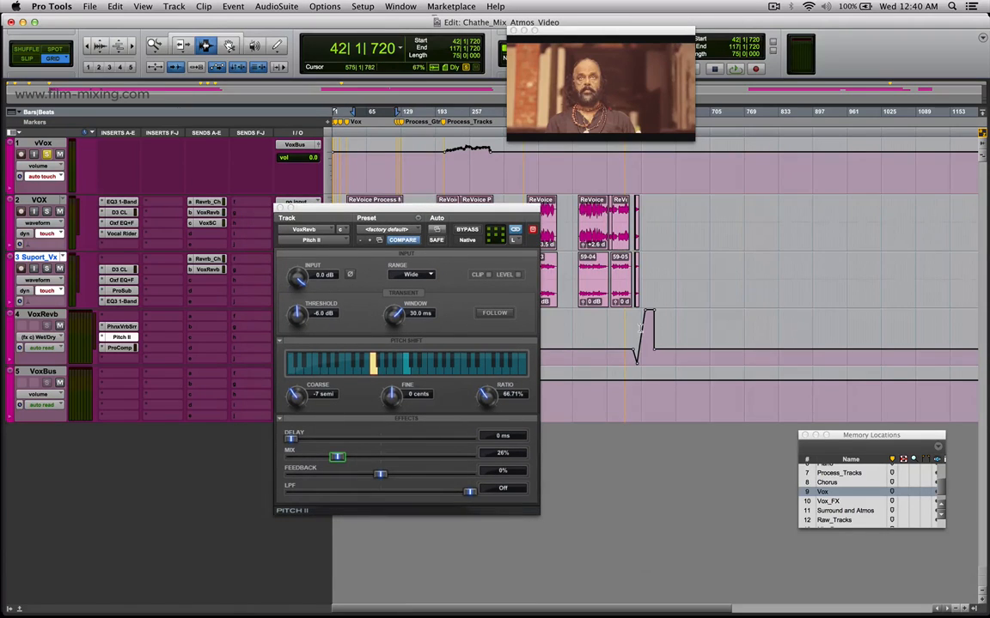
Place the edit cursor at about bar 566 on VoxRevb before its automation ramp, and on the final Suport_Vx and VOX clips in turn.
{"action": "left_click", "coordinate": [646, 329]}
{"action": "key", "text": "super+bracketright"}
{"action": "key", "text": "super+bracketright"}
{"action": "key", "text": "super+bracketright"}
{"action": "key", "text": "super+bracketright"}
{"action": "left_click", "coordinate": [573, 327]}
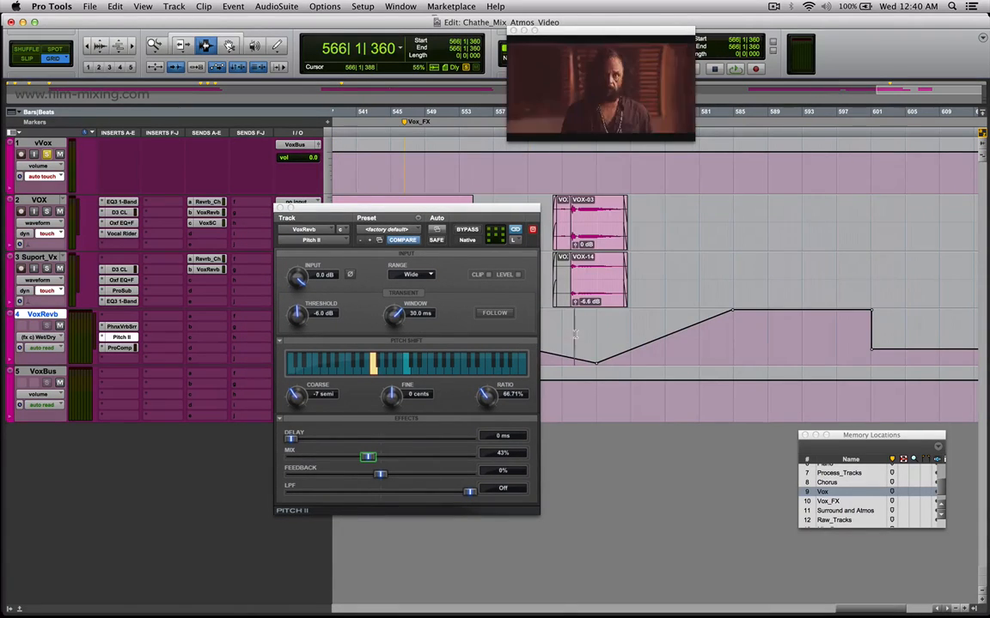
{"action": "left_click", "coordinate": [574, 281]}
{"action": "left_click", "coordinate": [589, 234]}
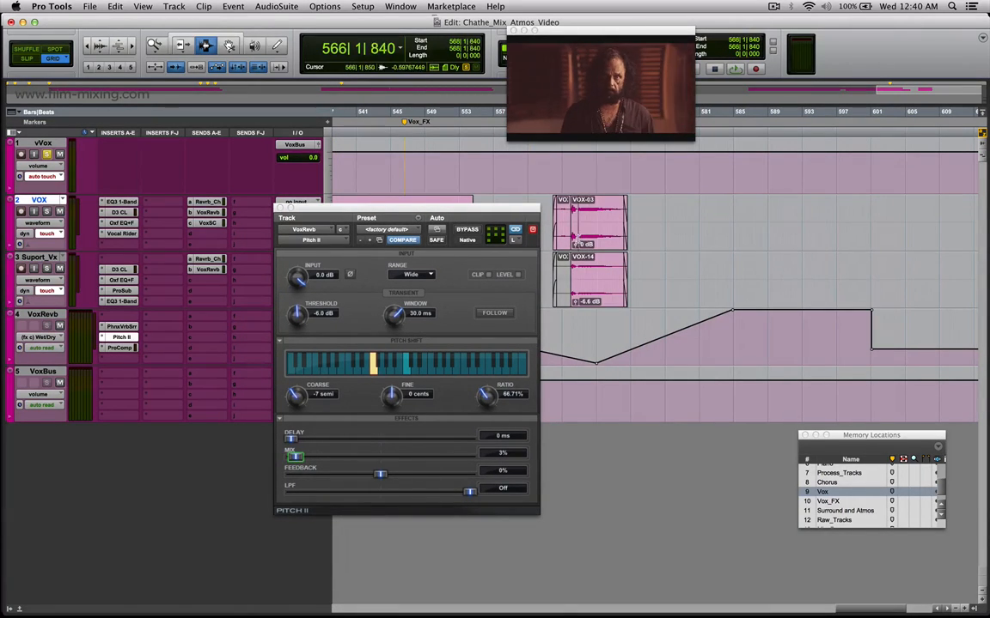
Highlight bars 587 to 594 and the ramp at bars 568 to 587 in VoxRevb's wet/dry automation, and place the edit cursor at bar 565.
{"action": "left_click", "coordinate": [599, 362]}
{"action": "left_click_drag", "start_coordinate": [812, 348], "coordinate": [756, 356]}
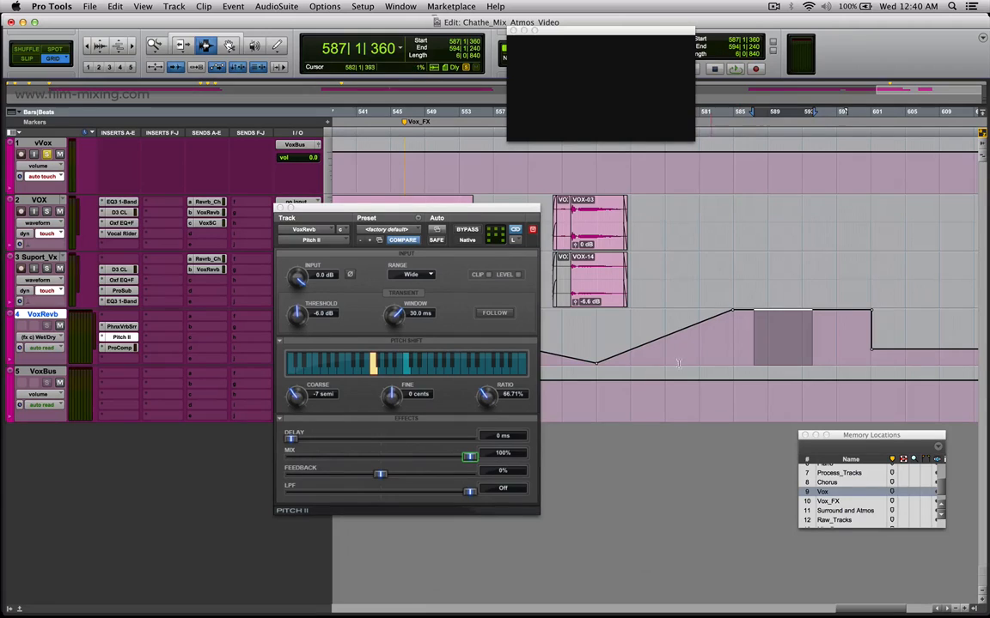
{"action": "left_click", "coordinate": [608, 342]}
{"action": "left_click_drag", "start_coordinate": [591, 332], "coordinate": [754, 342]}
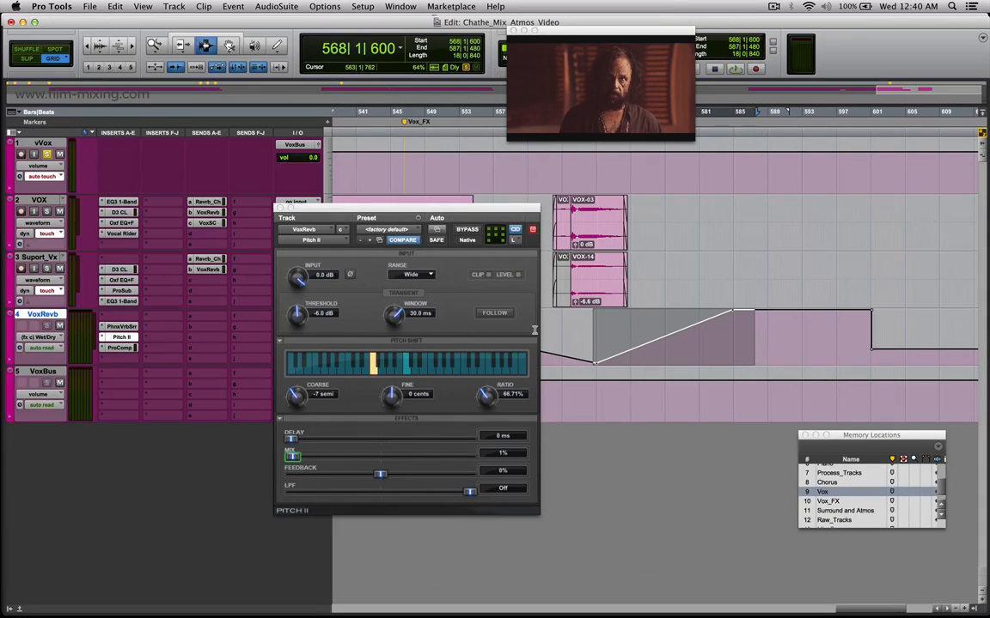
{"action": "left_click", "coordinate": [570, 320]}
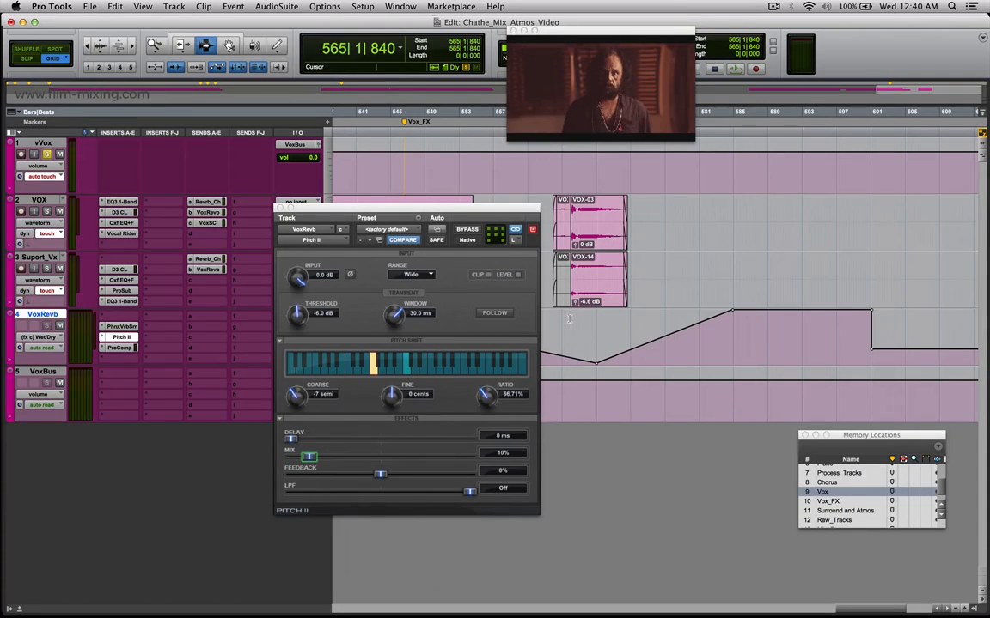
Play VoxRevb's wet/dry automation from bar 565, and highlight its ramp at bars 569 to 597 and plateau at bars 585 to 591.
{"action": "key", "text": "space"}
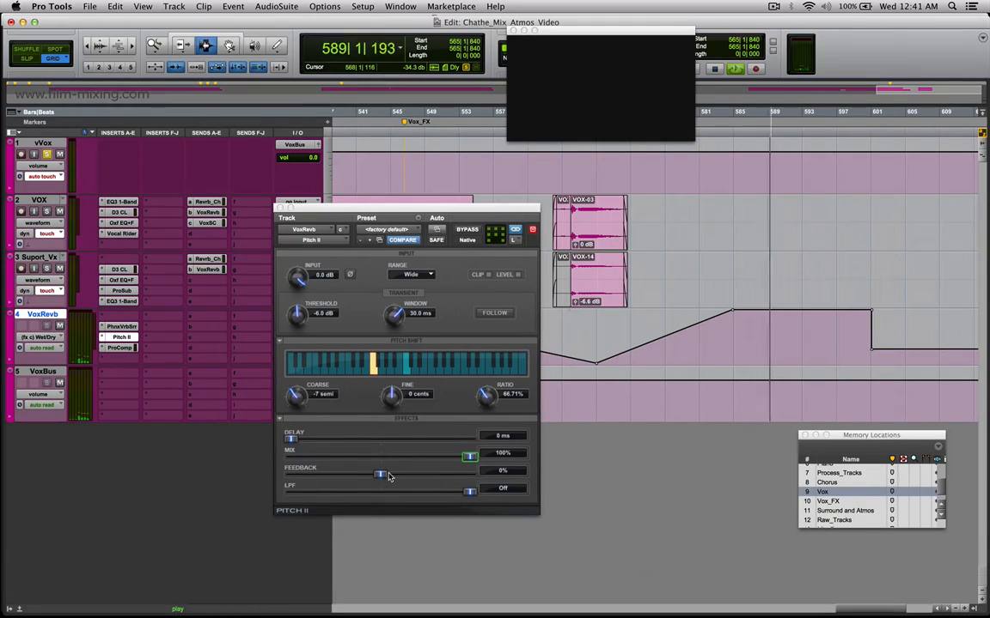
{"action": "key", "text": "space"}
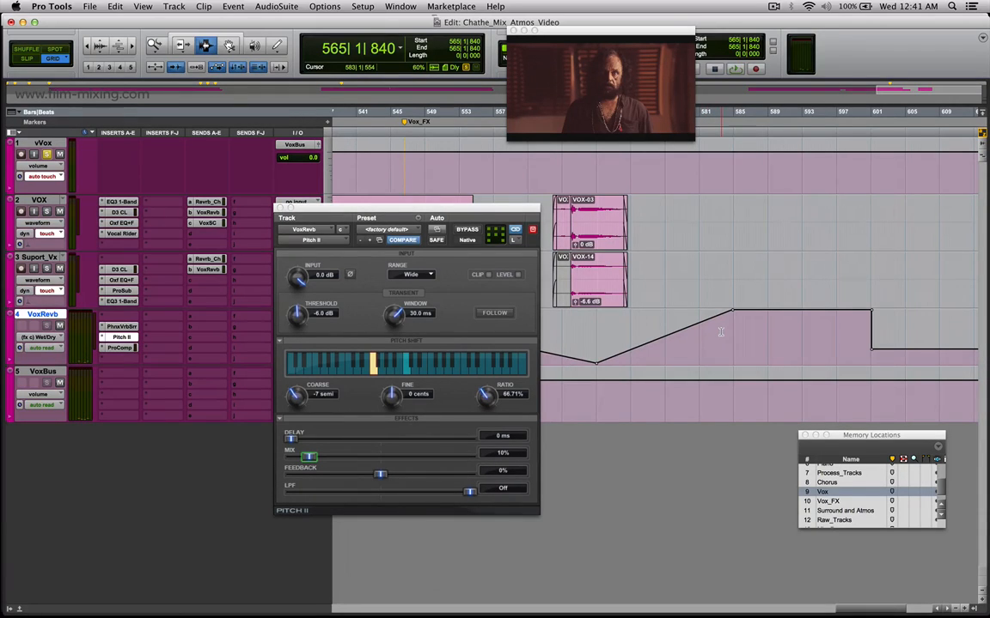
{"action": "left_click_drag", "start_coordinate": [841, 335], "coordinate": [594, 335]}
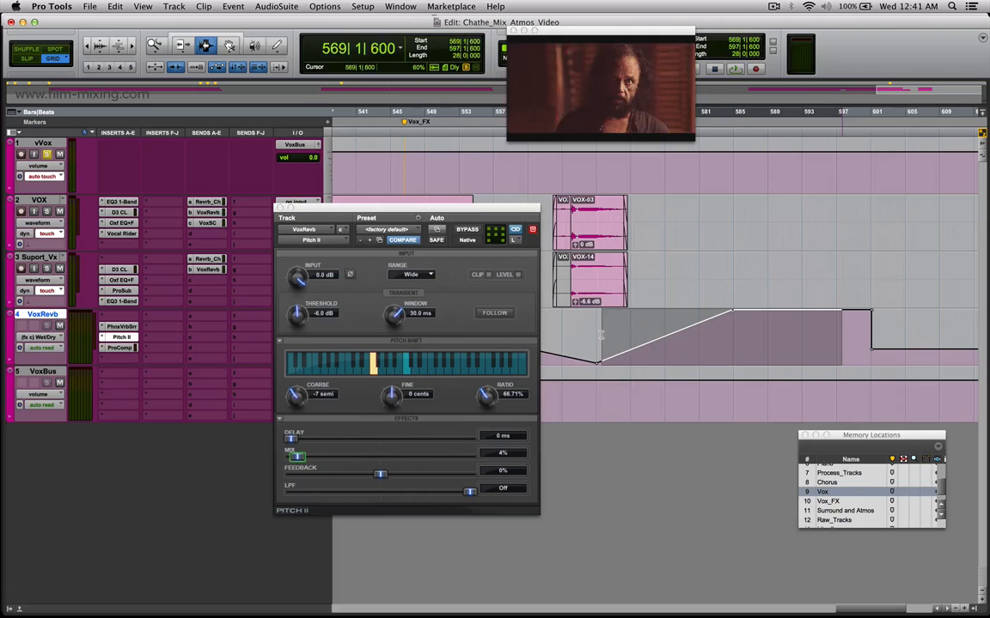
{"action": "left_click_drag", "start_coordinate": [591, 343], "coordinate": [787, 342]}
{"action": "left_click_drag", "start_coordinate": [787, 342], "coordinate": [736, 348]}
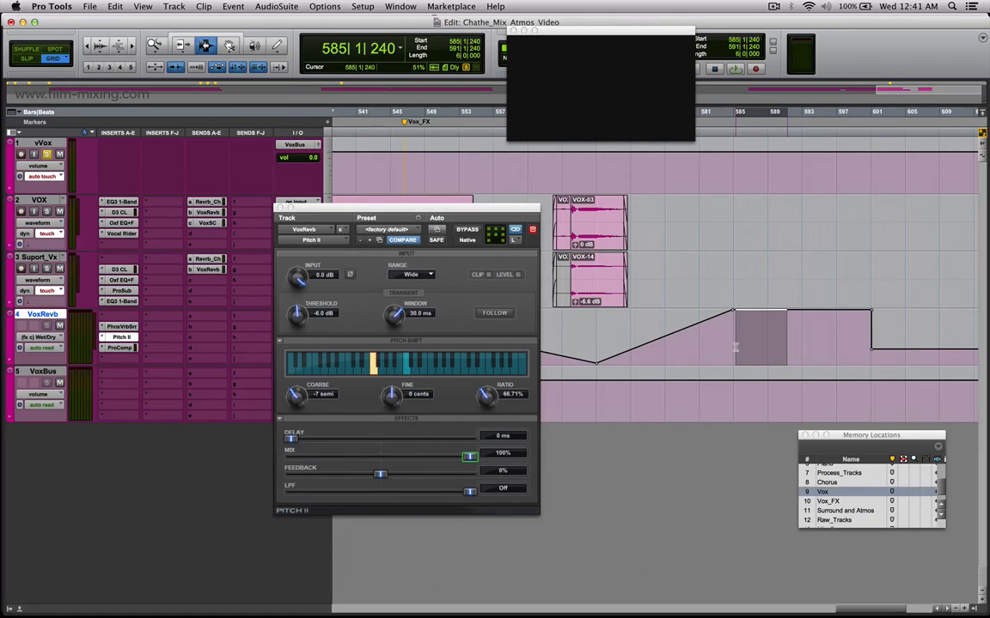
{"action": "left_click", "coordinate": [825, 342]}
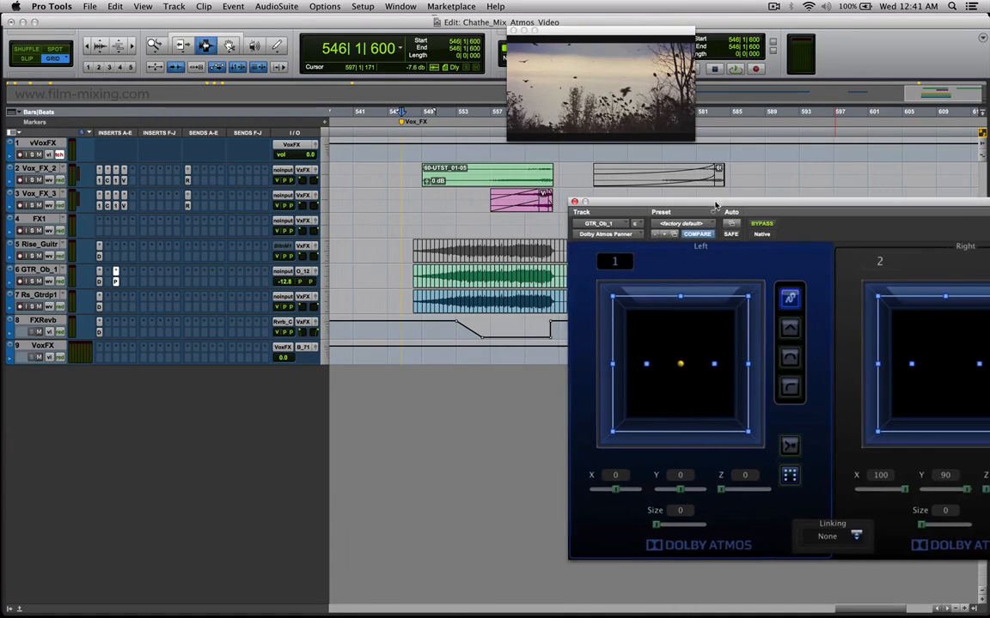
Recall the Vox_FX memory location, and highlight bars 547 to 566 on GTR_Ob_1 with its Dolby Atmos Panner moved clear of the clips.
{"action": "left_click_drag", "start_coordinate": [716, 242], "coordinate": [721, 212]}
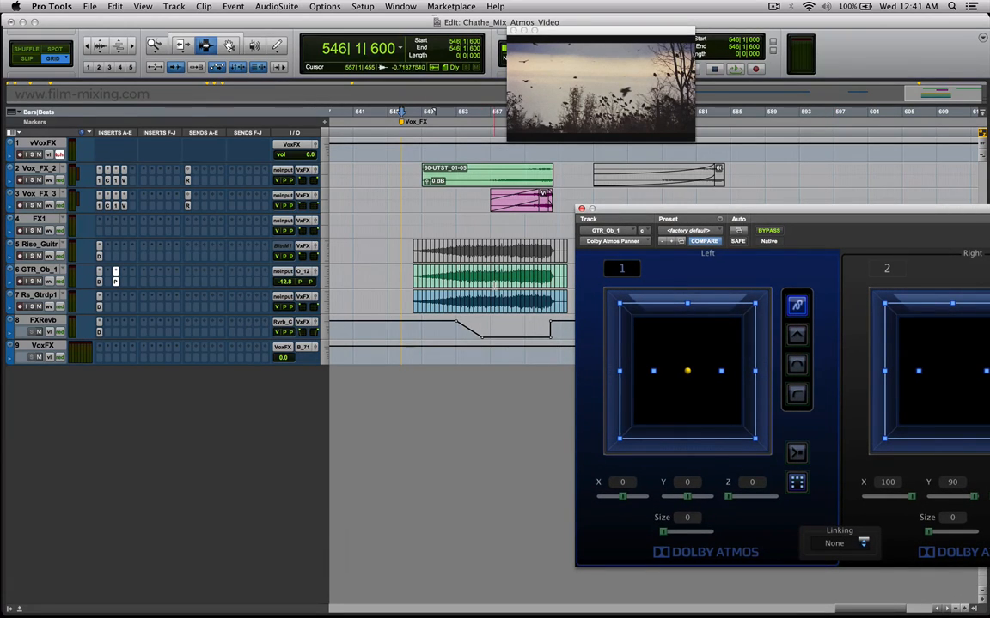
{"action": "left_click", "coordinate": [496, 280]}
{"action": "mouse_move", "coordinate": [614, 213]}
{"action": "left_mouse_down"}
{"action": "mouse_move", "coordinate": [648, 211]}
{"action": "mouse_move", "coordinate": [620, 194]}
{"action": "left_mouse_up"}
{"action": "left_click_drag", "start_coordinate": [407, 279], "coordinate": [567, 279]}
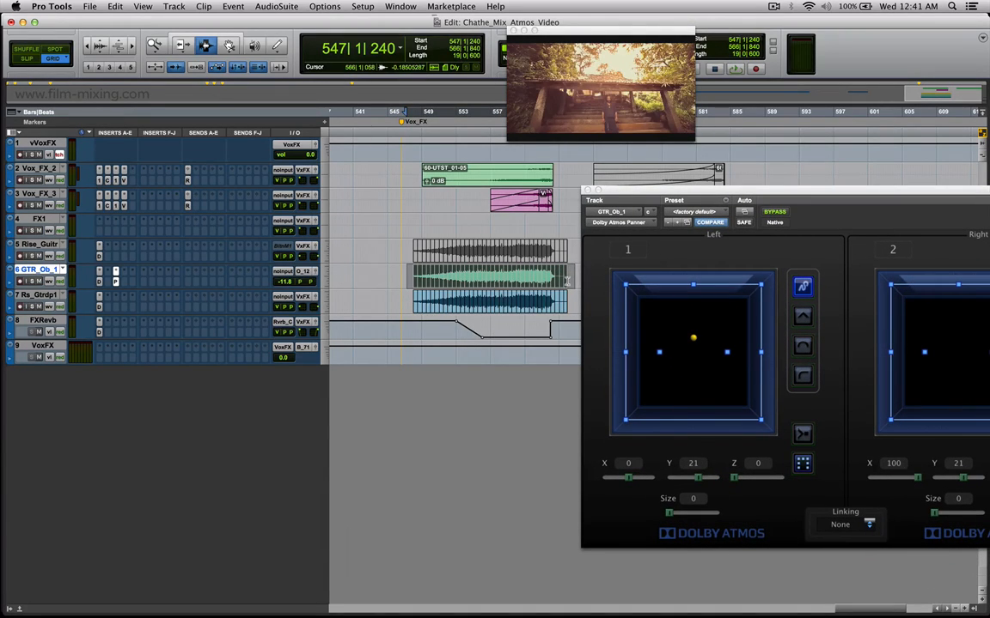
{"action": "left_click_drag", "start_coordinate": [629, 194], "coordinate": [651, 201]}
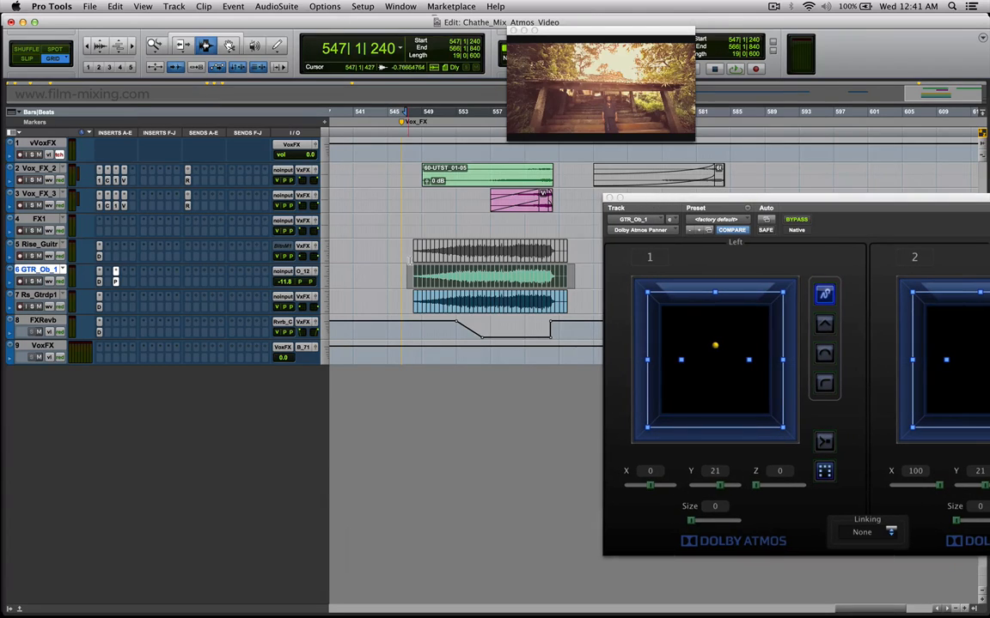
Place the edit cursor at bar 557 on GTR_Ob_1, and move the panner and video windows clear of the enlarged clips.
{"action": "left_click", "coordinate": [496, 280]}
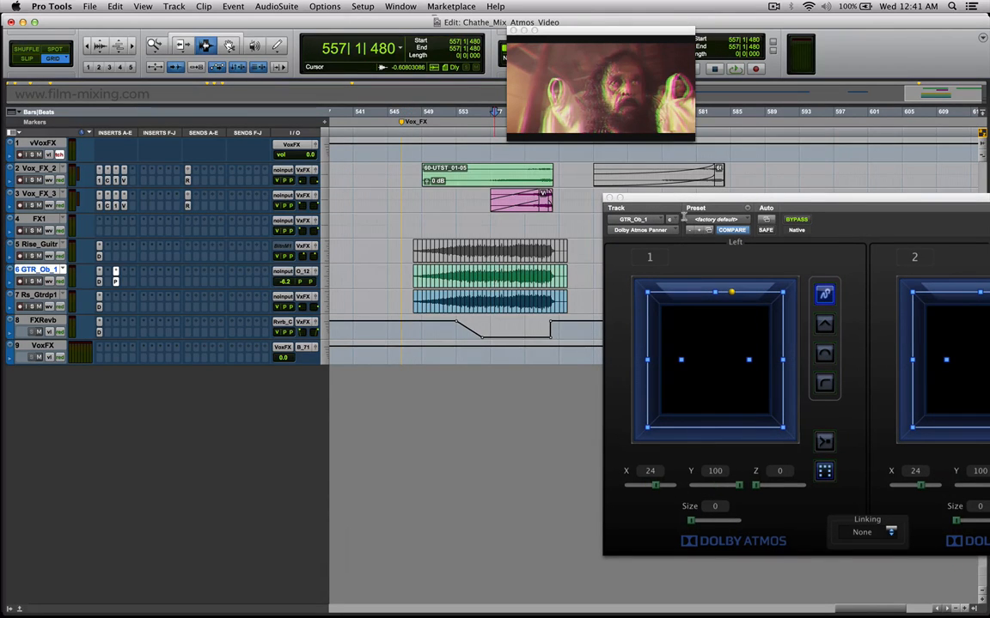
{"action": "key", "text": "t"}
{"action": "key", "text": "t"}
{"action": "left_click_drag", "start_coordinate": [683, 200], "coordinate": [699, 332]}
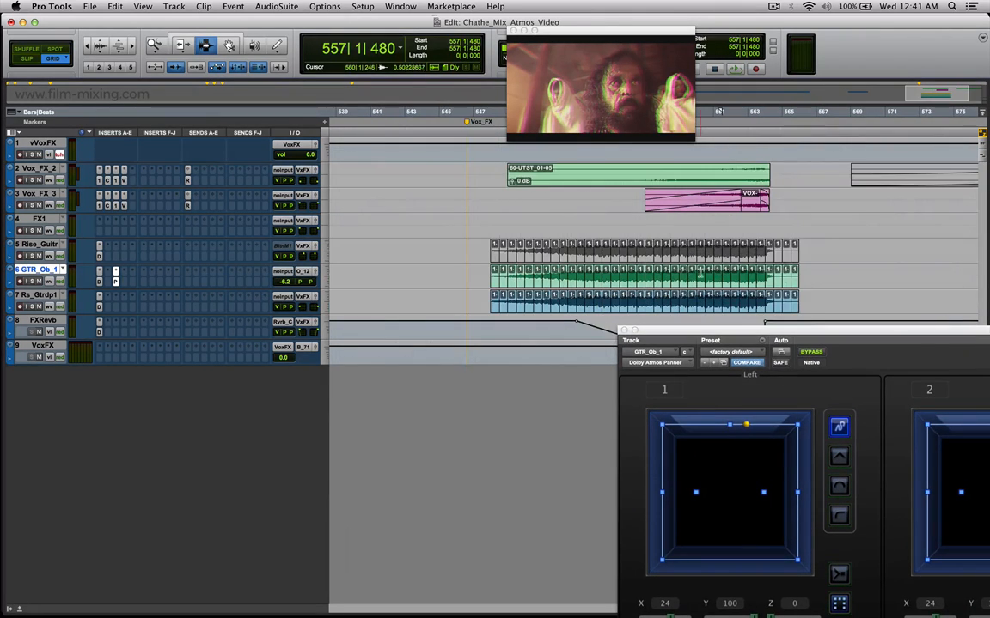
{"action": "left_click_drag", "start_coordinate": [600, 39], "coordinate": [354, 53]}
Solo the vVoxFX VCA and play the vocal effects section from bar 547 with the video window enlarged.
{"action": "left_click", "coordinate": [38, 155]}
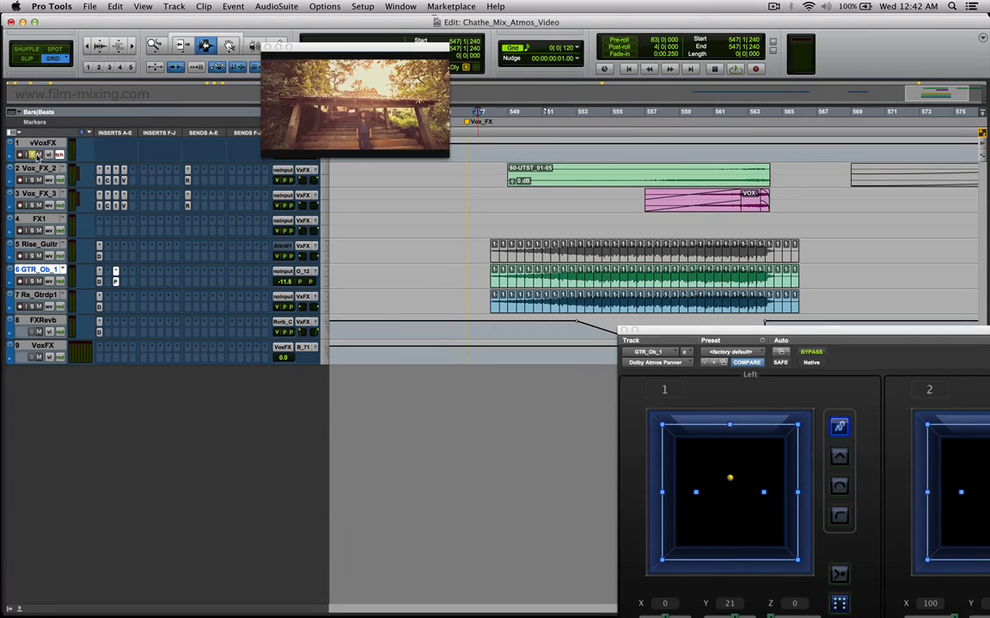
{"action": "left_click", "coordinate": [481, 224]}
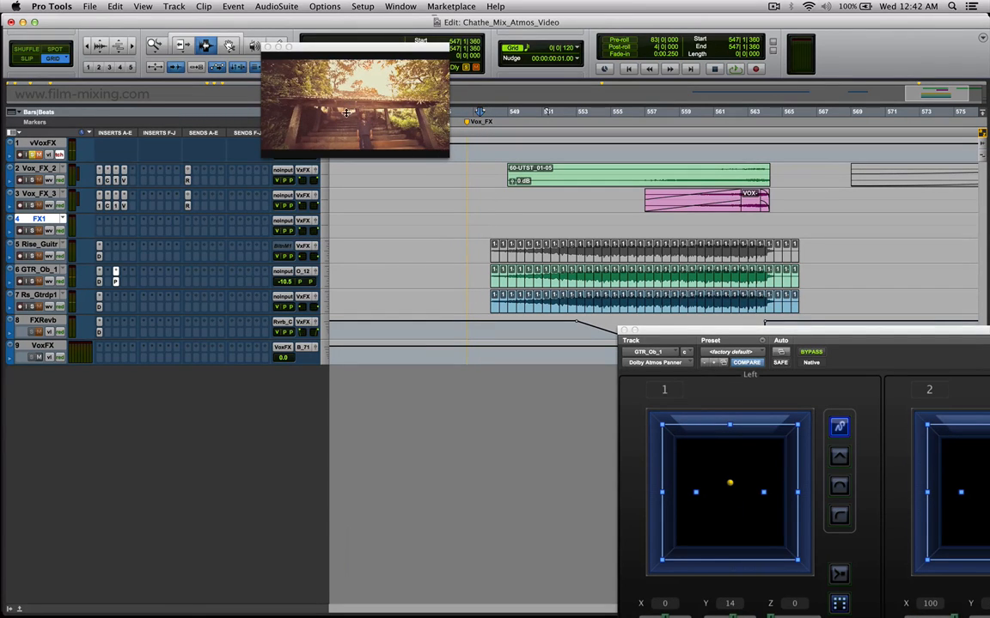
{"action": "left_click_drag", "start_coordinate": [445, 158], "coordinate": [471, 167]}
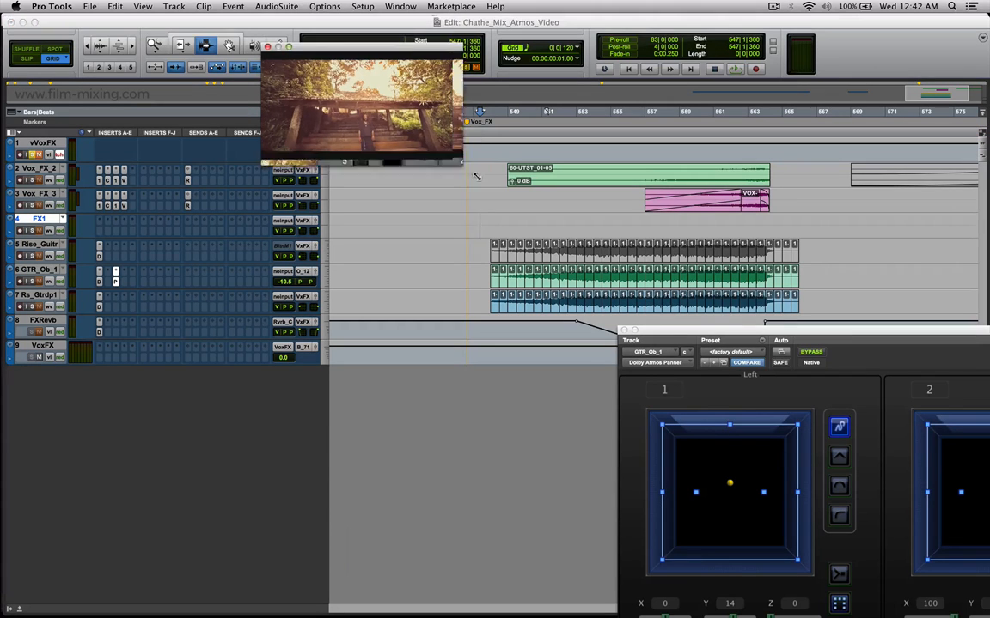
{"action": "key", "text": "space"}
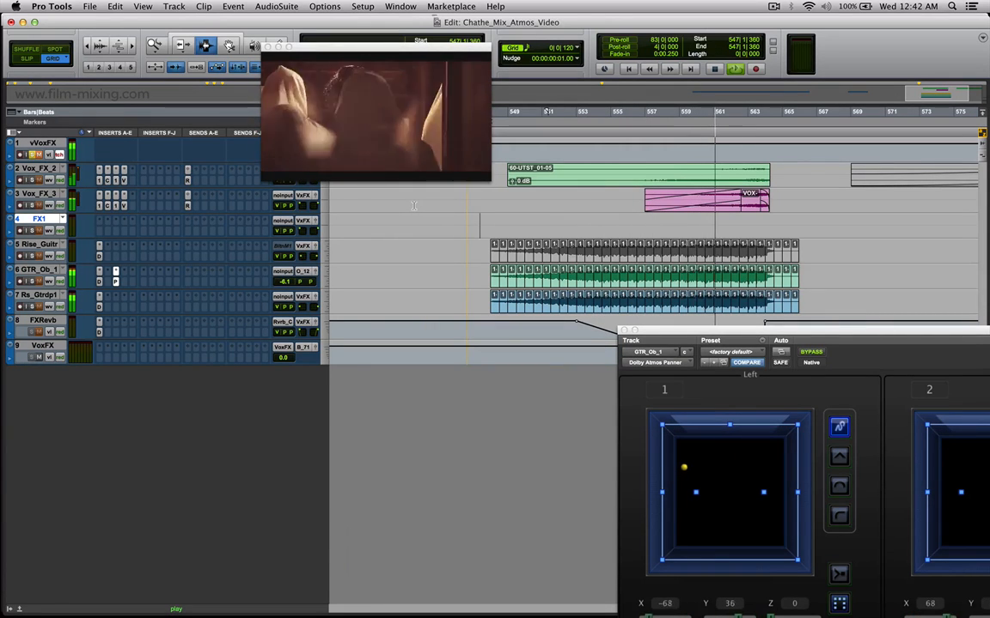
{"action": "key", "text": "space"}
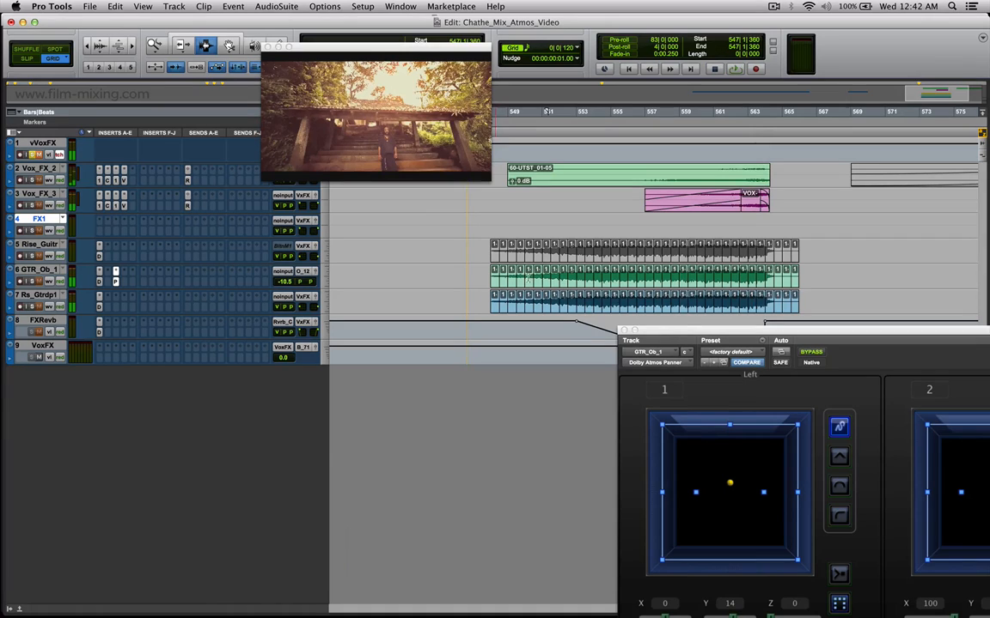
Select all the slices on GTR_Ob_1 from bar 548 to 566 and heal their separations into one clip.
{"action": "left_click_drag", "start_coordinate": [671, 332], "coordinate": [494, 320]}
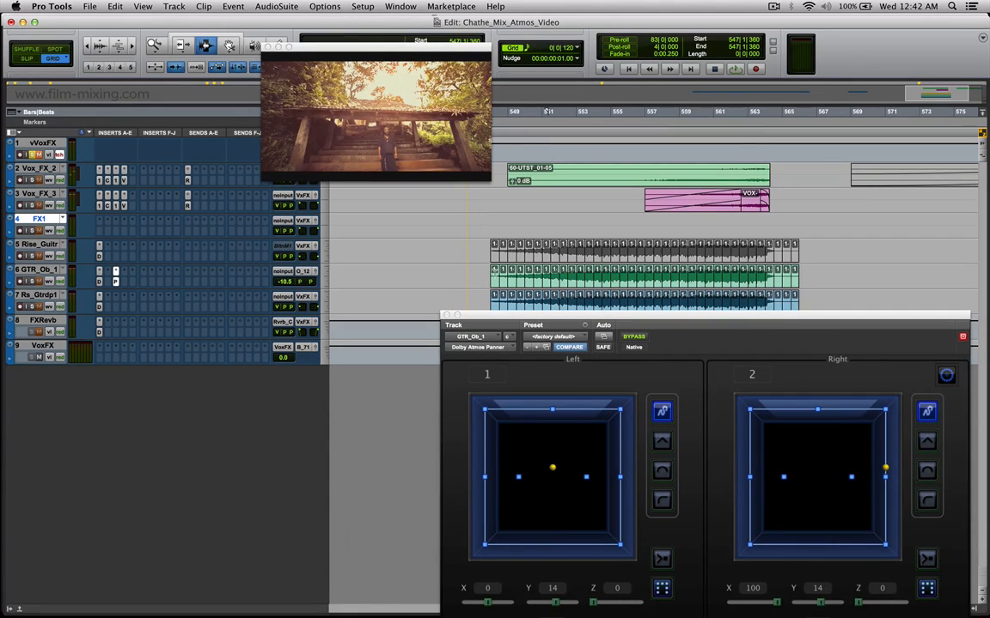
{"action": "left_click", "coordinate": [494, 277]}
{"action": "double_click", "coordinate": [537, 279]}
{"action": "left_click_drag", "start_coordinate": [796, 279], "coordinate": [494, 279]}
{"action": "key", "text": "super+h"}
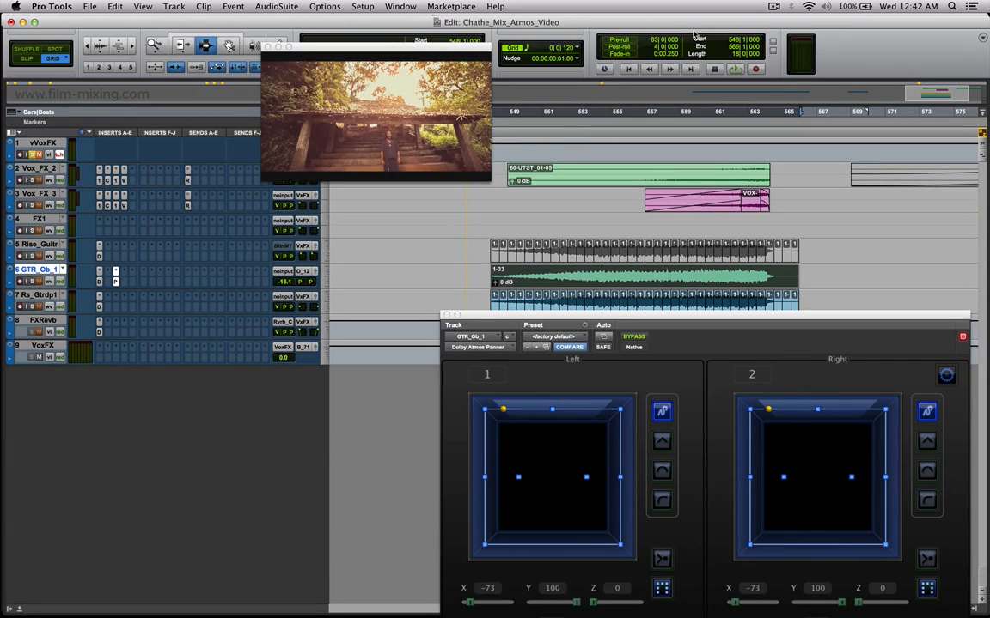
Set the grid value to 0|0|480 and separate the healed GTR_Ob_1 clip on grid with a pre-separate amount of 0 ms.
{"action": "left_click", "coordinate": [581, 50]}
{"action": "left_click", "coordinate": [607, 50]}
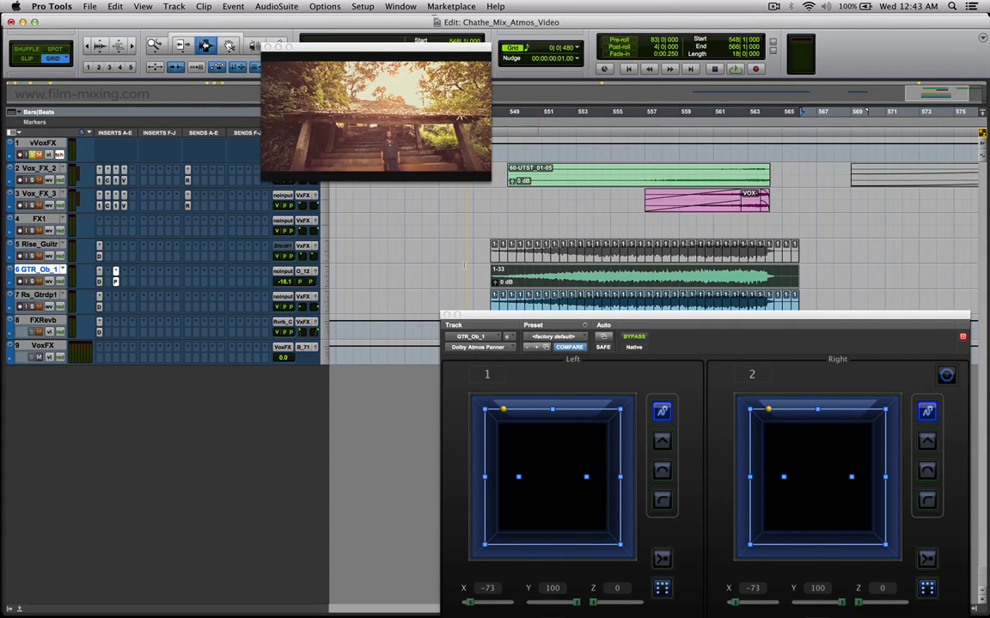
{"action": "left_click", "coordinate": [129, 6]}
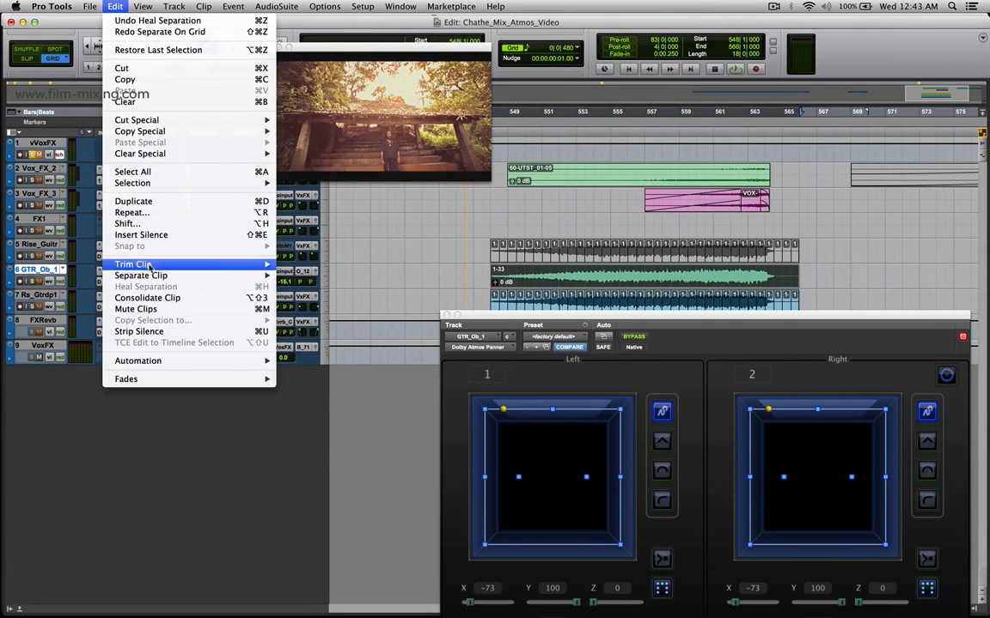
{"action": "mouse_move", "coordinate": [249, 276]}
{"action": "left_click", "coordinate": [317, 288]}
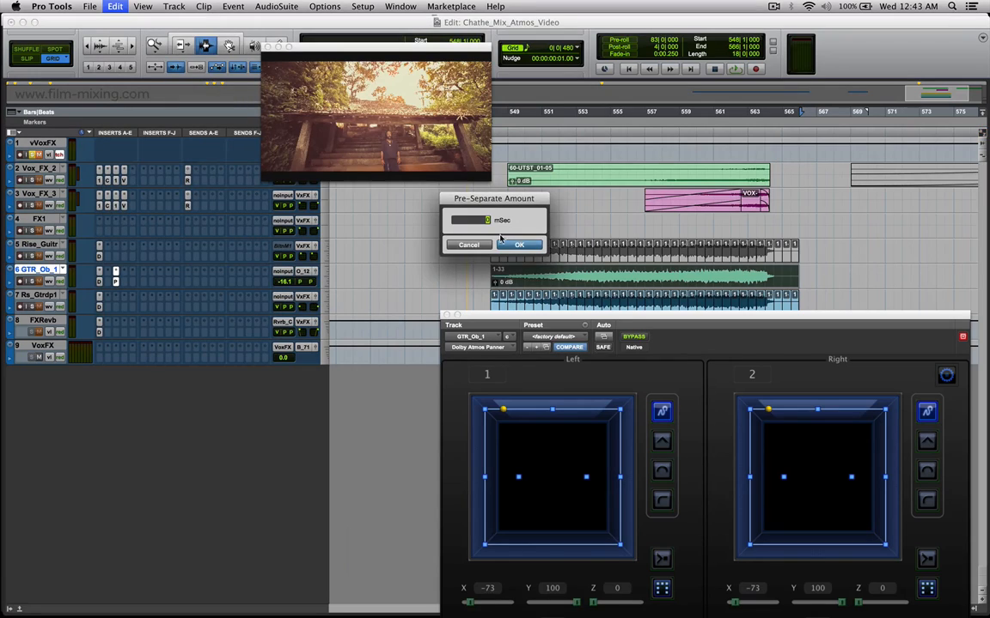
{"action": "left_click", "coordinate": [519, 246]}
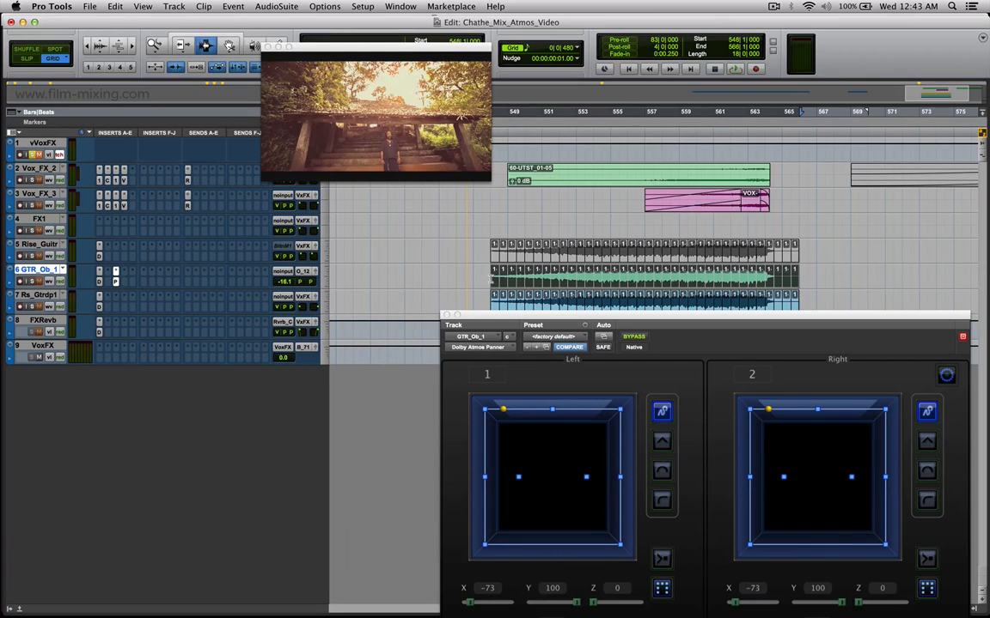
Select individual slices along GTR_Ob_1 between bars 548 and 559 to examine the panner position on each one.
{"action": "double_click", "coordinate": [494, 280]}
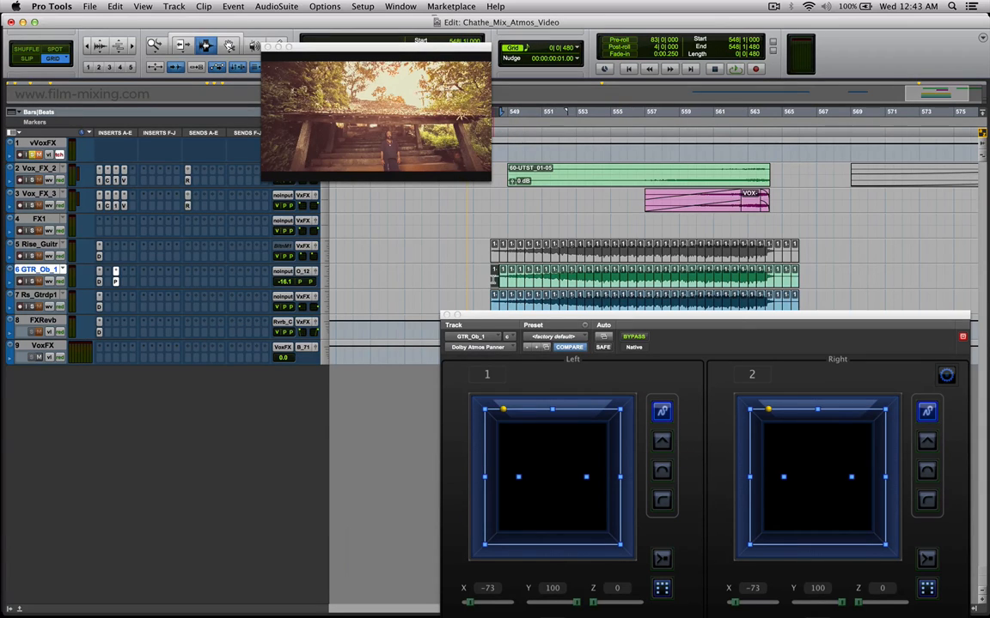
{"action": "left_click", "coordinate": [526, 277]}
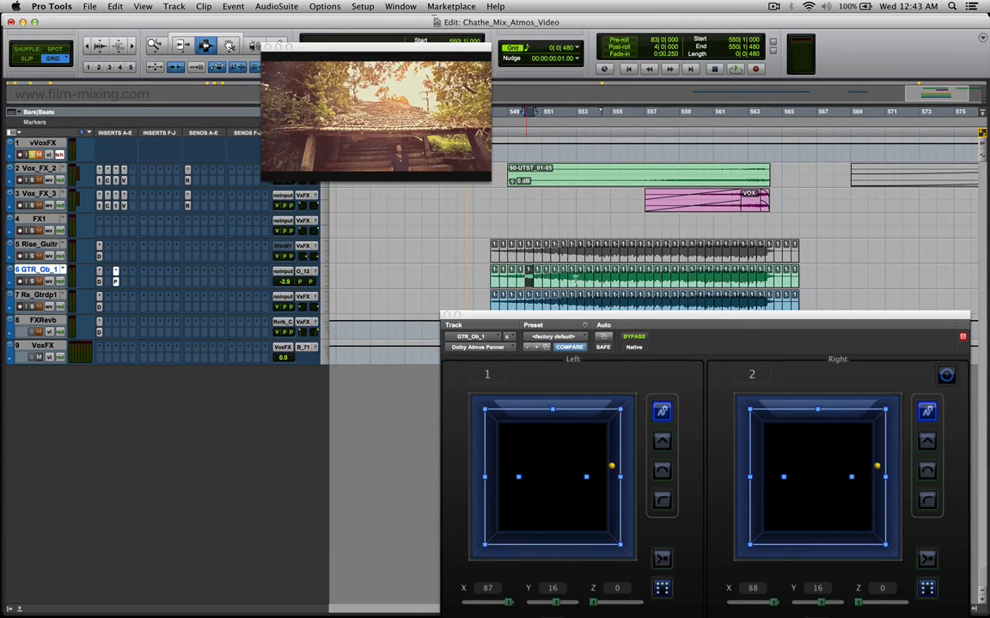
{"action": "double_click", "coordinate": [574, 279]}
{"action": "left_click", "coordinate": [594, 279]}
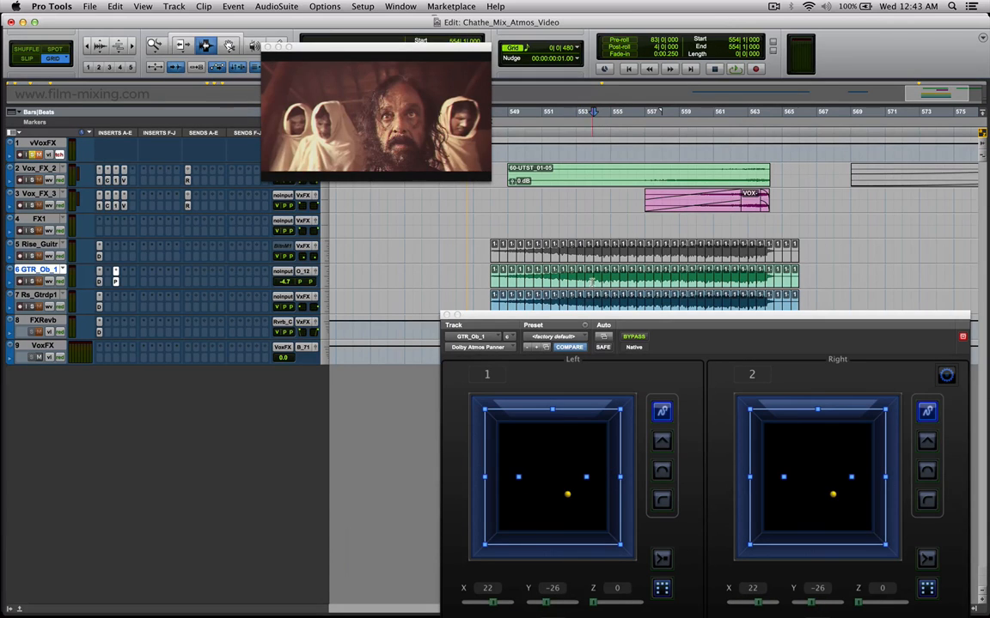
{"action": "left_click", "coordinate": [590, 274]}
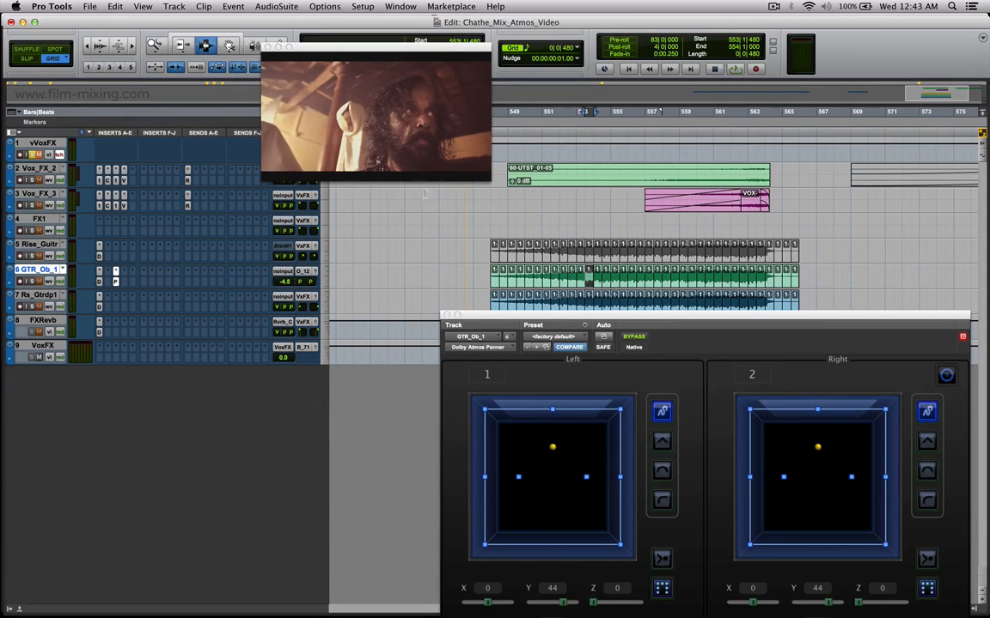
{"action": "left_click", "coordinate": [595, 280]}
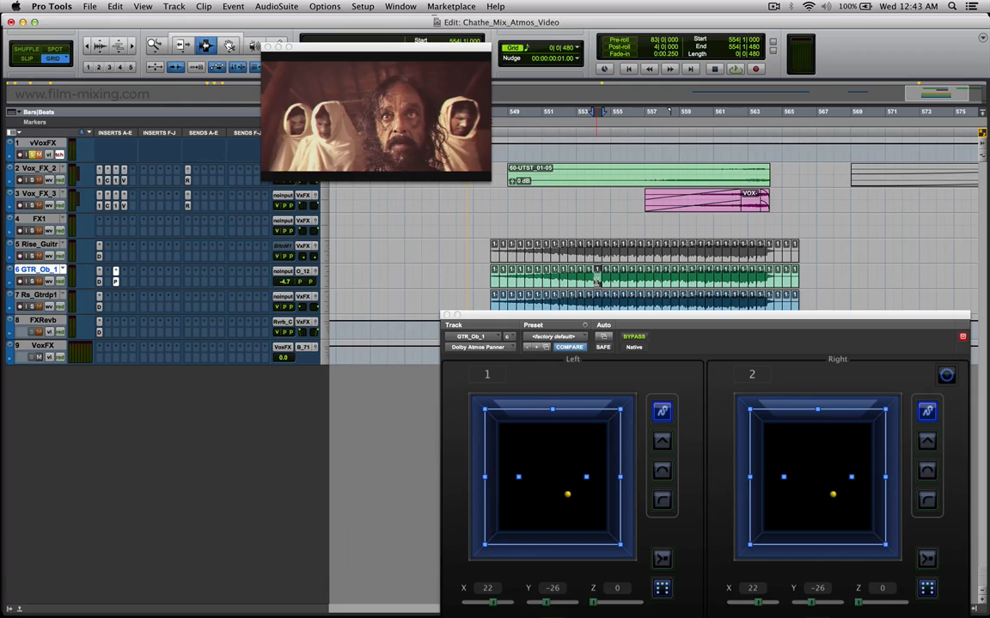
{"action": "left_click", "coordinate": [613, 273]}
{"action": "left_click", "coordinate": [634, 281]}
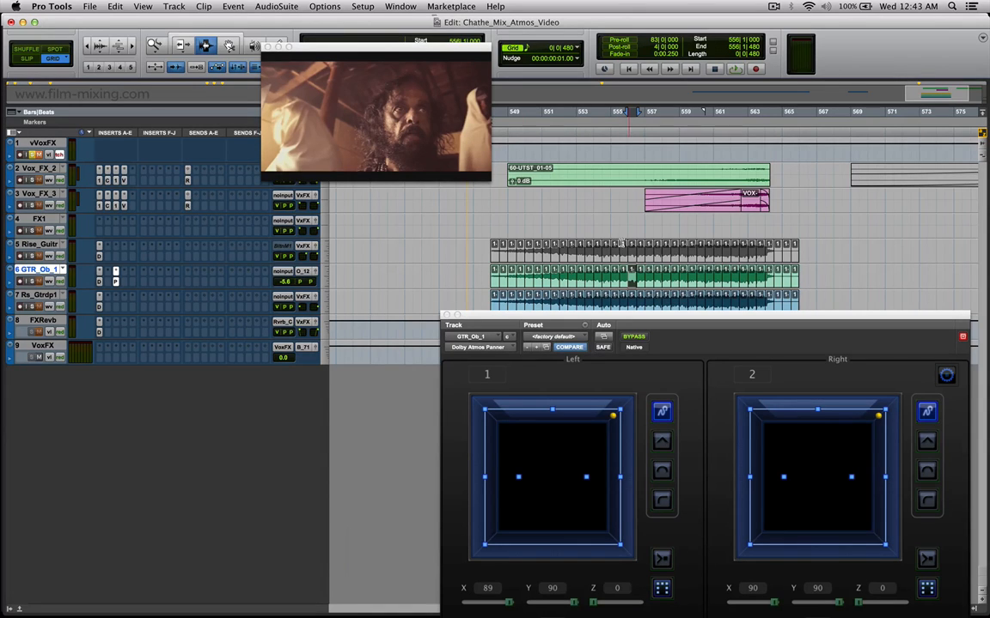
{"action": "left_click", "coordinate": [648, 273]}
{"action": "double_click", "coordinate": [675, 284]}
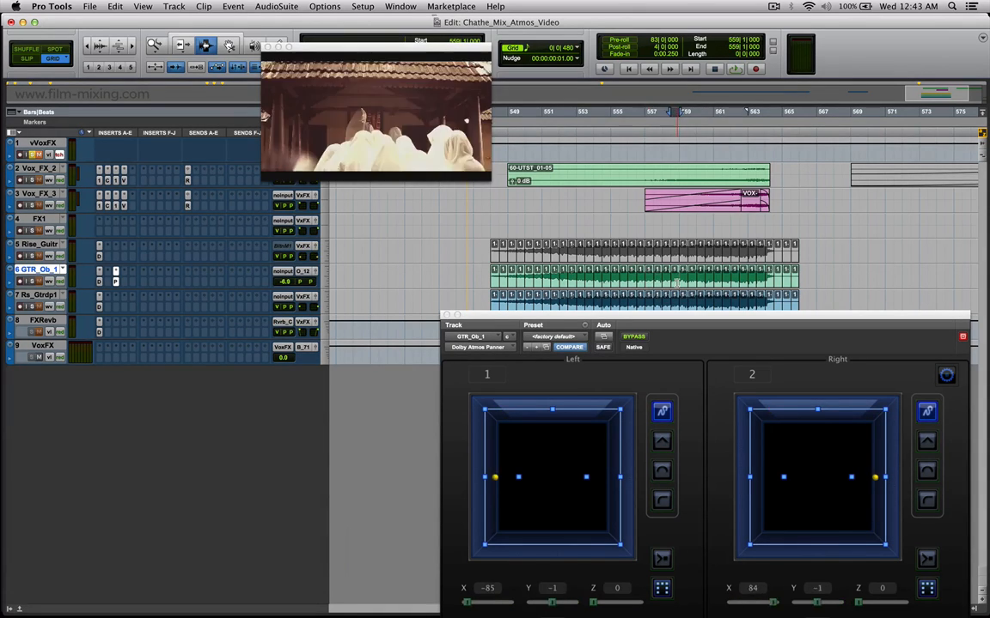
Highlight the GTR_Ob_1 slices from bar 556 to 558, and move the panner window below the tracks.
{"action": "double_click", "coordinate": [658, 281]}
{"action": "left_click_drag", "start_coordinate": [628, 280], "coordinate": [669, 282]}
{"action": "left_click_drag", "start_coordinate": [629, 322], "coordinate": [635, 384]}
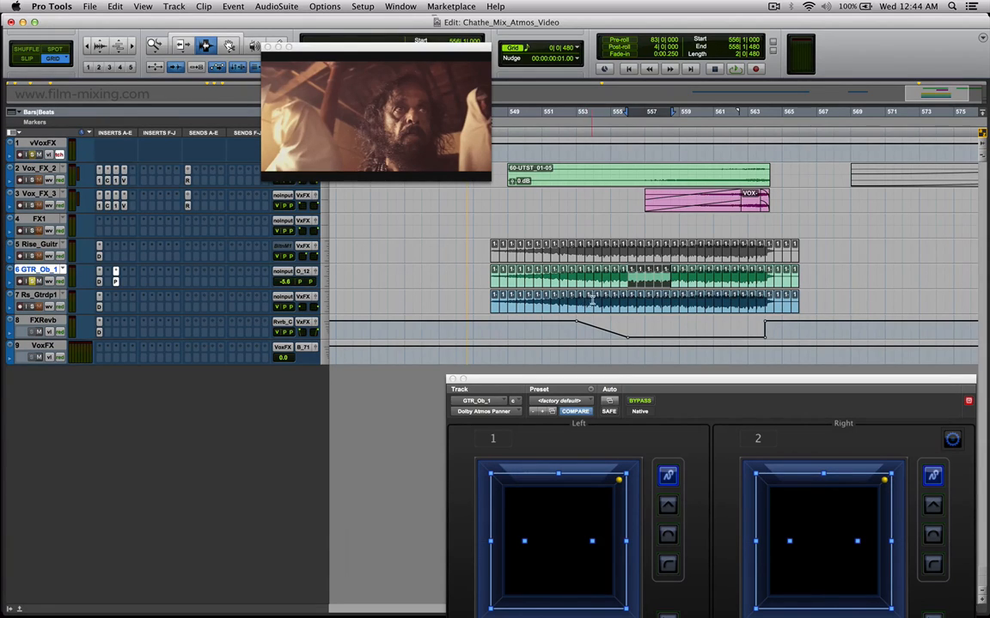
Play the soloed GTR_Ob_1 slices from bar 548 to check their panning movement.
{"action": "left_click", "coordinate": [495, 279]}
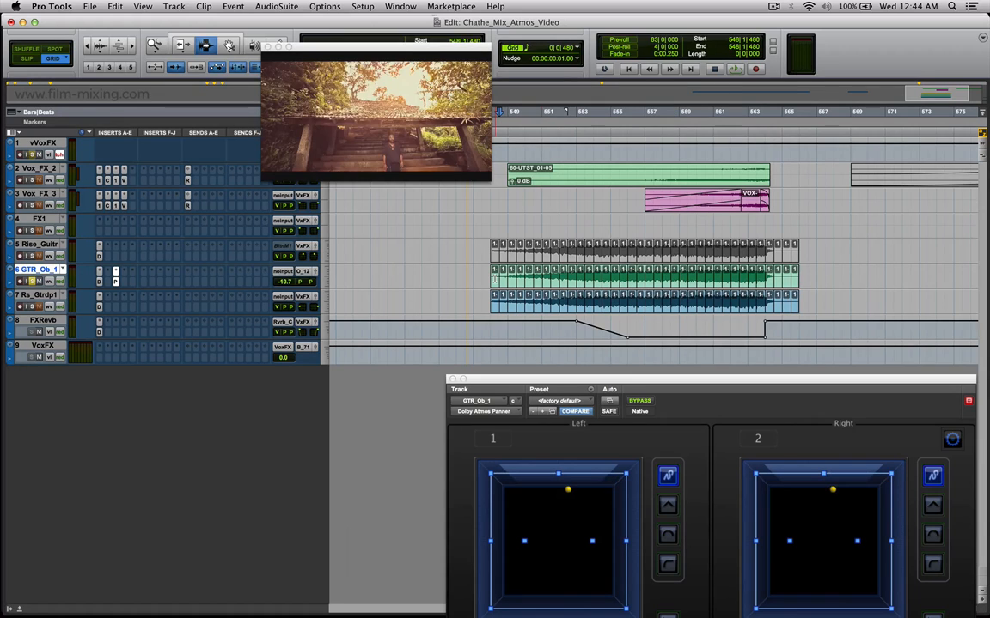
{"action": "key", "text": "space"}
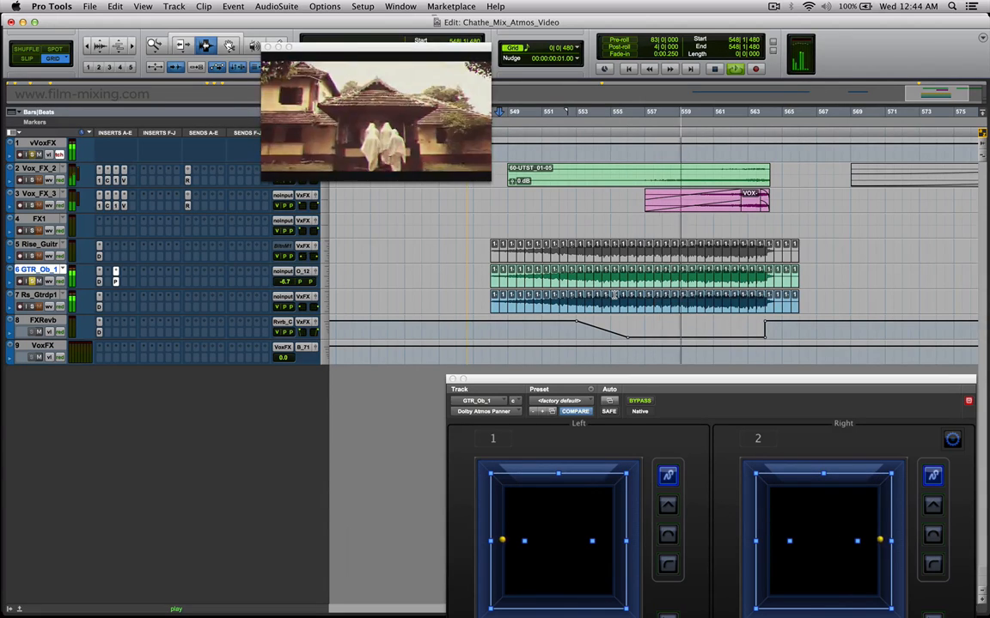
{"action": "key", "text": "space"}
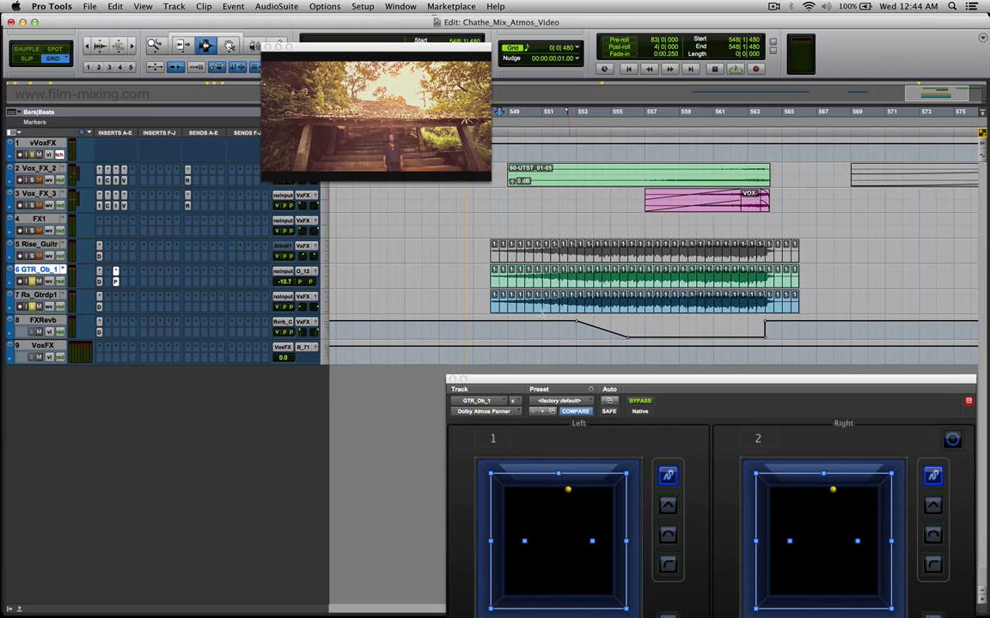
Play Rs_Gtrdp1 soloed together with GTR_Ob_1 from bar 548, and highlight the slices on each of the two tracks.
{"action": "key", "text": "space"}
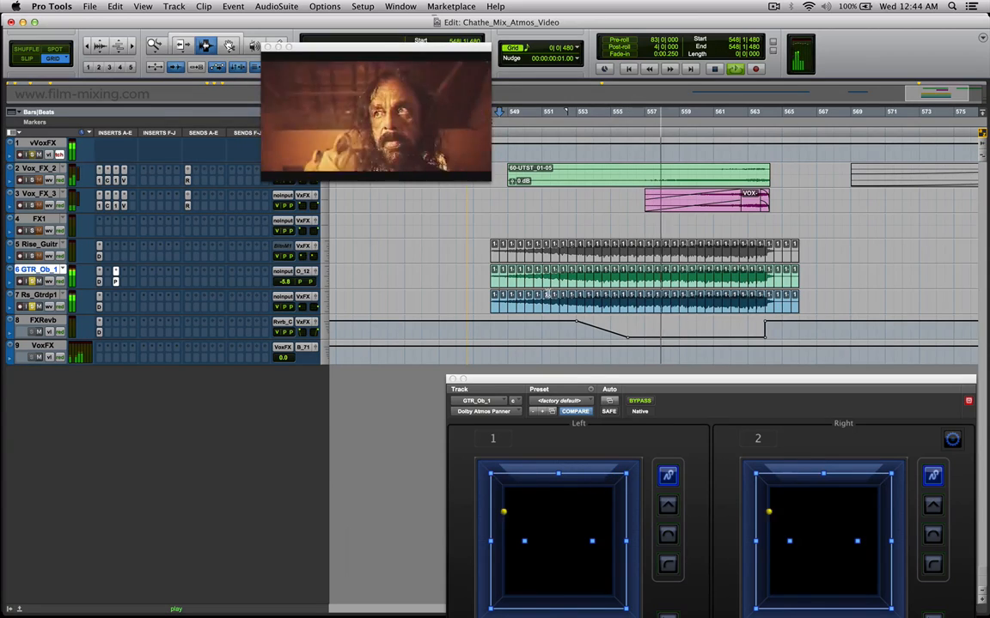
{"action": "key", "text": "space"}
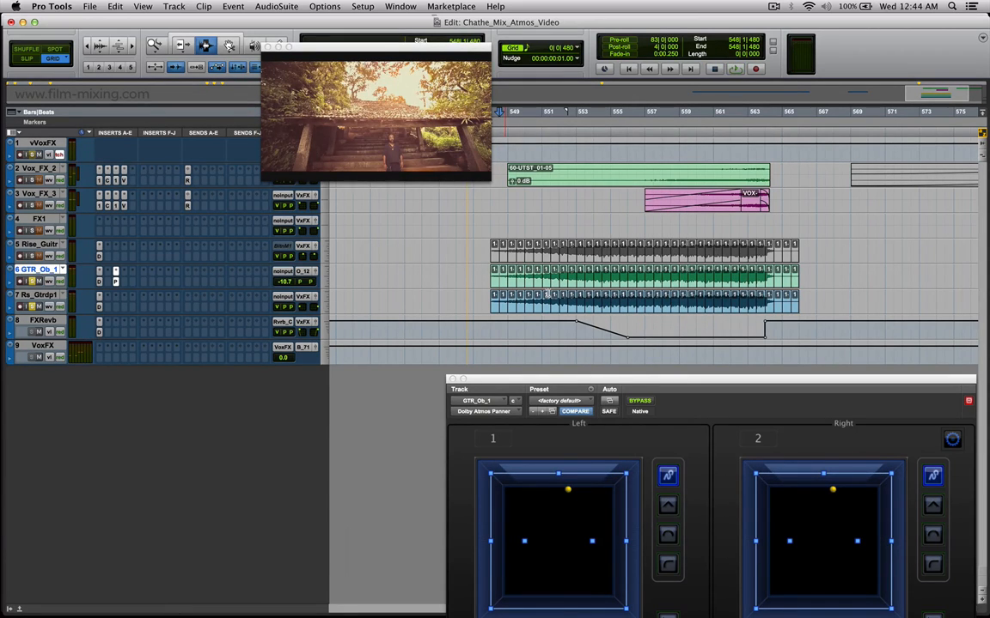
{"action": "left_click_drag", "start_coordinate": [493, 300], "coordinate": [794, 300]}
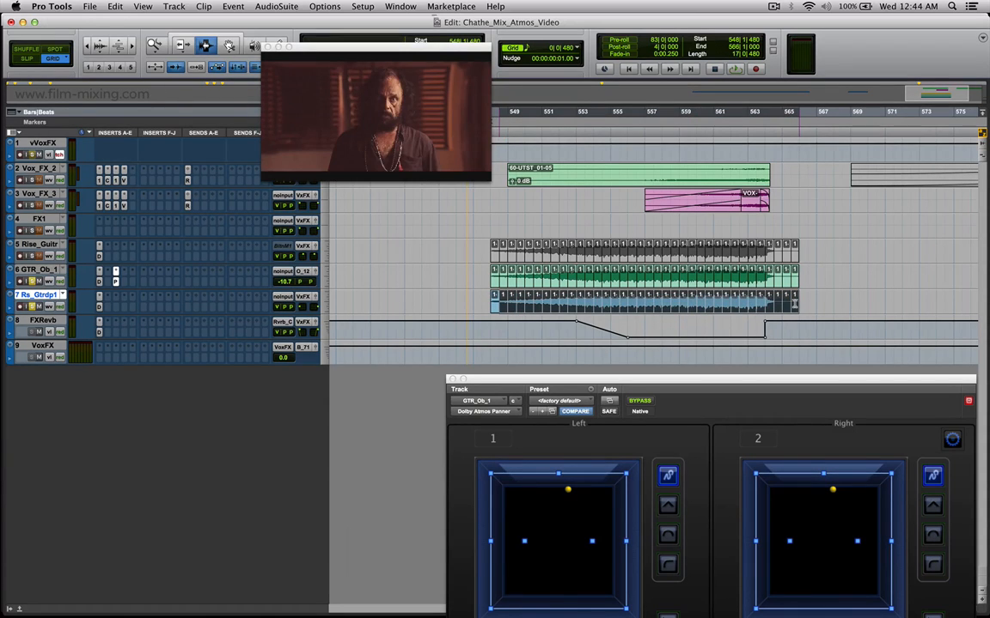
{"action": "left_click_drag", "start_coordinate": [495, 271], "coordinate": [744, 277]}
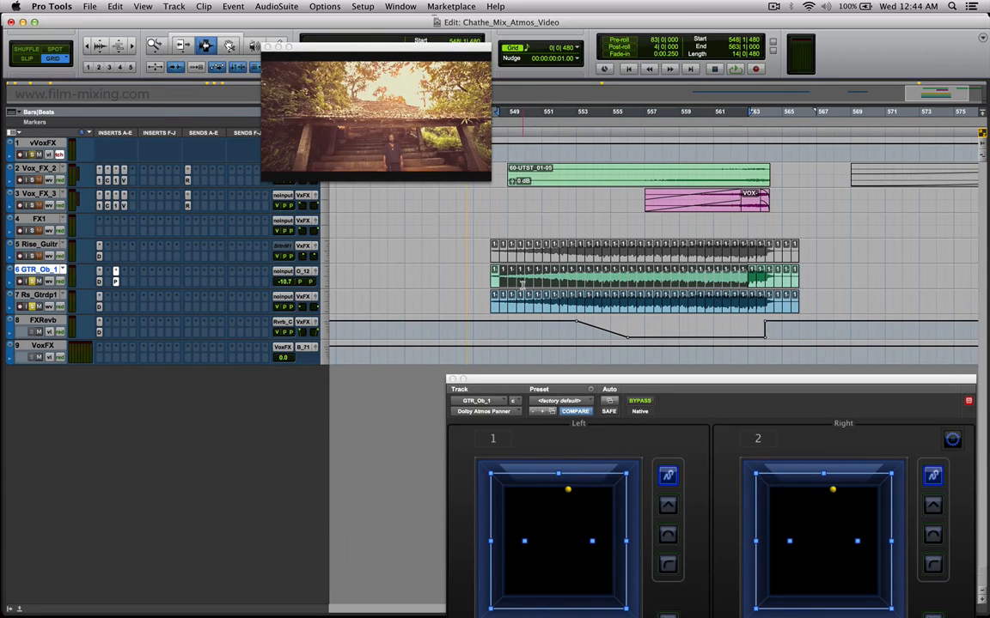
Enlarge the video window, and position the GTR_Ob_1 panner over its lower edge to watch picture and panning together during playback.
{"action": "right_click", "coordinate": [352, 109]}
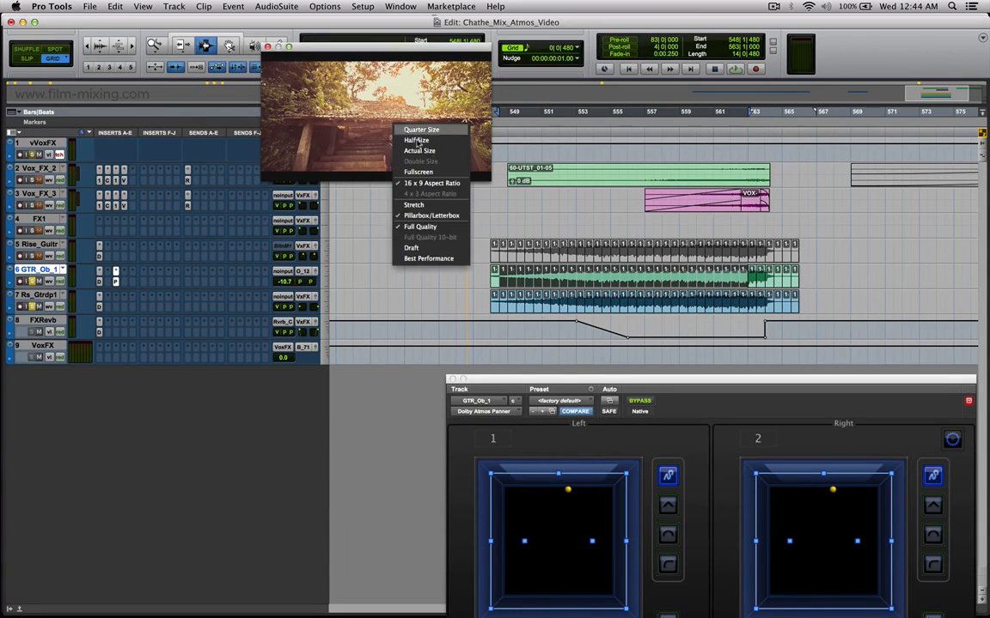
{"action": "left_click", "coordinate": [369, 148]}
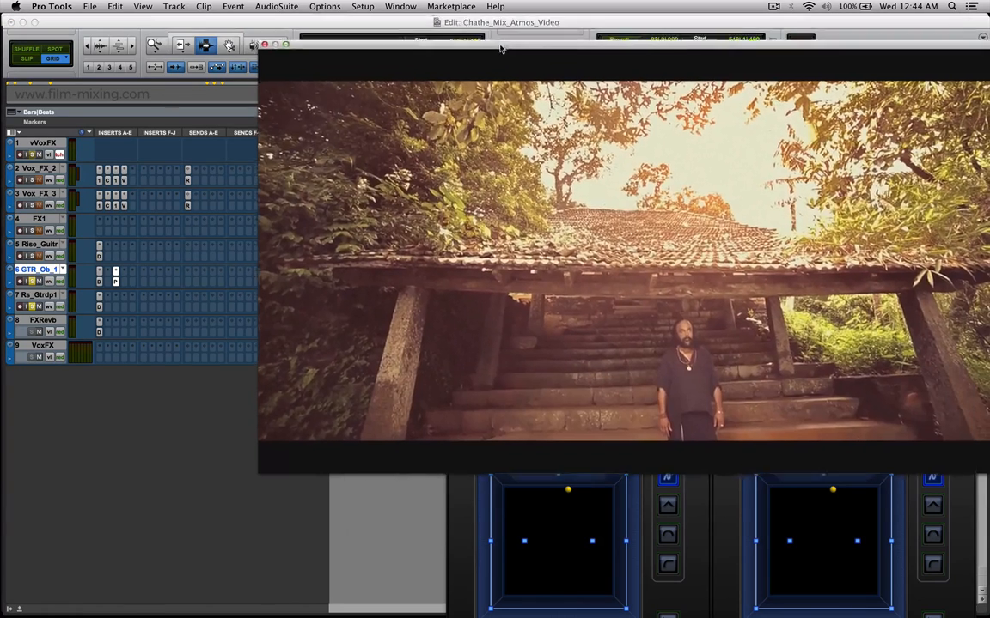
{"action": "left_click_drag", "start_coordinate": [511, 78], "coordinate": [422, 4]}
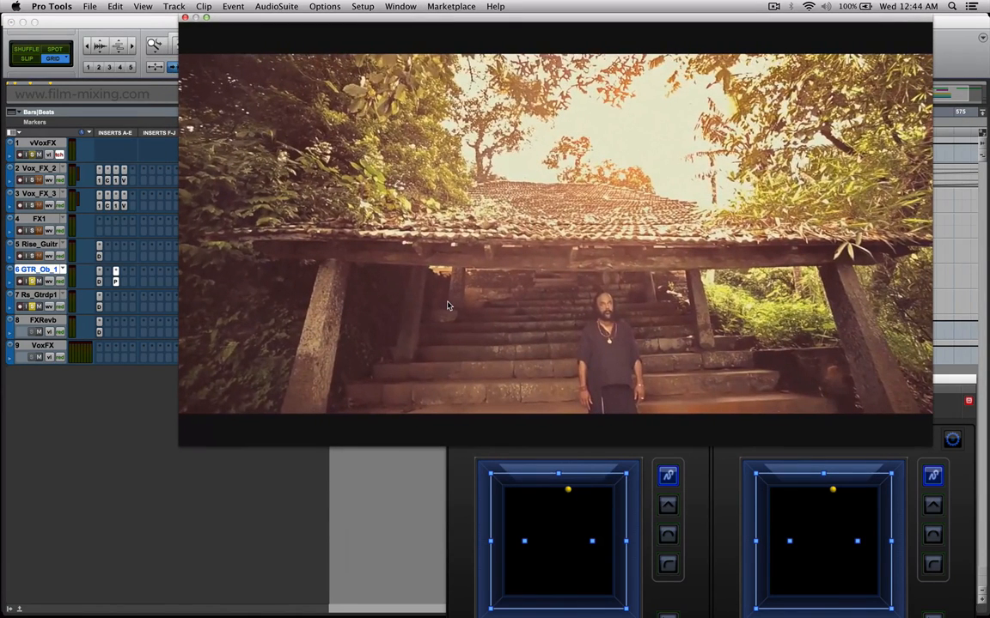
{"action": "left_click", "coordinate": [698, 483]}
{"action": "left_click_drag", "start_coordinate": [685, 386], "coordinate": [538, 386]}
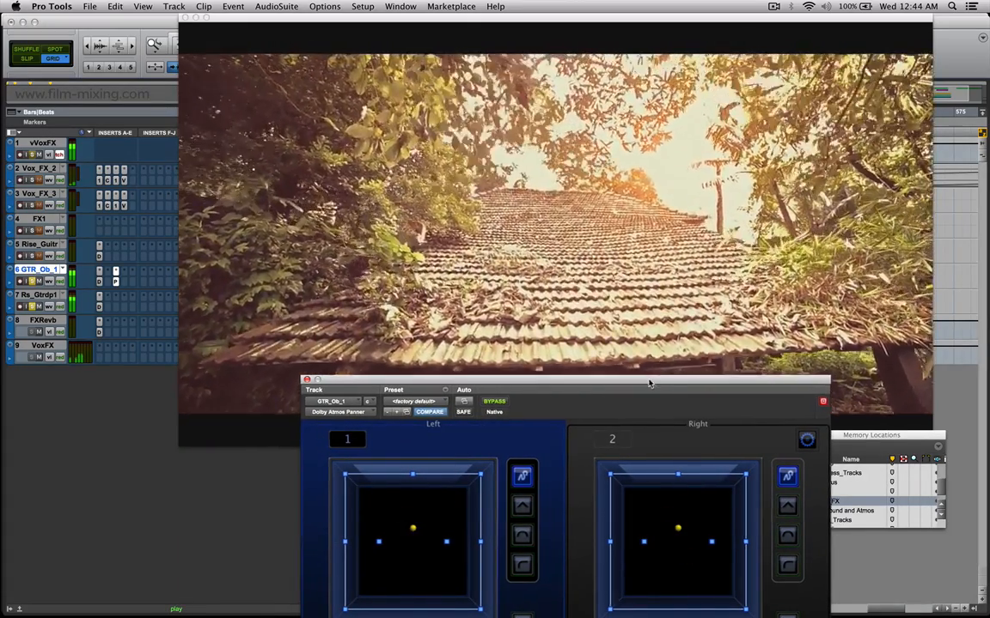
{"action": "left_click_drag", "start_coordinate": [646, 378], "coordinate": [712, 420]}
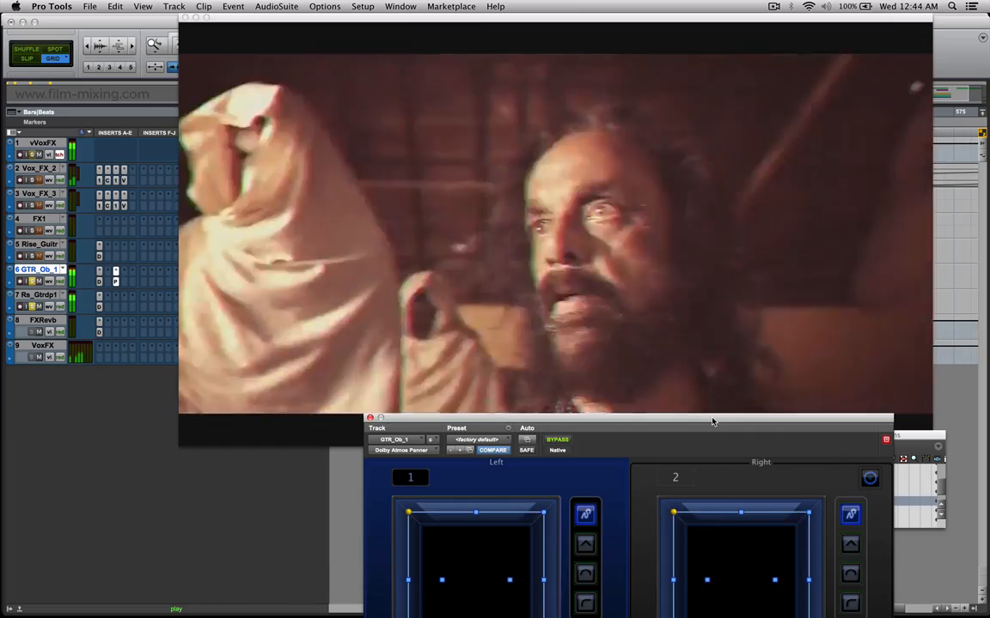
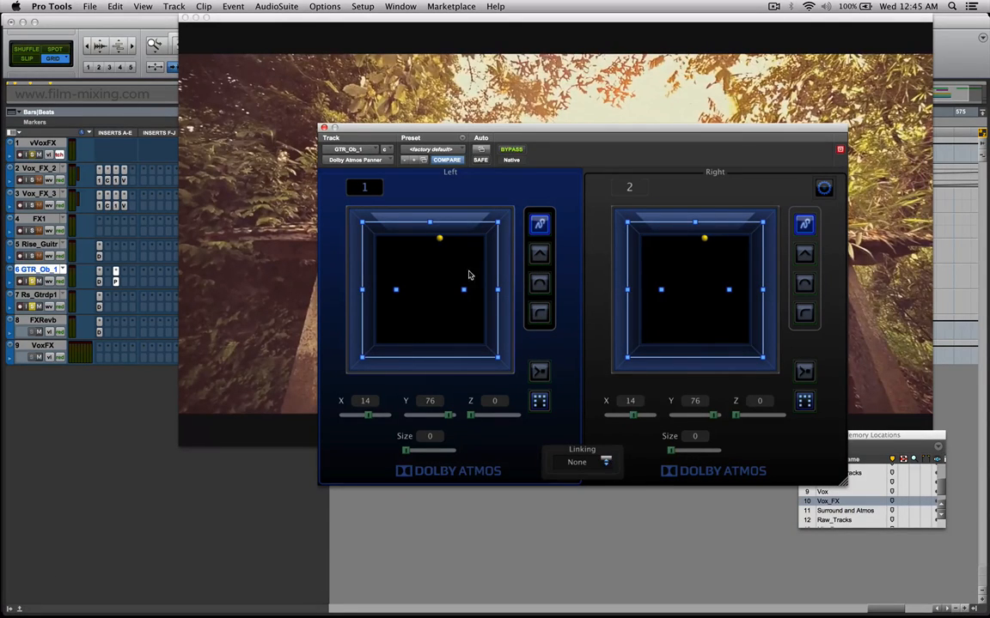
Set the GTR_Ob_1 panner's linking to Mirrored and move the left object back to X -24, Y -26.
{"action": "left_click_drag", "start_coordinate": [588, 131], "coordinate": [564, 138]}
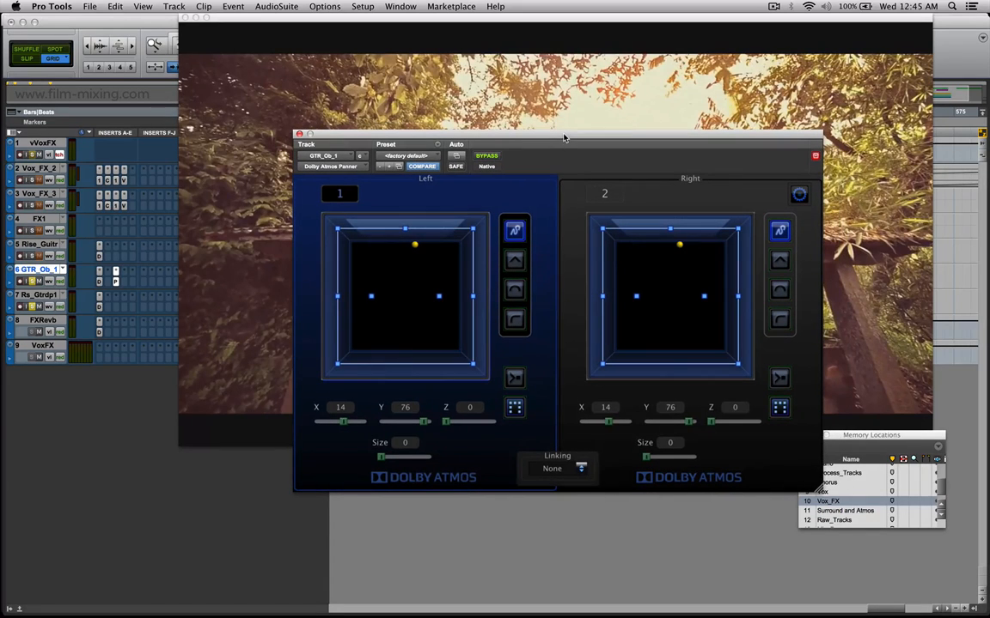
{"action": "left_click", "coordinate": [580, 468]}
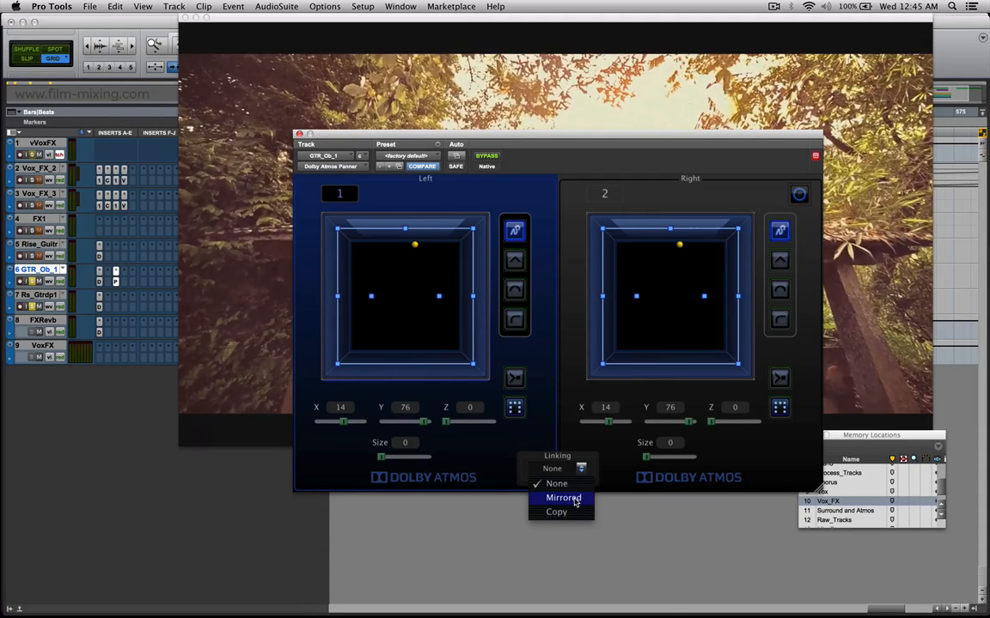
{"action": "left_click", "coordinate": [575, 499]}
{"action": "left_click_drag", "start_coordinate": [406, 257], "coordinate": [390, 327]}
Set the GTR_Ob_1 panner's linking to Copy and move the left object to X -24, Y 33.
{"action": "left_click", "coordinate": [582, 471]}
{"action": "left_click", "coordinate": [579, 513]}
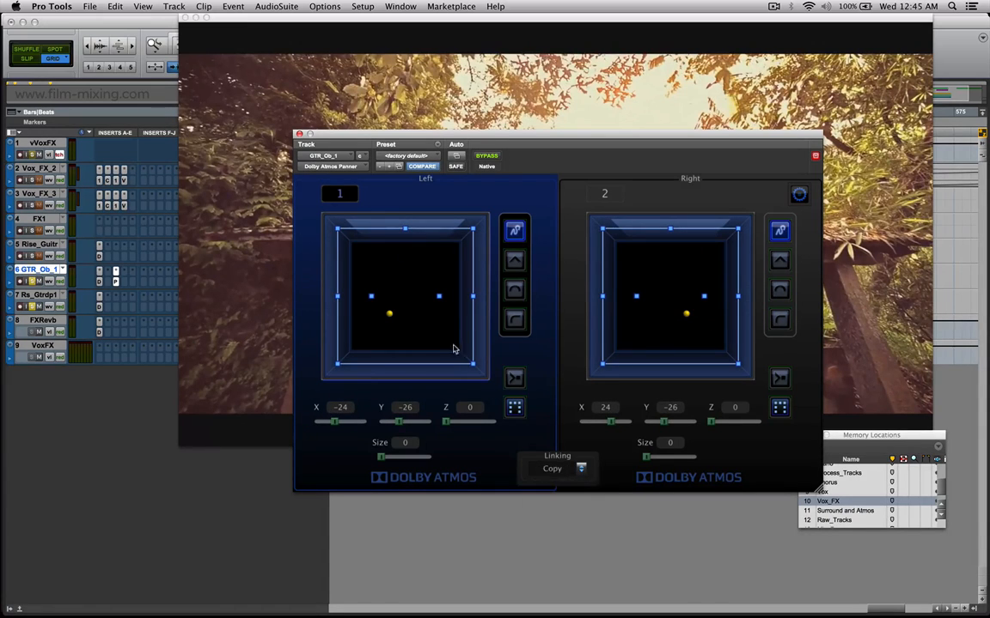
{"action": "left_click_drag", "start_coordinate": [384, 307], "coordinate": [390, 275]}
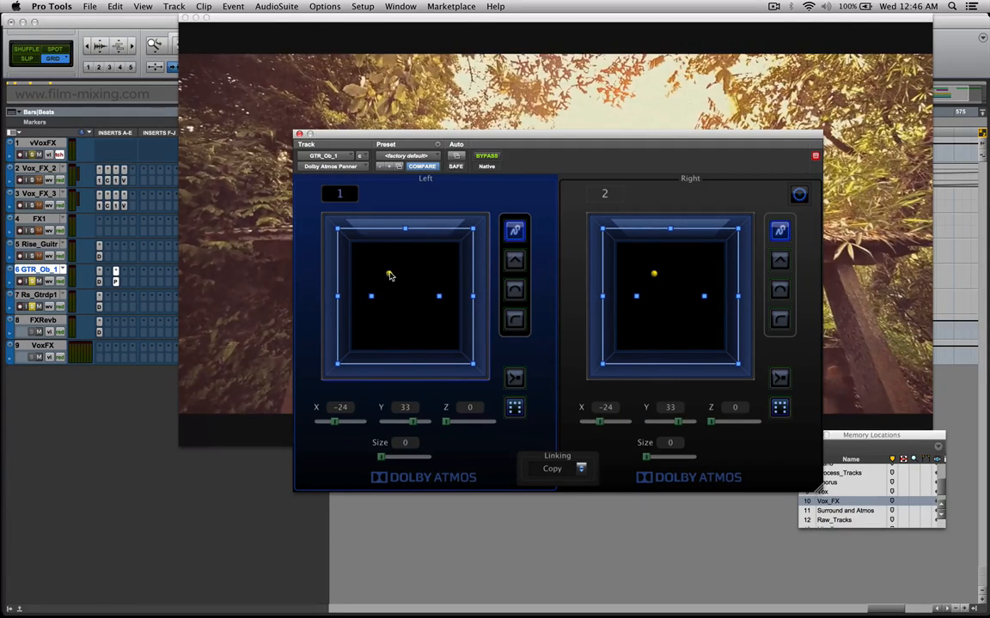
Choose the wedge elevation mode and move the linked objects between the front and rear of the room, watching the Dolby Atmos Monitor.
{"action": "left_click", "coordinate": [515, 260]}
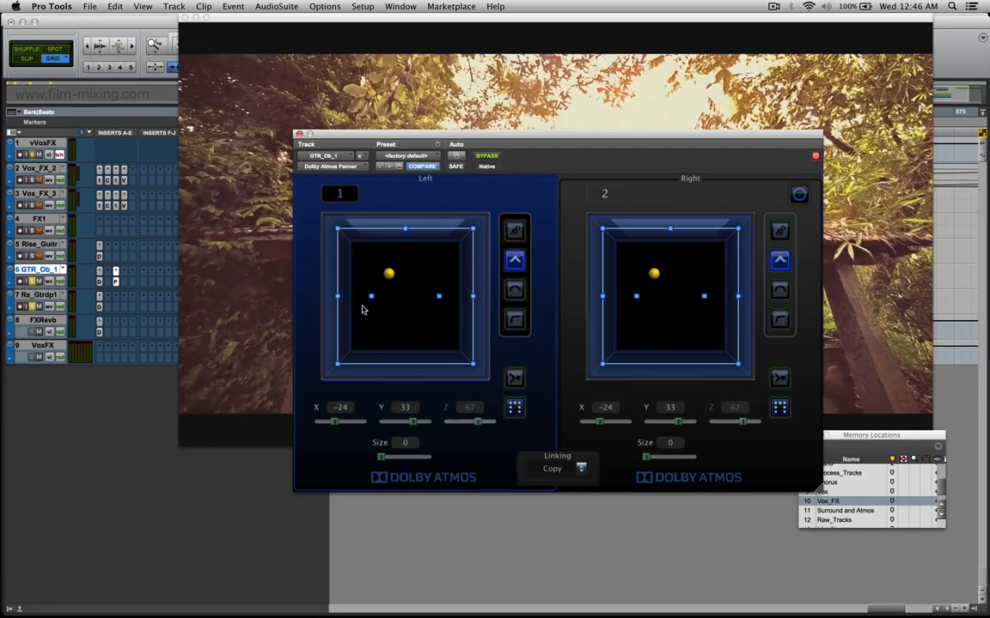
{"action": "left_click_drag", "start_coordinate": [394, 284], "coordinate": [407, 226]}
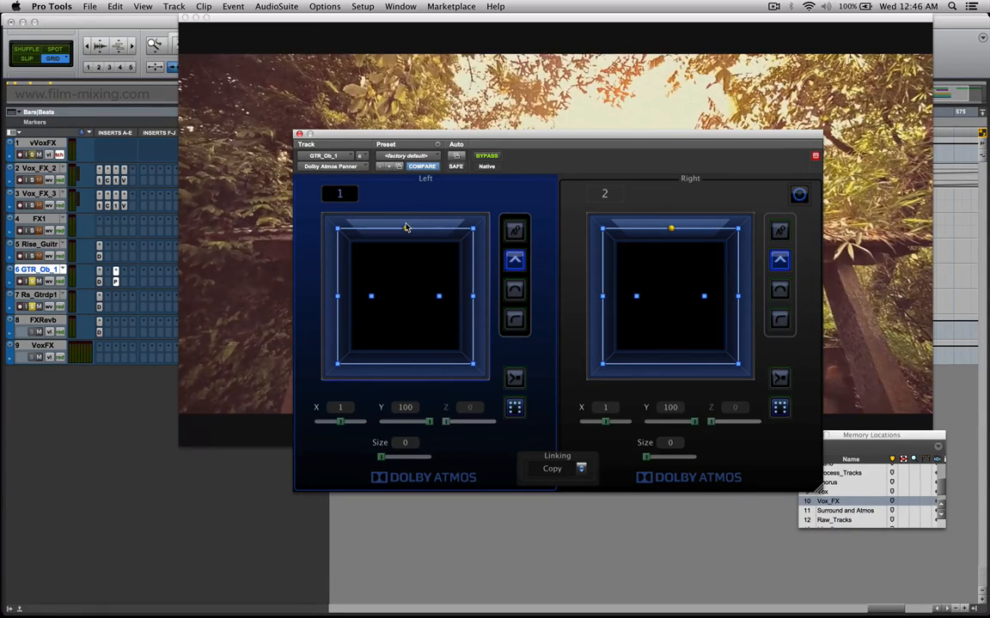
{"action": "left_click_drag", "start_coordinate": [406, 268], "coordinate": [407, 380]}
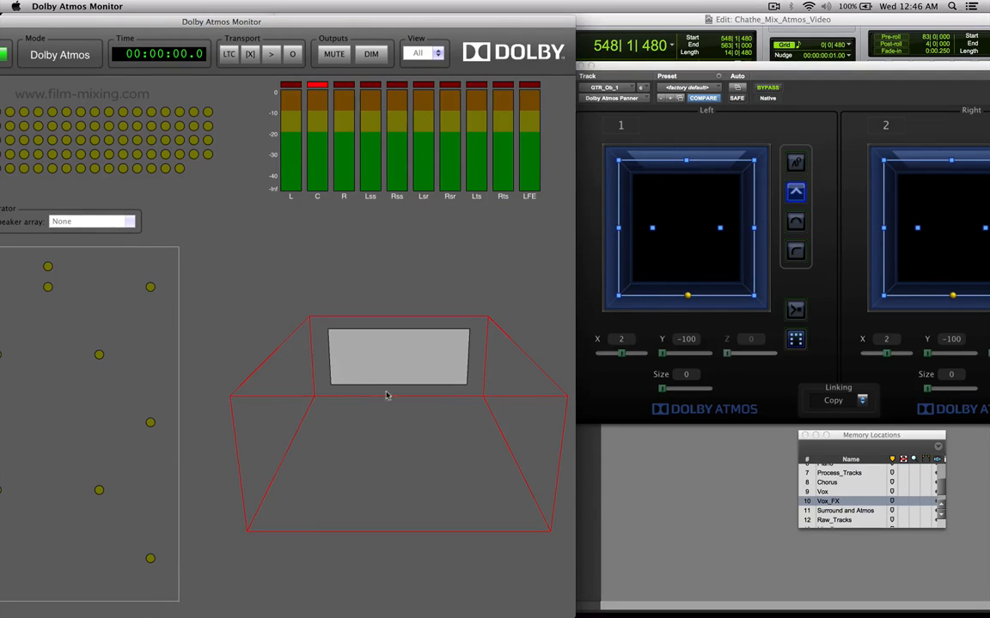
{"action": "left_click_drag", "start_coordinate": [688, 298], "coordinate": [684, 277]}
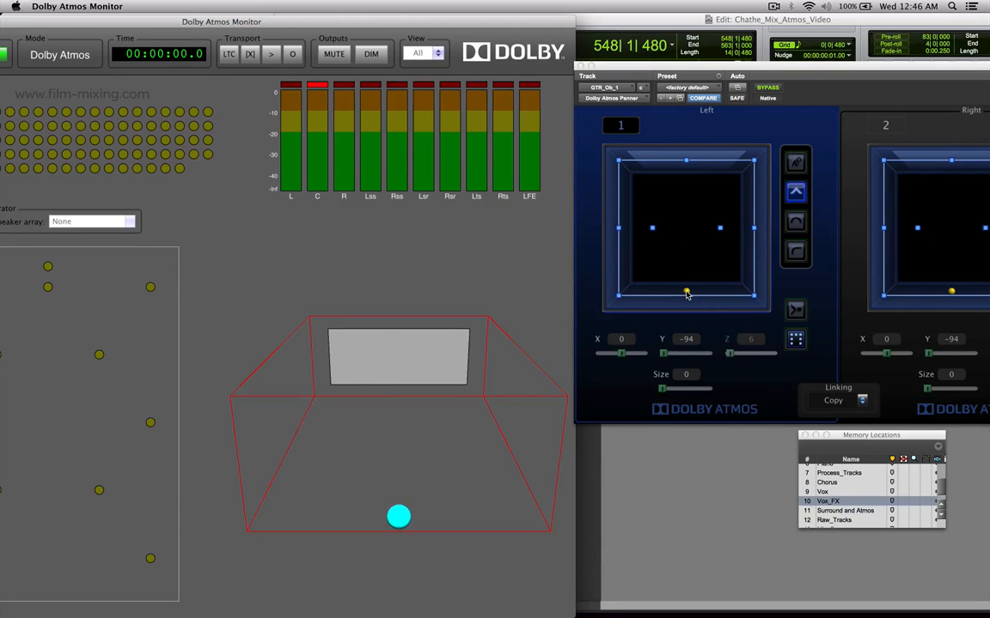
Choose the dome elevation mode, rotate the monitor's 3D room view, and move the linked objects from rear to front and back.
{"action": "left_click", "coordinate": [796, 222]}
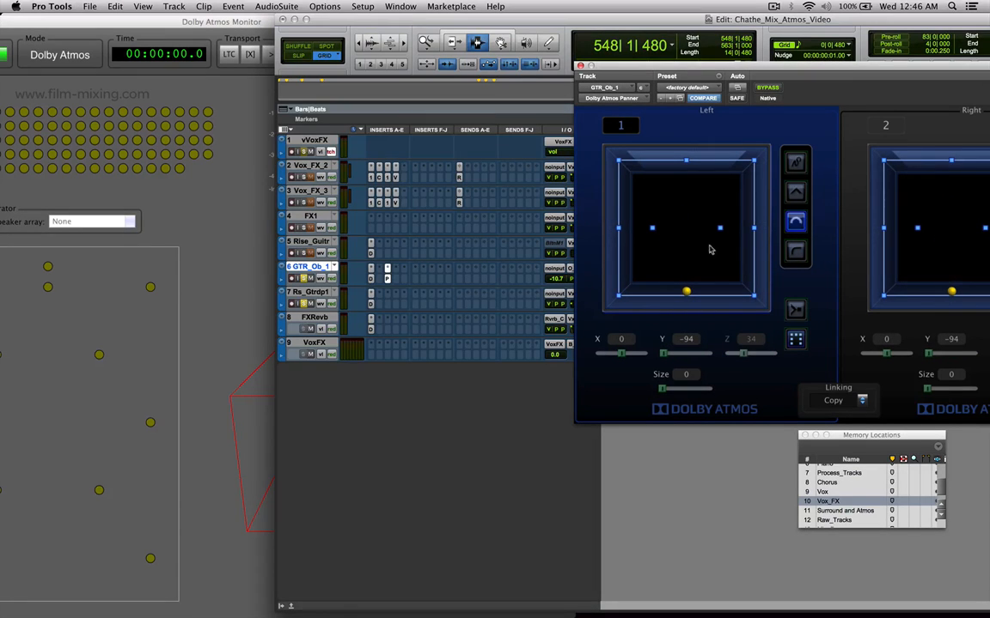
{"action": "left_click", "coordinate": [221, 280]}
{"action": "left_click_drag", "start_coordinate": [687, 291], "coordinate": [684, 177]}
{"action": "left_click_drag", "start_coordinate": [510, 448], "coordinate": [420, 413]}
{"action": "left_click_drag", "start_coordinate": [683, 179], "coordinate": [692, 314]}
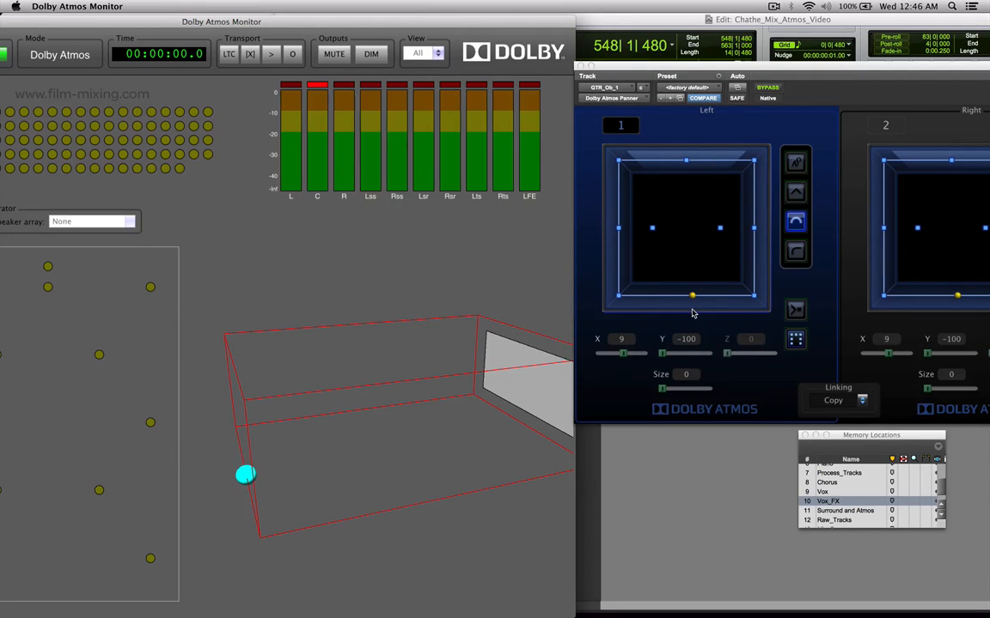
Return the panner to wedge elevation mode and move the objects to the front at X 11, Y 96.
{"action": "left_click", "coordinate": [795, 221]}
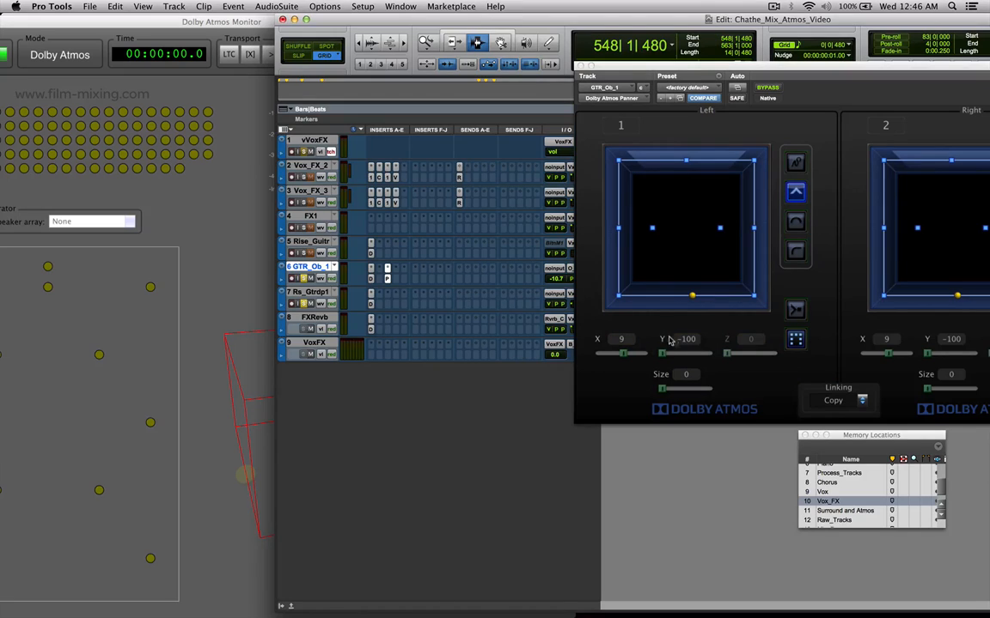
{"action": "left_click", "coordinate": [250, 348]}
{"action": "left_click_drag", "start_coordinate": [693, 295], "coordinate": [692, 161]}
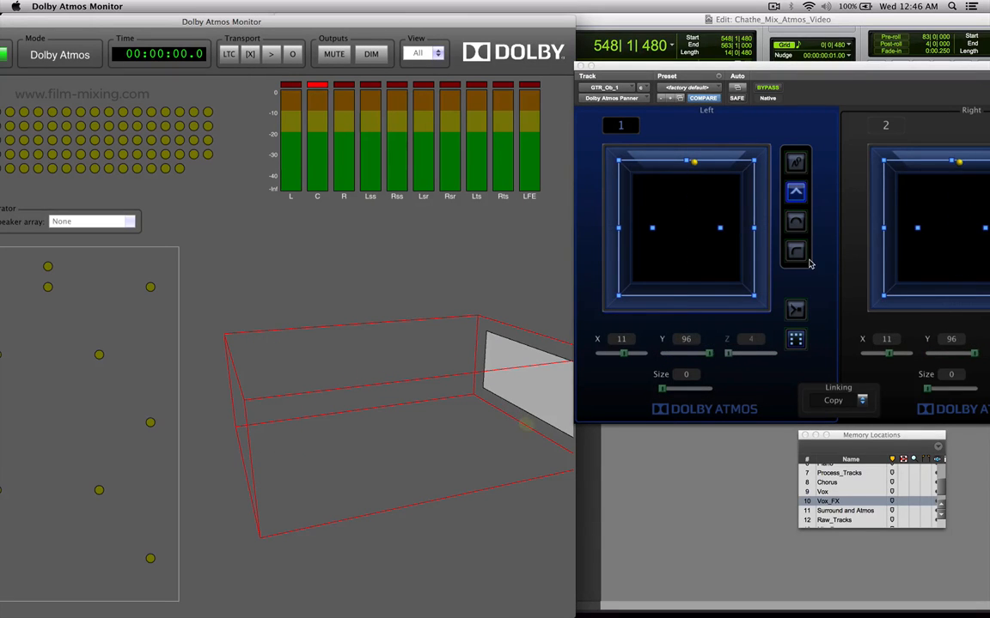
Choose the ceiling elevation mode and move the objects to the front edge at X 13, Y 100.
{"action": "left_click", "coordinate": [796, 251]}
{"action": "left_click", "coordinate": [796, 251]}
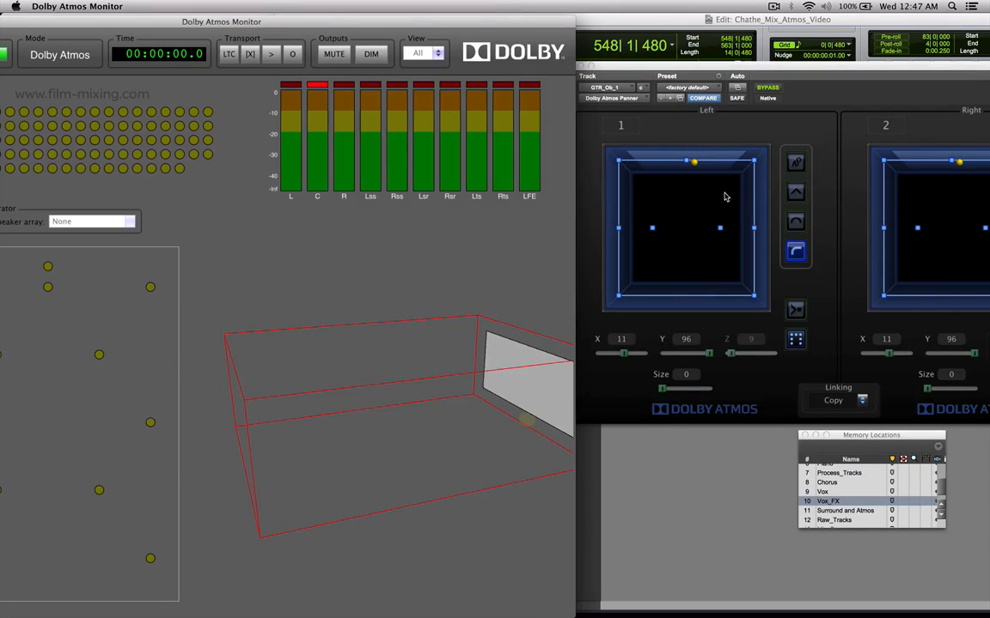
{"action": "left_click_drag", "start_coordinate": [697, 171], "coordinate": [698, 144]}
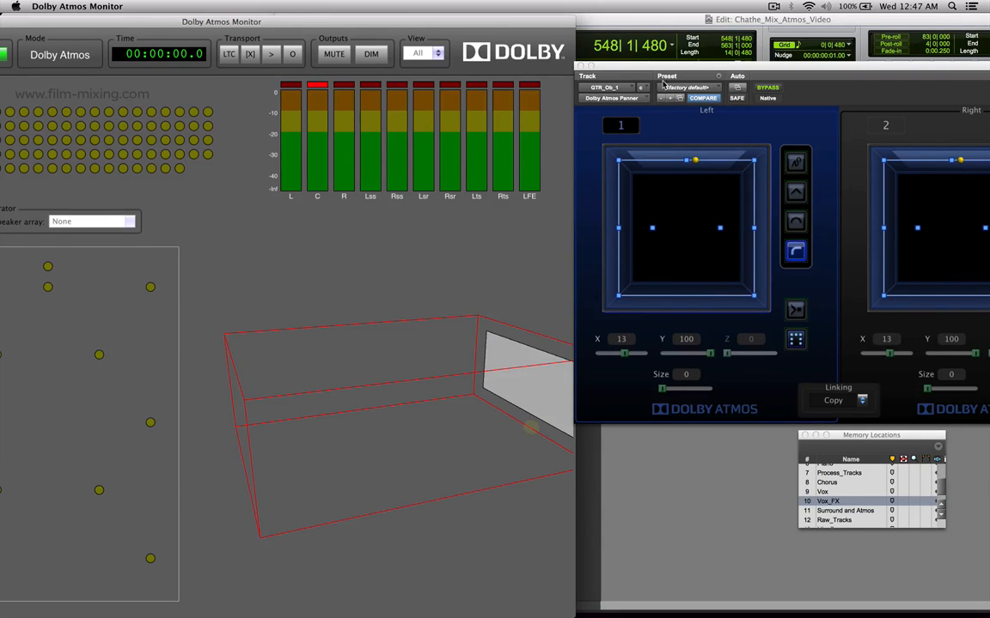
Switch back to the Pro Tools edit window and bring both sides of the GTR_Ob_1 panner fully into view.
{"action": "double_click", "coordinate": [479, 23]}
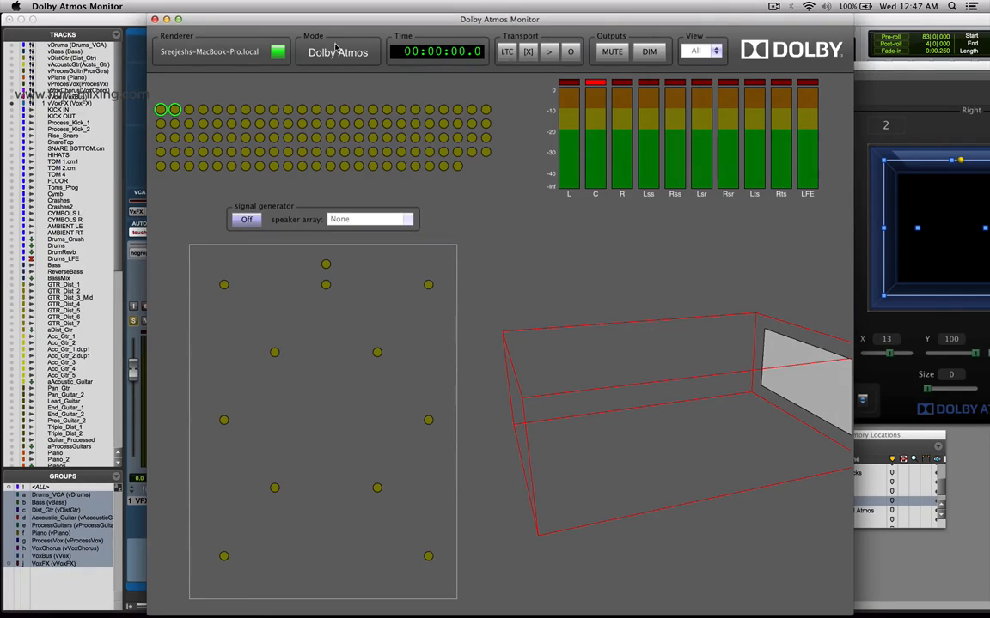
{"action": "left_click", "coordinate": [133, 19]}
{"action": "left_click", "coordinate": [305, 20]}
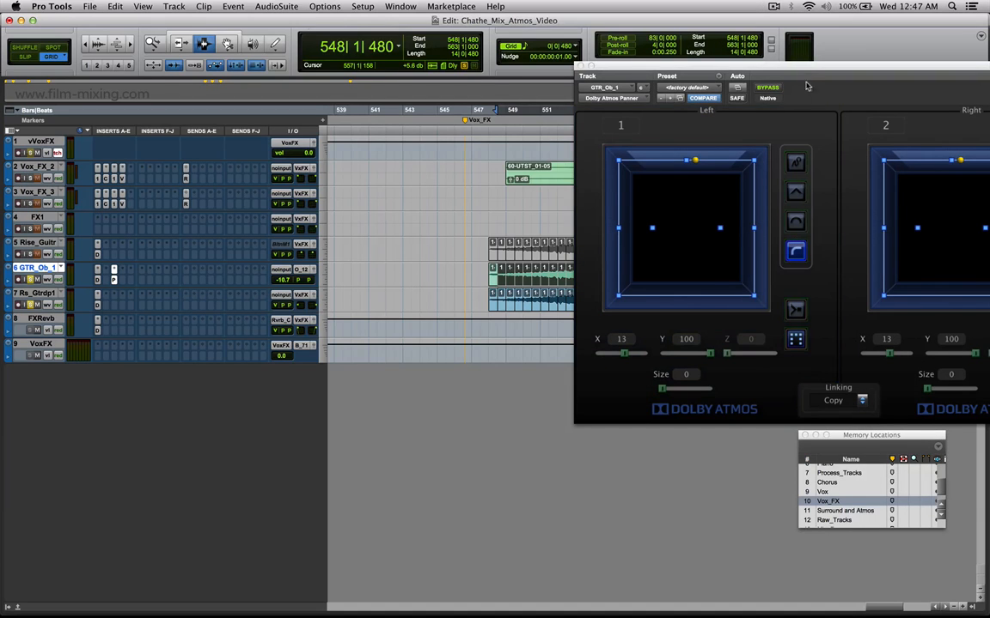
{"action": "left_click_drag", "start_coordinate": [796, 72], "coordinate": [513, 70]}
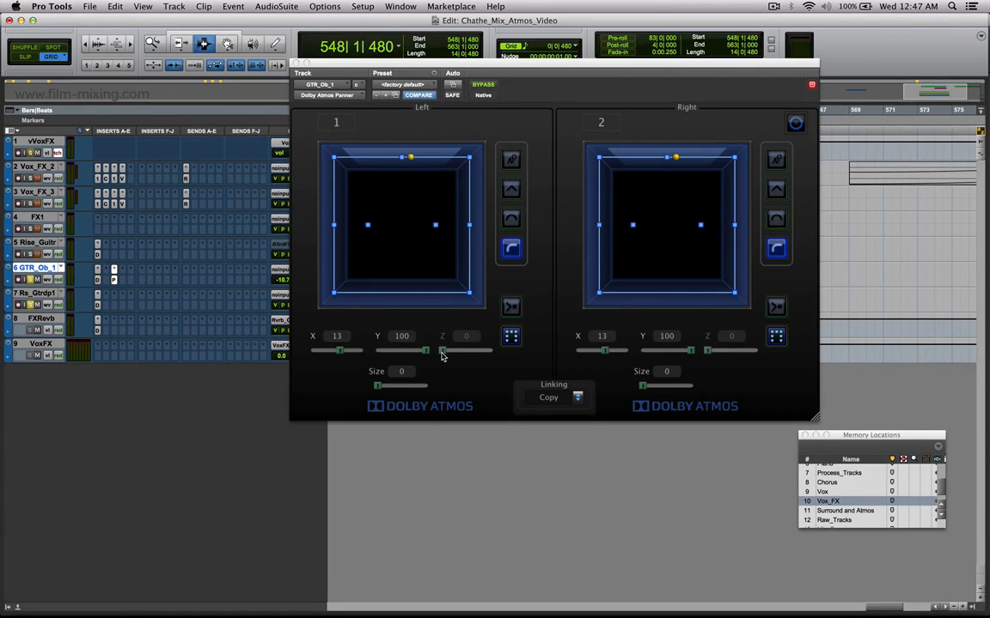
Toggle speaker snap on and off, move the objects to X 100, Y 73, and choose the manual elevation mode.
{"action": "left_click", "coordinate": [511, 307]}
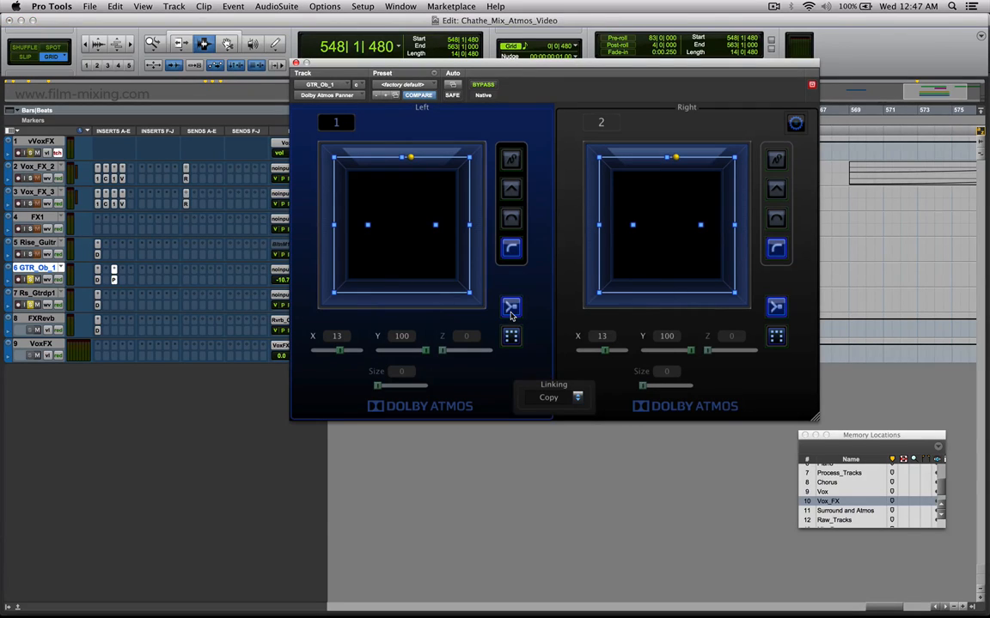
{"action": "left_click", "coordinate": [510, 307]}
{"action": "left_click_drag", "start_coordinate": [411, 158], "coordinate": [469, 175]}
{"action": "left_click", "coordinate": [512, 161]}
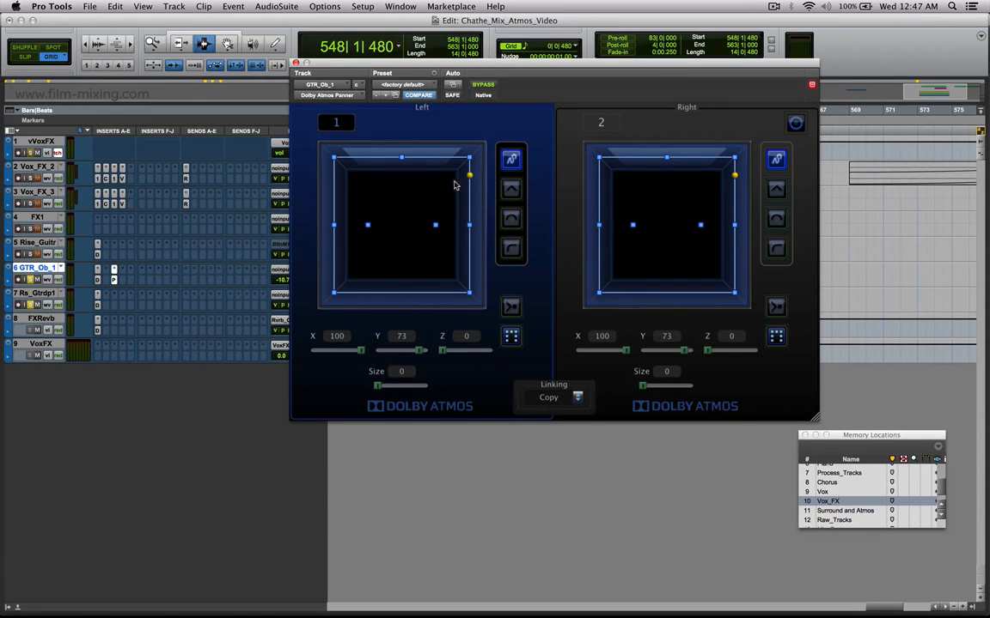
Shift the objects to Y 72, try speaker snap, and raise the object size to 32 with snap off.
{"action": "left_click_drag", "start_coordinate": [470, 175], "coordinate": [471, 179]}
{"action": "left_click", "coordinate": [512, 309]}
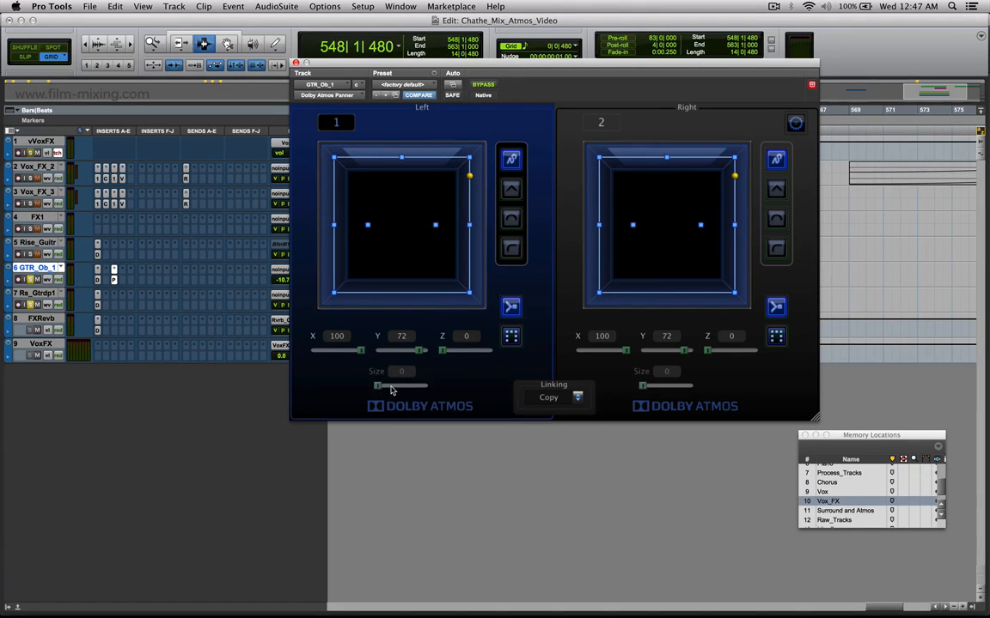
{"action": "mouse_move", "coordinate": [377, 386]}
{"action": "left_mouse_down"}
{"action": "mouse_move", "coordinate": [406, 389]}
{"action": "mouse_move", "coordinate": [376, 387]}
{"action": "mouse_move", "coordinate": [391, 388]}
{"action": "left_mouse_up"}
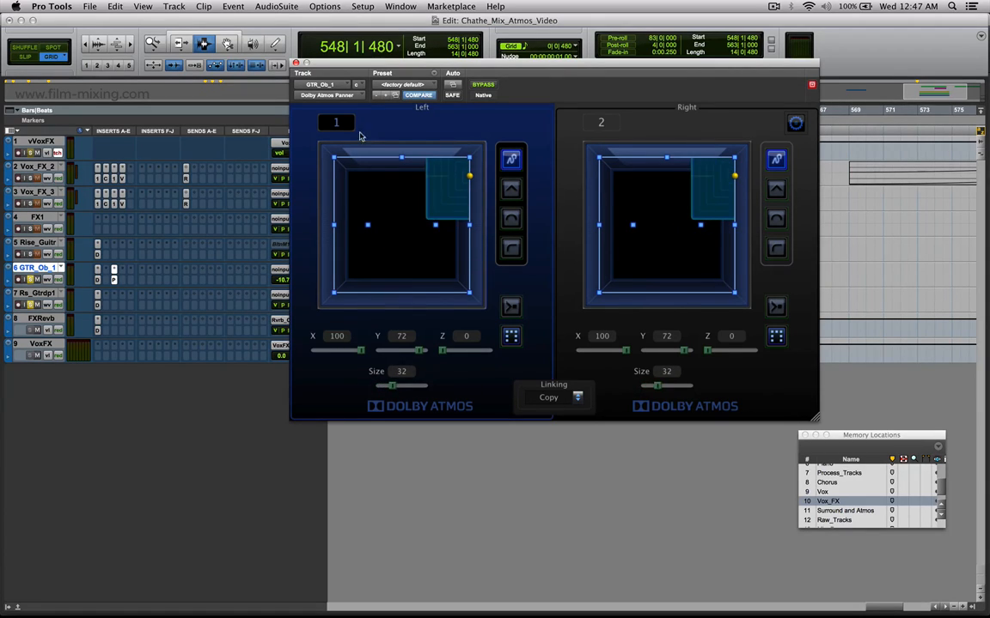
Open the Vox_FX_2 surround panner and place it beside the GTR_Ob_1 object panner for comparison.
{"action": "left_click_drag", "start_coordinate": [368, 69], "coordinate": [498, 81]}
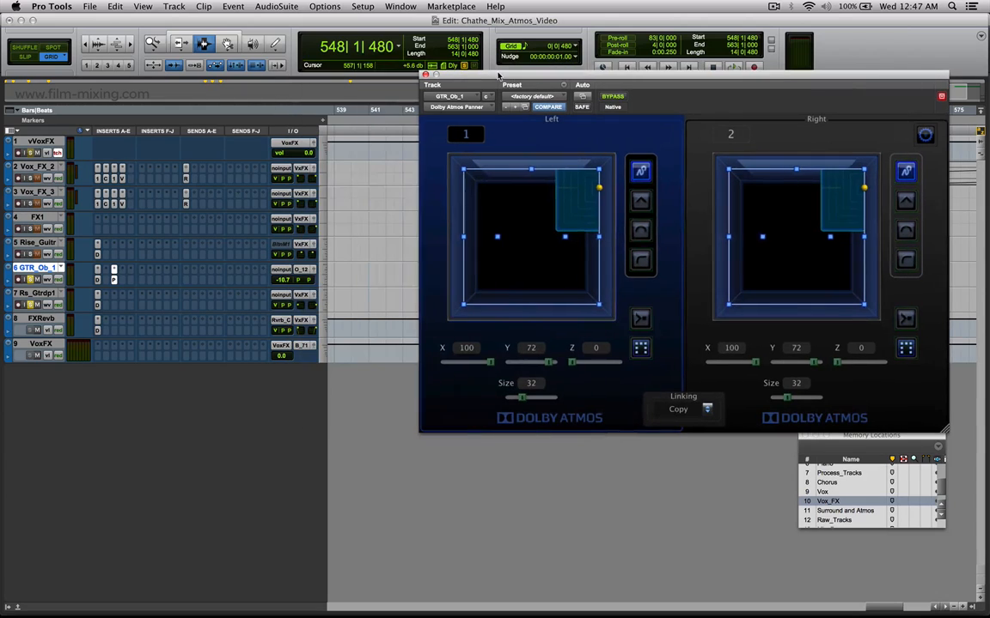
{"action": "left_click", "coordinate": [312, 170]}
{"action": "left_click_drag", "start_coordinate": [291, 20], "coordinate": [337, 164]}
Move the left GTR_Ob_1 object to X 100, Y 100, and set the Vox_FX_2 front position to -80.
{"action": "left_click_drag", "start_coordinate": [495, 361], "coordinate": [457, 362]}
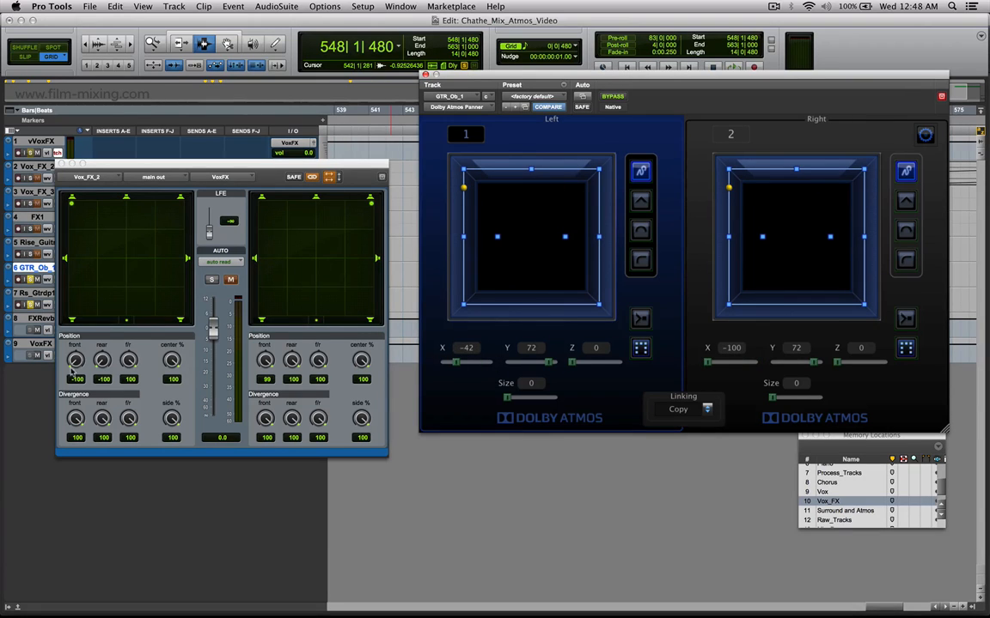
{"action": "mouse_move", "coordinate": [76, 361]}
{"action": "left_mouse_down"}
{"action": "mouse_move", "coordinate": [80, 311]}
{"action": "mouse_move", "coordinate": [73, 398]}
{"action": "mouse_move", "coordinate": [72, 296]}
{"action": "mouse_move", "coordinate": [72, 376]}
{"action": "left_mouse_up"}
{"action": "mouse_move", "coordinate": [556, 368]}
{"action": "left_mouse_down"}
{"action": "mouse_move", "coordinate": [528, 363]}
{"action": "mouse_move", "coordinate": [563, 364]}
{"action": "left_mouse_up"}
{"action": "left_click_drag", "start_coordinate": [128, 360], "coordinate": [108, 343]}
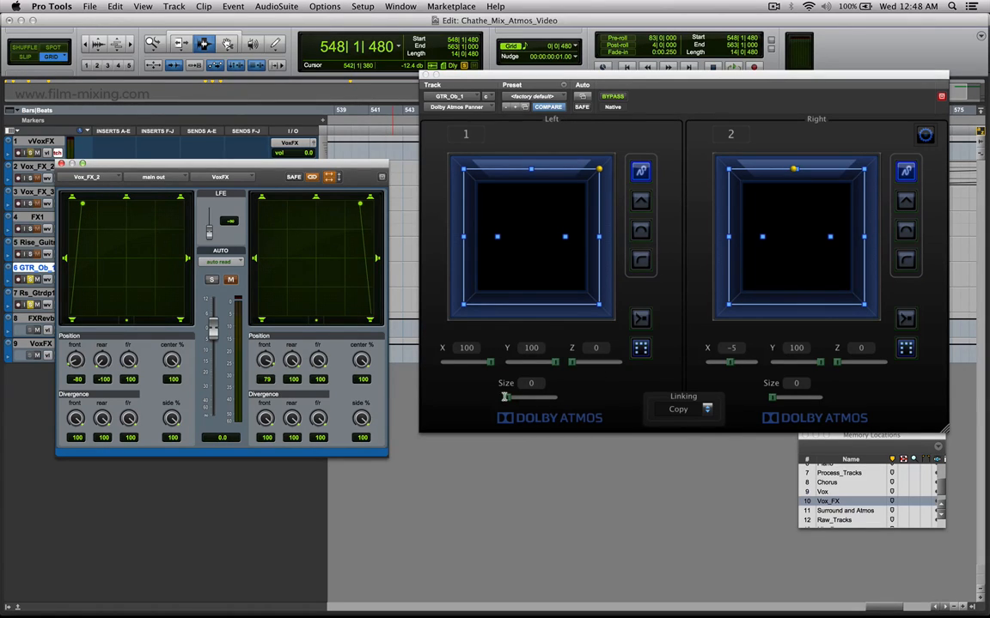
Compare the object panner's Size control with the Vox_FX_2 divergence controls, and close the Vox_FX_2 panner.
{"action": "left_click", "coordinate": [505, 397]}
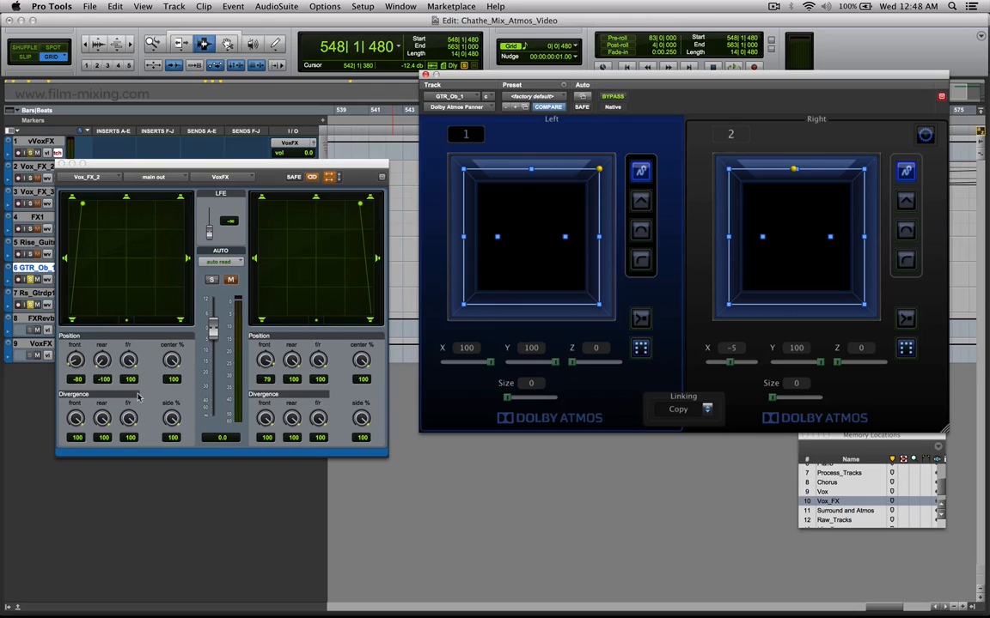
{"action": "left_click", "coordinate": [101, 418]}
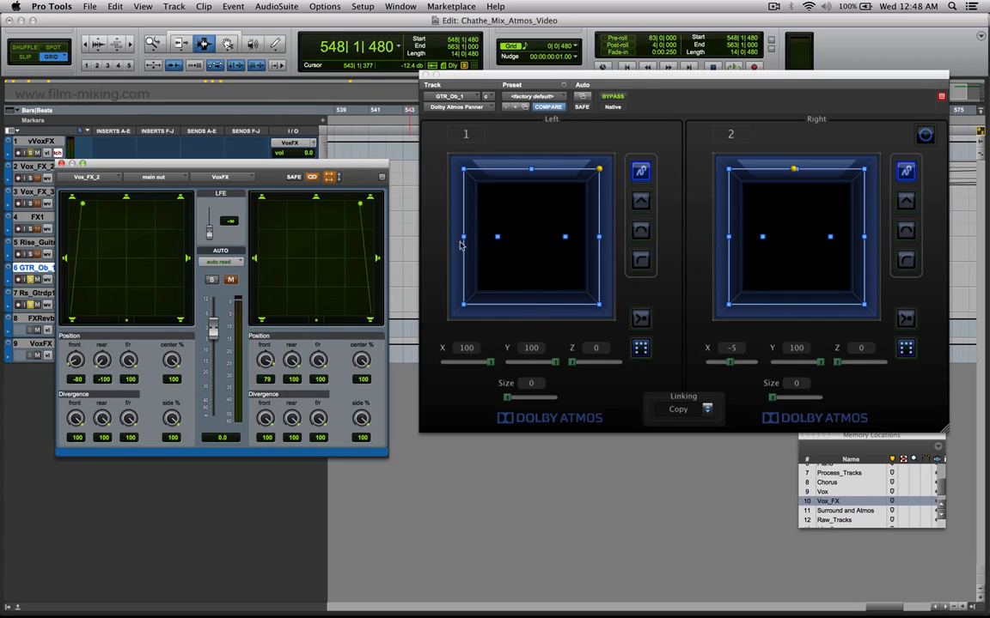
{"action": "left_click", "coordinate": [61, 163]}
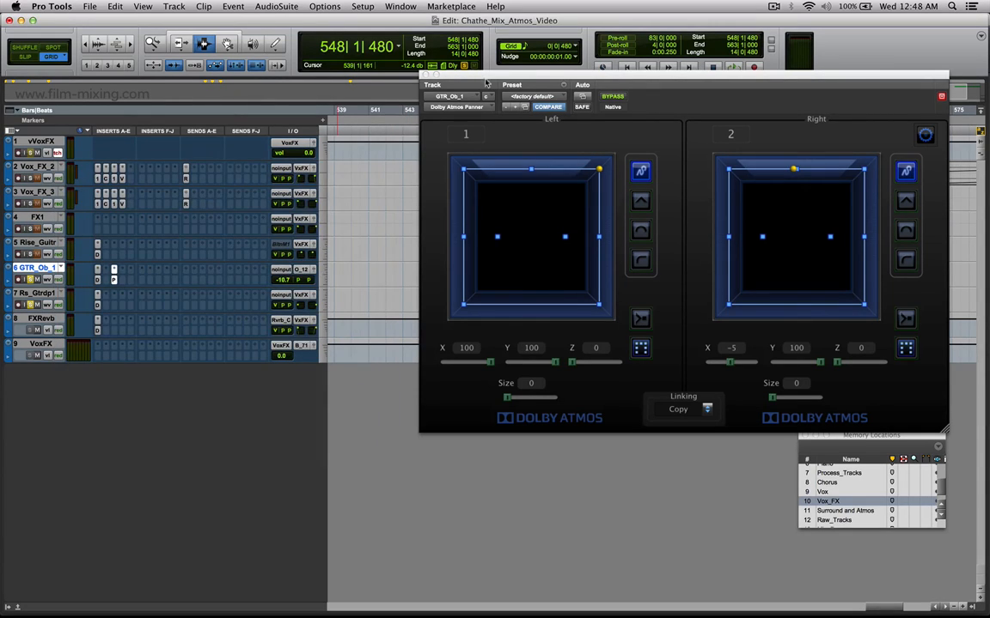
Move the GTR_Ob_1 panner below the tracks and inspect both Object ID assignments in its configuration options.
{"action": "left_click_drag", "start_coordinate": [507, 79], "coordinate": [361, 211]}
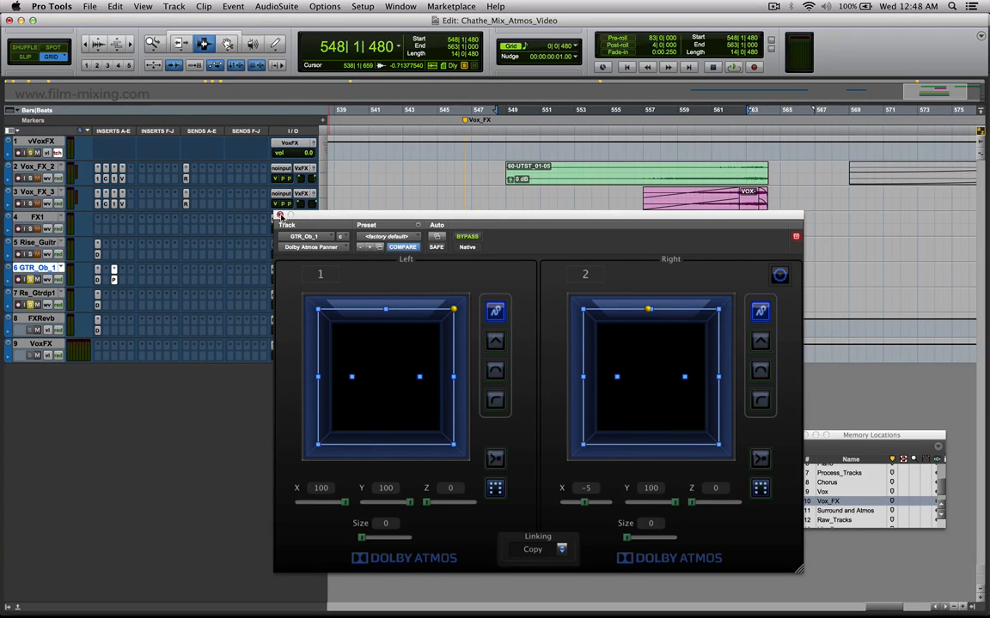
{"action": "left_click_drag", "start_coordinate": [365, 216], "coordinate": [295, 232]}
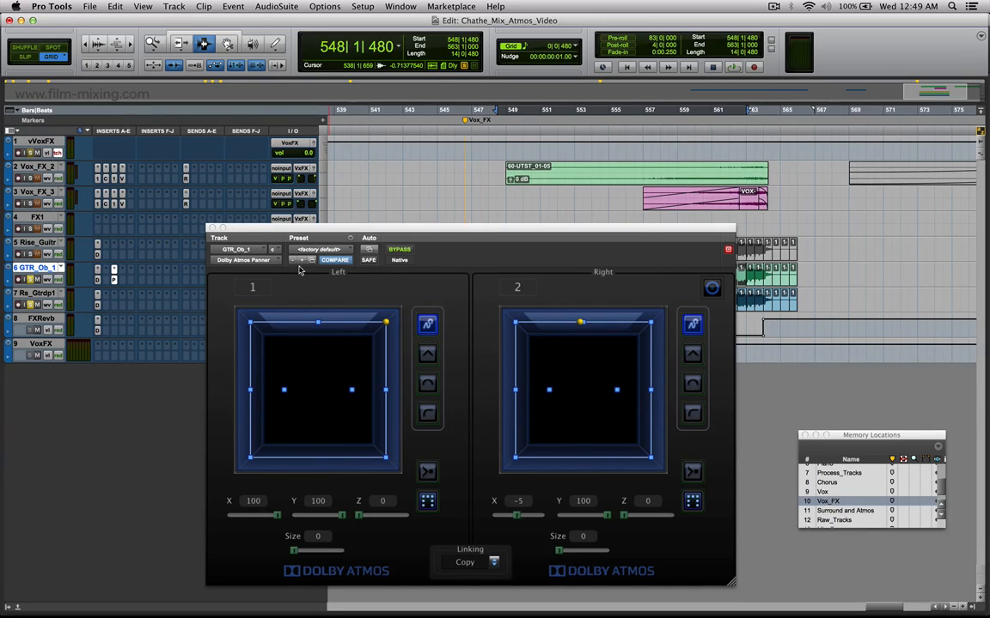
{"action": "left_click", "coordinate": [247, 282]}
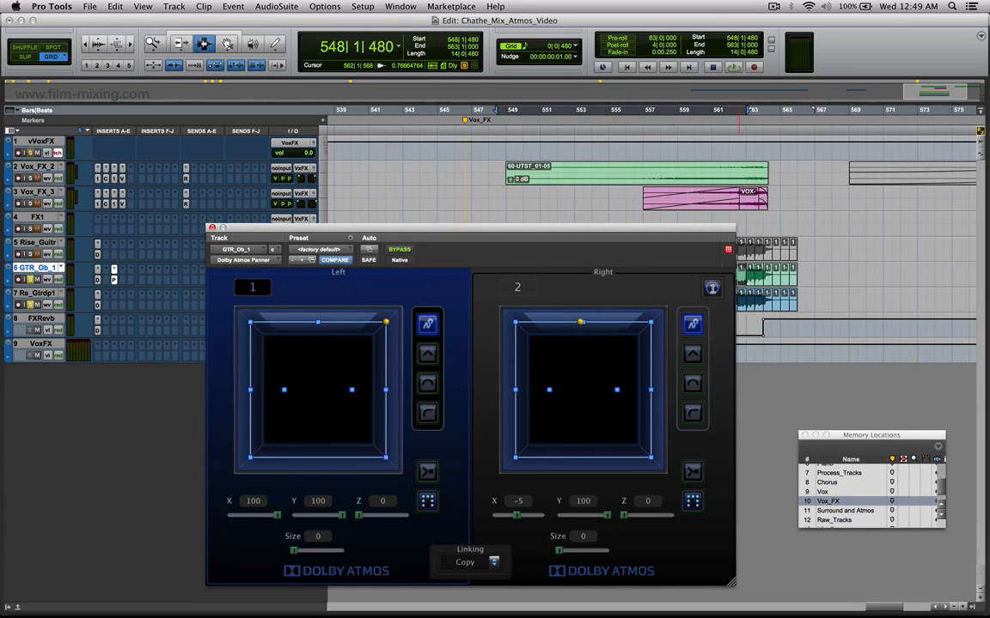
{"action": "left_click", "coordinate": [711, 288]}
{"action": "left_click", "coordinate": [454, 336]}
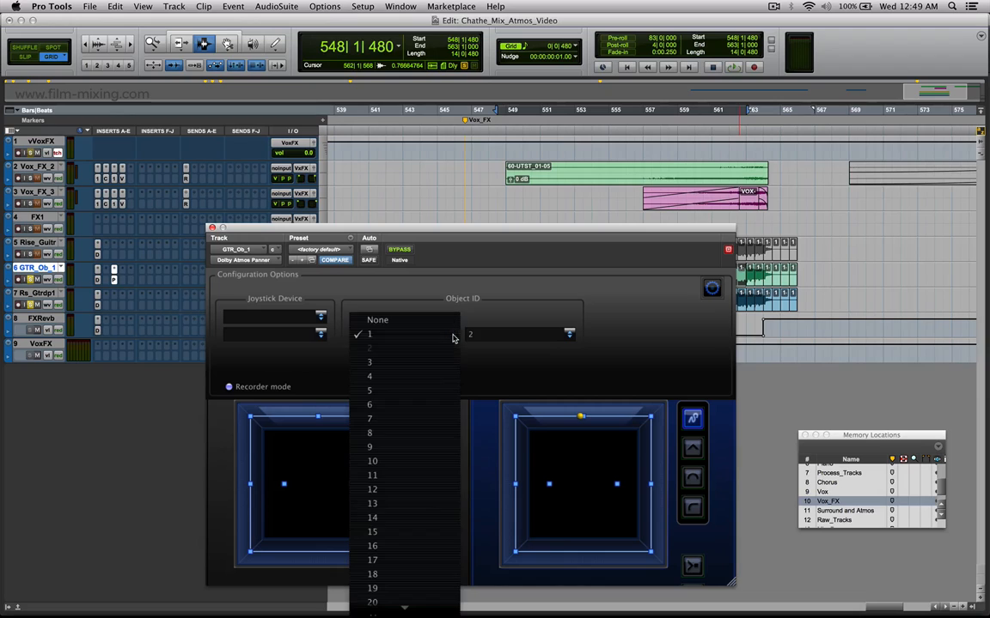
{"action": "left_click", "coordinate": [593, 362]}
{"action": "left_click", "coordinate": [568, 335]}
{"action": "left_click", "coordinate": [649, 338]}
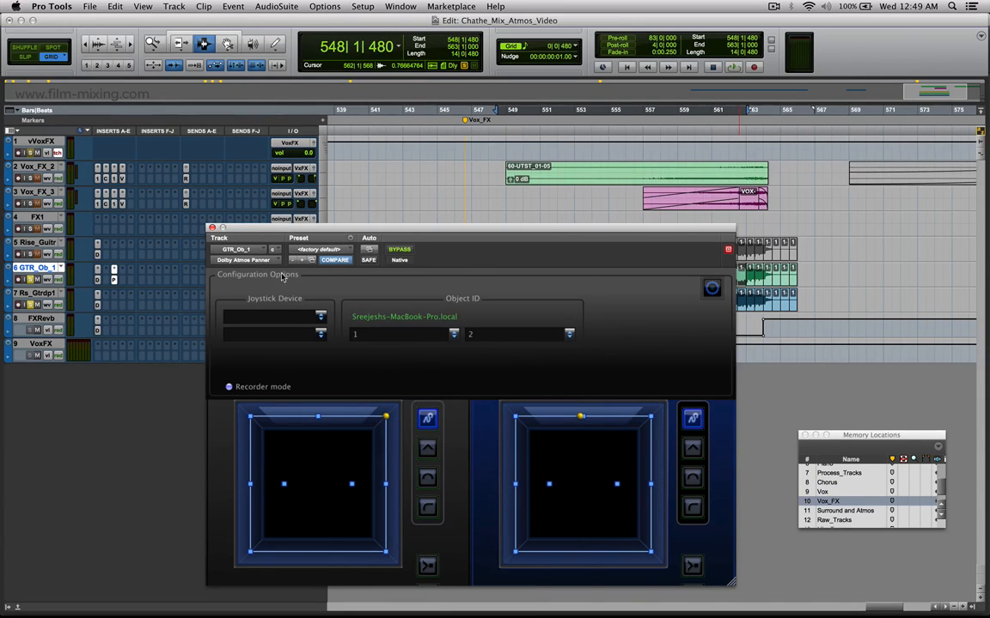
{"action": "left_click", "coordinate": [712, 290]}
Recall the Surround and Atmos memory location and close the Bed_7.1 Renderer Input window.
{"action": "scroll", "coordinate": [874, 498], "scroll_direction": "down", "scroll_amount": 2}
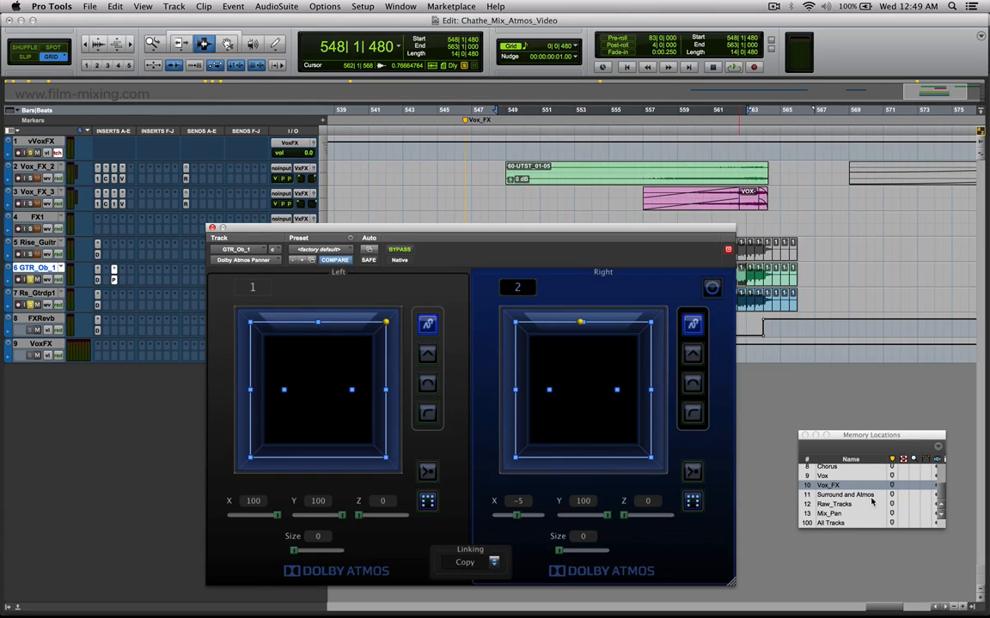
{"action": "left_click", "coordinate": [859, 496]}
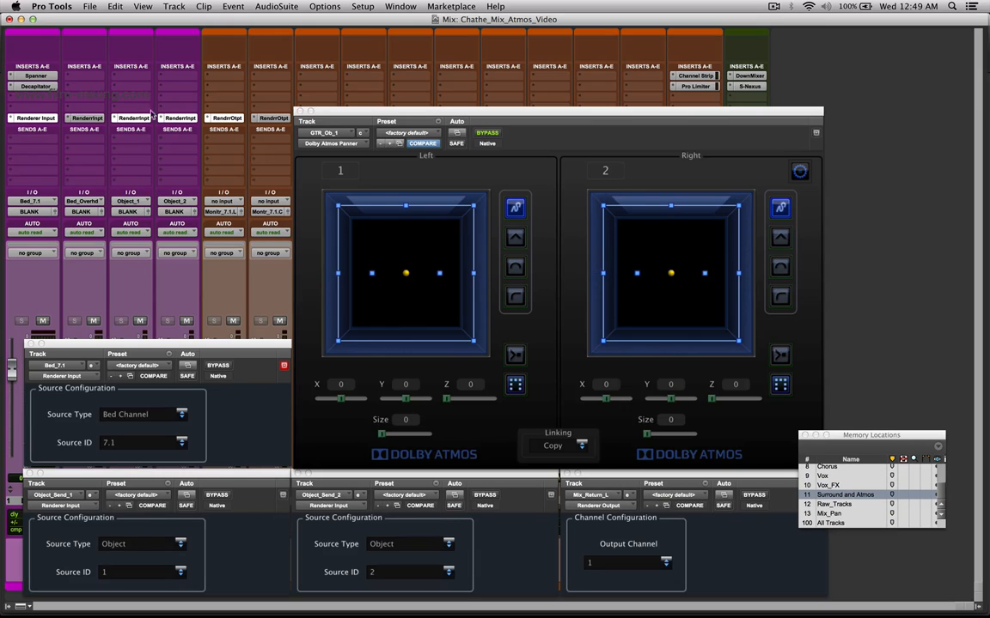
{"action": "left_click", "coordinate": [30, 344]}
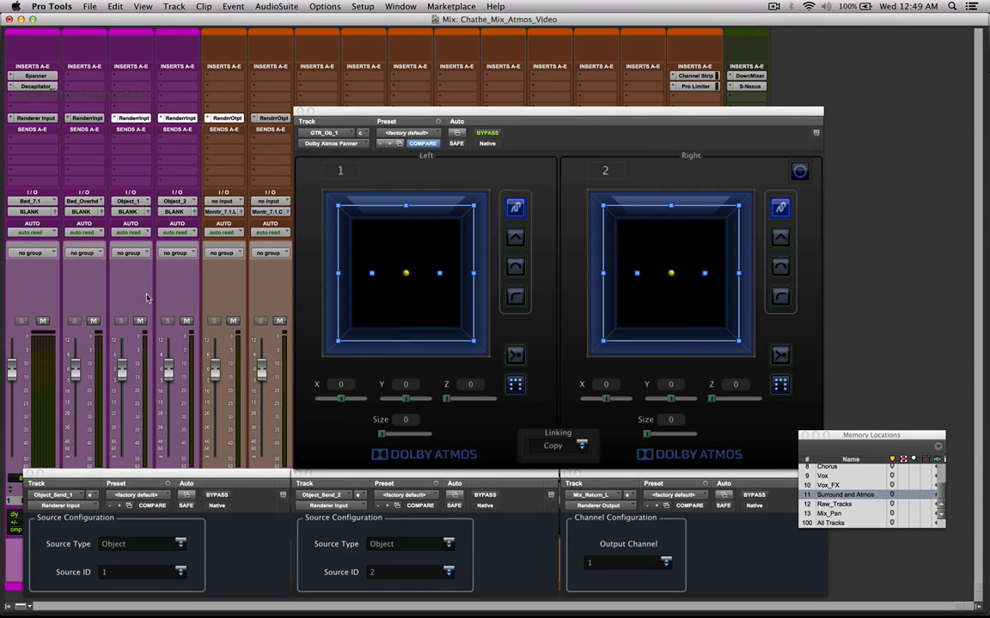
Arrange the Object_Send_1 and Object_Send_2 Renderer Input windows side by side, check Dolby Atmos Monitor and return to Pro Tools.
{"action": "left_click_drag", "start_coordinate": [162, 474], "coordinate": [464, 438]}
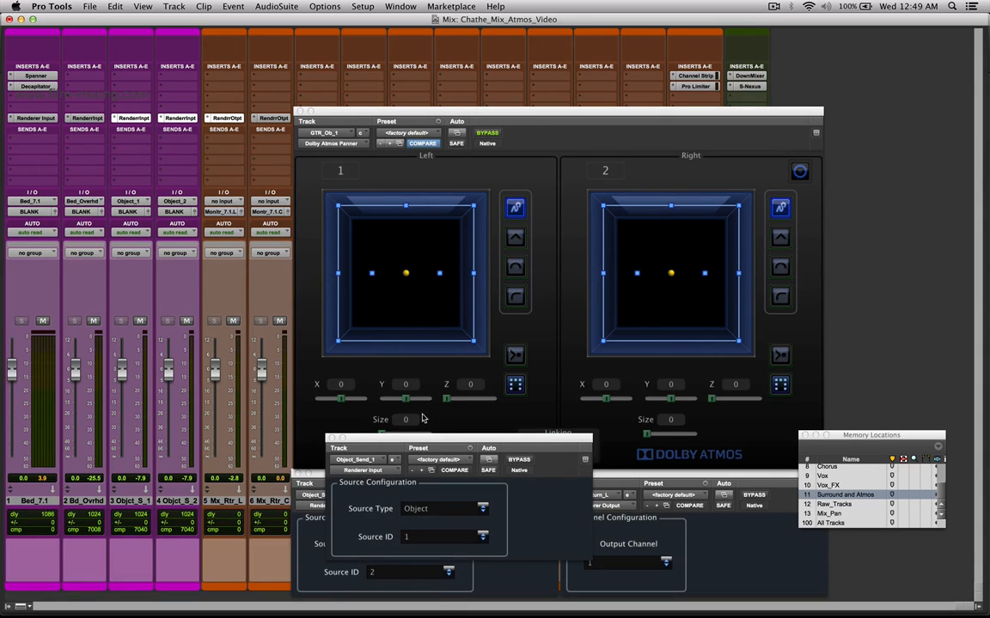
{"action": "left_click_drag", "start_coordinate": [421, 439], "coordinate": [106, 136]}
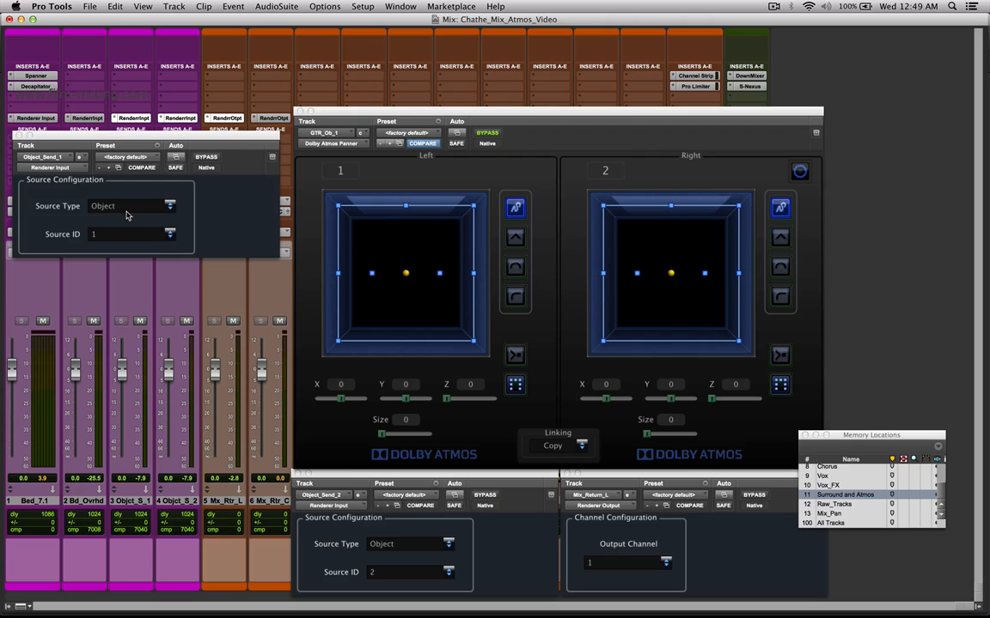
{"action": "left_click_drag", "start_coordinate": [371, 470], "coordinate": [269, 156]}
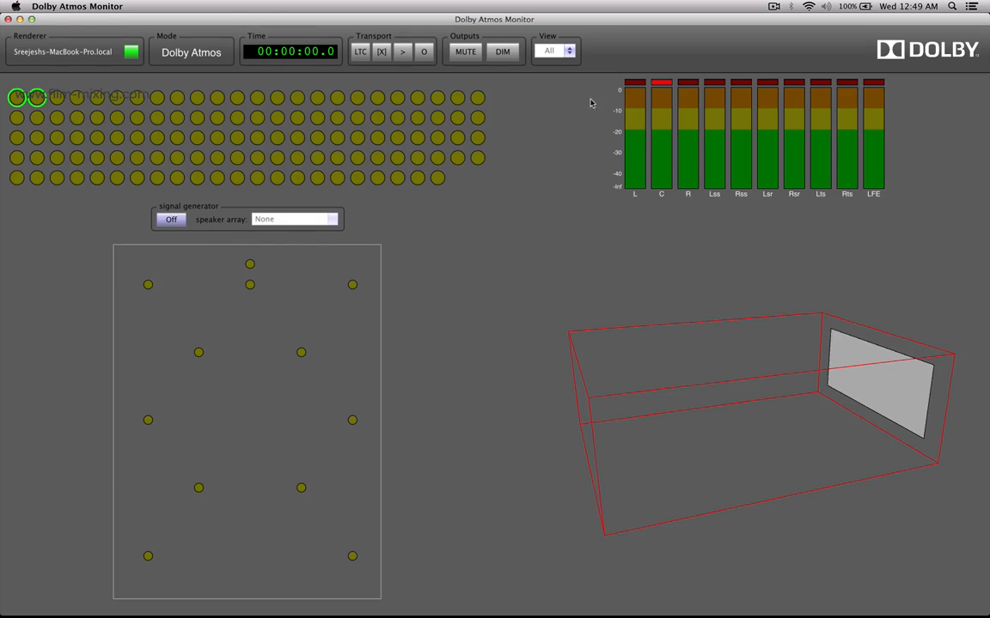
{"action": "key", "text": "super+Tab"}
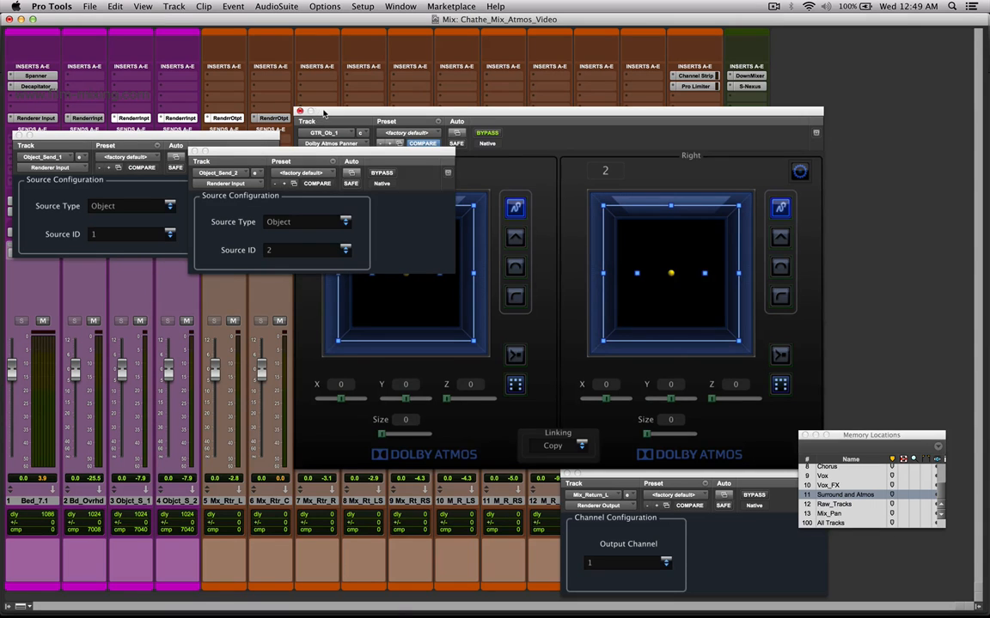
Move the GTR_Ob_1 panner aside, close both Object_Send windows, and check the Mix_Return_C Renderer Output channel.
{"action": "left_click_drag", "start_coordinate": [323, 113], "coordinate": [472, 103]}
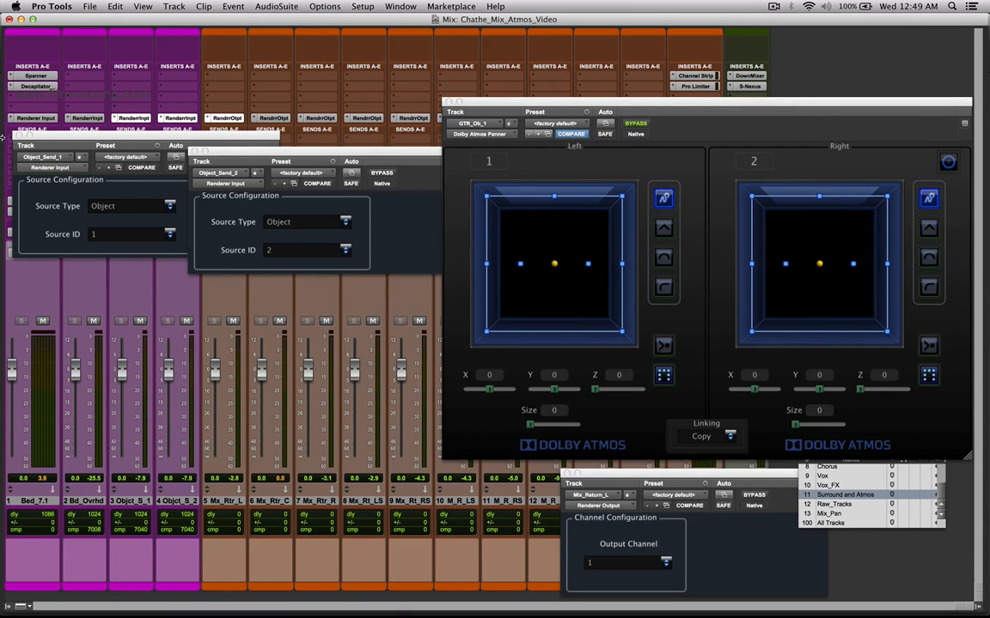
{"action": "left_click", "coordinate": [18, 135]}
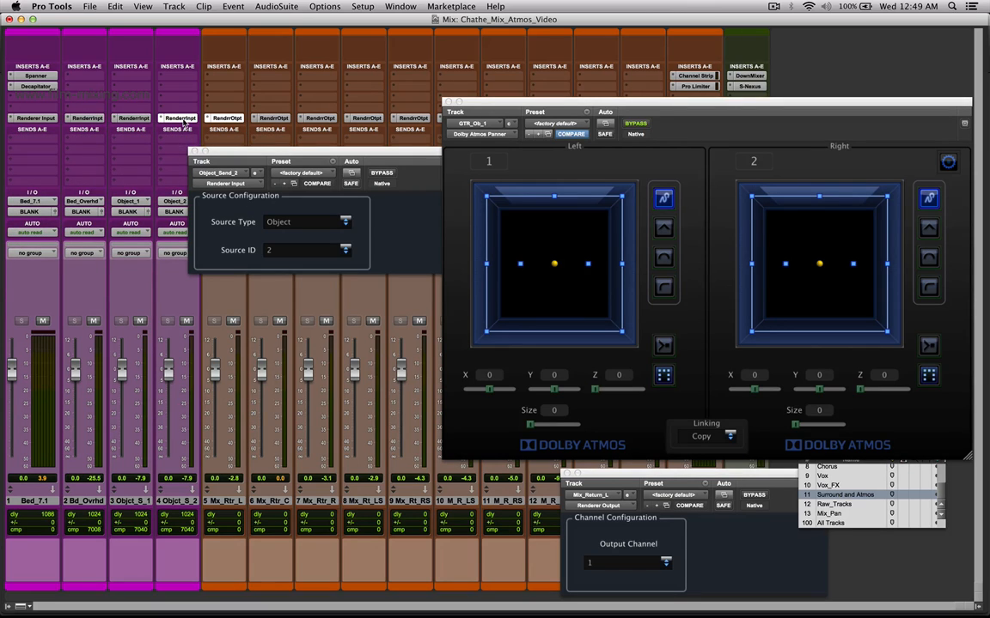
{"action": "left_click", "coordinate": [194, 152]}
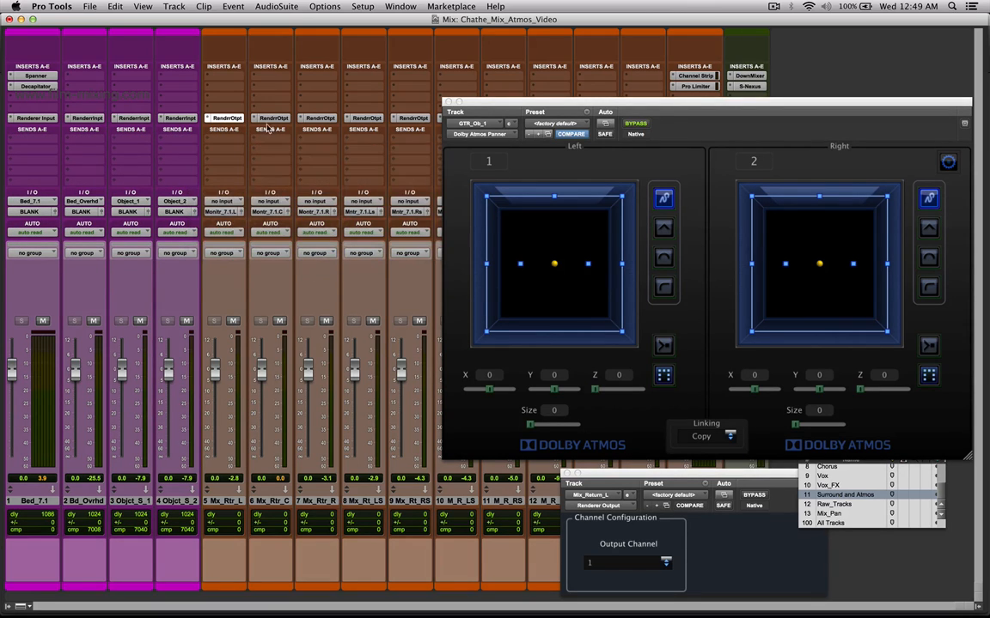
{"action": "left_click", "coordinate": [273, 118]}
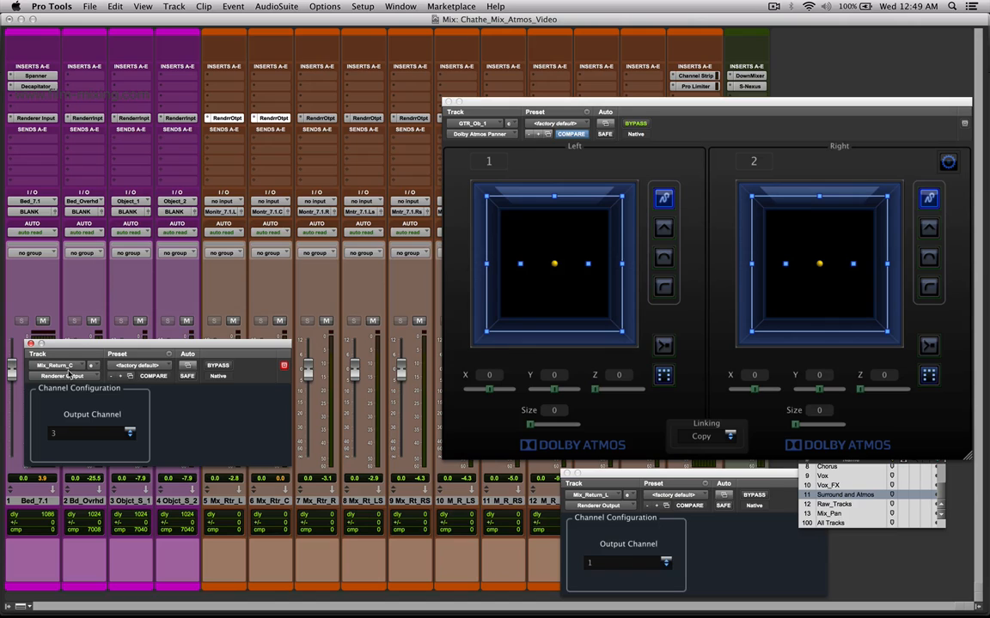
{"action": "left_click", "coordinate": [30, 345]}
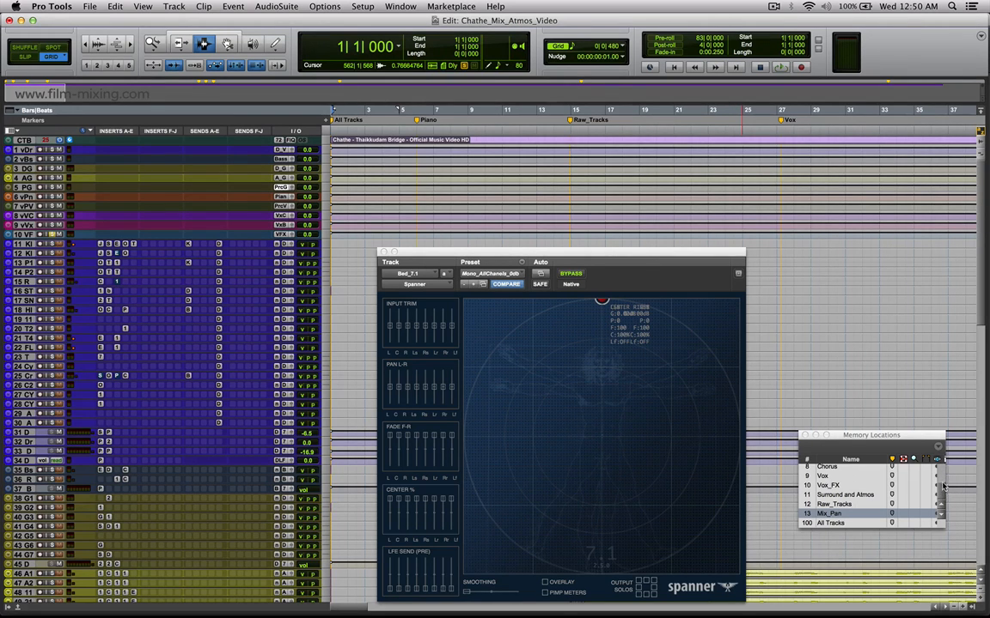
Recall the All Tracks memory location and move the small video window away from the Memory Locations list.
{"action": "left_click_drag", "start_coordinate": [870, 435], "coordinate": [872, 315]}
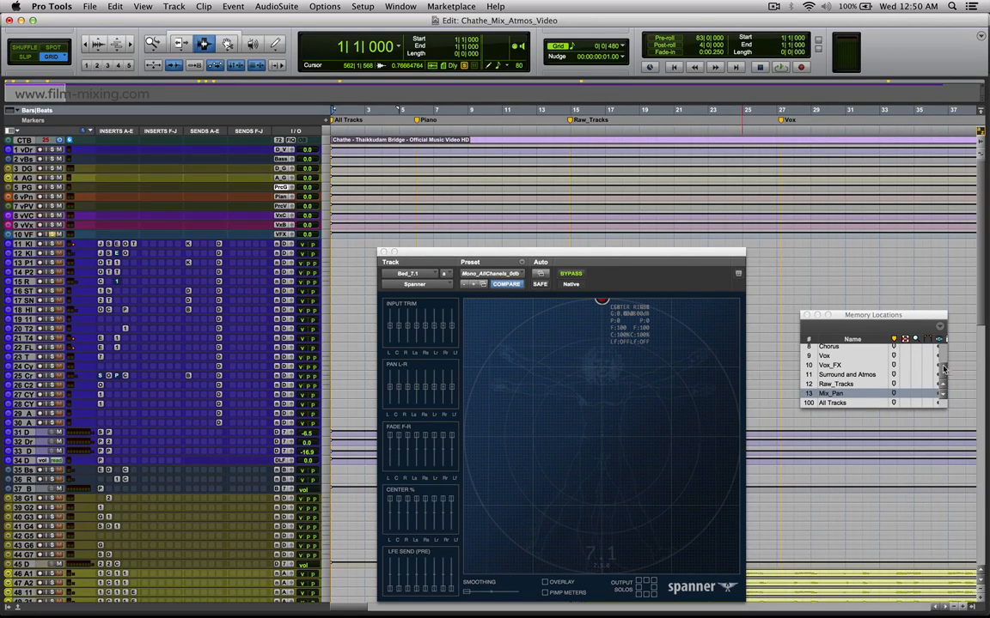
{"action": "scroll", "coordinate": [859, 369], "scroll_direction": "up", "scroll_amount": 5}
{"action": "left_click", "coordinate": [885, 350]}
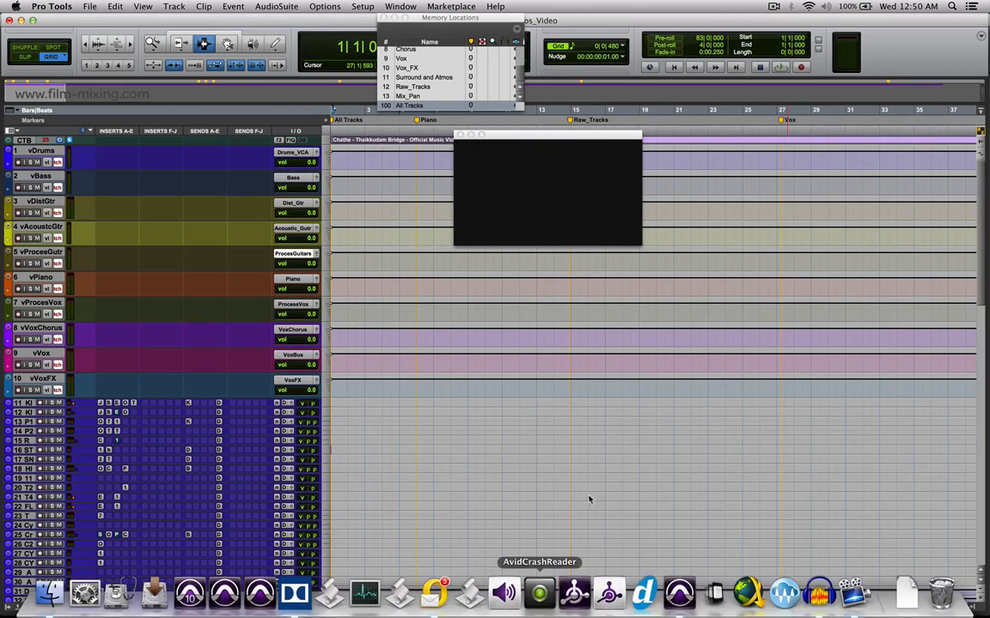
{"action": "left_click_drag", "start_coordinate": [546, 134], "coordinate": [686, 113]}
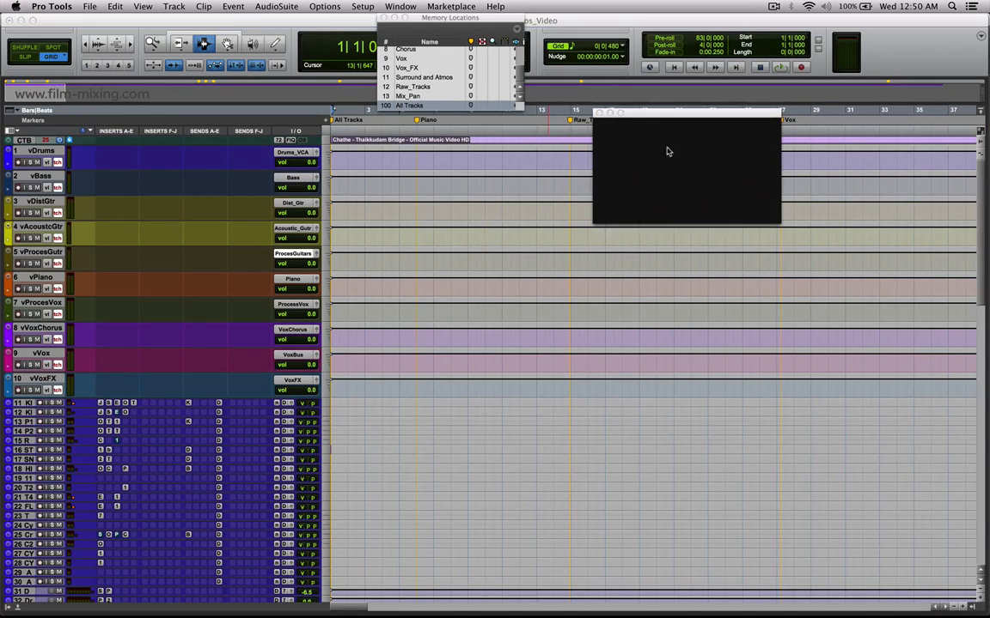
Select about bars 4 to 8 across the VCA tracks from vDrums to vVoxFX and review the tracks below.
{"action": "left_click_drag", "start_coordinate": [383, 162], "coordinate": [462, 382]}
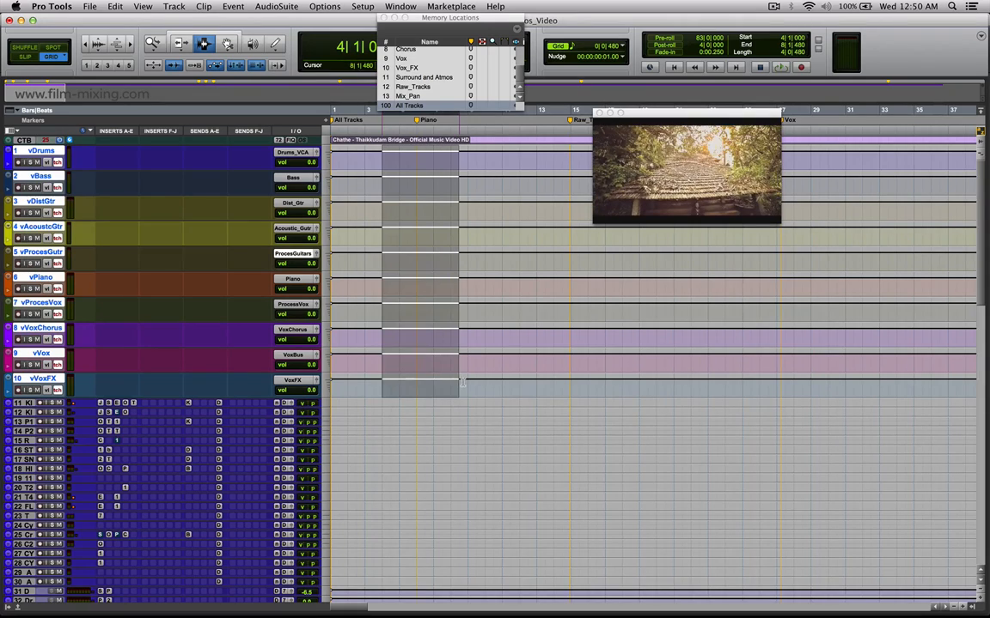
{"action": "scroll", "coordinate": [399, 362], "scroll_direction": "down", "scroll_amount": 5}
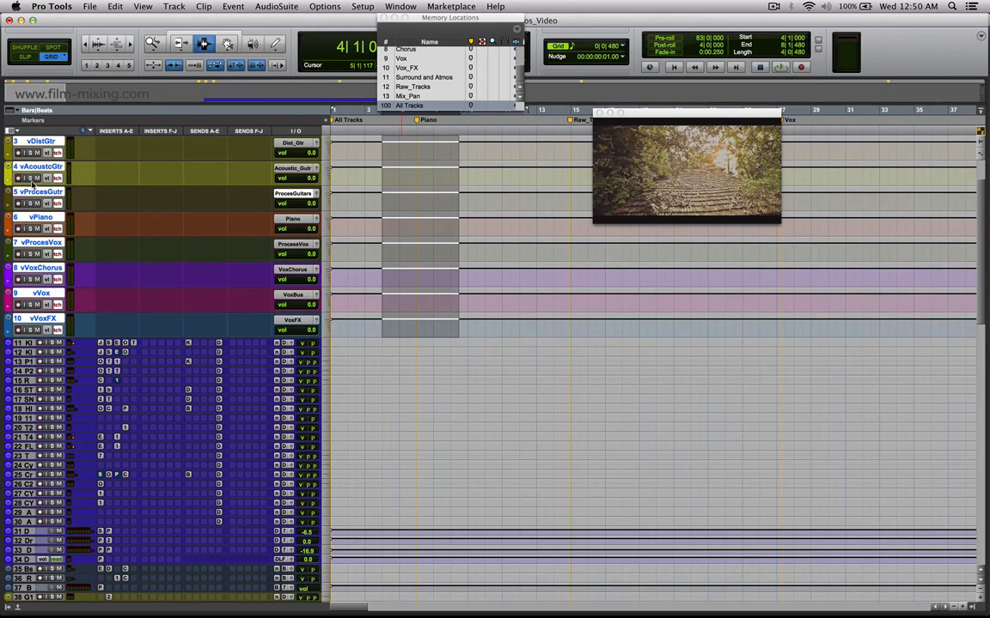
{"action": "scroll", "coordinate": [147, 257], "scroll_direction": "up", "scroll_amount": 5}
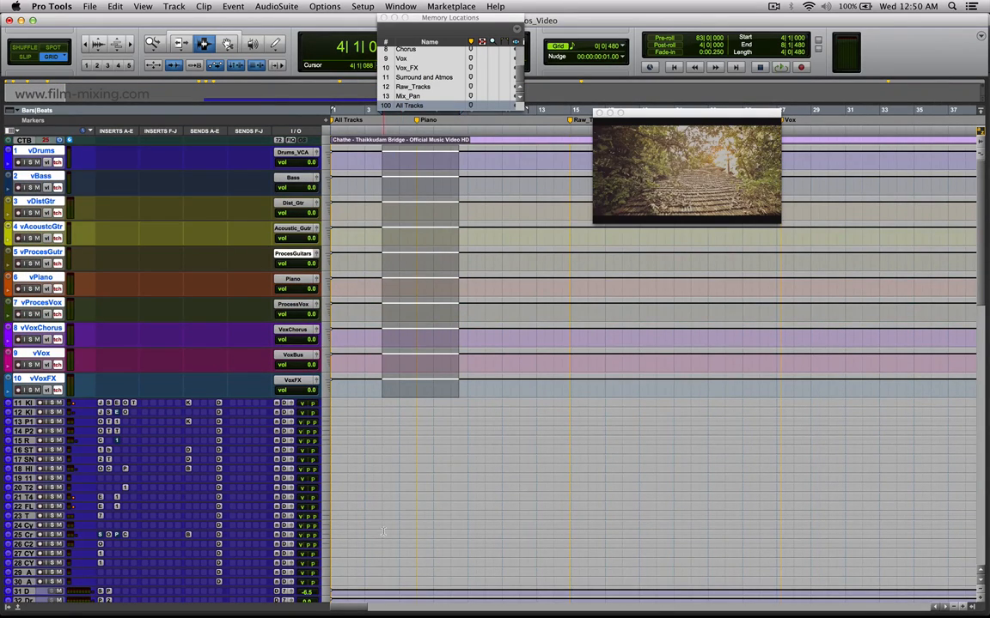
{"action": "scroll", "coordinate": [383, 532], "scroll_direction": "down", "scroll_amount": 10}
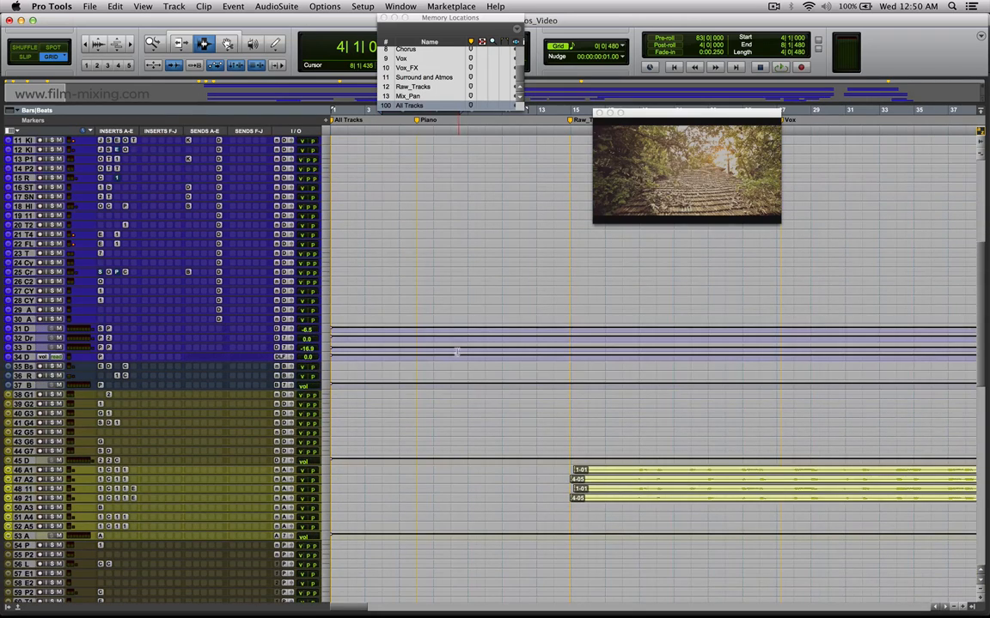
{"action": "scroll", "coordinate": [457, 352], "scroll_direction": "down", "scroll_amount": 2}
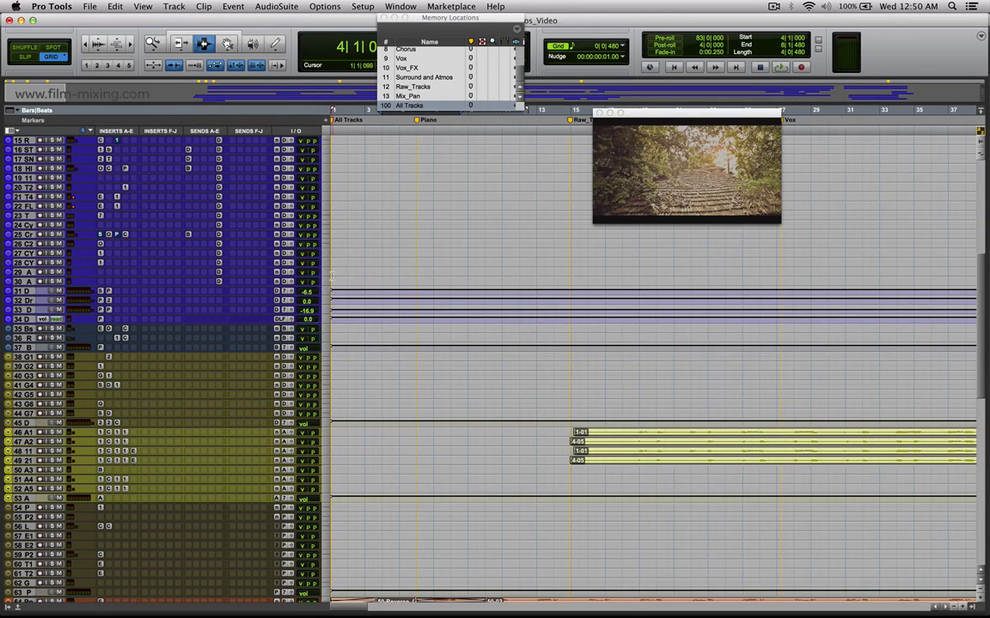
Enlarge the track heights and review the guitar, piano and processed vocal tracks.
{"action": "left_click", "coordinate": [326, 258]}
{"action": "left_click", "coordinate": [348, 280]}
{"action": "scroll", "coordinate": [466, 322], "scroll_direction": "down", "scroll_amount": 8}
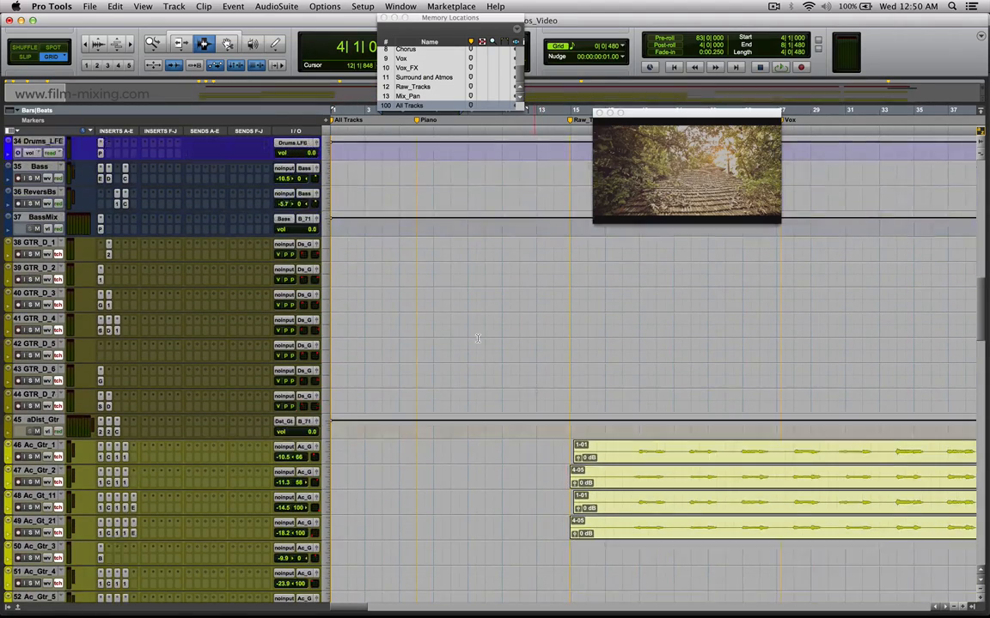
{"action": "scroll", "coordinate": [444, 327], "scroll_direction": "down", "scroll_amount": 10}
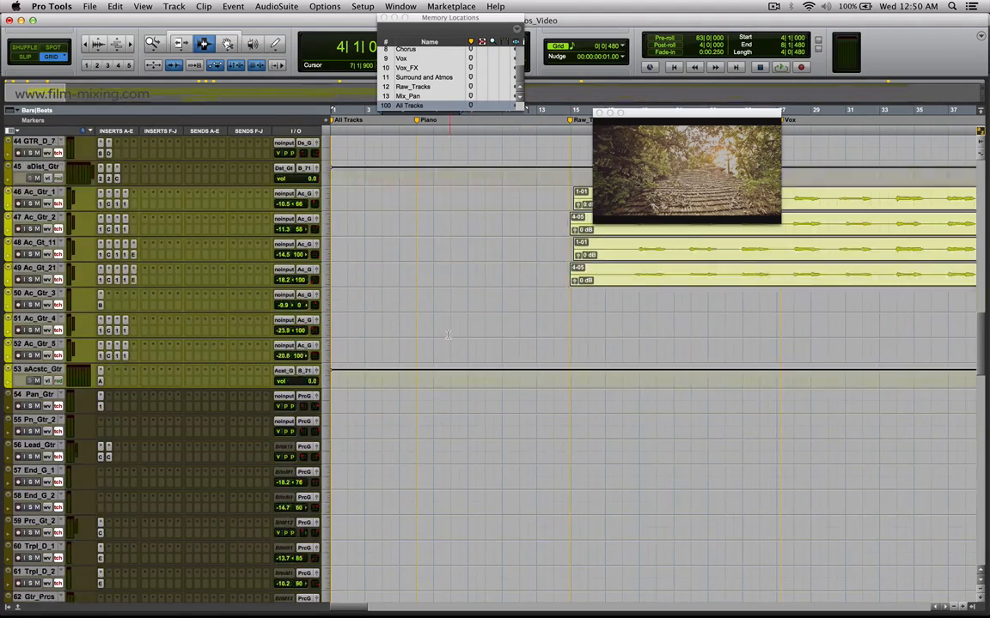
{"action": "scroll", "coordinate": [457, 338], "scroll_direction": "down", "scroll_amount": 3}
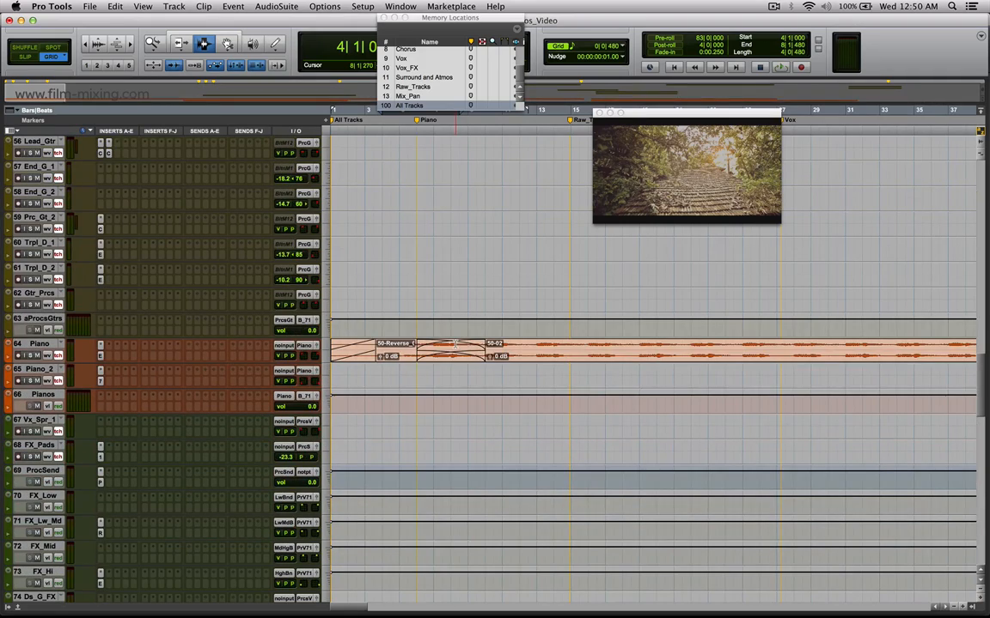
{"action": "scroll", "coordinate": [457, 327], "scroll_direction": "down", "scroll_amount": 6}
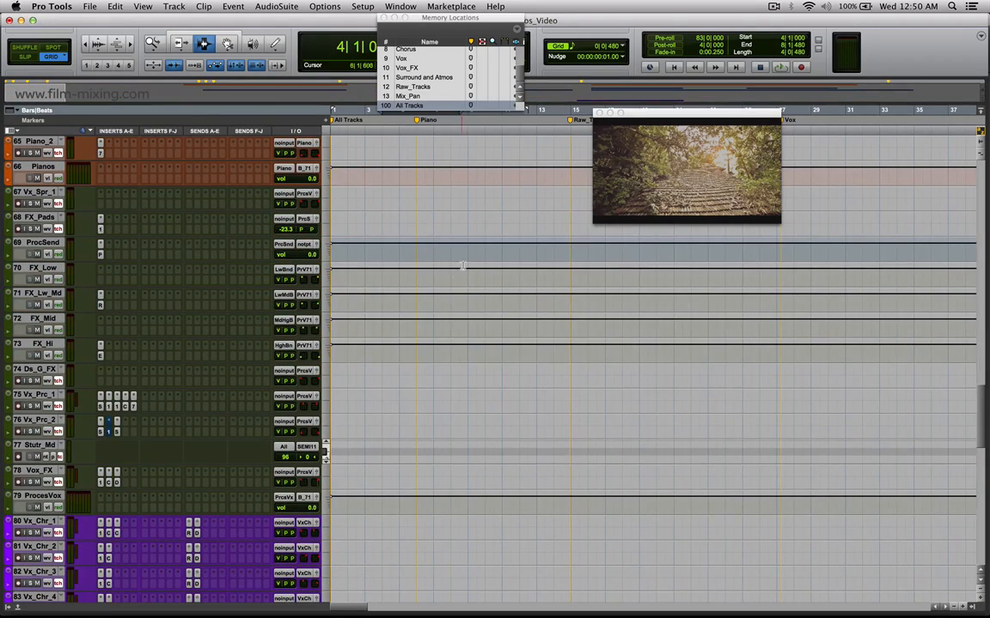
Select about bars 9 to 17 across the FX_Low to FX_Hi tracks and review the vocal tracks below.
{"action": "left_click_drag", "start_coordinate": [470, 262], "coordinate": [609, 352]}
{"action": "scroll", "coordinate": [464, 367], "scroll_direction": "down", "scroll_amount": 5}
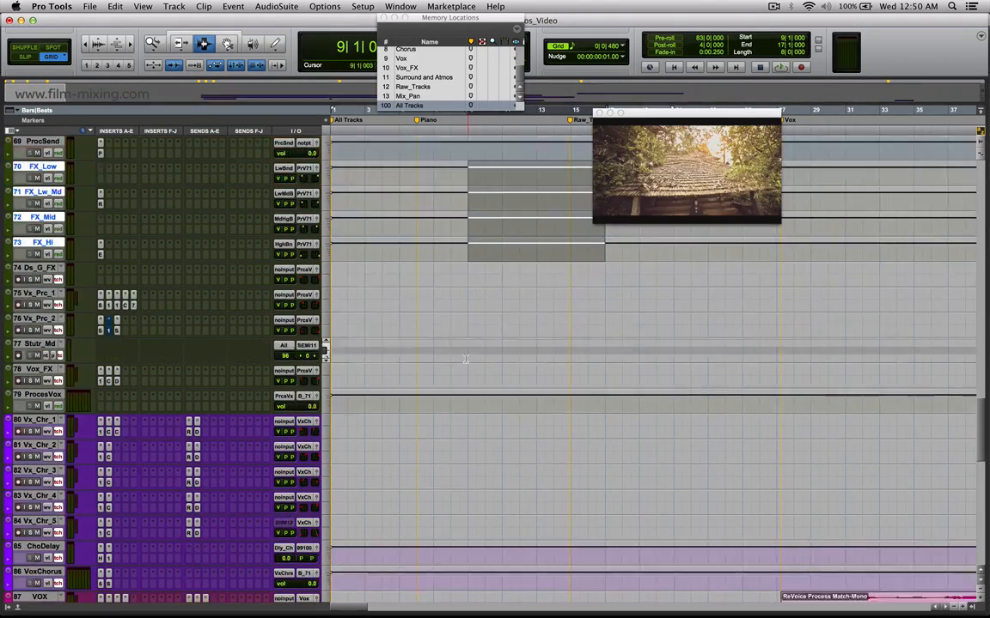
{"action": "scroll", "coordinate": [464, 367], "scroll_direction": "down", "scroll_amount": 3}
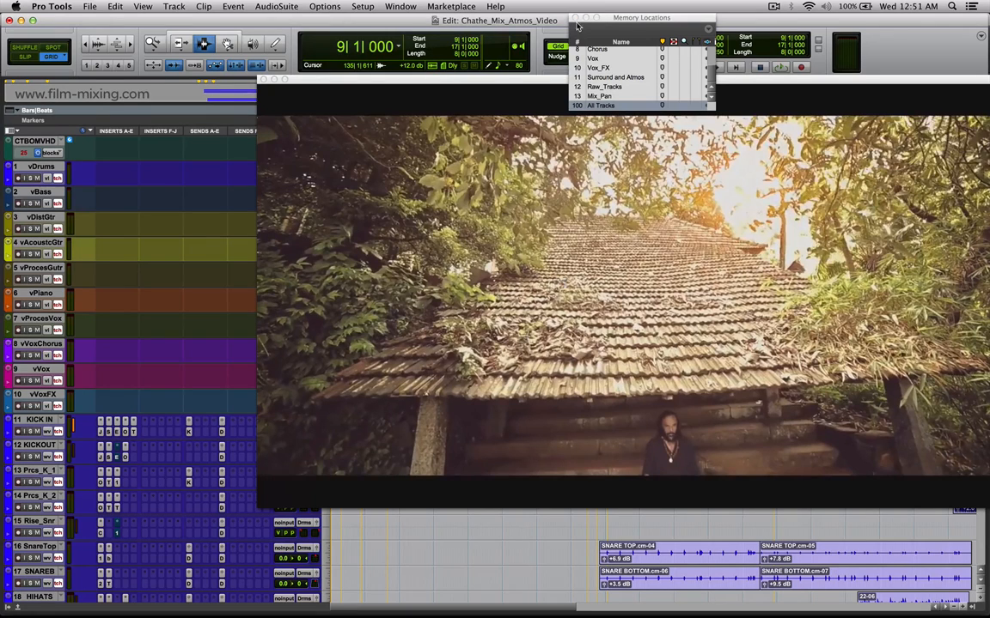
Close the Memory Locations window and reposition the enlarged video window higher over the session.
{"action": "left_click", "coordinate": [575, 18]}
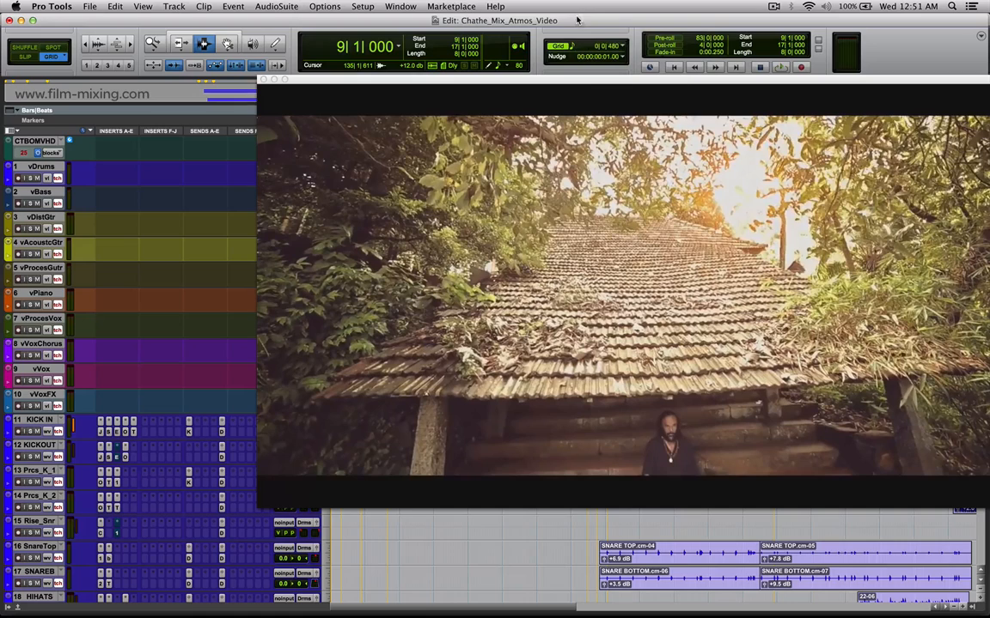
{"action": "left_click_drag", "start_coordinate": [580, 79], "coordinate": [478, 5]}
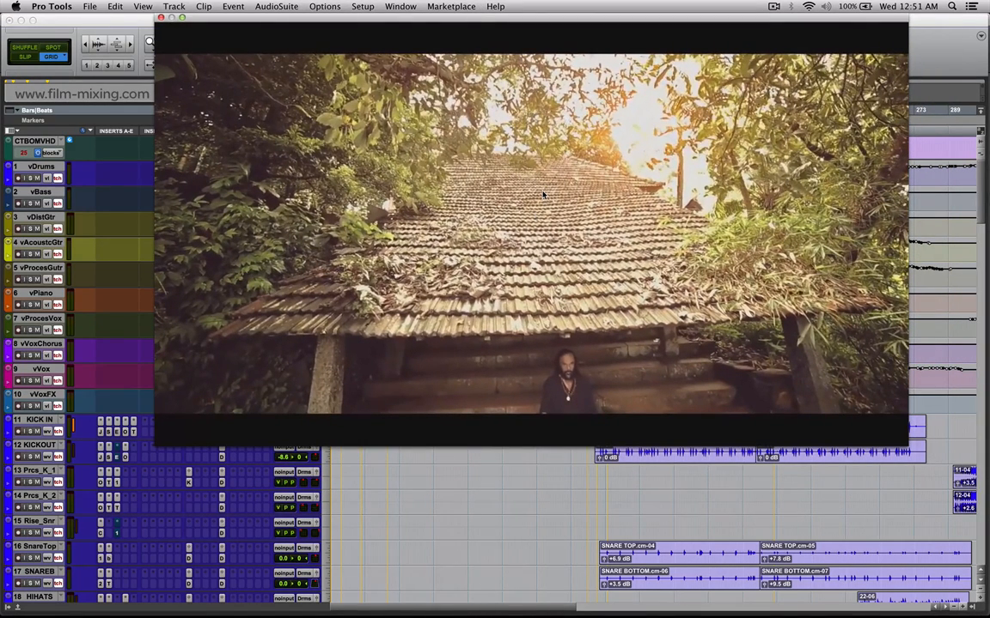
Try the mute and solo states on the vDrums VCA track around playback, and clear them.
{"action": "left_click", "coordinate": [37, 179]}
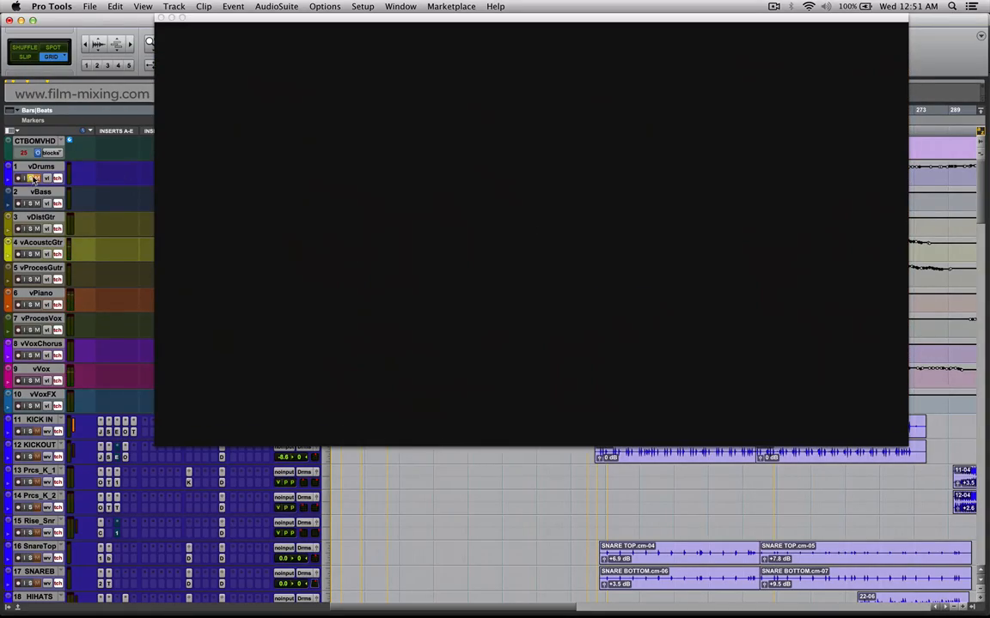
{"action": "left_click", "coordinate": [32, 179]}
Shrink the video window and mark the vPiano sections from about bar 36 to 125 and bar 124 to 138.
{"action": "left_click_drag", "start_coordinate": [906, 444], "coordinate": [495, 214]}
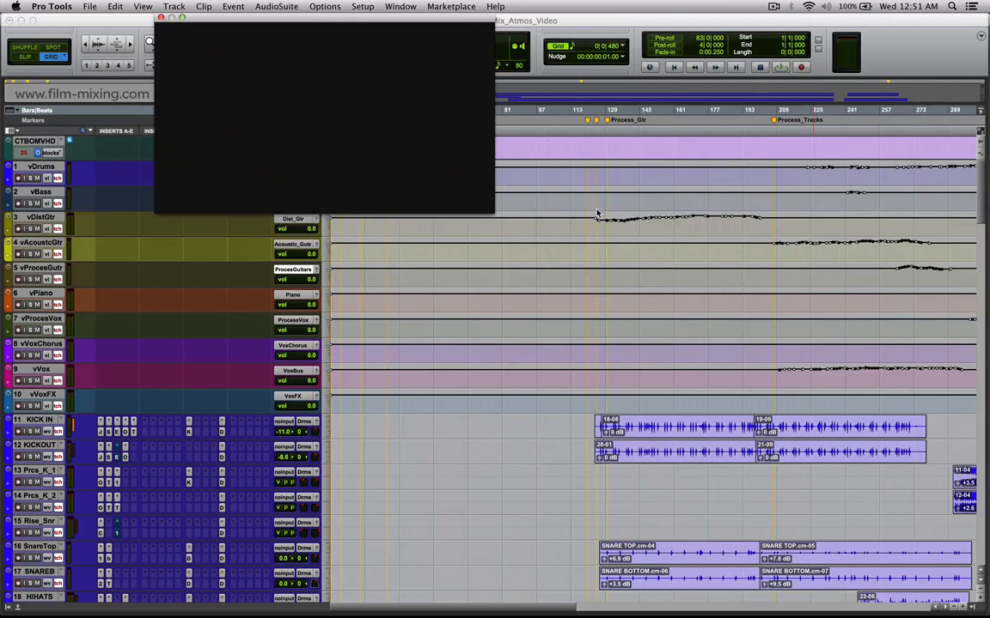
{"action": "left_click_drag", "start_coordinate": [405, 296], "coordinate": [597, 305]}
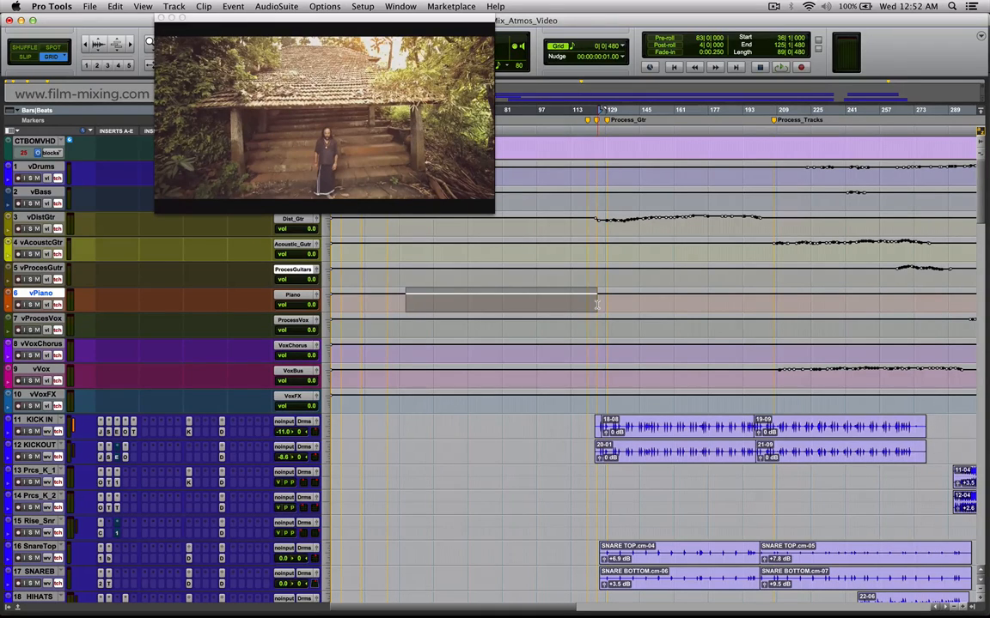
{"action": "left_click_drag", "start_coordinate": [597, 305], "coordinate": [625, 303]}
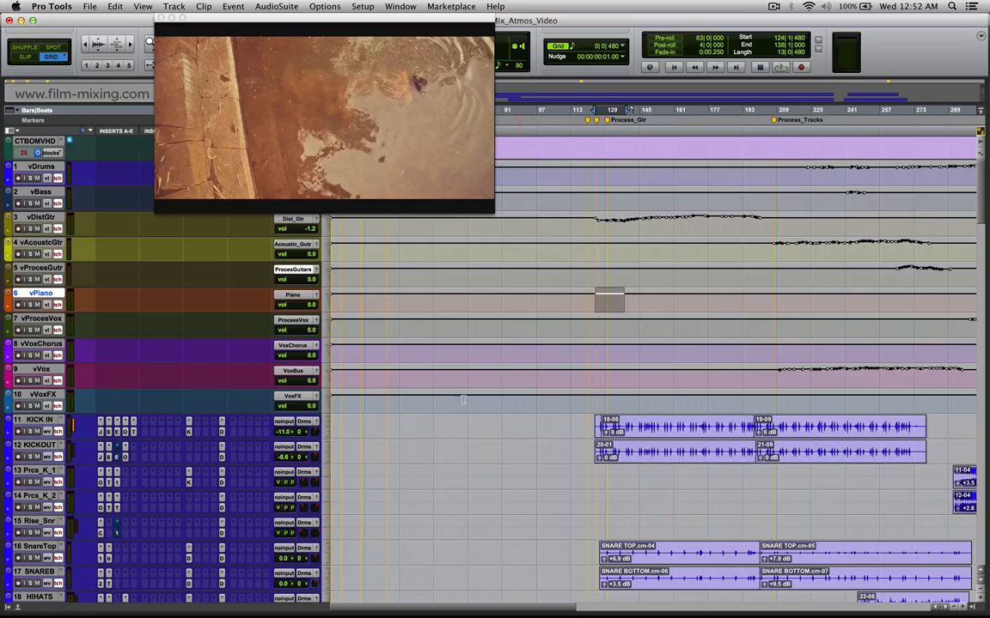
Locate to about bar 50 on vPiano, open Spanner on the Bed_7.1 track, and place its window beside the video.
{"action": "left_click", "coordinate": [425, 302]}
{"action": "left_click_drag", "start_coordinate": [984, 207], "coordinate": [987, 340]}
{"action": "left_click_drag", "start_coordinate": [985, 200], "coordinate": [961, 532]}
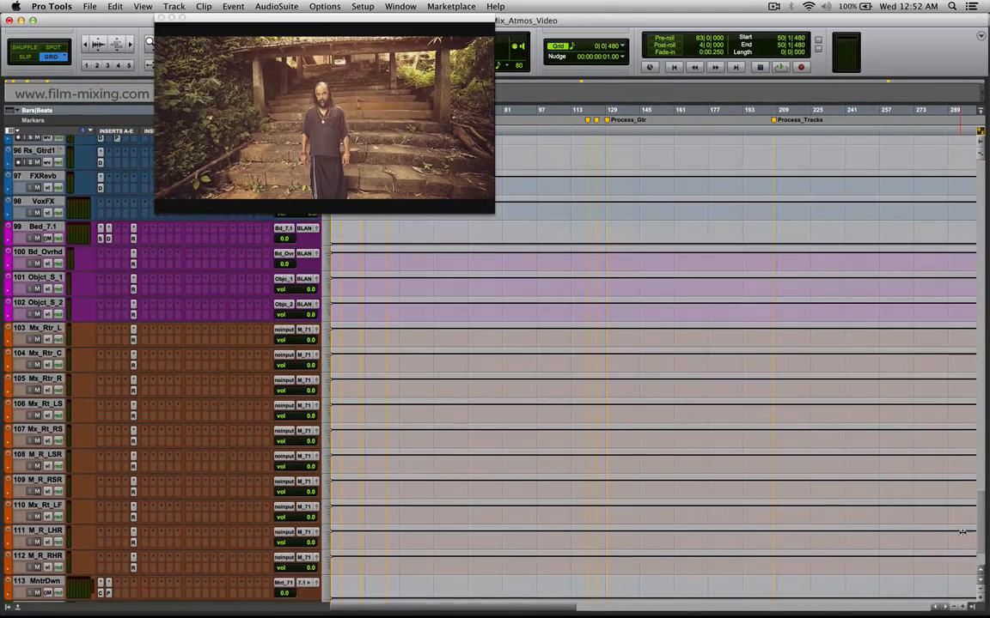
{"action": "left_click", "coordinate": [101, 239]}
{"action": "left_click_drag", "start_coordinate": [210, 279], "coordinate": [733, 214]}
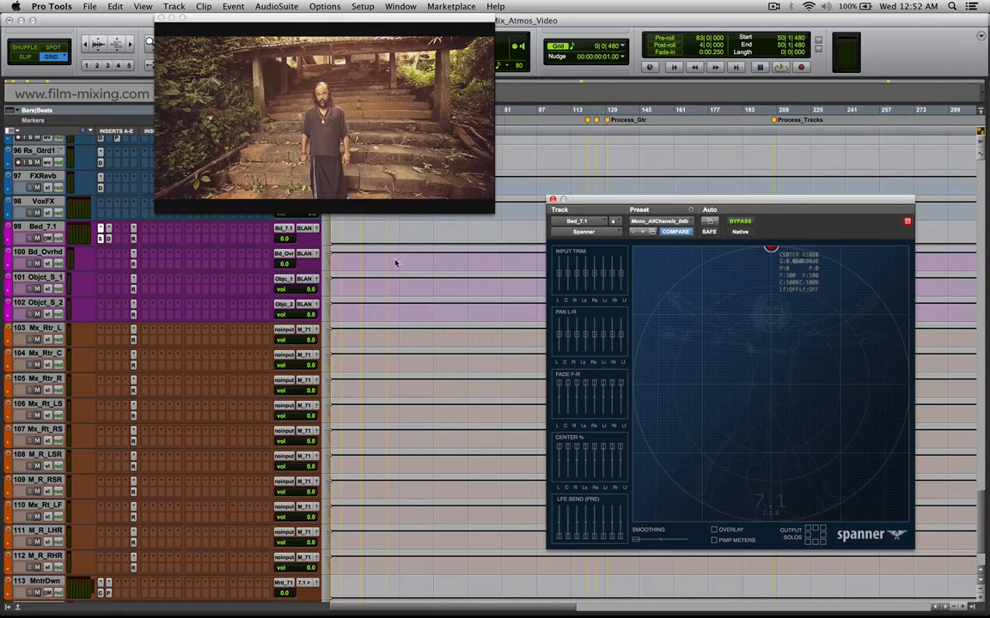
Locate to about bar 16 on Bd_Ovrhd and bar 219 on vDrums to compare the Bed_7.1 Spanner panning.
{"action": "left_click", "coordinate": [364, 262]}
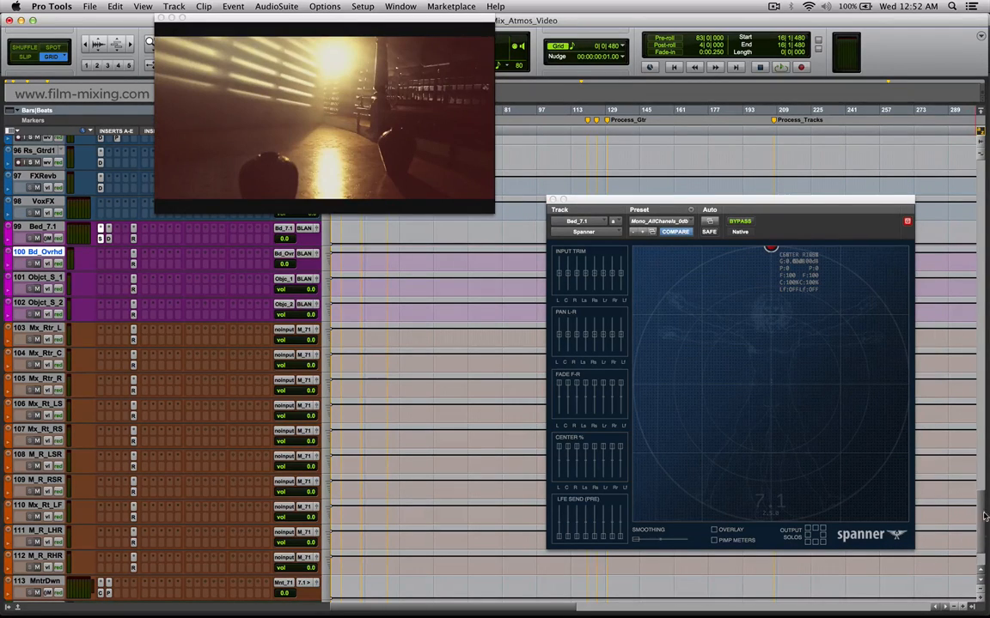
{"action": "scroll", "coordinate": [378, 263], "scroll_direction": "up", "scroll_amount": 20}
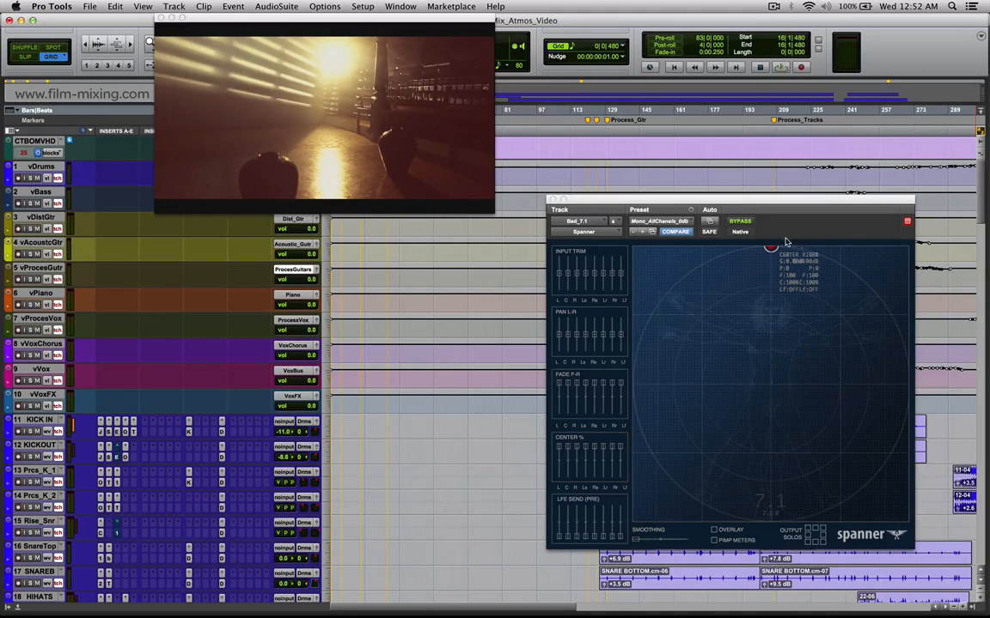
{"action": "left_click", "coordinate": [581, 172]}
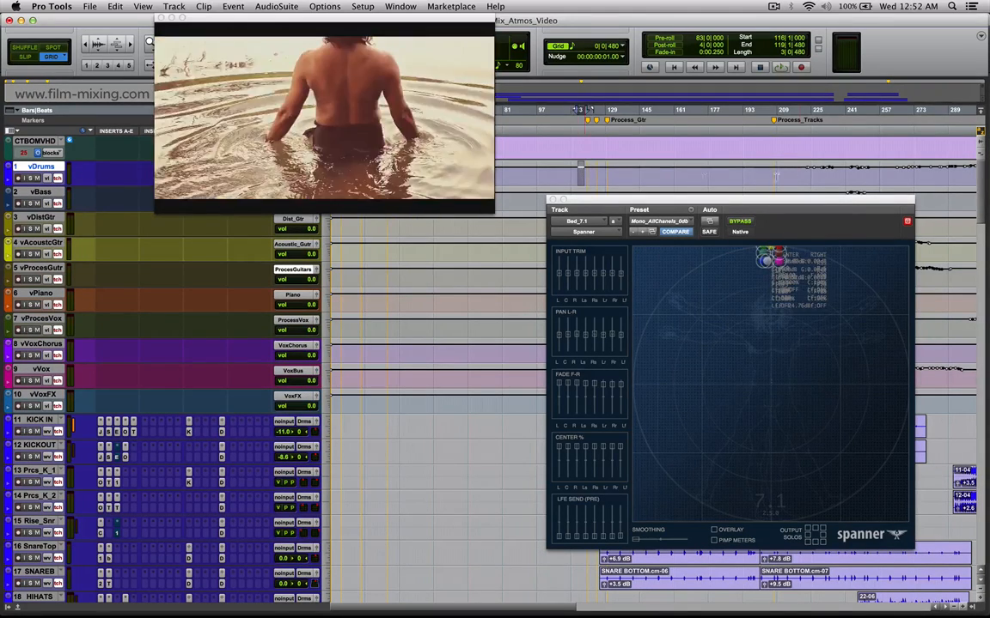
{"action": "left_click", "coordinate": [799, 176]}
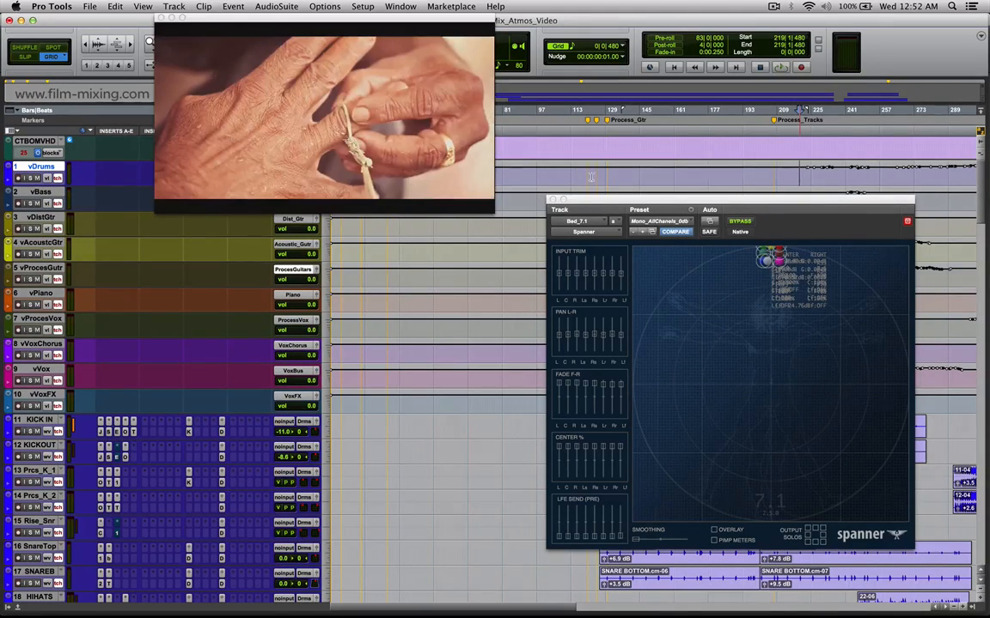
Mark the vDrums section from about bar 181 to 219 and close the Spanner window.
{"action": "left_click", "coordinate": [605, 176], "text": "shift"}
{"action": "left_click_drag", "start_coordinate": [605, 178], "coordinate": [719, 182]}
{"action": "left_click_drag", "start_coordinate": [613, 204], "coordinate": [560, 178]}
{"action": "left_click", "coordinate": [541, 177]}
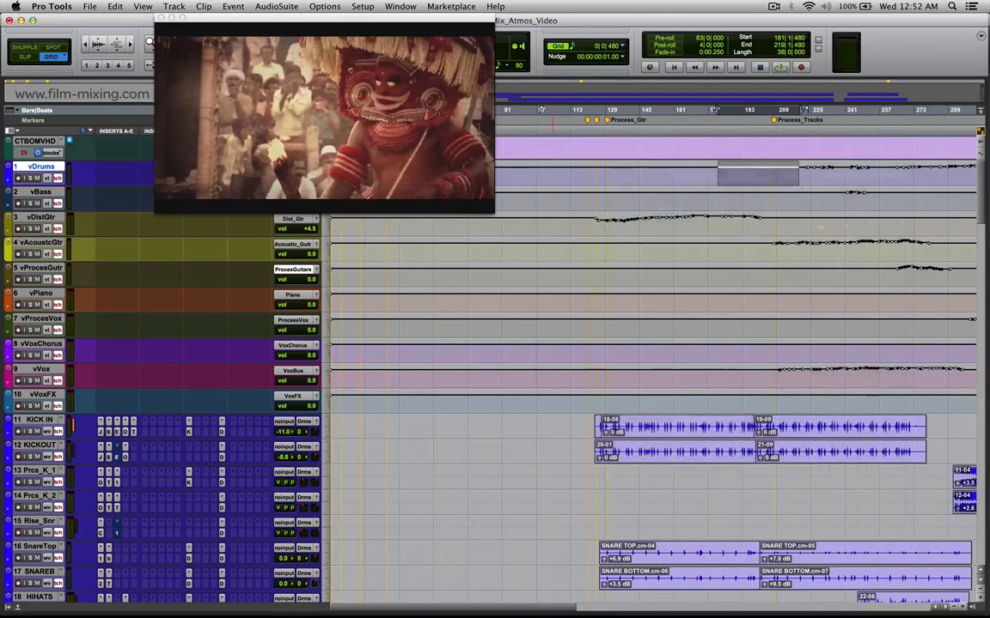
Open the Decapitator insert on the Bed_7.1 track to inspect it, and close it.
{"action": "left_click_drag", "start_coordinate": [984, 201], "coordinate": [984, 554]}
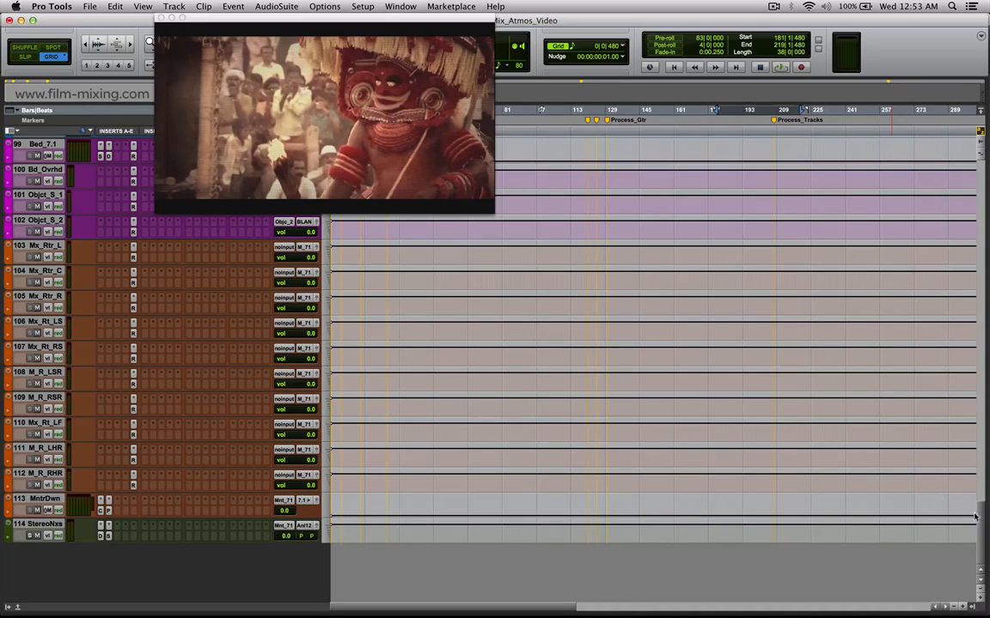
{"action": "scroll", "coordinate": [204, 232], "scroll_direction": "up", "scroll_amount": 5}
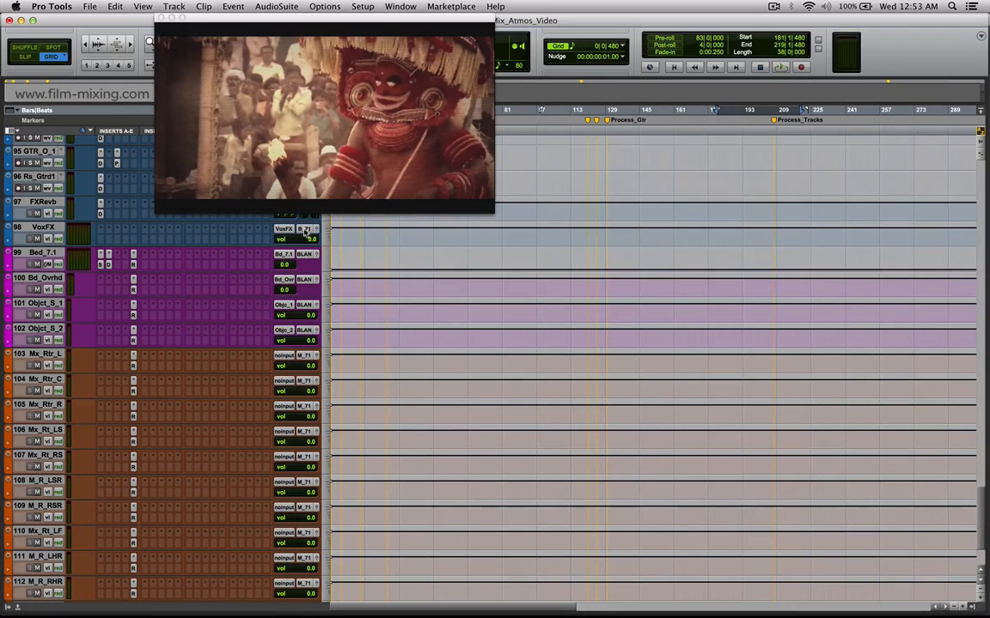
{"action": "scroll", "coordinate": [203, 232], "scroll_direction": "up", "scroll_amount": 2}
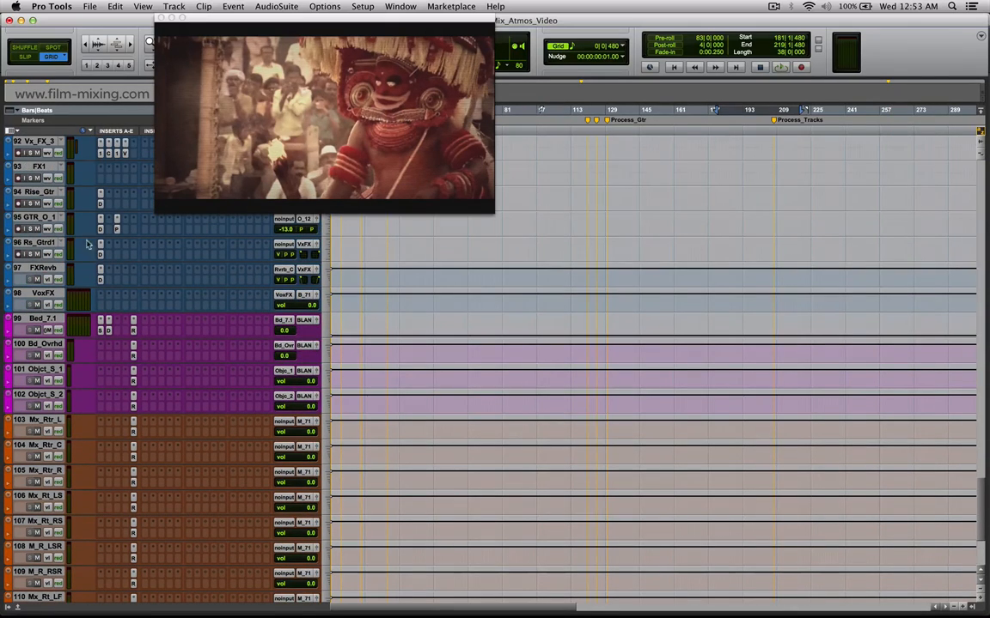
{"action": "left_click", "coordinate": [109, 333]}
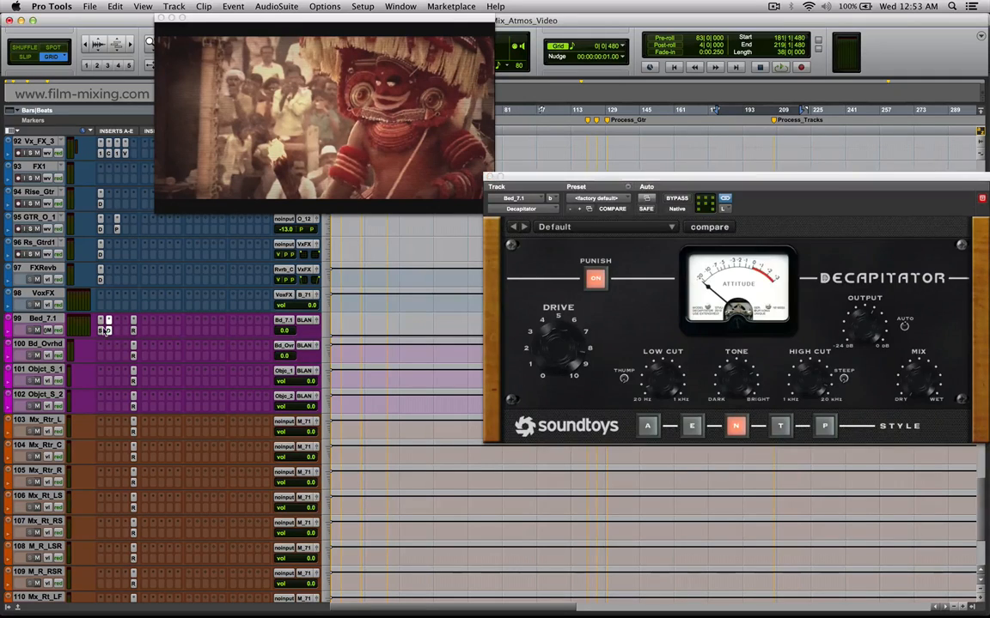
{"action": "key", "text": "super+w"}
Examine the Channel Strip filter on MntrDwn at the sections from bar 9 to 135 and bar 179 to 199, and close the plug-in.
{"action": "left_click", "coordinate": [102, 533]}
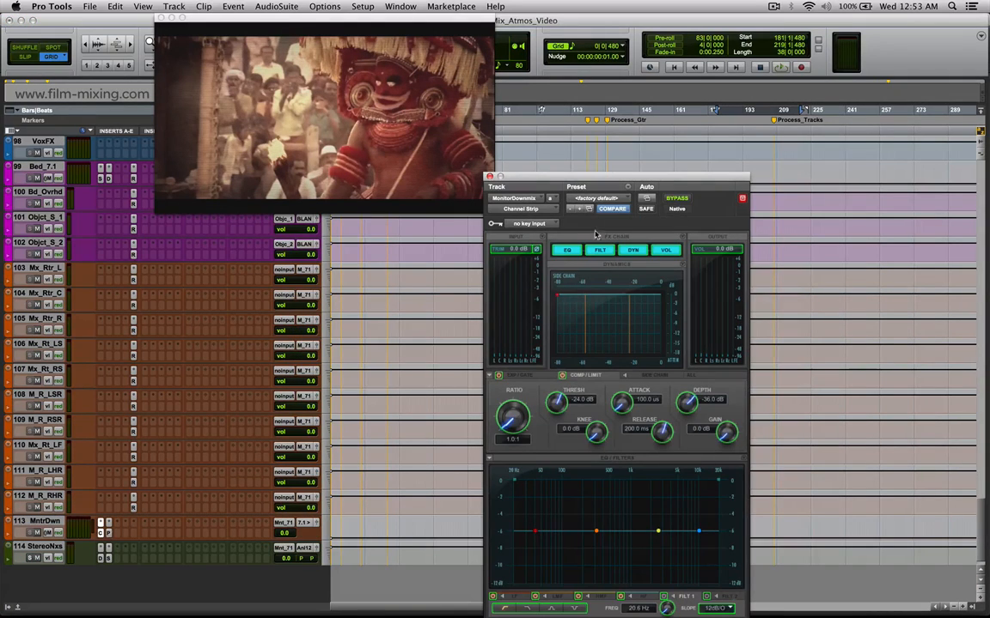
{"action": "left_click_drag", "start_coordinate": [596, 183], "coordinate": [728, 70]}
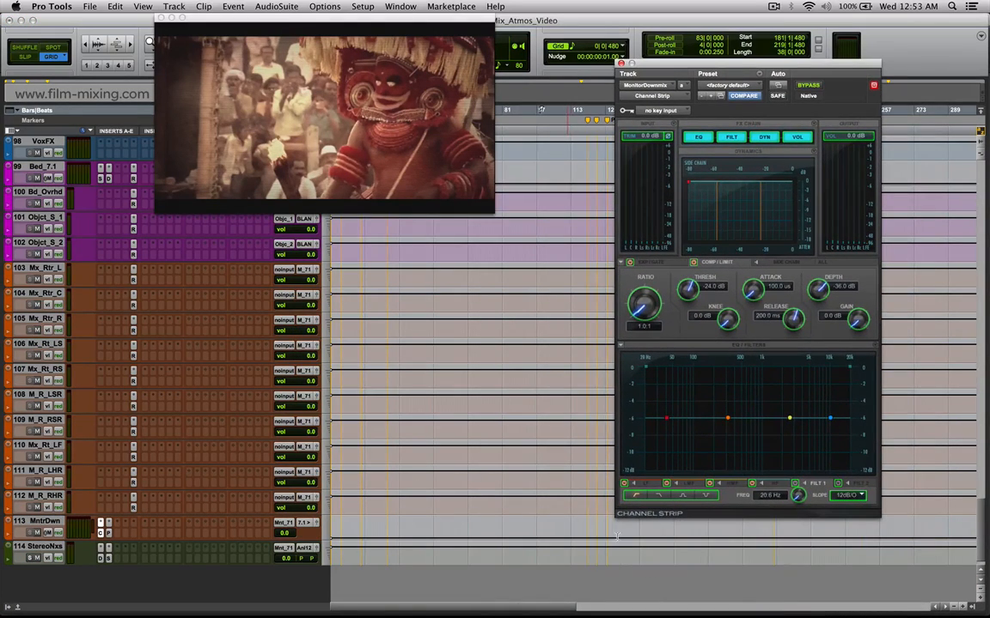
{"action": "left_click_drag", "start_coordinate": [588, 534], "coordinate": [327, 531]}
{"action": "key", "text": "space"}
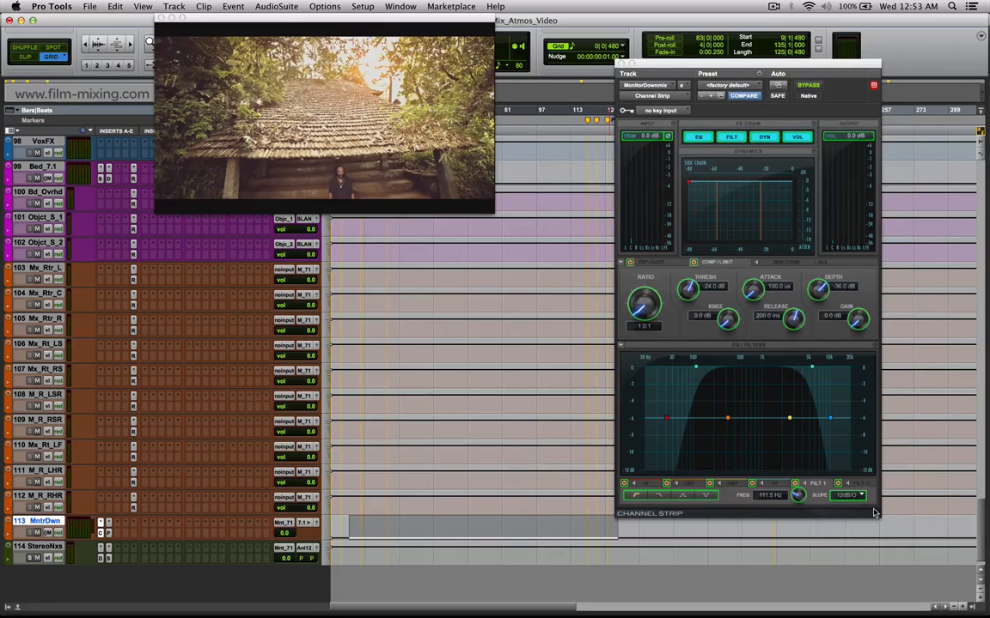
{"action": "left_click_drag", "start_coordinate": [348, 532], "coordinate": [708, 532]}
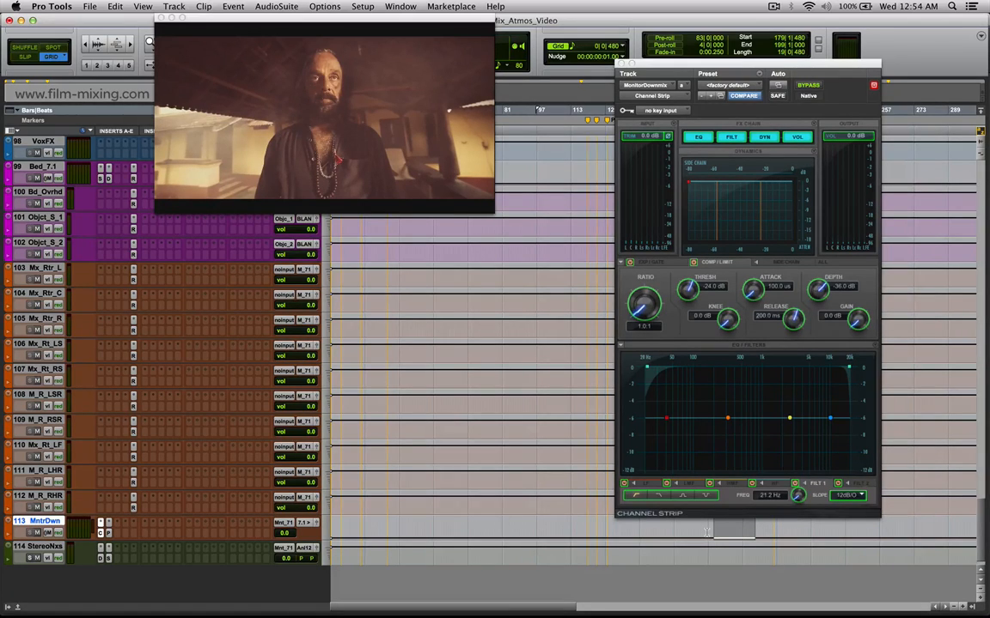
{"action": "left_click", "coordinate": [623, 64]}
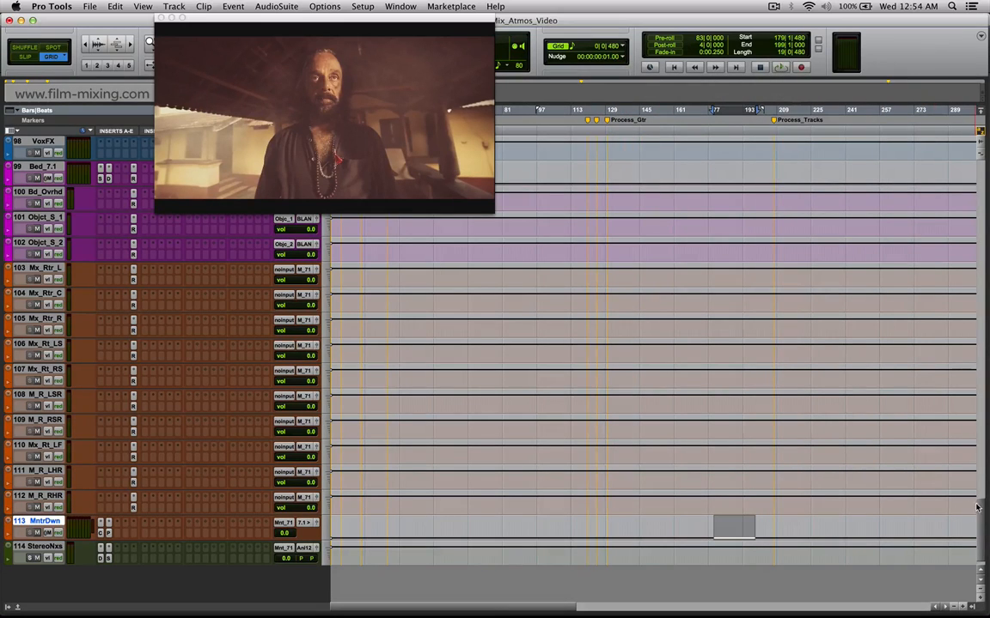
Play the song from the beginning with the video window enlarged, and stop playback.
{"action": "left_click_drag", "start_coordinate": [980, 518], "coordinate": [943, 132]}
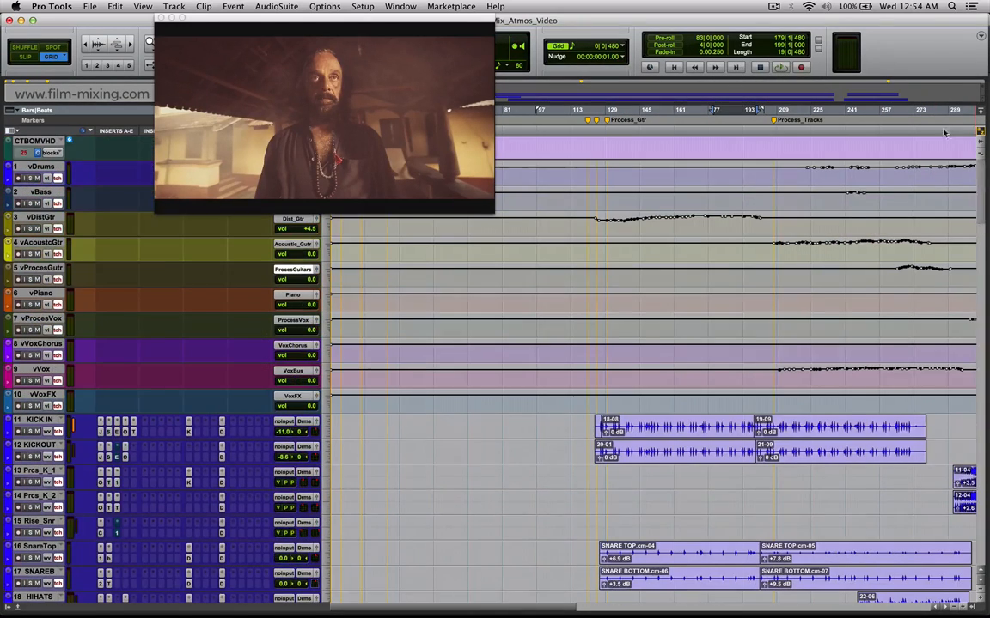
{"action": "left_click", "coordinate": [441, 276]}
{"action": "key", "text": "Return"}
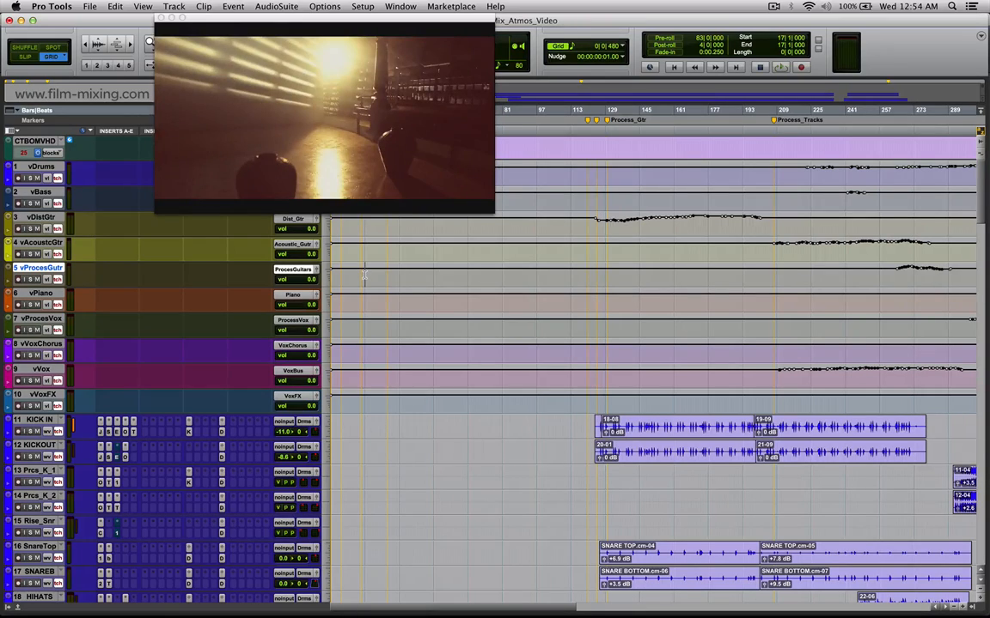
{"action": "key", "text": "space"}
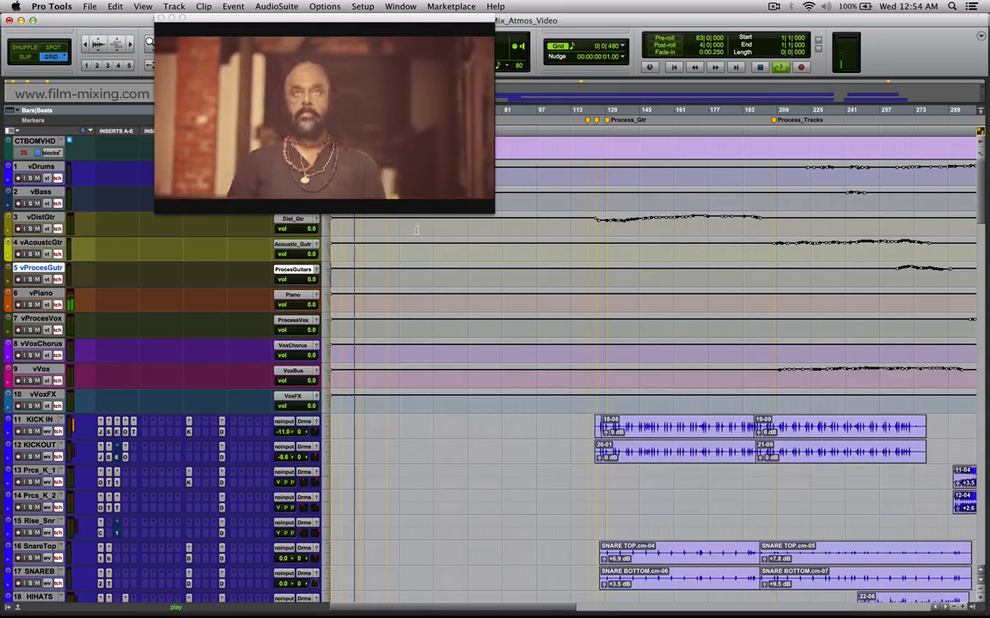
{"action": "right_click", "coordinate": [267, 82]}
{"action": "left_click", "coordinate": [293, 104]}
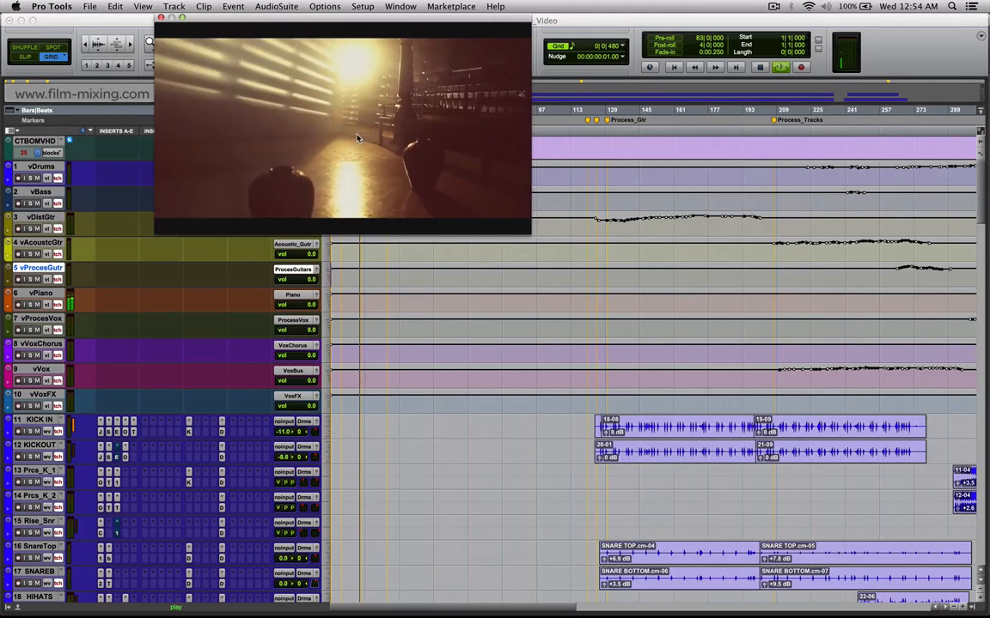
{"action": "left_click", "coordinate": [537, 288]}
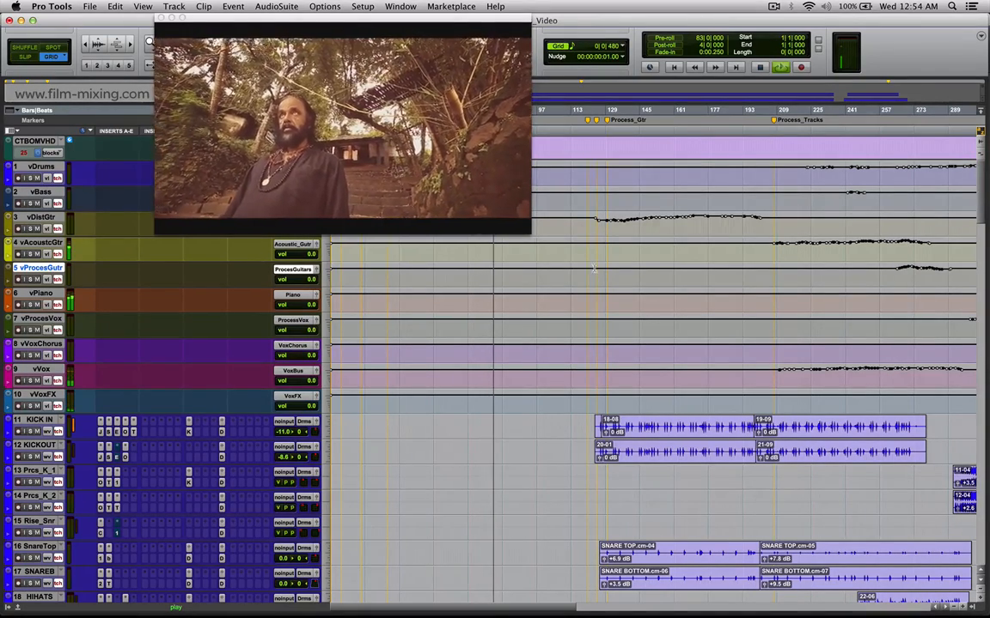
{"action": "key", "text": "space"}
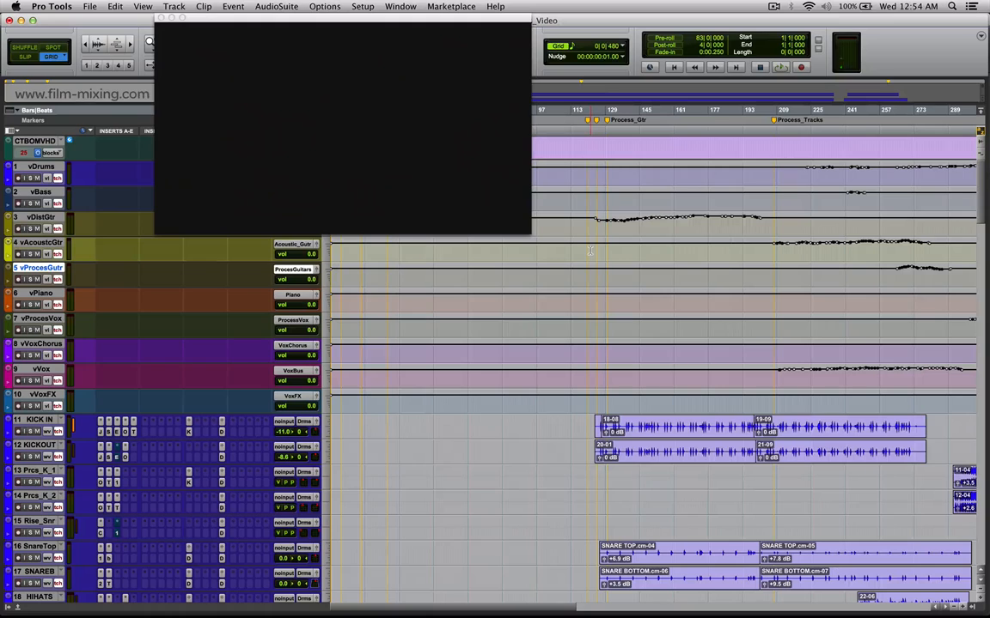
Close the Spanner window of the Bed_7.1 track during playback and stop the song.
{"action": "left_click", "coordinate": [593, 253]}
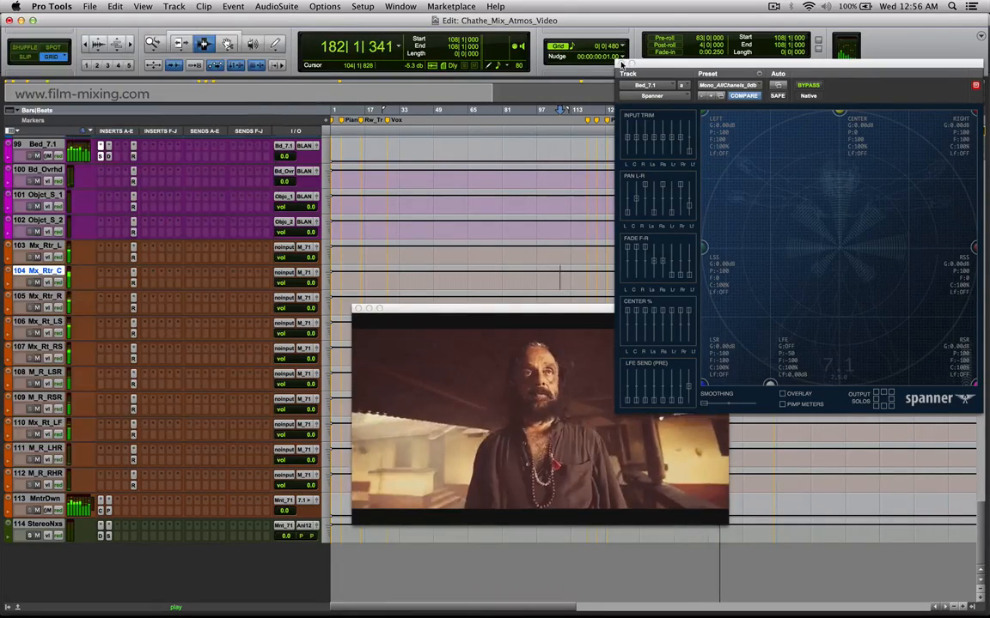
{"action": "left_click", "coordinate": [622, 62]}
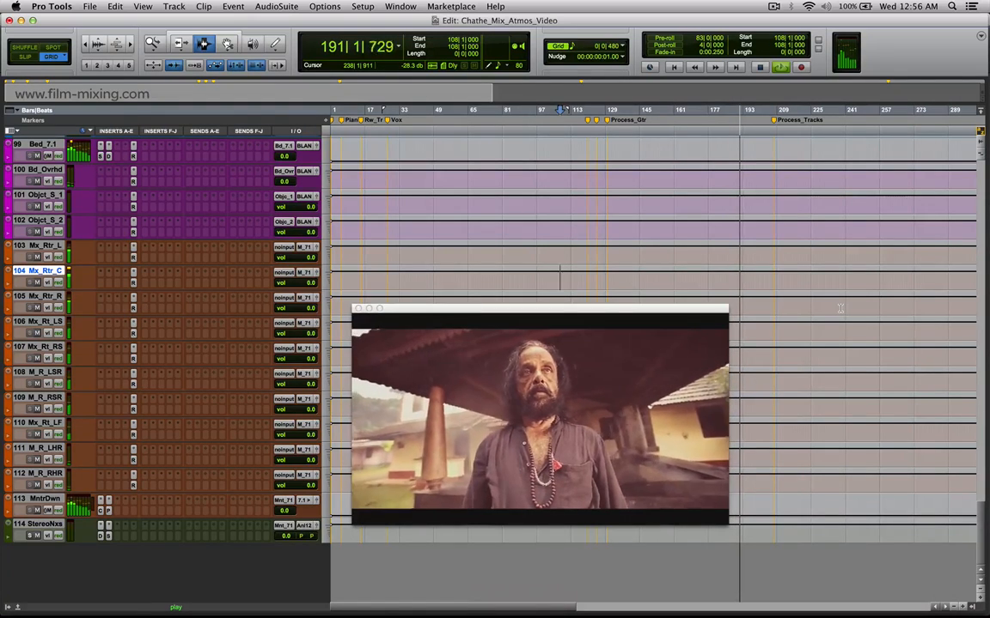
{"action": "key", "text": "space"}
{"action": "key", "text": "Home"}
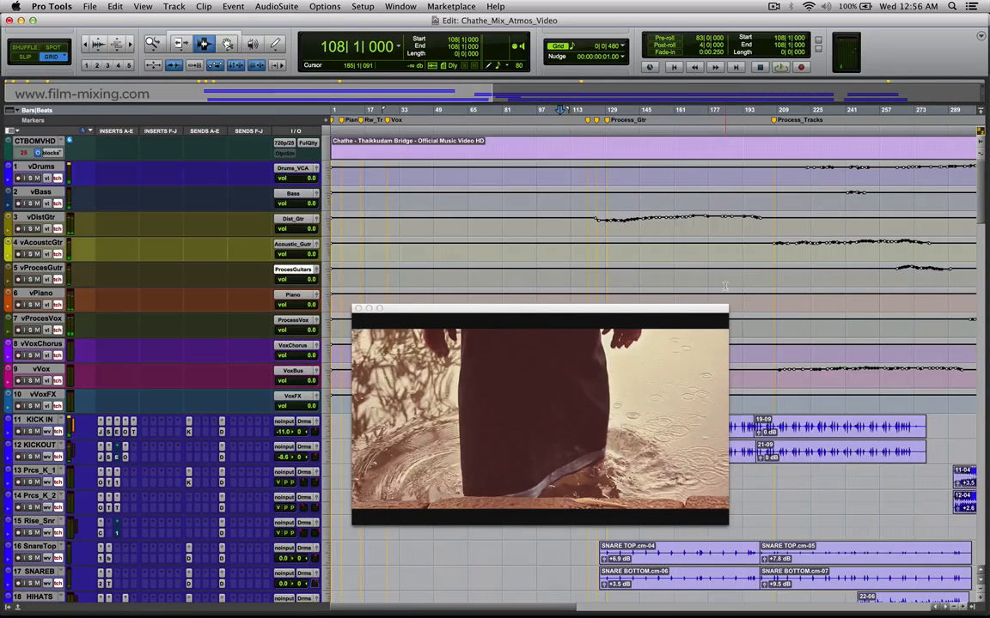
Mark the vDistGtr sections from about bar 134 to 142 and bar 142 to 212, and move the video window off the kick clips.
{"action": "left_click", "coordinate": [622, 221]}
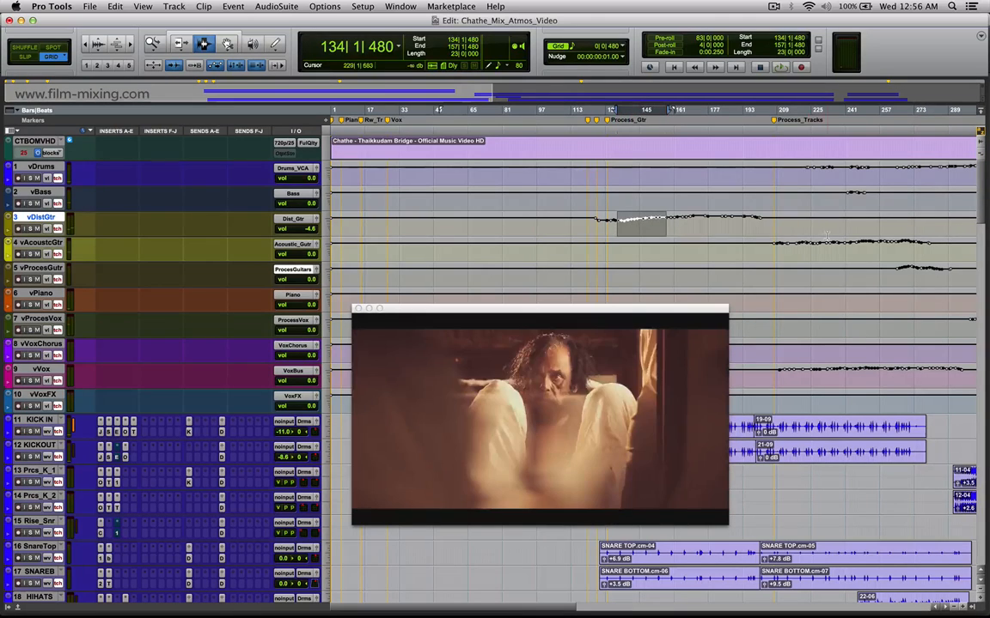
{"action": "left_click", "coordinate": [783, 223]}
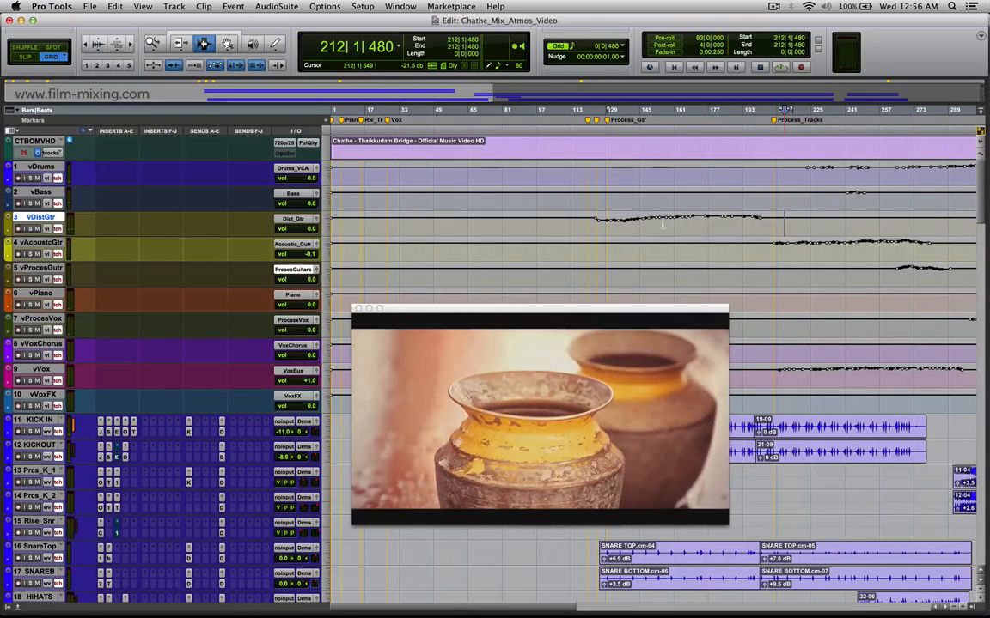
{"action": "left_click_drag", "start_coordinate": [654, 226], "coordinate": [466, 232]}
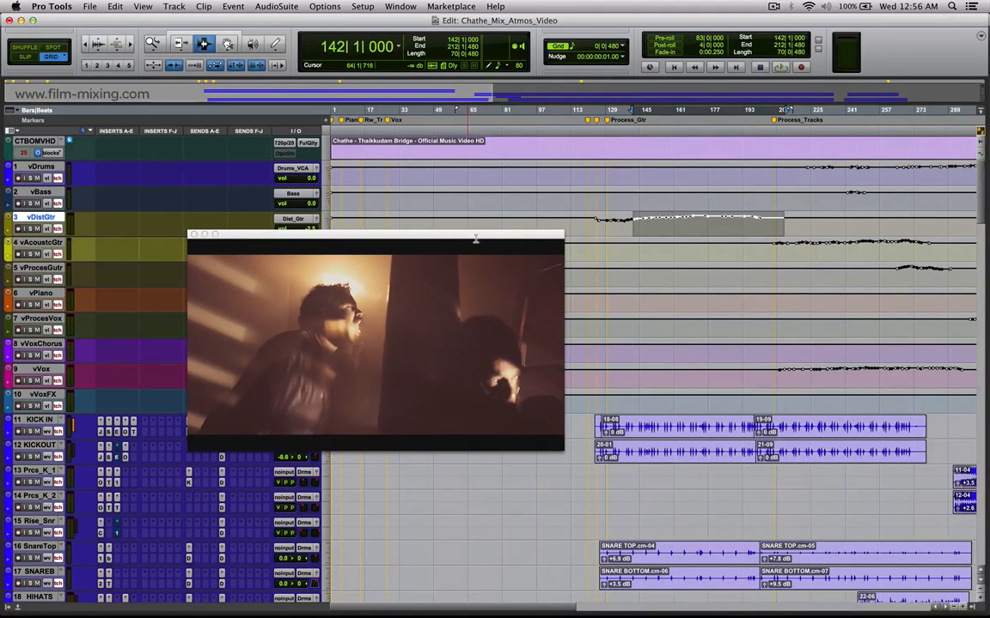
Switch the tracks to volume automation view and mark the Vx_Prc_2 section from about bar 146 to 161.
{"action": "left_click_drag", "start_coordinate": [983, 187], "coordinate": [986, 466]}
{"action": "left_click", "coordinate": [647, 292]}
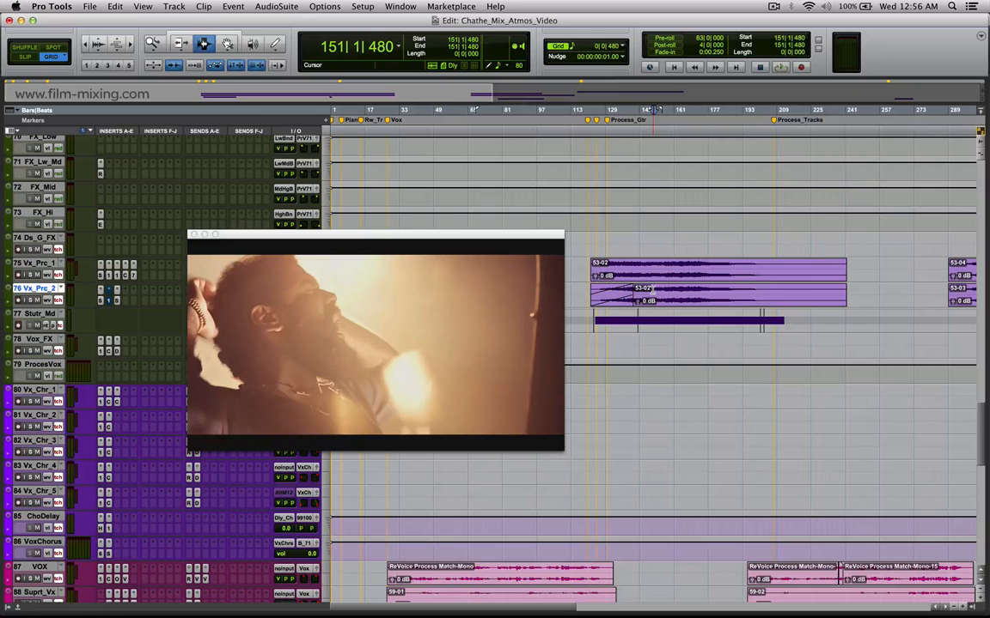
{"action": "key", "text": "ctrl+alt+minus"}
{"action": "left_click_drag", "start_coordinate": [642, 294], "coordinate": [675, 302]}
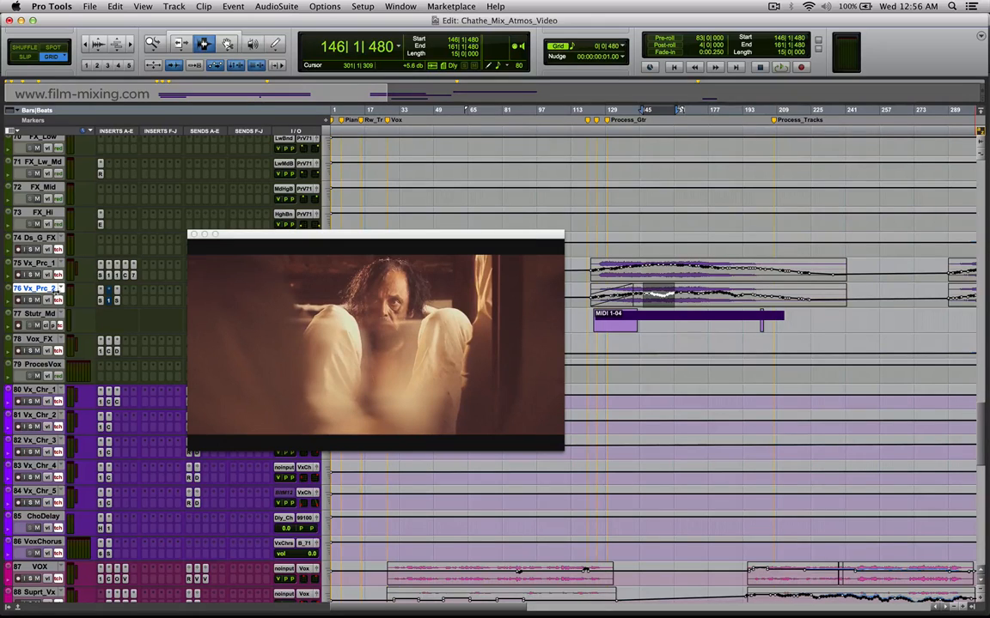
Listen to Vx_Prc_1 and Vx_Prc_2 soloed from about bar 147, and clear the solos.
{"action": "left_click", "coordinate": [30, 275]}
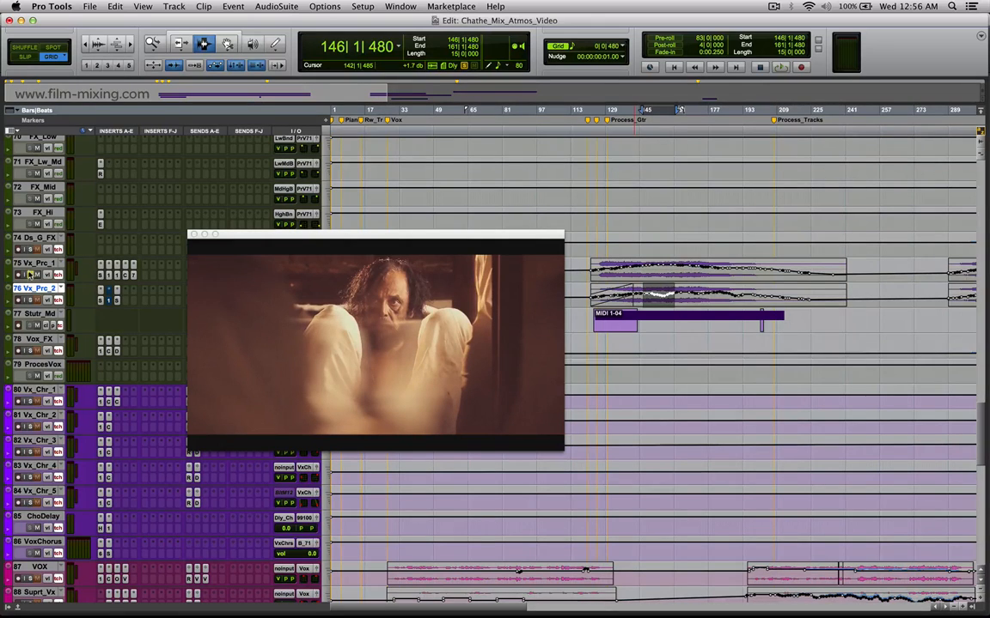
{"action": "left_click", "coordinate": [646, 301]}
{"action": "key", "text": "space"}
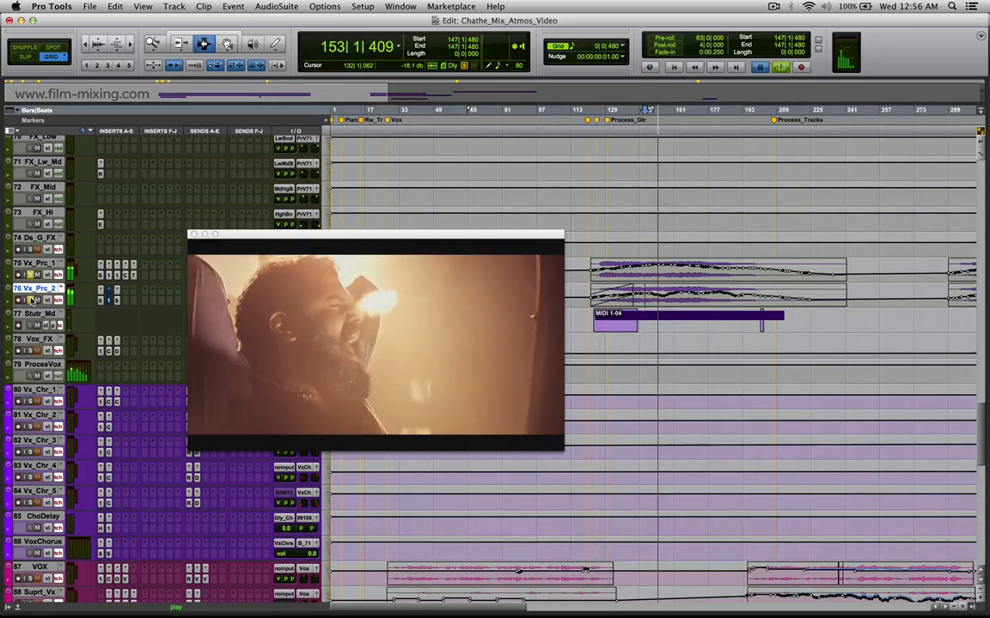
{"action": "key", "text": "space"}
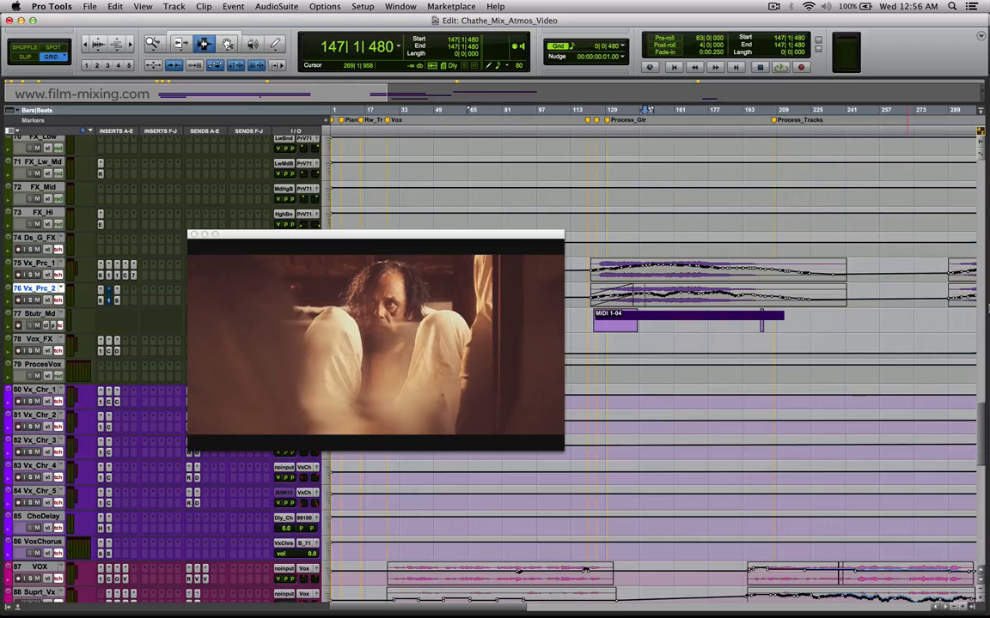
Mark the KICK IN and KICKOUT section from about bar 124 to 202.
{"action": "left_click_drag", "start_coordinate": [981, 434], "coordinate": [984, 163]}
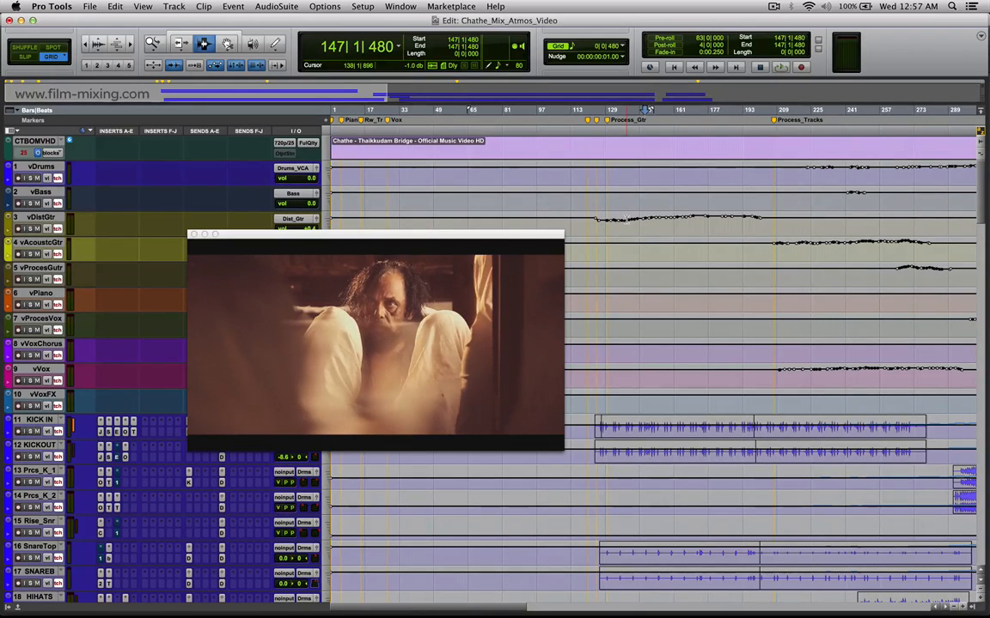
{"action": "left_click_drag", "start_coordinate": [595, 430], "coordinate": [761, 453]}
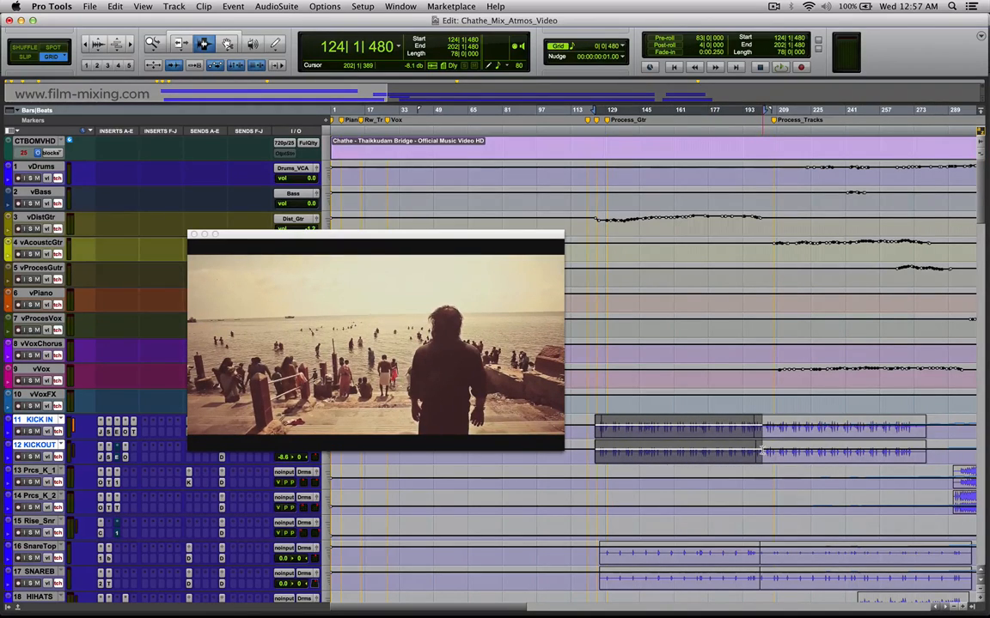
{"action": "left_click_drag", "start_coordinate": [761, 451], "coordinate": [762, 451]}
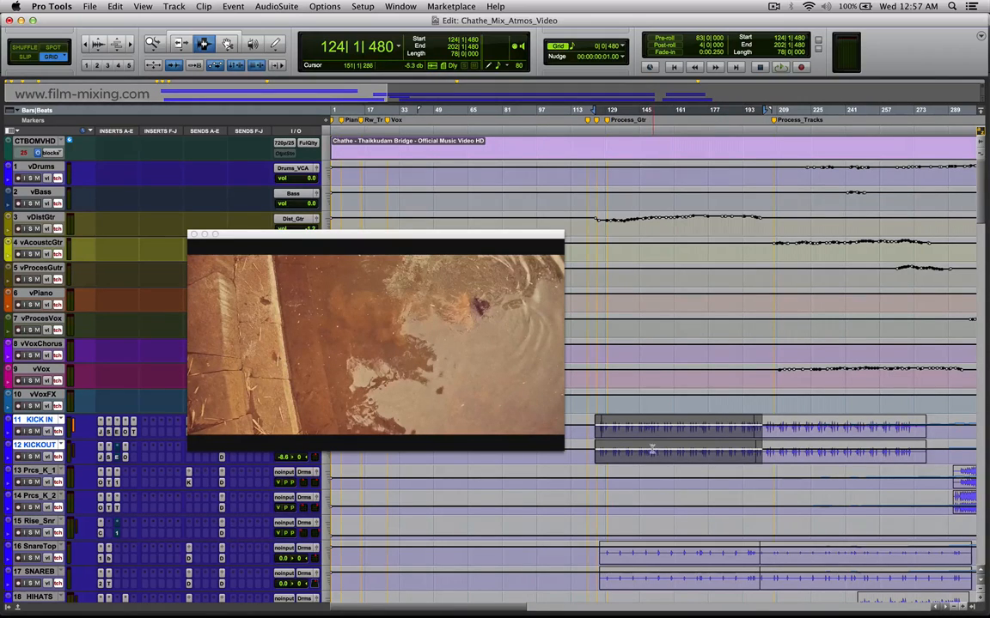
Locate to about bar 218 on vVoxFX and place the video window over the uppermost VCA tracks.
{"action": "left_click", "coordinate": [796, 396]}
{"action": "key", "text": "r"}
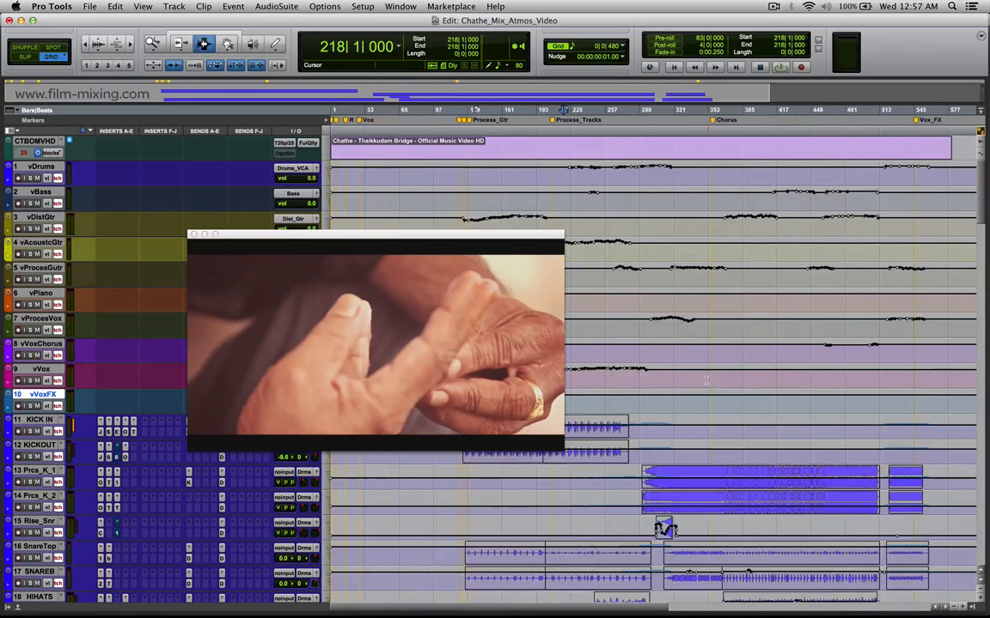
{"action": "left_click_drag", "start_coordinate": [482, 235], "coordinate": [446, 19]}
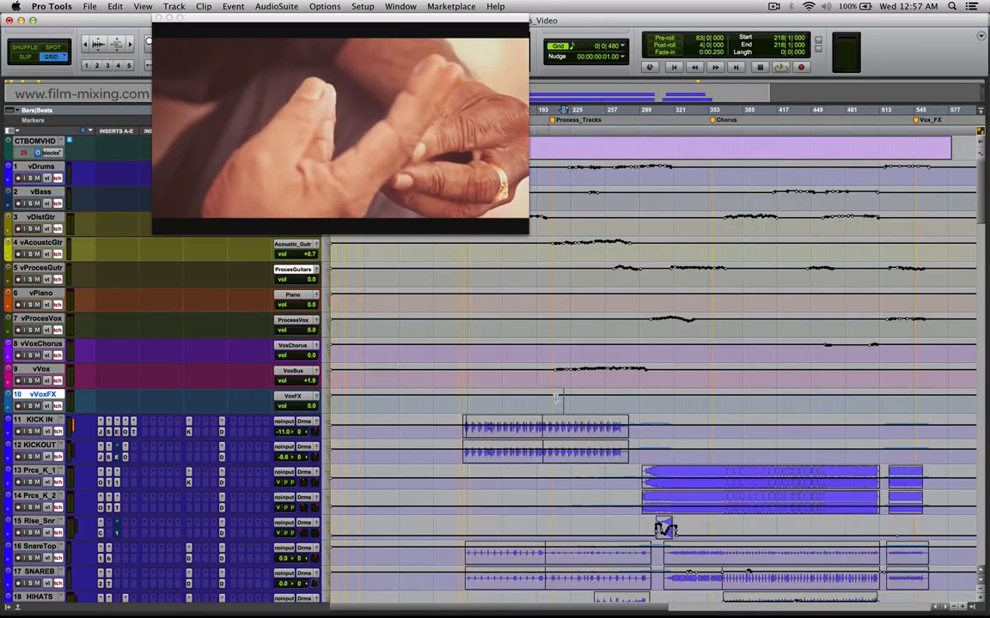
Mark the section from about bar 208 to 217 on vVoxFX and from bar 195 to 209 on vVox.
{"action": "key", "text": "t"}
{"action": "left_click_drag", "start_coordinate": [656, 395], "coordinate": [614, 391]}
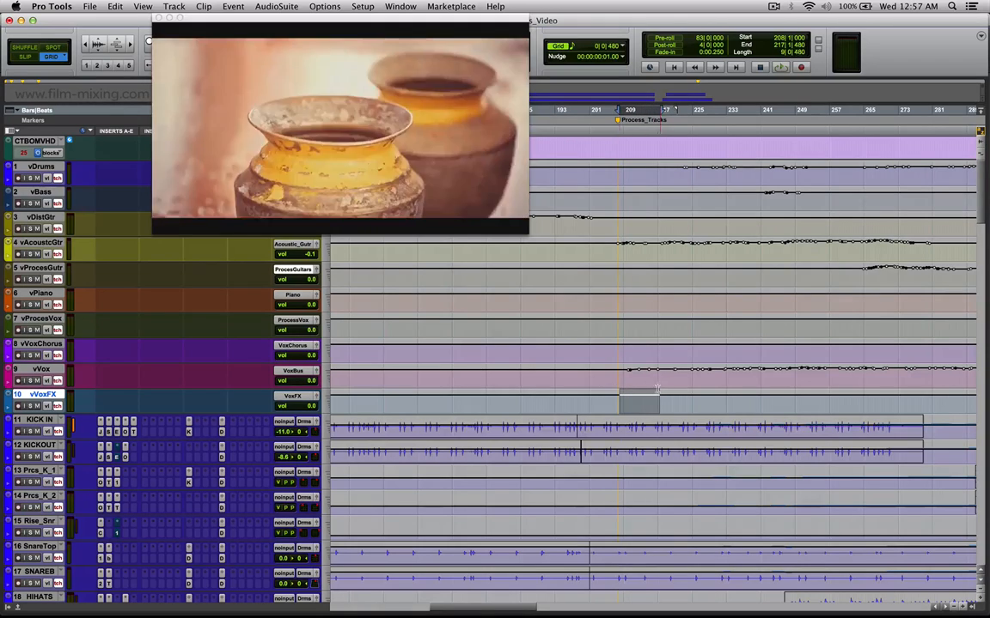
{"action": "left_click", "coordinate": [613, 388]}
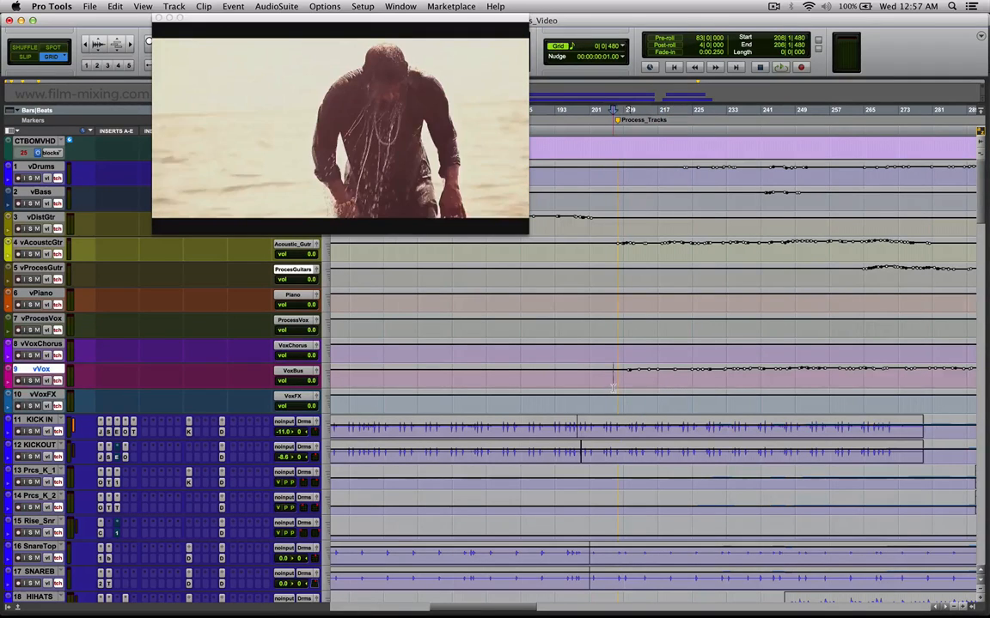
{"action": "left_click", "coordinate": [615, 388]}
{"action": "left_click_drag", "start_coordinate": [560, 378], "coordinate": [623, 386]}
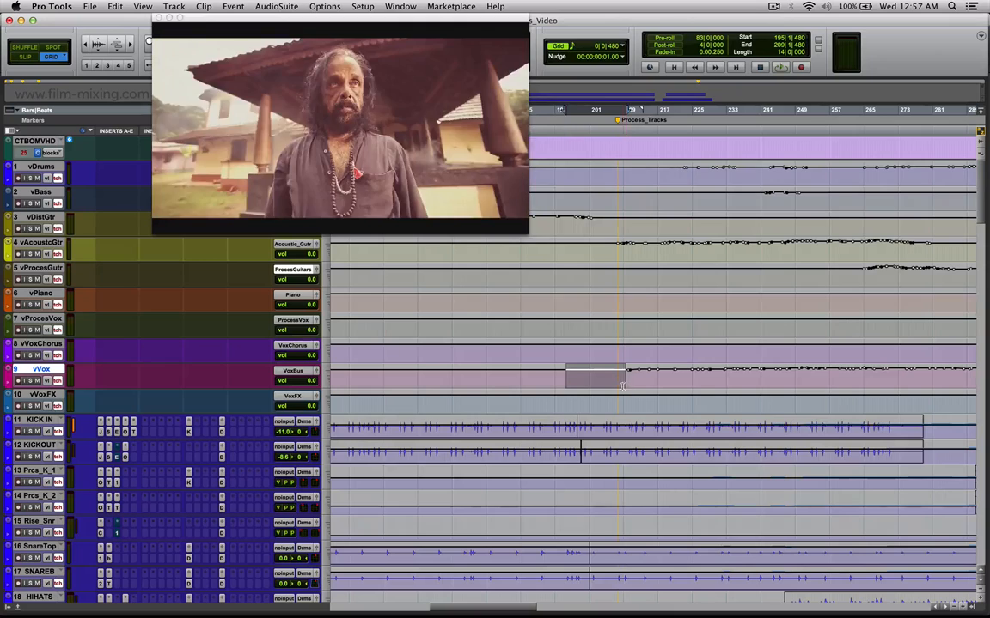
Mark the vAcoustcGtr automation from about bar 208 to 277 and listen to it soloed from bar 246.
{"action": "left_click", "coordinate": [622, 385]}
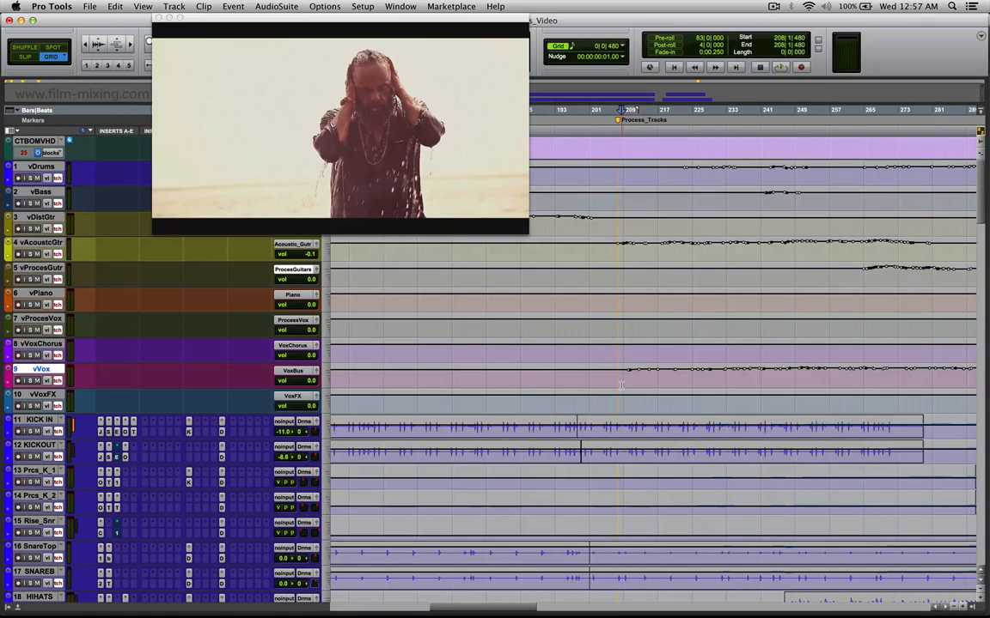
{"action": "left_click_drag", "start_coordinate": [617, 246], "coordinate": [916, 254]}
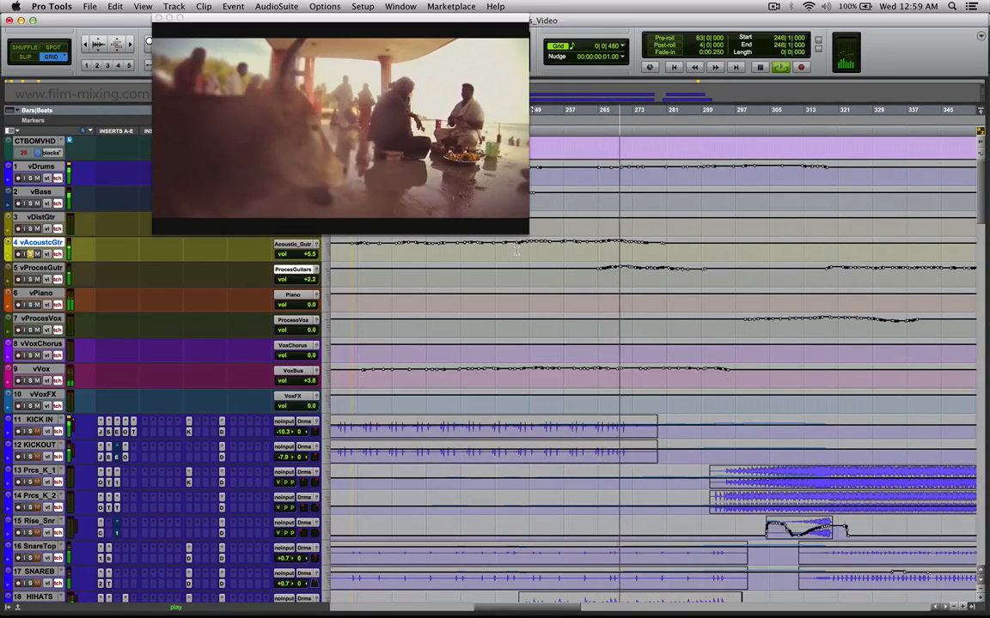
{"action": "key", "text": "space"}
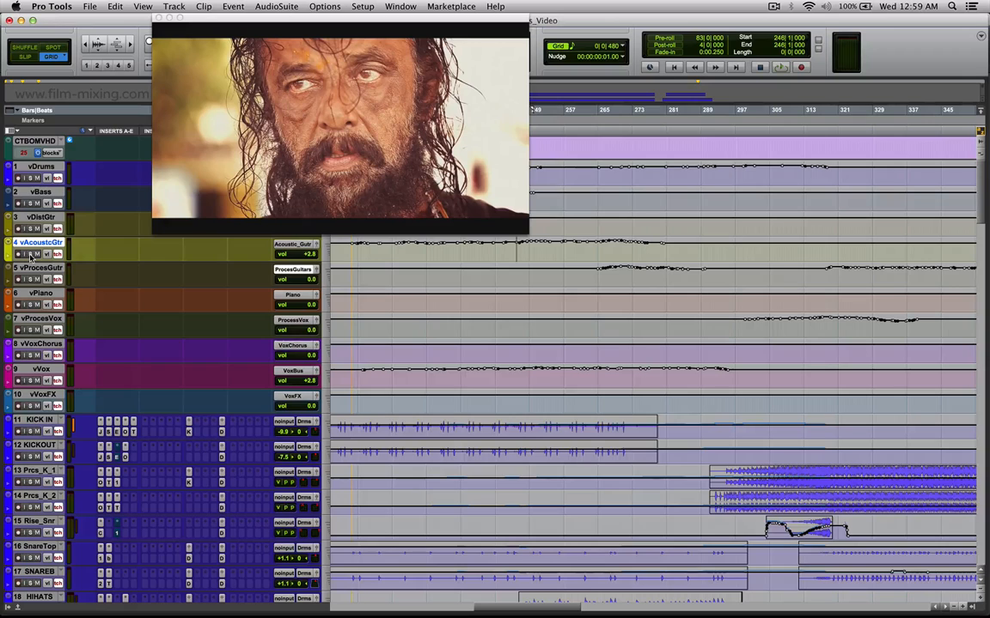
Mark vAcoustcGtr from bar 243 to 275, vVox from about bar 236 to 272, and vAcoustcGtr from bar 245 to 278.
{"action": "left_click_drag", "start_coordinate": [505, 248], "coordinate": [643, 250]}
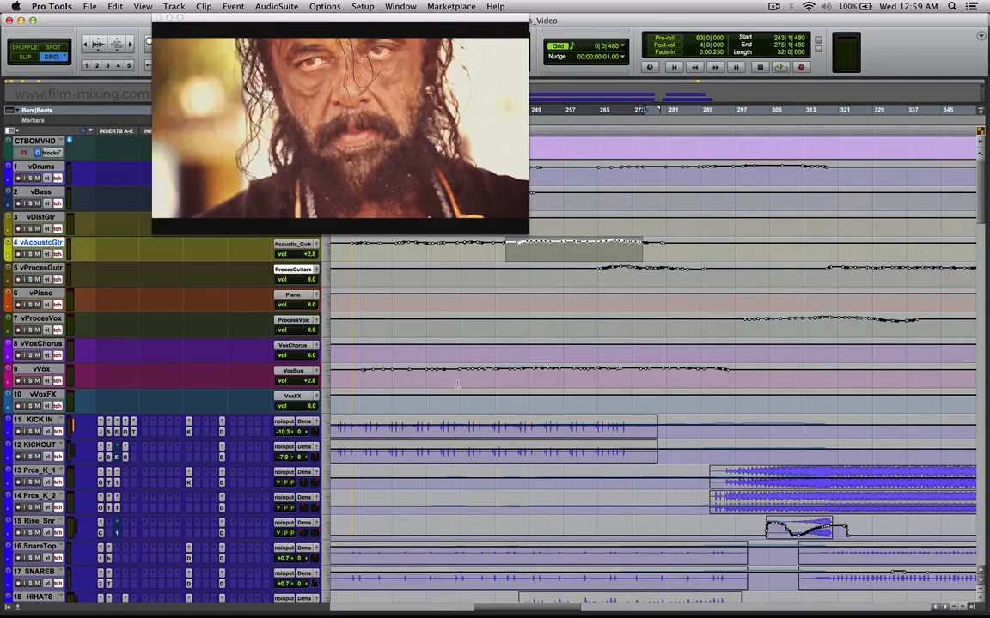
{"action": "left_click_drag", "start_coordinate": [476, 376], "coordinate": [627, 375]}
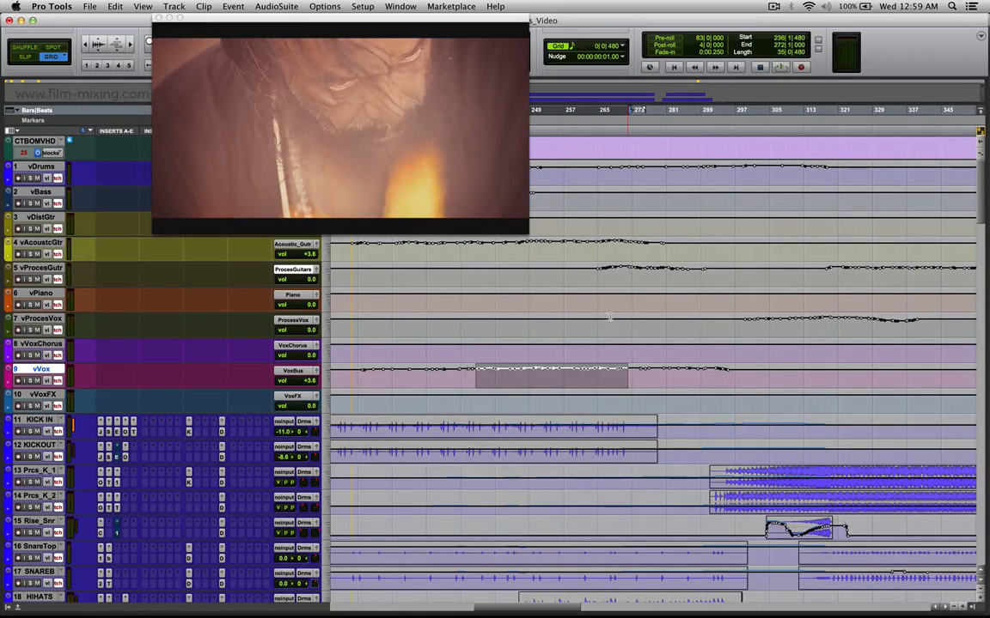
{"action": "left_click_drag", "start_coordinate": [513, 249], "coordinate": [656, 249]}
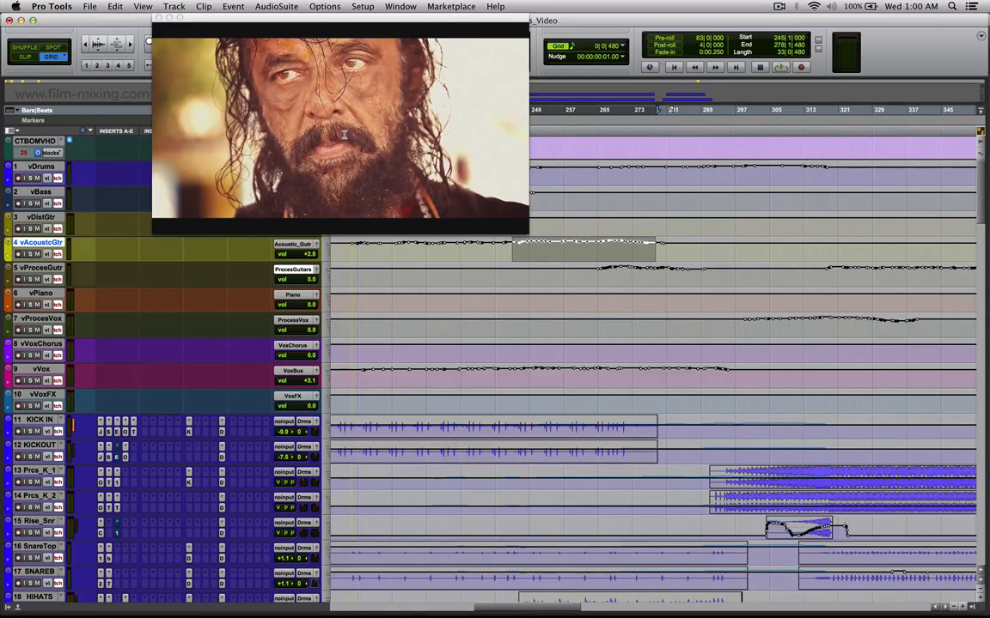
Listen to the full mix from bar 246 and locate to bar 274 on vProcesGutr.
{"action": "left_click", "coordinate": [533, 275]}
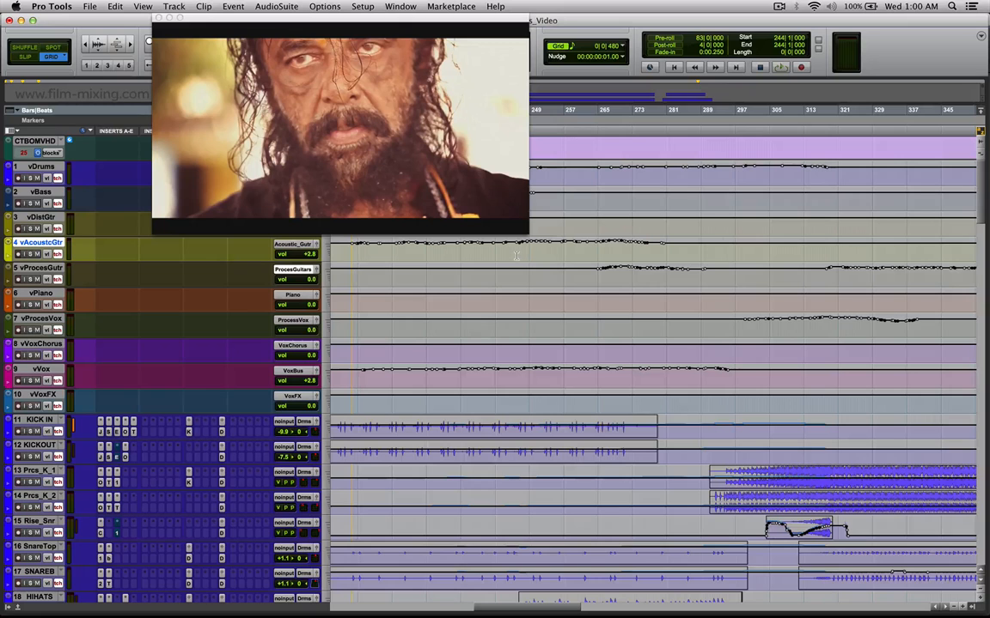
{"action": "key", "text": "space"}
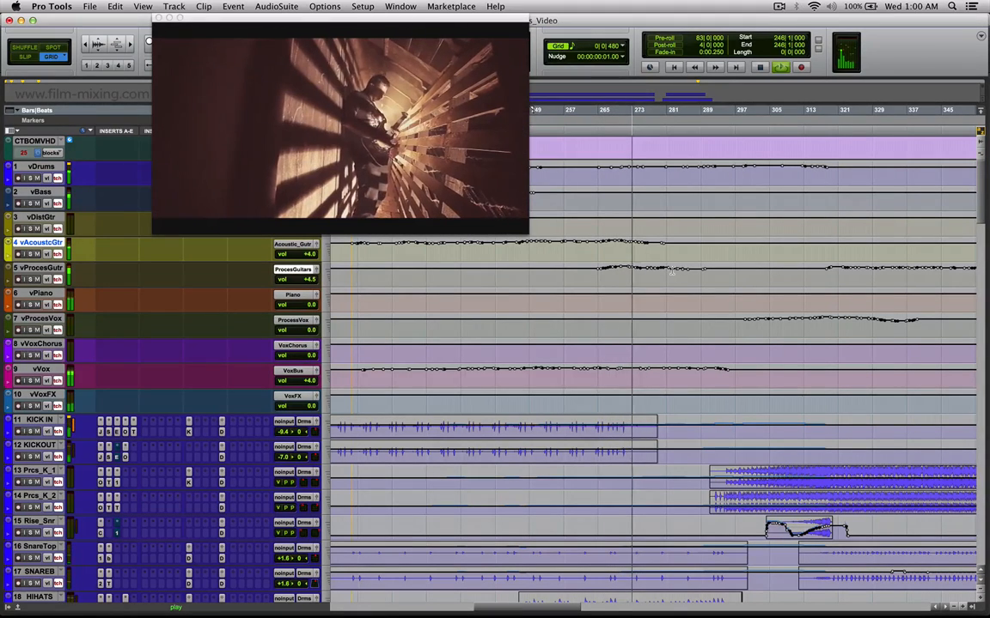
{"action": "key", "text": "space"}
{"action": "left_click", "coordinate": [643, 269]}
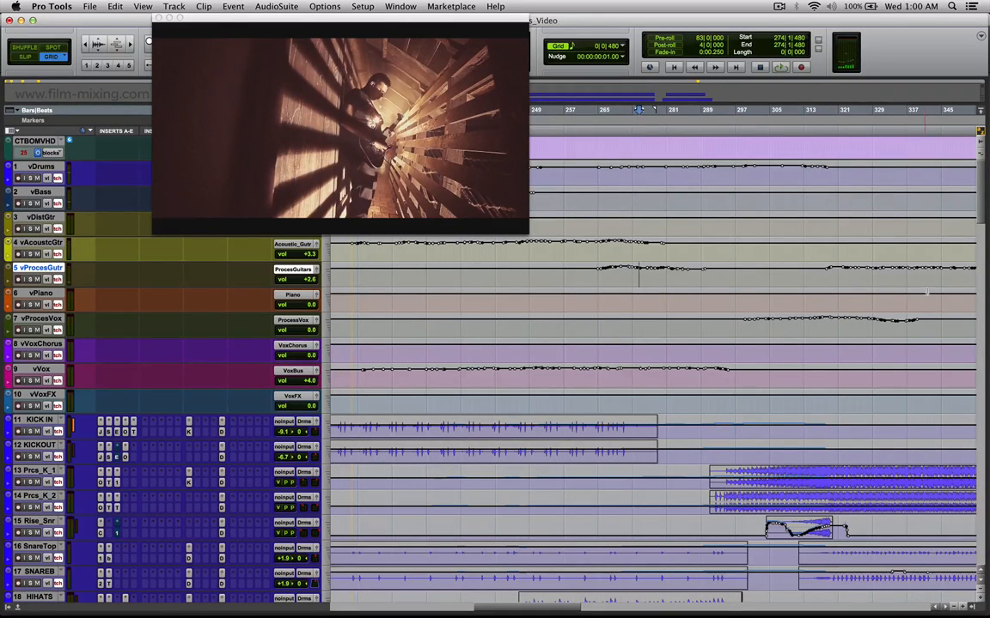
Find the Pan_Gtr clip among the guitar tracks and locate to bar 276 on it.
{"action": "mouse_move", "coordinate": [983, 214]}
{"action": "left_mouse_down"}
{"action": "mouse_move", "coordinate": [984, 248]}
{"action": "mouse_move", "coordinate": [983, 225]}
{"action": "left_mouse_up"}
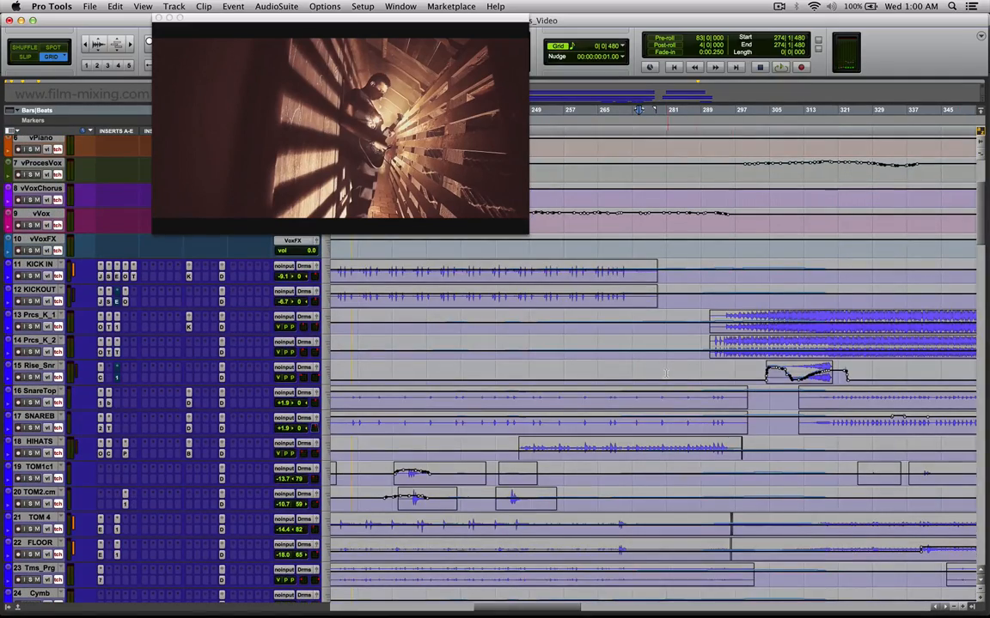
{"action": "scroll", "coordinate": [665, 378], "scroll_direction": "down", "scroll_amount": 2}
{"action": "scroll", "coordinate": [666, 378], "scroll_direction": "down", "scroll_amount": 10}
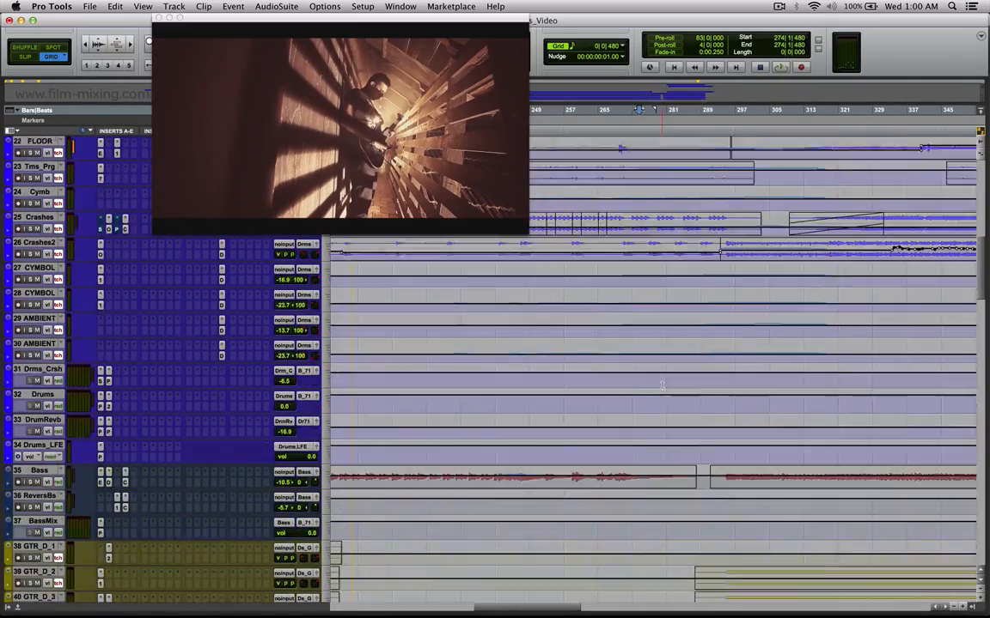
{"action": "scroll", "coordinate": [663, 386], "scroll_direction": "down", "scroll_amount": 7}
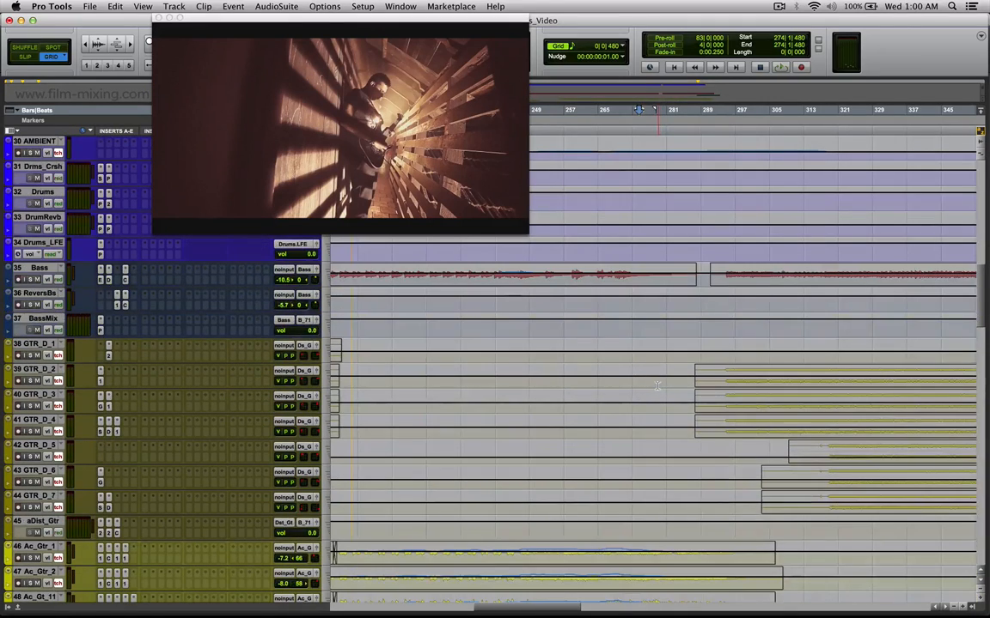
{"action": "scroll", "coordinate": [655, 390], "scroll_direction": "down", "scroll_amount": 2}
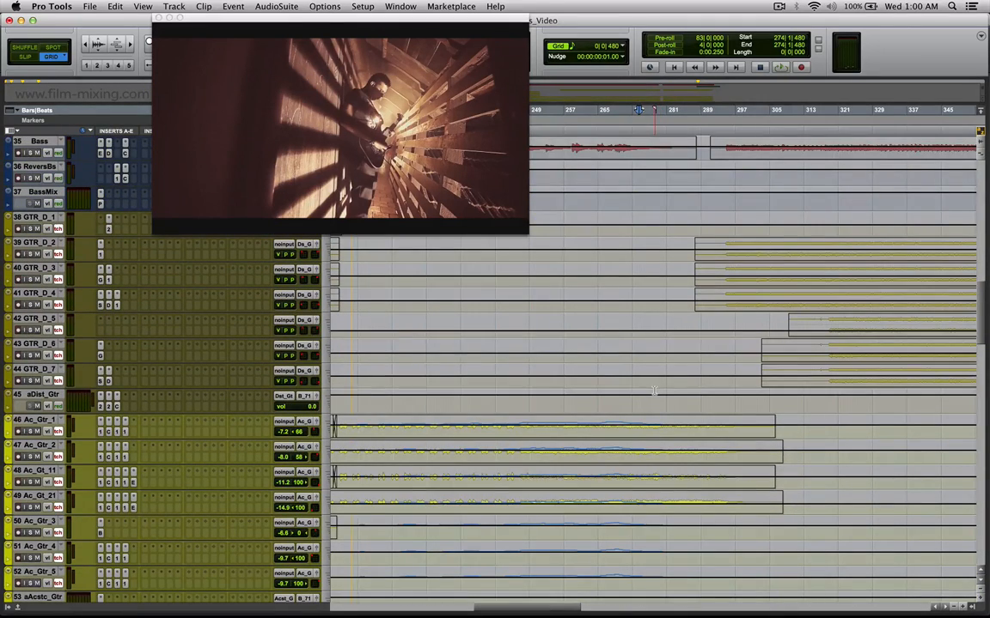
{"action": "scroll", "coordinate": [655, 391], "scroll_direction": "down", "scroll_amount": 3}
{"action": "scroll", "coordinate": [636, 434], "scroll_direction": "down", "scroll_amount": 3}
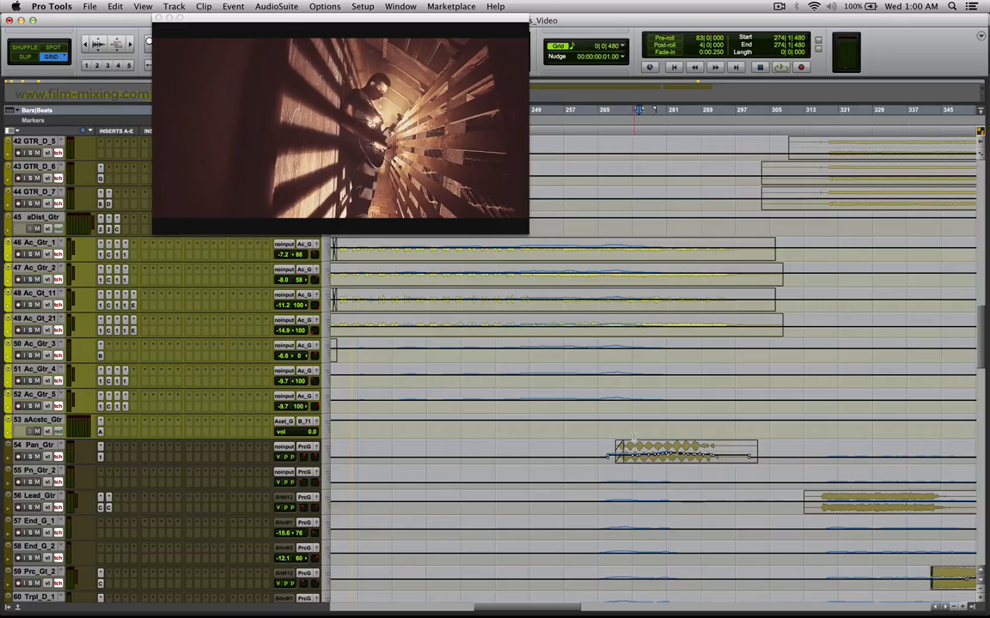
{"action": "left_click", "coordinate": [644, 452]}
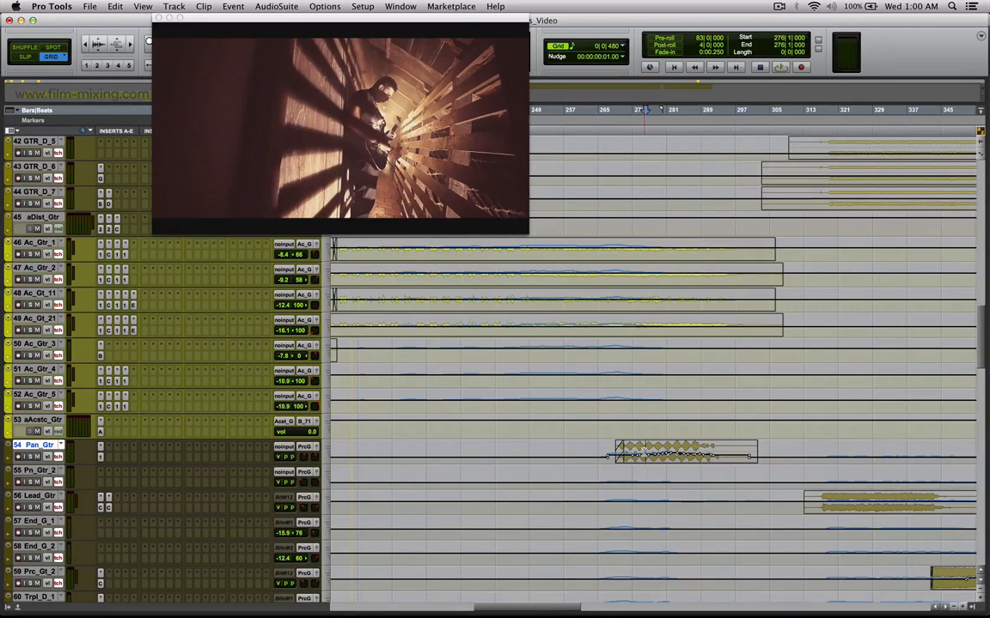
Inspect the Pan_Gtr clip's waveform up close and mark its section from bar 270 to 293.
{"action": "key", "text": "super+bracketright"}
{"action": "key", "text": "super+bracketright"}
{"action": "key", "text": "super+bracketright"}
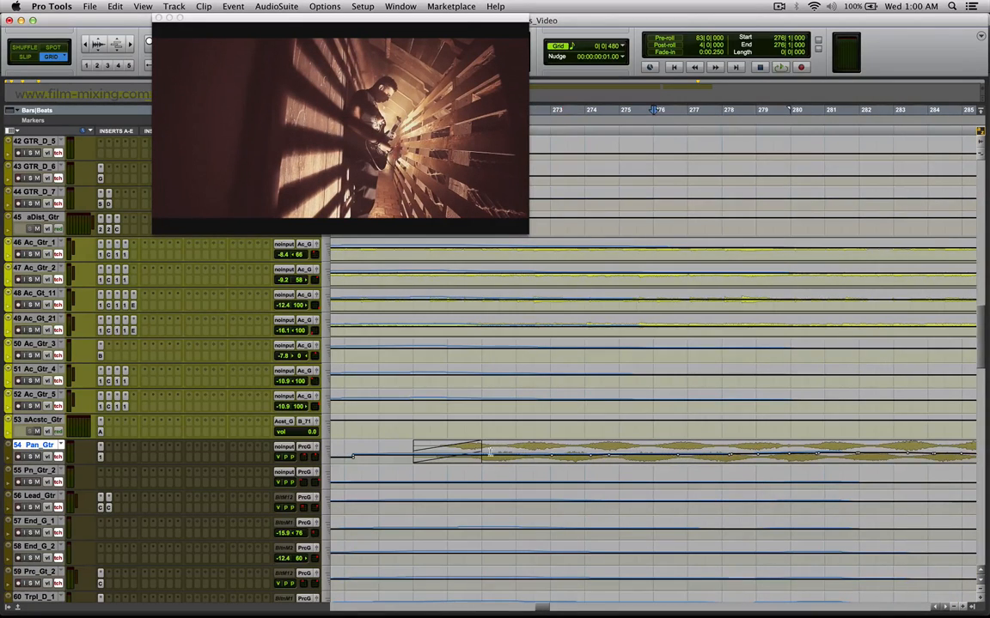
{"action": "left_click_drag", "start_coordinate": [706, 472], "coordinate": [602, 455]}
{"action": "key", "text": "super+bracketleft"}
{"action": "key", "text": "super+bracketleft"}
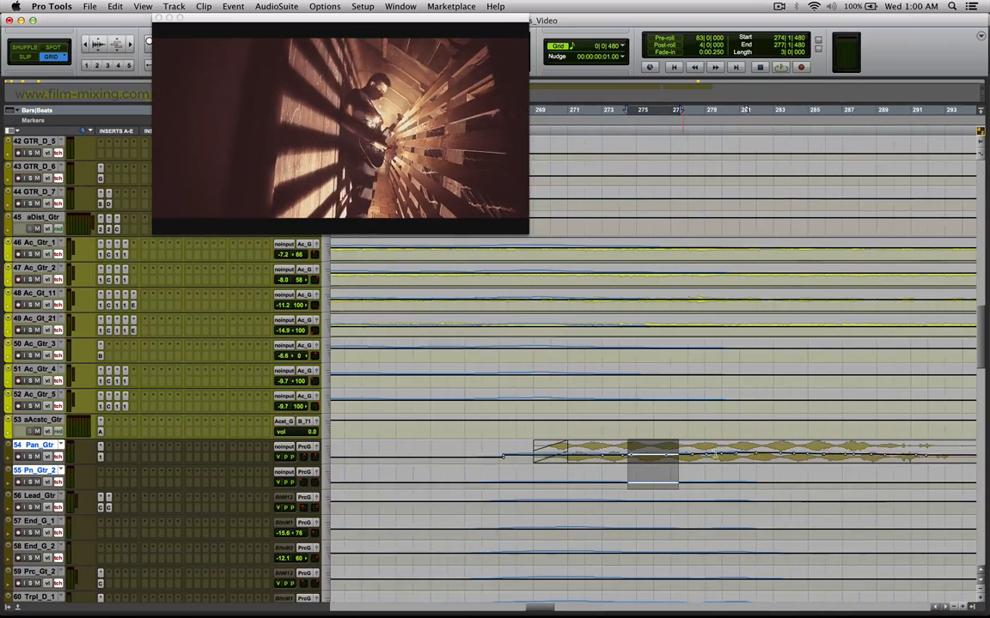
{"action": "left_click_drag", "start_coordinate": [801, 452], "coordinate": [602, 448]}
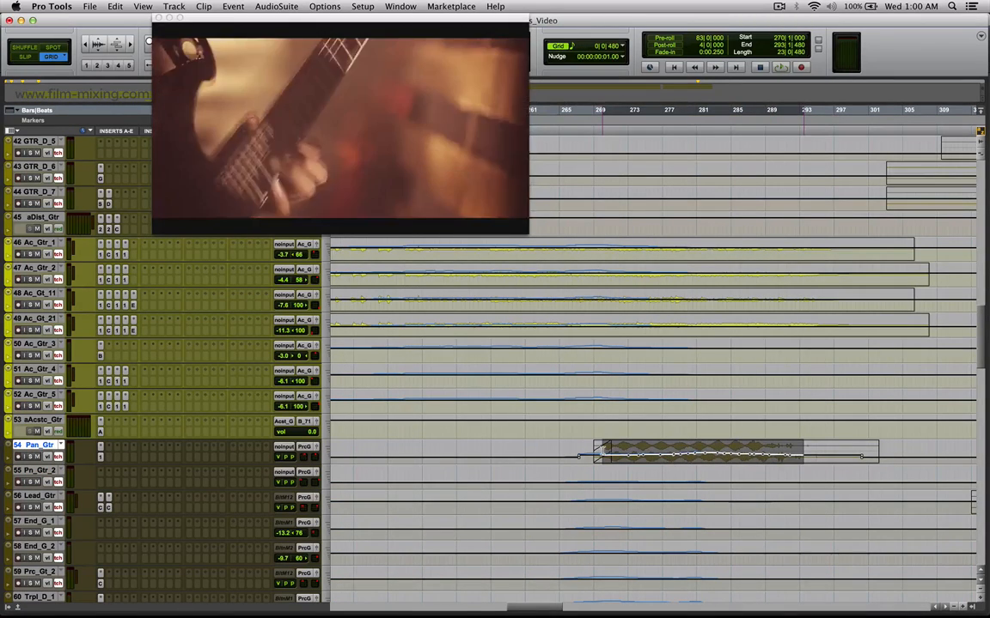
Listen to Pan_Gtr soloed from about bar 270.
{"action": "left_click", "coordinate": [603, 447]}
{"action": "key", "text": "space"}
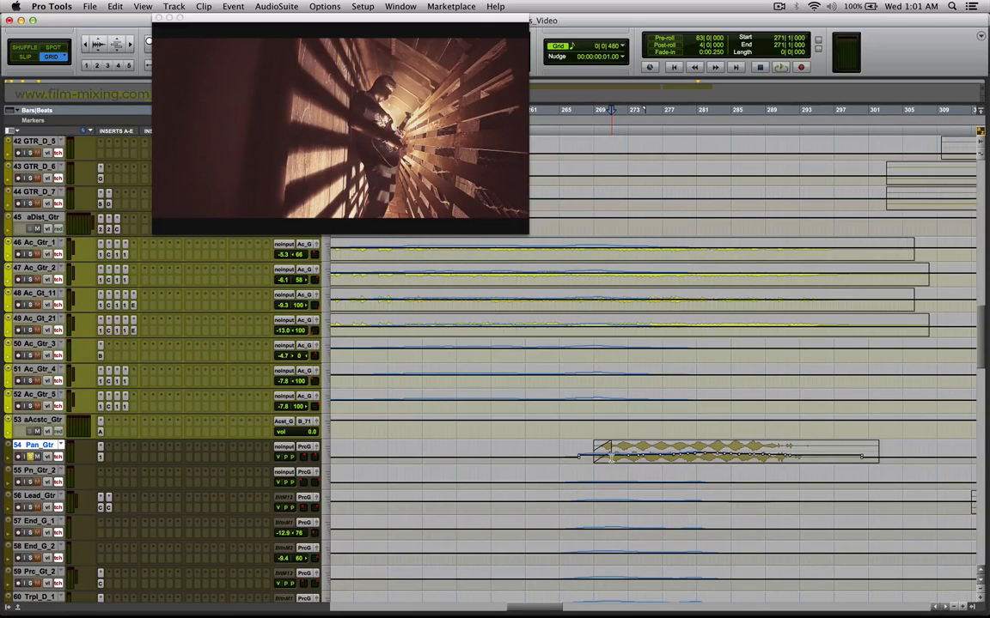
{"action": "left_click", "coordinate": [602, 454]}
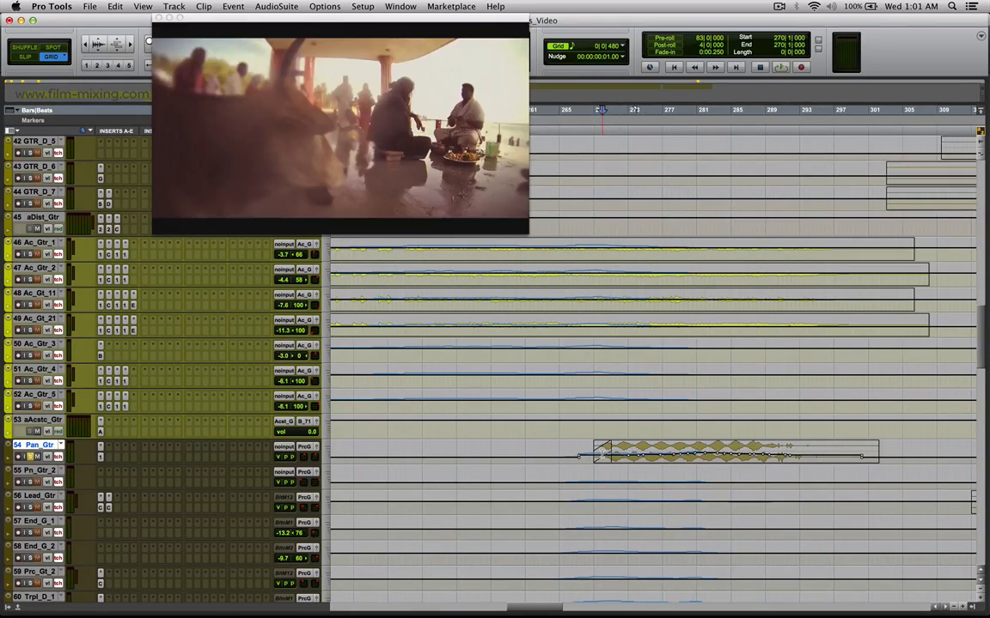
{"action": "key", "text": "space"}
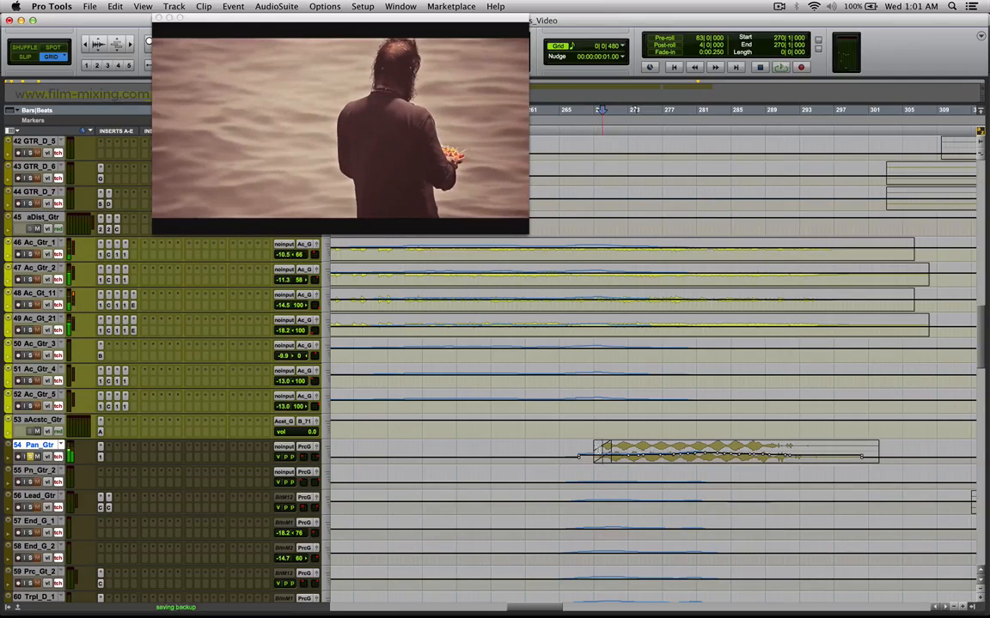
{"action": "key", "text": "space"}
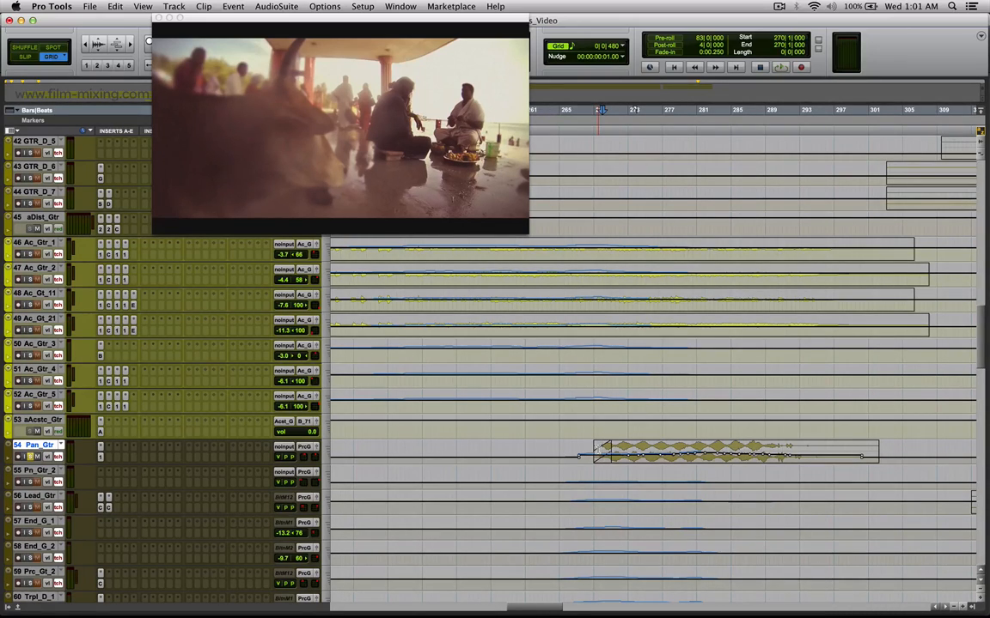
Mark the Pan_Gtr section from bar 270 to 280 and locate to bar 283 on the same clip.
{"action": "left_click_drag", "start_coordinate": [601, 451], "coordinate": [689, 451]}
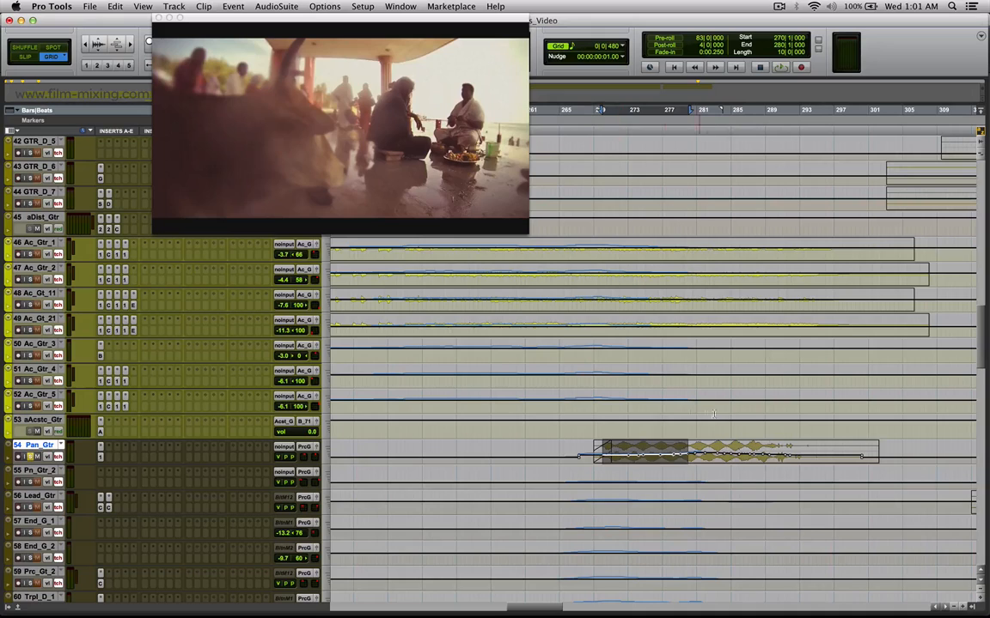
{"action": "left_click", "coordinate": [701, 447]}
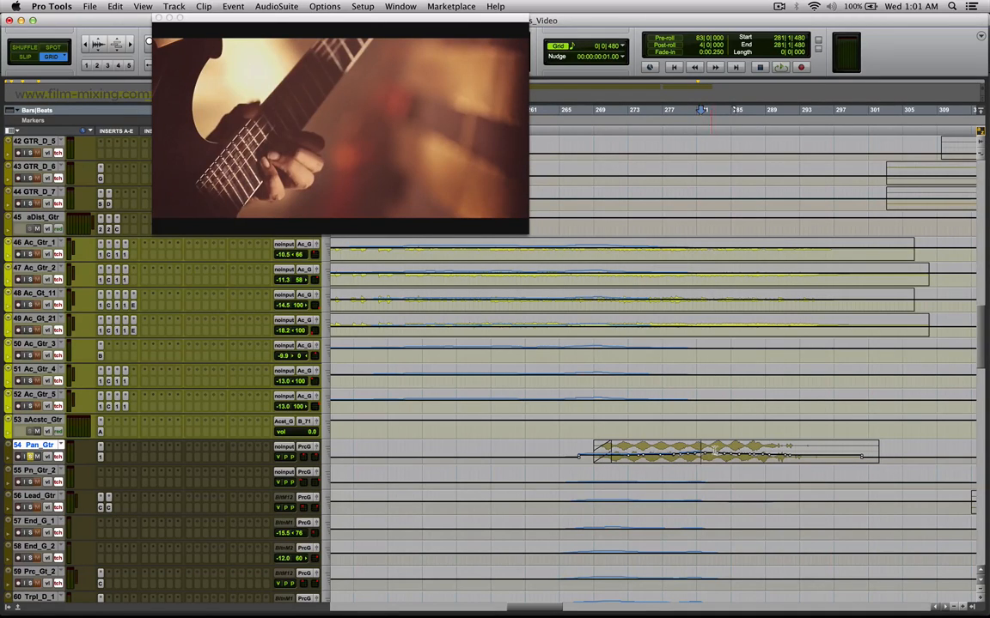
{"action": "left_click", "coordinate": [717, 450]}
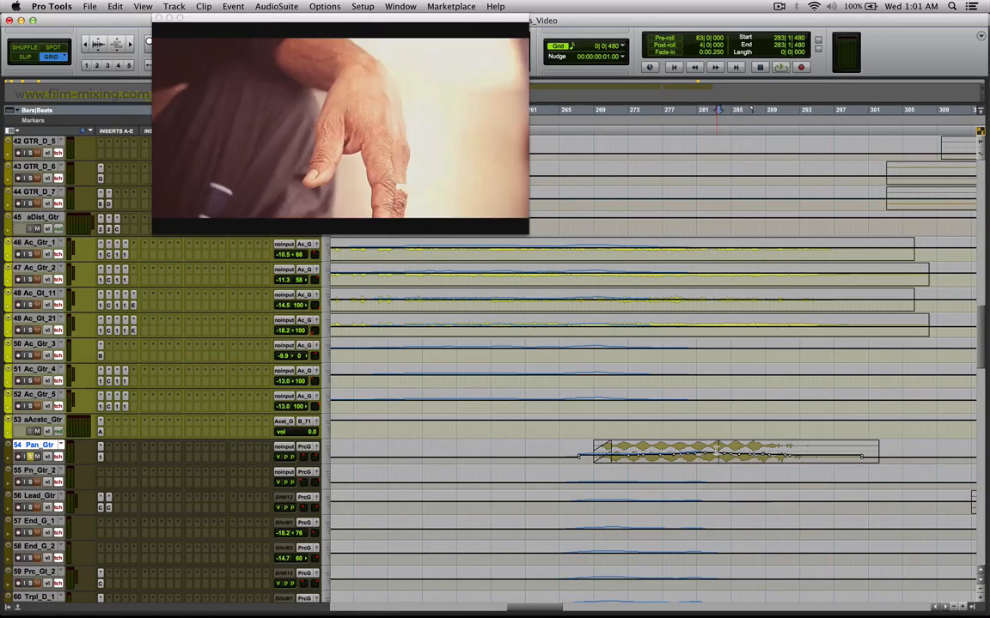
Clear the Pan_Gtr solo and listen to the full mix from bar 268.
{"action": "key", "text": "super+e"}
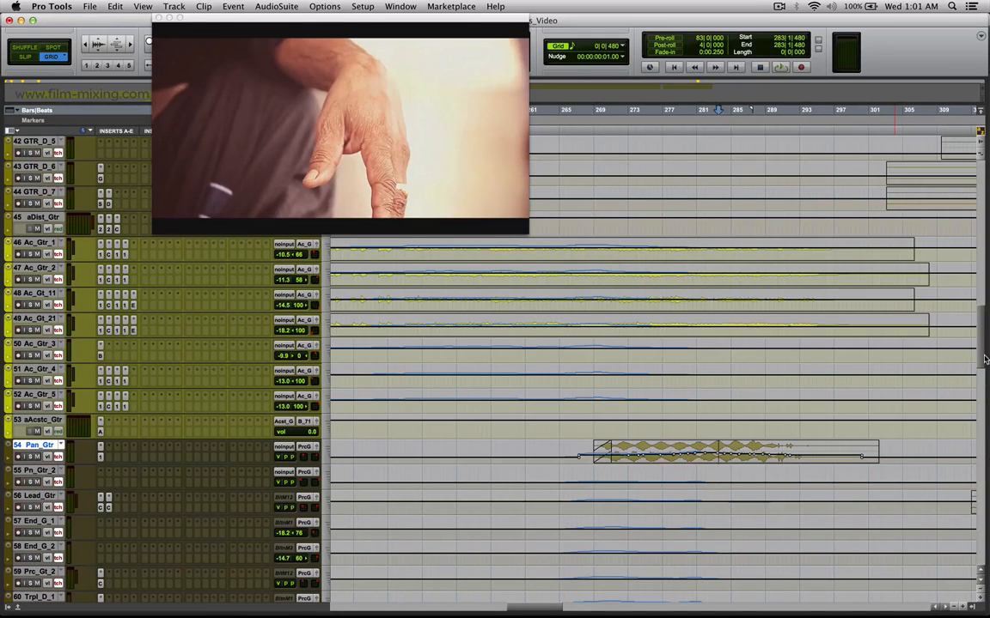
{"action": "left_click", "coordinate": [585, 435]}
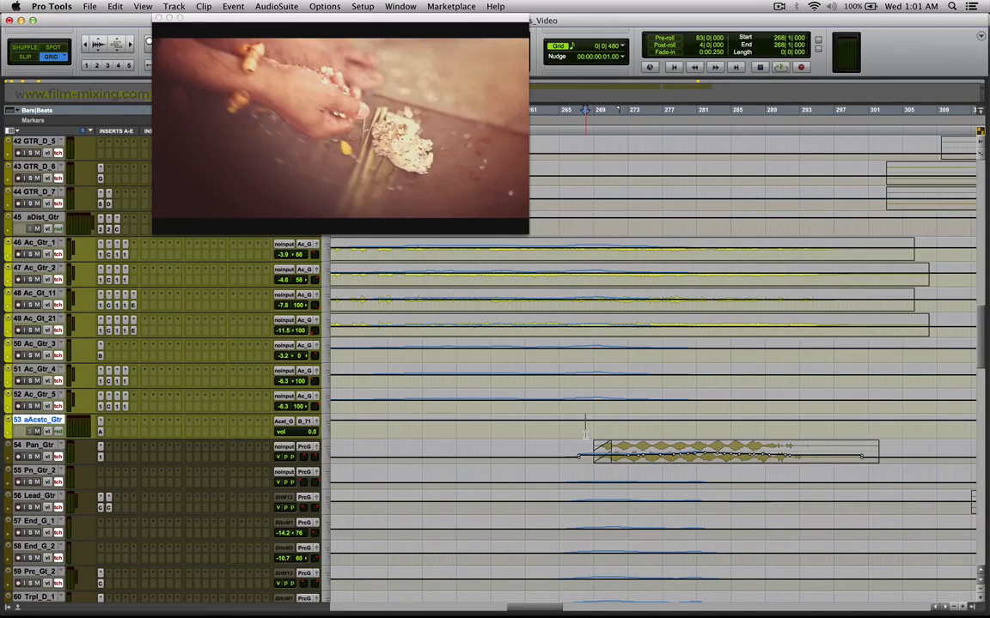
{"action": "key", "text": "space"}
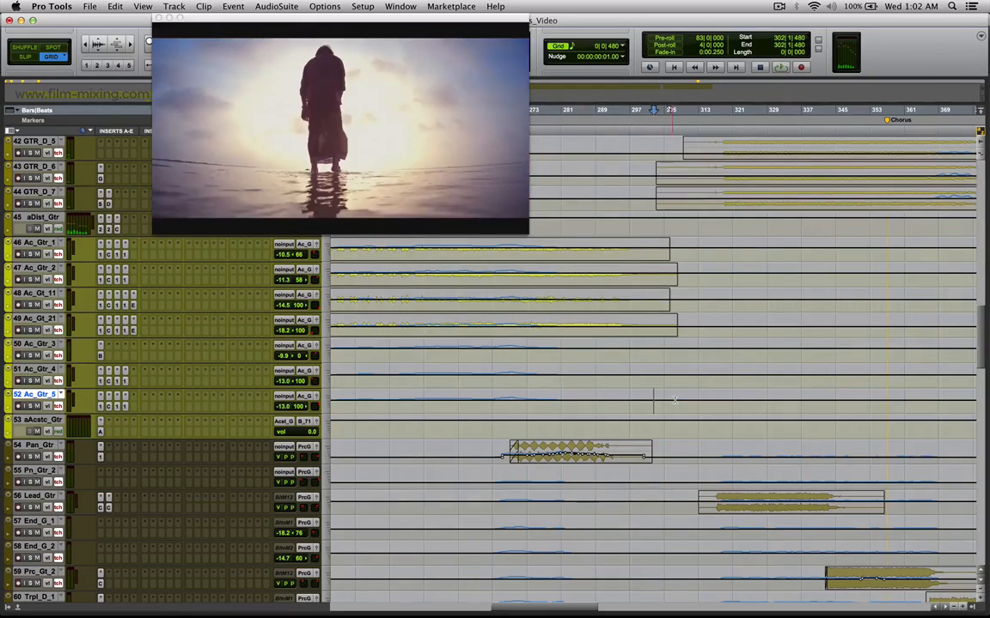
Locate to bar 319 on the Vox_FX clip and mark the Vx_Prc_1 section from bar 311 to 323.
{"action": "left_click_drag", "start_coordinate": [979, 316], "coordinate": [972, 405]}
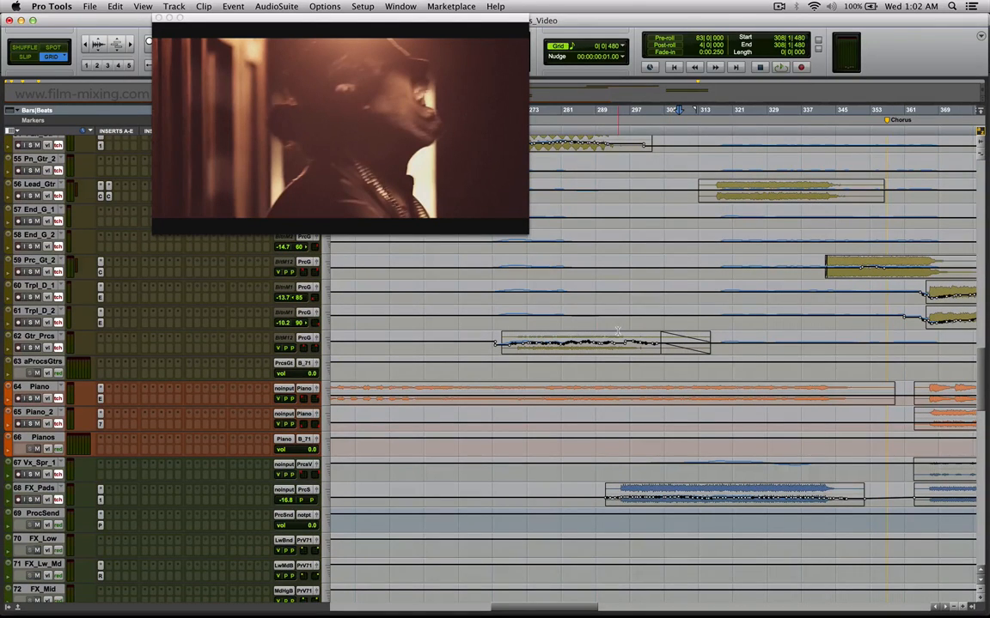
{"action": "scroll", "coordinate": [612, 335], "scroll_direction": "up", "scroll_amount": 5}
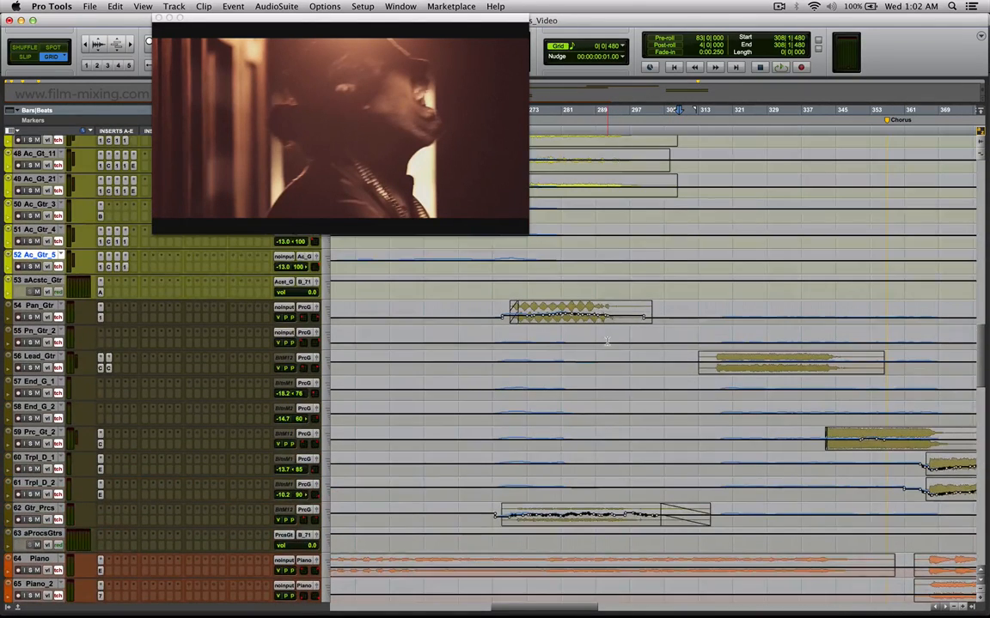
{"action": "scroll", "coordinate": [607, 341], "scroll_direction": "up", "scroll_amount": 8}
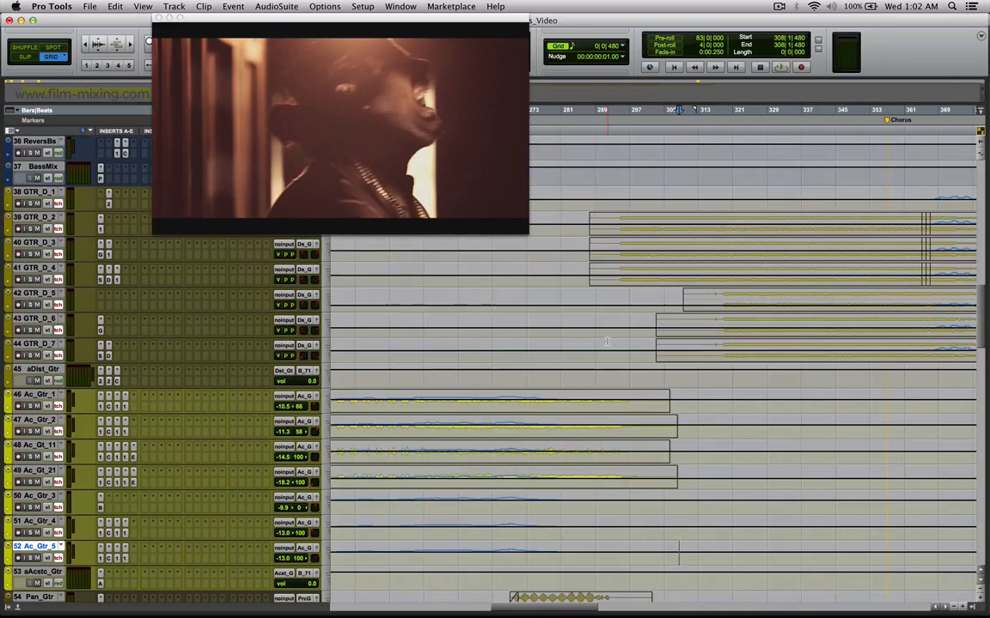
{"action": "left_click_drag", "start_coordinate": [979, 301], "coordinate": [978, 261]}
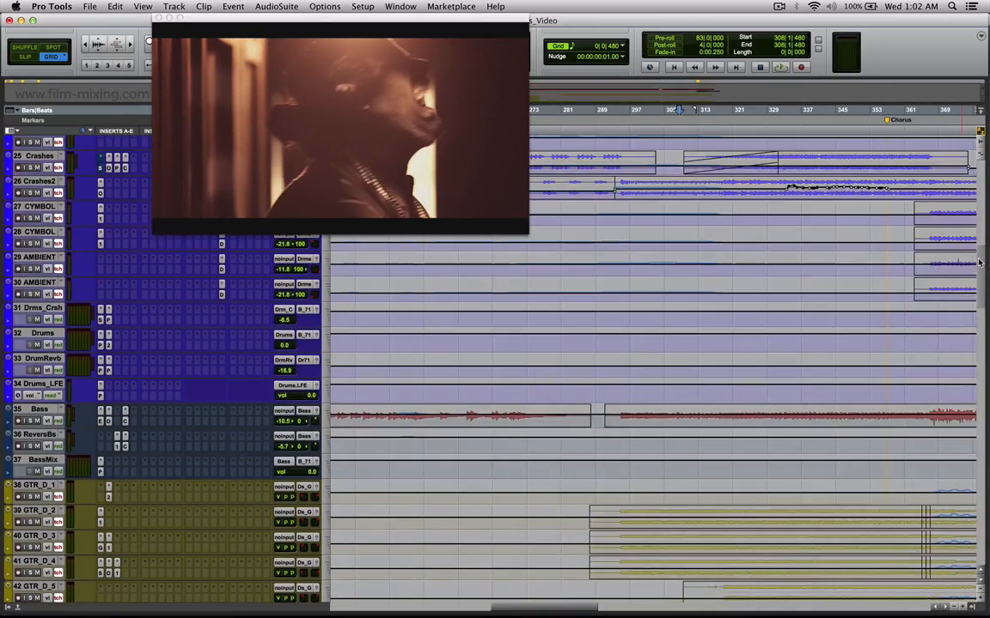
{"action": "left_click_drag", "start_coordinate": [979, 378], "coordinate": [978, 413]}
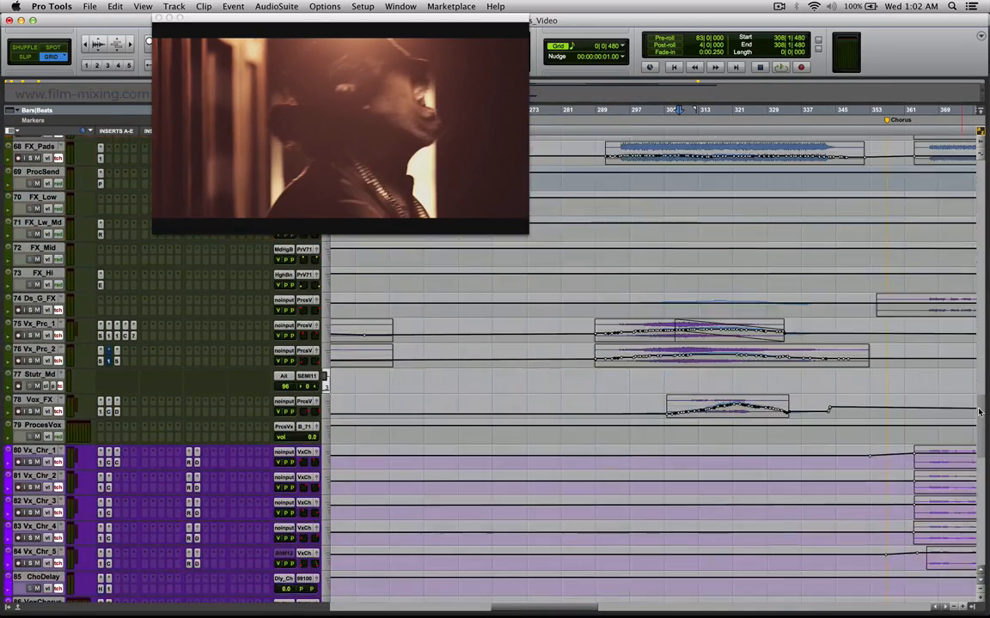
{"action": "left_click", "coordinate": [713, 408]}
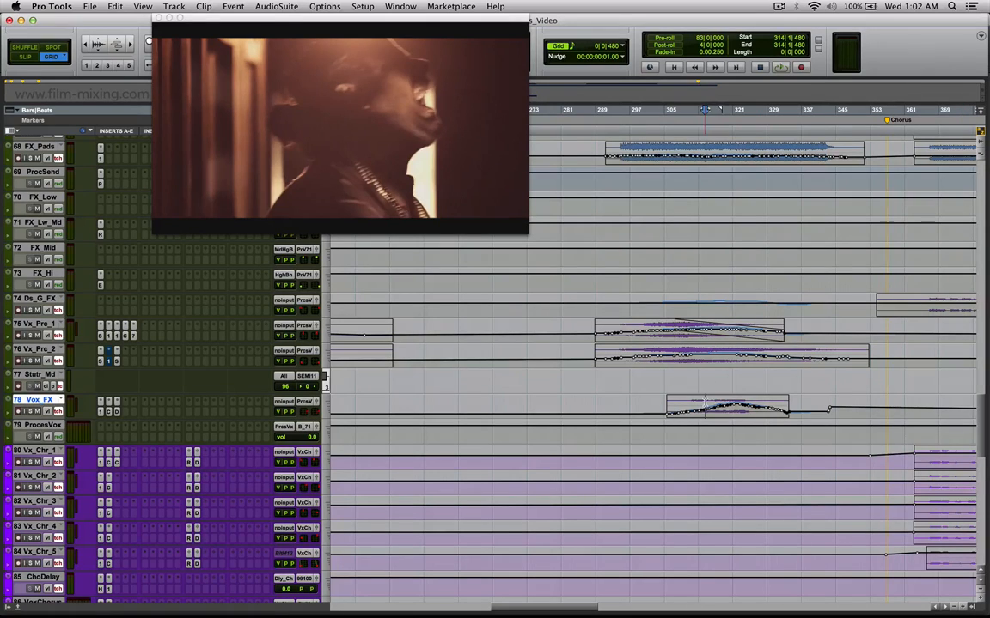
{"action": "left_click", "coordinate": [726, 410]}
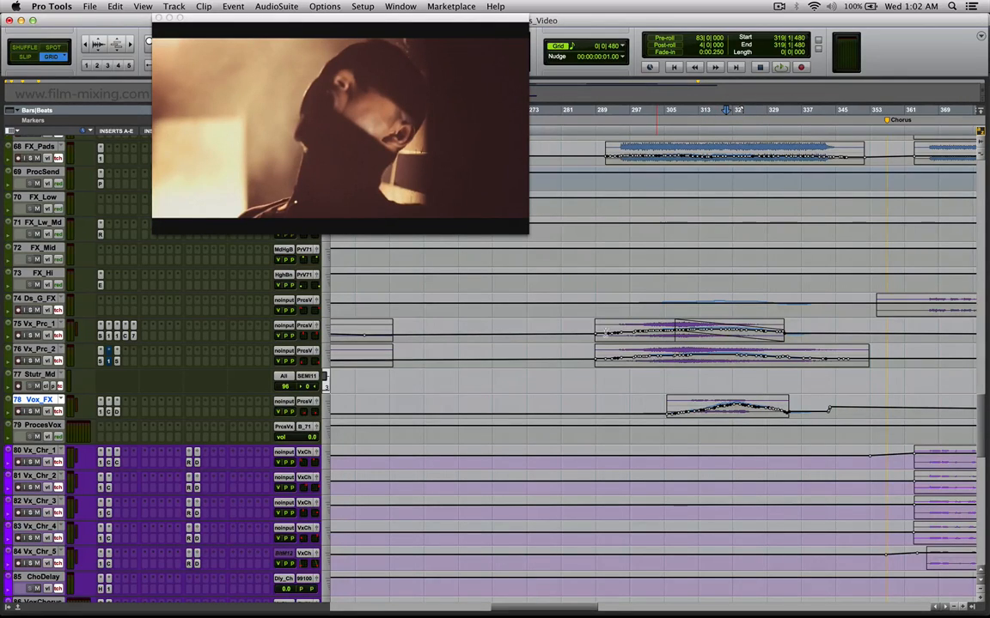
{"action": "left_click", "coordinate": [645, 331]}
{"action": "left_click_drag", "start_coordinate": [743, 334], "coordinate": [694, 332]}
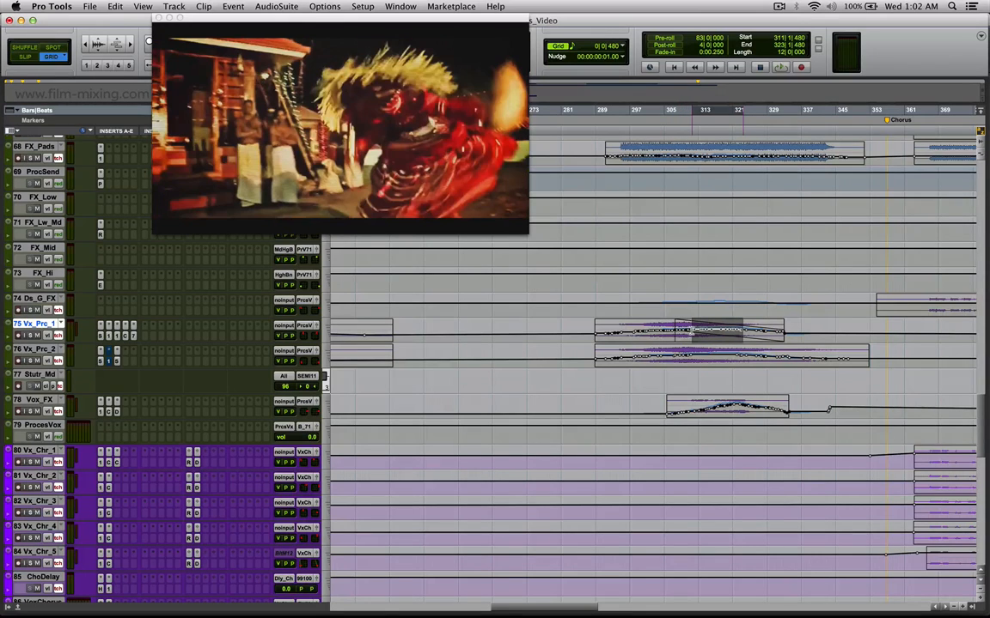
Mark Vx_Prc_2 from bar 299 to 312 and select the whole Vx_Prc_1 and Vx_Prc_2 clips in turn.
{"action": "left_click", "coordinate": [691, 331]}
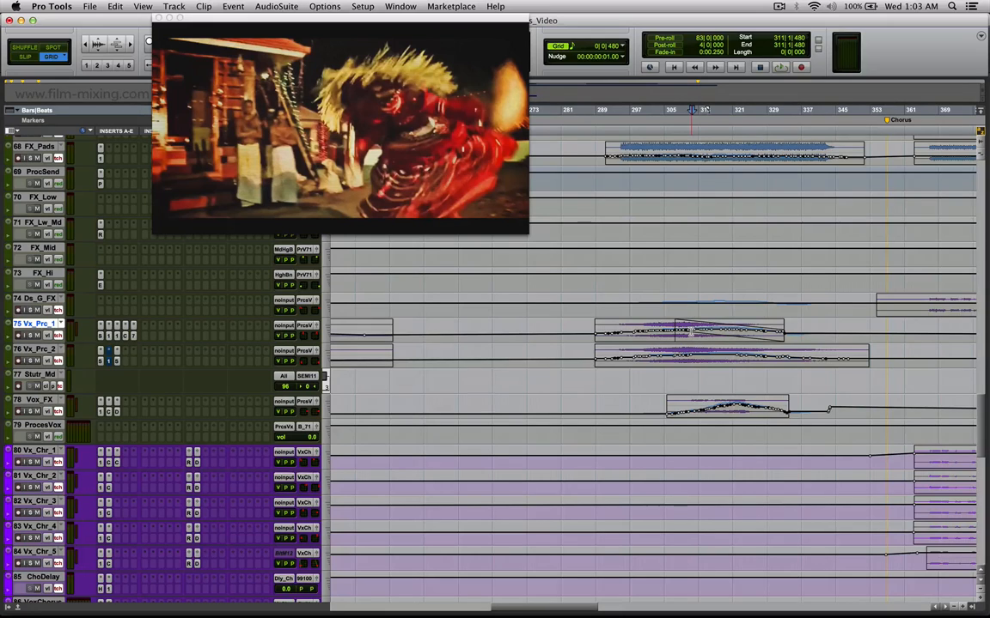
{"action": "left_click_drag", "start_coordinate": [694, 353], "coordinate": [639, 354]}
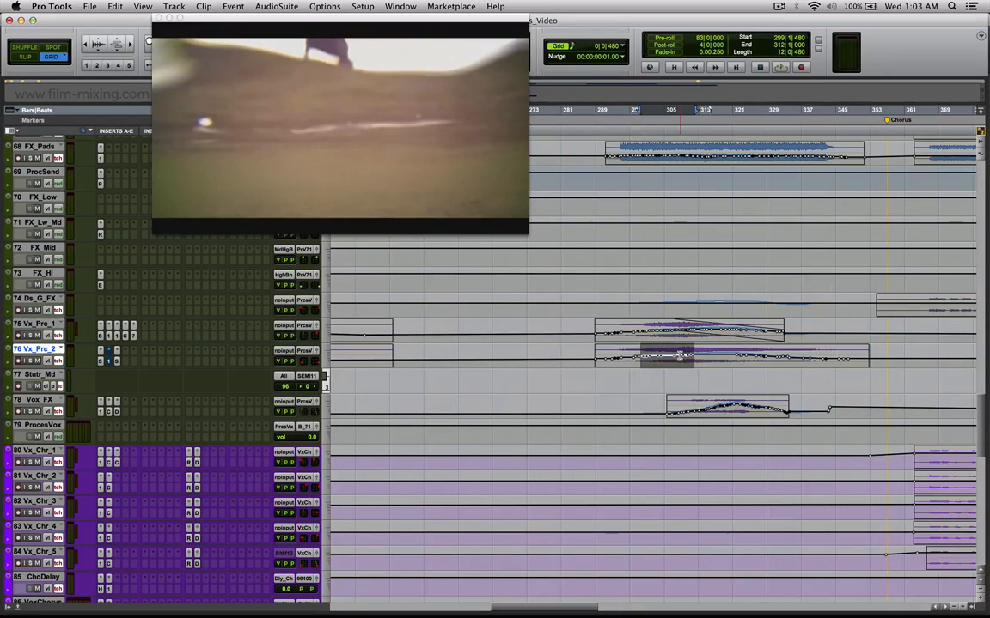
{"action": "double_click", "coordinate": [679, 353]}
{"action": "double_click", "coordinate": [672, 329]}
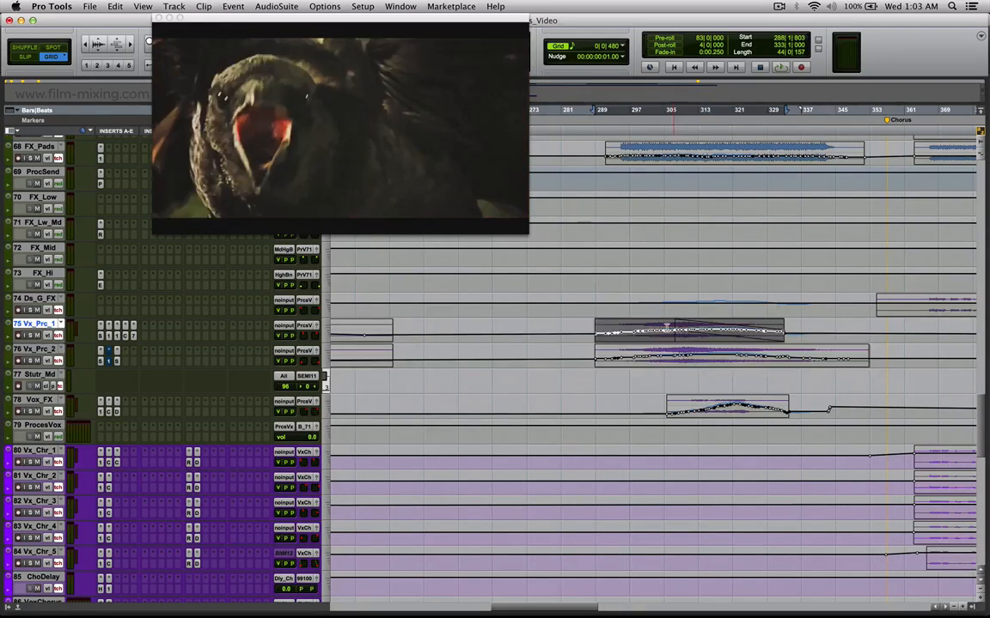
{"action": "left_click", "coordinate": [685, 355]}
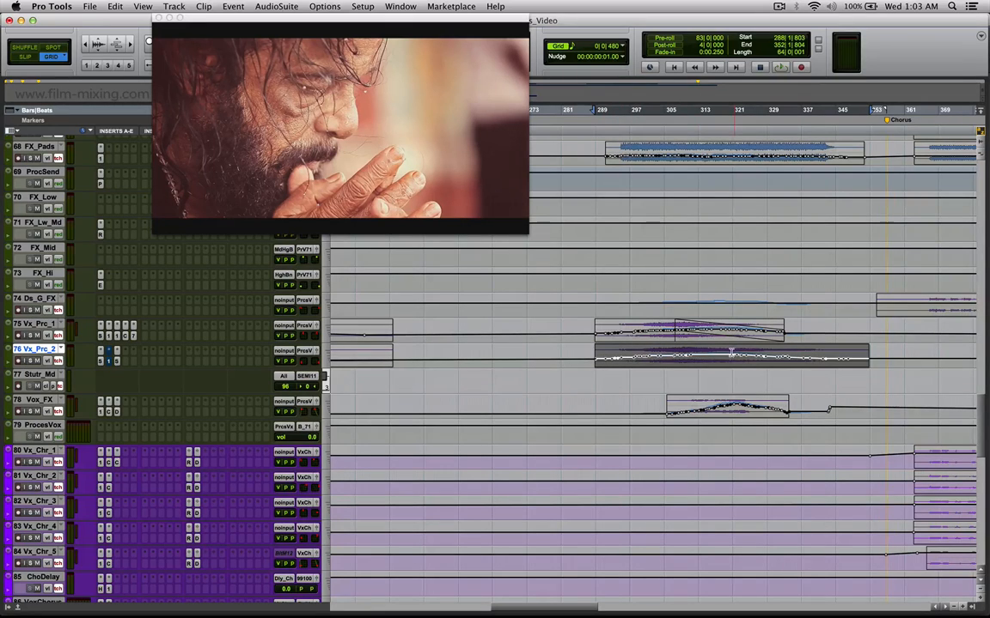
Locate to bar 312 on Vx_Prc_1 and bar 319 on Vx_Prc_2, and mark Vox_FX from bar 322 to 326.
{"action": "left_click", "coordinate": [611, 330]}
{"action": "mouse_move", "coordinate": [681, 331]}
{"action": "left_mouse_down"}
{"action": "mouse_move", "coordinate": [634, 330]}
{"action": "mouse_move", "coordinate": [662, 330]}
{"action": "left_mouse_up"}
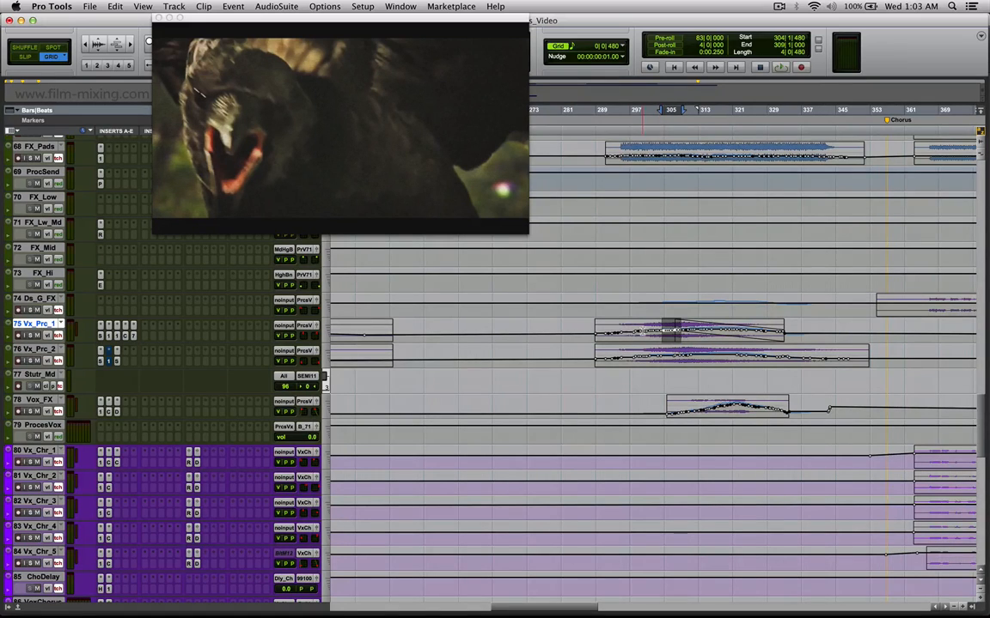
{"action": "left_click", "coordinate": [675, 331]}
{"action": "left_click", "coordinate": [696, 331]}
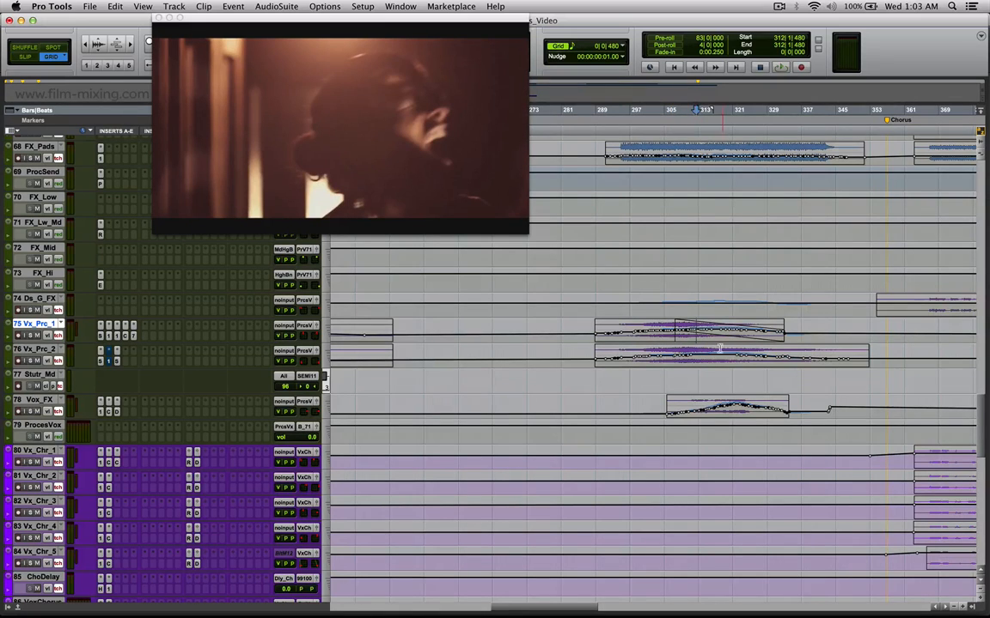
{"action": "left_click", "coordinate": [729, 352]}
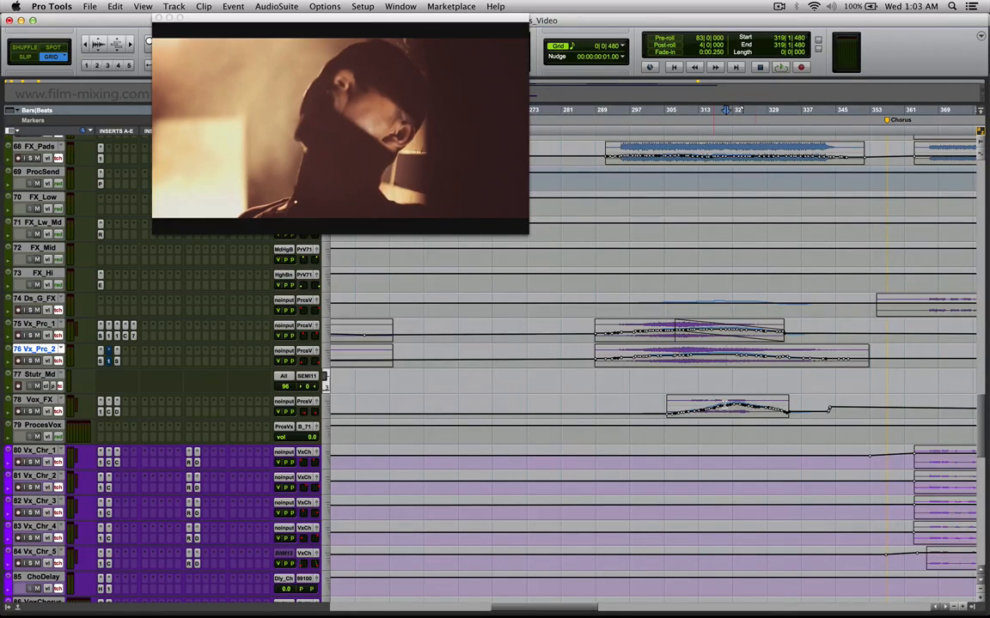
{"action": "left_click_drag", "start_coordinate": [741, 406], "coordinate": [756, 405]}
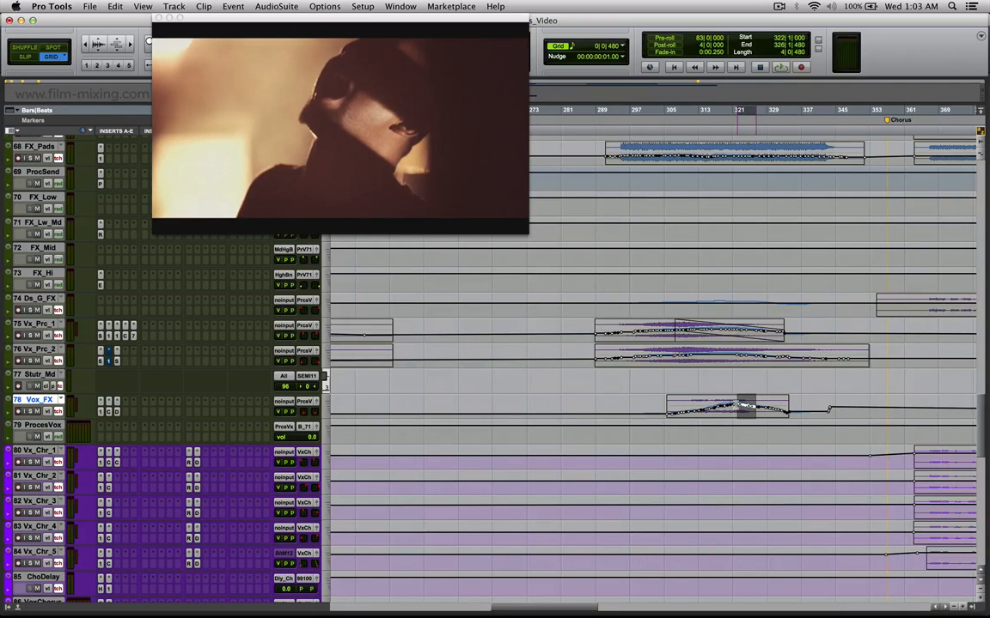
Select Vx_Prc_1 through Vox_FX from bar 284 to 354, solo these tracks and listen from bar 293.
{"action": "left_click_drag", "start_coordinate": [577, 321], "coordinate": [873, 408]}
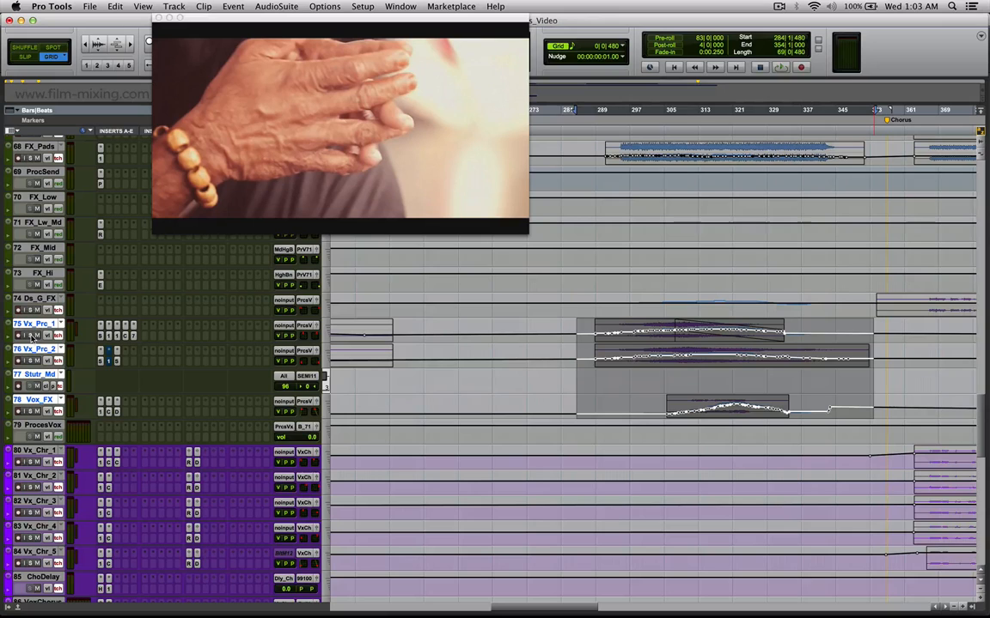
{"action": "left_click", "coordinate": [30, 336]}
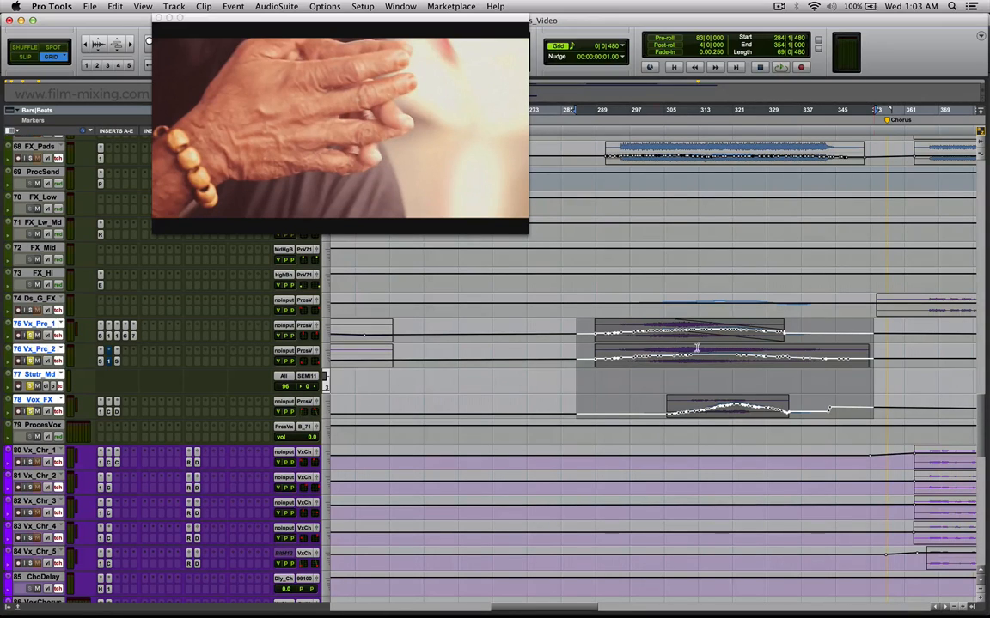
{"action": "left_click", "coordinate": [612, 336]}
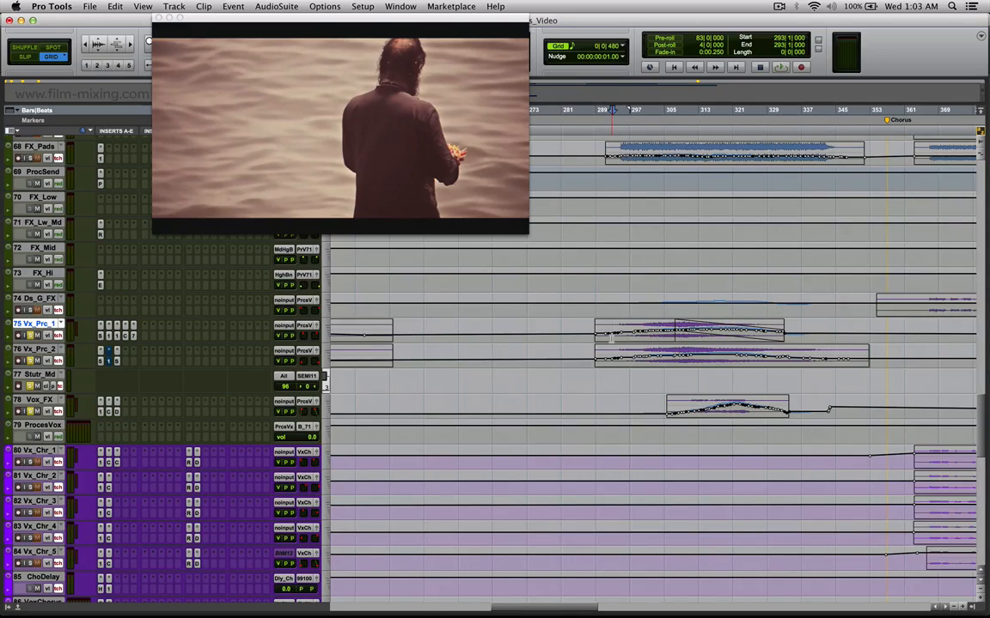
{"action": "key", "text": "space"}
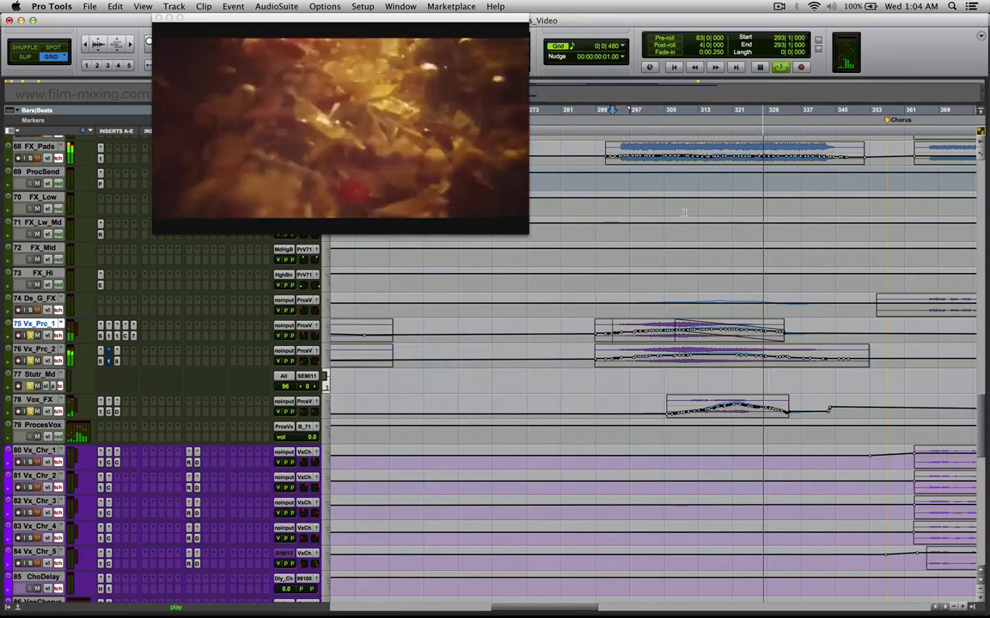
{"action": "key", "text": "space"}
Mark the Vox_FX section from bar 314 to 331, open the track's panner and place it over the video.
{"action": "left_click_drag", "start_coordinate": [755, 410], "coordinate": [710, 409]}
{"action": "left_click_drag", "start_coordinate": [777, 414], "coordinate": [705, 401]}
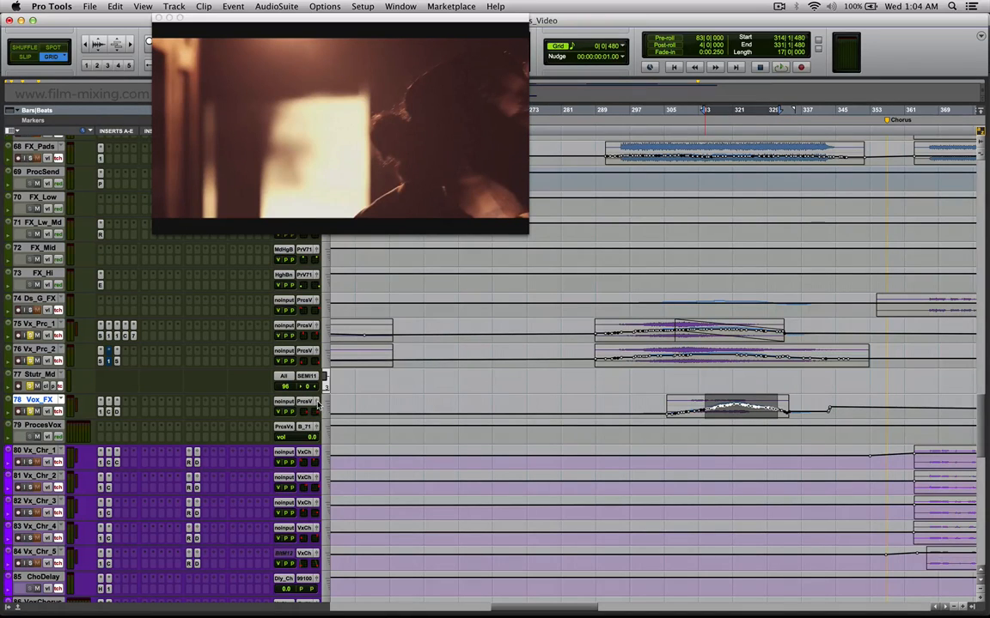
{"action": "left_click", "coordinate": [317, 403]}
{"action": "left_click_drag", "start_coordinate": [659, 322], "coordinate": [222, 204]}
Examine the Vox_FX panning from bar 320 to 339 and at bar 334, and locate to bar 320 on Stutr_Md.
{"action": "left_click_drag", "start_coordinate": [814, 407], "coordinate": [729, 413]}
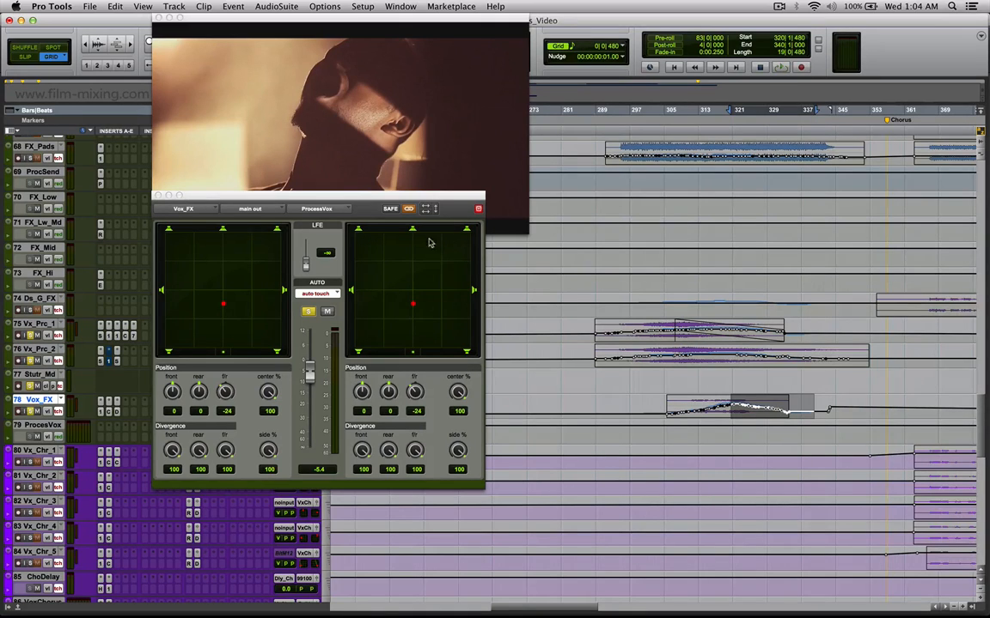
{"action": "left_click_drag", "start_coordinate": [729, 410], "coordinate": [742, 410]}
{"action": "left_click", "coordinate": [790, 411]}
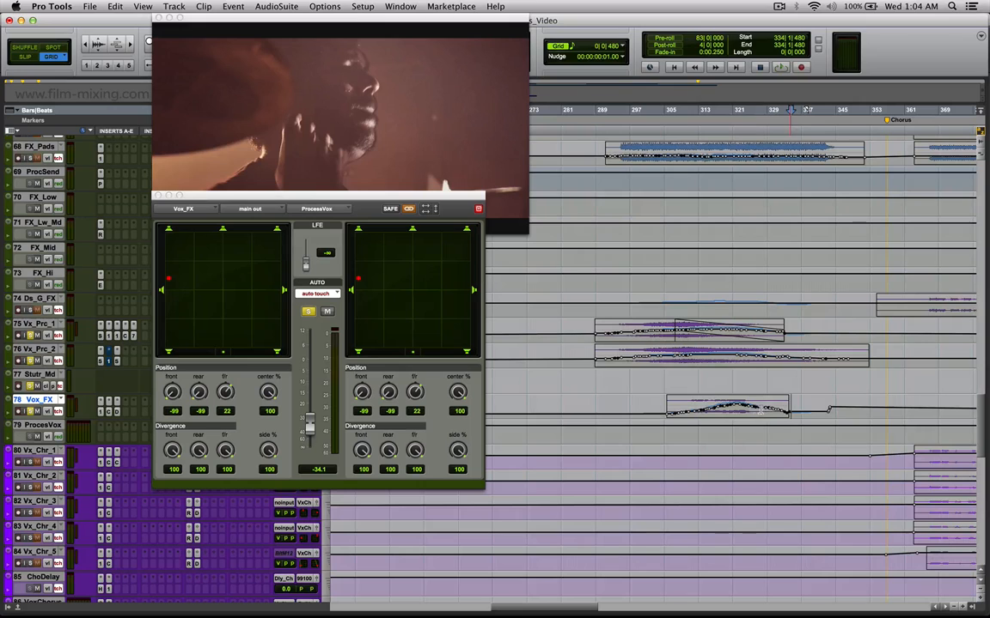
{"action": "left_click_drag", "start_coordinate": [814, 412], "coordinate": [742, 412]}
{"action": "left_click", "coordinate": [731, 382]}
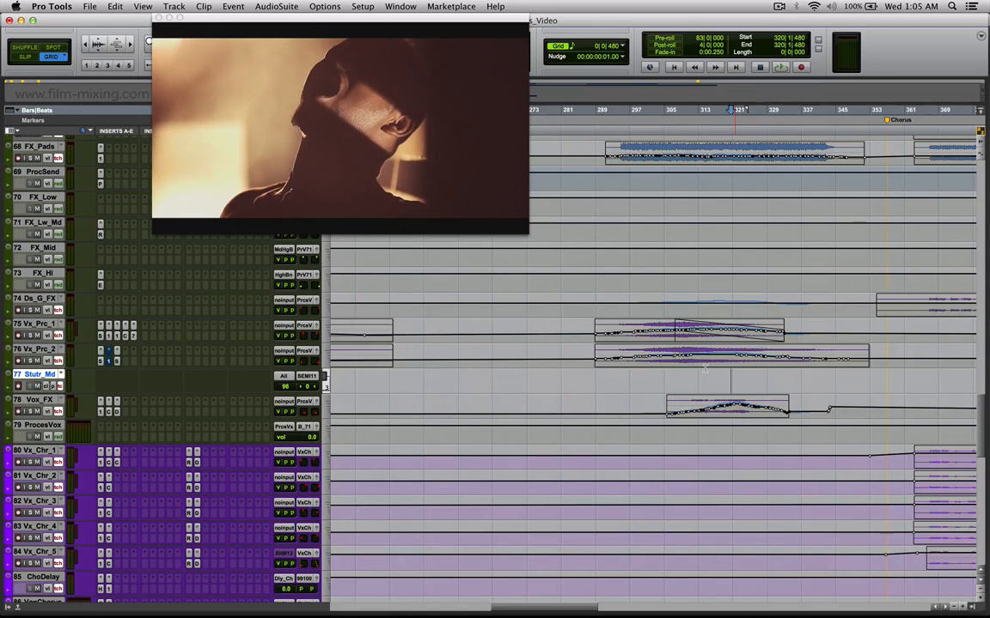
Locate to bar 294 on the FX_Pads clip and mark bars 315 to 320 on the aProcsGtrs track.
{"action": "scroll", "coordinate": [704, 368], "scroll_direction": "up", "scroll_amount": 4}
{"action": "scroll", "coordinate": [639, 269], "scroll_direction": "up", "scroll_amount": 5}
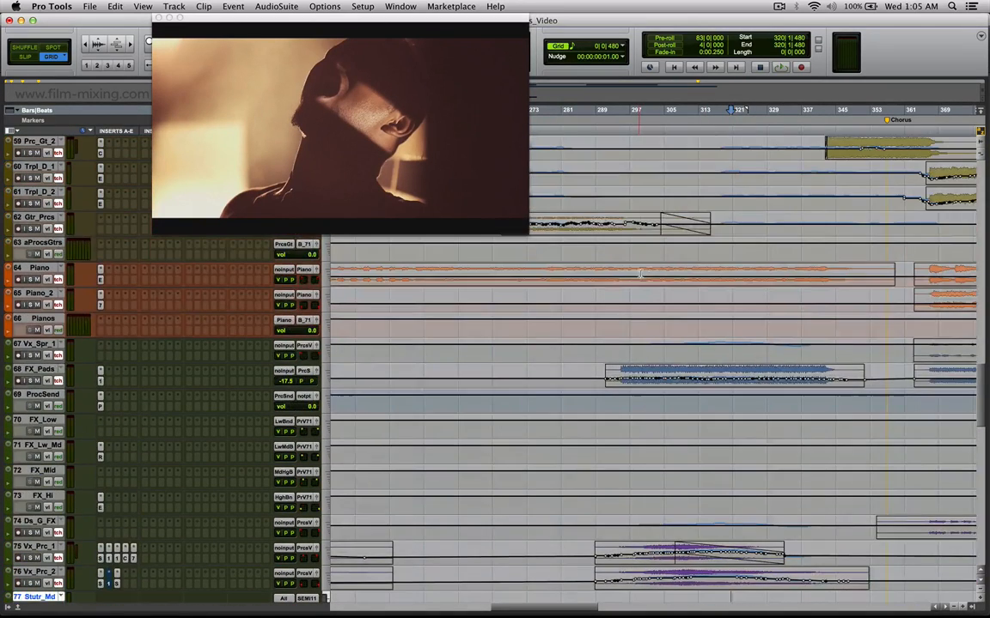
{"action": "left_click", "coordinate": [620, 372]}
{"action": "scroll", "coordinate": [692, 322], "scroll_direction": "up", "scroll_amount": 6}
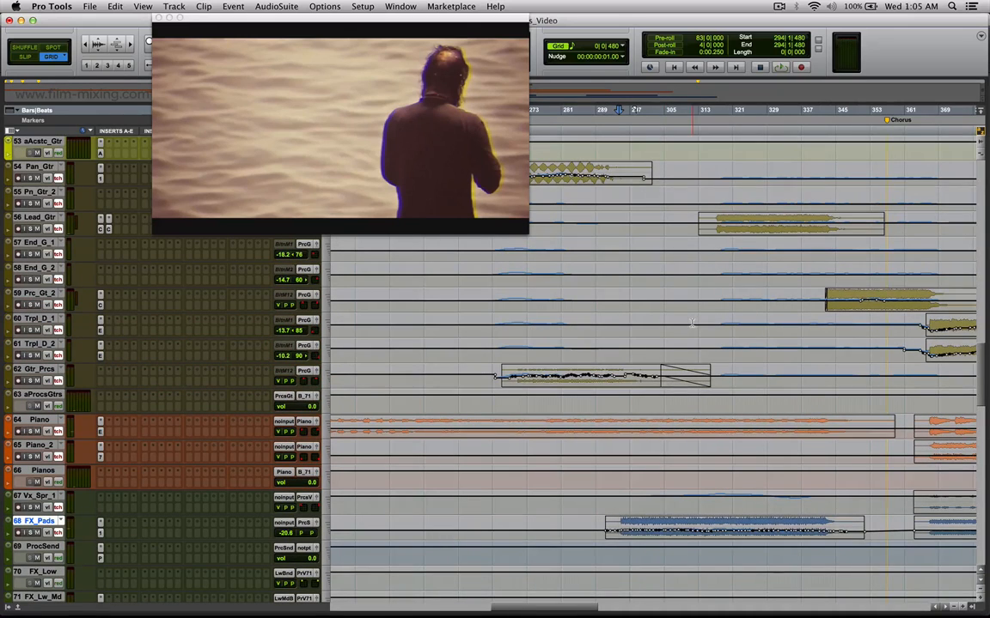
{"action": "mouse_move", "coordinate": [727, 400]}
{"action": "left_mouse_down"}
{"action": "mouse_move", "coordinate": [696, 400]}
{"action": "mouse_move", "coordinate": [709, 401]}
{"action": "left_mouse_up"}
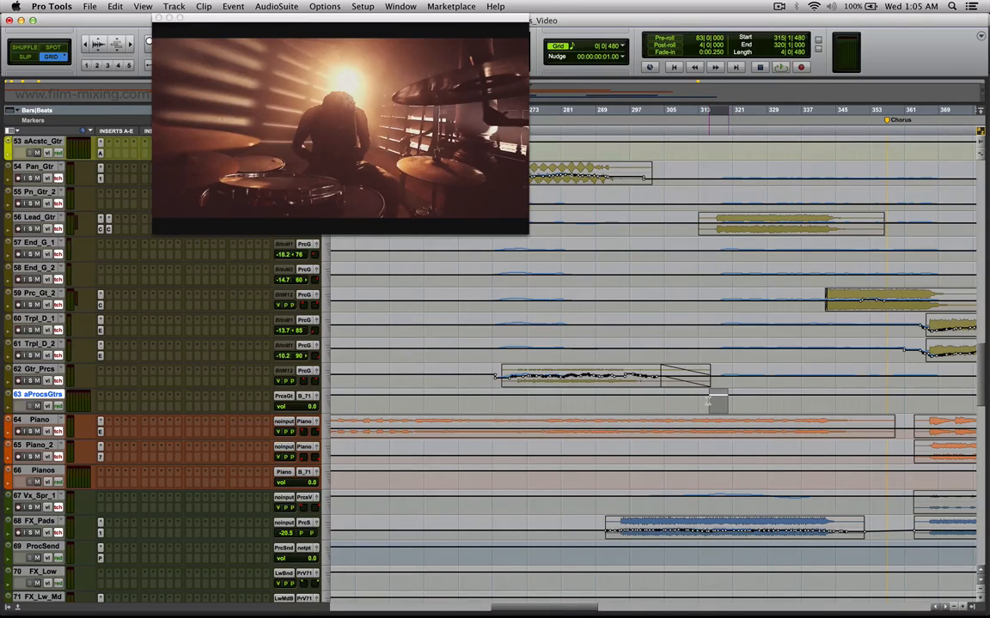
Mark the drum tracks from Prcs_K_1 down to Tms_Prg and locate to bar 340 on Tms_Prg.
{"action": "left_click_drag", "start_coordinate": [983, 376], "coordinate": [971, 291]}
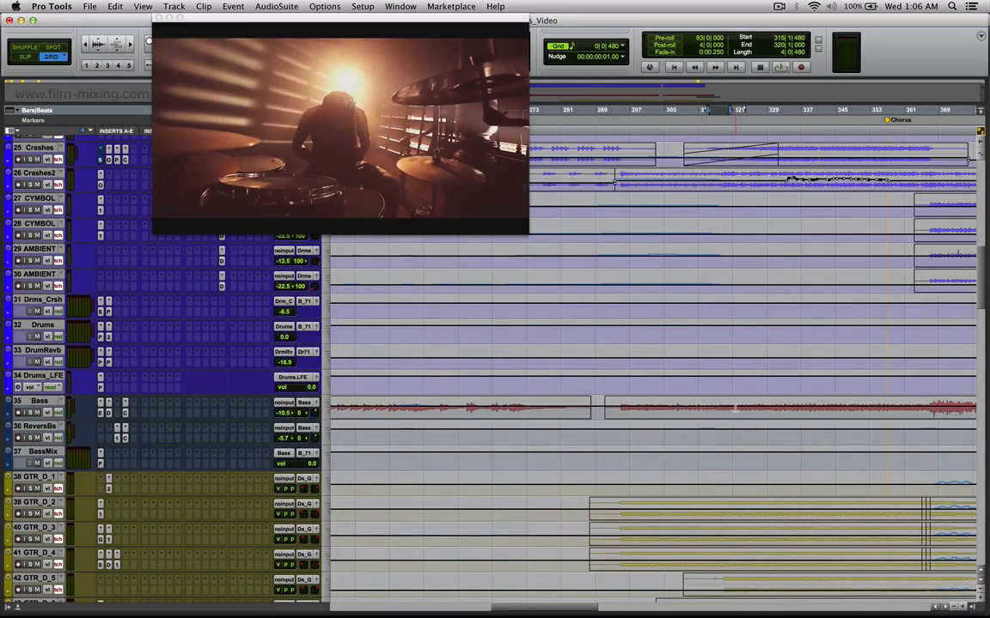
{"action": "scroll", "coordinate": [687, 438], "scroll_direction": "up", "scroll_amount": 10}
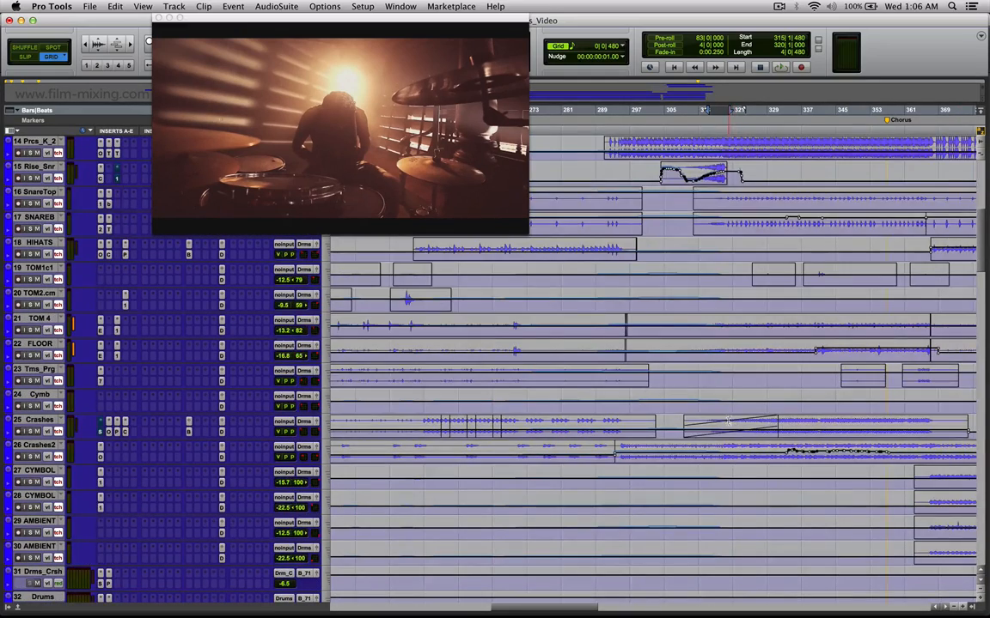
{"action": "scroll", "coordinate": [722, 386], "scroll_direction": "up", "scroll_amount": 3}
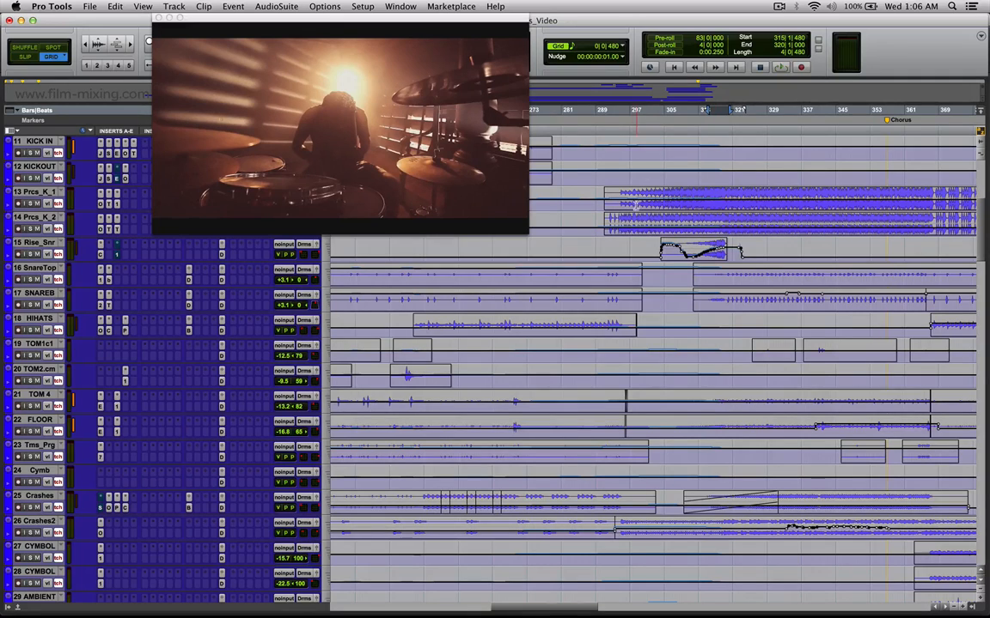
{"action": "left_click_drag", "start_coordinate": [617, 202], "coordinate": [847, 457]}
{"action": "left_click", "coordinate": [818, 451]}
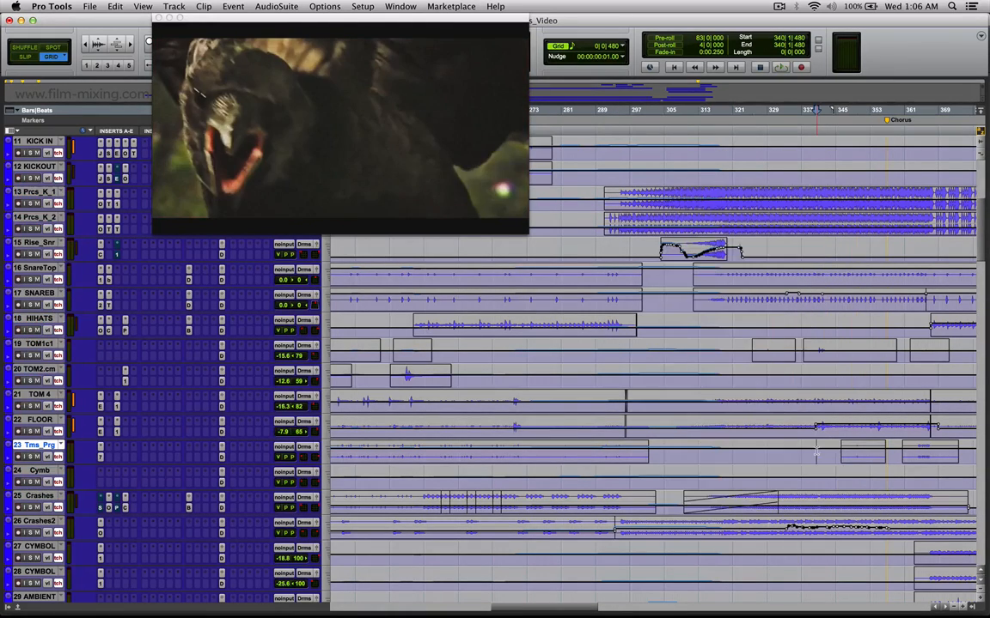
Mark the SNAREB volume rise from bar 333 to 337 and locate to bar 332 for a closer look.
{"action": "left_click_drag", "start_coordinate": [726, 321], "coordinate": [791, 302]}
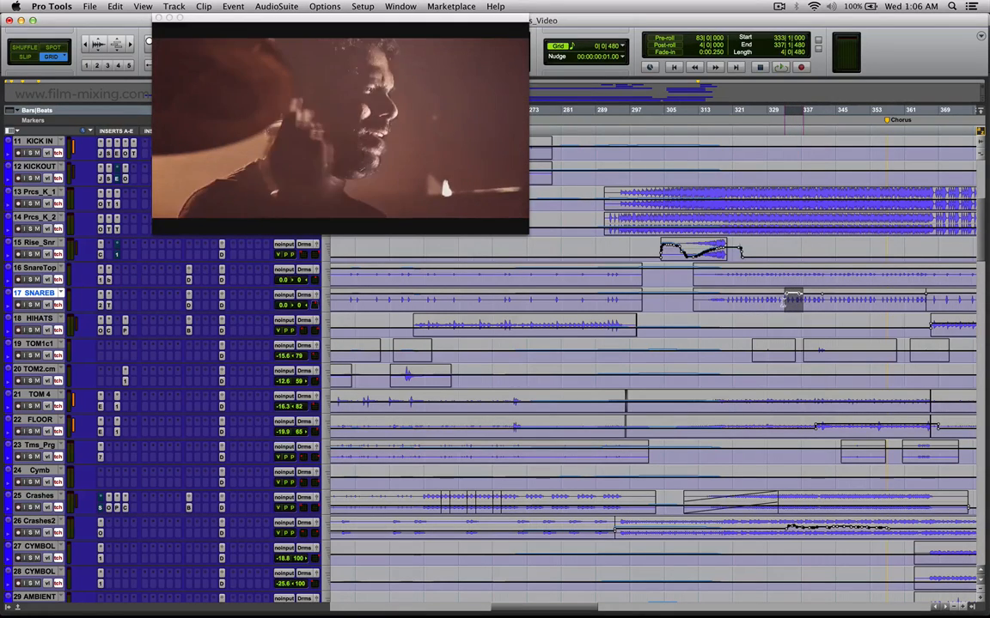
{"action": "left_click", "coordinate": [796, 299]}
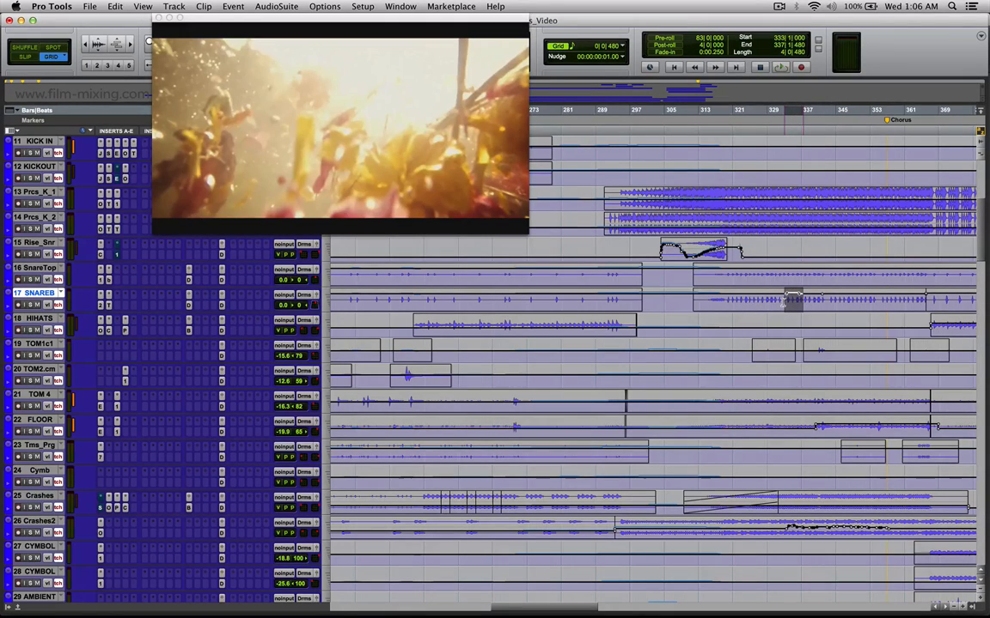
{"action": "key", "text": "t"}
{"action": "key", "text": "t"}
{"action": "left_click_drag", "start_coordinate": [687, 302], "coordinate": [634, 300]}
{"action": "left_click", "coordinate": [593, 303]}
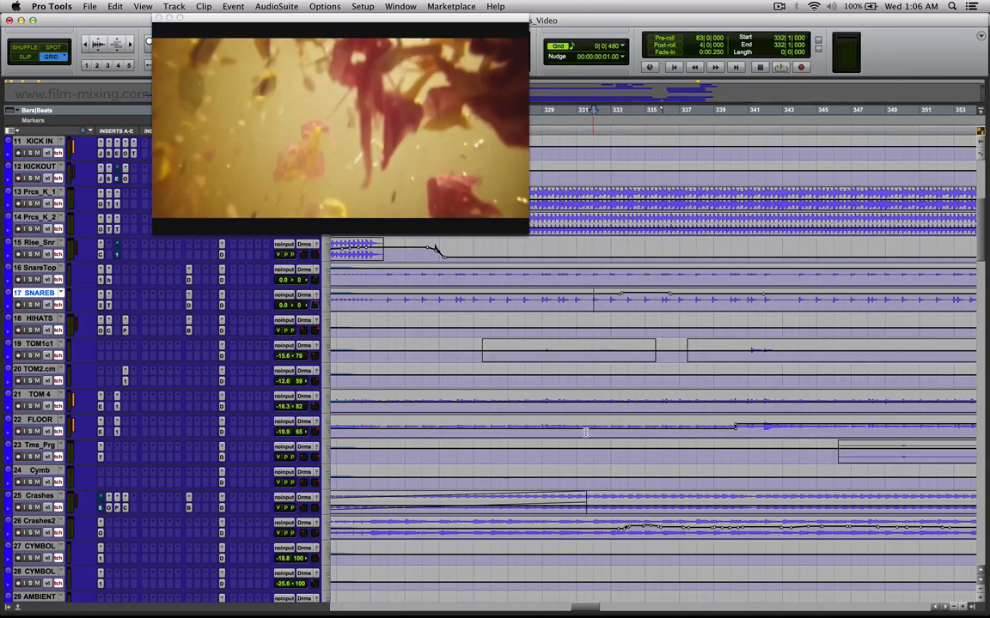
Mark the Crashes2 volume automation from bar 334 to 336.
{"action": "key", "text": "t"}
{"action": "left_click_drag", "start_coordinate": [790, 527], "coordinate": [737, 528]}
{"action": "scroll", "coordinate": [704, 391], "scroll_direction": "down", "scroll_amount": 10}
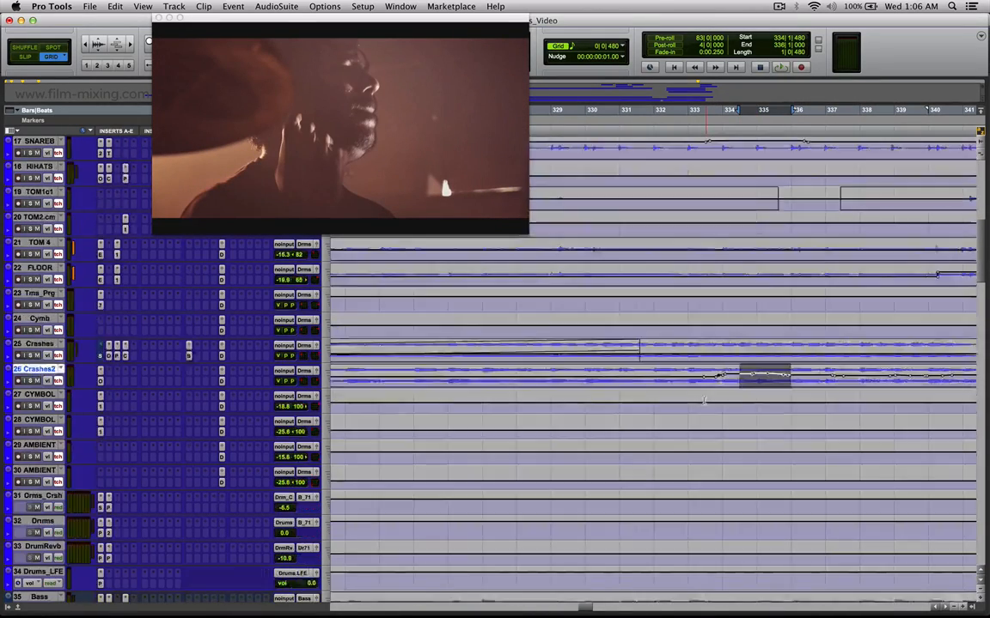
Mark the Lead_Gtr section from bar 322 to 337 and open the track's panner.
{"action": "key", "text": "t"}
{"action": "key", "text": "t"}
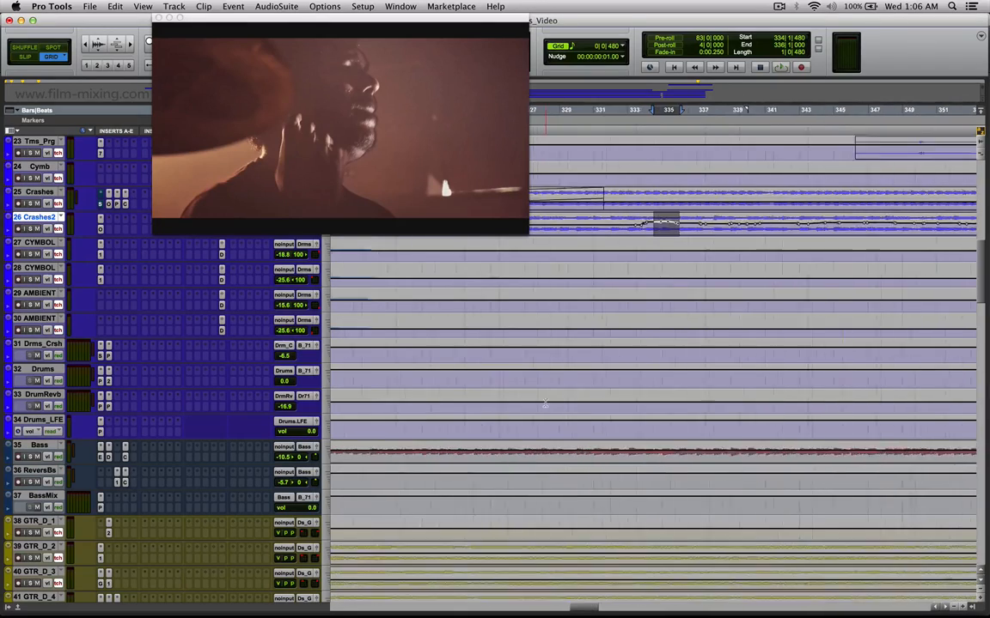
{"action": "key", "text": "r"}
{"action": "key", "text": "r"}
{"action": "key", "text": "r"}
{"action": "key", "text": "r"}
{"action": "key", "text": "r"}
{"action": "scroll", "coordinate": [531, 421], "scroll_direction": "down", "scroll_amount": 3}
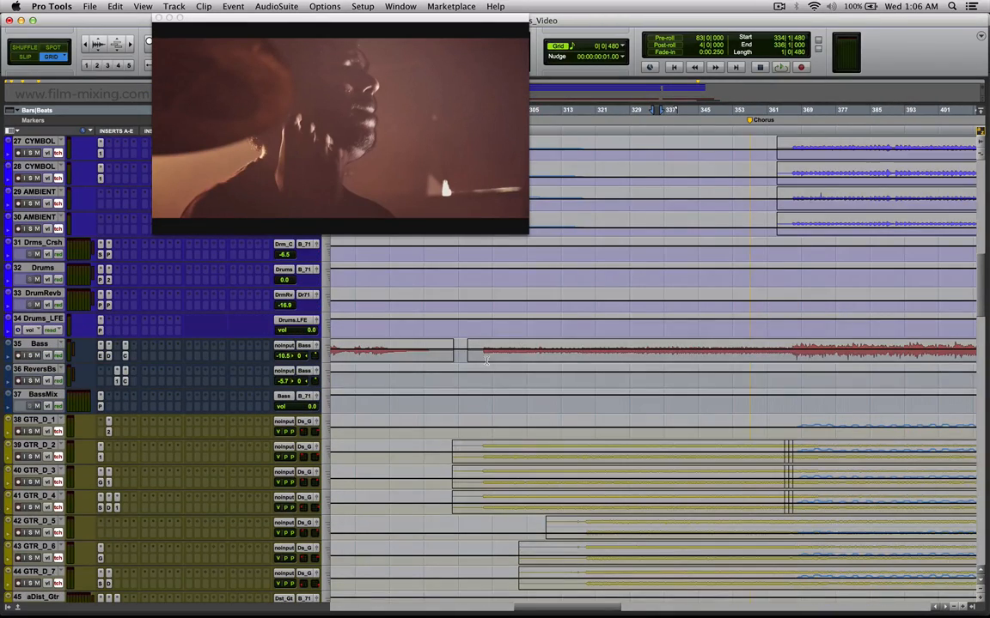
{"action": "scroll", "coordinate": [485, 360], "scroll_direction": "down", "scroll_amount": 12}
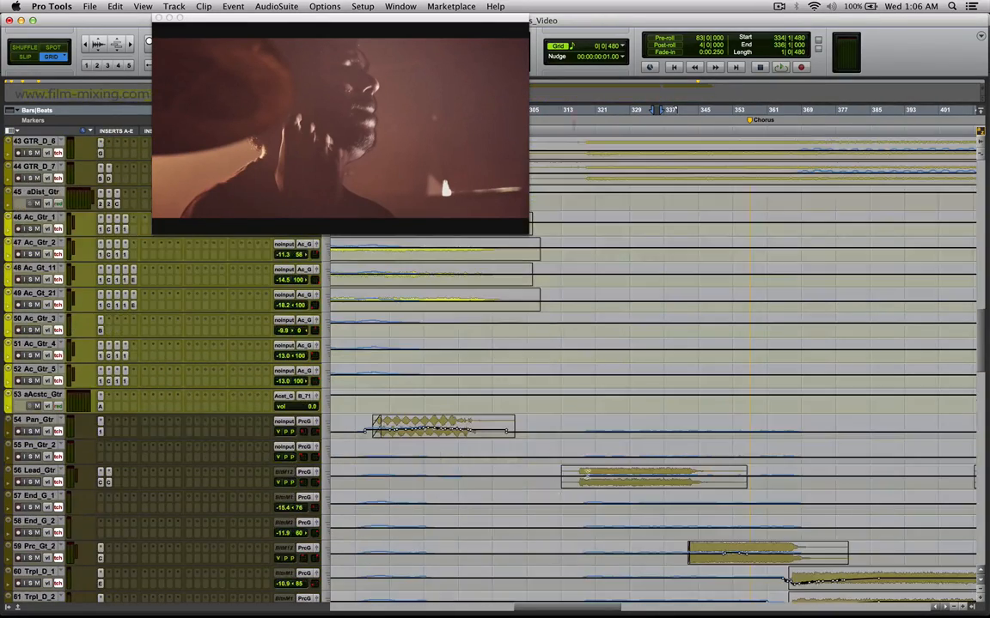
{"action": "left_click_drag", "start_coordinate": [666, 478], "coordinate": [603, 477]}
{"action": "left_click", "coordinate": [315, 473]}
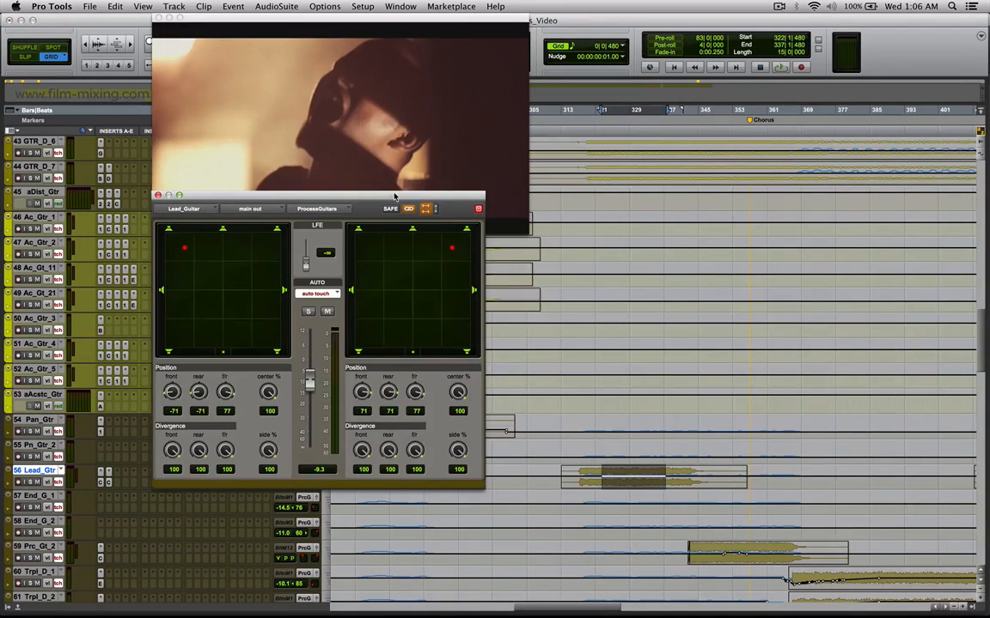
Move the panner clear of the Lead_Gtr clip, check the panning along the clip and locate to bar 349 on Prc_Gt_2.
{"action": "left_click_drag", "start_coordinate": [396, 196], "coordinate": [460, 142]}
{"action": "left_click_drag", "start_coordinate": [747, 469], "coordinate": [603, 460]}
{"action": "left_click_drag", "start_coordinate": [773, 498], "coordinate": [707, 481]}
{"action": "left_click", "coordinate": [688, 376]}
{"action": "left_click", "coordinate": [713, 555]}
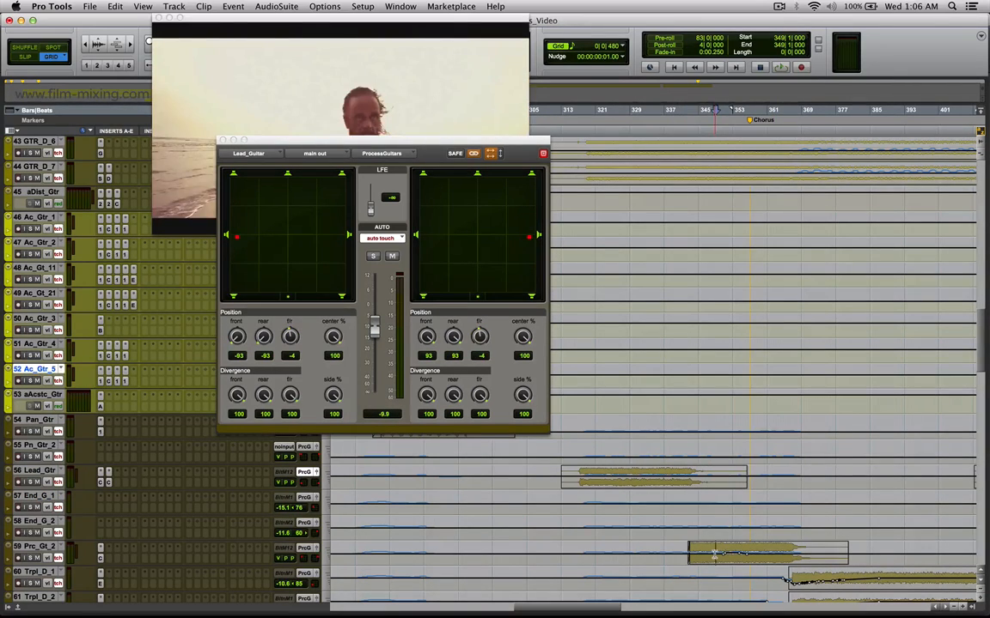
Examine the Lead_Gtr panning towards the clip's end and locate to bar 343 at the start of Prc_Gt_2.
{"action": "left_click", "coordinate": [660, 482]}
{"action": "left_click_drag", "start_coordinate": [666, 478], "coordinate": [673, 480]}
{"action": "left_click", "coordinate": [690, 550]}
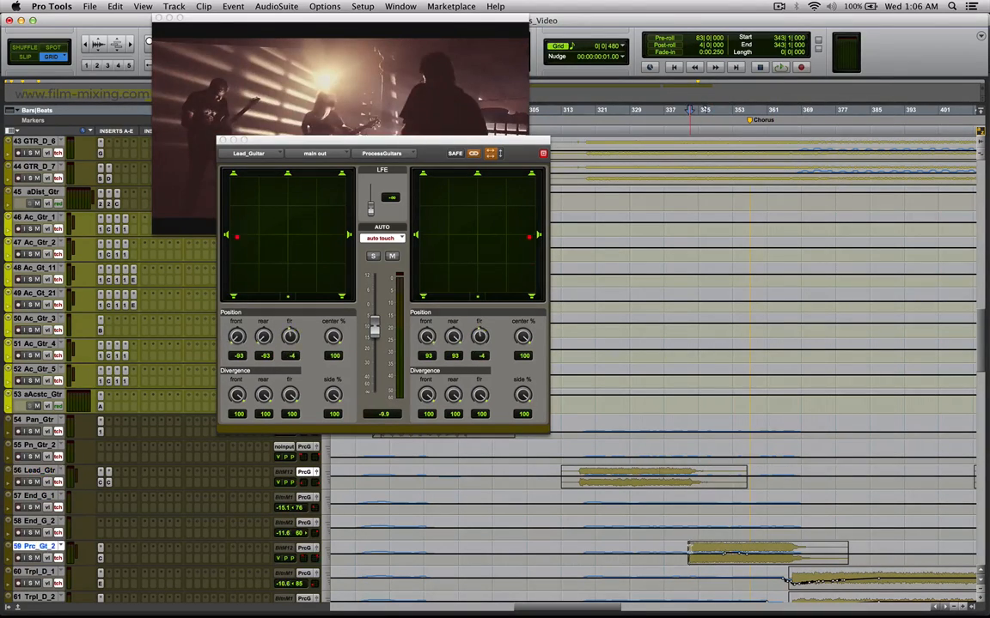
{"action": "left_click_drag", "start_coordinate": [792, 479], "coordinate": [675, 480]}
Mark Prc_Gt_2 from bar 350 to 381, open its panner and mark Lead_Gtr from bar 332 to 338.
{"action": "left_click_drag", "start_coordinate": [851, 551], "coordinate": [719, 554]}
{"action": "left_click", "coordinate": [348, 104]}
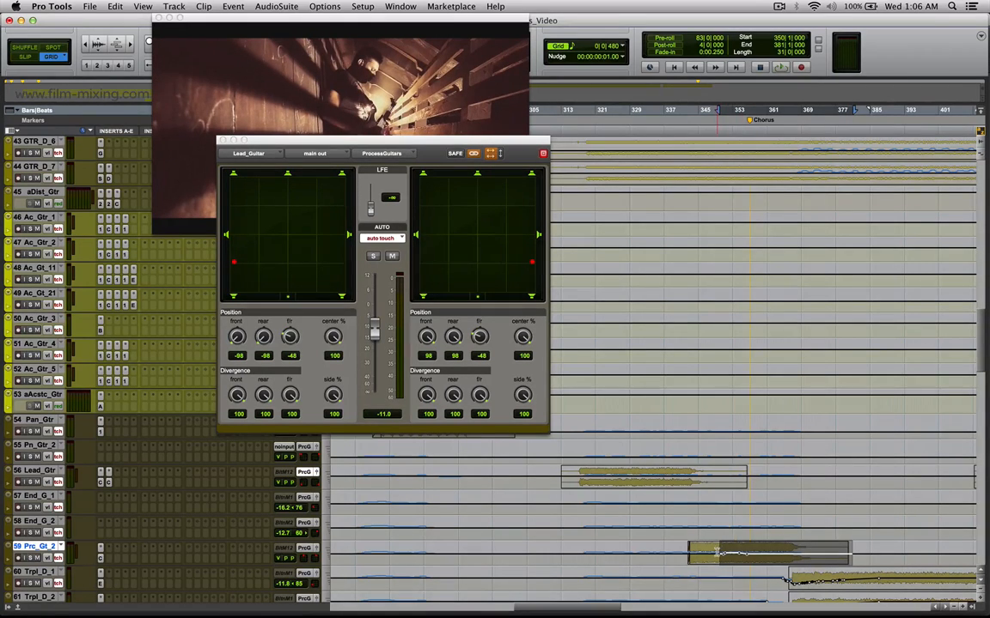
{"action": "left_click", "coordinate": [323, 554]}
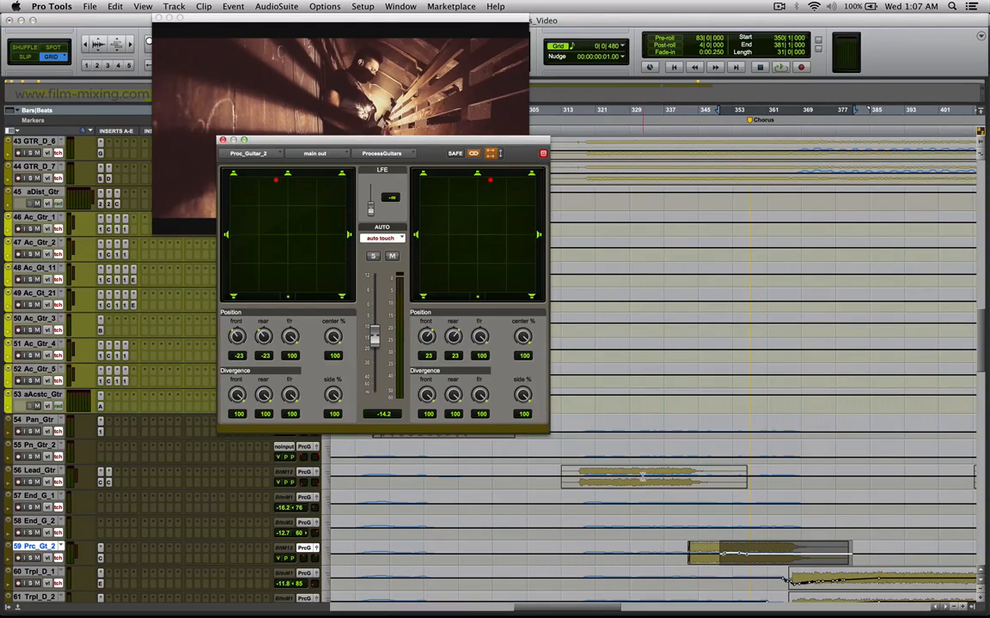
{"action": "left_click_drag", "start_coordinate": [642, 477], "coordinate": [667, 478]}
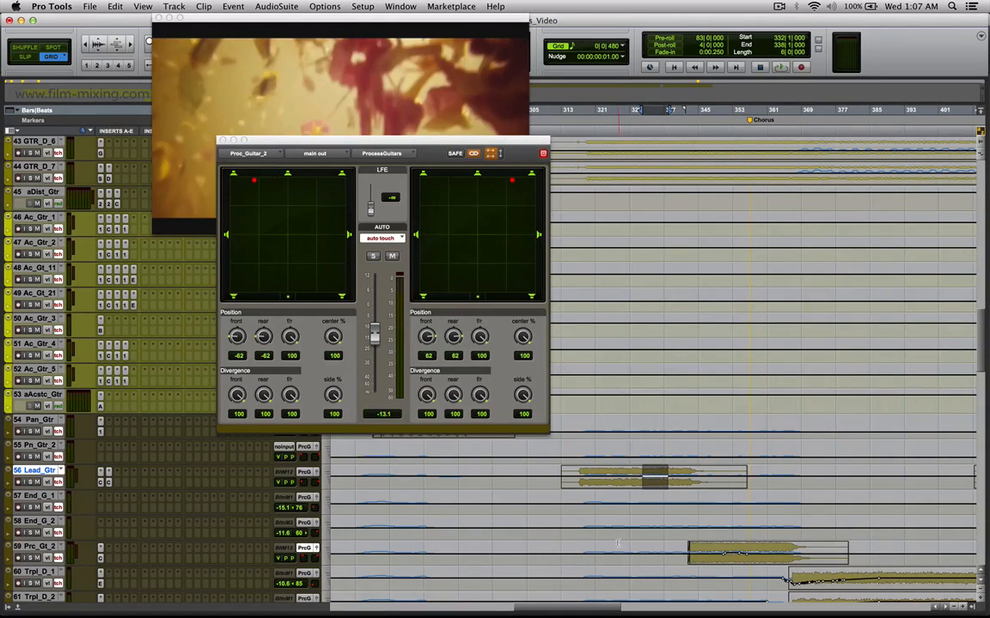
Locate to bar 316 on the End_G_1 track, bring the video window forward and start playback.
{"action": "left_click_drag", "start_coordinate": [694, 552], "coordinate": [730, 556]}
{"action": "left_click", "coordinate": [571, 504]}
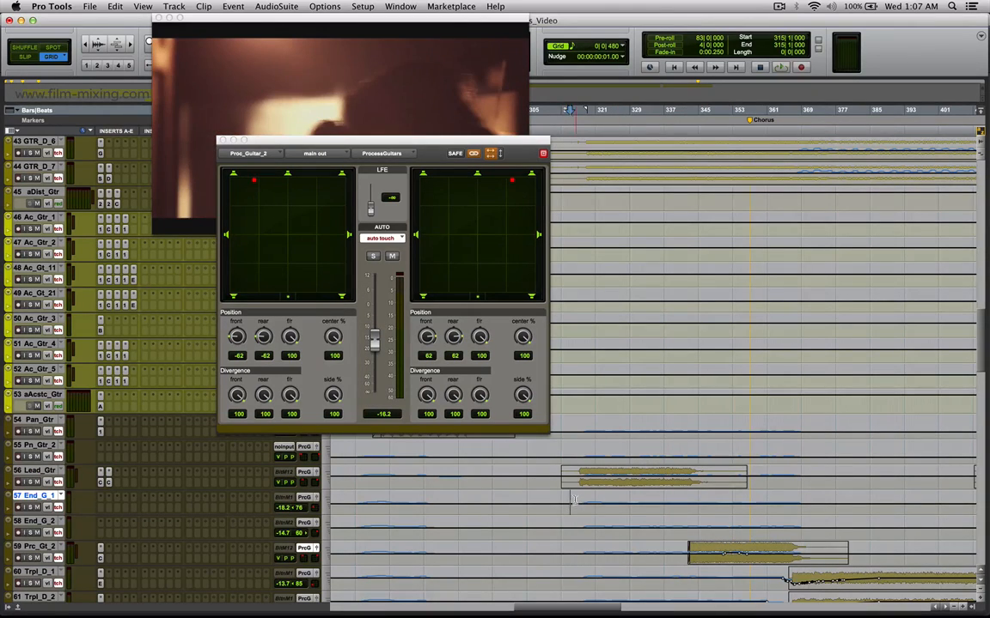
{"action": "left_click", "coordinate": [575, 498]}
{"action": "left_click", "coordinate": [368, 85]}
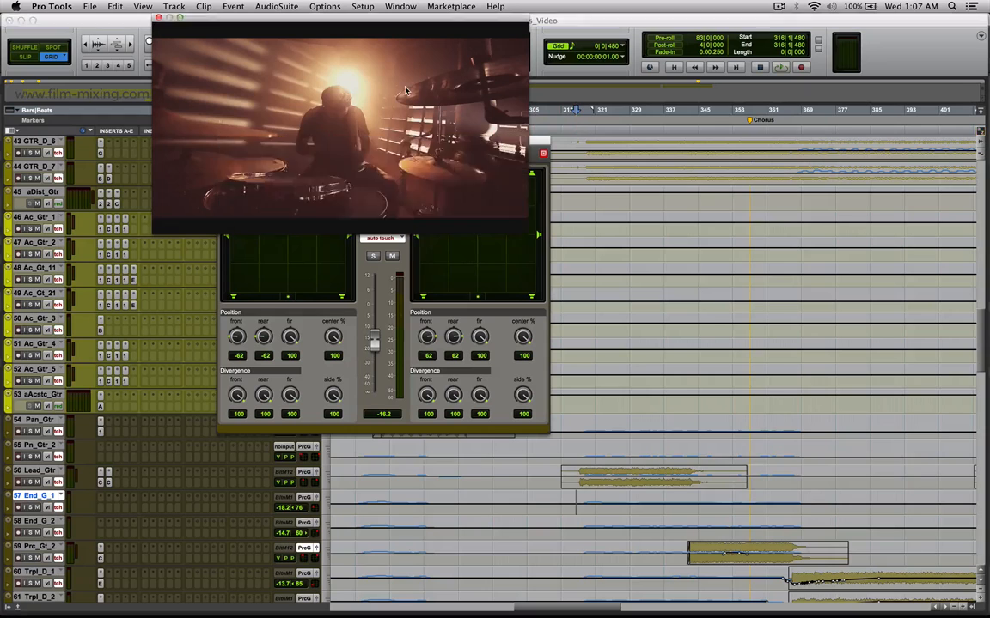
{"action": "key", "text": "space"}
Show the Lead_Guitar and Proc_Guitar_2 panners side by side during playback to compare their movement.
{"action": "left_click_drag", "start_coordinate": [411, 140], "coordinate": [384, 243]}
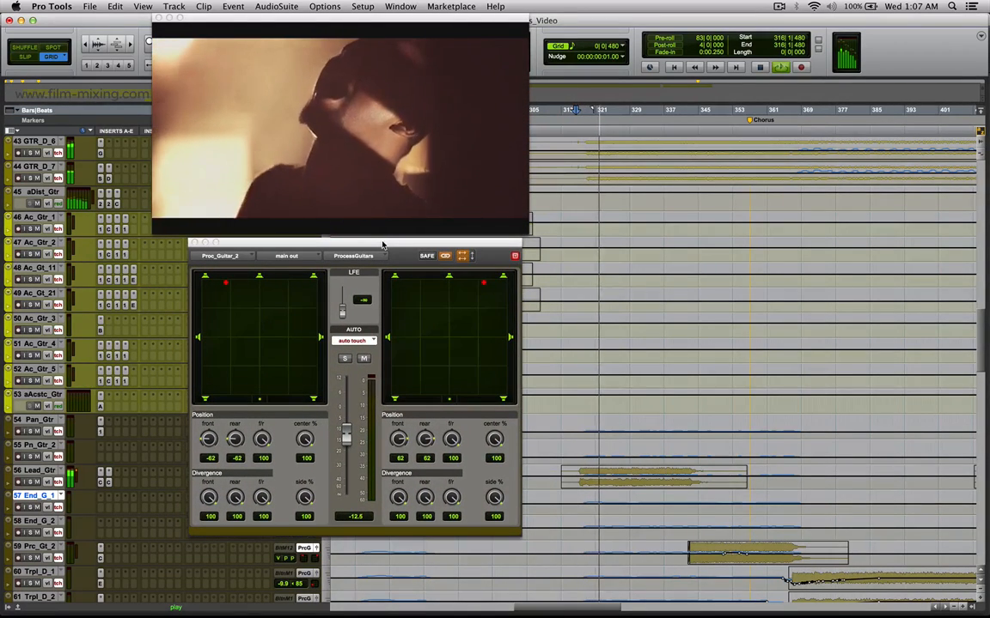
{"action": "left_click_drag", "start_coordinate": [335, 244], "coordinate": [345, 60]}
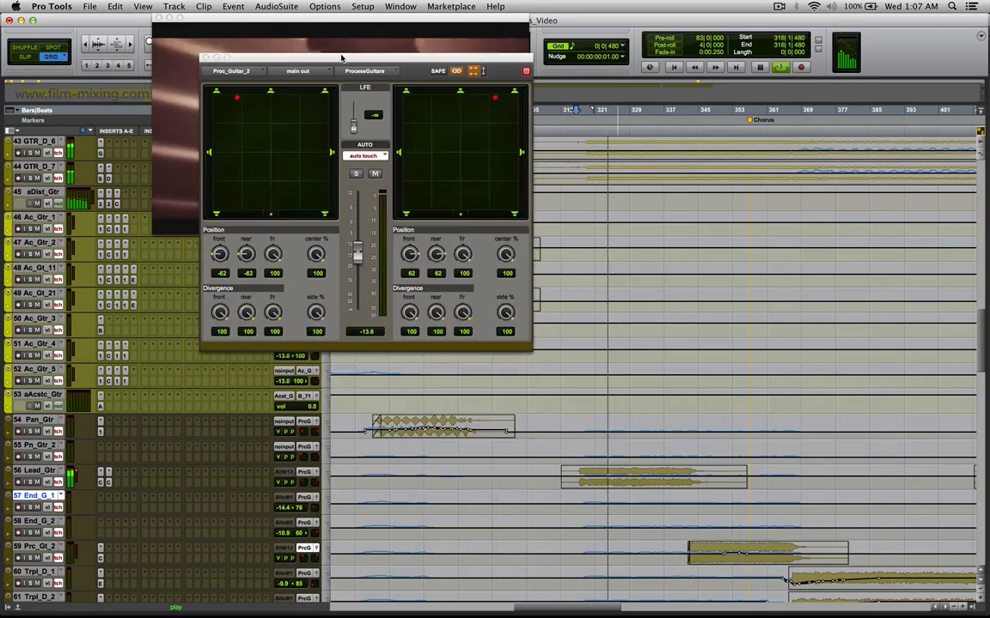
{"action": "left_click", "coordinate": [314, 472]}
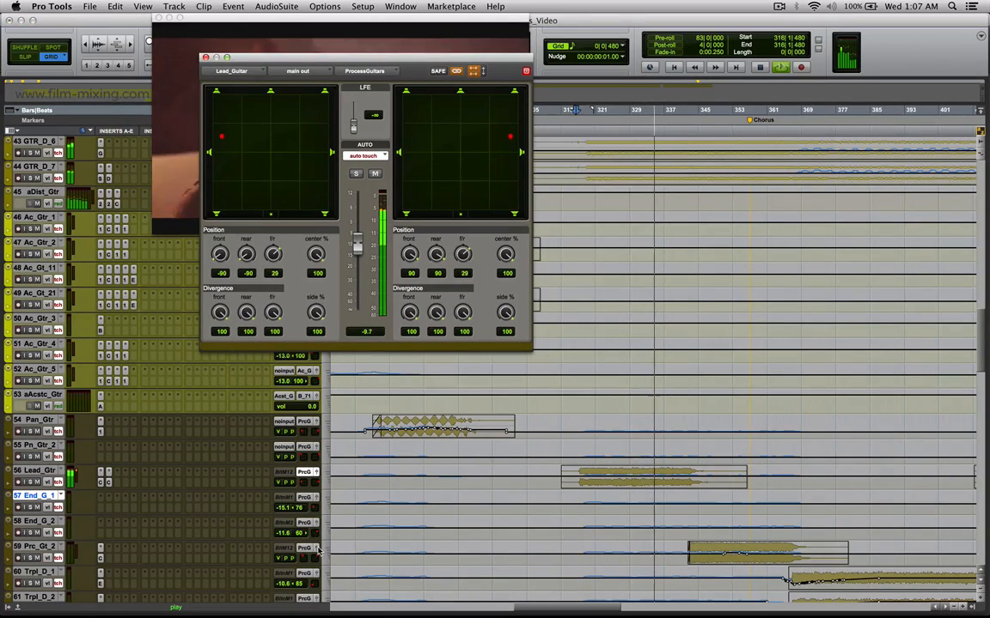
{"action": "left_click", "coordinate": [317, 548], "text": "shift"}
{"action": "left_click_drag", "start_coordinate": [335, 18], "coordinate": [885, 62]}
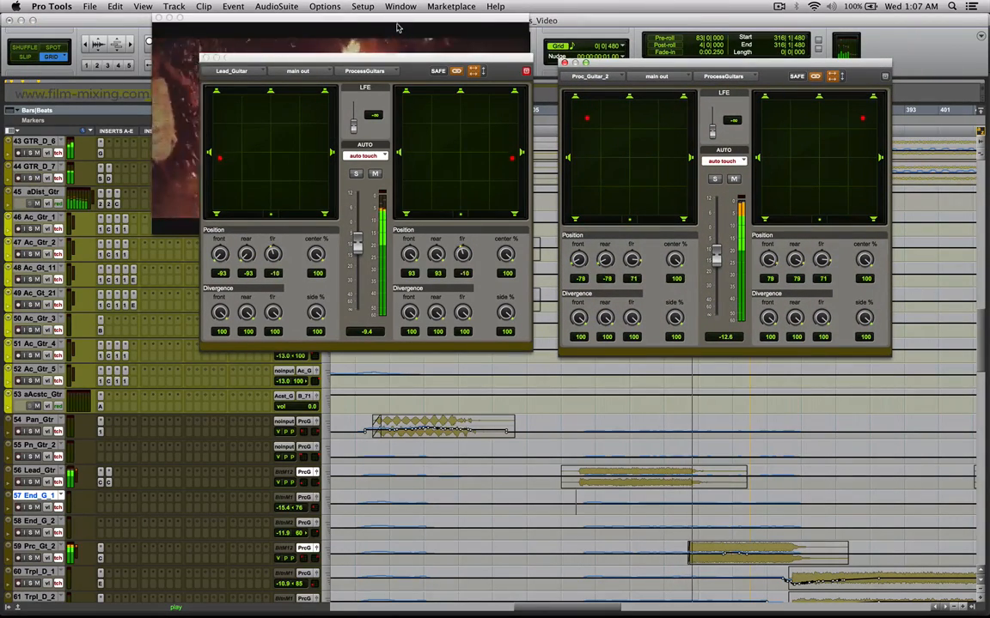
Watch the guitar panning against the video, locate to bar 344 on Prc_Gt_2 and close the panner windows.
{"action": "left_click", "coordinate": [395, 50]}
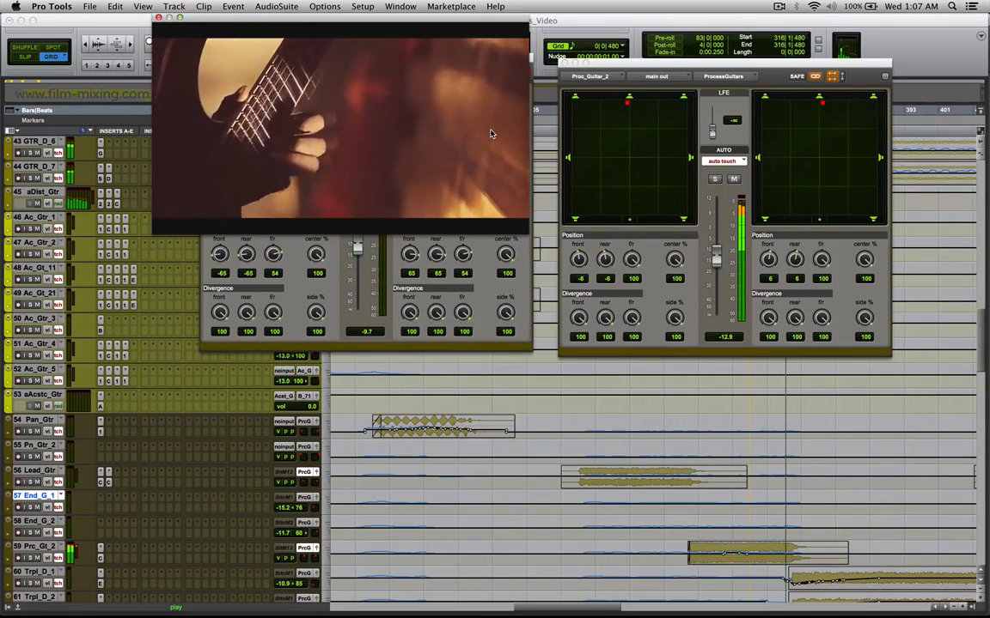
{"action": "left_click", "coordinate": [638, 508]}
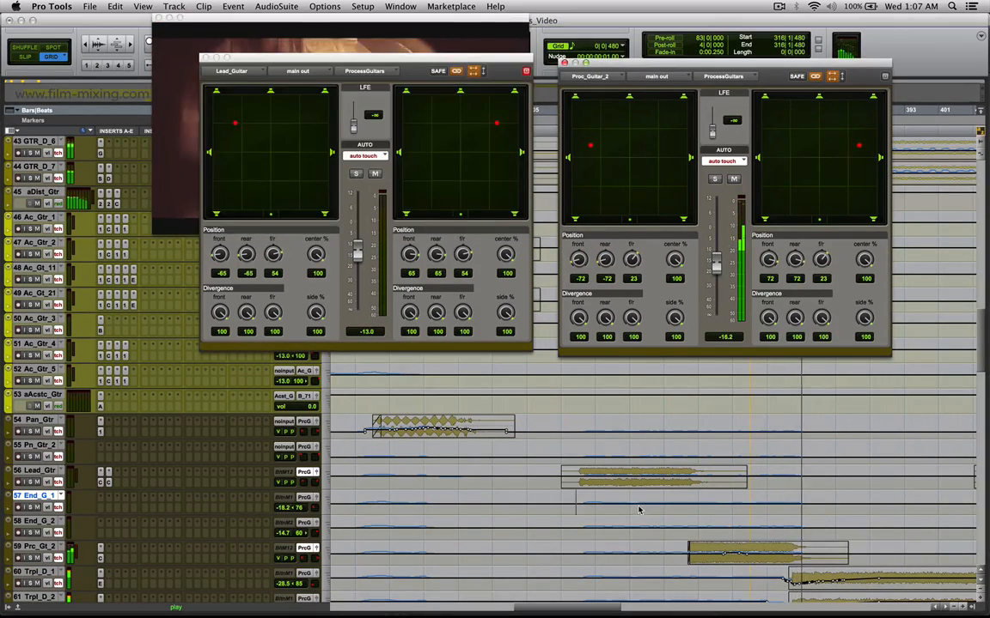
{"action": "left_click", "coordinate": [672, 528]}
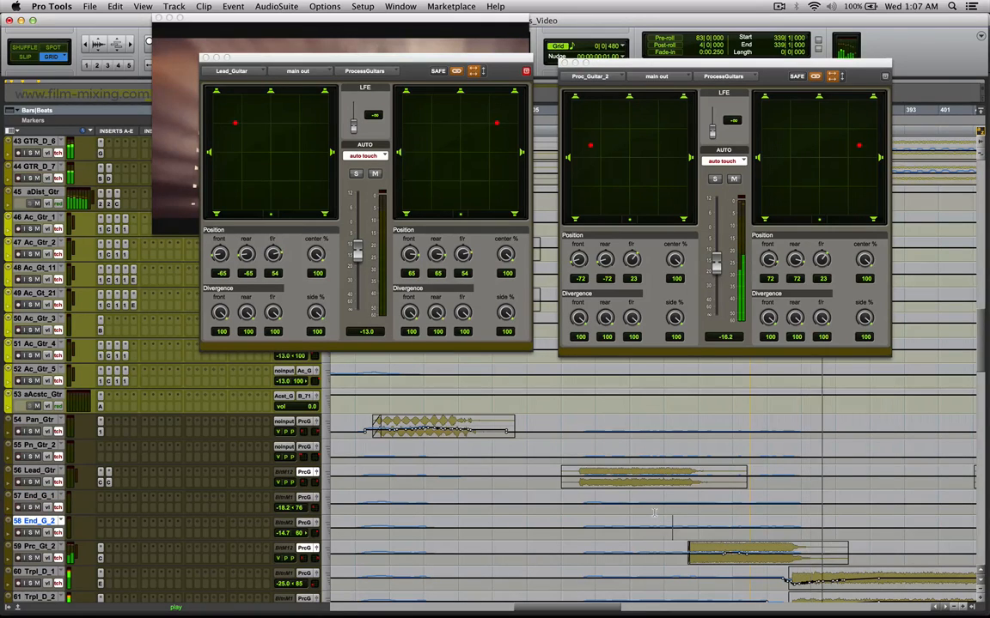
{"action": "left_click", "coordinate": [663, 512]}
{"action": "left_click_drag", "start_coordinate": [712, 552], "coordinate": [731, 554]}
{"action": "left_click", "coordinate": [204, 58]}
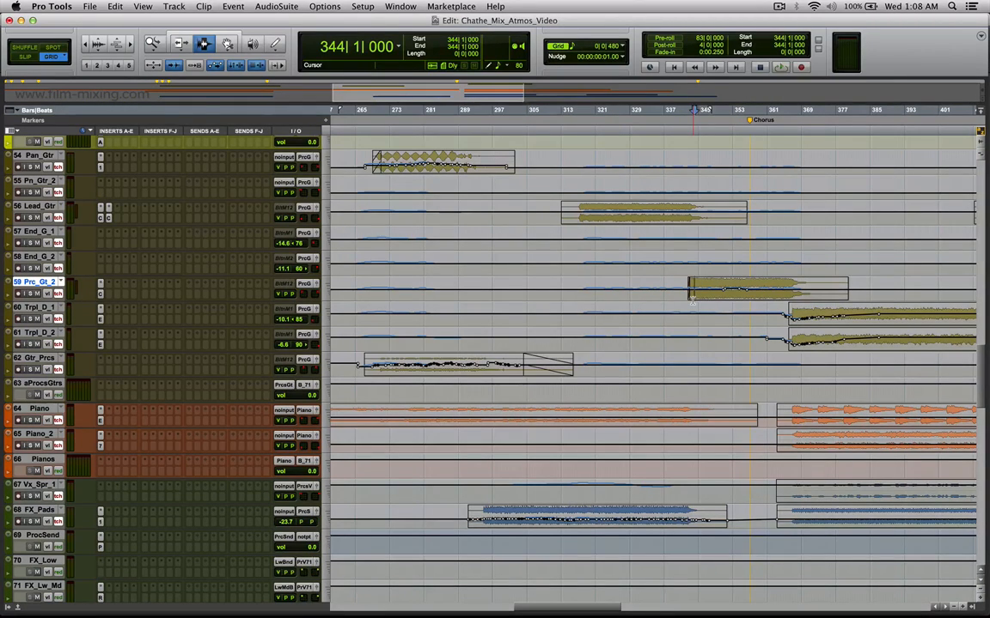
Reopen the video window, view it full screen and return it to half size.
{"action": "key", "text": "super+9"}
{"action": "right_click", "coordinate": [386, 143]}
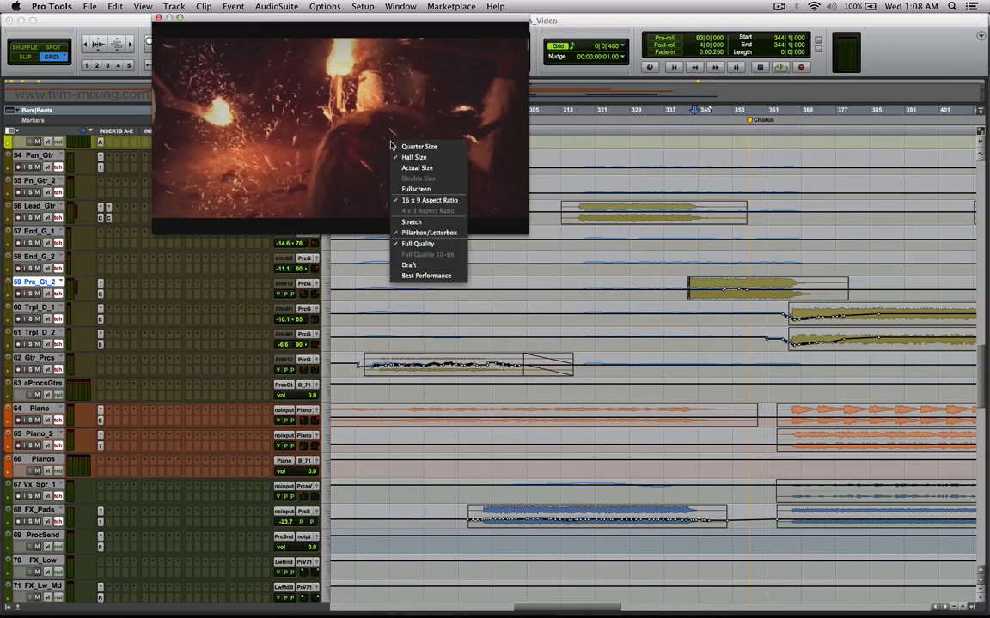
{"action": "left_click", "coordinate": [399, 189]}
{"action": "right_click", "coordinate": [399, 96]}
{"action": "left_click", "coordinate": [412, 152]}
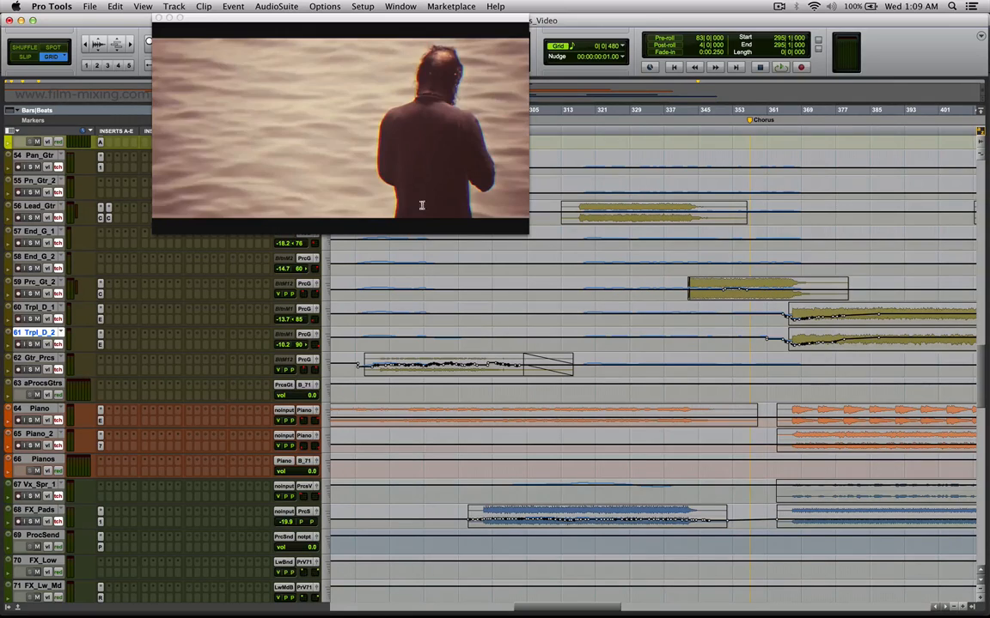
Play the passage from bar 295 with the video full screen and restore the video to half size.
{"action": "key", "text": "space"}
{"action": "right_click", "coordinate": [409, 121]}
{"action": "left_click", "coordinate": [449, 144]}
{"action": "right_click", "coordinate": [557, 191]}
{"action": "left_click", "coordinate": [585, 233]}
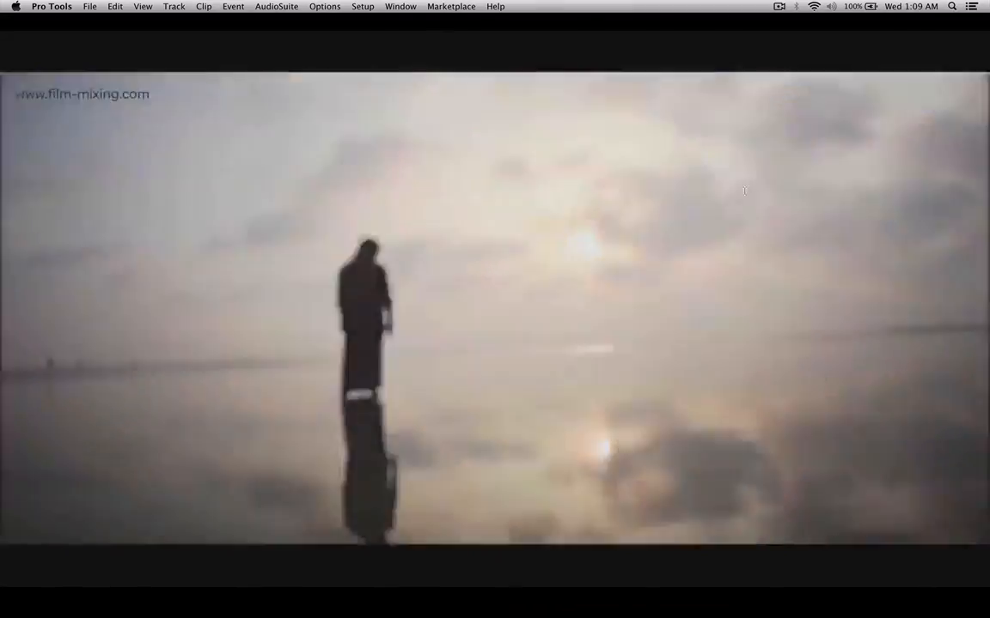
{"action": "right_click", "coordinate": [745, 192]}
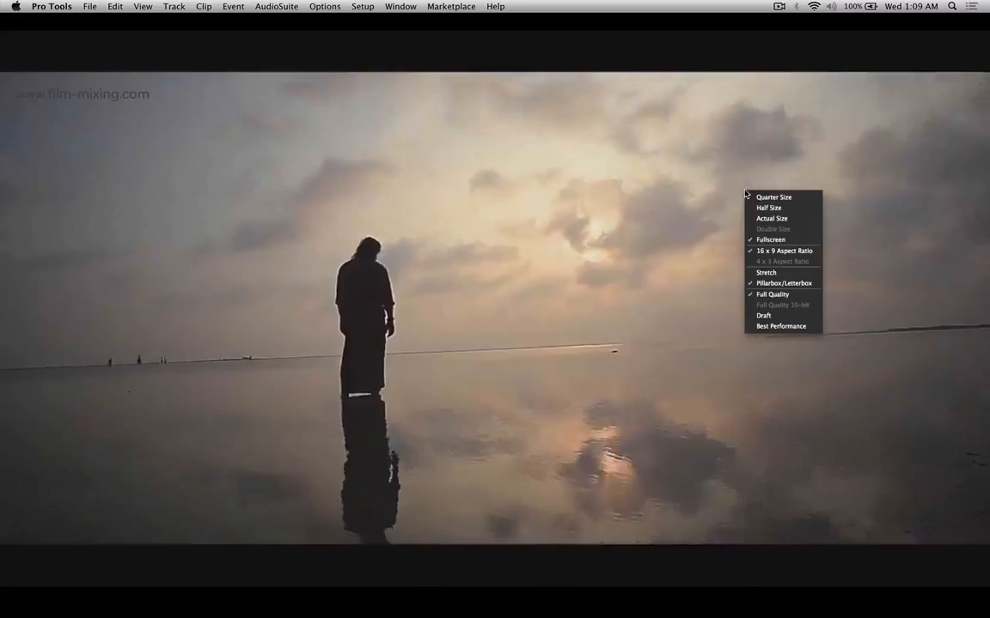
{"action": "left_click", "coordinate": [785, 208]}
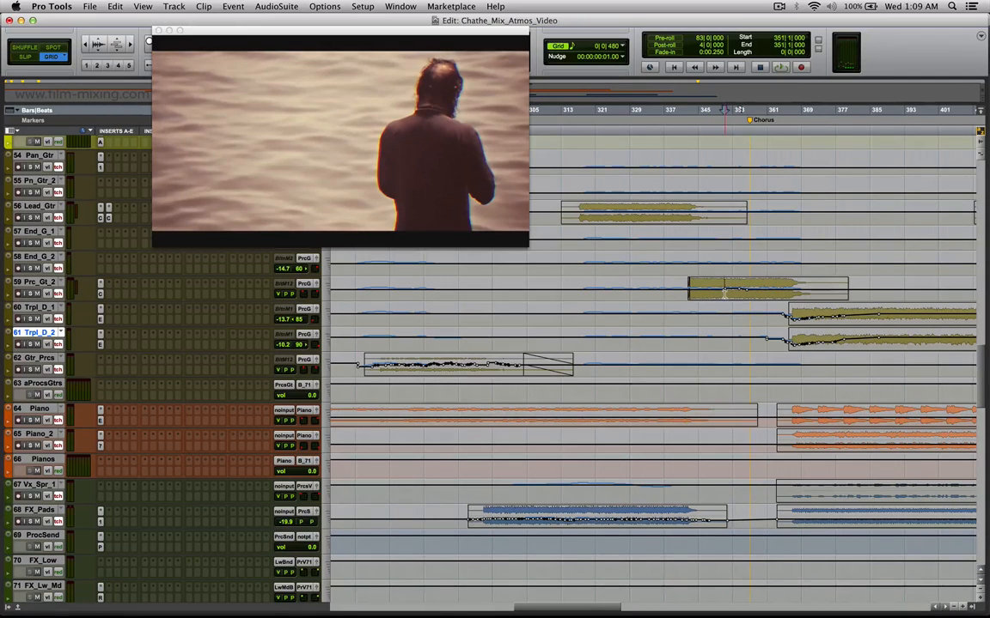
Locate to bar 353 on Prc_Gt_2 and mark the Piano clip from bar 377 to 406.
{"action": "left_click_drag", "start_coordinate": [722, 289], "coordinate": [728, 291]}
{"action": "left_click", "coordinate": [731, 290]}
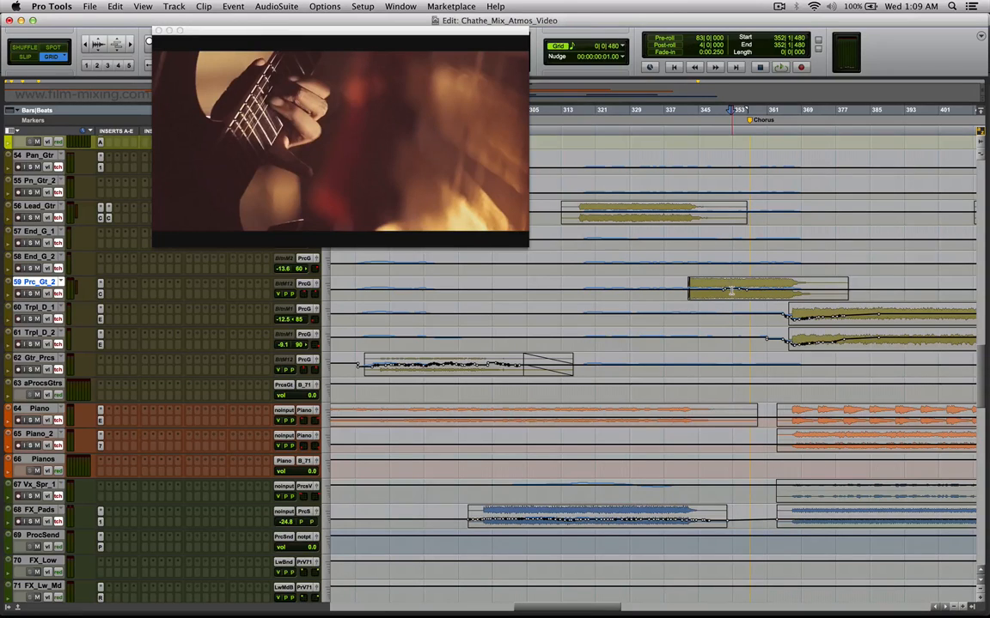
{"action": "left_click", "coordinate": [733, 290]}
{"action": "key", "text": "super+bracketleft"}
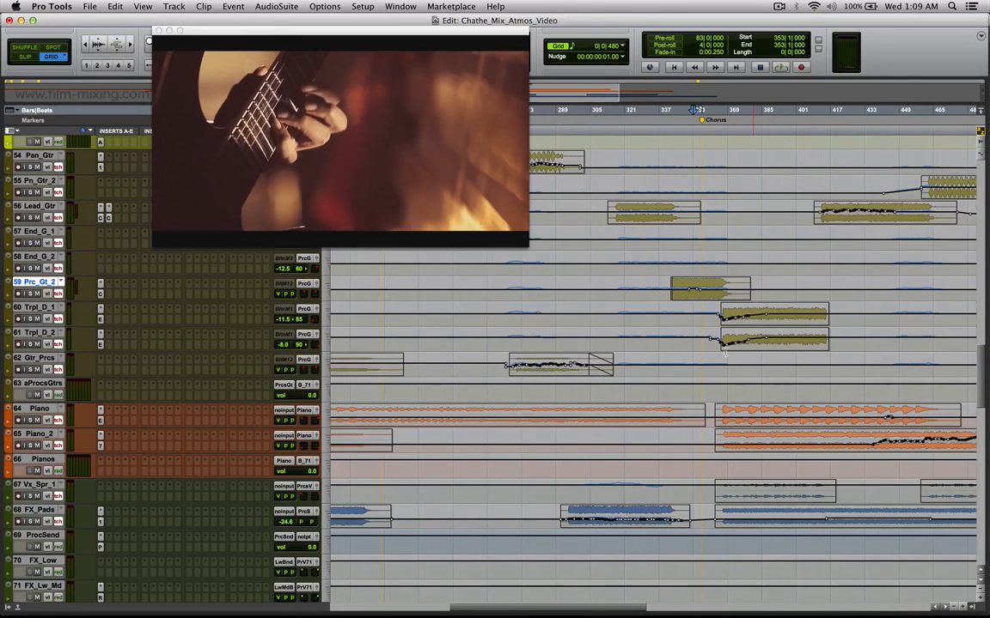
{"action": "key", "text": "super+bracketleft"}
{"action": "left_click_drag", "start_coordinate": [700, 422], "coordinate": [730, 426]}
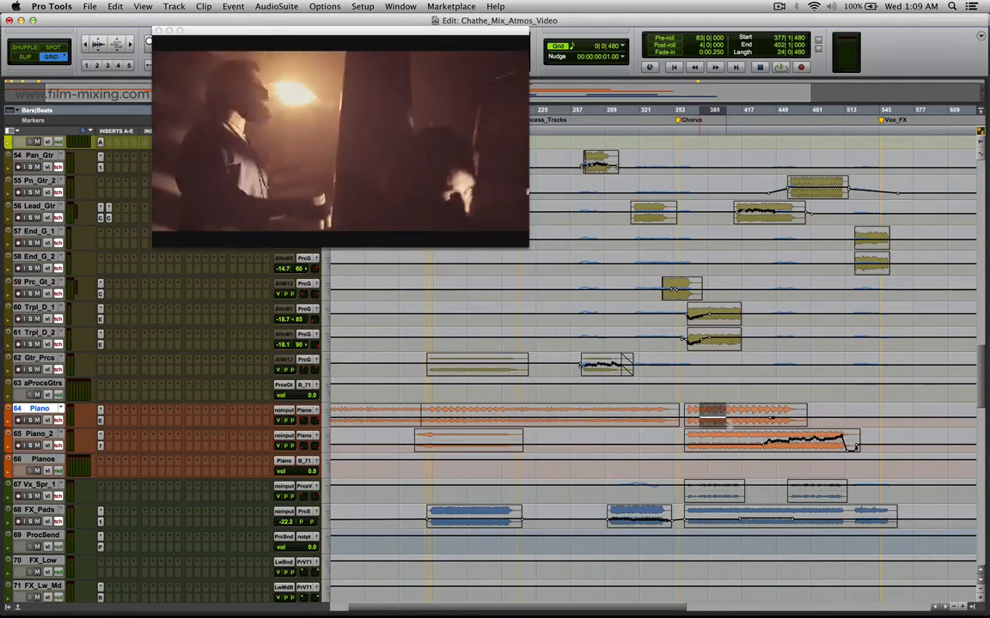
{"action": "key", "text": "super+bracketright"}
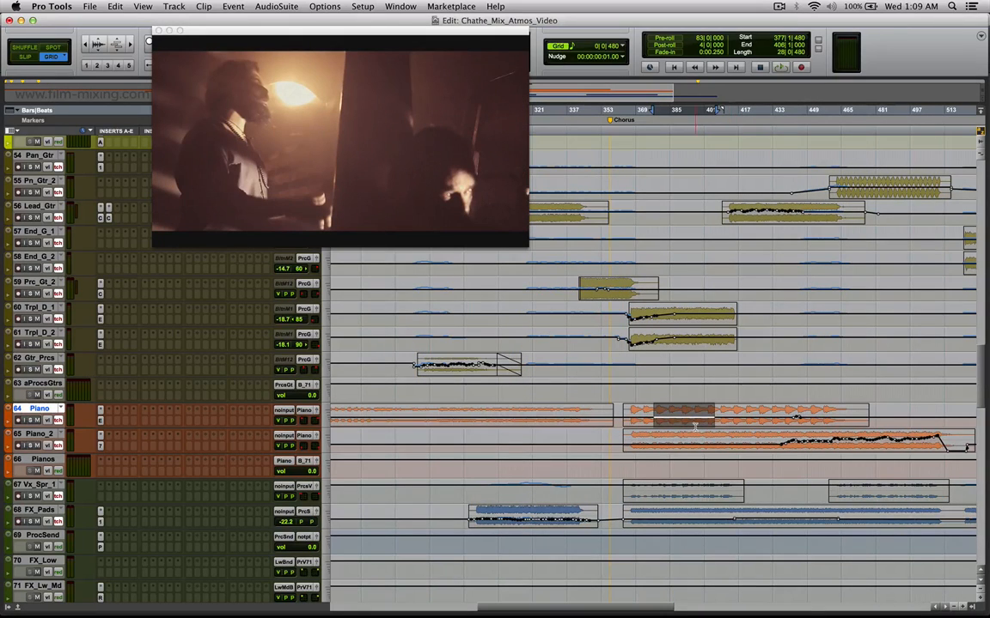
Mark GTR_D_5 from bar 414 to 438 and locate to bar 443 along its volume automation.
{"action": "scroll", "coordinate": [883, 353], "scroll_direction": "down", "scroll_amount": 1}
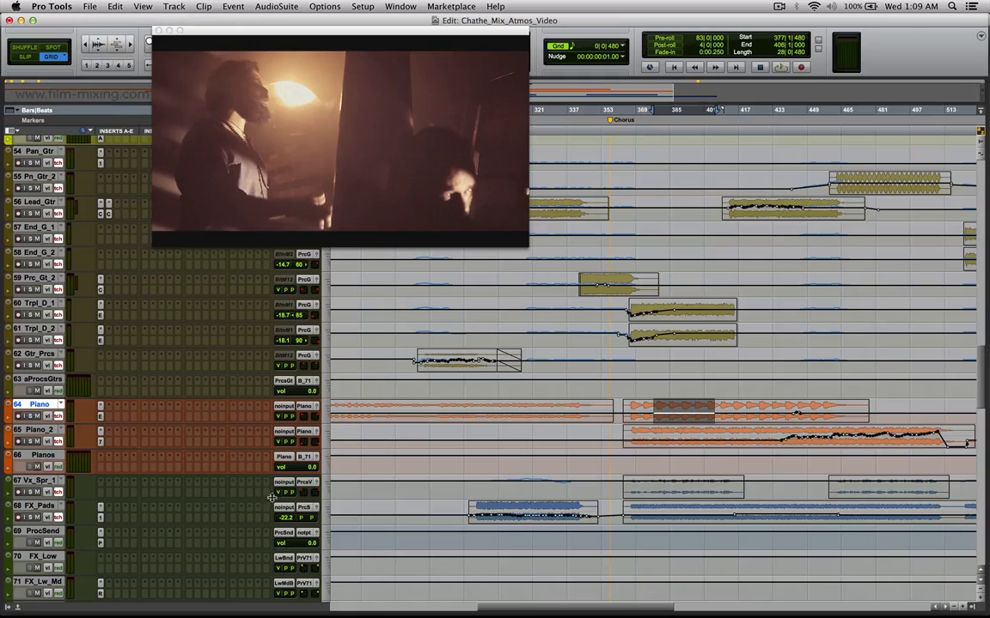
{"action": "scroll", "coordinate": [116, 481], "scroll_direction": "down", "scroll_amount": 3}
{"action": "scroll", "coordinate": [116, 498], "scroll_direction": "down", "scroll_amount": 10}
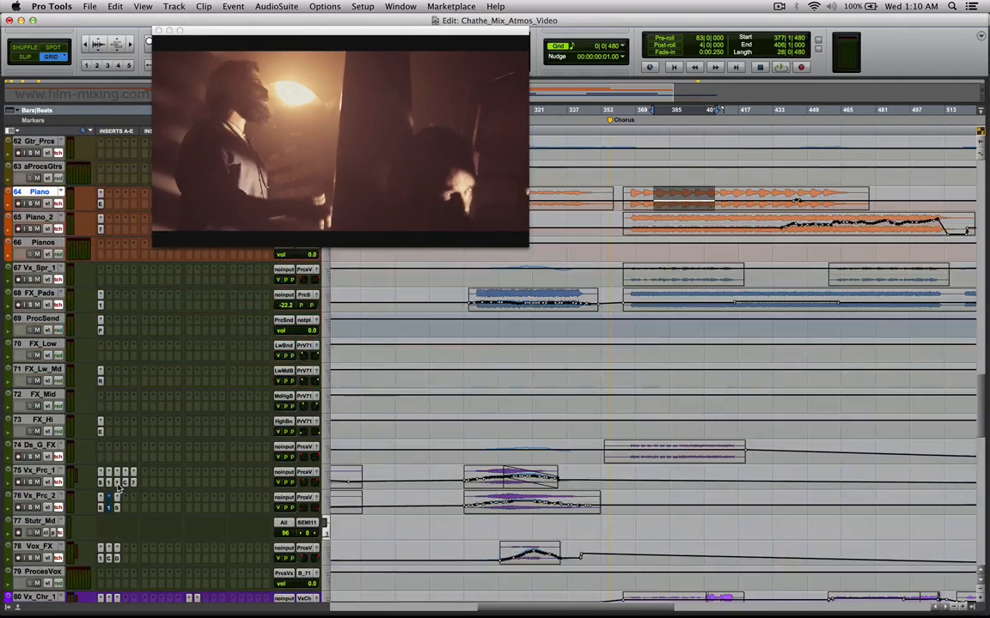
{"action": "scroll", "coordinate": [105, 524], "scroll_direction": "up", "scroll_amount": 15}
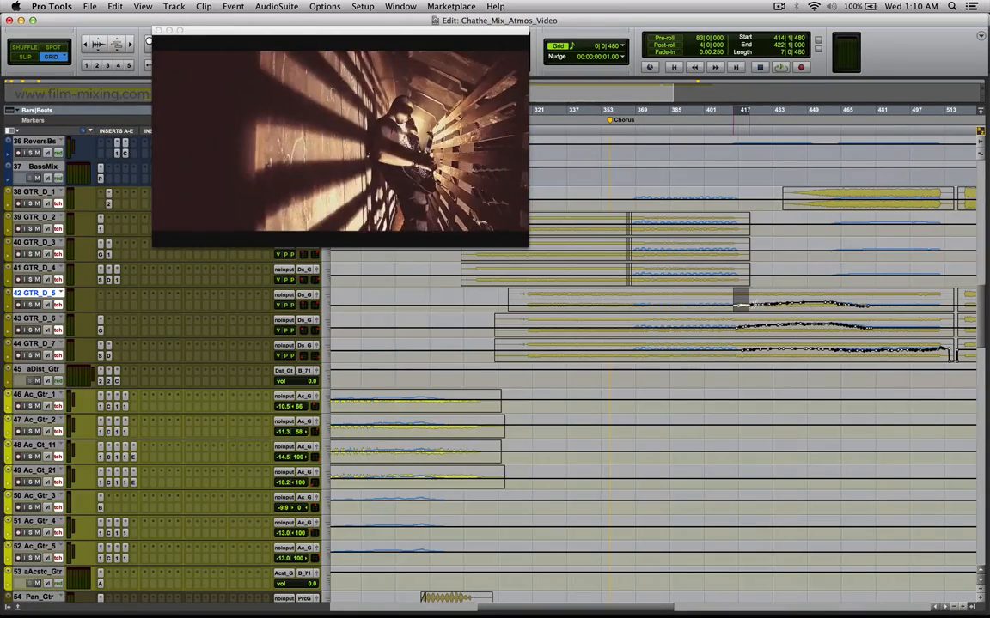
{"action": "left_click_drag", "start_coordinate": [800, 306], "coordinate": [795, 305]}
{"action": "left_click", "coordinate": [795, 306]}
Locate to bar 512 on Piano_2 and examine the volume automation at the end of its clip up close.
{"action": "left_click_drag", "start_coordinate": [984, 332], "coordinate": [986, 387]}
{"action": "scroll", "coordinate": [815, 484], "scroll_direction": "up", "scroll_amount": 10}
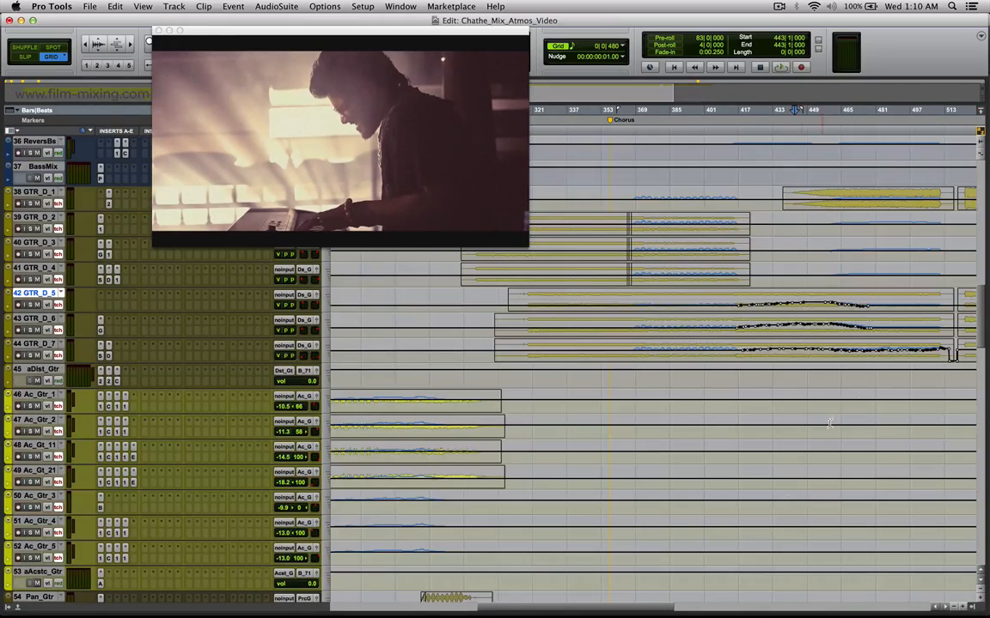
{"action": "left_click_drag", "start_coordinate": [982, 345], "coordinate": [983, 413]}
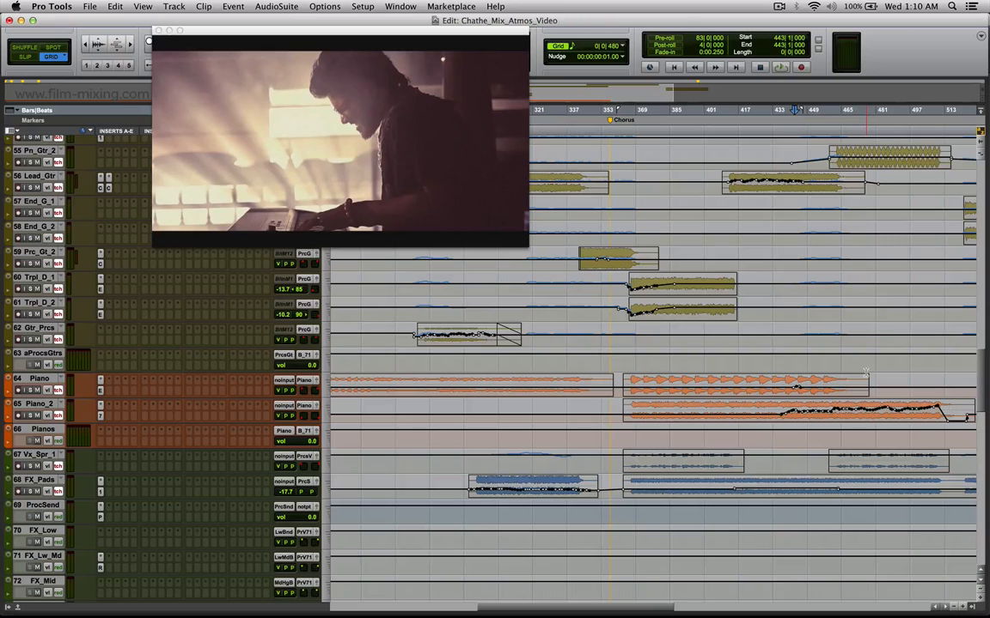
{"action": "key", "text": "r"}
{"action": "key", "text": "r"}
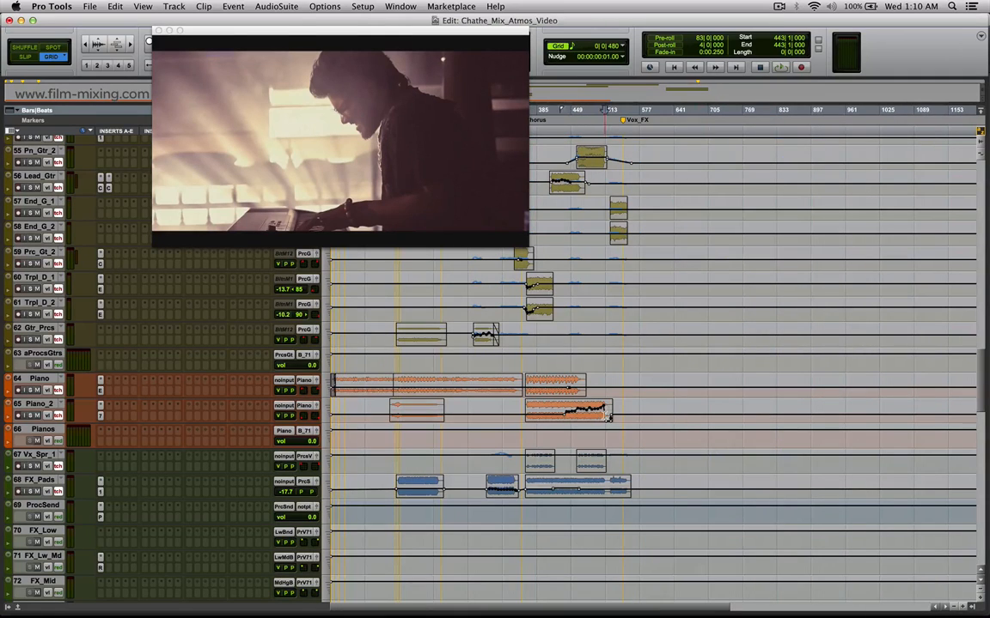
{"action": "left_click", "coordinate": [604, 416]}
{"action": "key", "text": "t"}
{"action": "key", "text": "t"}
{"action": "key", "text": "t"}
{"action": "key", "text": "t"}
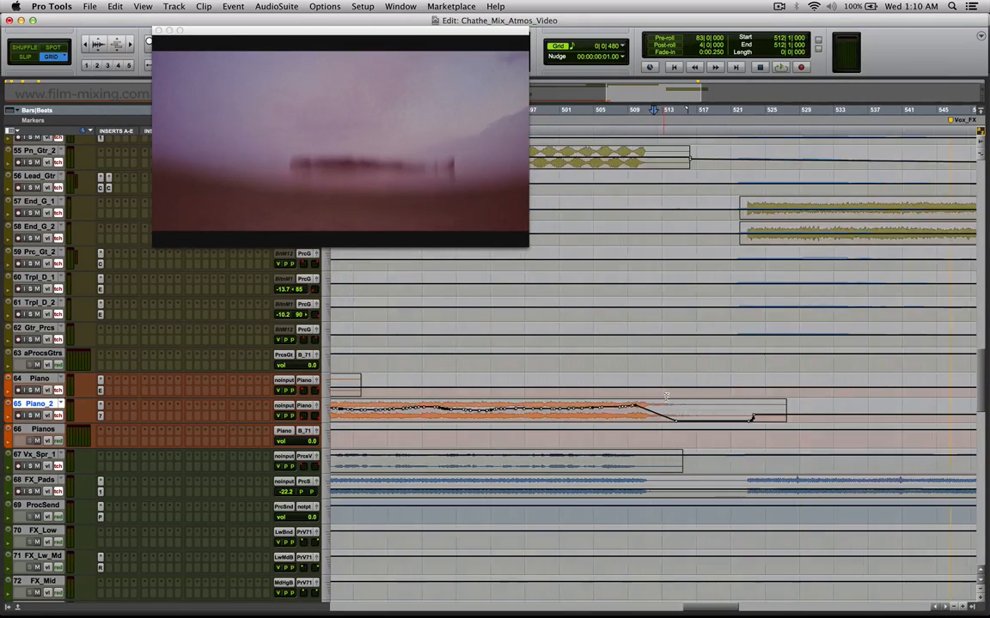
Mark Lead_Gtr from bar 509 to 511 and from bar 515 to 525, just past the Pn_Gtr_2 clip.
{"action": "left_click", "coordinate": [692, 359]}
{"action": "left_click_drag", "start_coordinate": [980, 392], "coordinate": [980, 368]}
{"action": "key", "text": "r"}
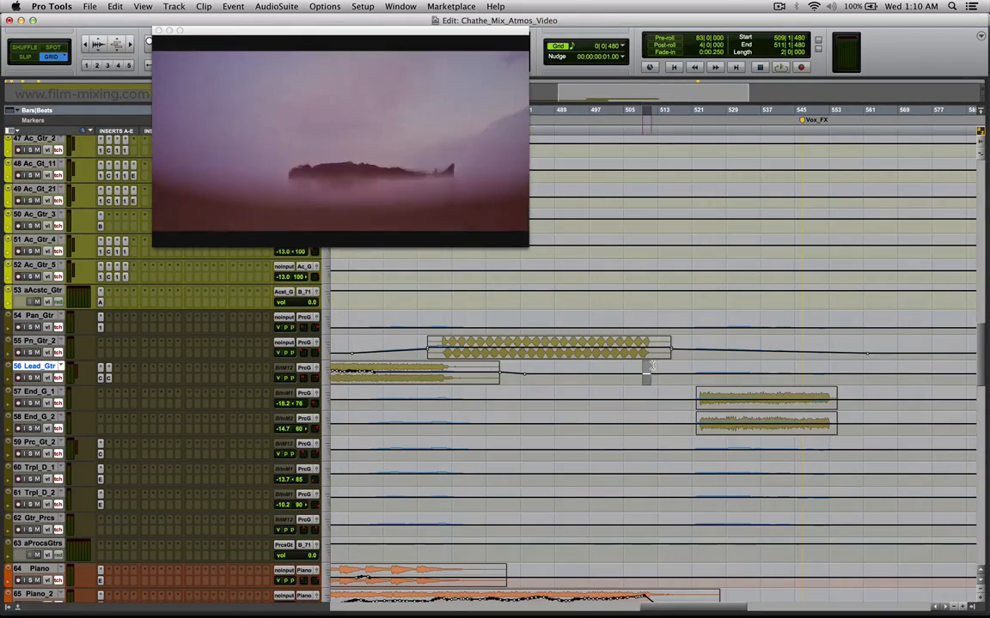
{"action": "left_click", "coordinate": [709, 368]}
{"action": "left_click_drag", "start_coordinate": [710, 367], "coordinate": [674, 365]}
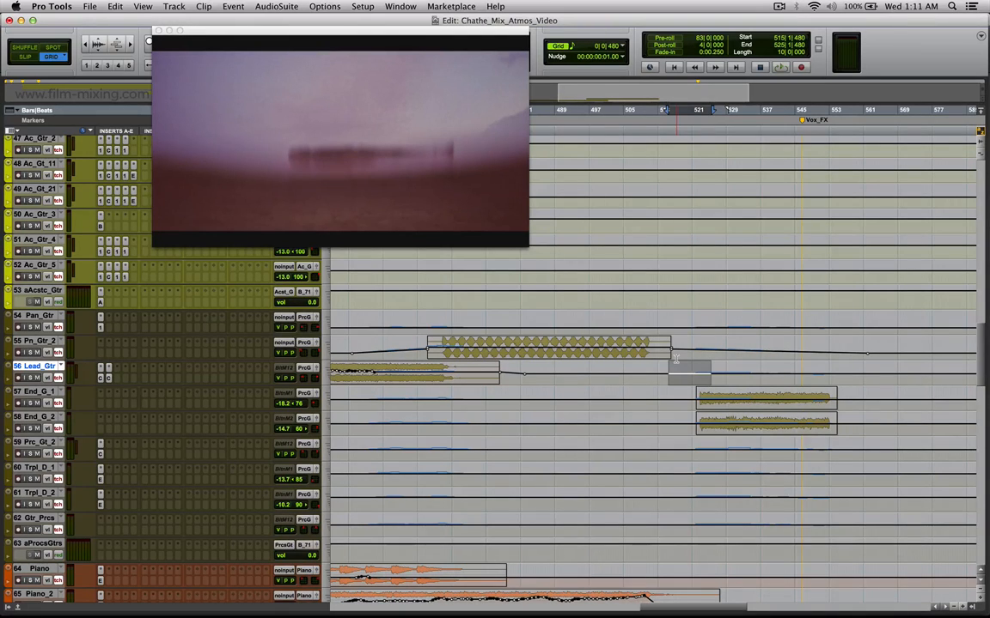
Locate to bar 520 on Lead_Gtr and to bar 536 within the End_G_1 clip.
{"action": "scroll", "coordinate": [885, 328], "scroll_direction": "down", "scroll_amount": 3}
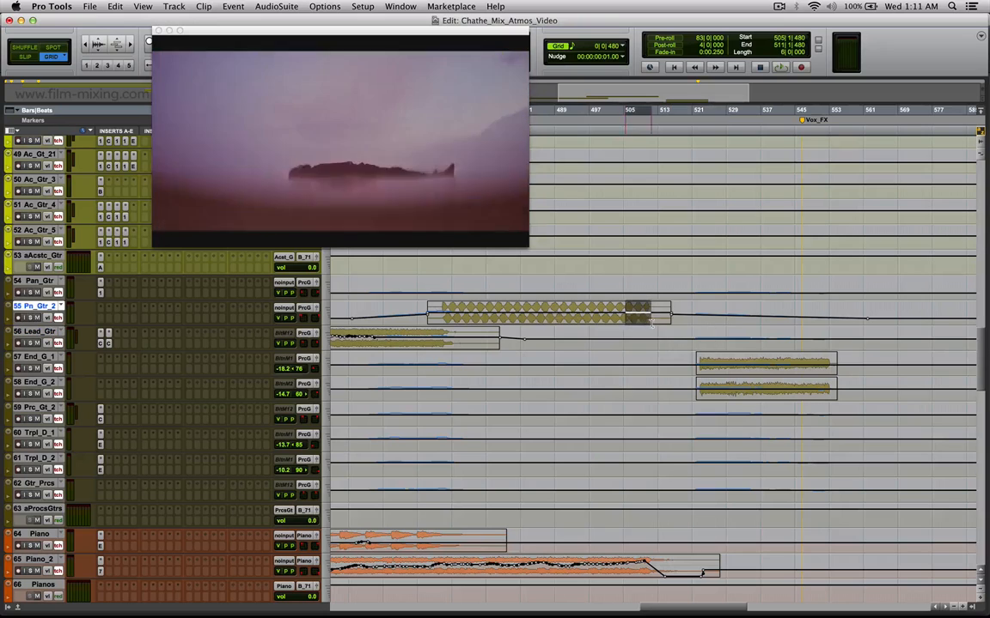
{"action": "left_click", "coordinate": [684, 334]}
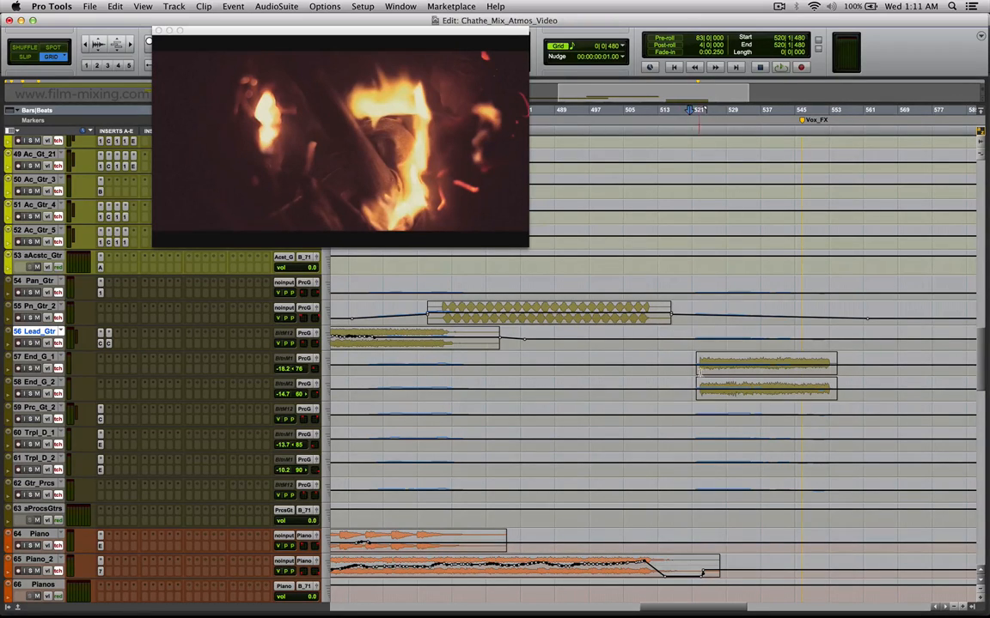
{"action": "left_click", "coordinate": [636, 335]}
{"action": "left_click", "coordinate": [750, 371]}
{"action": "left_click", "coordinate": [756, 373]}
Mark the VOX clip from bar 529 to 540 and locate to the VoxRevb automation dip at bar 569.
{"action": "left_click_drag", "start_coordinate": [982, 384], "coordinate": [986, 194]}
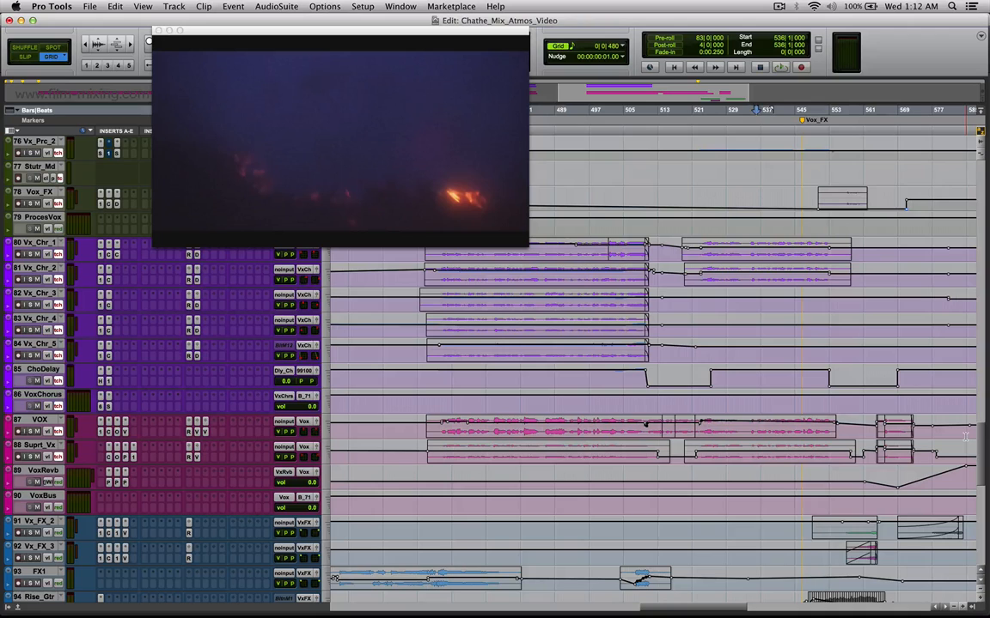
{"action": "left_click_drag", "start_coordinate": [726, 427], "coordinate": [773, 438]}
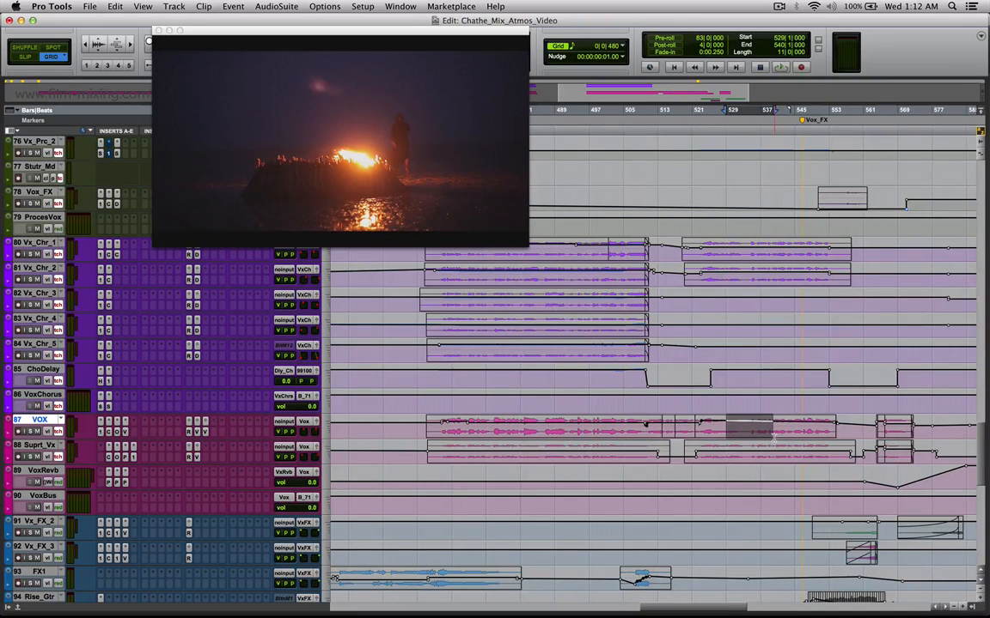
{"action": "left_click", "coordinate": [897, 483]}
Mark the end of the GTR_O_1 and Rs_Gtrd1 clips from bar 564 to 566 and locate to bar 563.
{"action": "scroll", "coordinate": [859, 520], "scroll_direction": "down", "scroll_amount": 2}
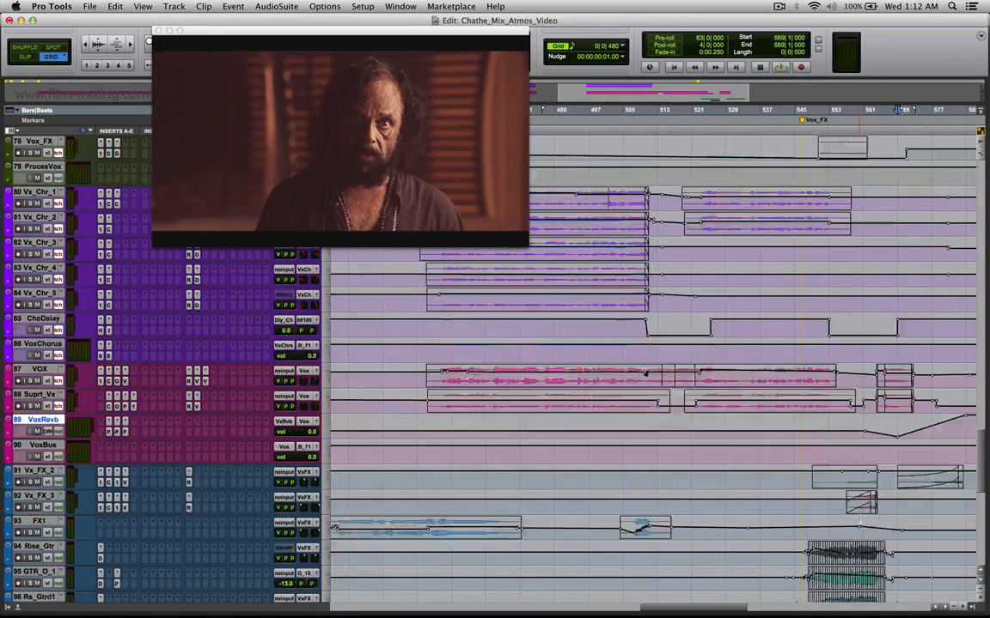
{"action": "scroll", "coordinate": [859, 519], "scroll_direction": "down", "scroll_amount": 1}
{"action": "left_click_drag", "start_coordinate": [887, 579], "coordinate": [859, 557]}
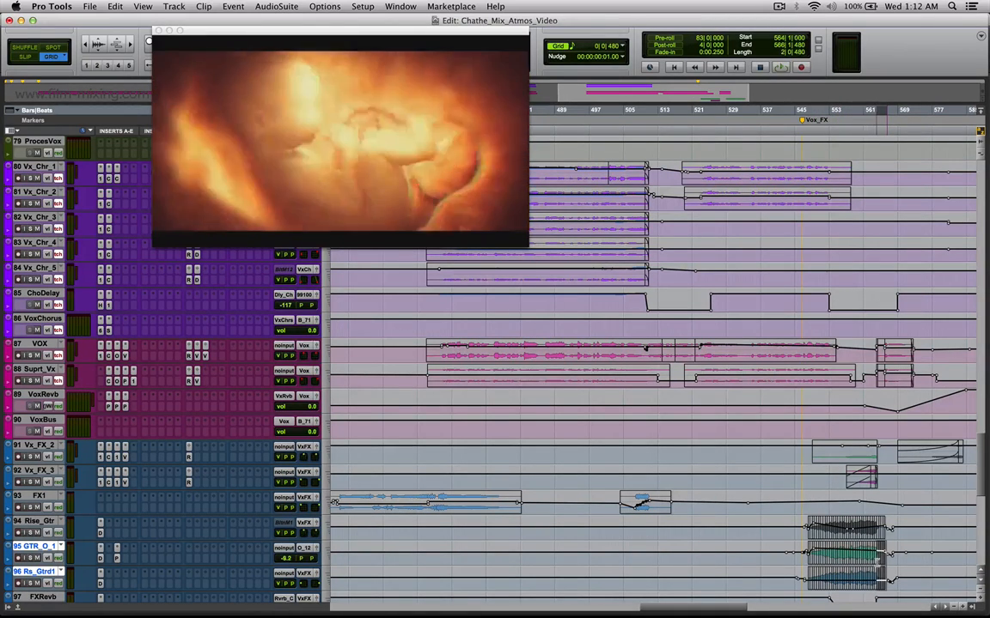
{"action": "left_click", "coordinate": [872, 561]}
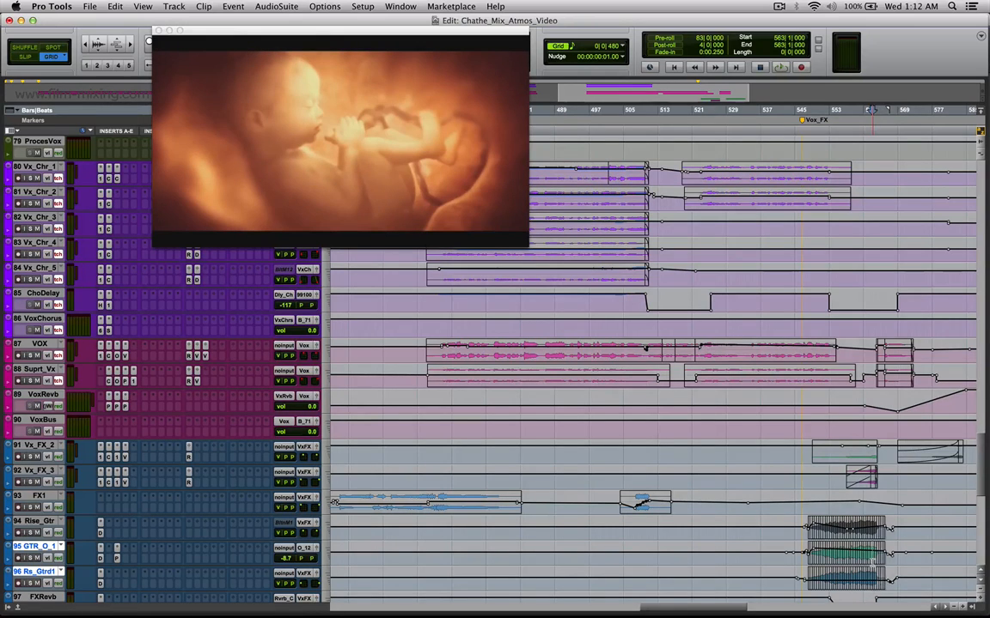
Mark the dip in the VoxRevb automation from bar 567 to 572.
{"action": "left_click_drag", "start_coordinate": [889, 395], "coordinate": [909, 396]}
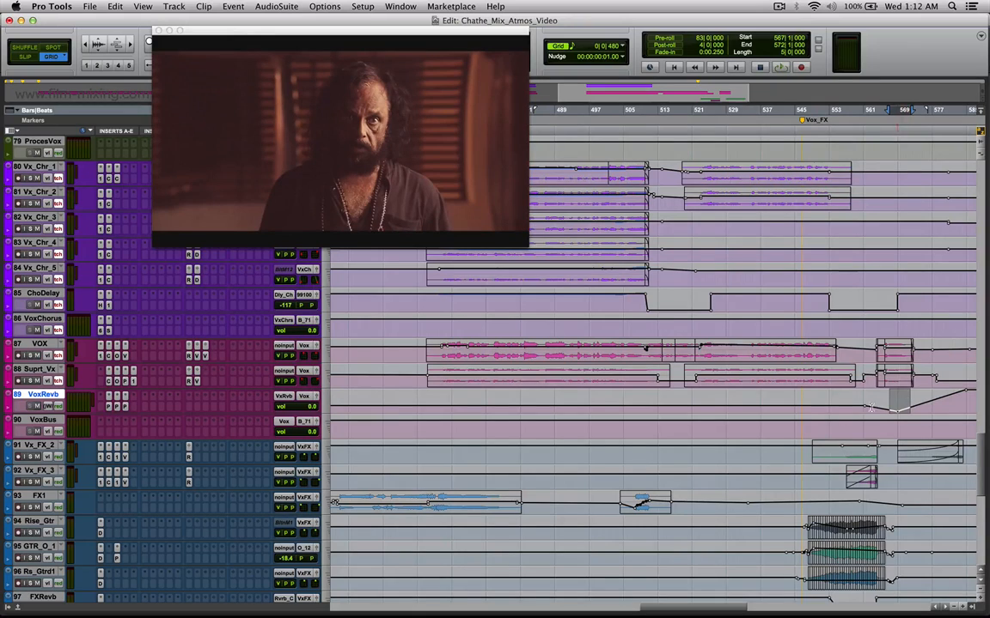
Open the Decapitator insert on Bed_7.1 and place its window clear of the Bed_7.1 automation lane.
{"action": "left_click_drag", "start_coordinate": [981, 490], "coordinate": [981, 560]}
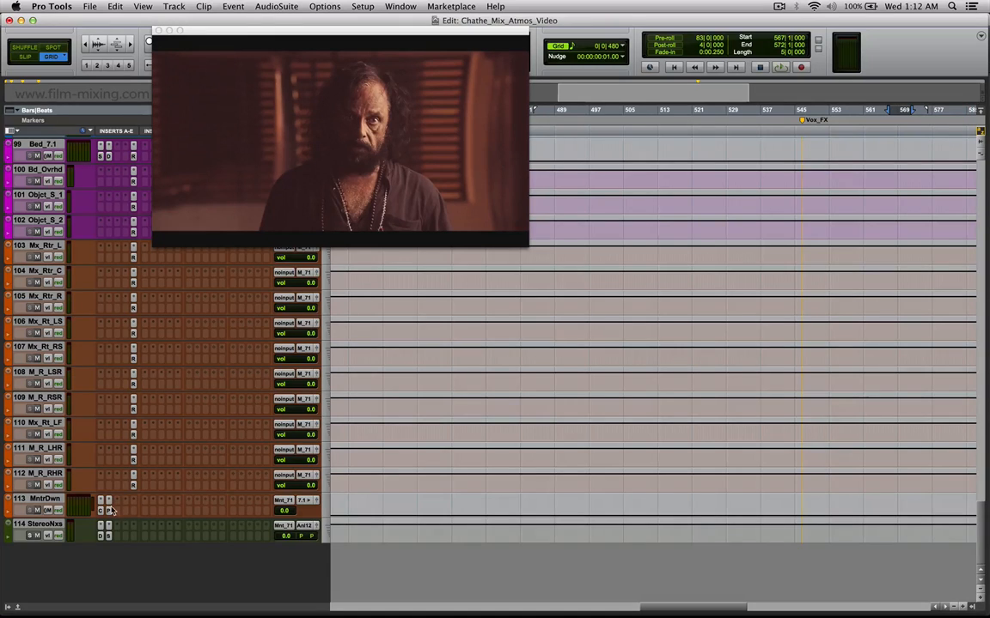
{"action": "scroll", "coordinate": [113, 491], "scroll_direction": "up", "scroll_amount": 3}
{"action": "scroll", "coordinate": [108, 343], "scroll_direction": "up", "scroll_amount": 5}
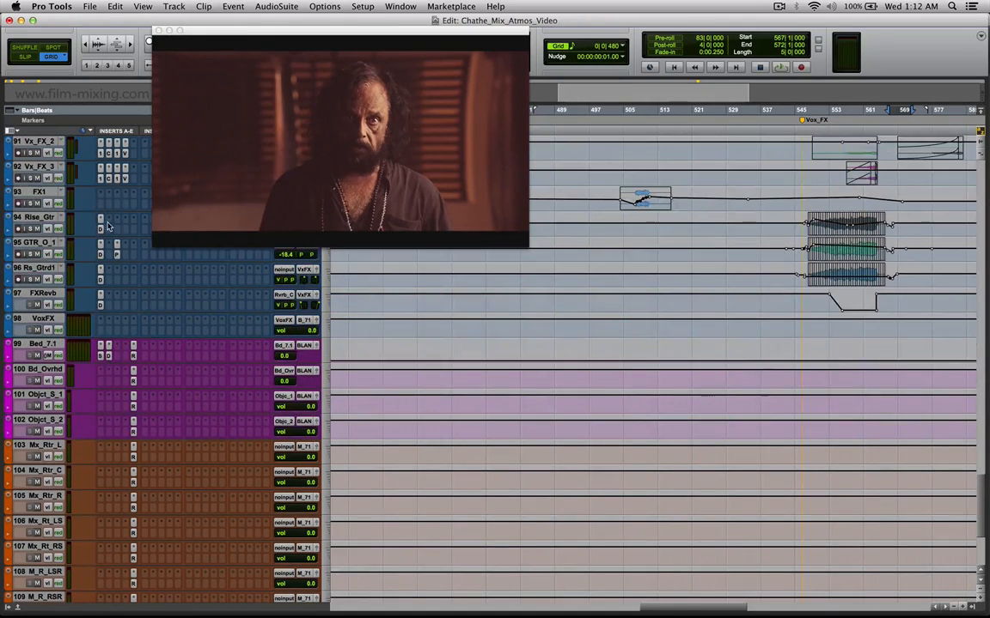
{"action": "left_click", "coordinate": [107, 355]}
{"action": "left_click_drag", "start_coordinate": [427, 241], "coordinate": [459, 332]}
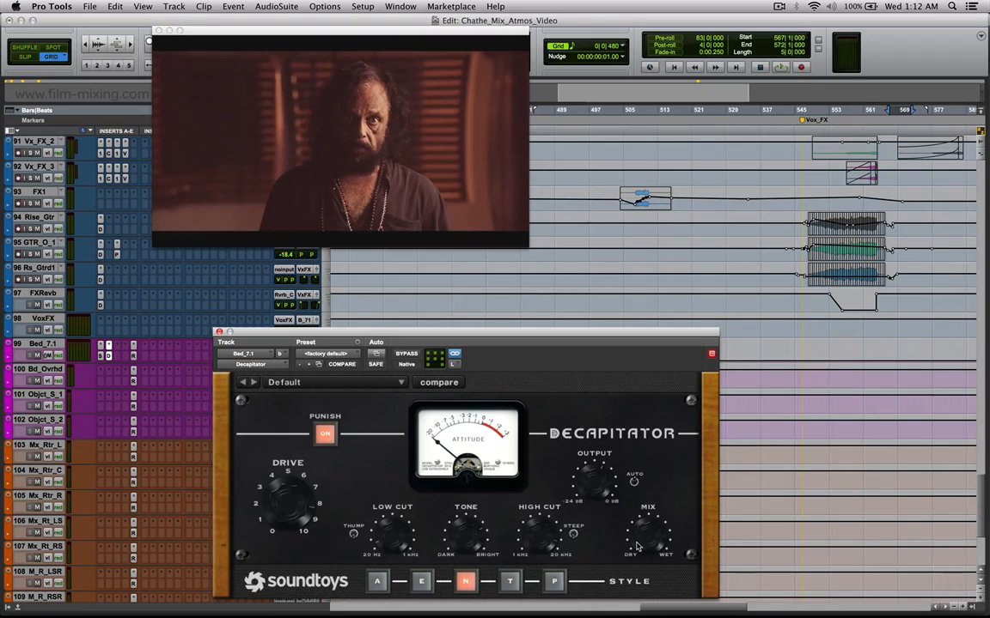
{"action": "left_click_drag", "start_coordinate": [636, 333], "coordinate": [711, 402]}
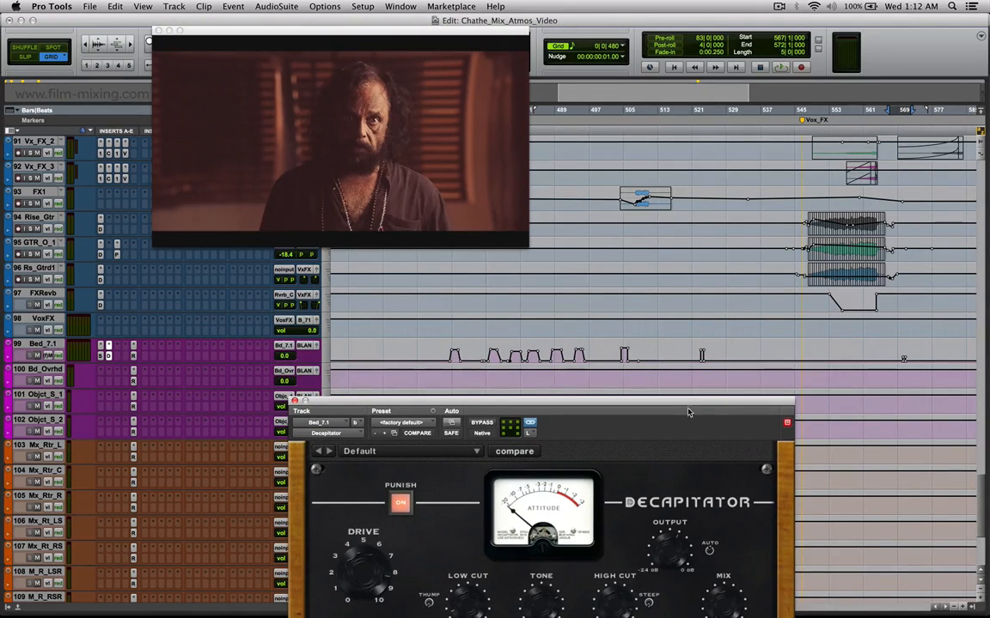
{"action": "left_click_drag", "start_coordinate": [684, 403], "coordinate": [699, 353]}
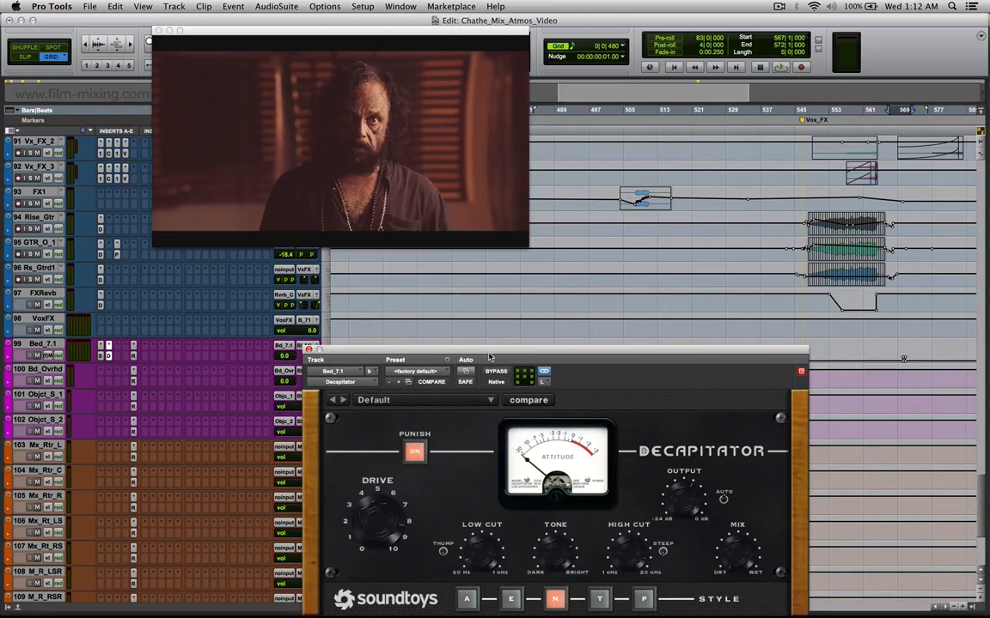
{"action": "left_click_drag", "start_coordinate": [488, 351], "coordinate": [497, 388]}
Locate to the first Decapitator automation peaks on Bed_7.1, including bar 474, and mark bars 477 to 480.
{"action": "left_click", "coordinate": [458, 354]}
{"action": "left_click_drag", "start_coordinate": [458, 353], "coordinate": [446, 356]}
{"action": "left_click", "coordinate": [441, 357]}
{"action": "left_click", "coordinate": [452, 355]}
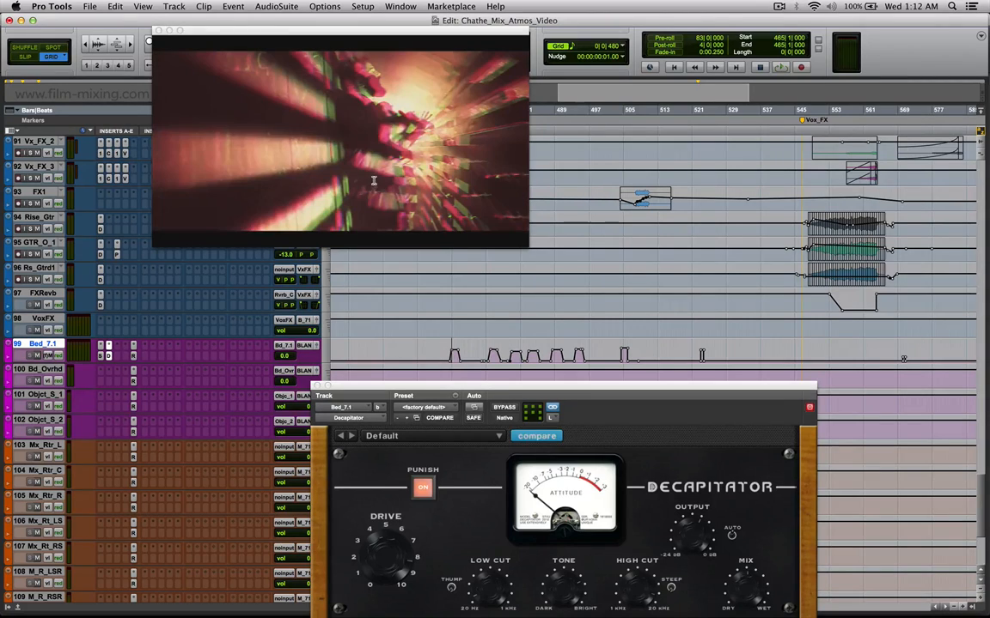
{"action": "left_click", "coordinate": [505, 348]}
{"action": "mouse_move", "coordinate": [504, 346]}
{"action": "left_mouse_down"}
{"action": "mouse_move", "coordinate": [493, 350]}
{"action": "mouse_move", "coordinate": [513, 352]}
{"action": "left_mouse_up"}
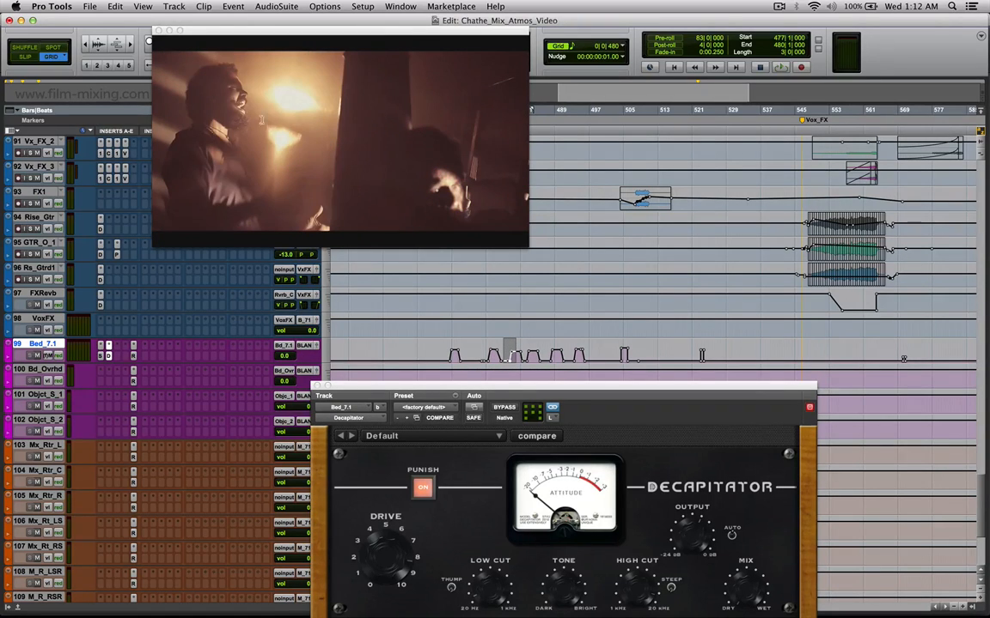
{"action": "left_click", "coordinate": [516, 359]}
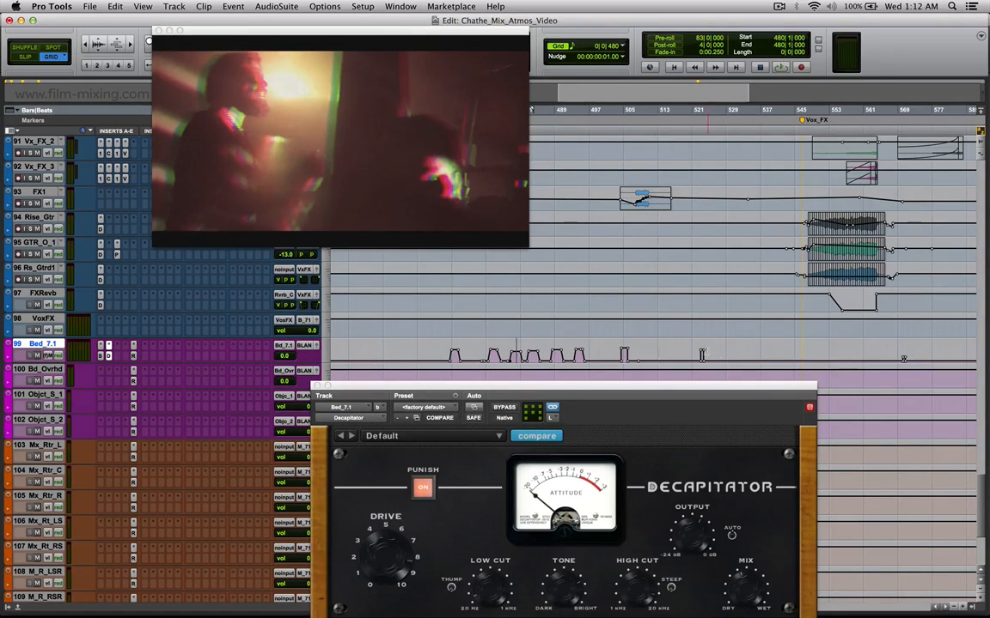
Locate to the Bed_7.1 automation peaks at bars 523 and 570 and nudge the position to 570|1|272.
{"action": "left_click", "coordinate": [701, 352]}
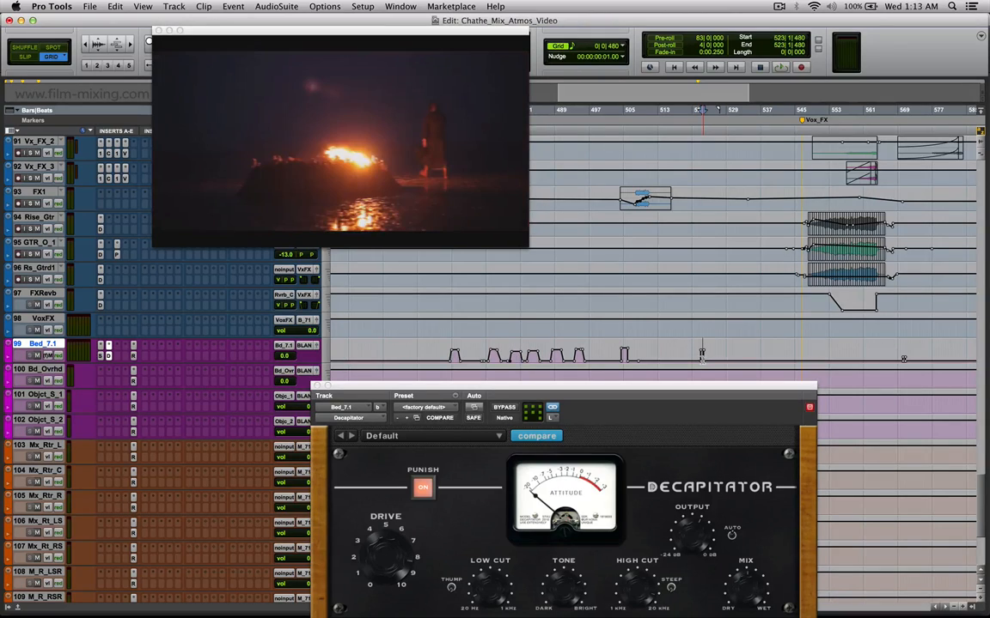
{"action": "left_click", "coordinate": [903, 359]}
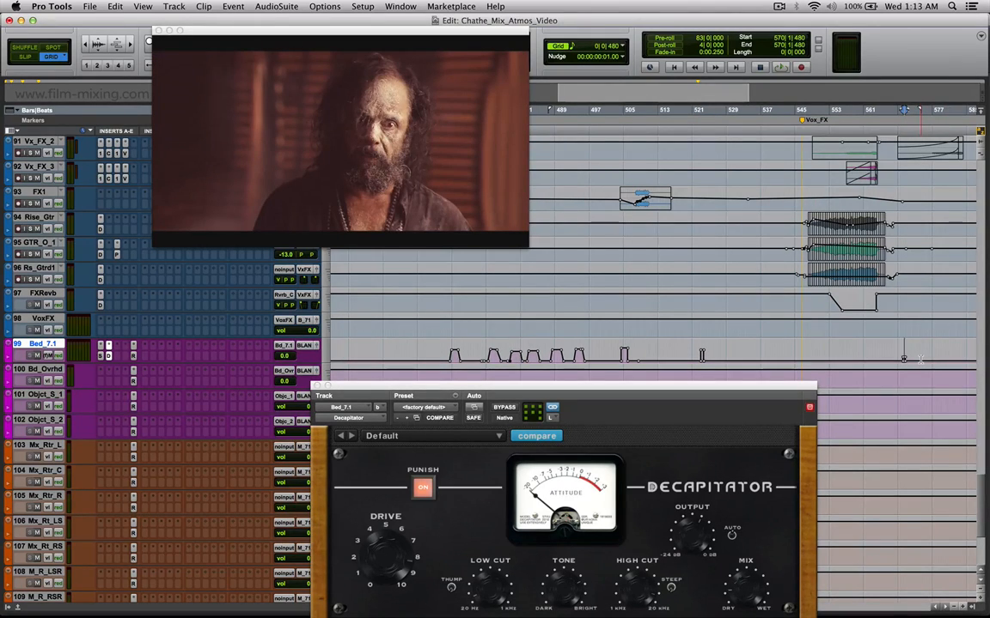
{"action": "key", "text": "comma"}
{"action": "key", "text": "comma"}
{"action": "key", "text": "comma"}
{"action": "key", "text": "comma"}
{"action": "key", "text": "period"}
{"action": "key", "text": "period"}
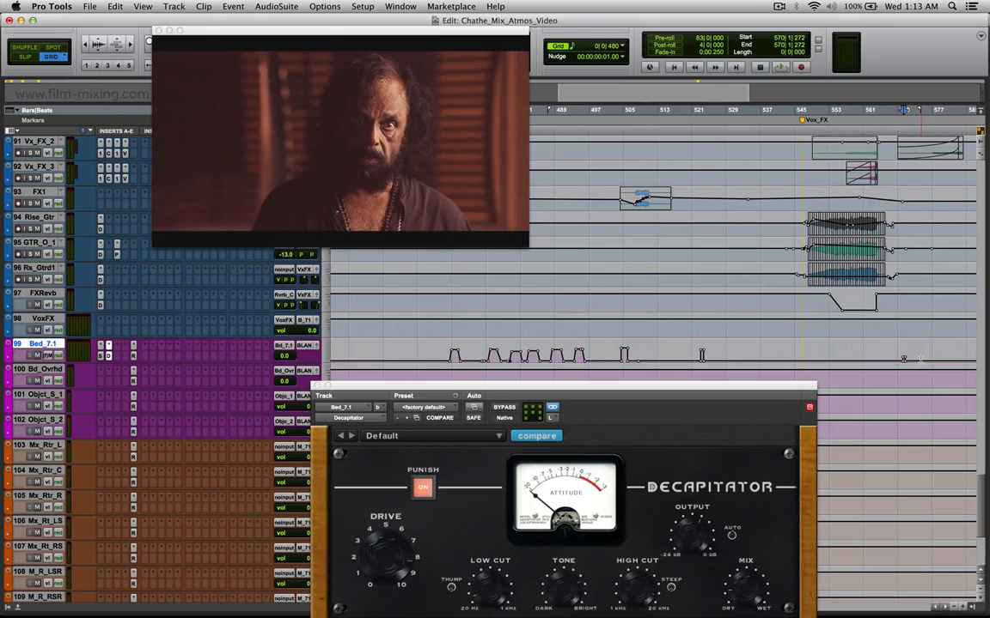
Reposition the Decapitator window and locate on Bed_7.1 to the bar 523 peak, bar 515 and bar 461.
{"action": "left_click_drag", "start_coordinate": [715, 391], "coordinate": [760, 370]}
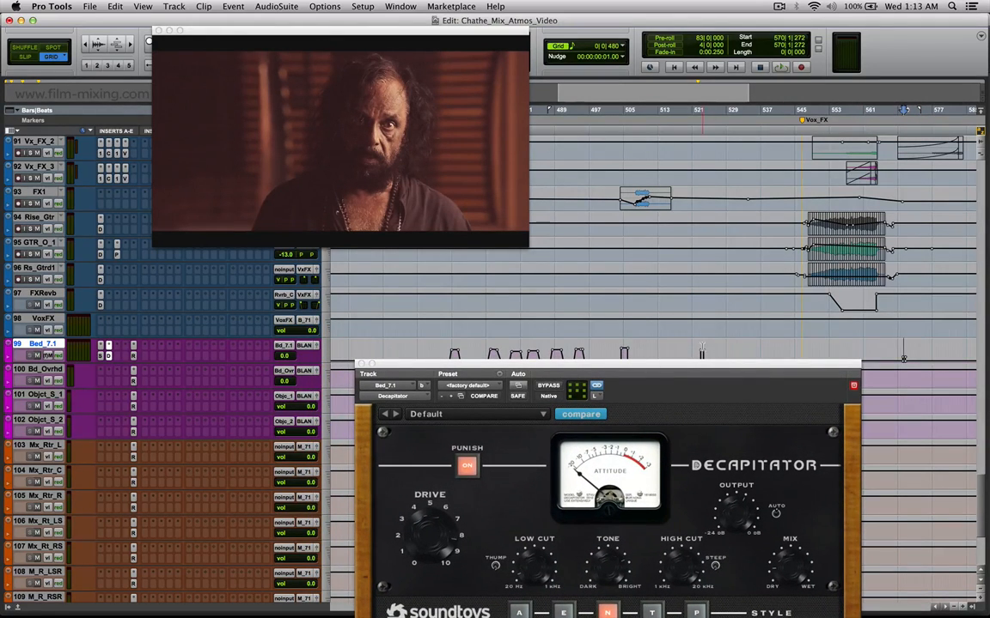
{"action": "left_click", "coordinate": [702, 352]}
{"action": "left_click", "coordinate": [667, 352]}
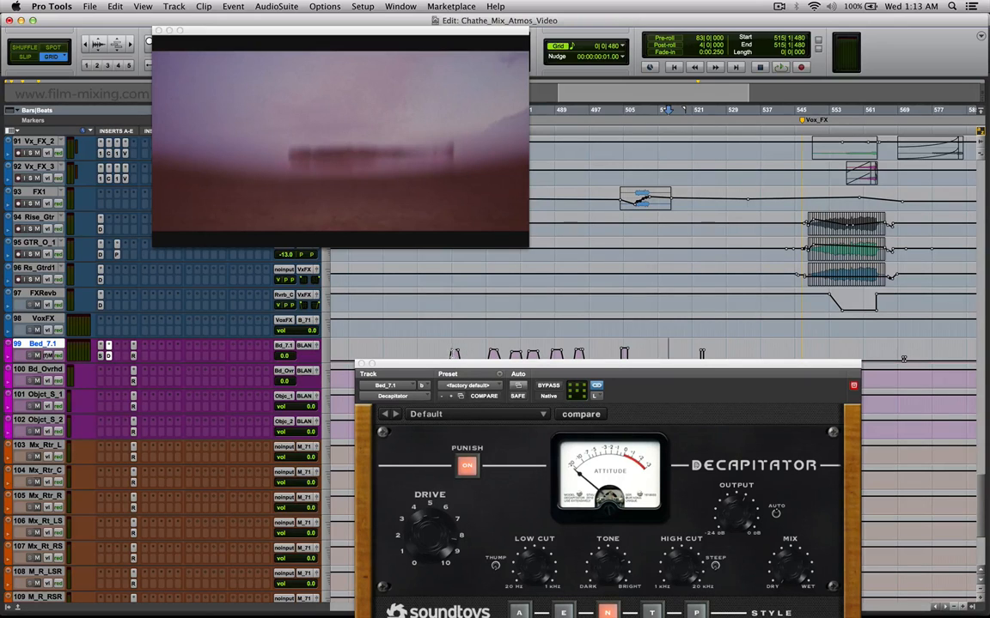
{"action": "left_click", "coordinate": [448, 353]}
{"action": "left_click", "coordinate": [437, 353]}
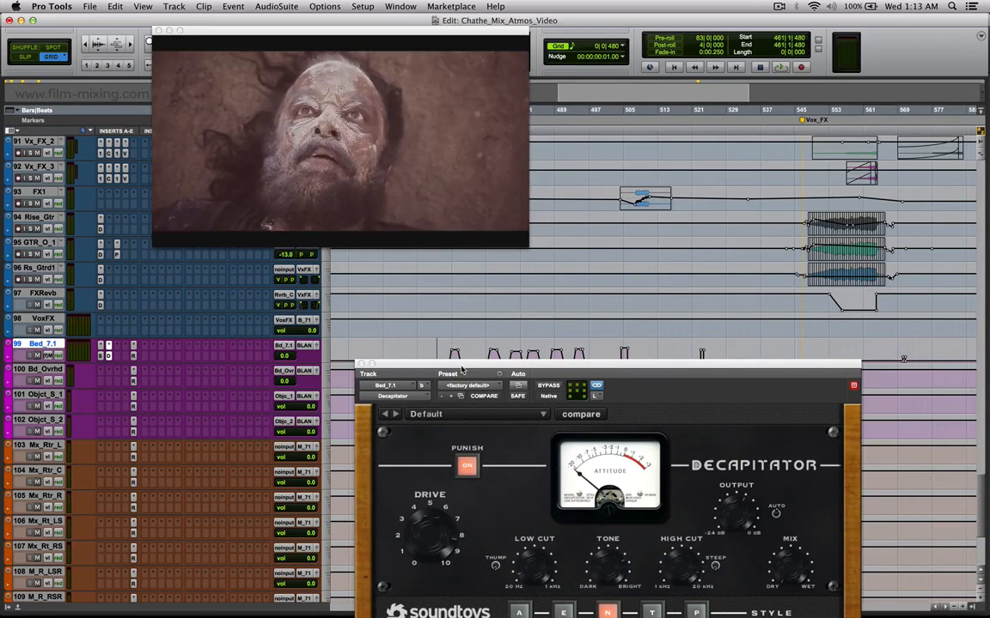
Lower the Decapitator window, locate ahead of the first Bed_7.1 automation peak and start playback.
{"action": "left_click_drag", "start_coordinate": [461, 369], "coordinate": [461, 378]}
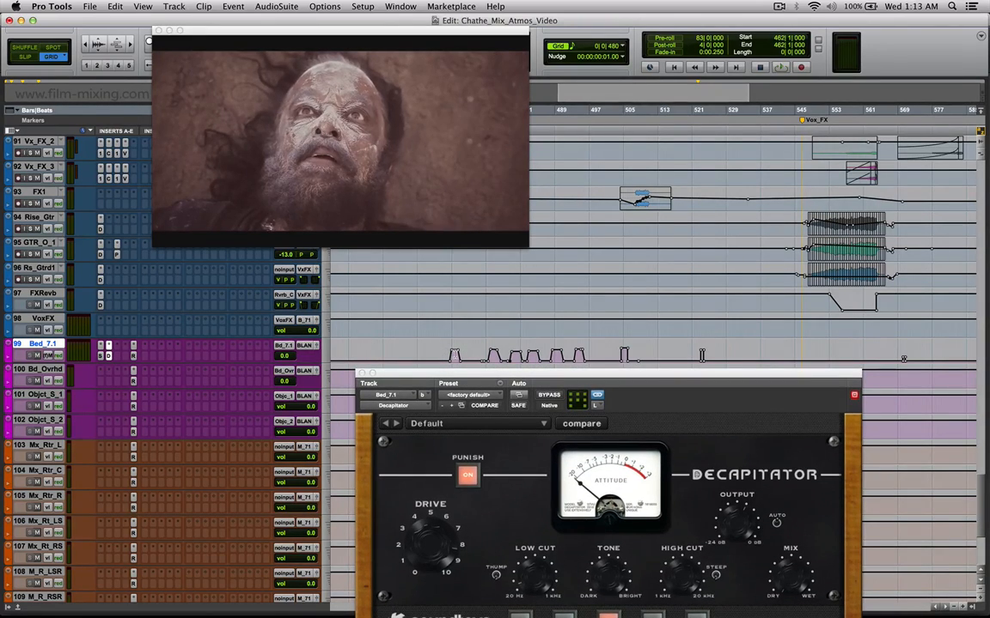
{"action": "left_click", "coordinate": [420, 340]}
{"action": "key", "text": "space"}
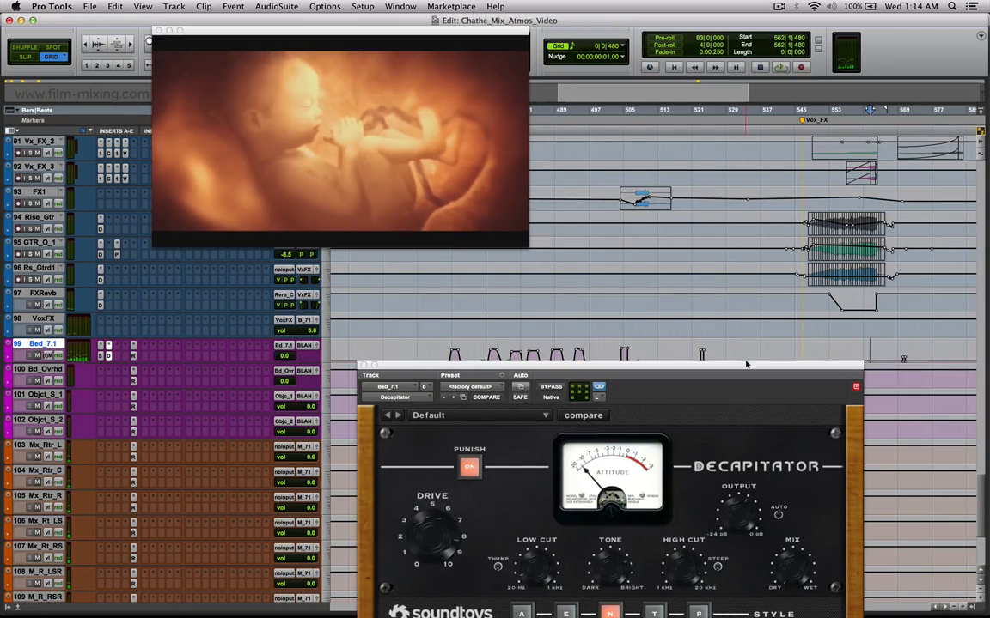
Close the Decapitator and show the video full screen.
{"action": "left_click", "coordinate": [362, 365]}
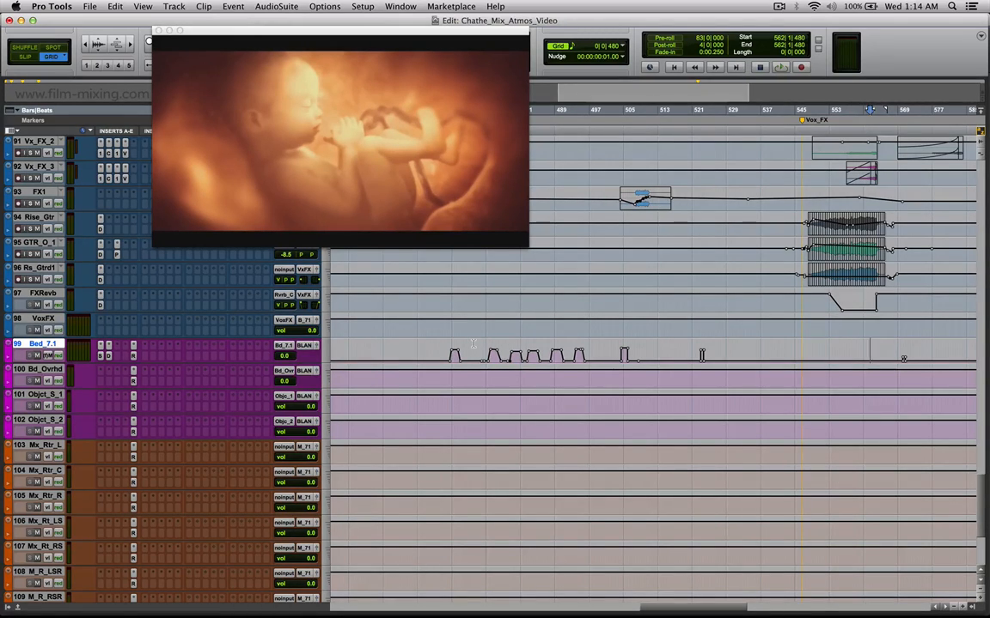
{"action": "right_click", "coordinate": [241, 148]}
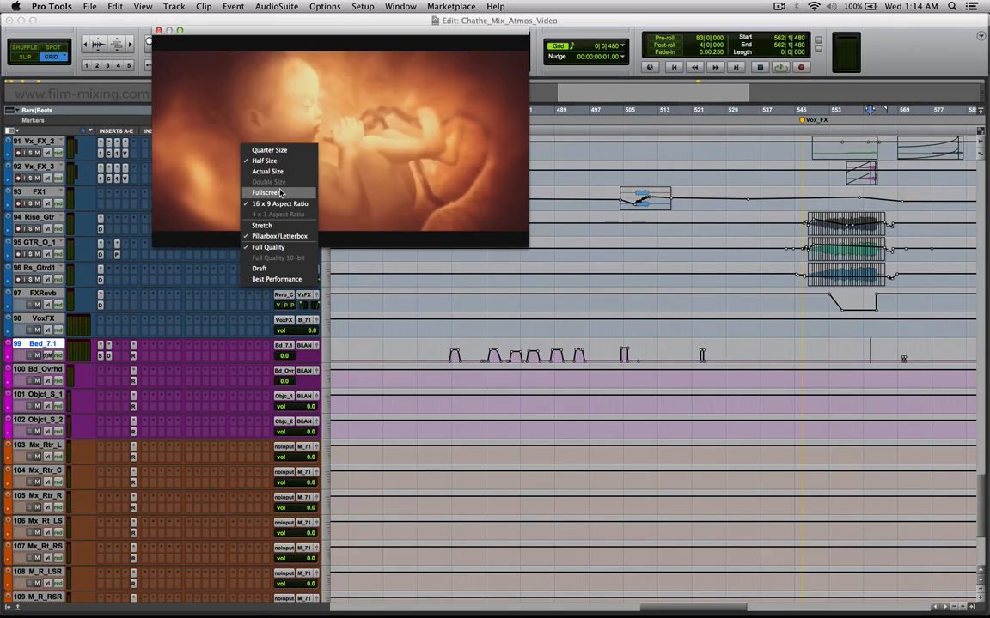
{"action": "left_click", "coordinate": [280, 193]}
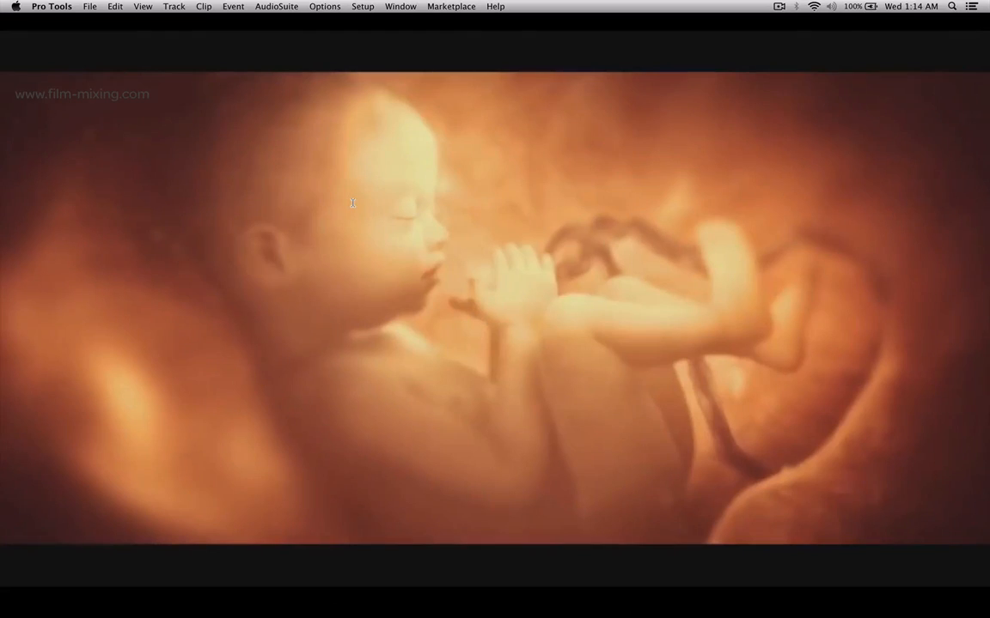